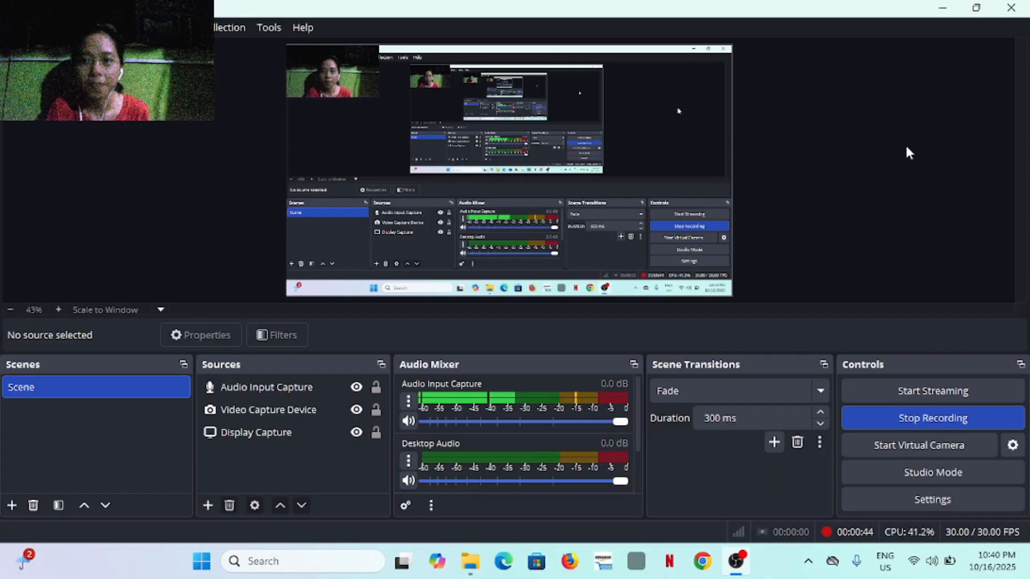
- Launch Chrome and run a Google search for 'vmware workstation'
{"action": "left_click", "coordinate": [942, 8]}
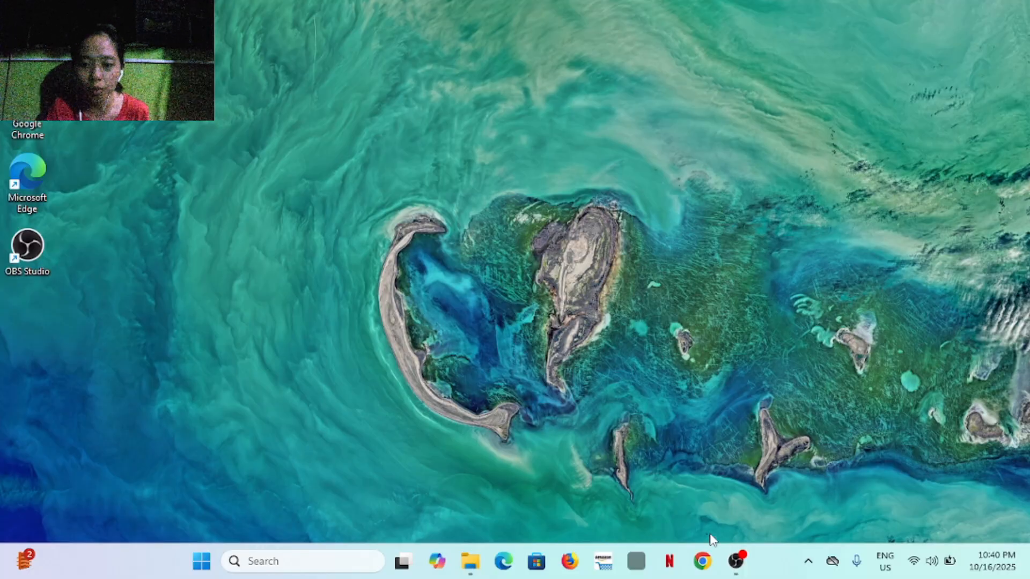
{"action": "left_click", "coordinate": [702, 561]}
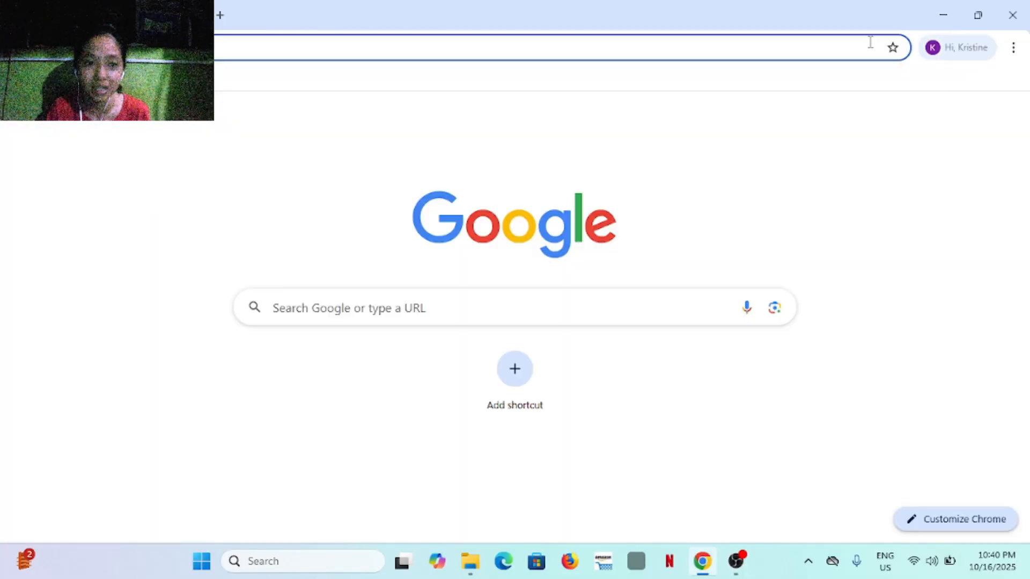
{"action": "left_click", "coordinate": [359, 46]}
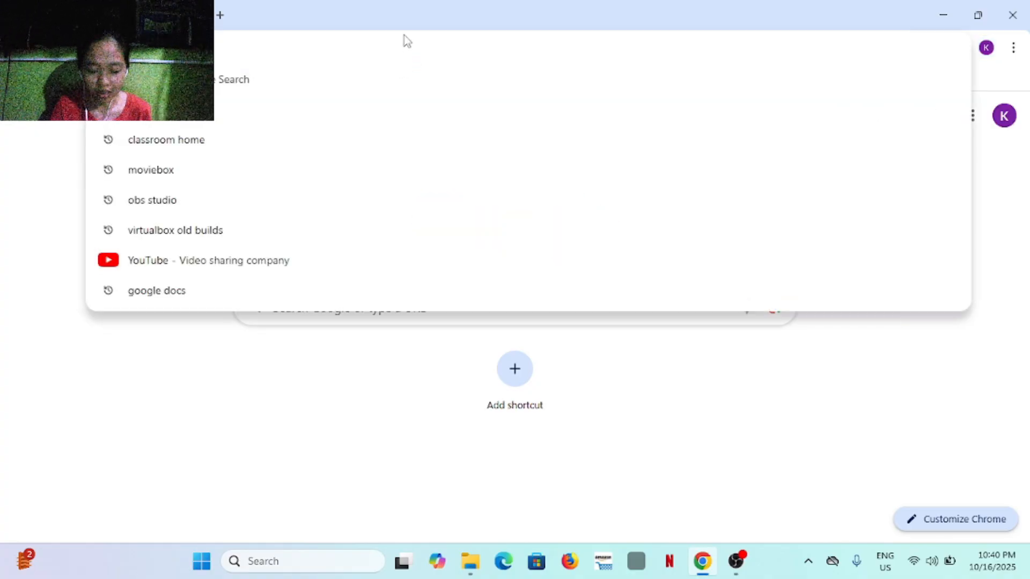
{"action": "type", "text": "vm"}
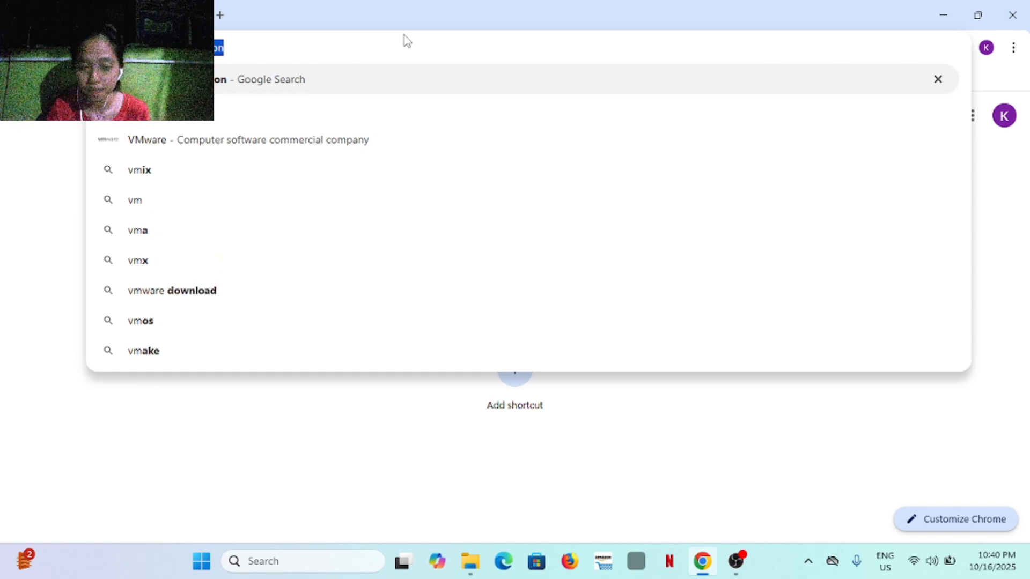
{"action": "key", "text": "Return"}
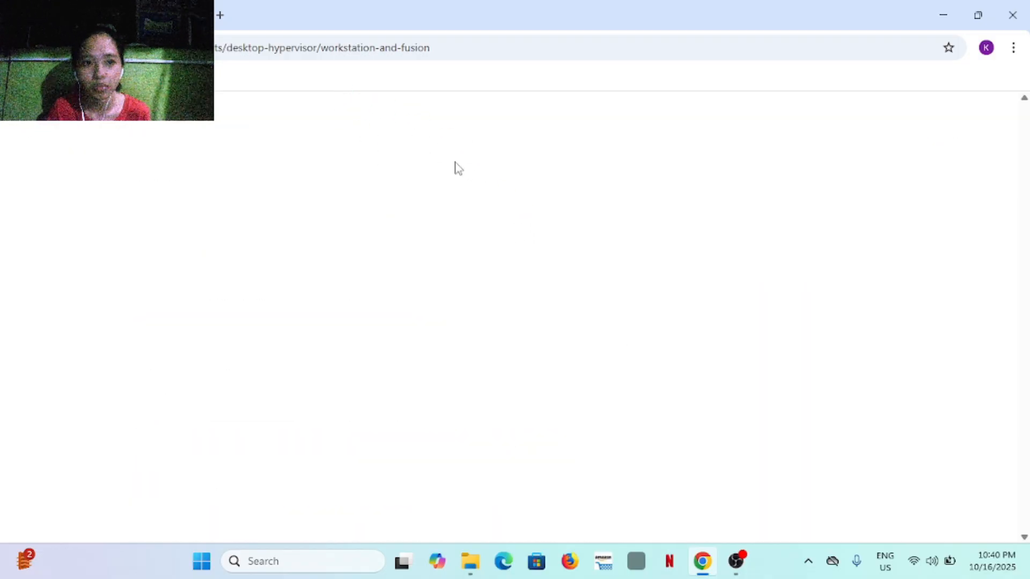
- Return to the VMware page and follow the Fusion and Workstation download link
{"action": "mouse_move", "coordinate": [732, 560]}
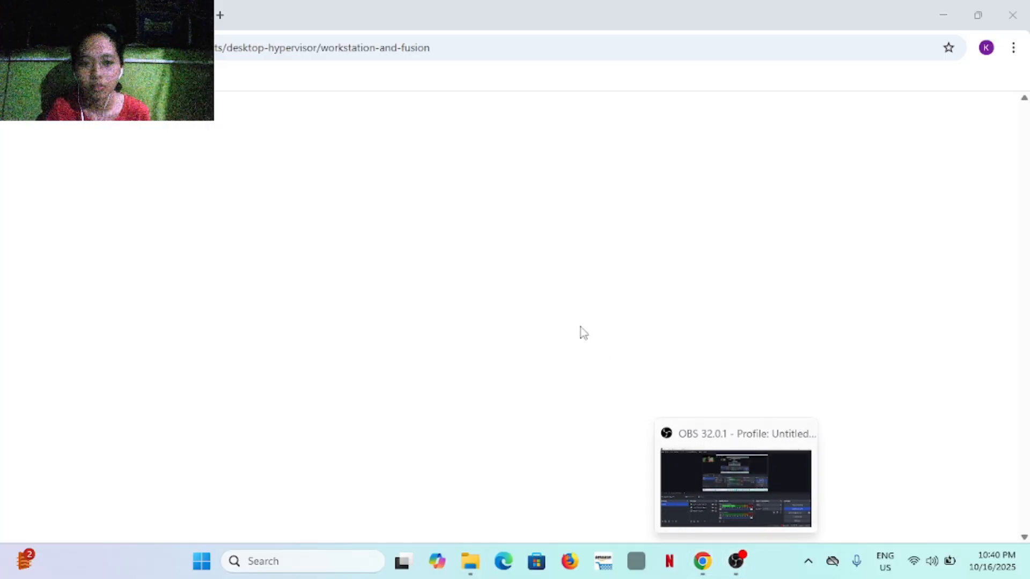
{"action": "left_click", "coordinate": [538, 254]}
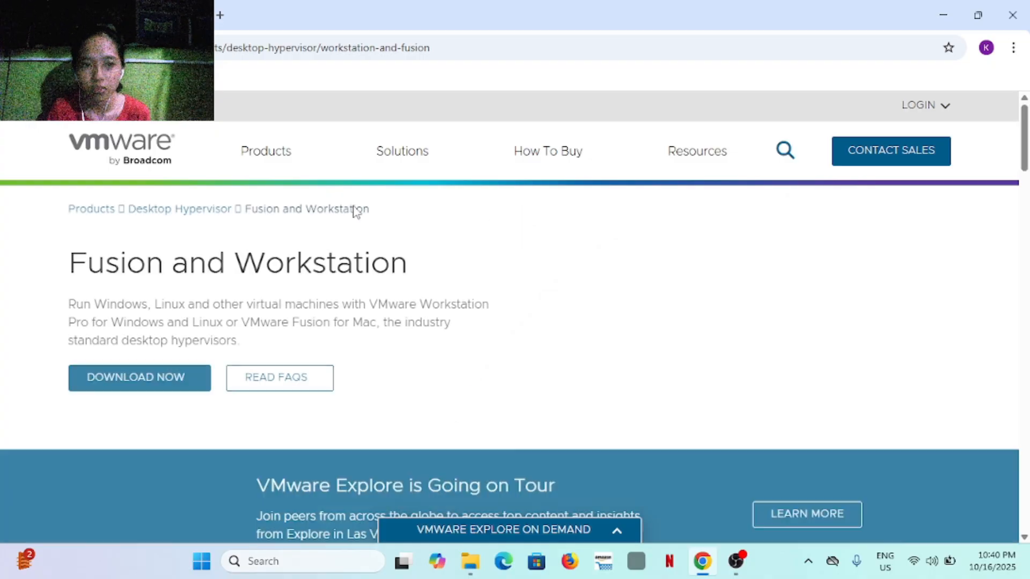
{"action": "scroll", "coordinate": [402, 260], "scroll_direction": "down", "scroll_amount": 1}
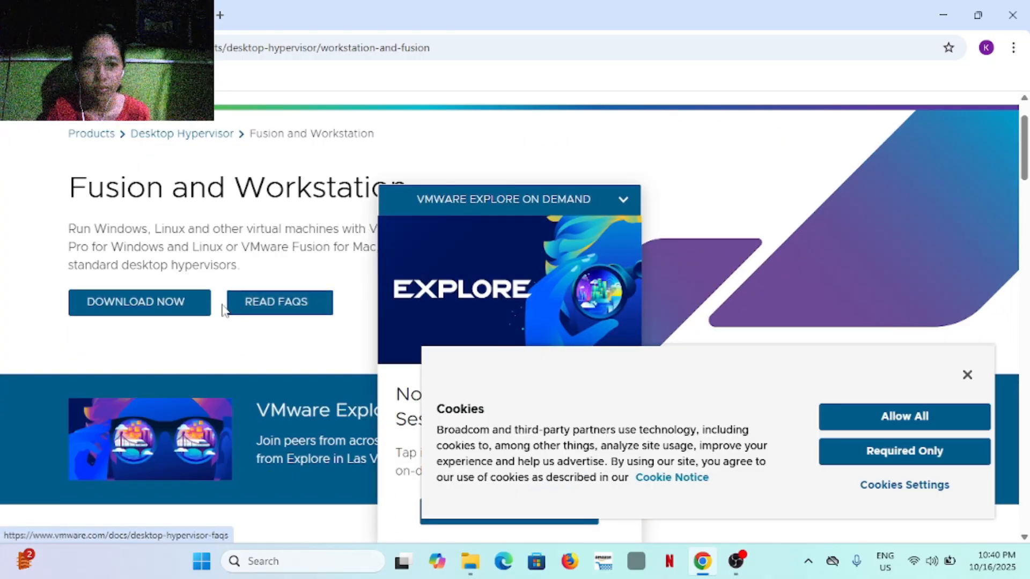
{"action": "left_click", "coordinate": [179, 305]}
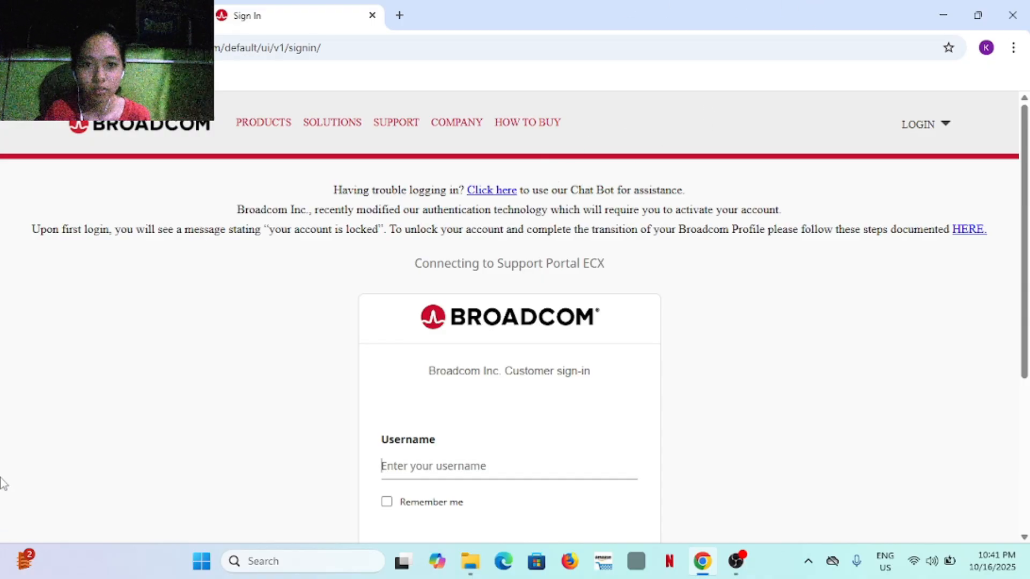
- Close the sign-in tab, follow the download link again, and bring OBS forward
{"action": "left_click", "coordinate": [372, 16]}
{"action": "scroll", "coordinate": [313, 324], "scroll_direction": "down", "scroll_amount": 8}
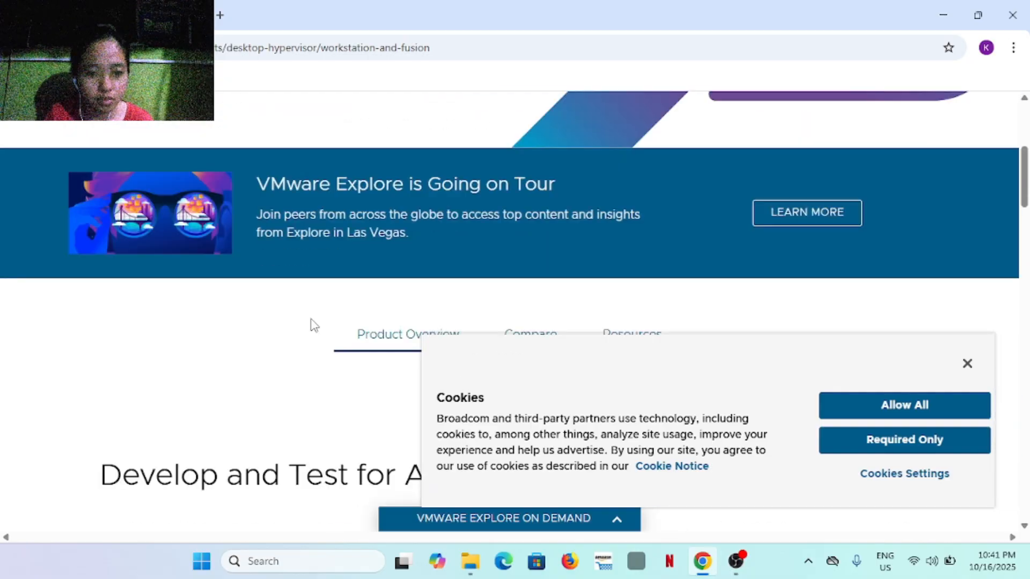
{"action": "scroll", "coordinate": [312, 321], "scroll_direction": "down", "scroll_amount": 15}
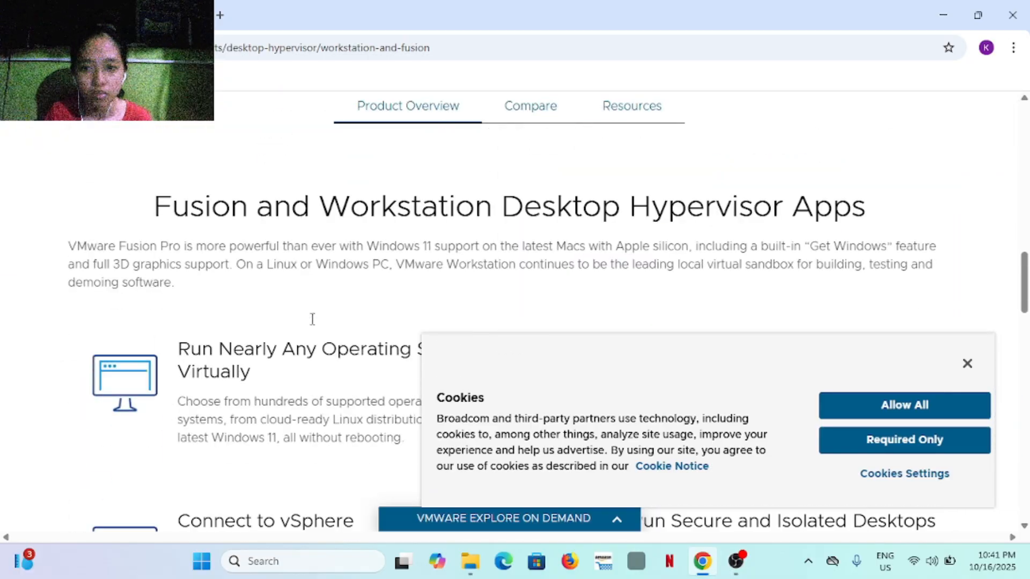
{"action": "scroll", "coordinate": [319, 340], "scroll_direction": "up", "scroll_amount": 10}
{"action": "scroll", "coordinate": [320, 342], "scroll_direction": "up", "scroll_amount": 8}
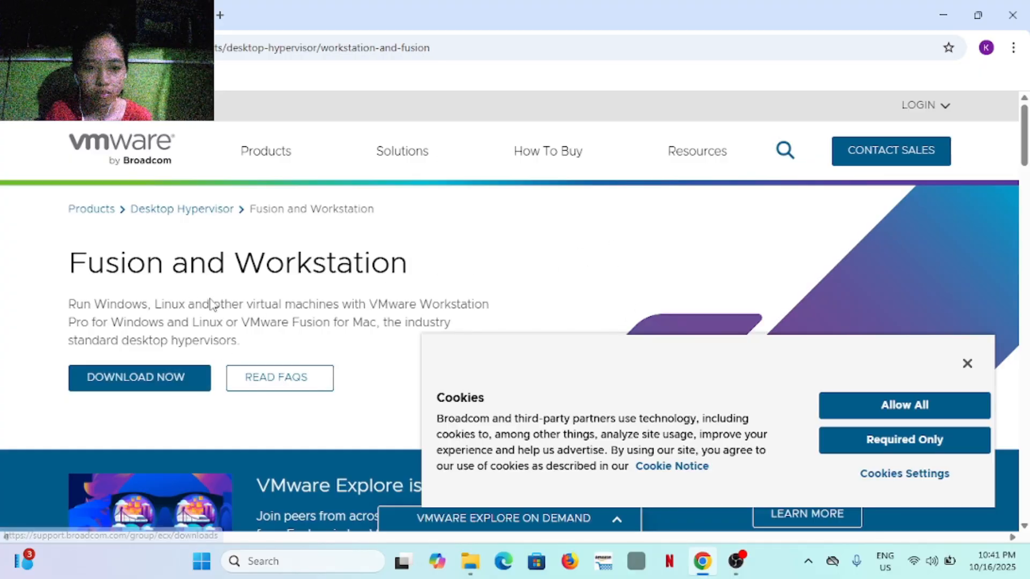
{"action": "left_click", "coordinate": [159, 386]}
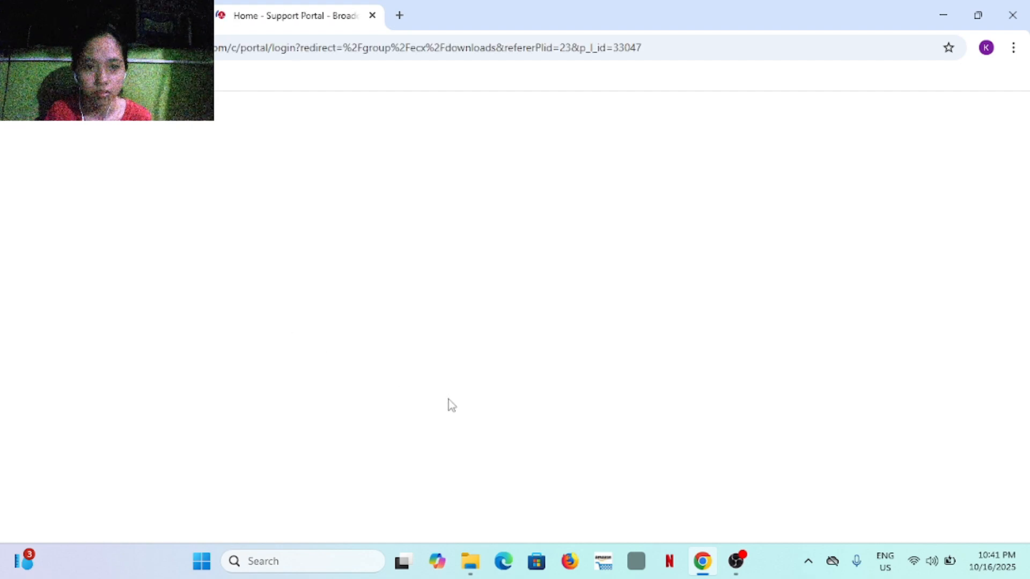
{"action": "left_click", "coordinate": [737, 563]}
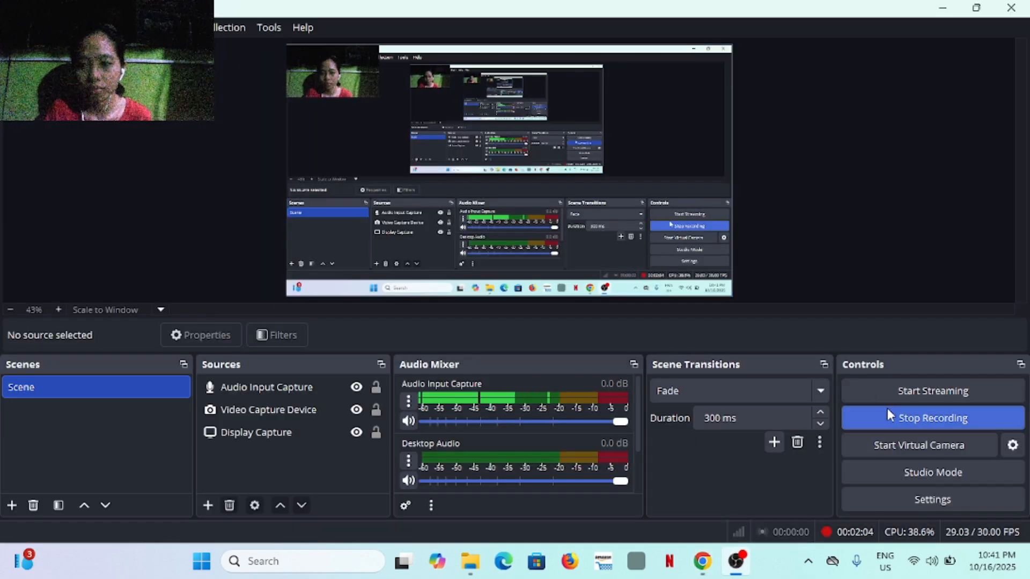
- Stop the OBS recording and minimize OBS to return to Chrome
{"action": "left_click", "coordinate": [887, 410]}
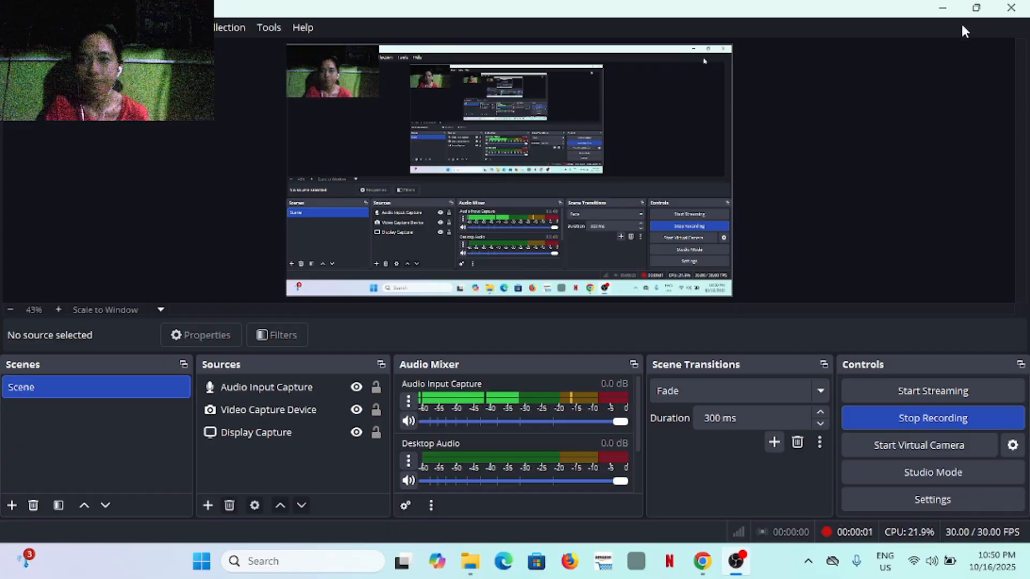
{"action": "left_click", "coordinate": [943, 7]}
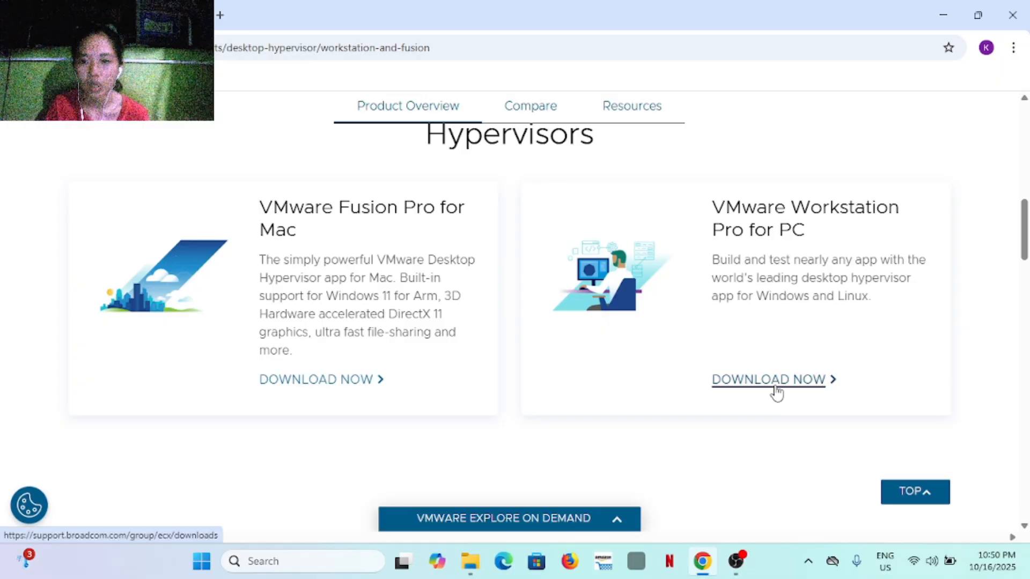
- Open the Workstation Pro for PC download and choose LOGIN from the login menu
{"action": "left_click", "coordinate": [777, 393]}
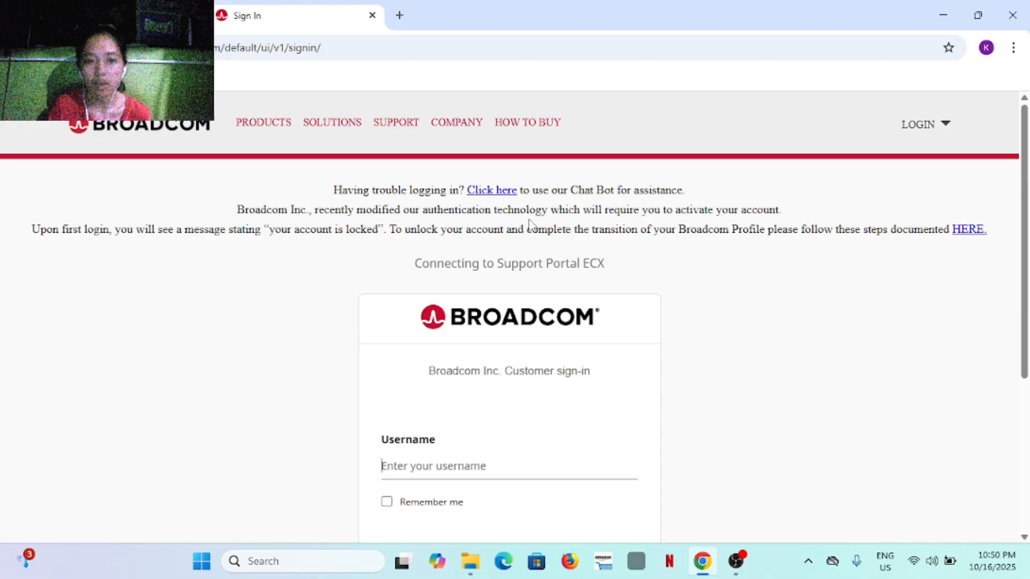
{"action": "scroll", "coordinate": [603, 302], "scroll_direction": "down", "scroll_amount": 2}
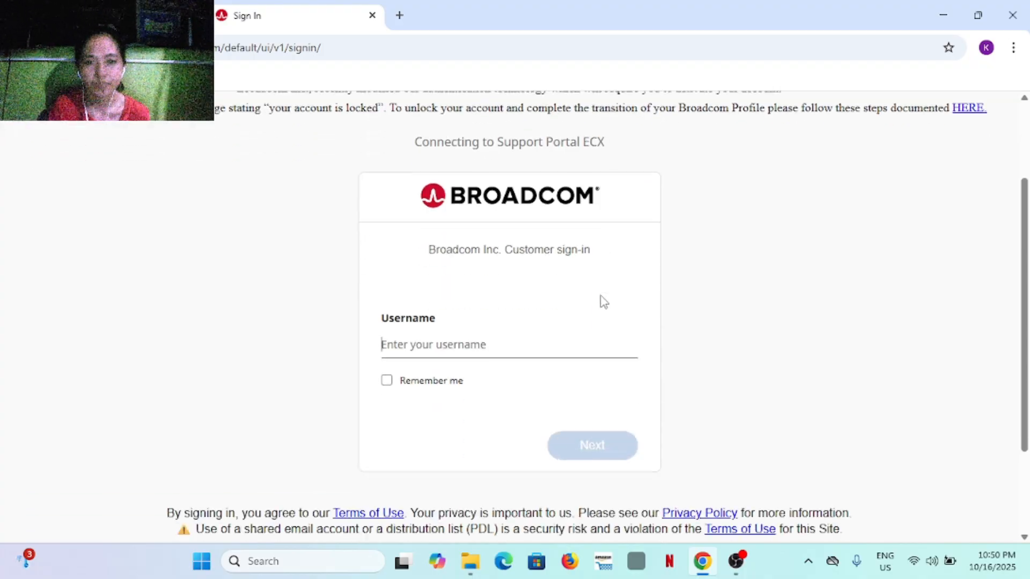
{"action": "scroll", "coordinate": [603, 302], "scroll_direction": "up", "scroll_amount": 2}
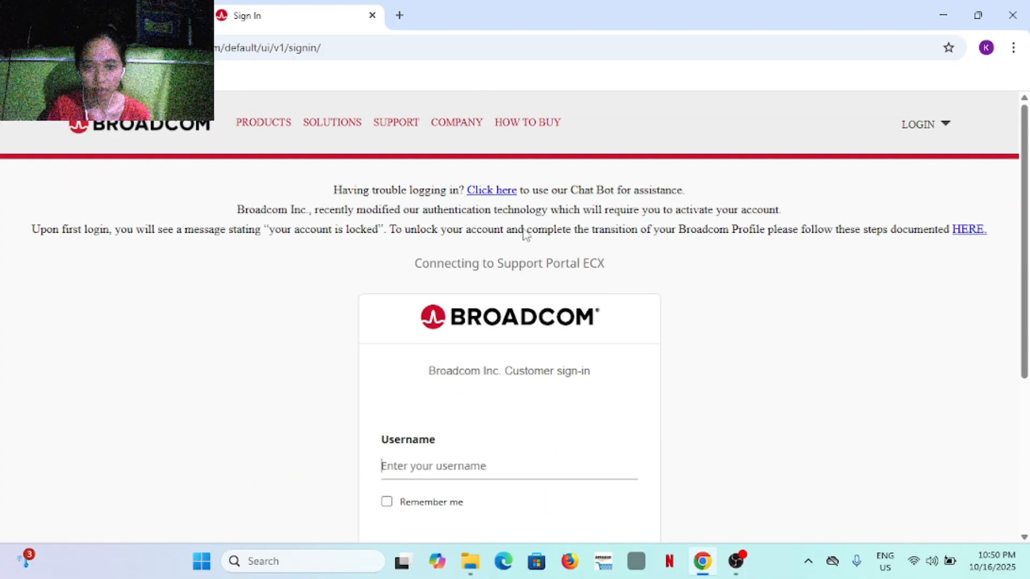
{"action": "scroll", "coordinate": [706, 289], "scroll_direction": "down", "scroll_amount": 4}
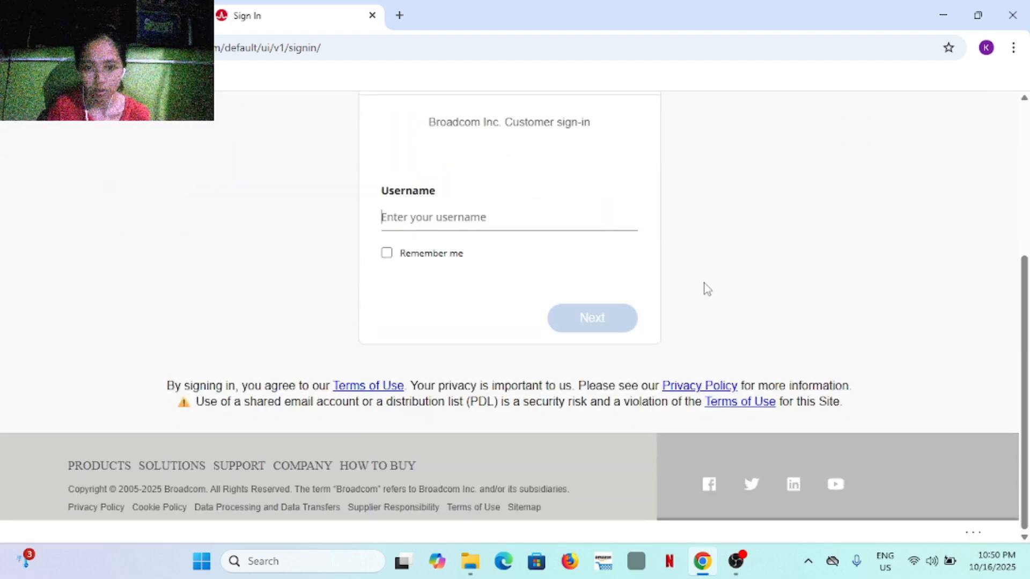
{"action": "scroll", "coordinate": [783, 326], "scroll_direction": "up", "scroll_amount": 4}
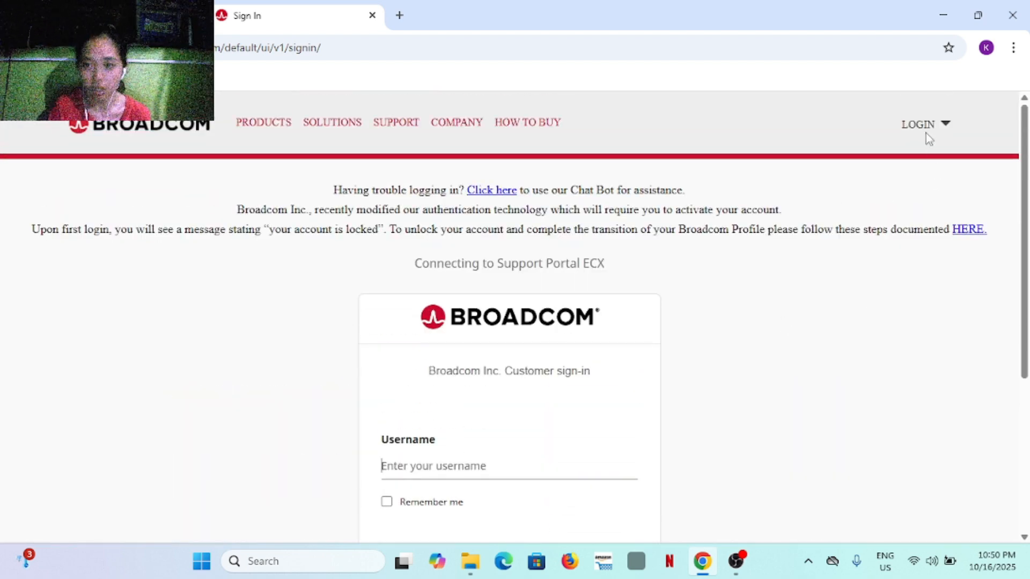
{"action": "mouse_move", "coordinate": [926, 129]}
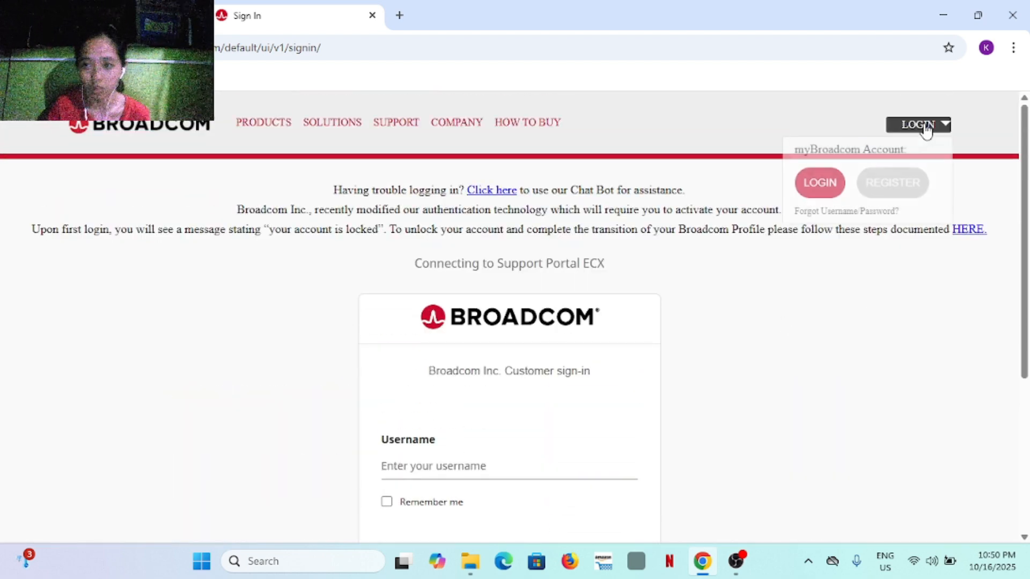
{"action": "left_click", "coordinate": [818, 182]}
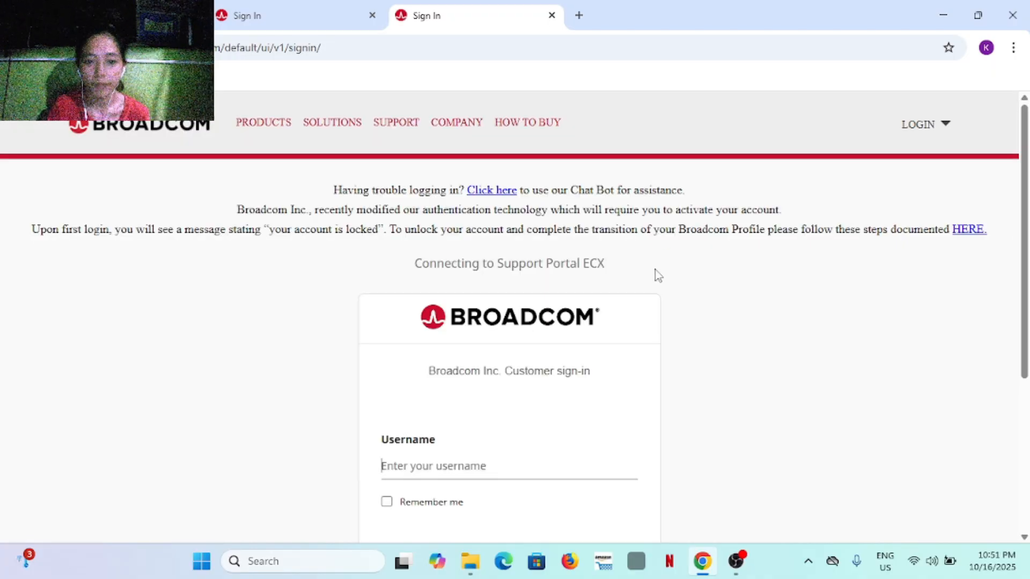
- Enter the account username on the sign-in page and continue with Next
{"action": "scroll", "coordinate": [655, 273], "scroll_direction": "down", "scroll_amount": 3}
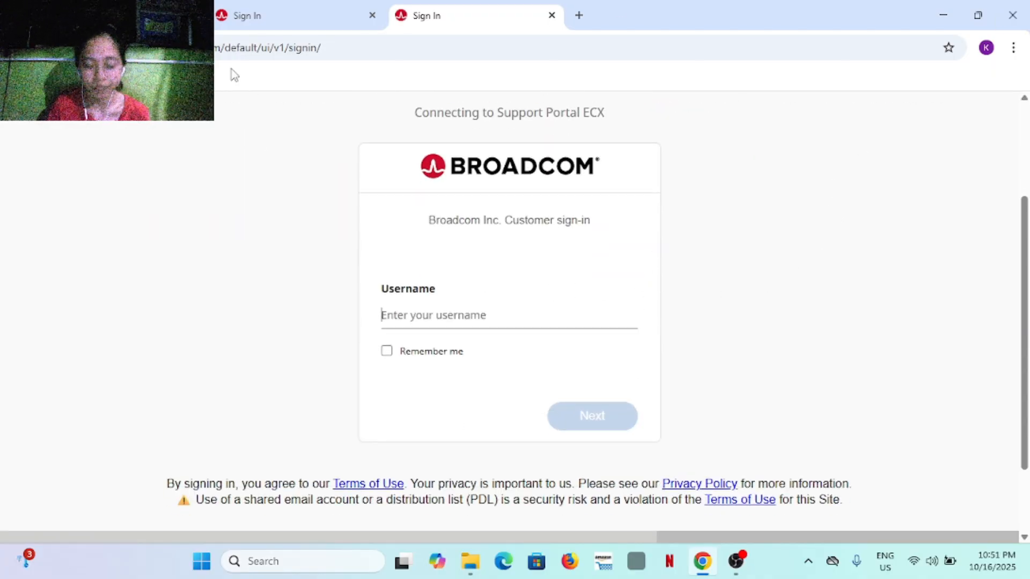
{"action": "type", "text": "kristine"}
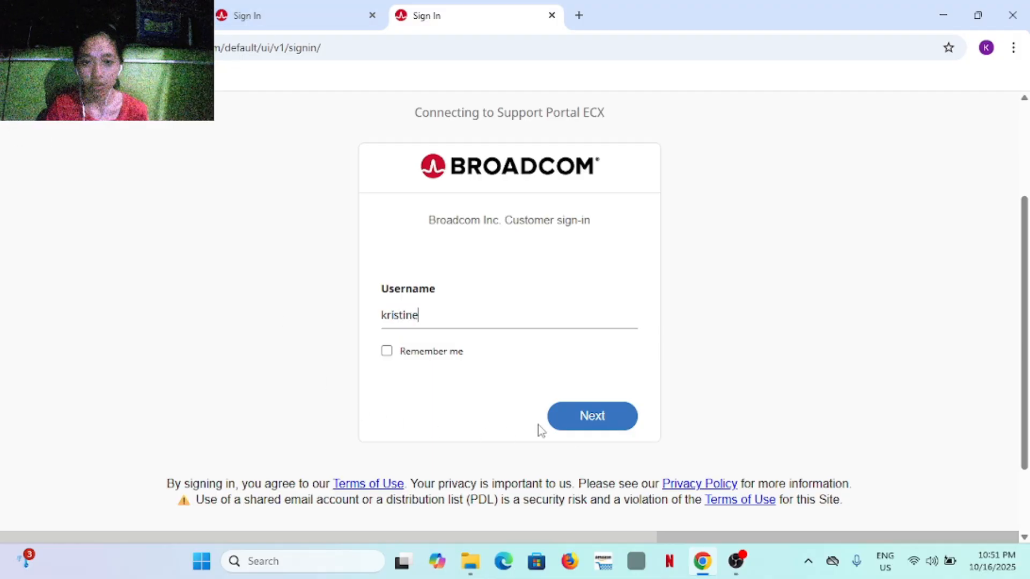
{"action": "left_click", "coordinate": [583, 417]}
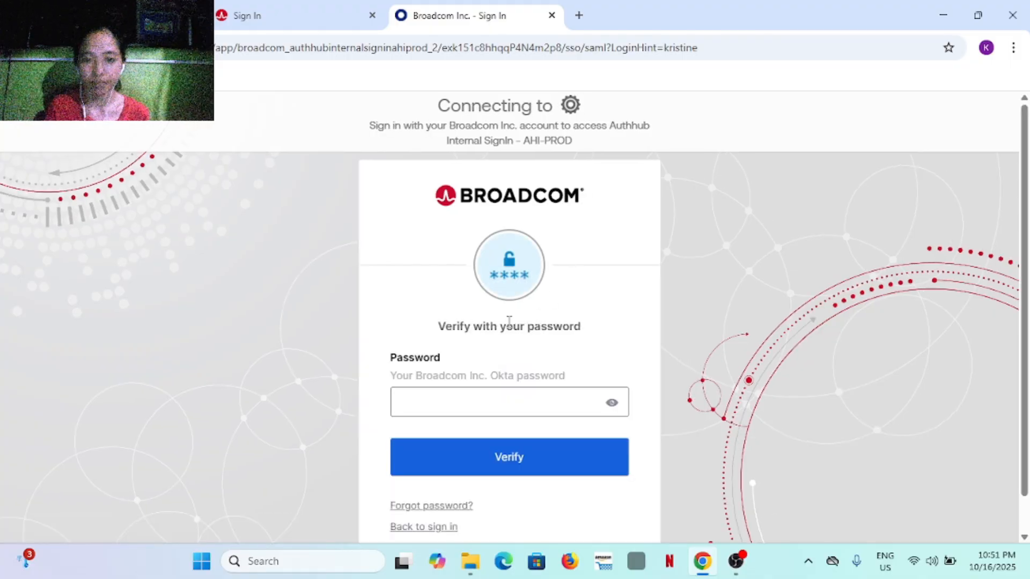
{"action": "scroll", "coordinate": [587, 365], "scroll_direction": "down", "scroll_amount": 1}
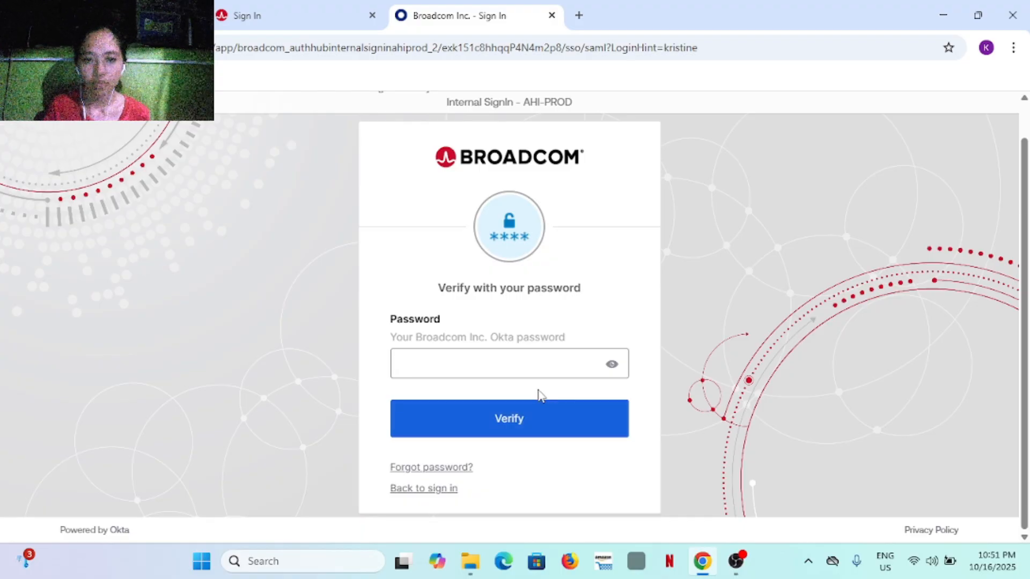
{"action": "scroll", "coordinate": [539, 395], "scroll_direction": "up", "scroll_amount": 1}
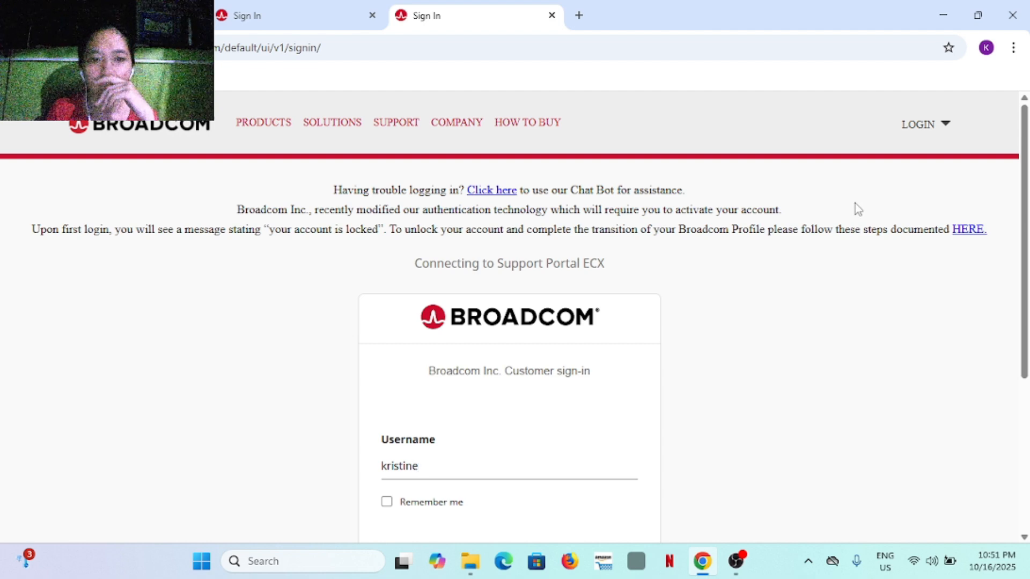
{"action": "scroll", "coordinate": [855, 204], "scroll_direction": "down", "scroll_amount": 5}
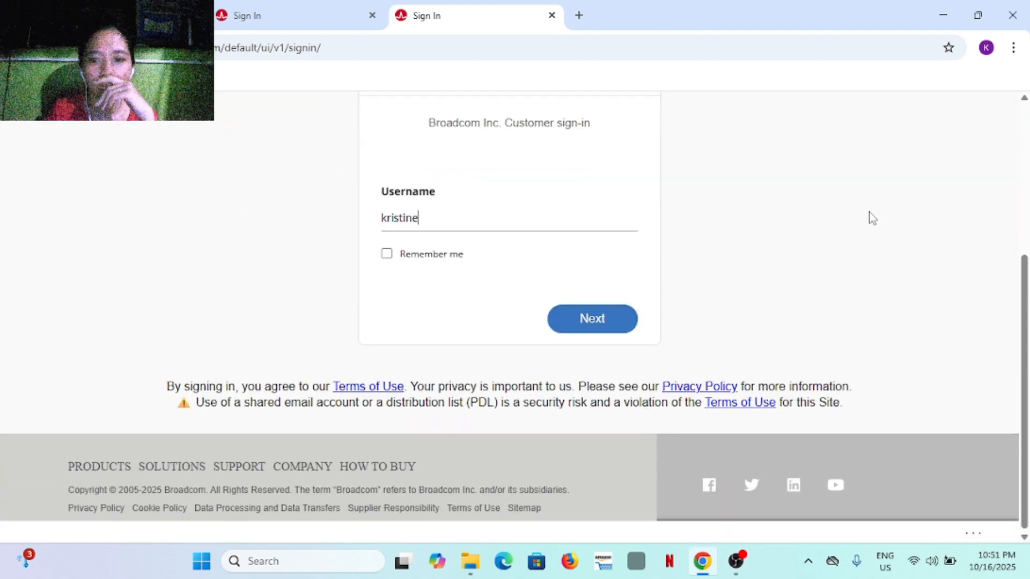
{"action": "scroll", "coordinate": [871, 218], "scroll_direction": "up", "scroll_amount": 5}
- Open the myBroadcom account registration and accept all cookies
{"action": "mouse_move", "coordinate": [940, 127]}
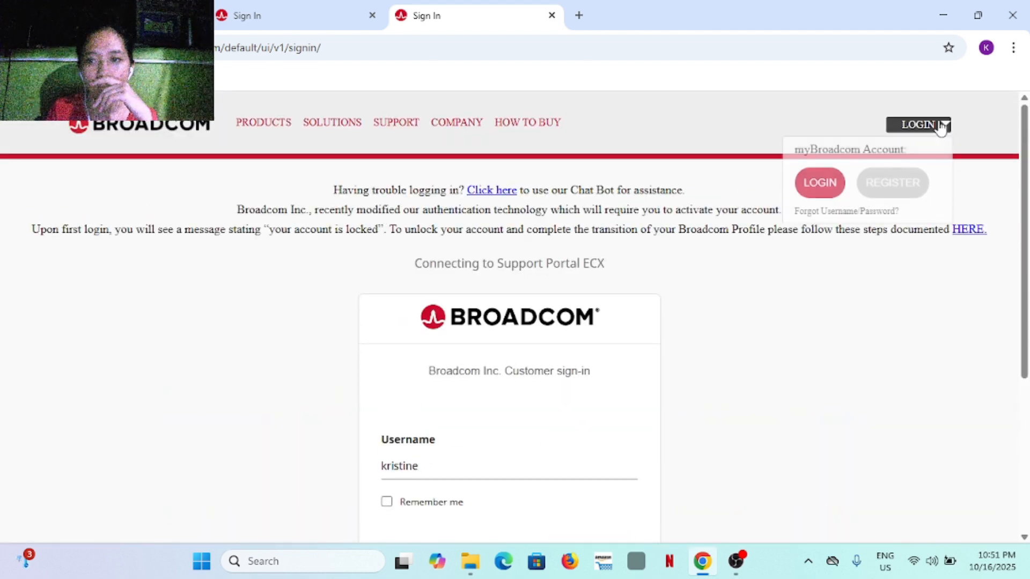
{"action": "left_click", "coordinate": [916, 190]}
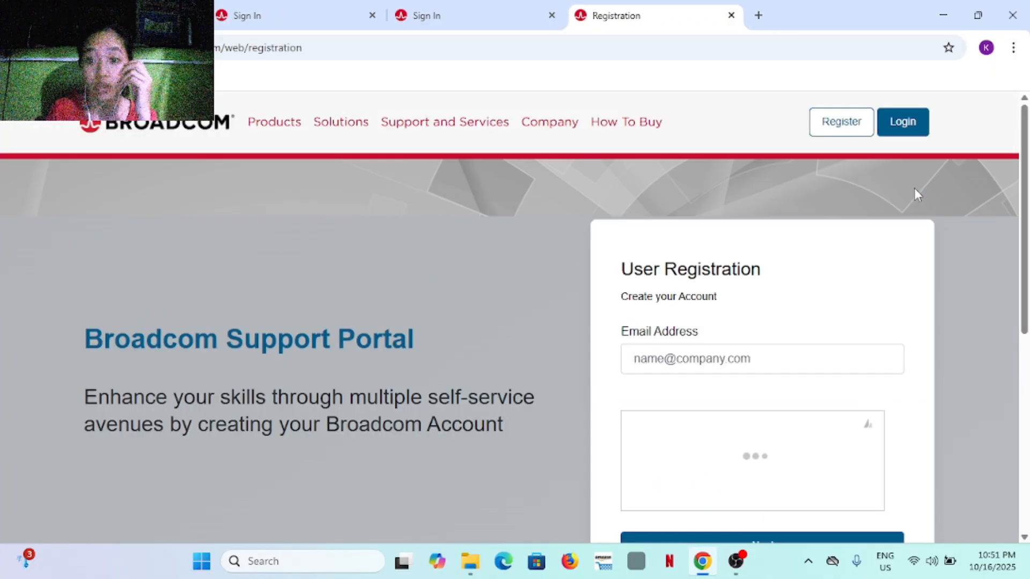
{"action": "scroll", "coordinate": [811, 217], "scroll_direction": "down", "scroll_amount": 4}
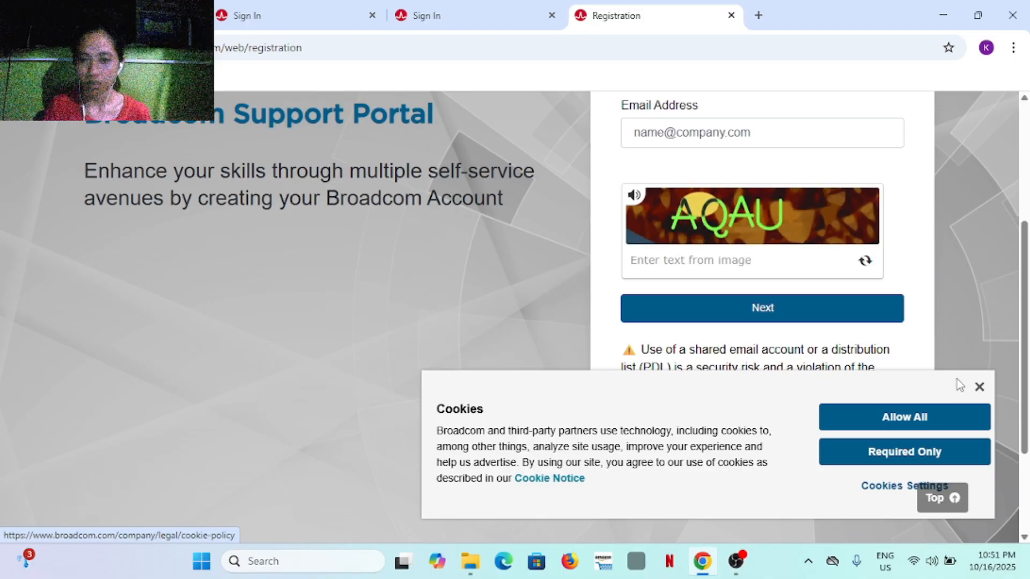
{"action": "left_click", "coordinate": [931, 416]}
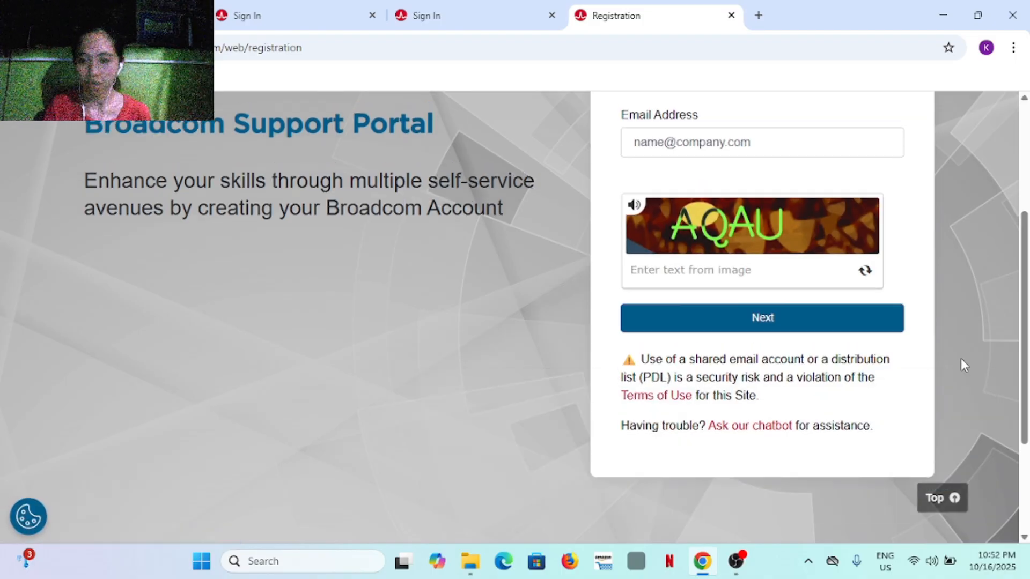
{"action": "scroll", "coordinate": [961, 359], "scroll_direction": "up", "scroll_amount": 3}
- Enter the email address, answer the image-text check, and submit the registration form
{"action": "left_click", "coordinate": [801, 293]}
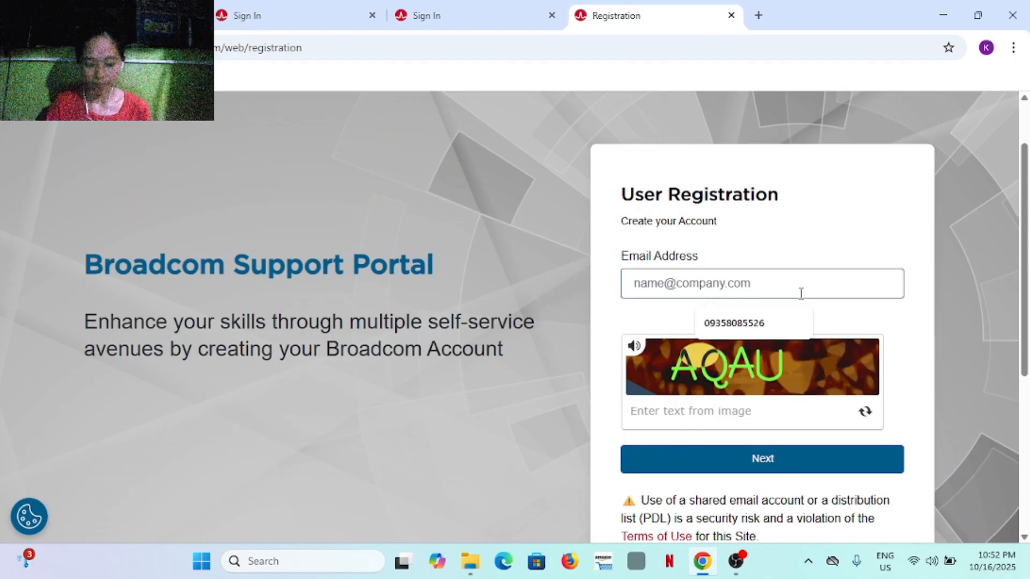
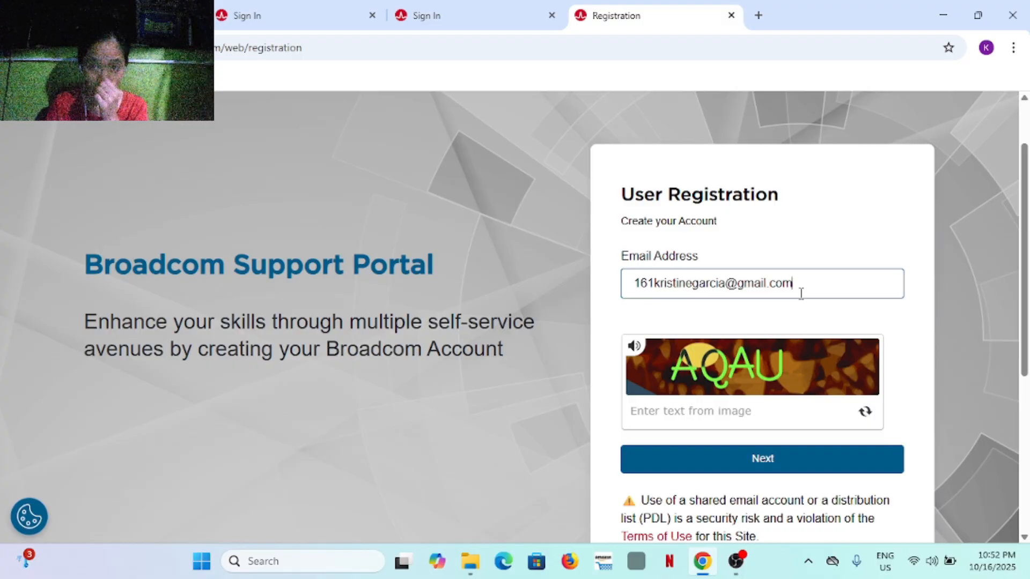
{"action": "scroll", "coordinate": [801, 293], "scroll_direction": "down", "scroll_amount": 3}
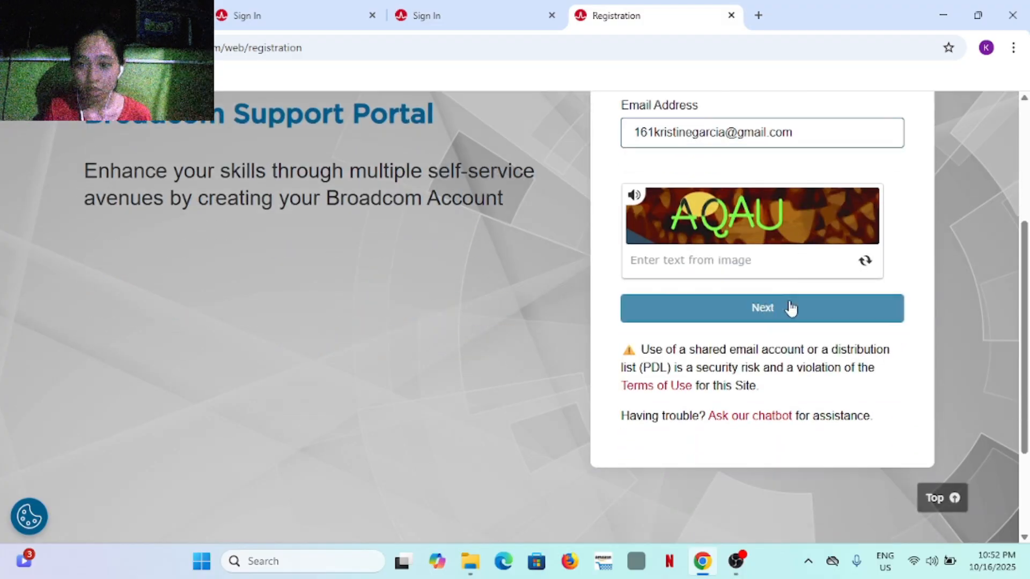
{"action": "left_click", "coordinate": [783, 260]}
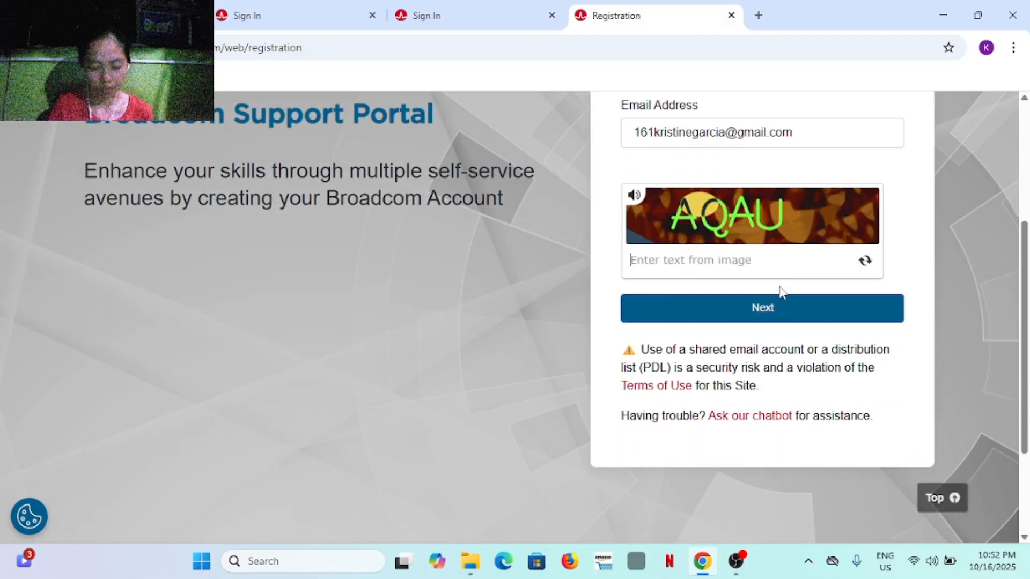
{"action": "type", "text": "AQ"}
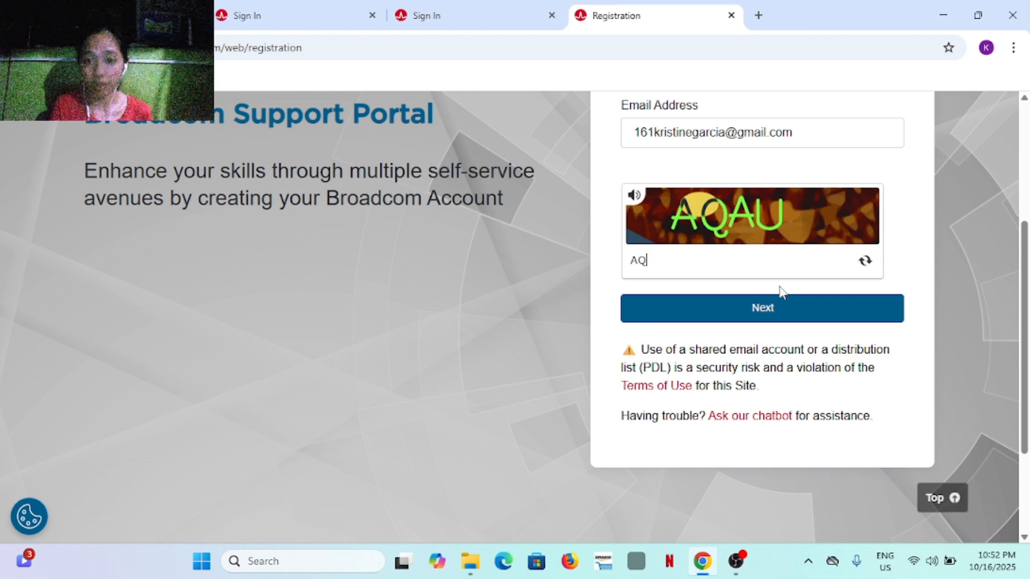
{"action": "type", "text": "A"}
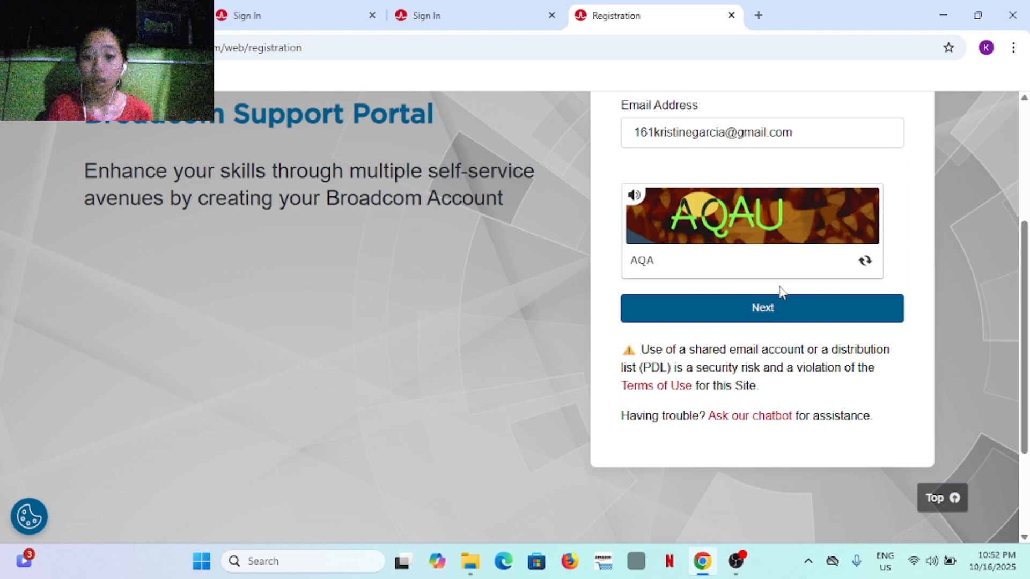
{"action": "type", "text": "U"}
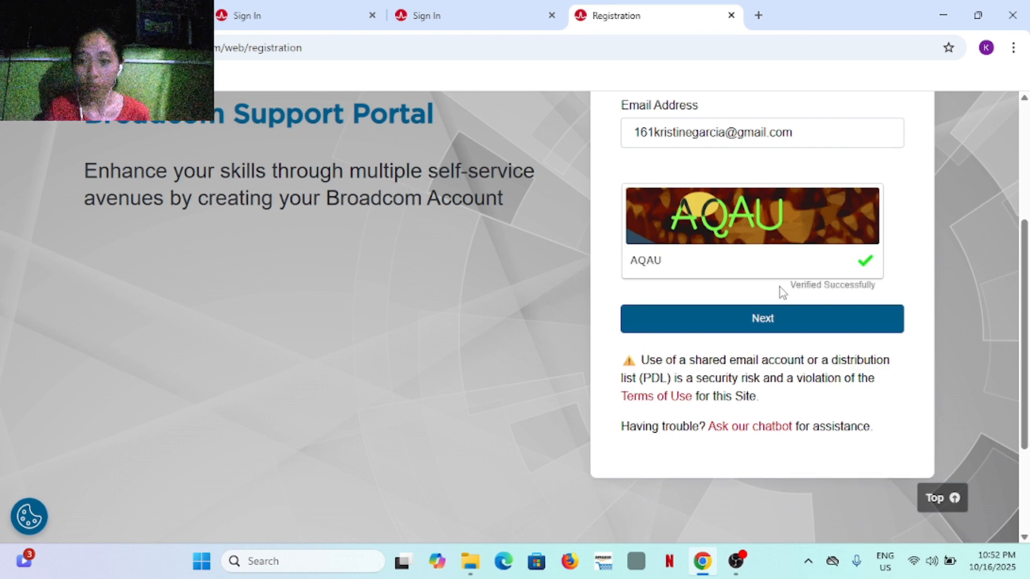
{"action": "left_click", "coordinate": [781, 322]}
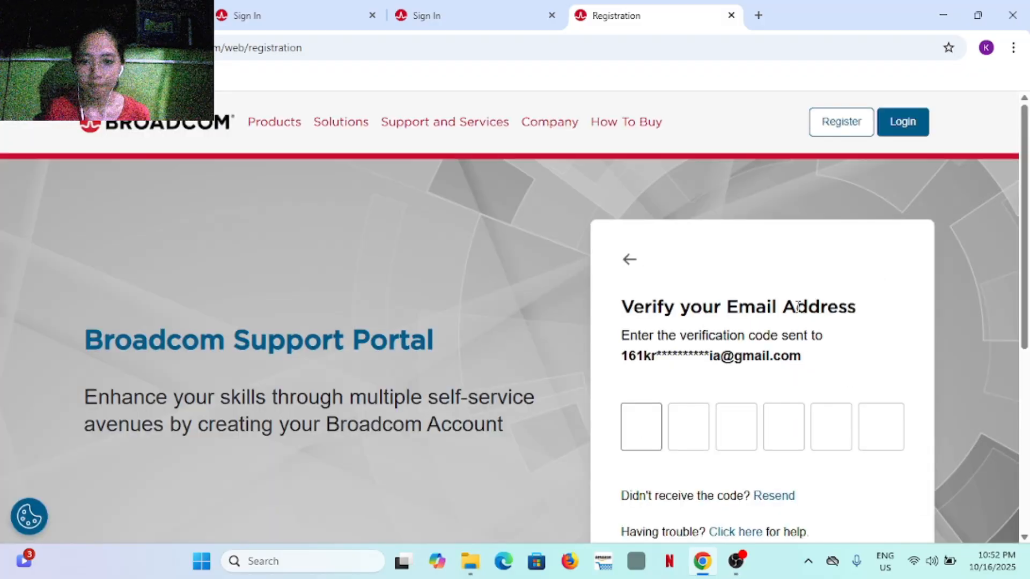
- Open Gmail in a new browser tab
{"action": "left_click", "coordinate": [757, 6]}
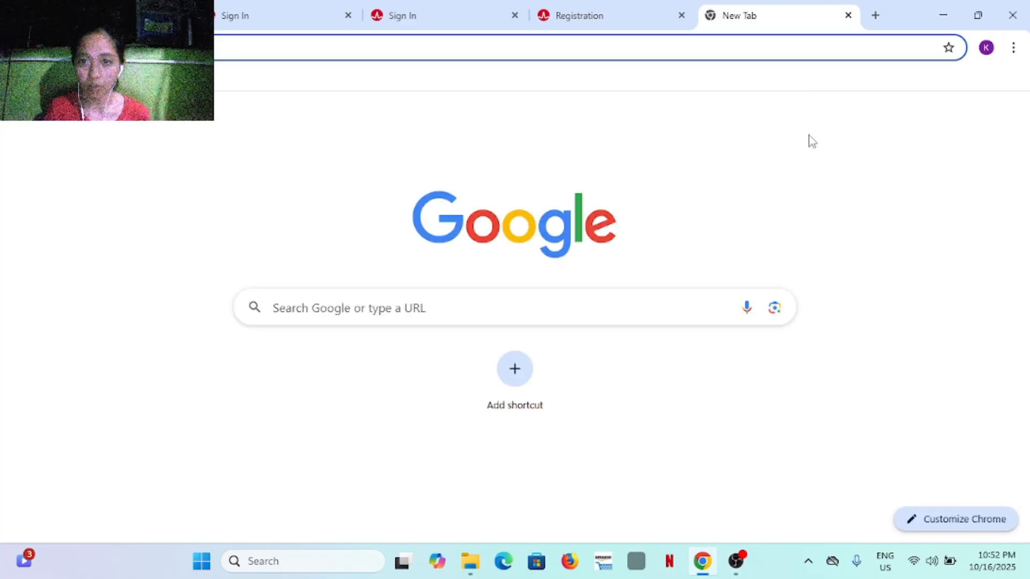
{"action": "left_click", "coordinate": [839, 114]}
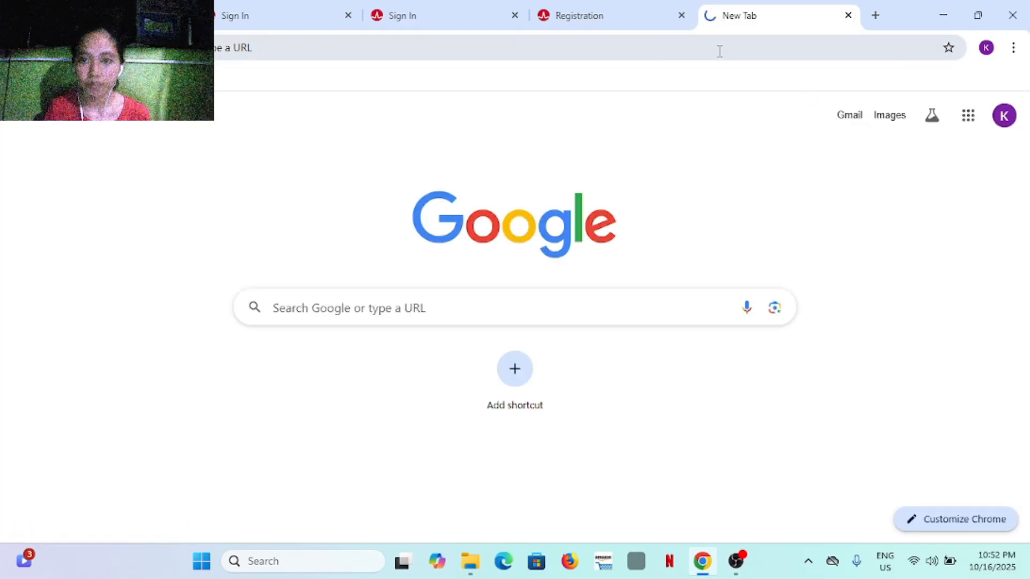
{"action": "left_click", "coordinate": [605, 12]}
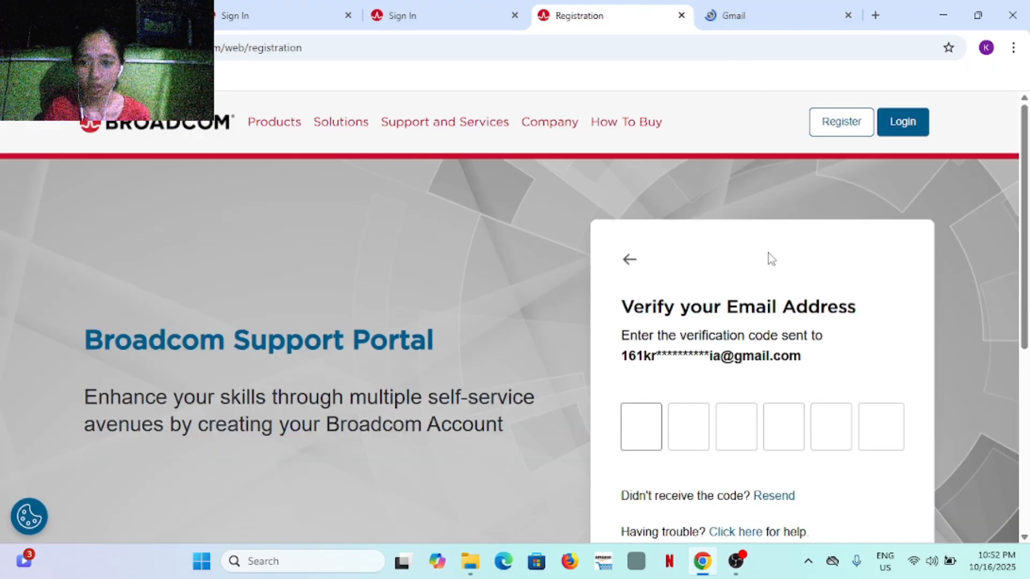
{"action": "scroll", "coordinate": [768, 252], "scroll_direction": "down", "scroll_amount": 1}
{"action": "left_click", "coordinate": [740, 15]}
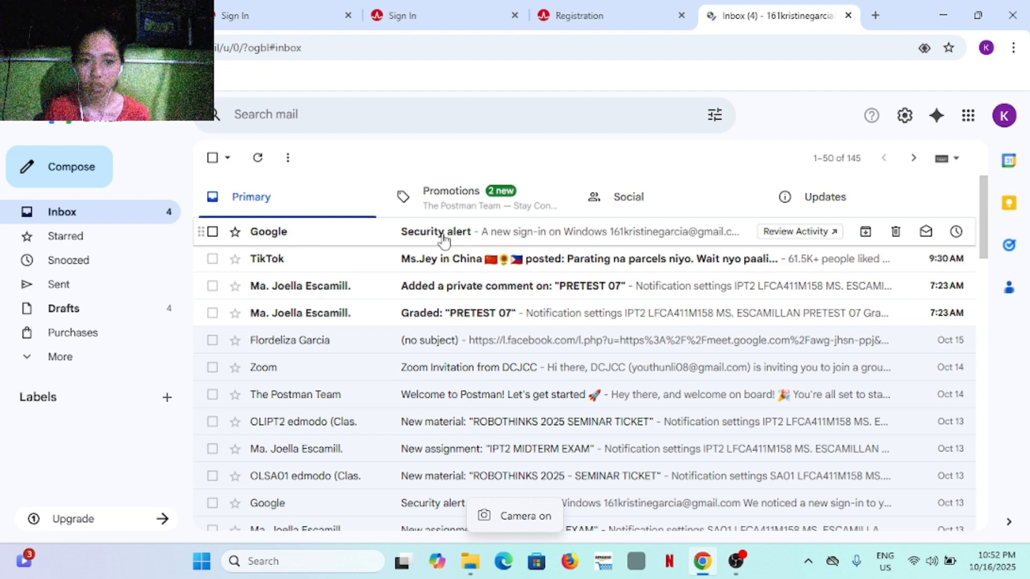
- Read the Security alert email, then refresh the inbox for the Broadcom code
{"action": "left_click", "coordinate": [443, 236]}
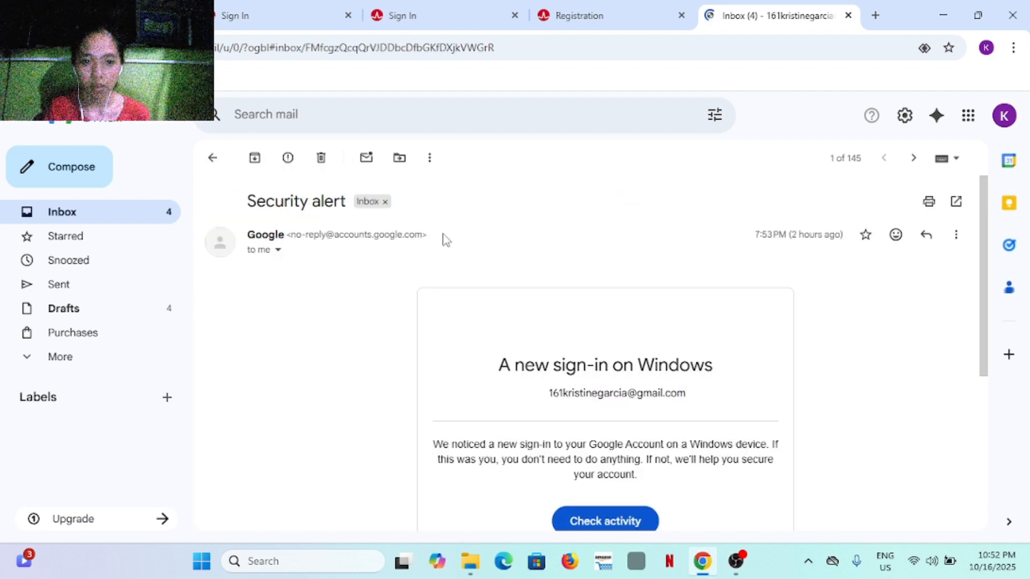
{"action": "scroll", "coordinate": [575, 269], "scroll_direction": "down", "scroll_amount": 4}
{"action": "scroll", "coordinate": [609, 274], "scroll_direction": "down", "scroll_amount": 1}
{"action": "scroll", "coordinate": [609, 273], "scroll_direction": "up", "scroll_amount": 5}
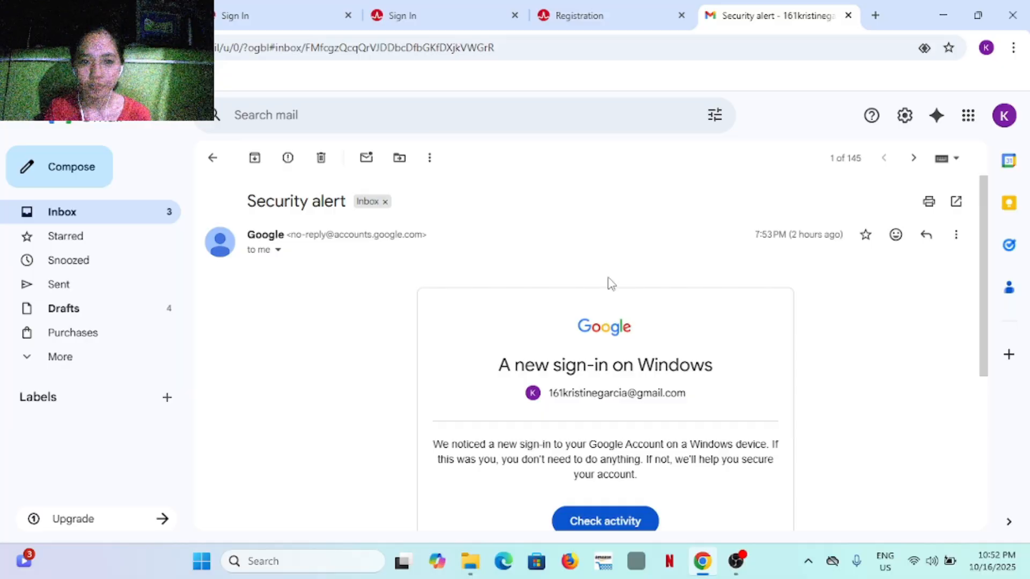
{"action": "scroll", "coordinate": [609, 279], "scroll_direction": "down", "scroll_amount": 4}
{"action": "left_click", "coordinate": [212, 158]}
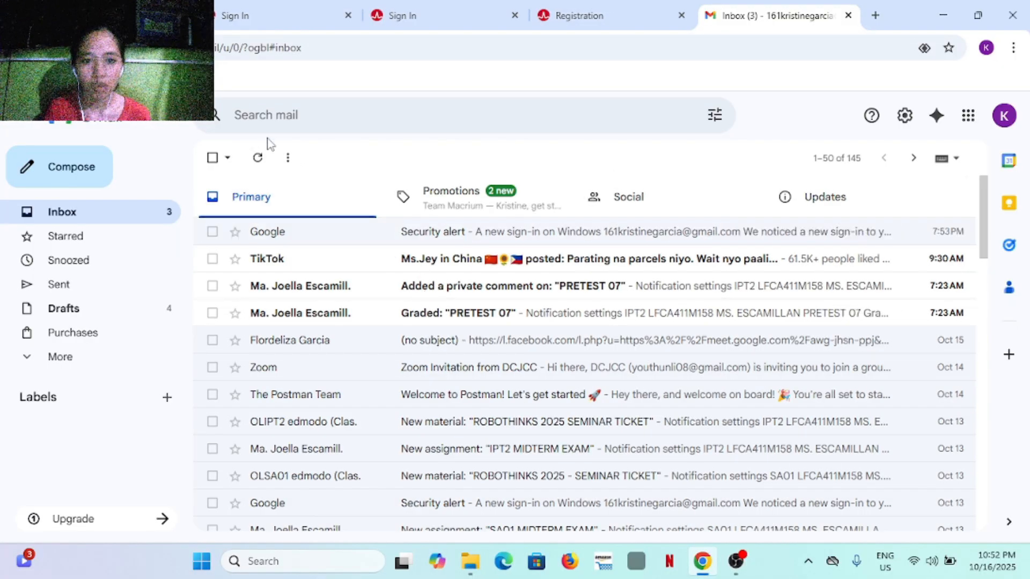
{"action": "left_click", "coordinate": [258, 158]}
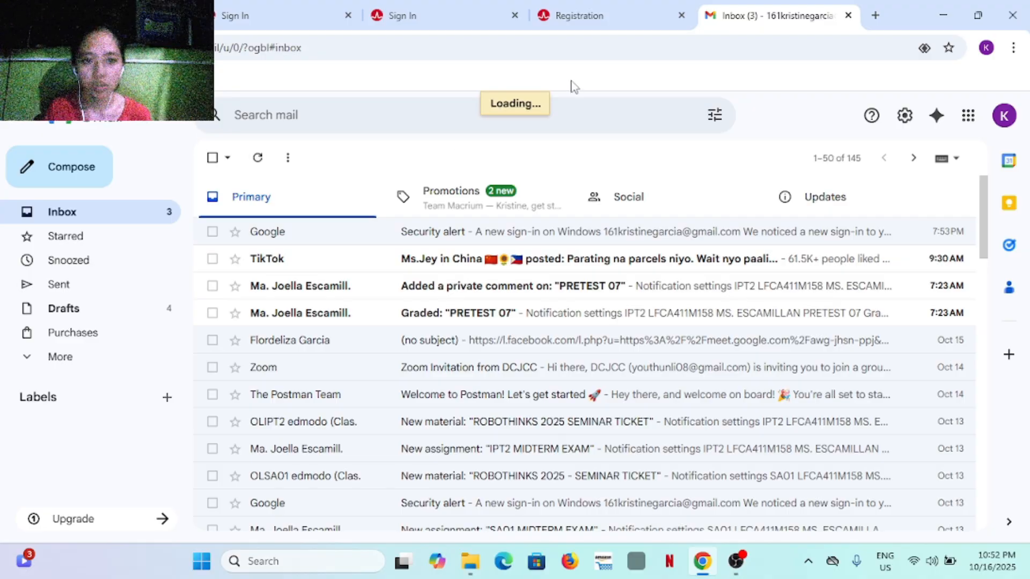
{"action": "left_click", "coordinate": [661, 8]}
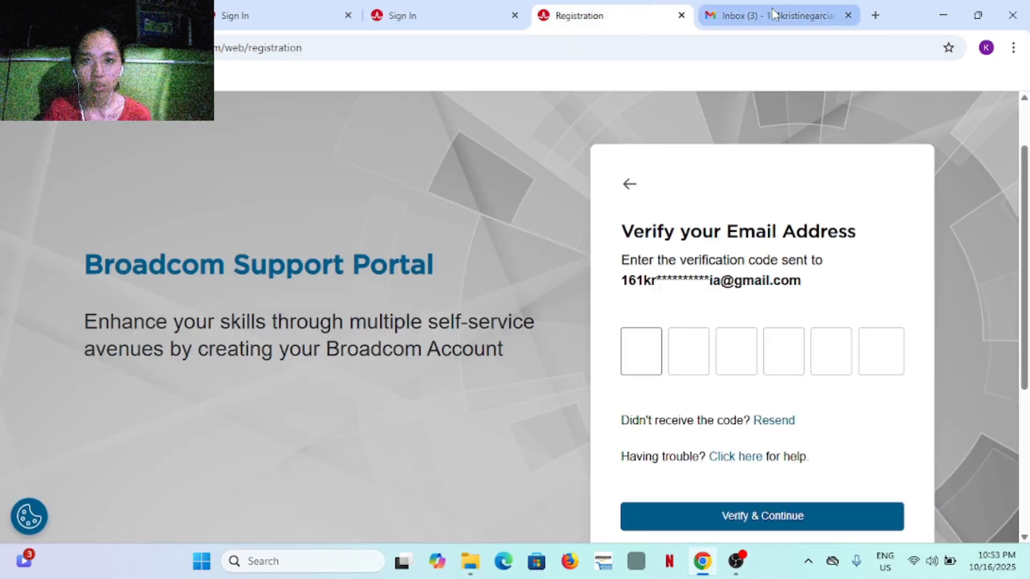
{"action": "left_click", "coordinate": [773, 12]}
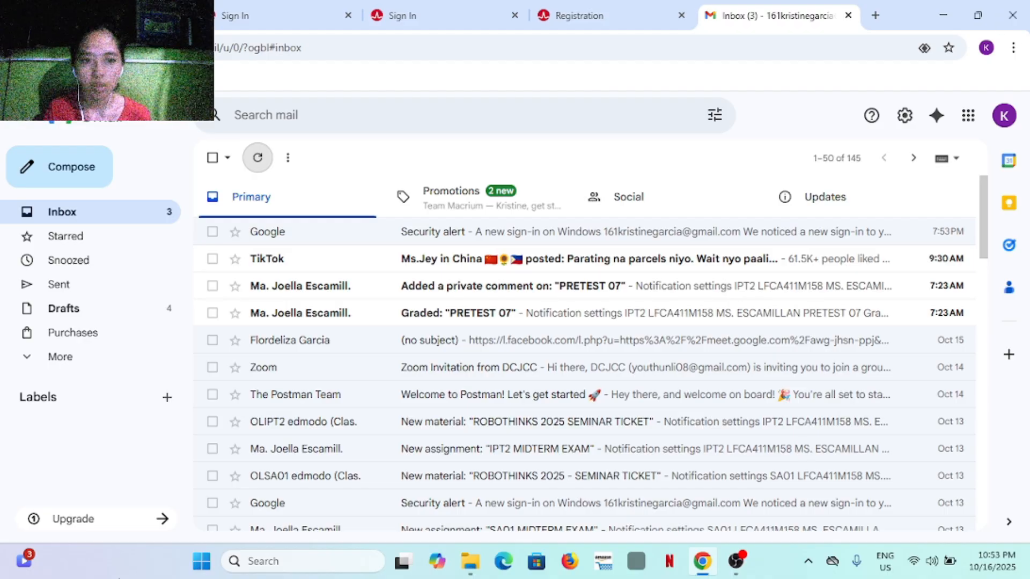
{"action": "left_click", "coordinate": [255, 171]}
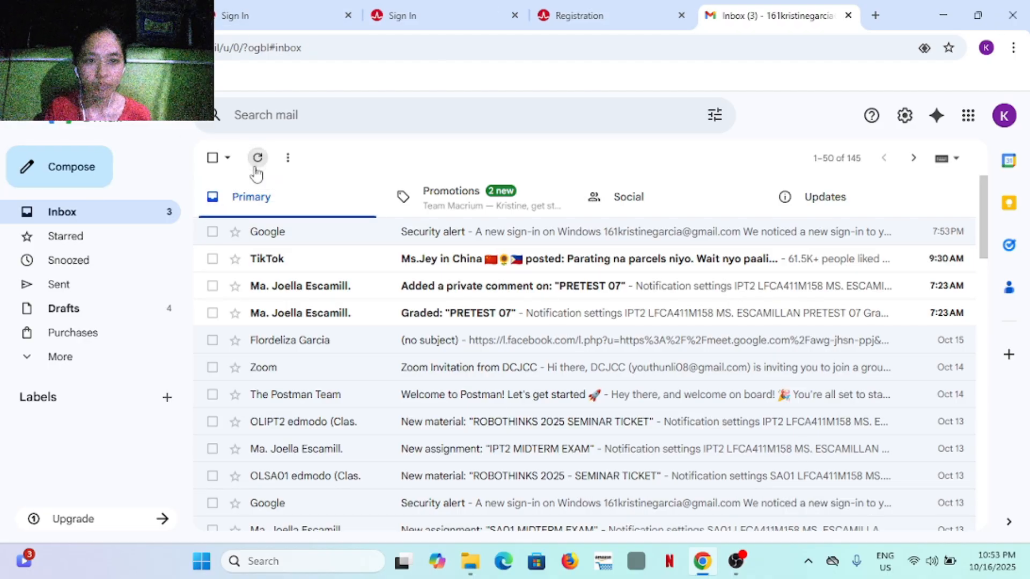
{"action": "left_click", "coordinate": [255, 169]}
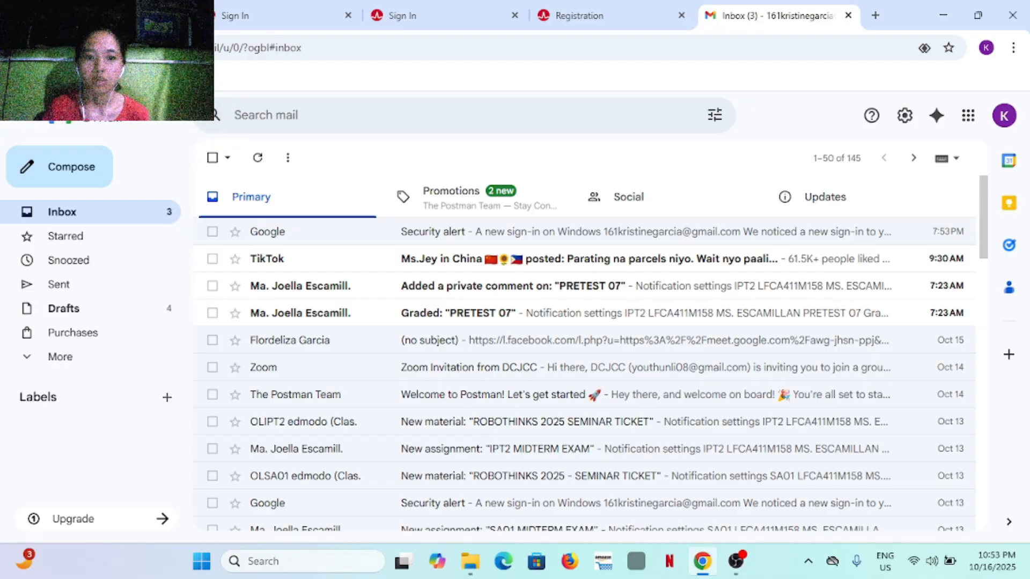
- Back on the registration form, refill the saved email, answer the new image check, and resubmit
{"action": "left_click", "coordinate": [590, 14]}
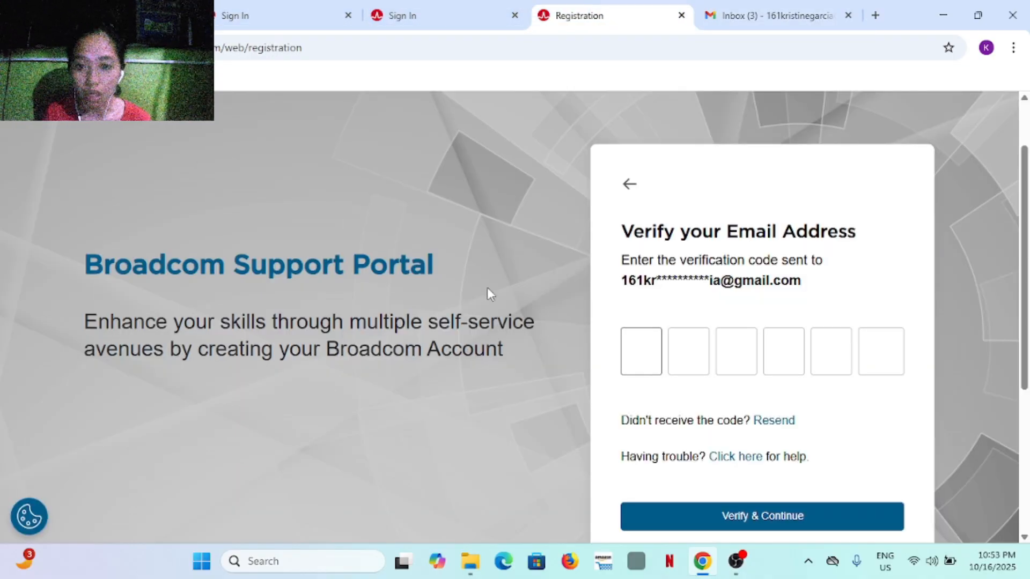
{"action": "scroll", "coordinate": [734, 385], "scroll_direction": "down", "scroll_amount": 3}
{"action": "scroll", "coordinate": [735, 386], "scroll_direction": "up", "scroll_amount": 4}
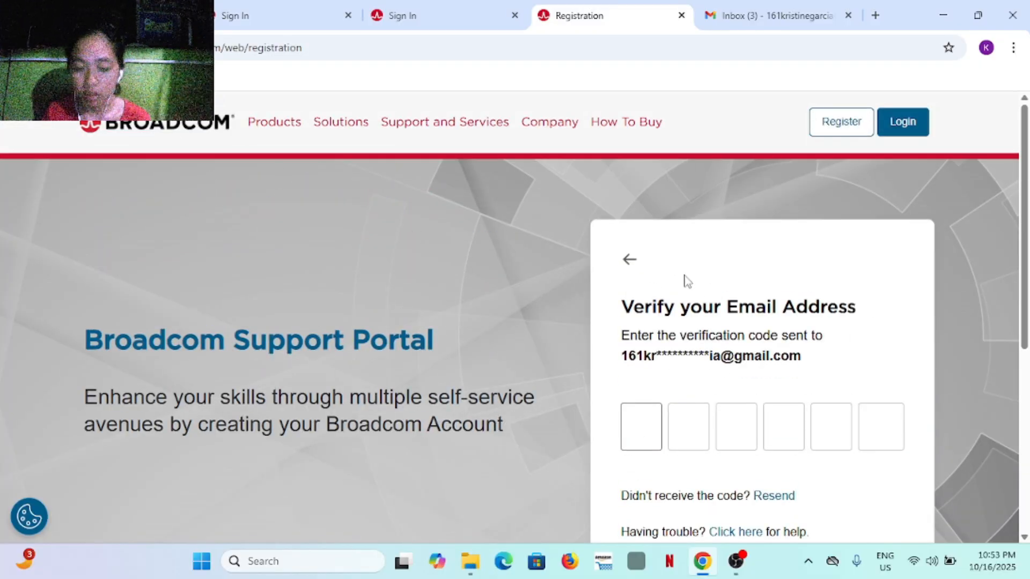
{"action": "left_click", "coordinate": [629, 261]}
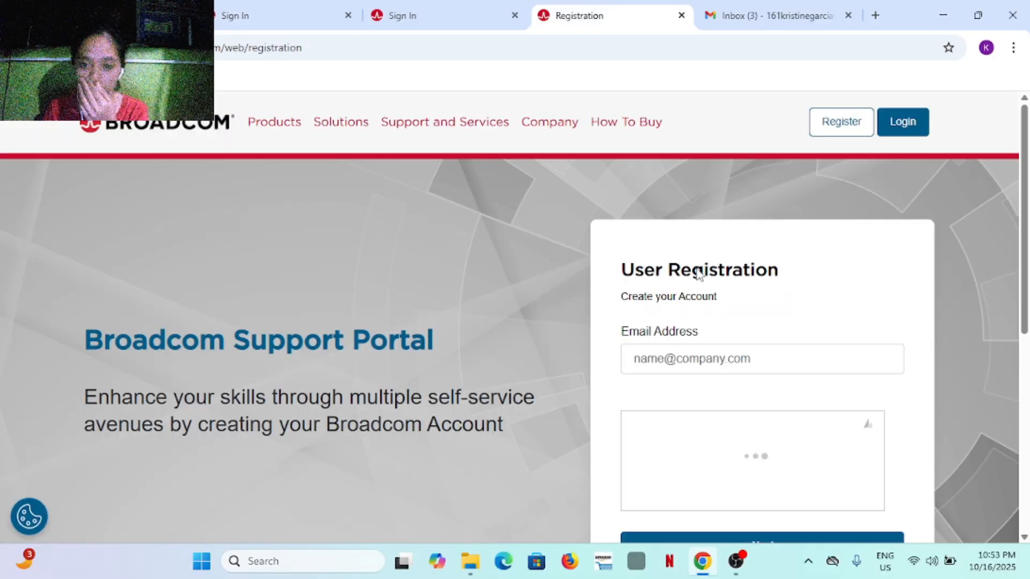
{"action": "scroll", "coordinate": [751, 409], "scroll_direction": "down", "scroll_amount": 3}
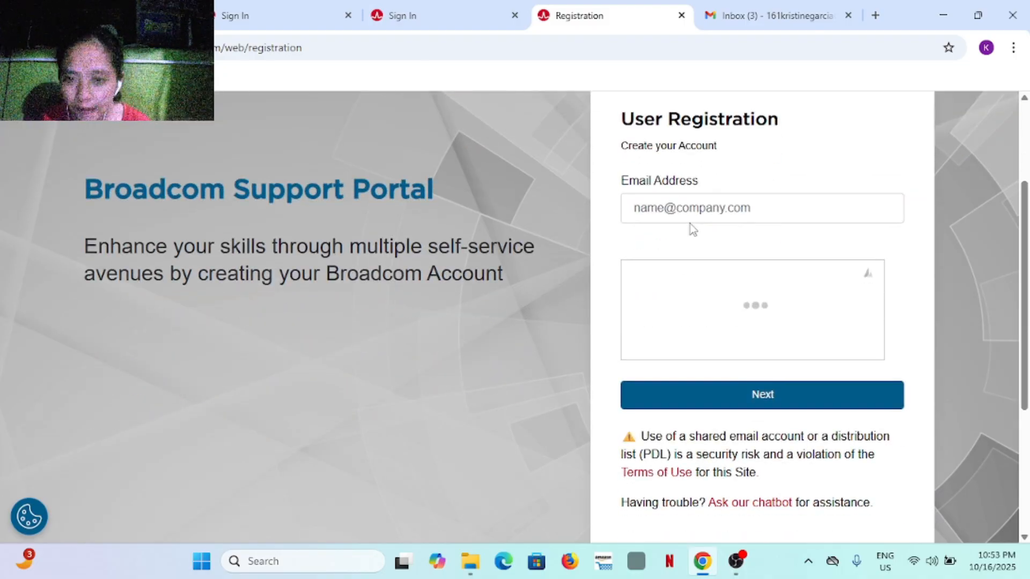
{"action": "left_click", "coordinate": [690, 204]}
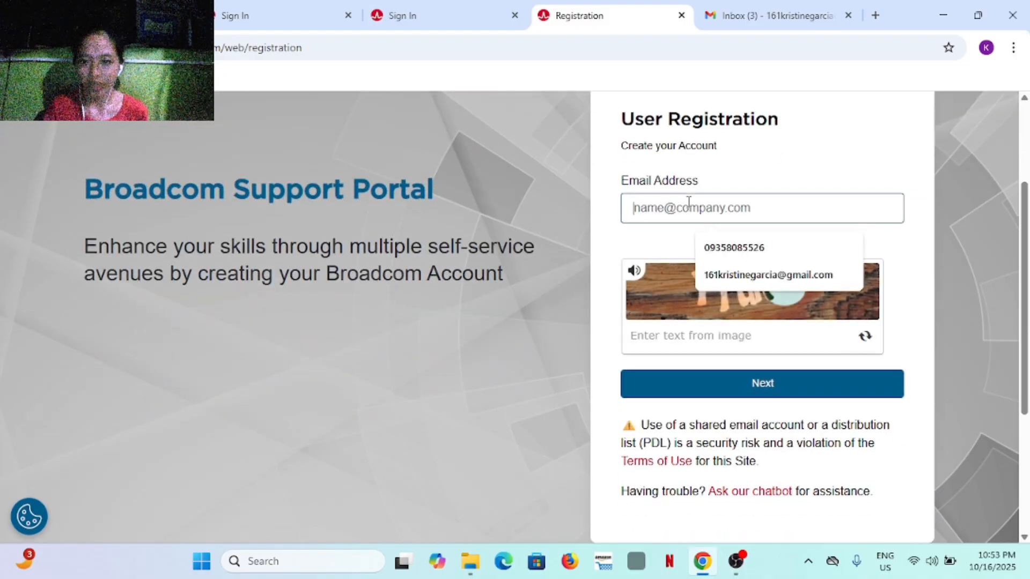
{"action": "left_click", "coordinate": [770, 278]}
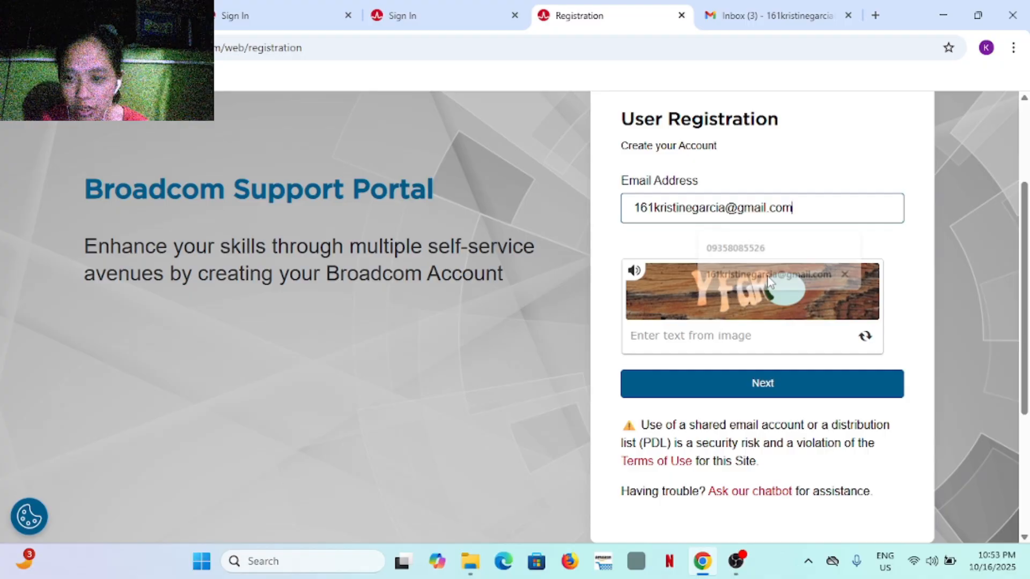
{"action": "left_click", "coordinate": [740, 335]}
{"action": "type", "text": "Y"}
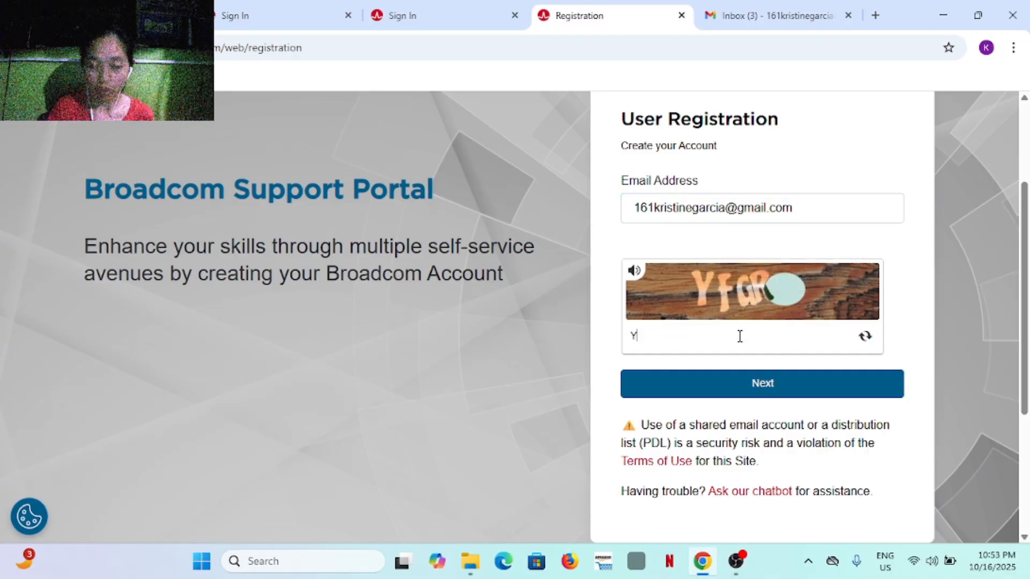
{"action": "type", "text": "FG"}
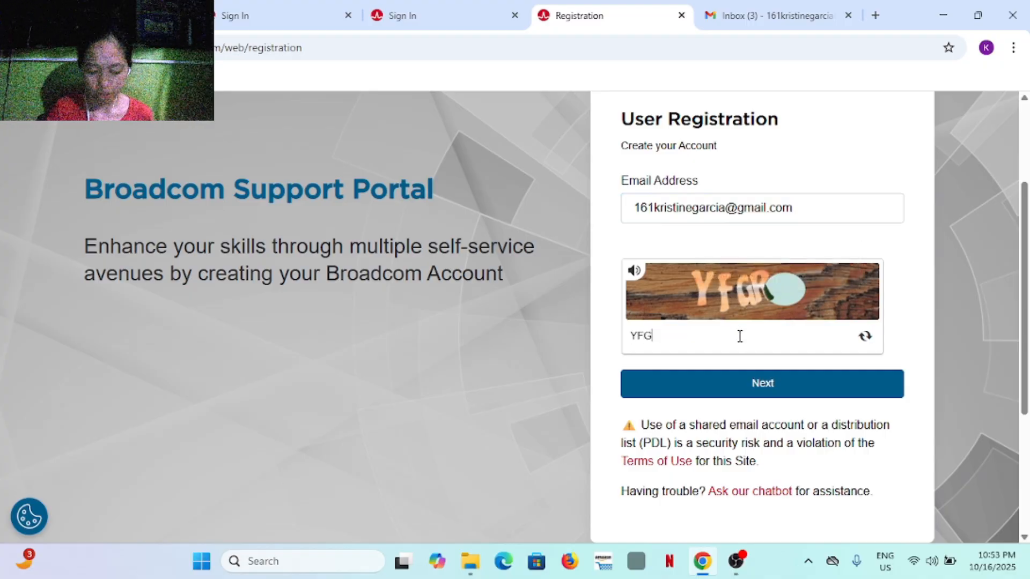
{"action": "type", "text": "R"}
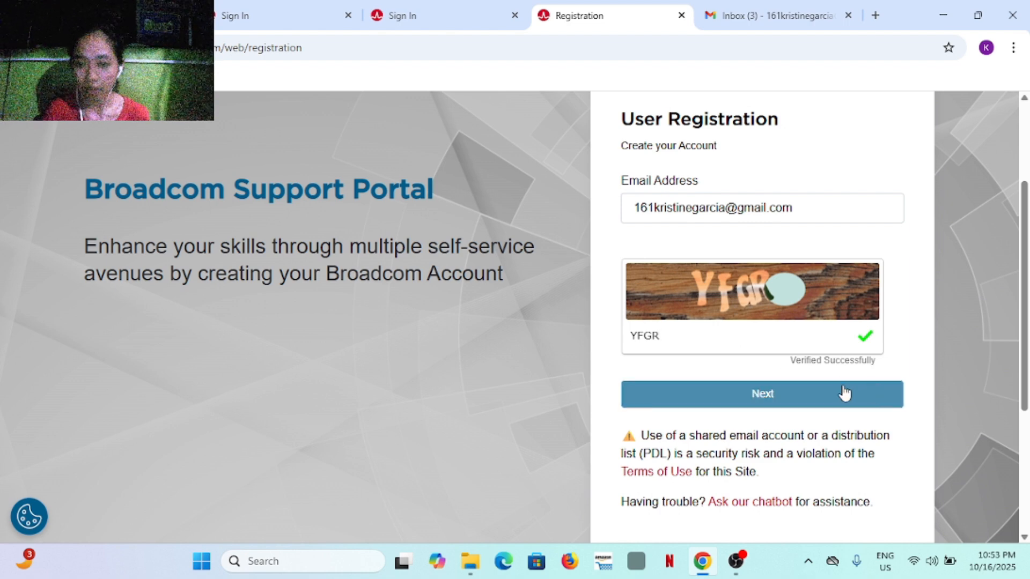
{"action": "left_click", "coordinate": [812, 389]}
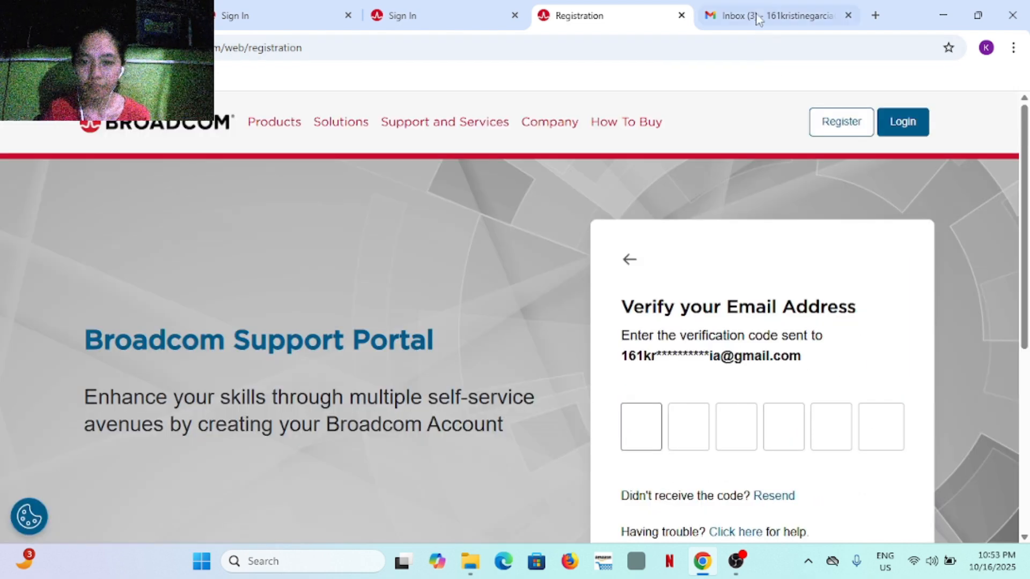
- Refresh the Gmail inbox and check the Promotions category for the code
{"action": "left_click", "coordinate": [720, 4]}
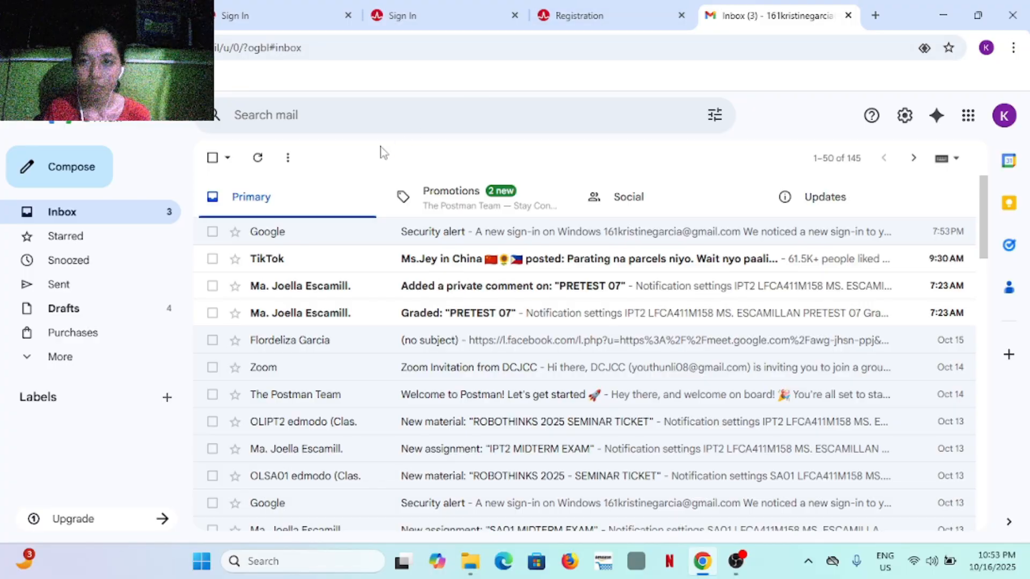
{"action": "left_click", "coordinate": [258, 158]}
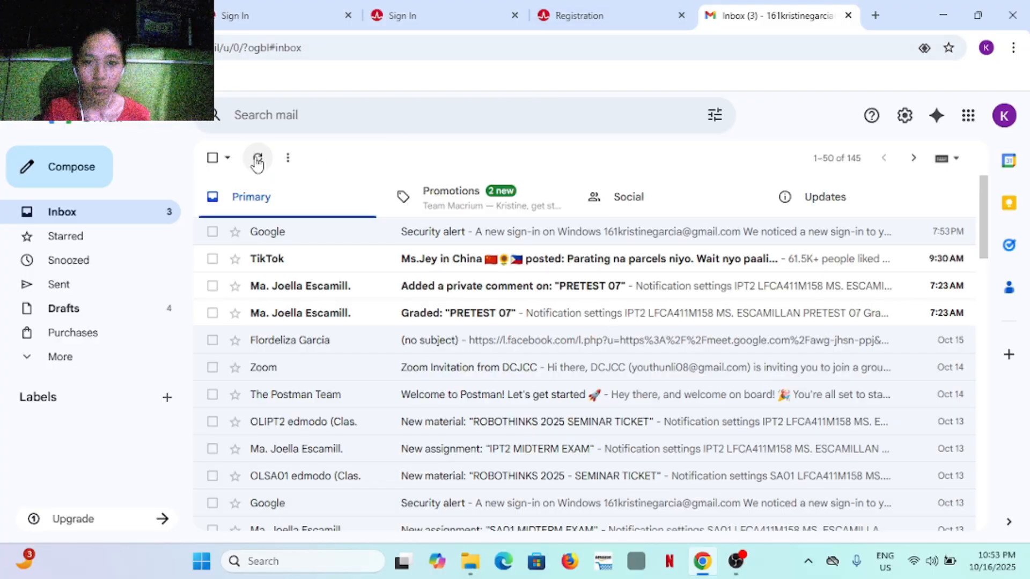
{"action": "left_click", "coordinate": [258, 158]}
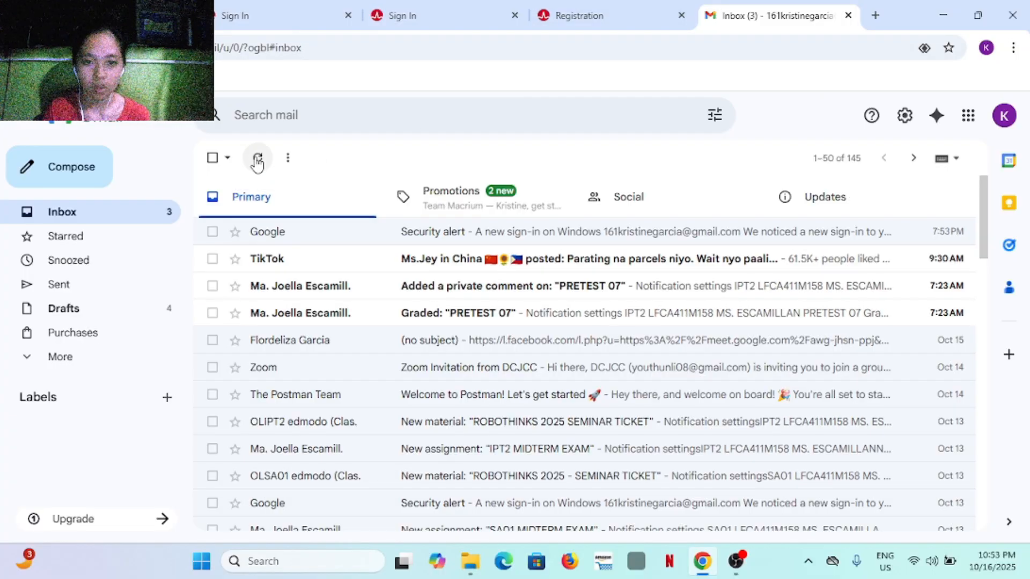
{"action": "left_click", "coordinate": [469, 209]}
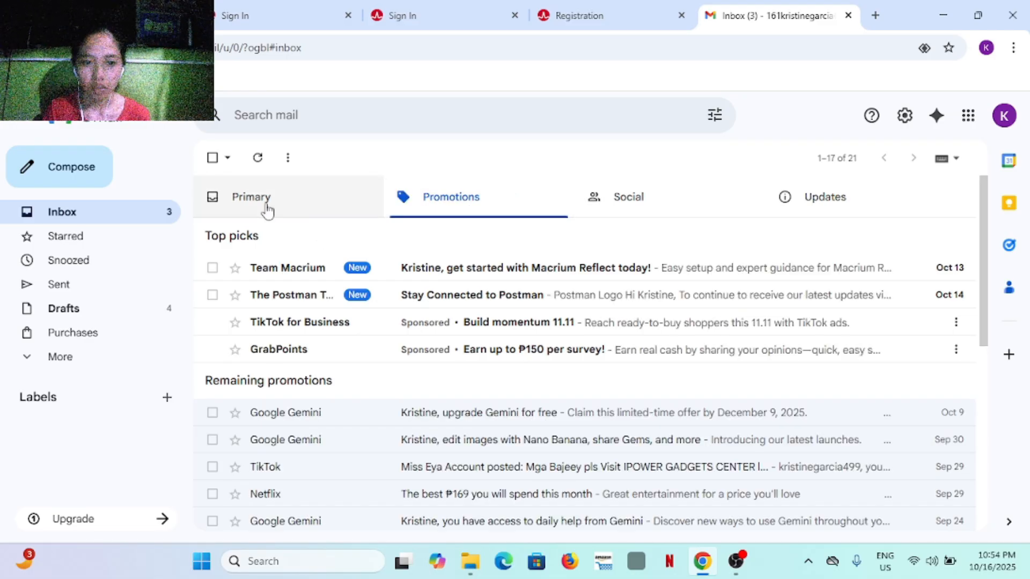
{"action": "left_click", "coordinate": [267, 209]}
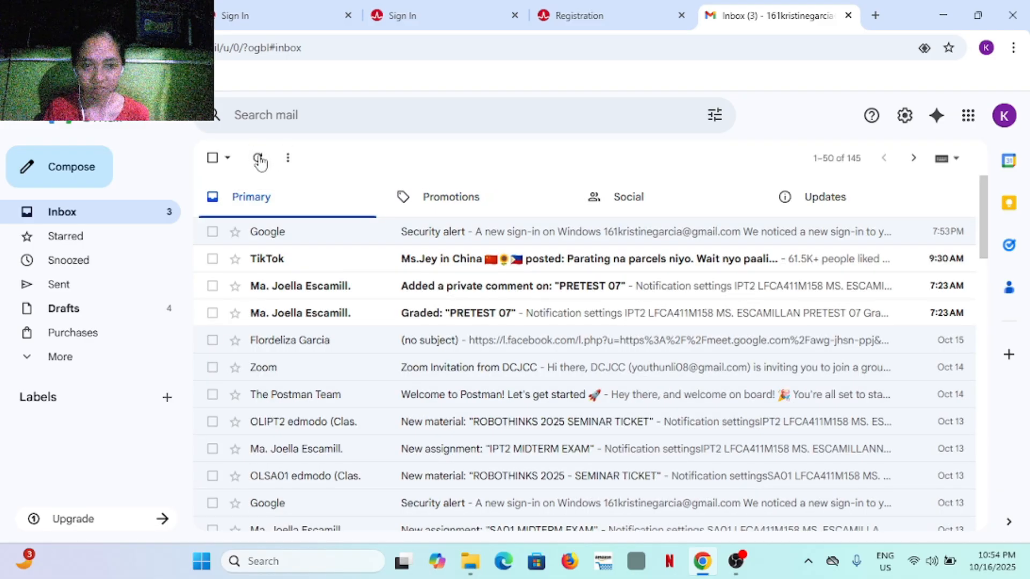
{"action": "left_click", "coordinate": [260, 160]}
- Have Broadcom resend the verification code and recheck the inbox repeatedly
{"action": "left_click", "coordinate": [638, 15]}
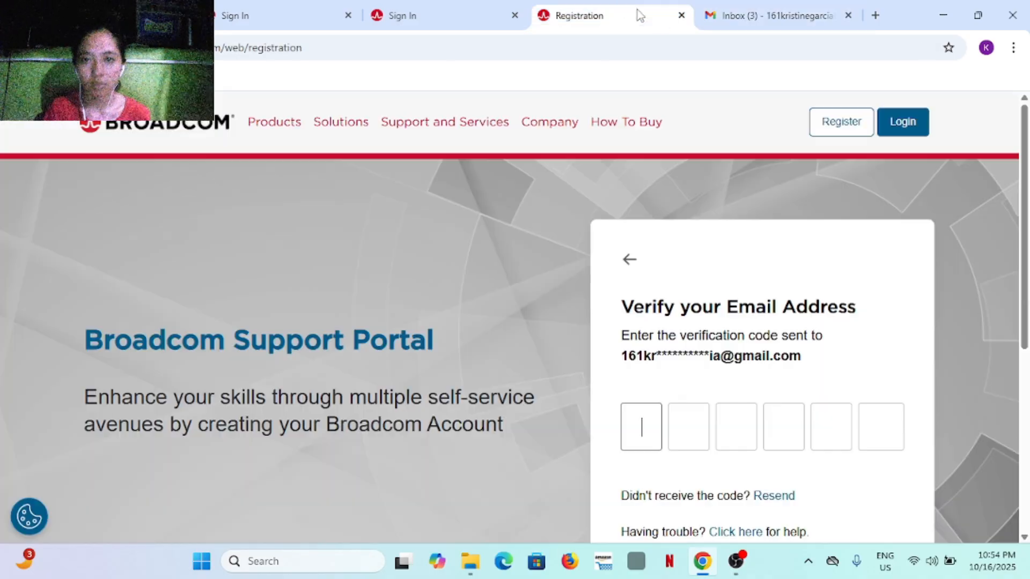
{"action": "scroll", "coordinate": [750, 322], "scroll_direction": "down", "scroll_amount": 4}
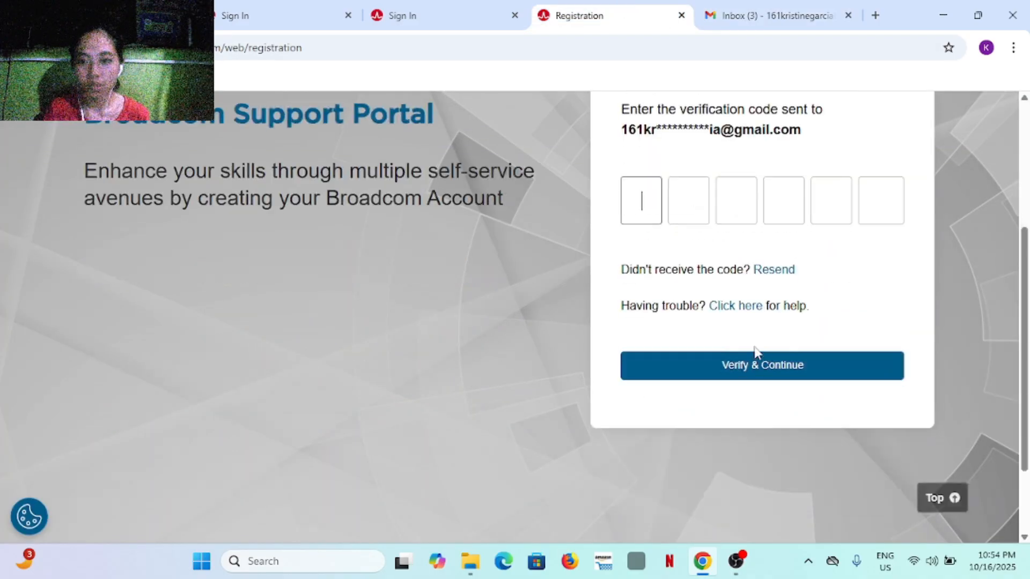
{"action": "left_click", "coordinate": [764, 271]}
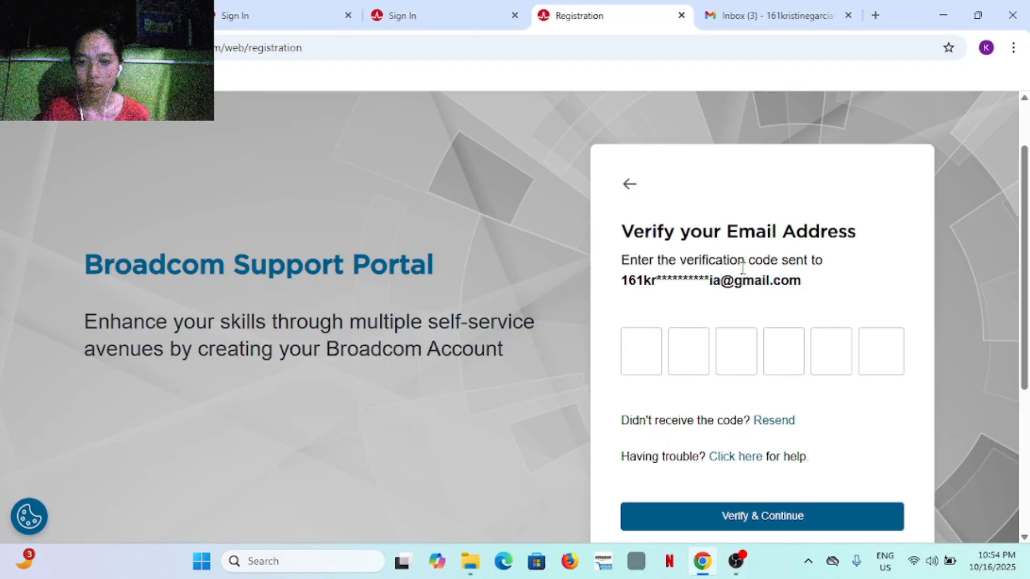
{"action": "left_click", "coordinate": [719, 16]}
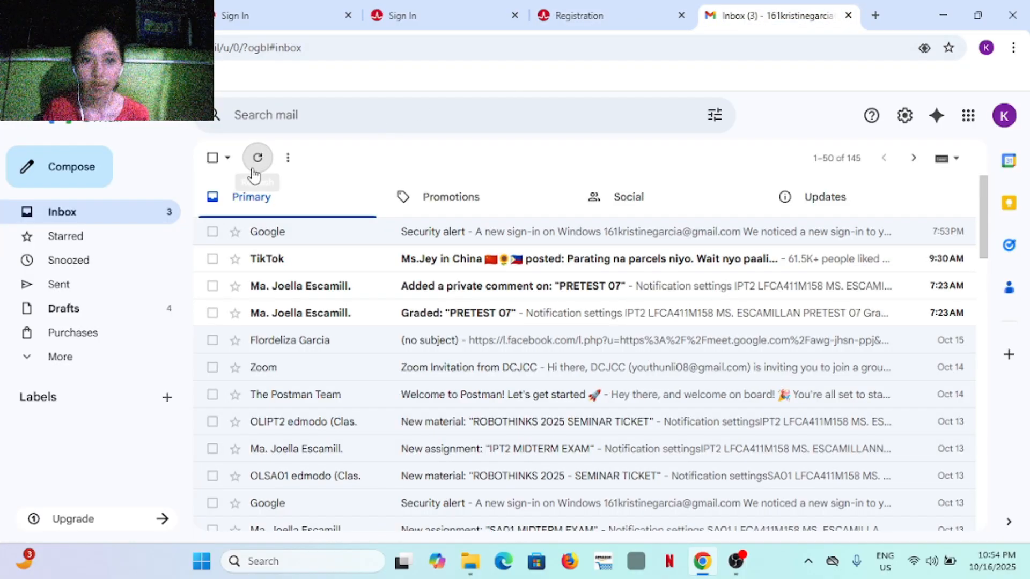
{"action": "left_click", "coordinate": [257, 158]}
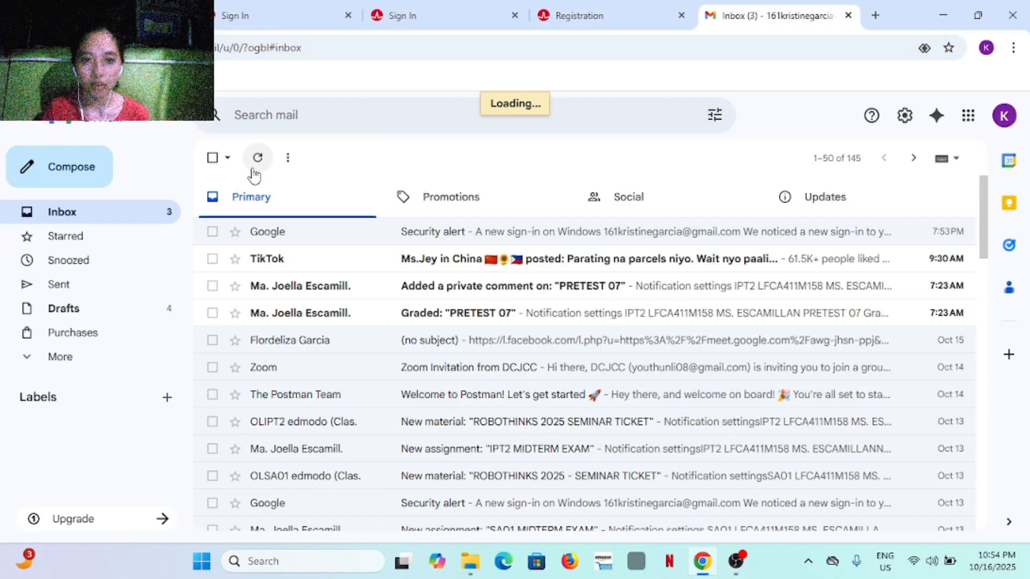
{"action": "left_click", "coordinate": [257, 159]}
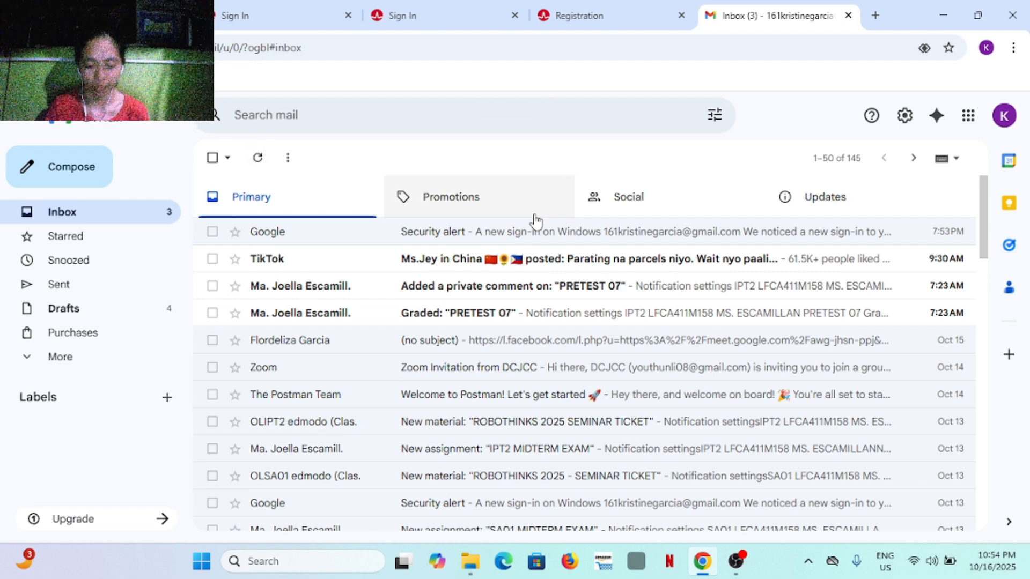
{"action": "left_click", "coordinate": [259, 160]}
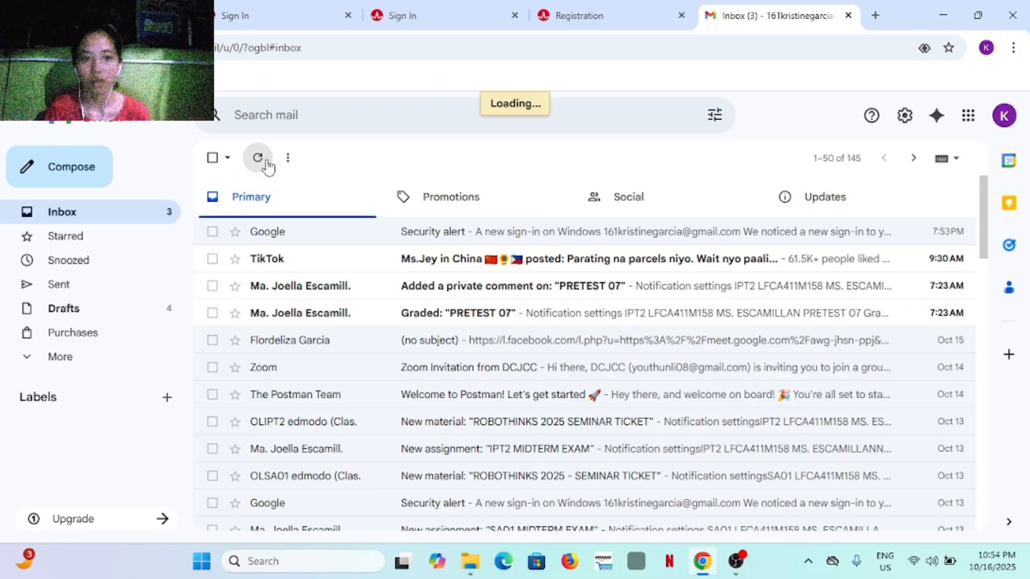
{"action": "left_click", "coordinate": [268, 166]}
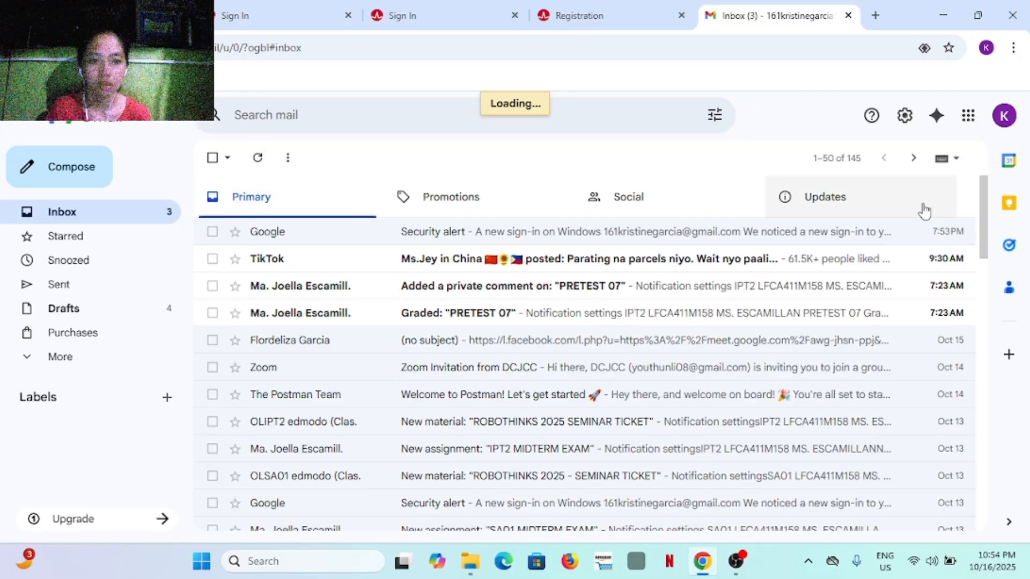
- Check Drafts, mark all inbox conversations as read, and keep looking for the code
{"action": "left_click", "coordinate": [134, 306]}
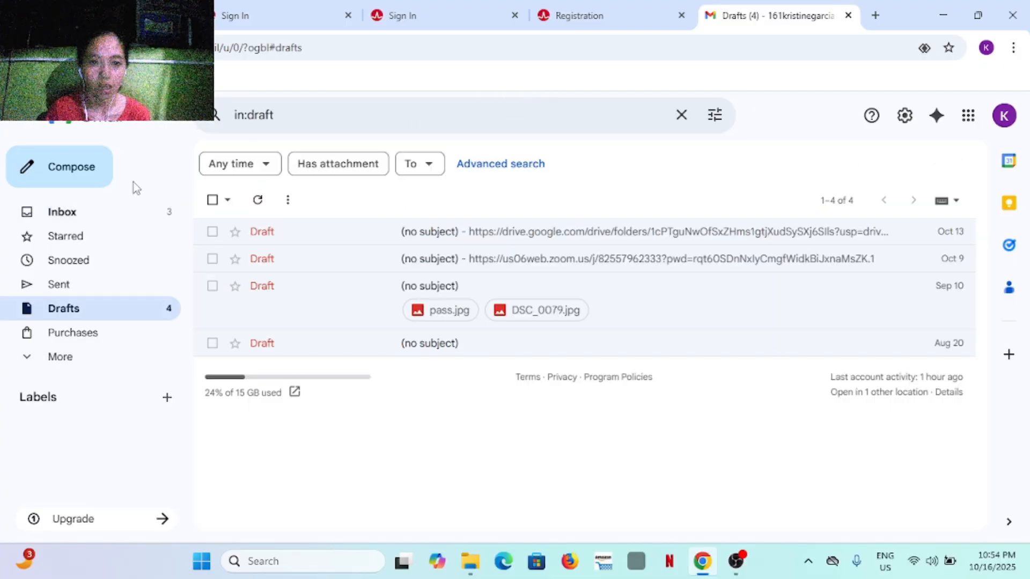
{"action": "left_click", "coordinate": [136, 218]}
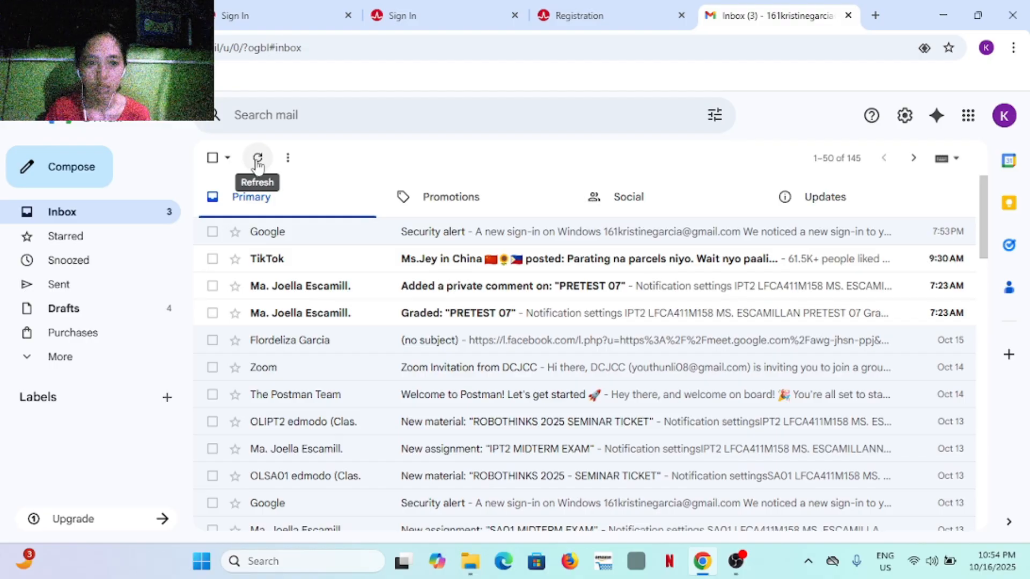
{"action": "left_click", "coordinate": [258, 161]}
{"action": "left_click", "coordinate": [288, 157]}
{"action": "left_click", "coordinate": [317, 178]}
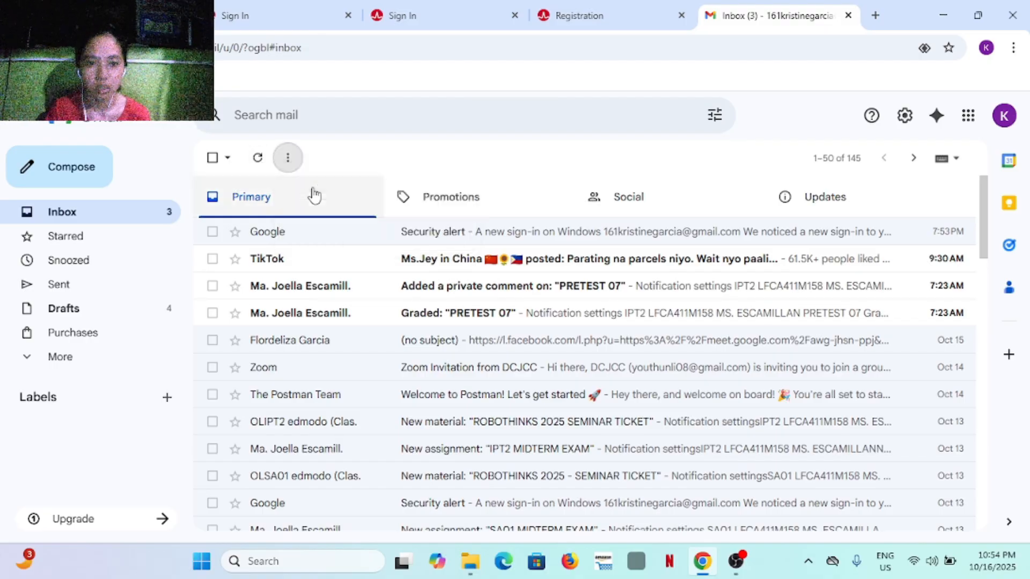
{"action": "left_click", "coordinate": [258, 158]}
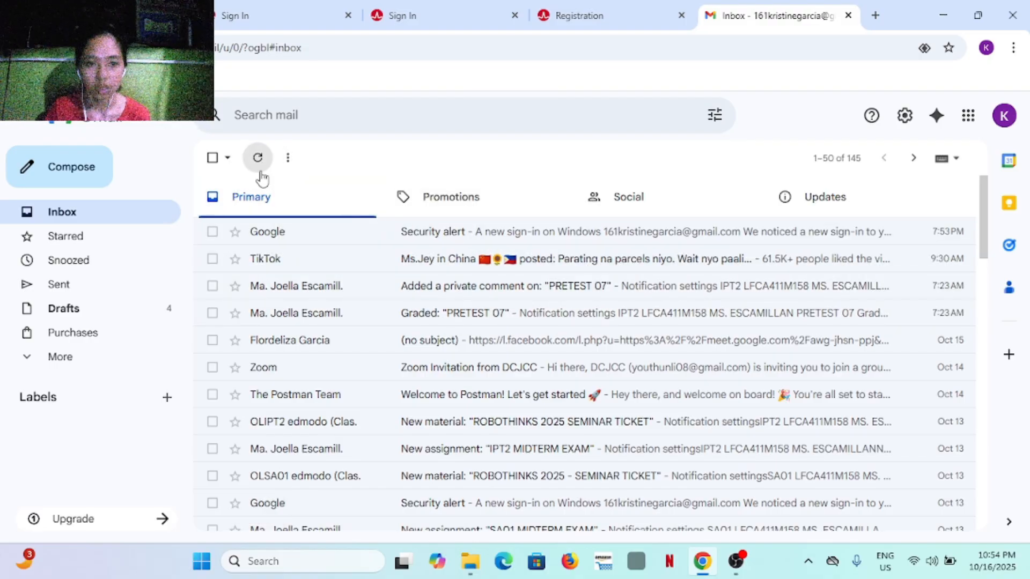
{"action": "left_click", "coordinate": [578, 17]}
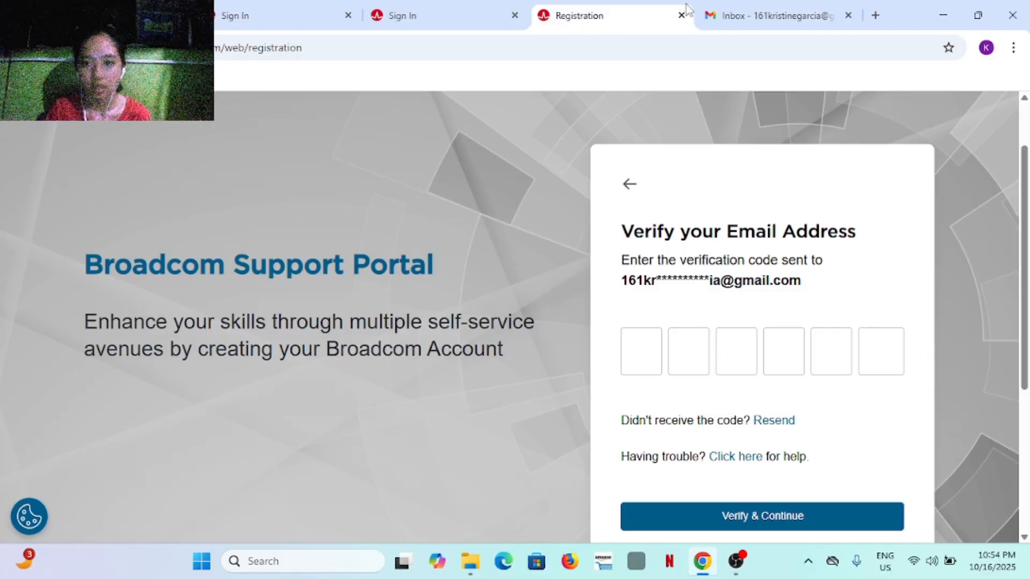
{"action": "left_click", "coordinate": [710, 11]}
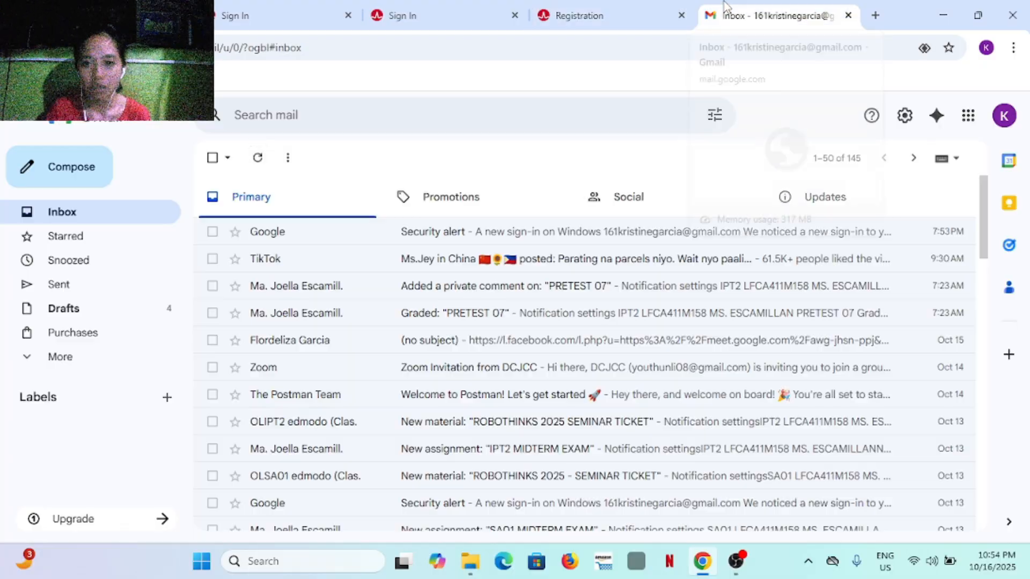
{"action": "left_click", "coordinate": [652, 5]}
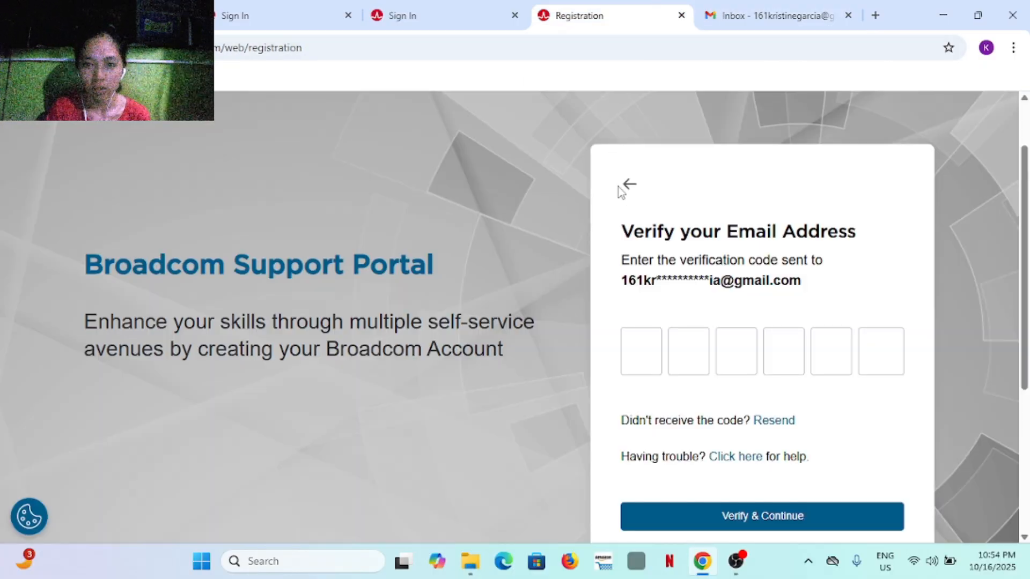
{"action": "left_click", "coordinate": [810, 11]}
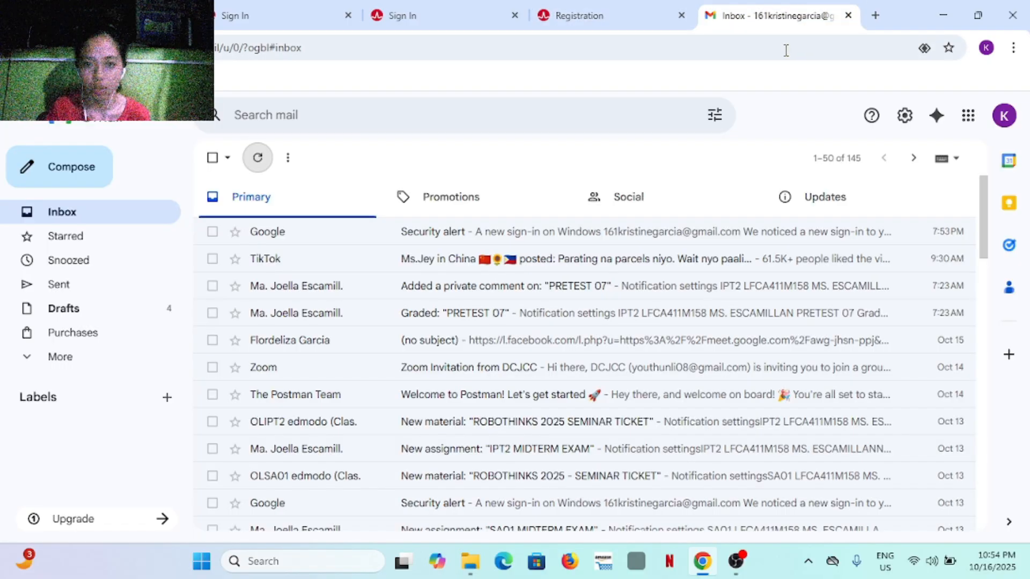
- Stop the OBS screen recording and minimize the recorder
{"action": "left_click", "coordinate": [741, 558]}
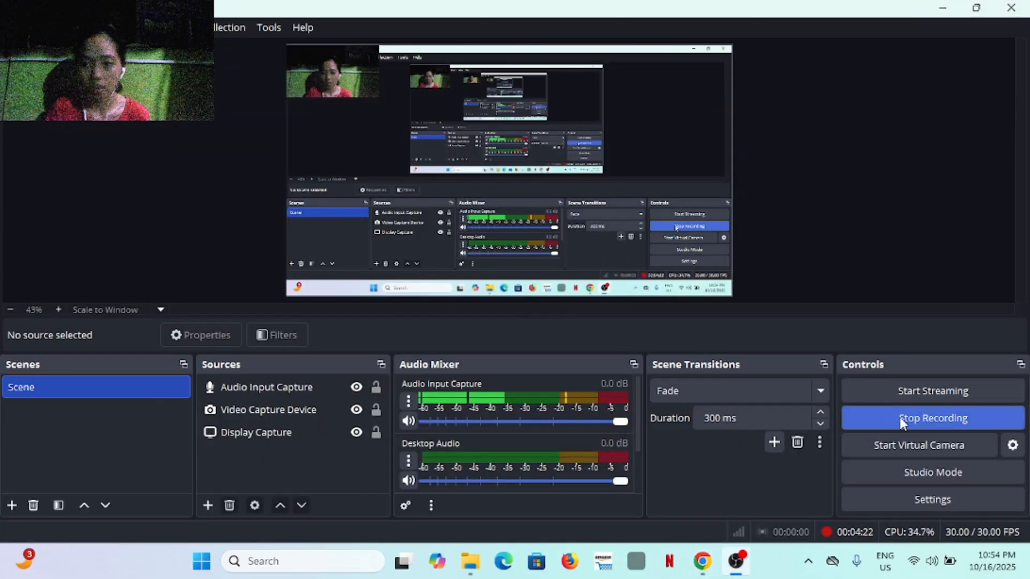
{"action": "left_click", "coordinate": [903, 424]}
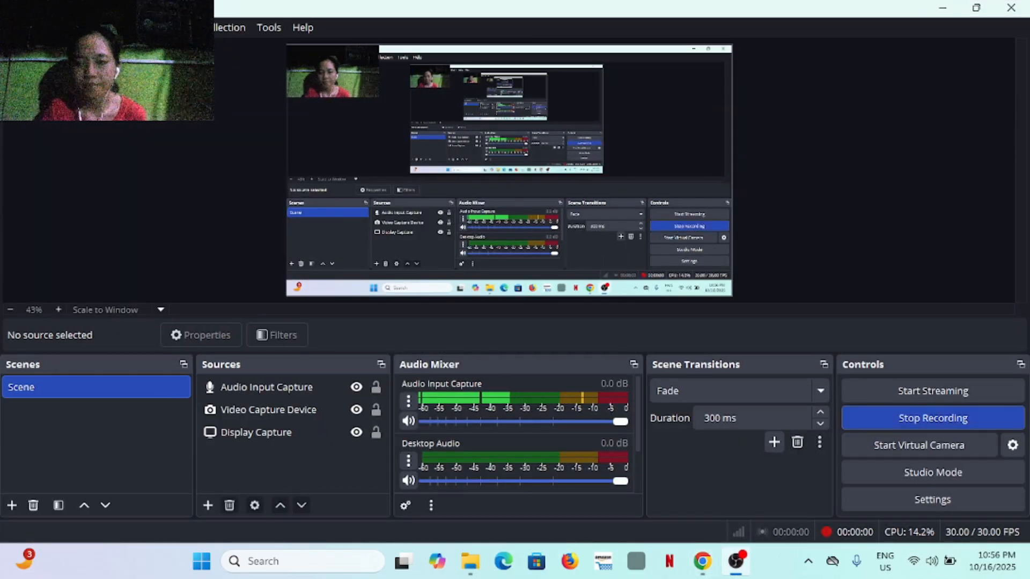
{"action": "left_click", "coordinate": [942, 7]}
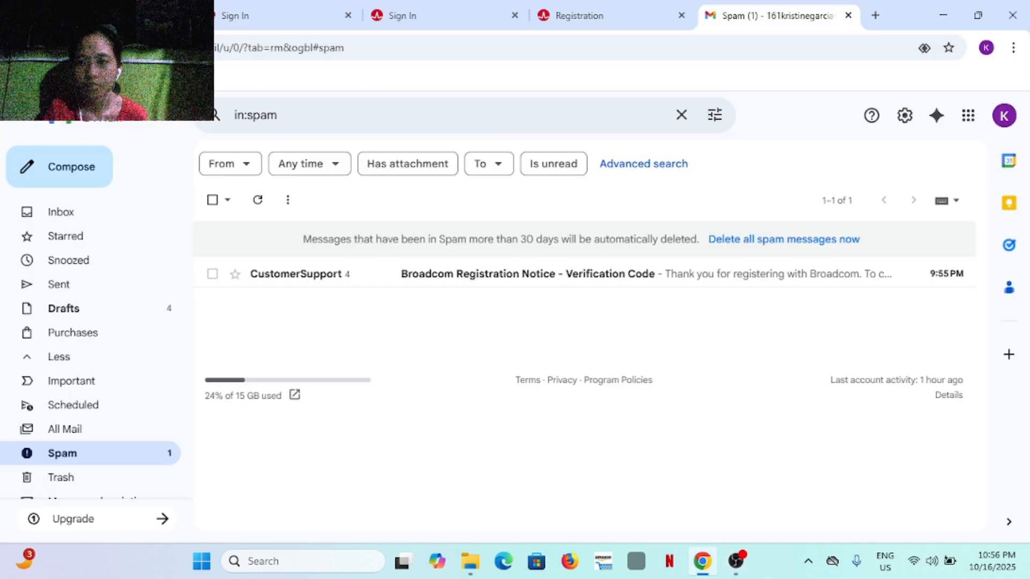
- Open the Broadcom verification-code email and read the code
{"action": "left_click", "coordinate": [423, 283]}
{"action": "scroll", "coordinate": [464, 308], "scroll_direction": "down", "scroll_amount": 15}
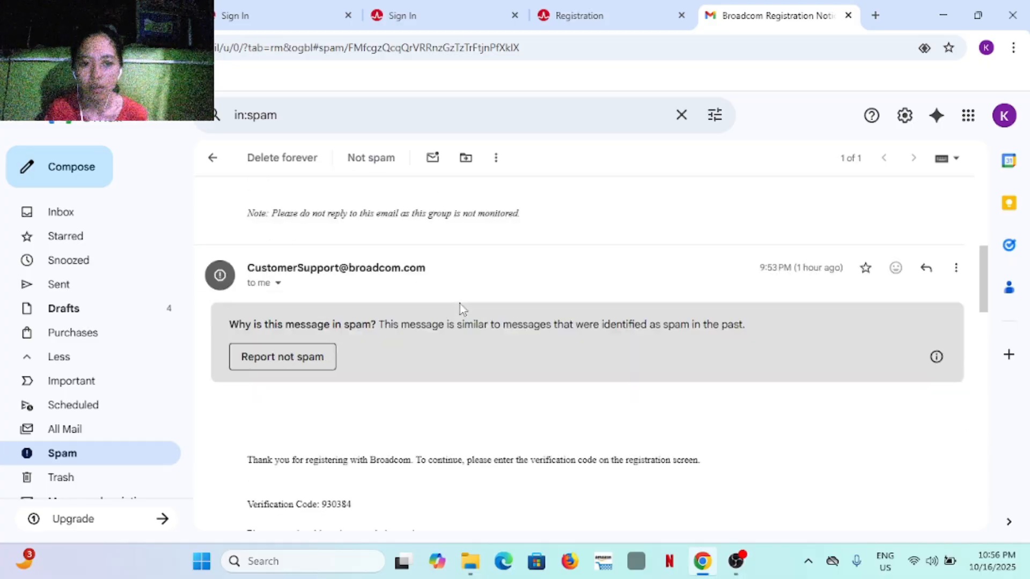
{"action": "scroll", "coordinate": [461, 319], "scroll_direction": "down", "scroll_amount": 5}
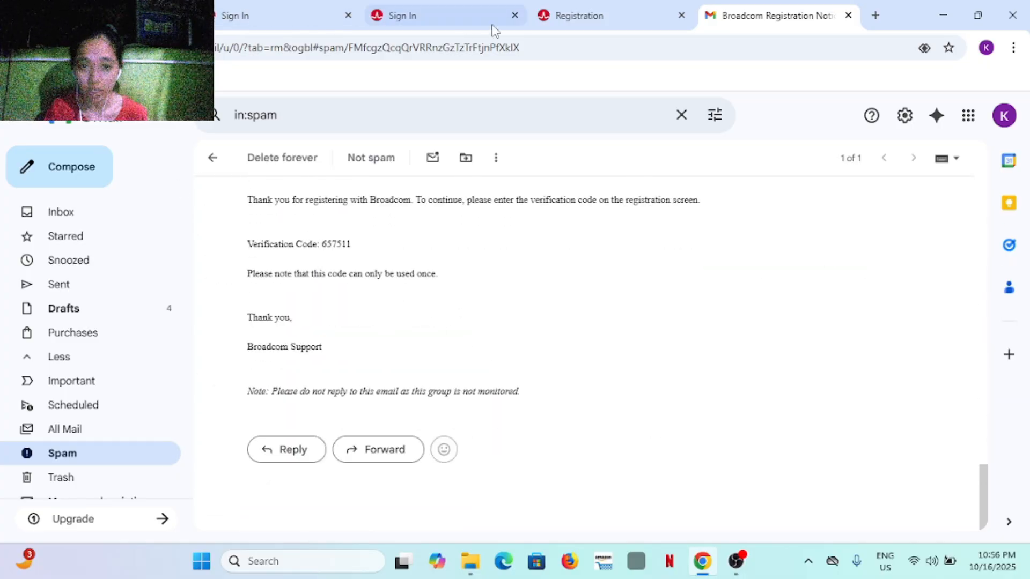
- Enter the six-digit code on the Broadcom verification page and submit it
{"action": "left_click", "coordinate": [624, 8]}
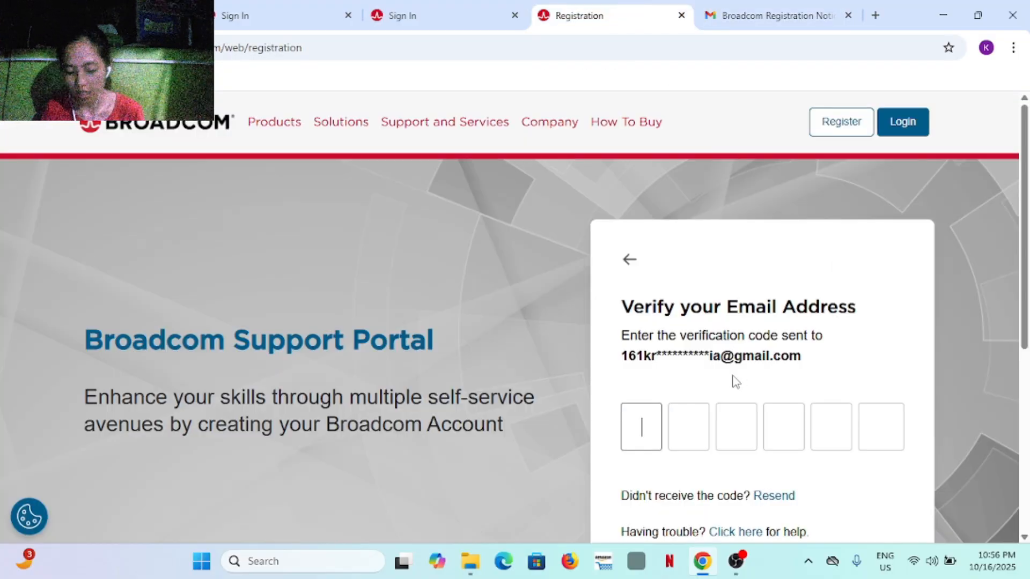
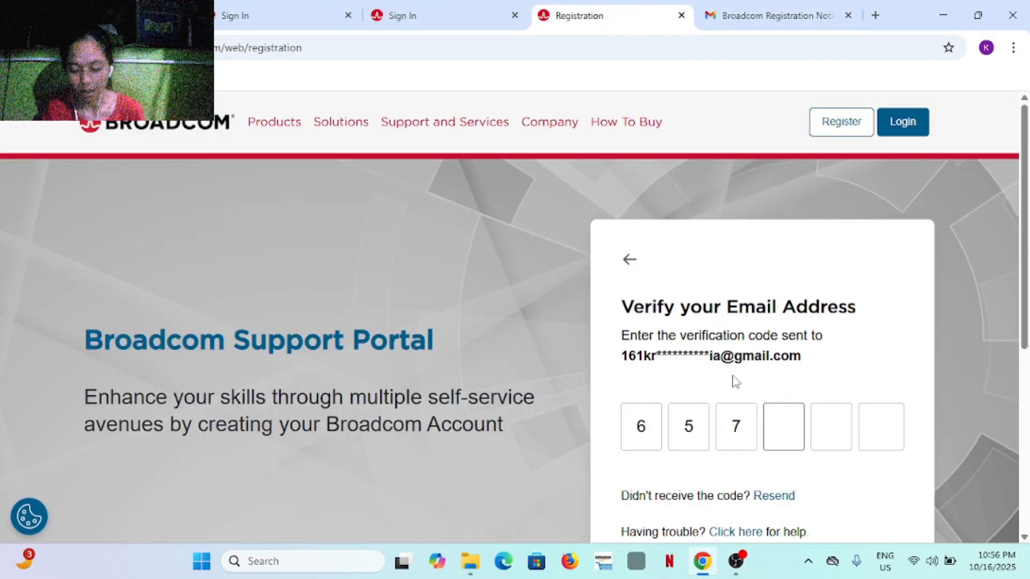
{"action": "scroll", "coordinate": [772, 391], "scroll_direction": "down", "scroll_amount": 3}
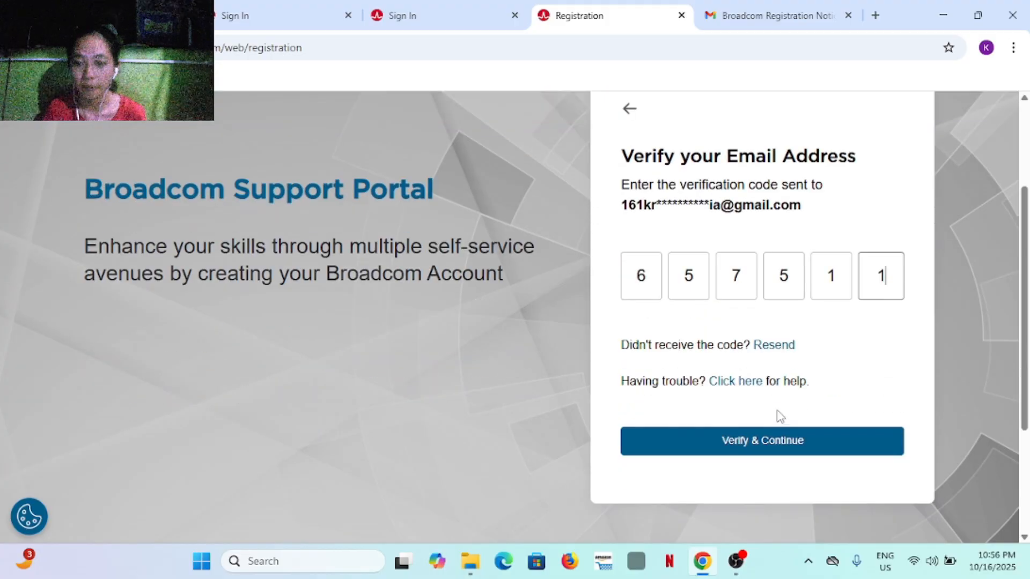
{"action": "left_click", "coordinate": [781, 448]}
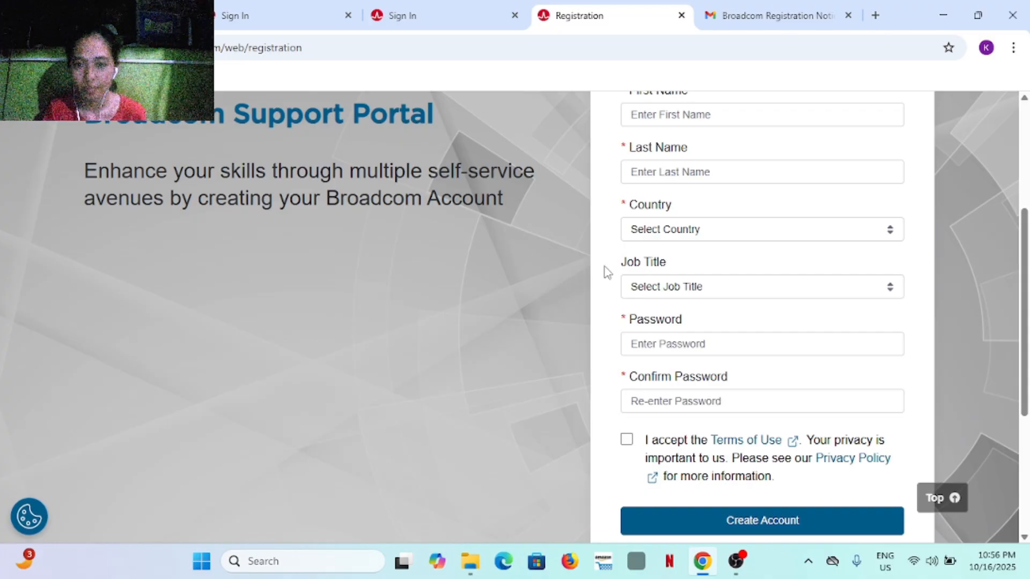
{"action": "scroll", "coordinate": [652, 281], "scroll_direction": "down", "scroll_amount": 3}
{"action": "scroll", "coordinate": [653, 288], "scroll_direction": "up", "scroll_amount": 5}
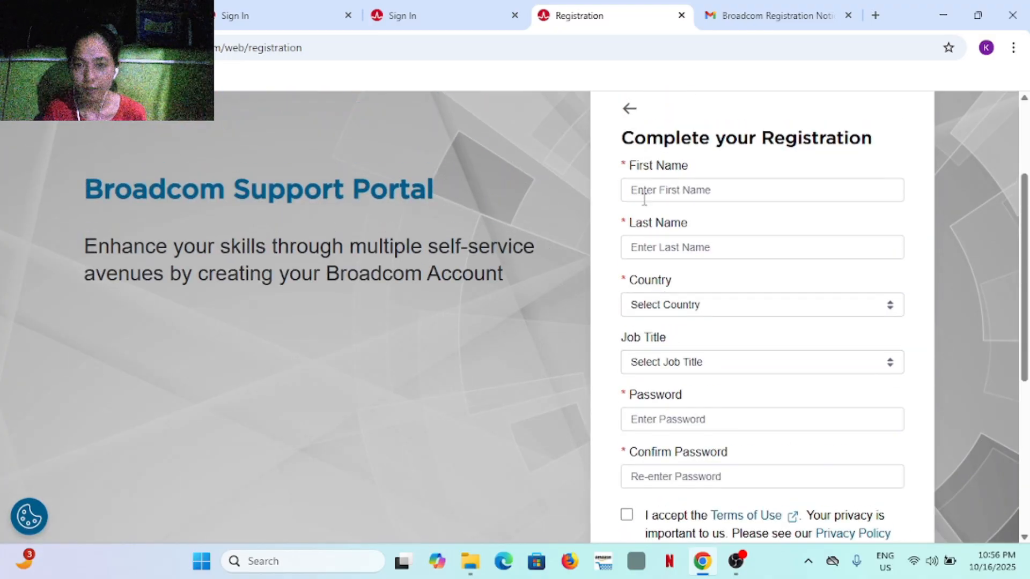
- Enter the registrant's first name and last name in the registration form
{"action": "left_click", "coordinate": [642, 191]}
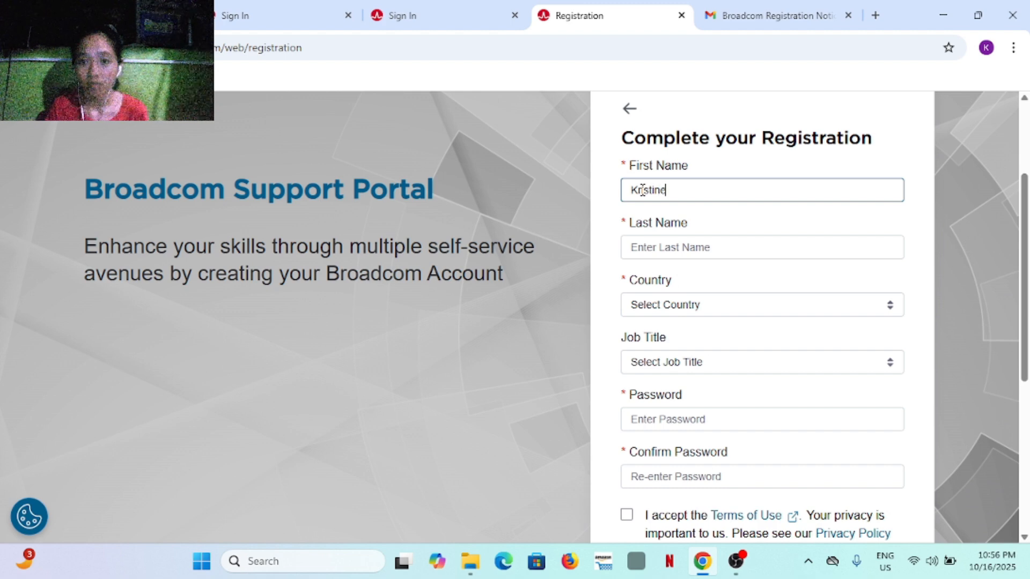
{"action": "left_click", "coordinate": [705, 252]}
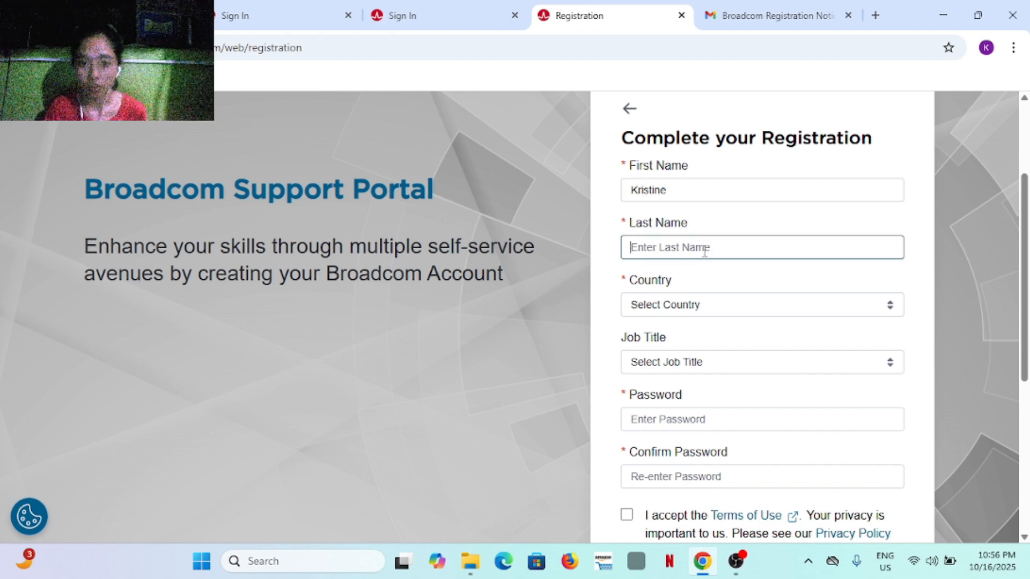
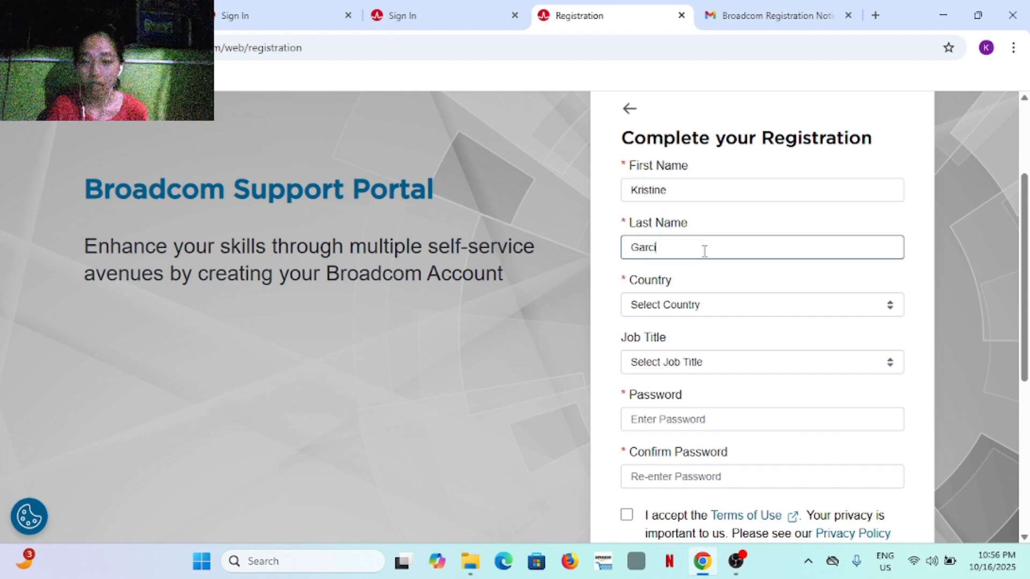
- Set Country to Philippines and Job Title to Other
{"action": "left_click", "coordinate": [699, 307]}
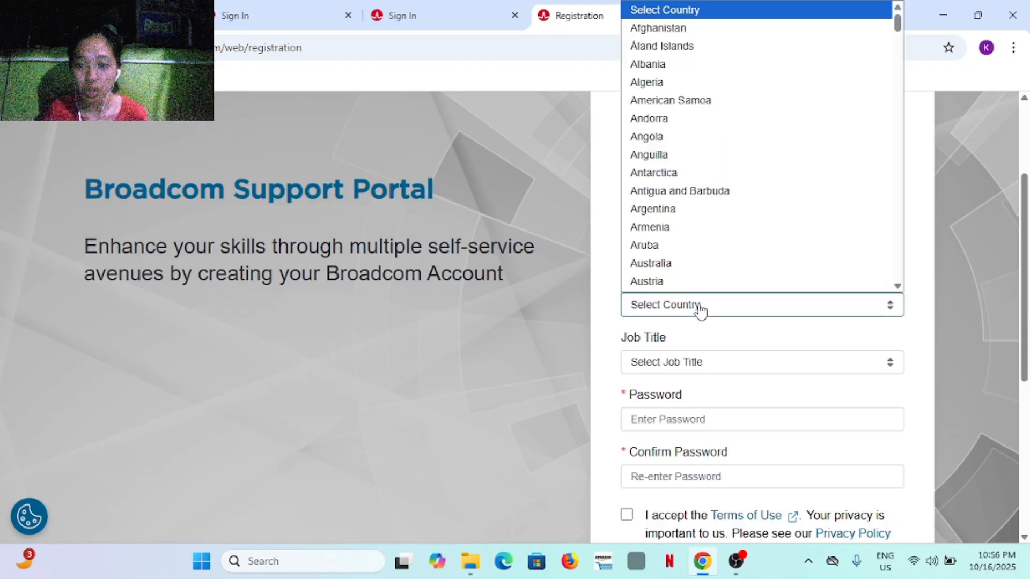
{"action": "scroll", "coordinate": [714, 106], "scroll_direction": "down", "scroll_amount": 20}
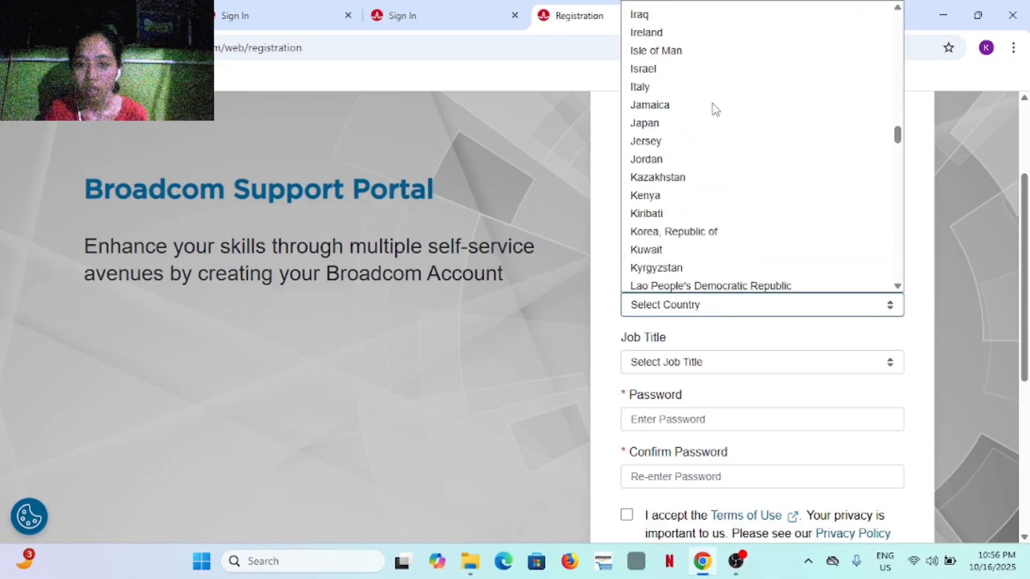
{"action": "scroll", "coordinate": [712, 107], "scroll_direction": "down", "scroll_amount": 4}
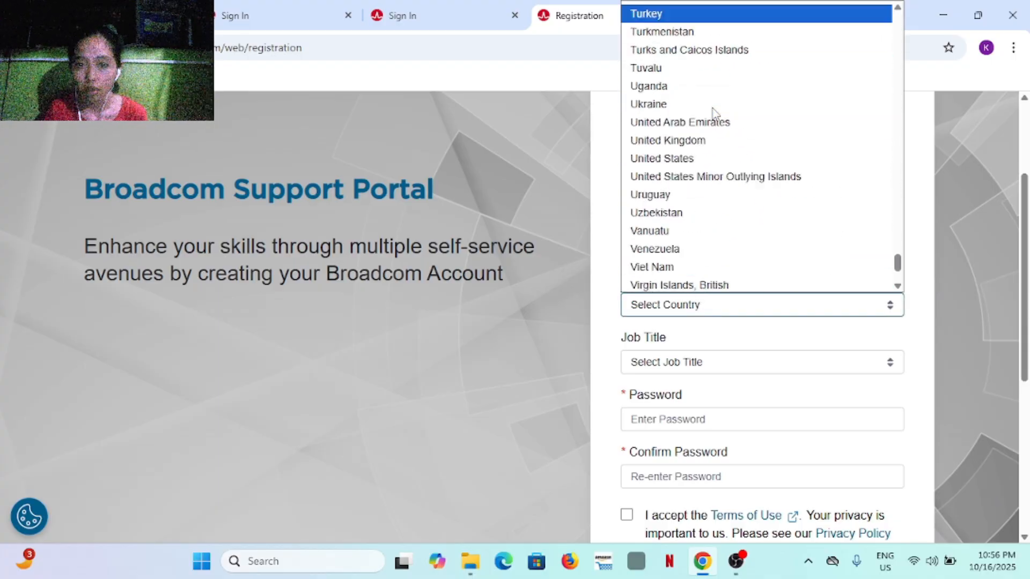
{"action": "scroll", "coordinate": [715, 144], "scroll_direction": "up", "scroll_amount": 20}
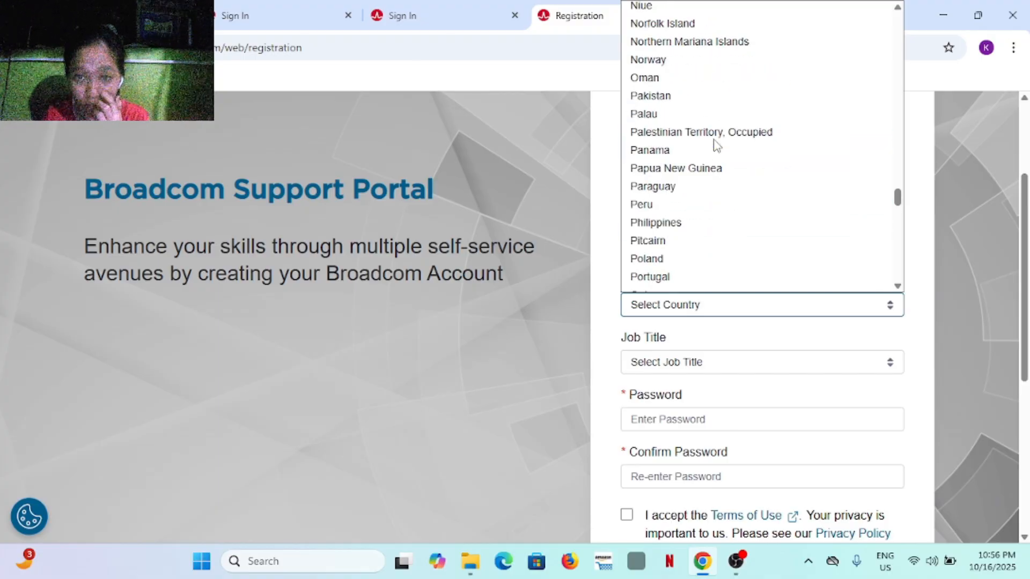
{"action": "scroll", "coordinate": [715, 144], "scroll_direction": "up", "scroll_amount": 20}
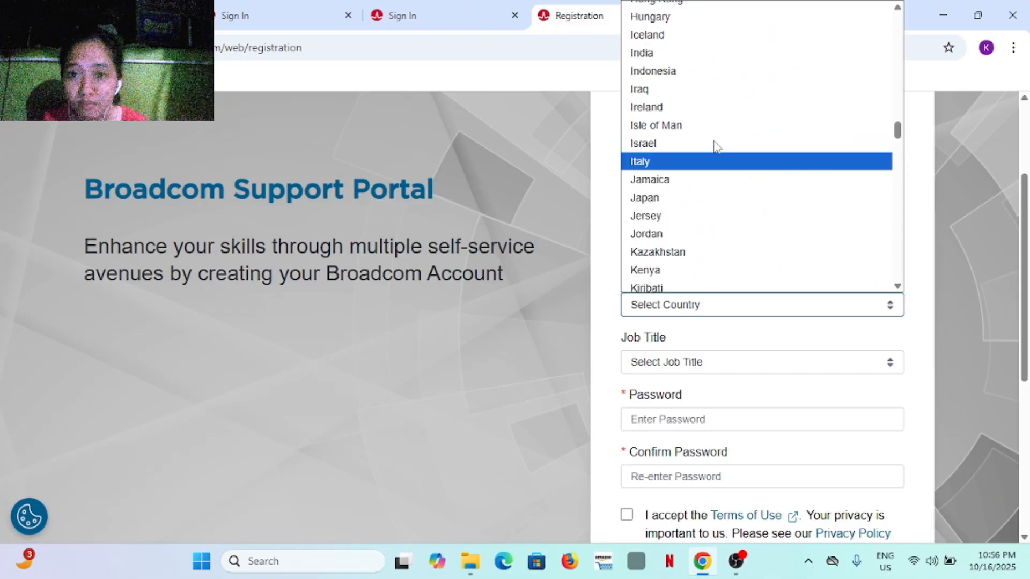
{"action": "scroll", "coordinate": [717, 148], "scroll_direction": "up", "scroll_amount": 8}
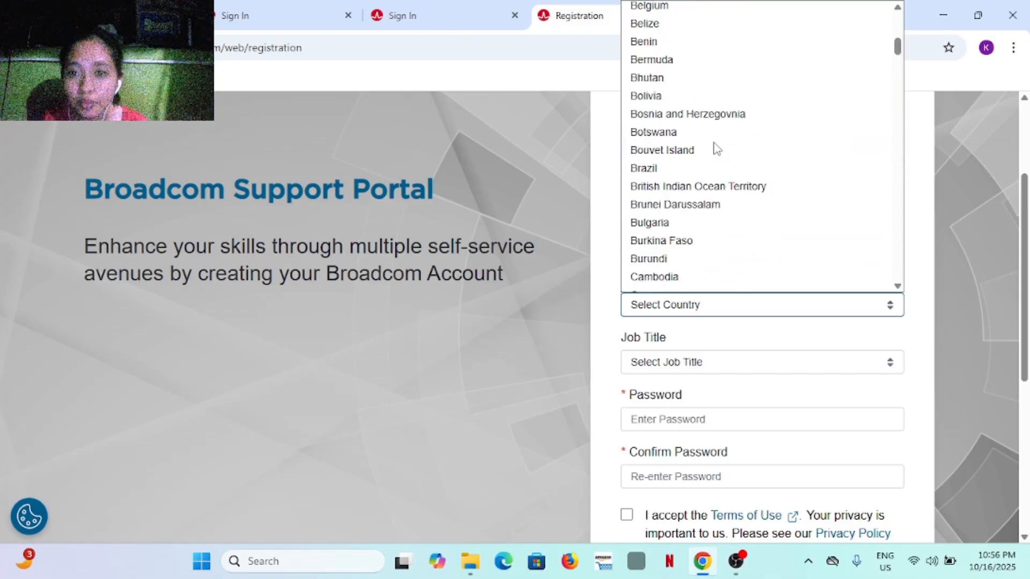
{"action": "scroll", "coordinate": [716, 148], "scroll_direction": "down", "scroll_amount": 20}
{"action": "scroll", "coordinate": [715, 144], "scroll_direction": "down", "scroll_amount": 14}
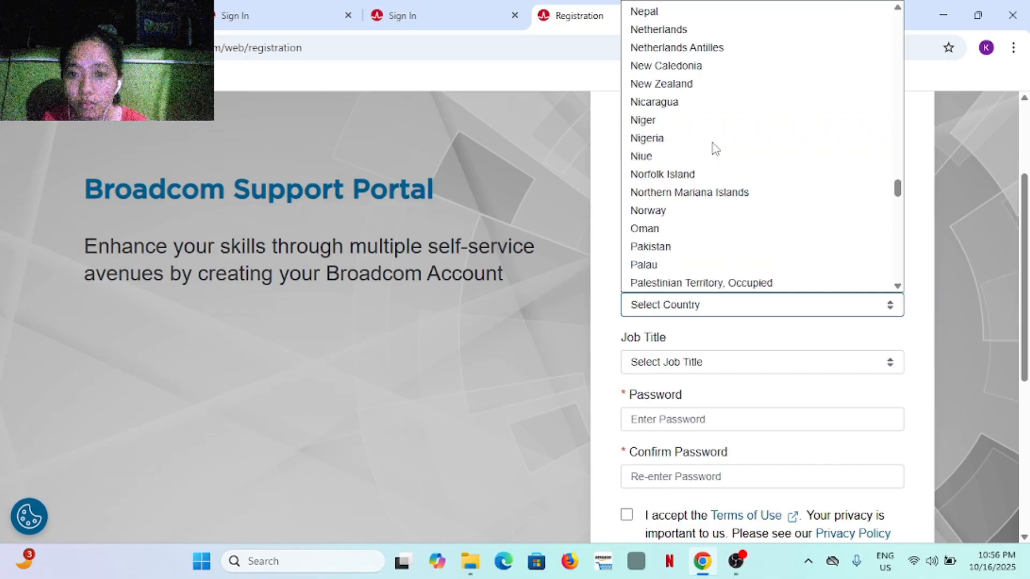
{"action": "left_click", "coordinate": [675, 79]}
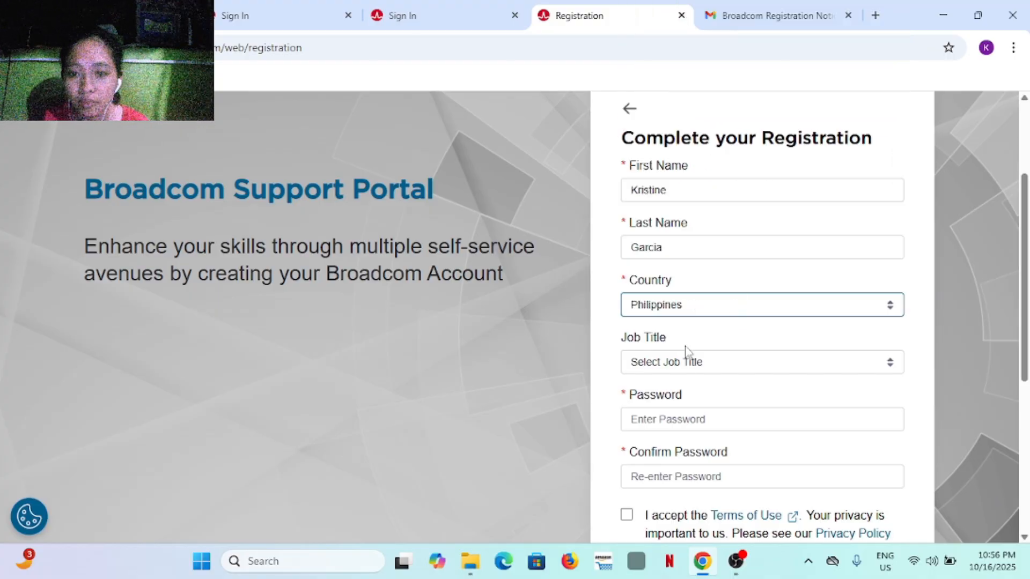
{"action": "left_click", "coordinate": [693, 367]}
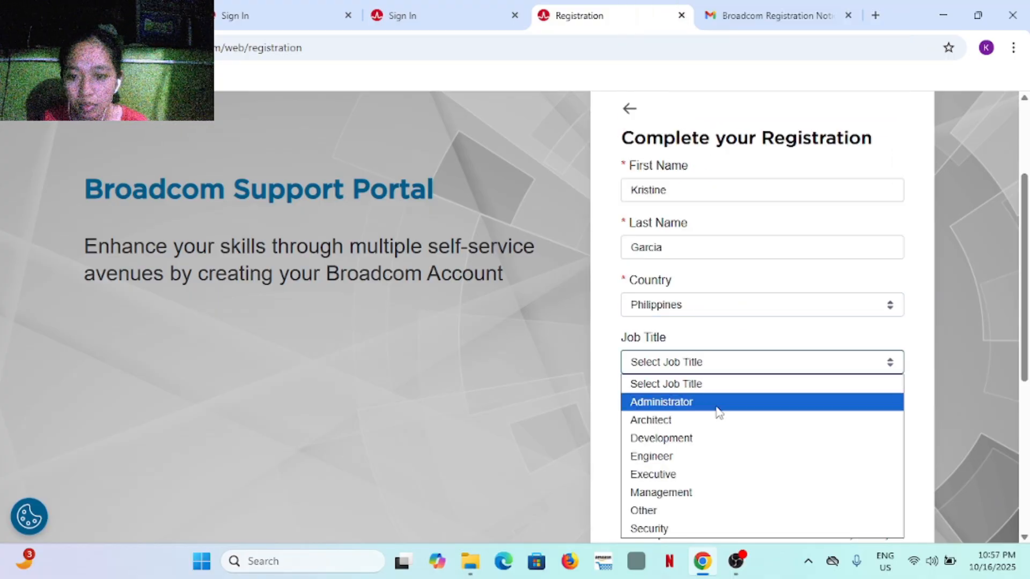
{"action": "left_click", "coordinate": [706, 511]}
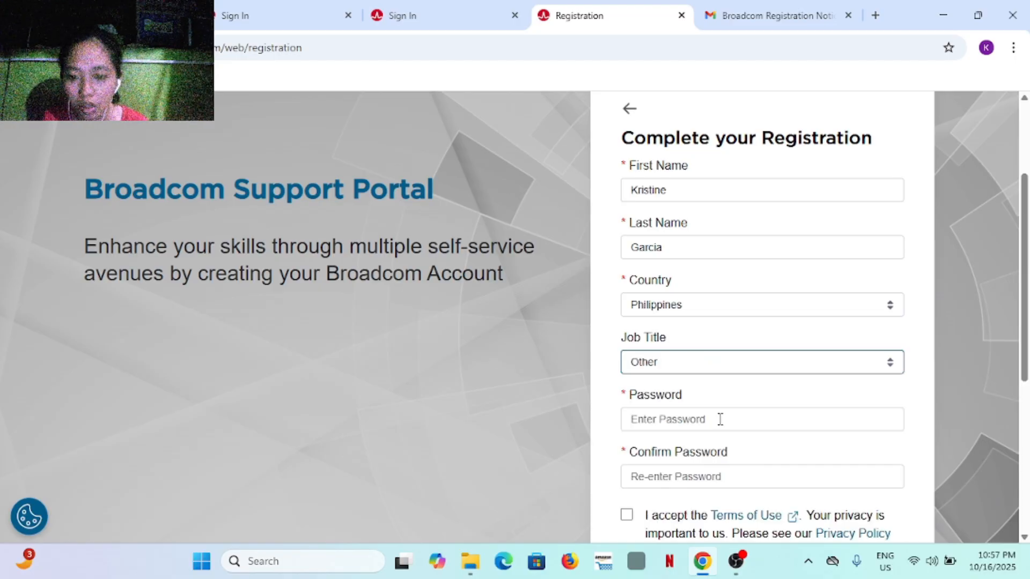
{"action": "scroll", "coordinate": [721, 392], "scroll_direction": "down", "scroll_amount": 3}
- Decline Chrome's suggested password and type your own account password
{"action": "left_click", "coordinate": [719, 263]}
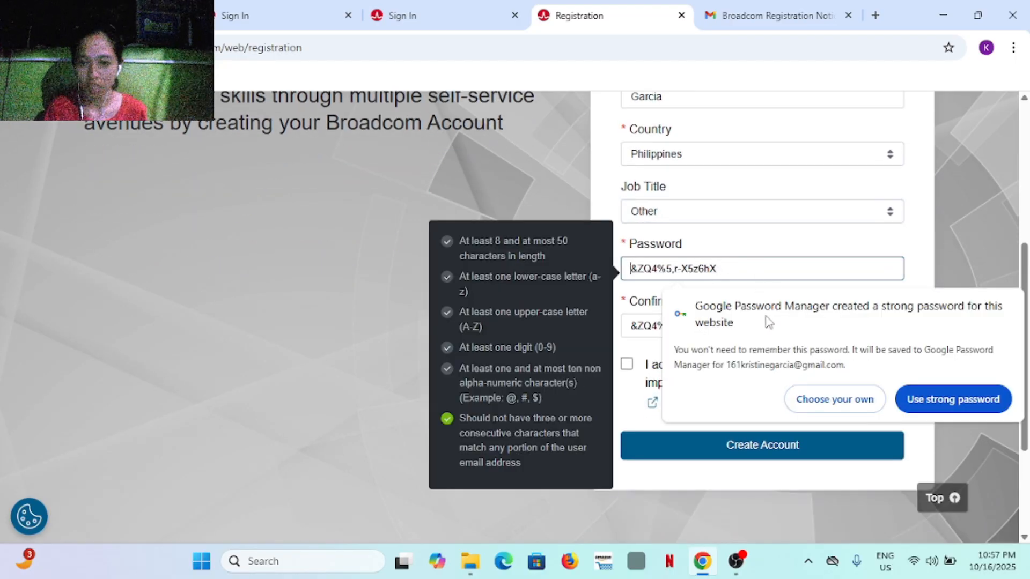
{"action": "left_click", "coordinate": [819, 400]}
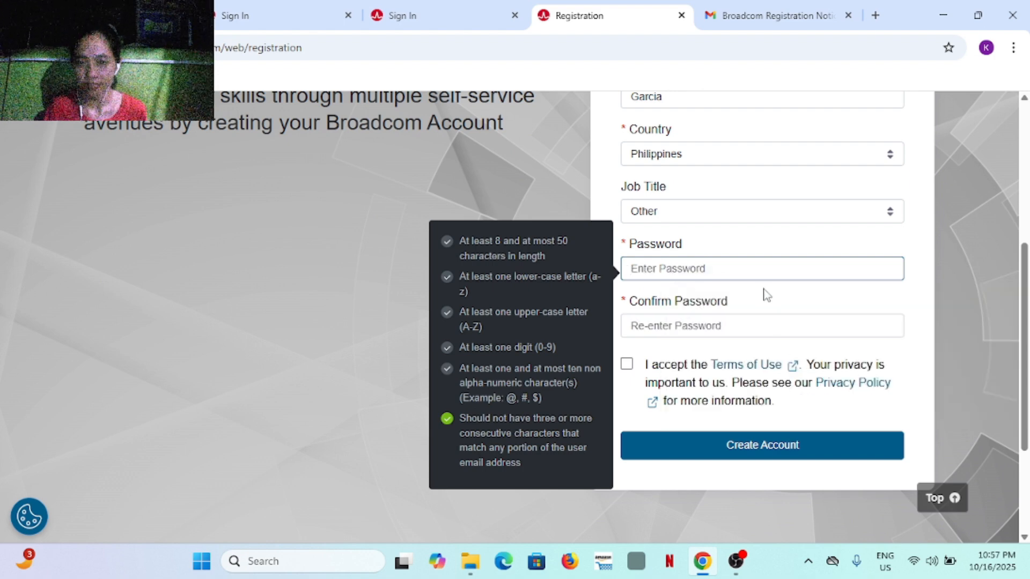
{"action": "type", "text": "a"}
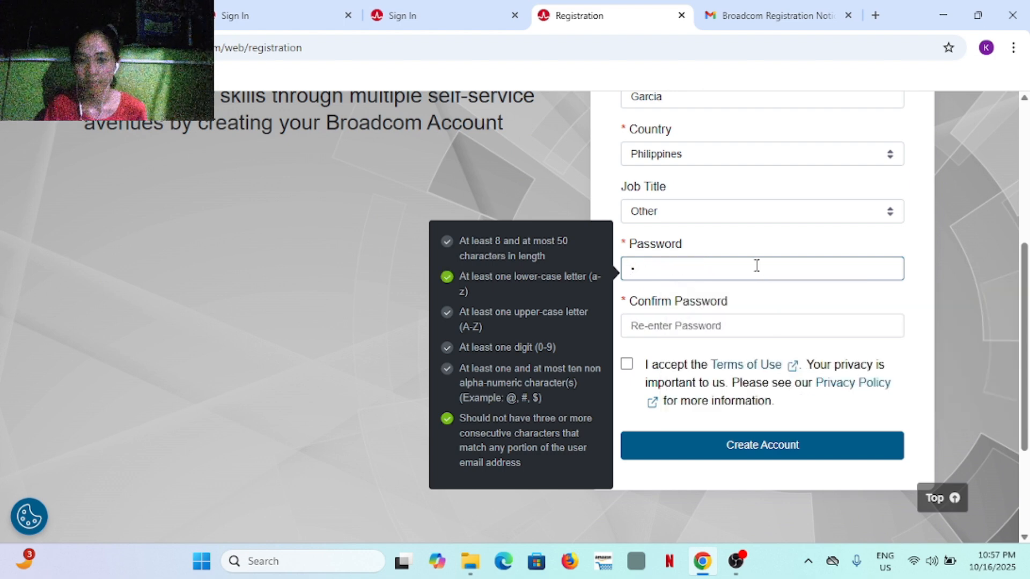
{"action": "key", "text": "BackSpace"}
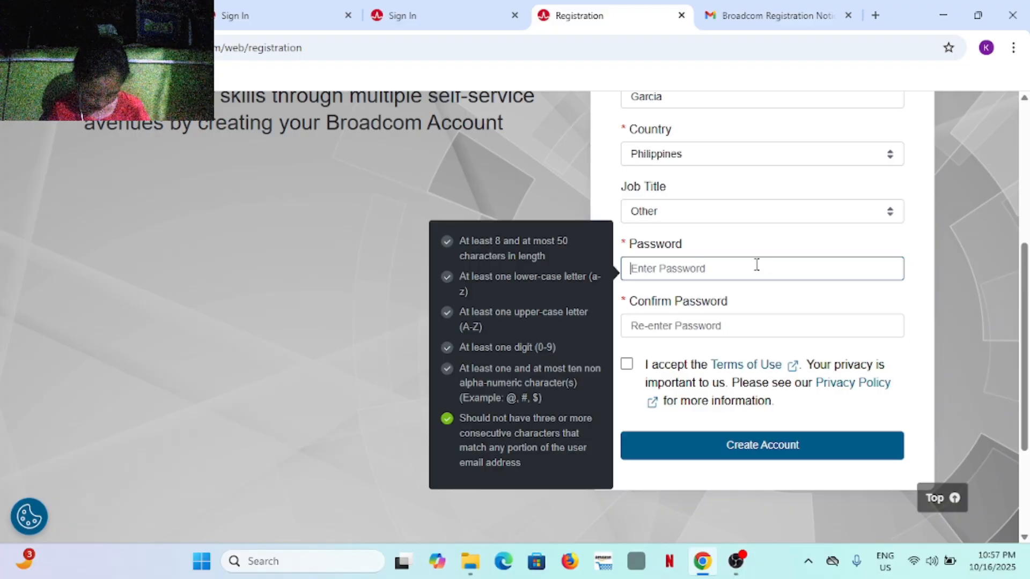
{"action": "right_click", "coordinate": [756, 265]}
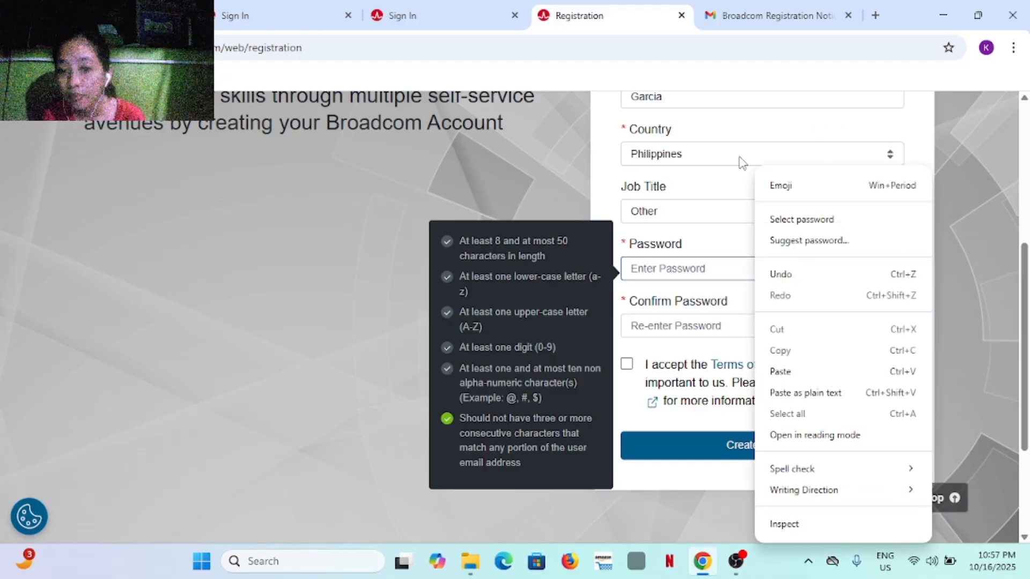
{"action": "left_click", "coordinate": [658, 269]}
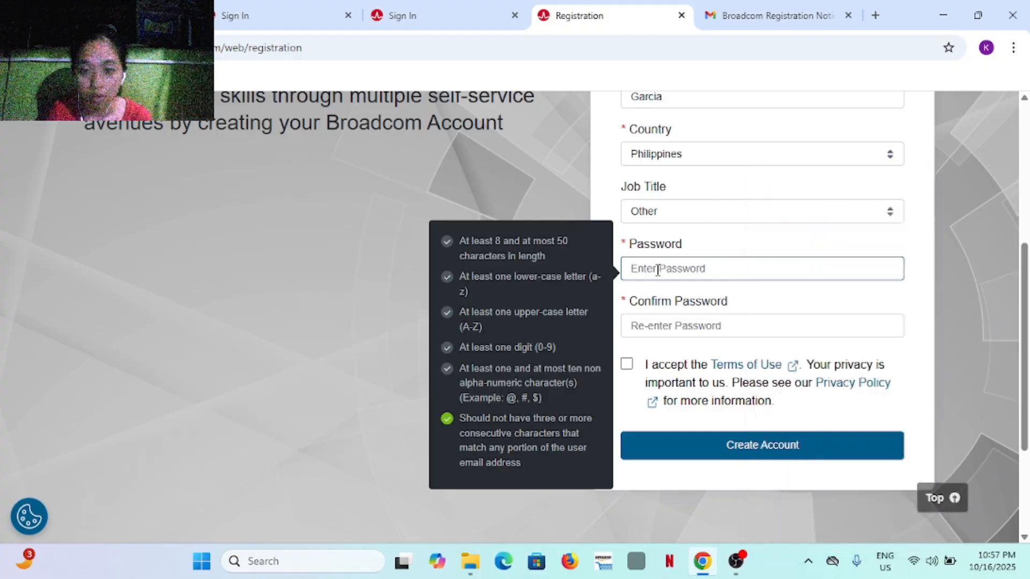
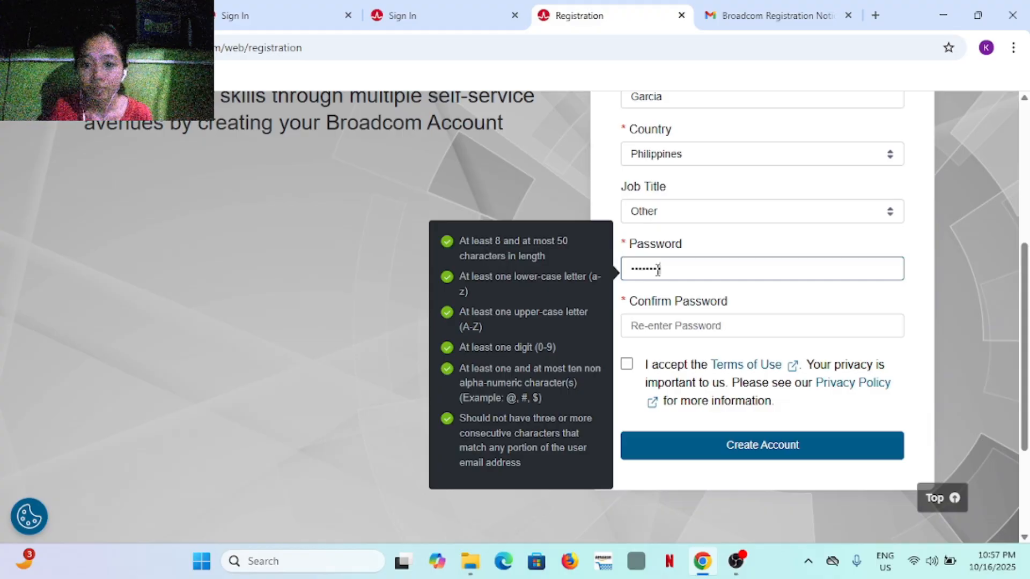
- Re-enter the password in Confirm Password so both fields match
{"action": "left_click", "coordinate": [652, 322]}
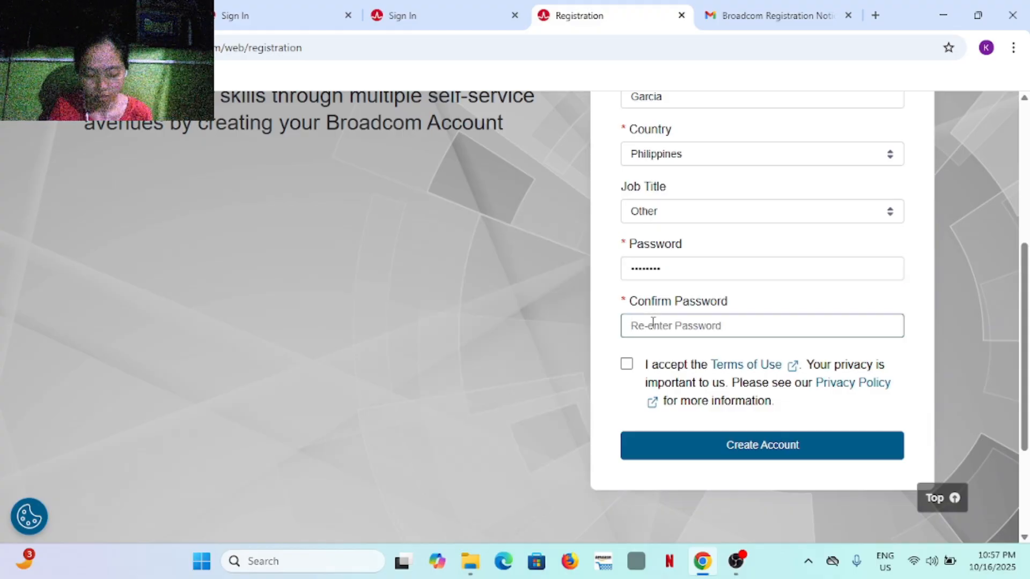
{"action": "type", "text": "••"}
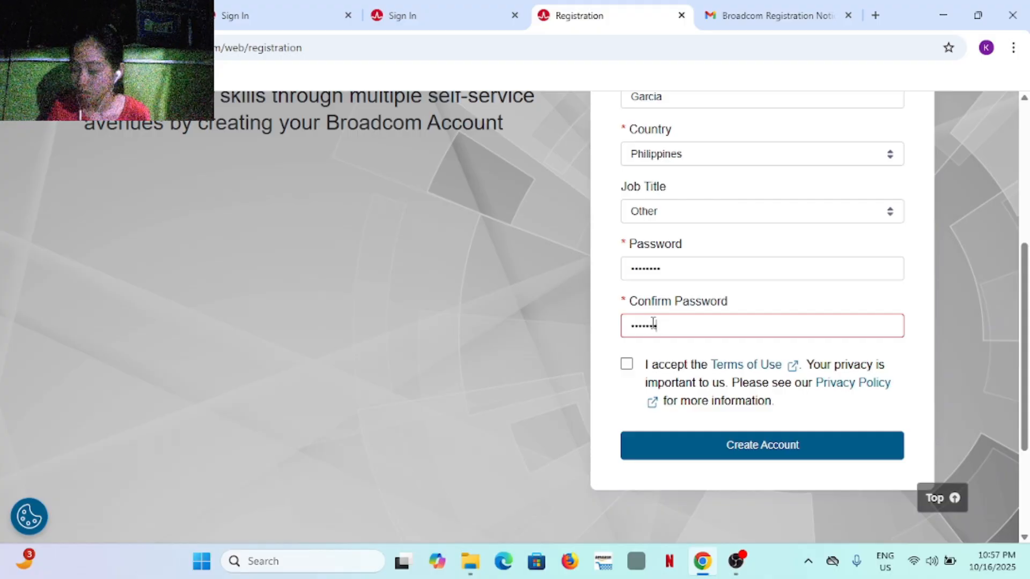
{"action": "type", "text": "•••••••"}
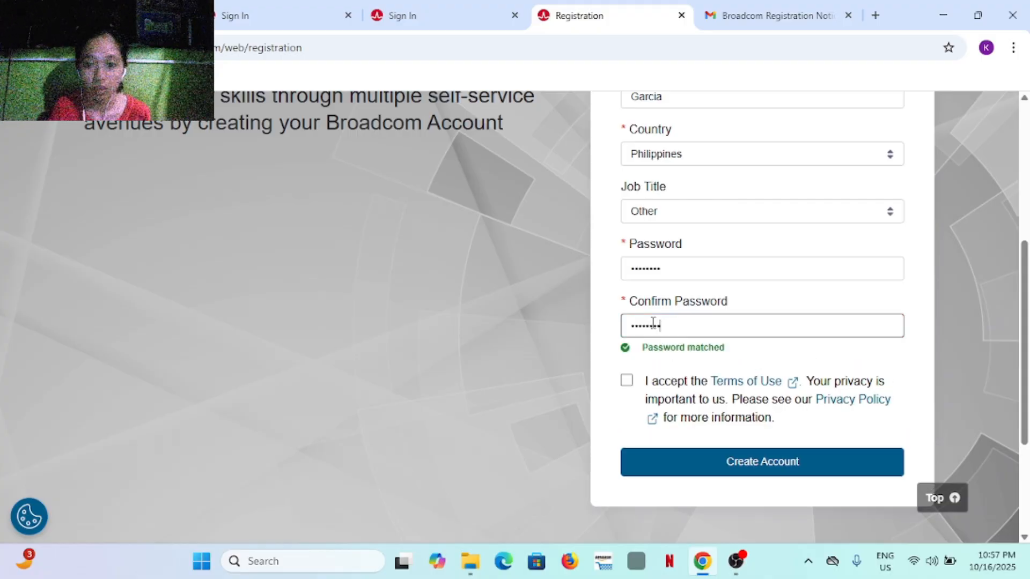
- Accept the Terms of Use, submit the registration, save the password, and continue to the portal
{"action": "left_click", "coordinate": [627, 380]}
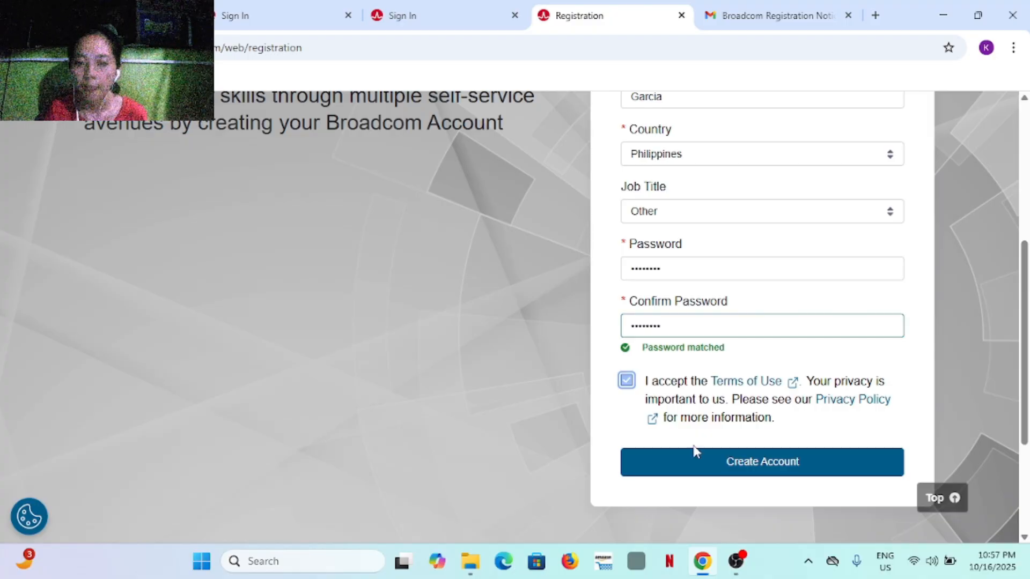
{"action": "left_click", "coordinate": [713, 464]}
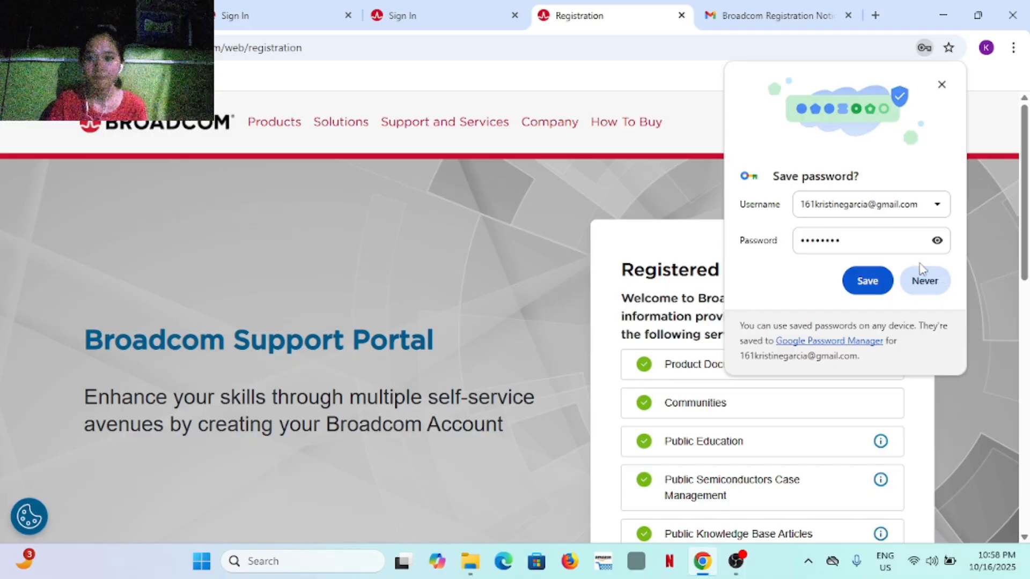
{"action": "left_click", "coordinate": [878, 281]}
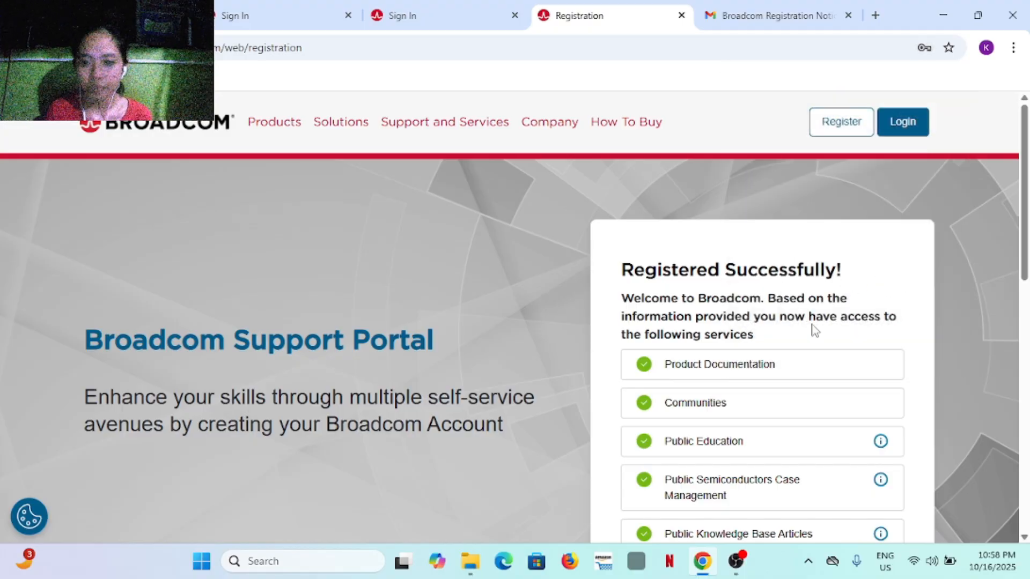
{"action": "scroll", "coordinate": [816, 331], "scroll_direction": "down", "scroll_amount": 3}
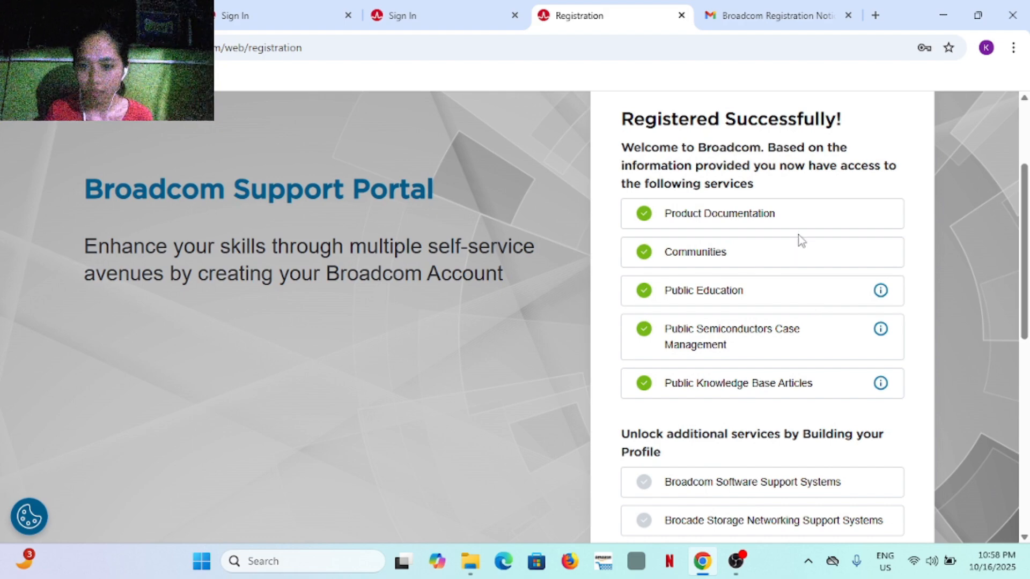
{"action": "scroll", "coordinate": [811, 299], "scroll_direction": "down", "scroll_amount": 7}
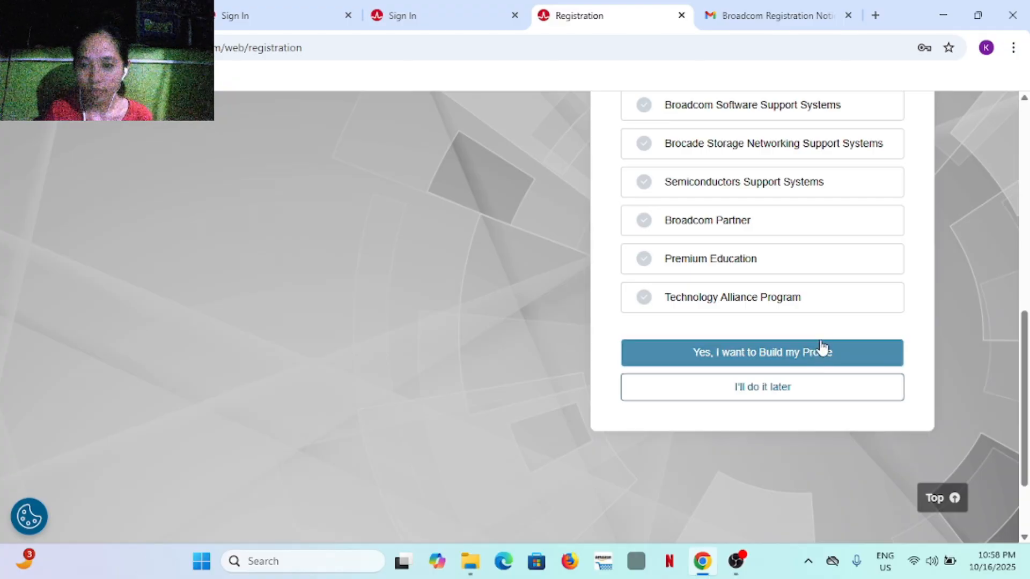
{"action": "left_click", "coordinate": [825, 394]}
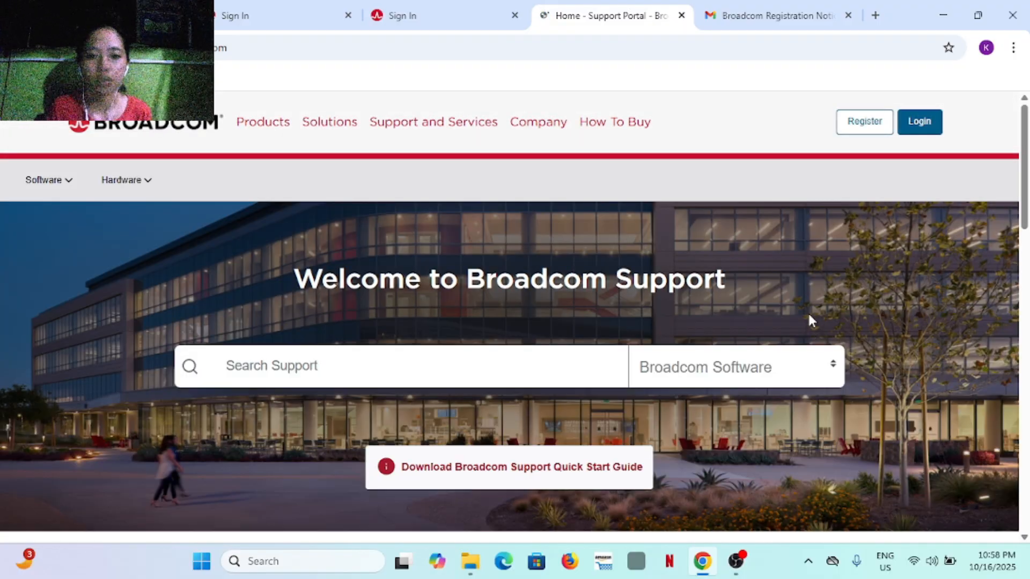
- Allow all cookies and close the welcome message on the Broadcom Support home page
{"action": "scroll", "coordinate": [751, 363], "scroll_direction": "down", "scroll_amount": 2}
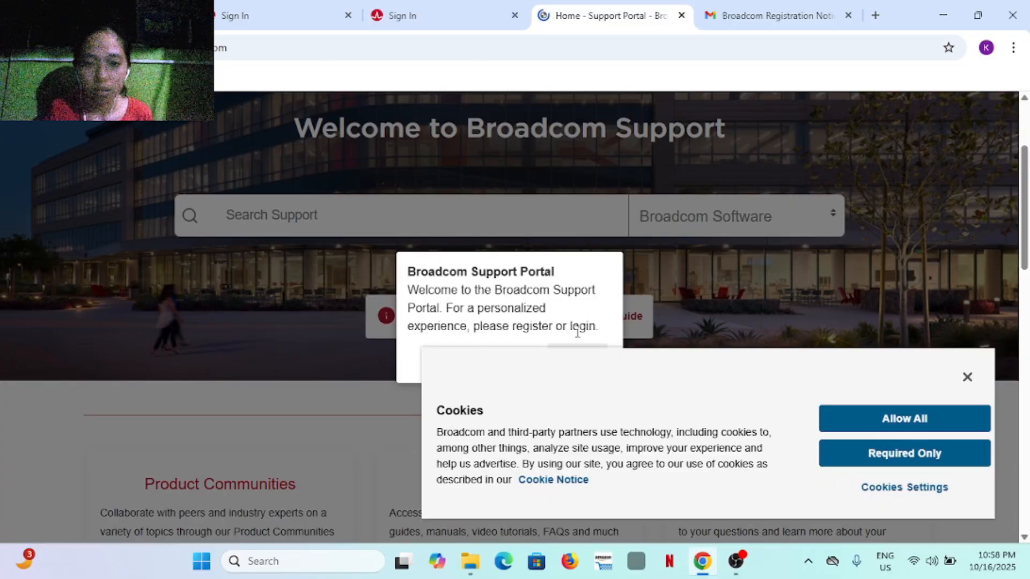
{"action": "left_click", "coordinate": [937, 420]}
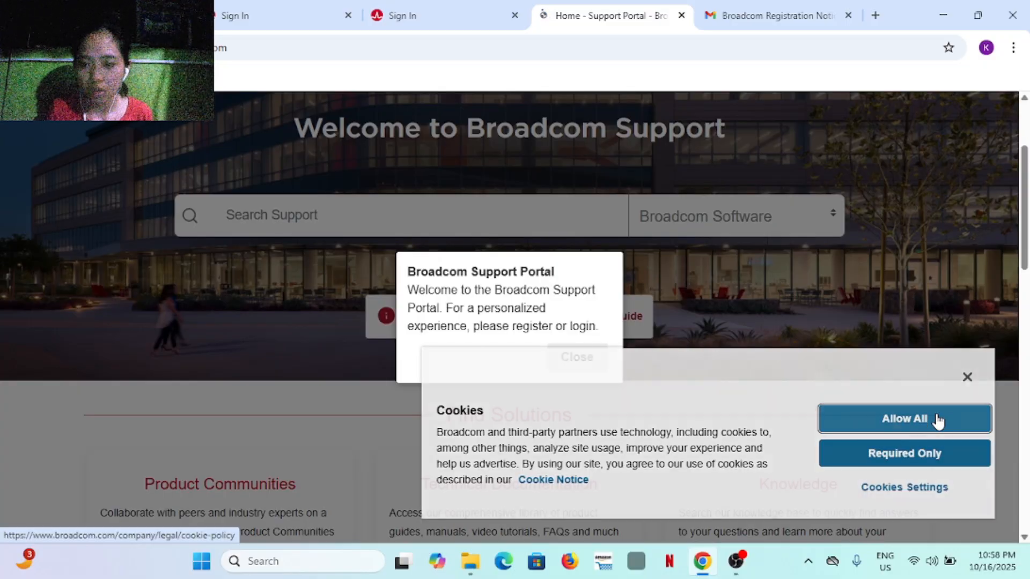
{"action": "left_click", "coordinate": [587, 361]}
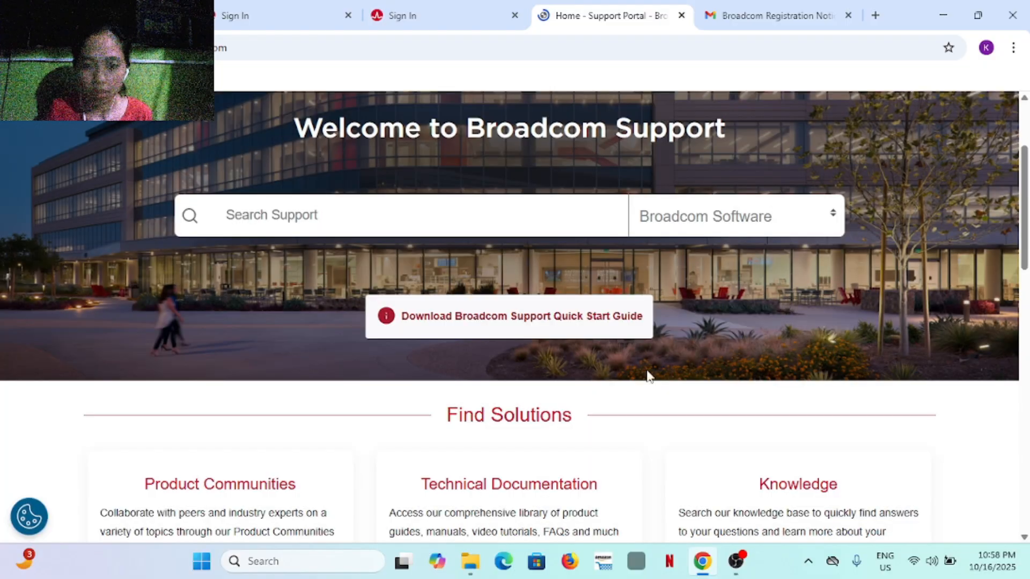
{"action": "scroll", "coordinate": [821, 443], "scroll_direction": "down", "scroll_amount": 6}
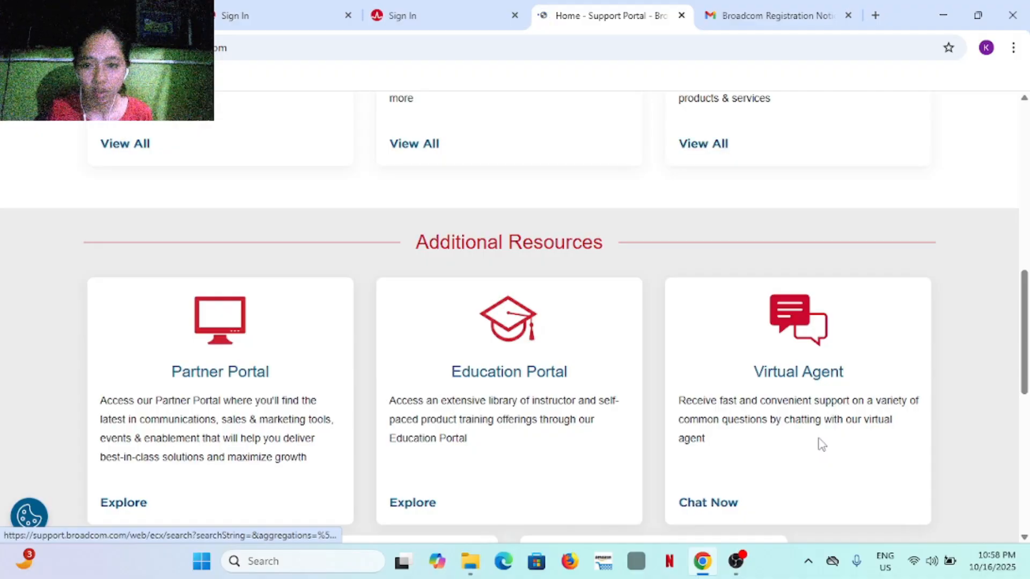
{"action": "scroll", "coordinate": [821, 446], "scroll_direction": "up", "scroll_amount": 8}
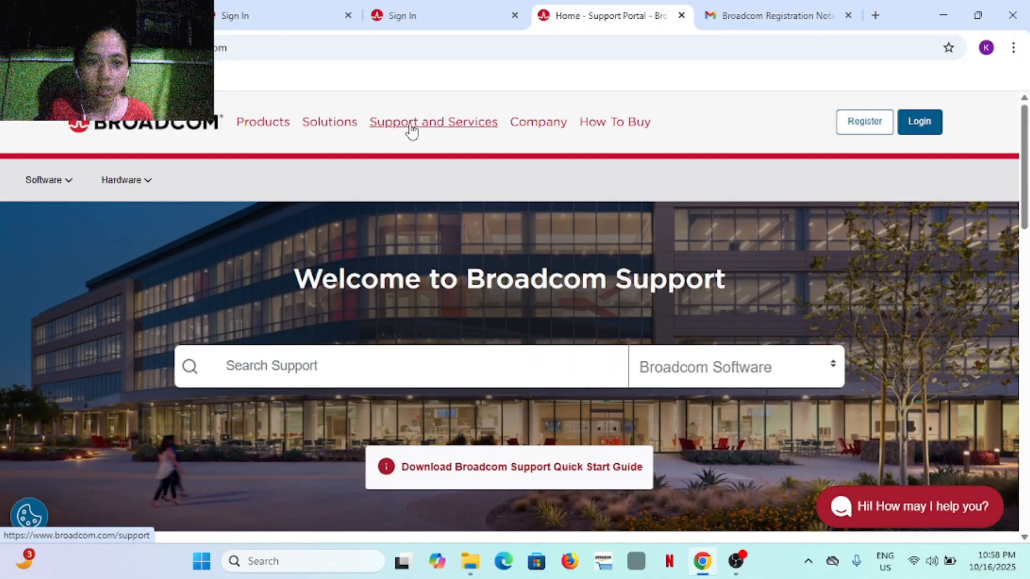
- Open the Broadcom Products page in a new tab and look through it
{"action": "left_click", "coordinate": [278, 123]}
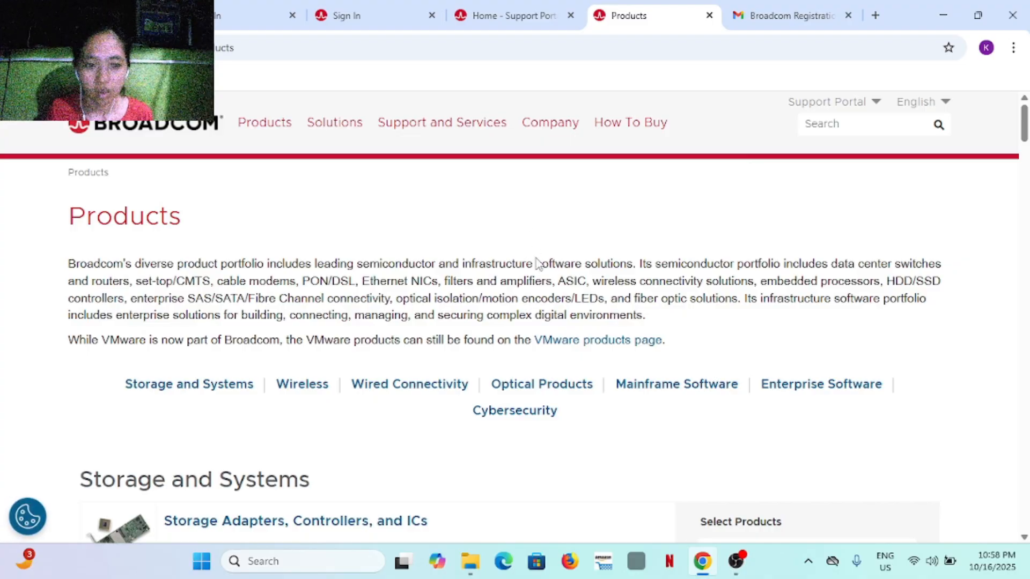
{"action": "scroll", "coordinate": [600, 271], "scroll_direction": "down", "scroll_amount": 5}
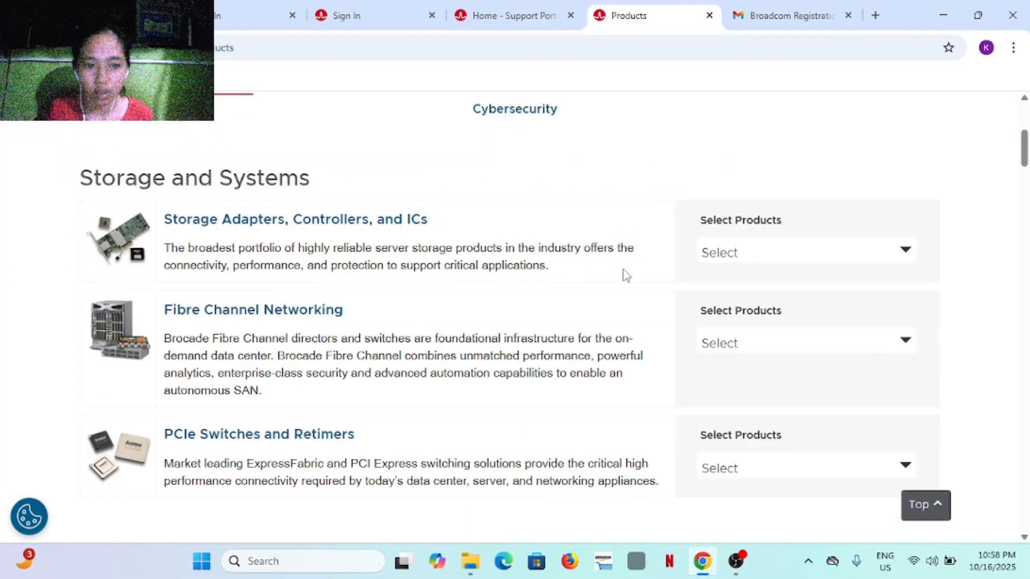
{"action": "scroll", "coordinate": [626, 275], "scroll_direction": "down", "scroll_amount": 10}
{"action": "scroll", "coordinate": [626, 275], "scroll_direction": "up", "scroll_amount": 20}
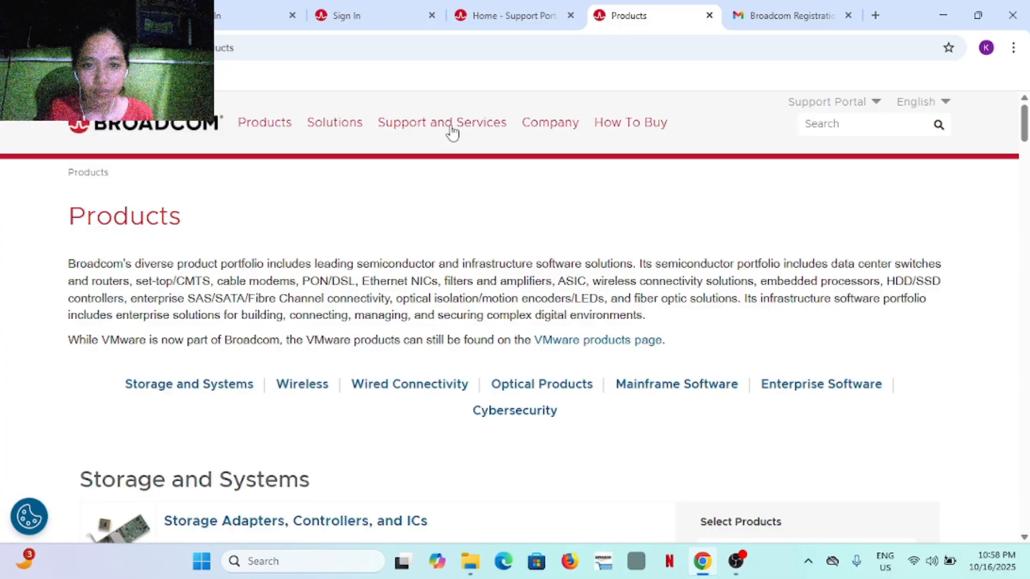
- Go to Support and Services > Documents, Downloads and Support > Support Documents and Downloads
{"action": "left_click", "coordinate": [452, 133]}
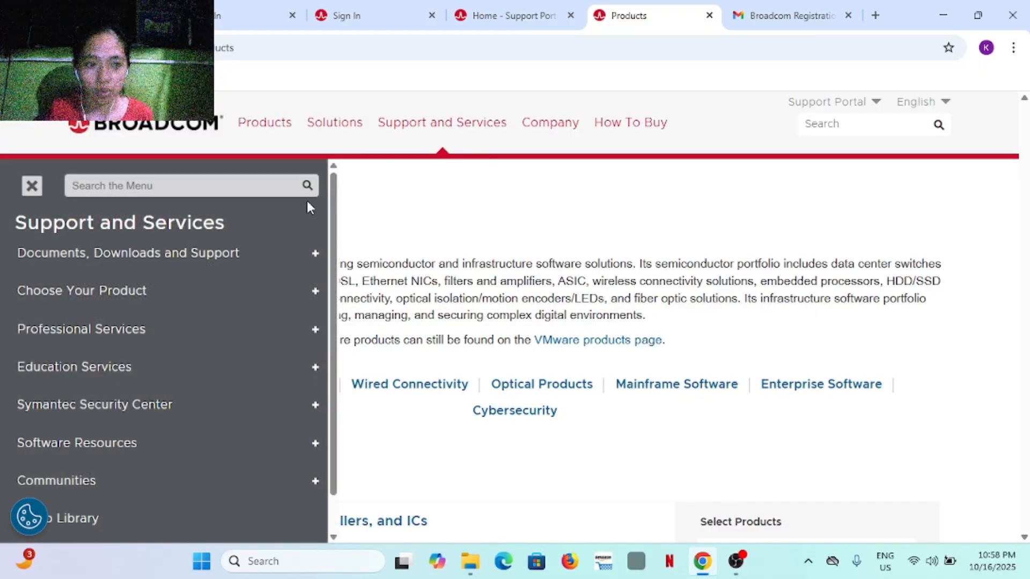
{"action": "left_click", "coordinate": [255, 273]}
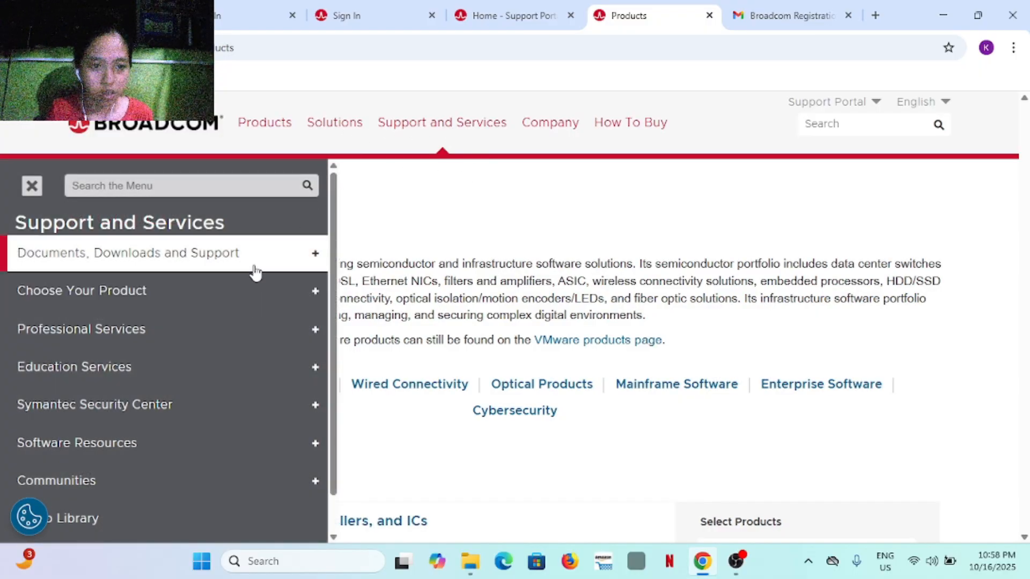
{"action": "scroll", "coordinate": [252, 300], "scroll_direction": "down", "scroll_amount": 1}
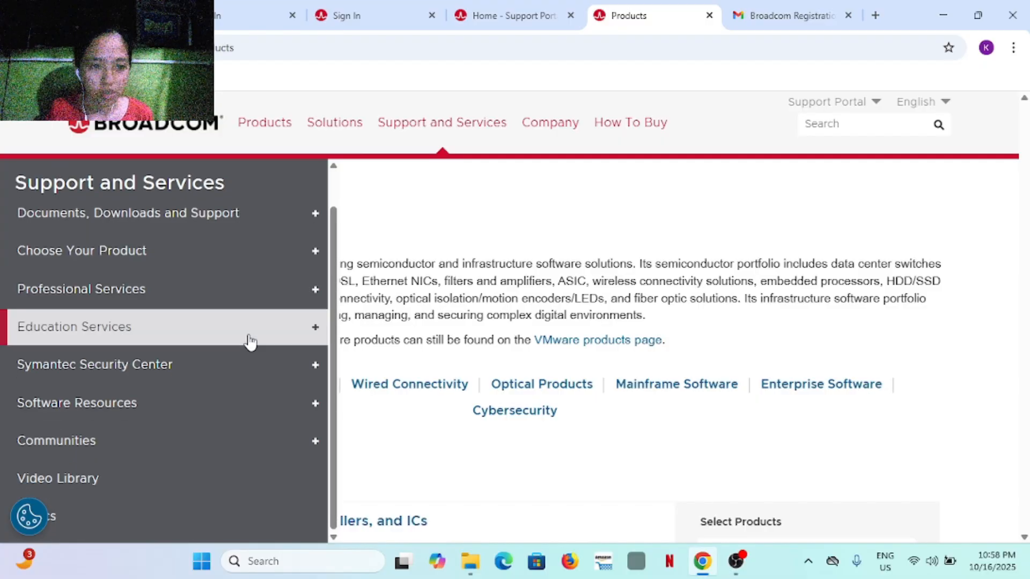
{"action": "scroll", "coordinate": [298, 410], "scroll_direction": "up", "scroll_amount": 1}
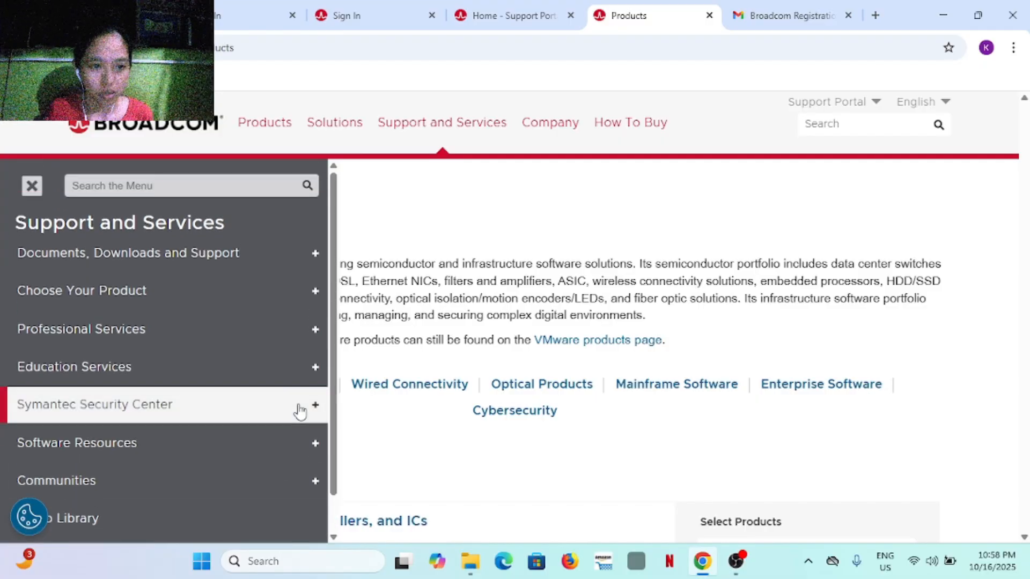
{"action": "left_click", "coordinate": [304, 261]}
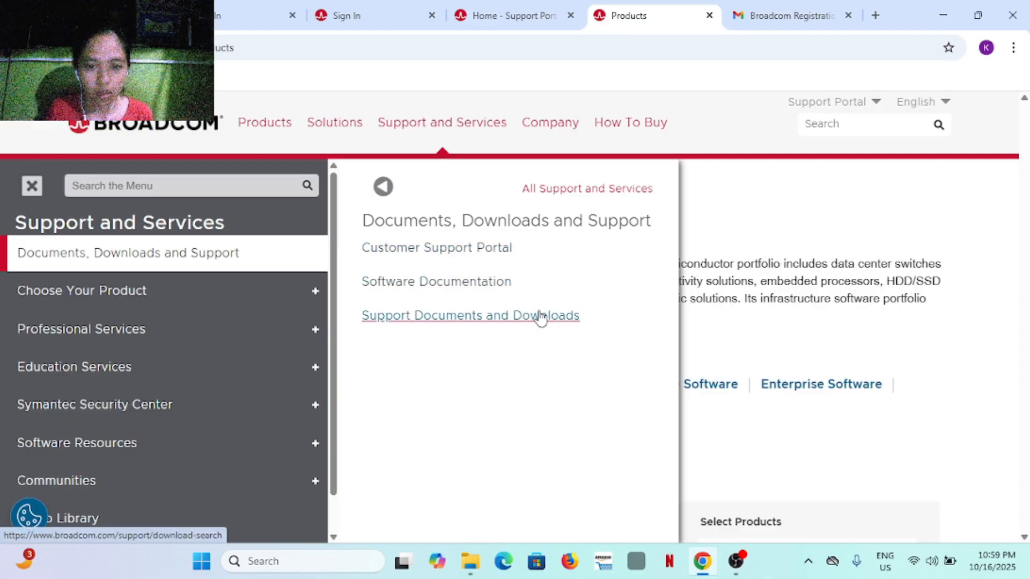
{"action": "left_click", "coordinate": [541, 318]}
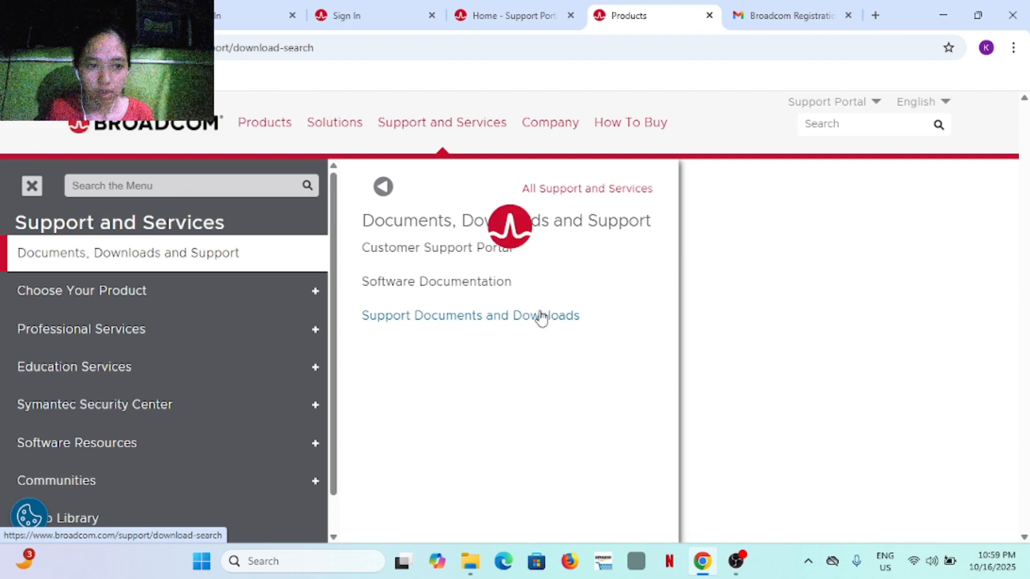
{"action": "scroll", "coordinate": [692, 322], "scroll_direction": "down", "scroll_amount": 3}
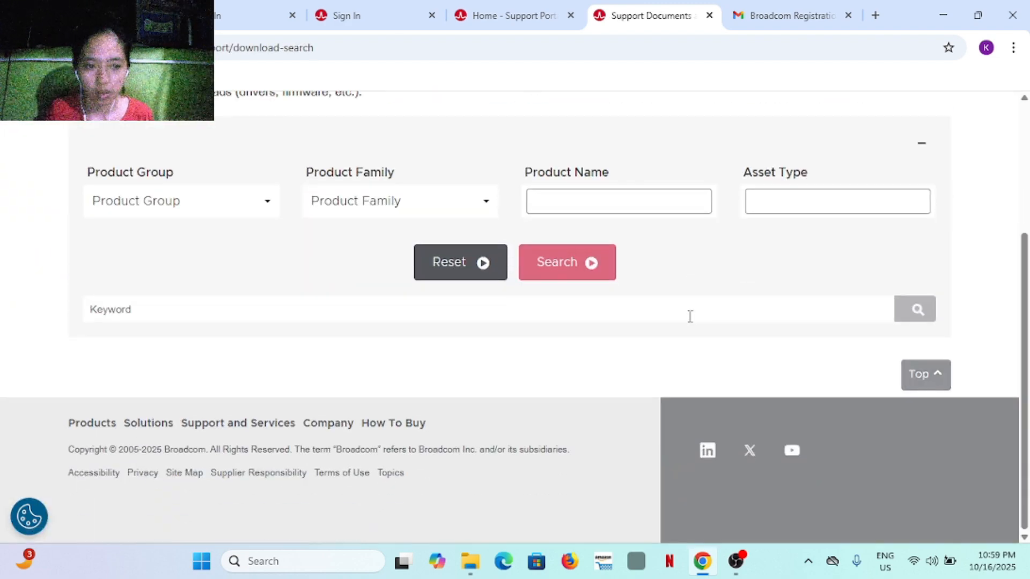
{"action": "scroll", "coordinate": [692, 322], "scroll_direction": "up", "scroll_amount": 3}
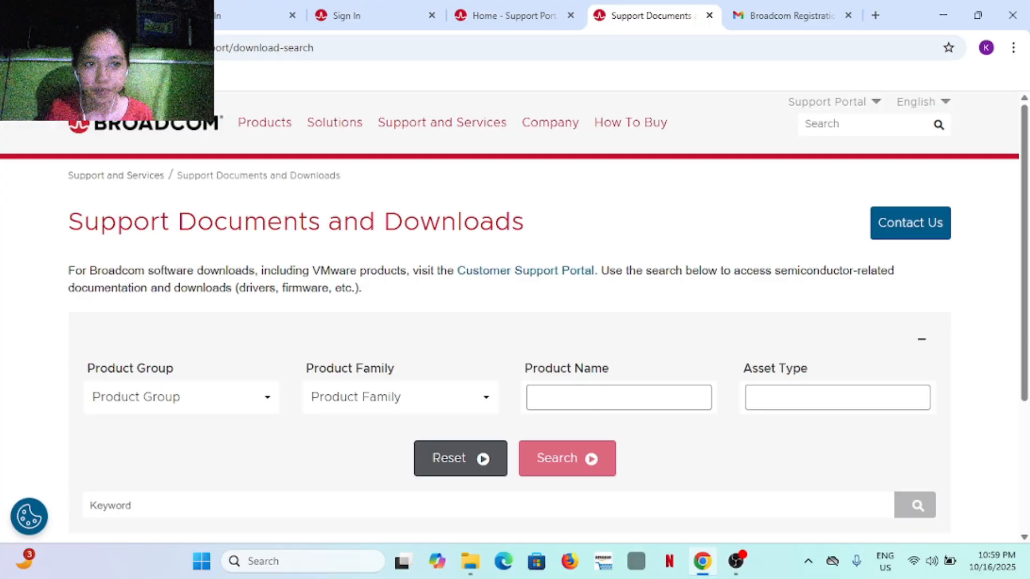
- Go back to the Products page, then return to the VMware Fusion and Workstation tab
{"action": "left_click", "coordinate": [17, 47]}
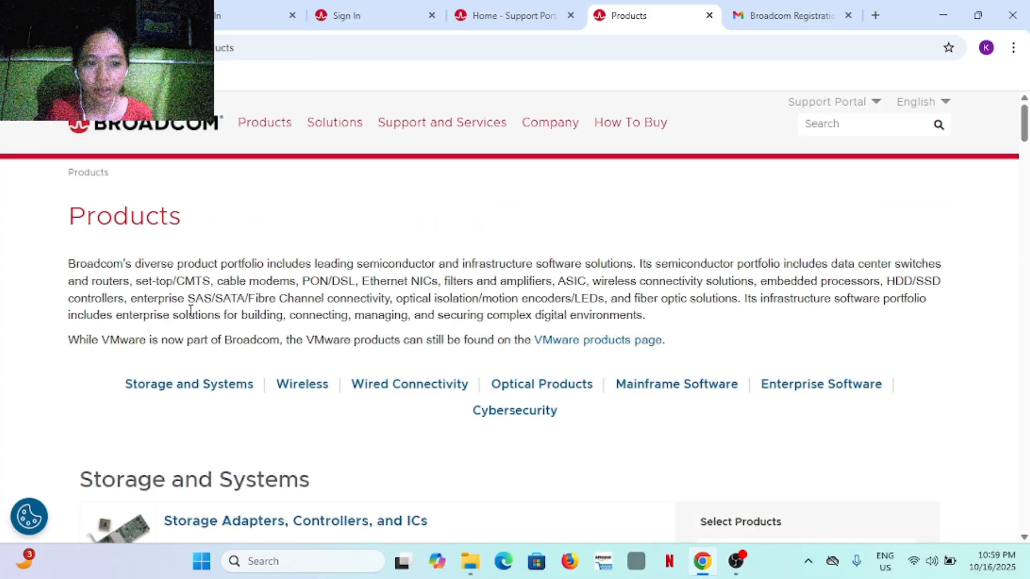
{"action": "scroll", "coordinate": [191, 316], "scroll_direction": "down", "scroll_amount": 1}
{"action": "scroll", "coordinate": [191, 317], "scroll_direction": "up", "scroll_amount": 1}
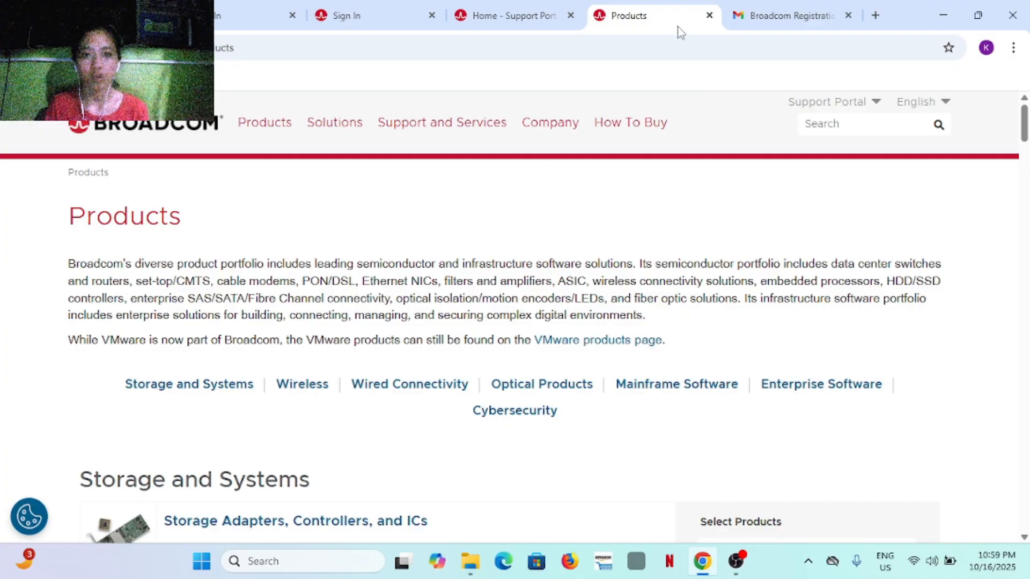
{"action": "left_click", "coordinate": [736, 561]}
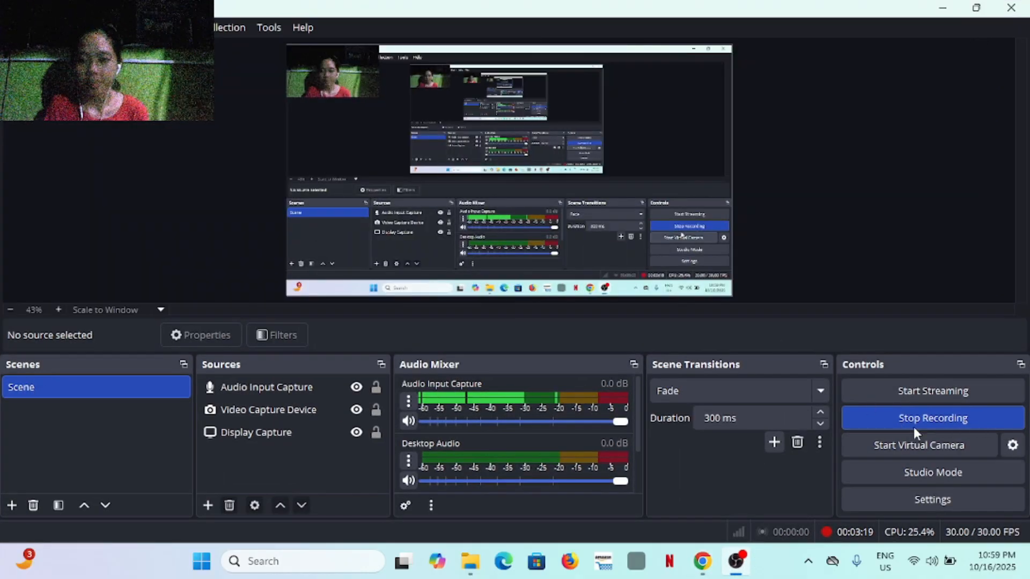
{"action": "left_click", "coordinate": [913, 427]}
{"action": "left_click", "coordinate": [913, 426]}
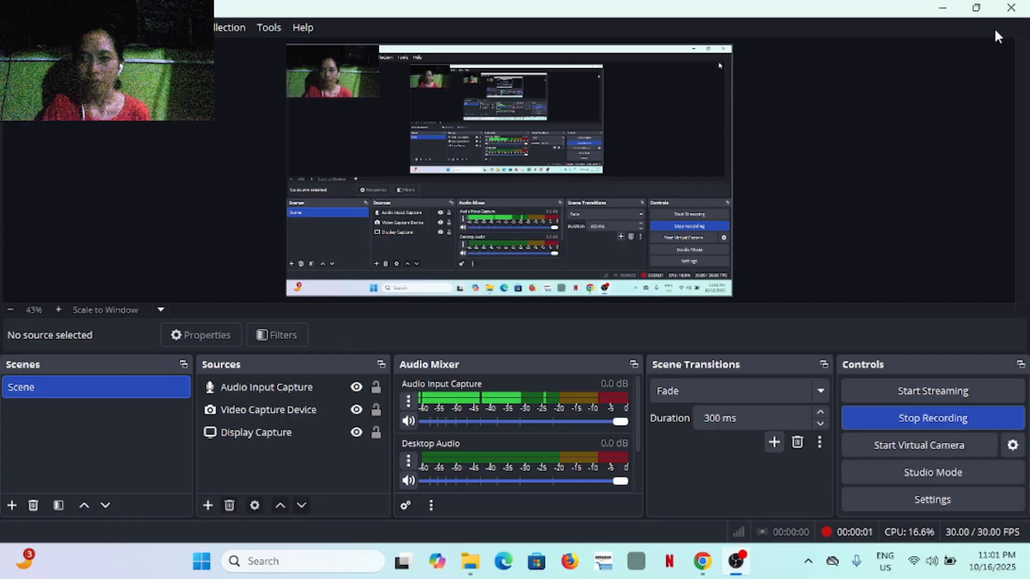
{"action": "left_click", "coordinate": [942, 7]}
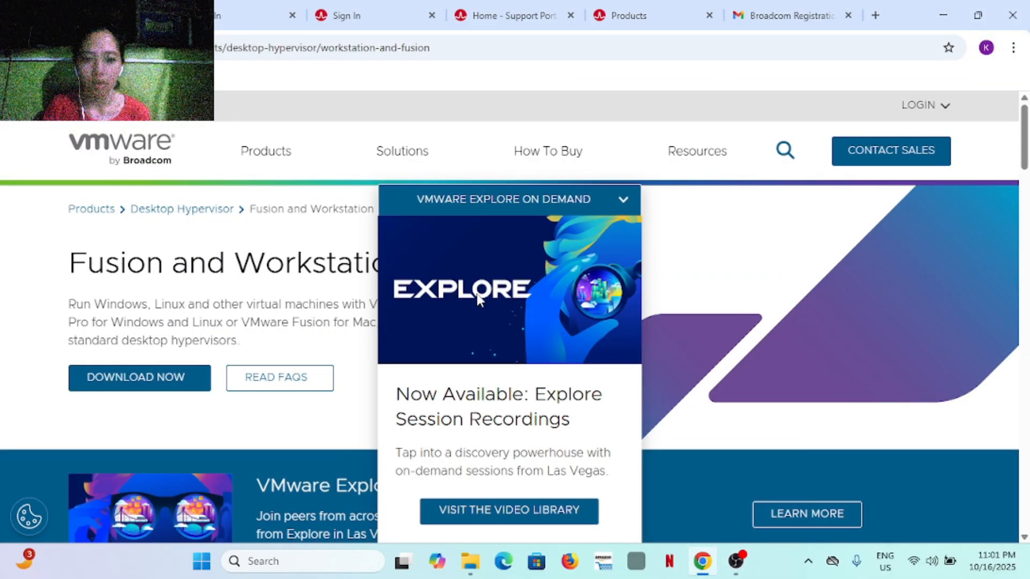
- From the VMware Fusion and Workstation page, start the Workstation Pro for PC download
{"action": "left_click", "coordinate": [649, 8]}
{"action": "left_click", "coordinate": [268, 15]}
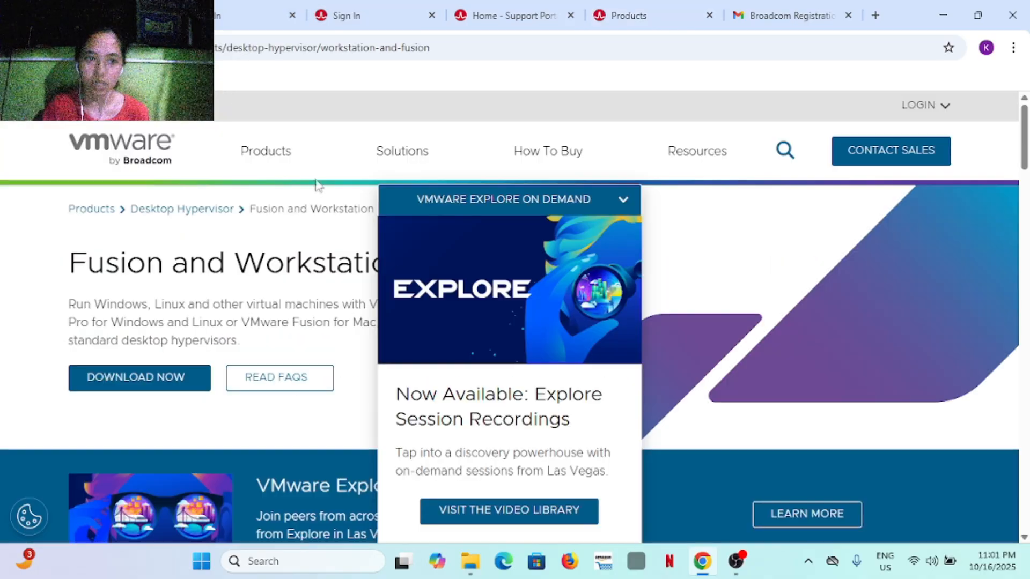
{"action": "scroll", "coordinate": [712, 375], "scroll_direction": "down", "scroll_amount": 10}
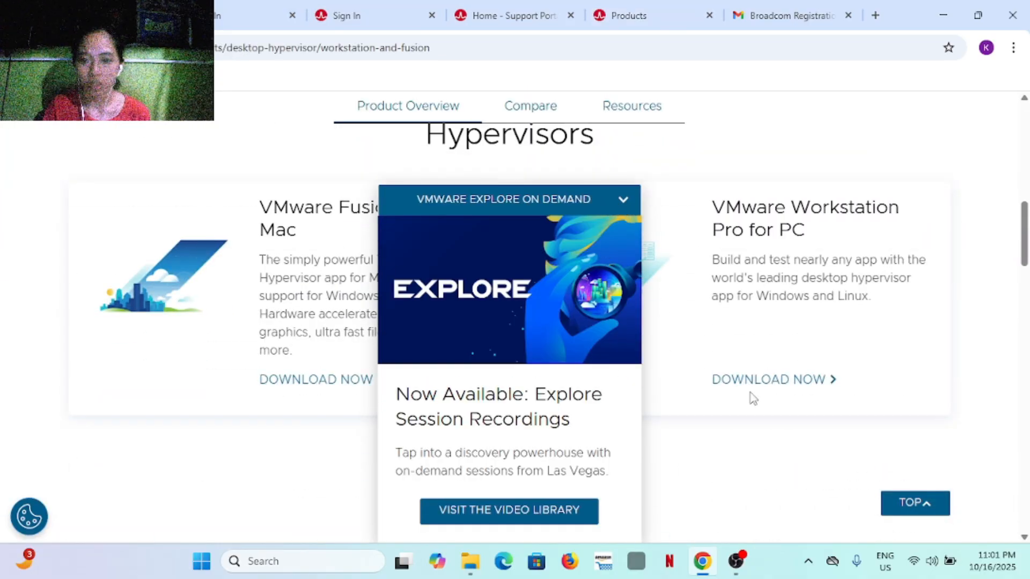
{"action": "left_click", "coordinate": [752, 380]}
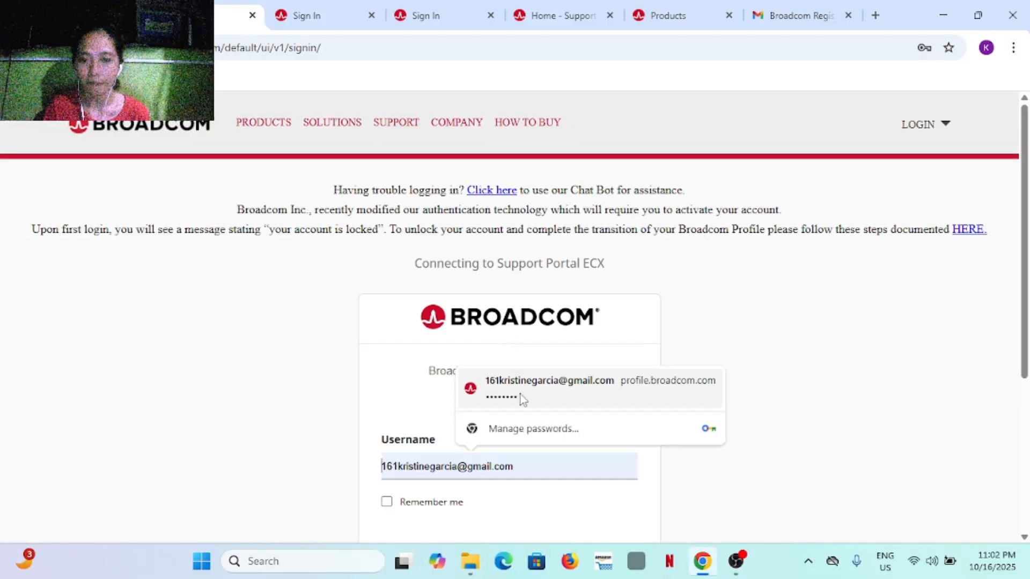
- Sign in with the saved username and saved password to reach My Dashboard
{"action": "left_click", "coordinate": [520, 394]}
{"action": "scroll", "coordinate": [570, 377], "scroll_direction": "down", "scroll_amount": 3}
{"action": "left_click", "coordinate": [590, 353]}
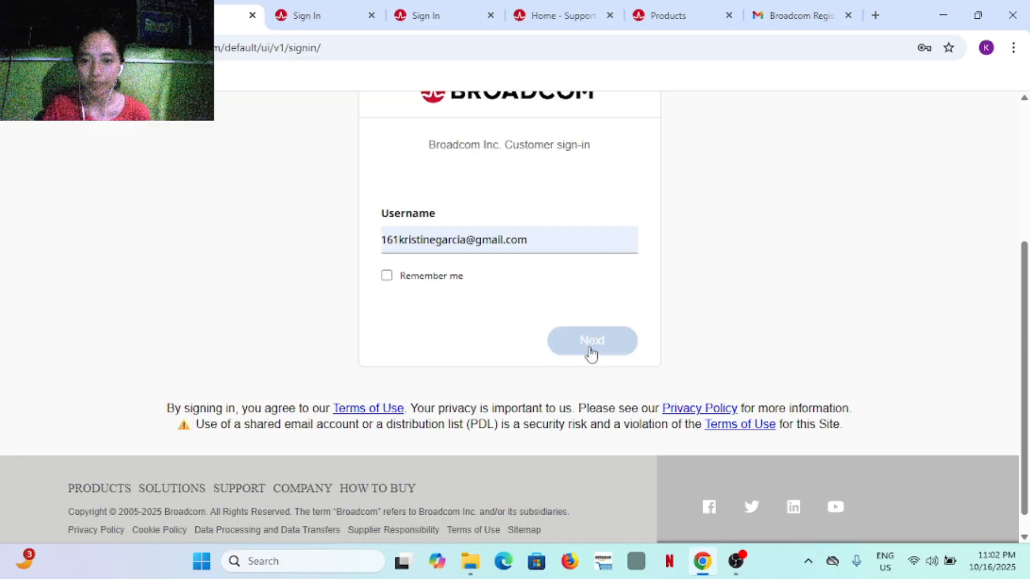
{"action": "left_click", "coordinate": [531, 265]}
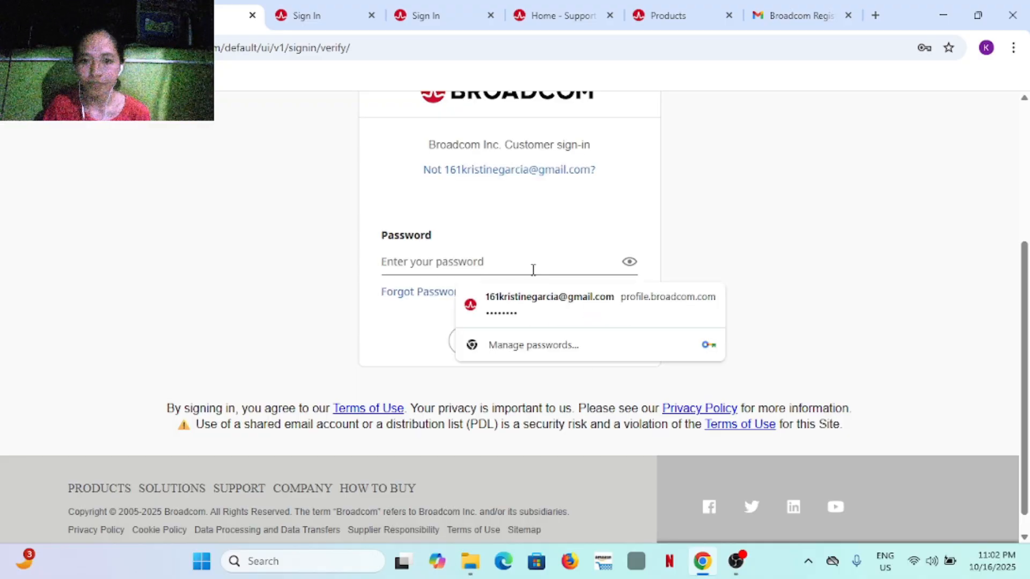
{"action": "left_click", "coordinate": [538, 311]}
{"action": "left_click", "coordinate": [601, 345]}
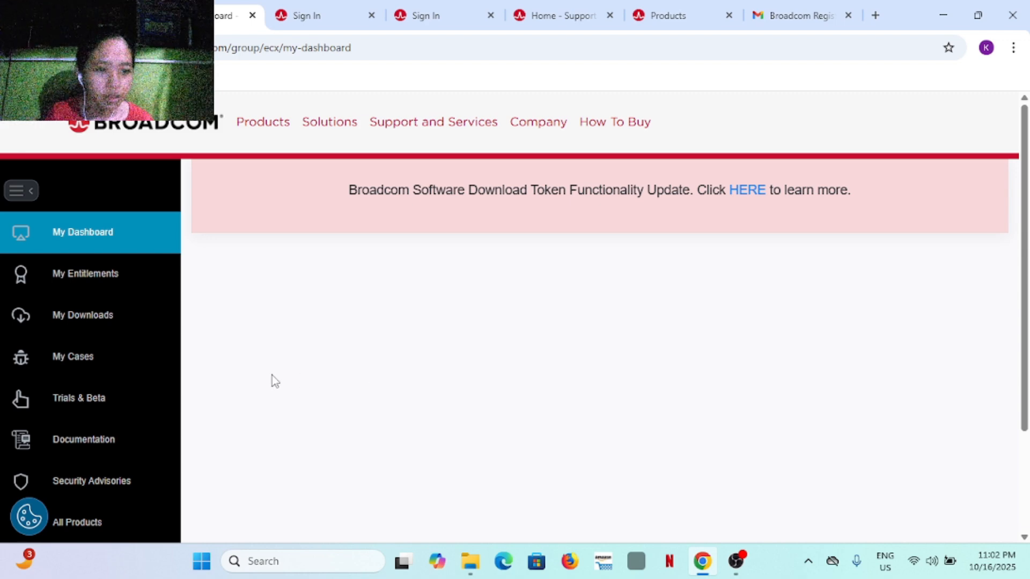
{"action": "scroll", "coordinate": [155, 389], "scroll_direction": "down", "scroll_amount": 5}
{"action": "scroll", "coordinate": [152, 391], "scroll_direction": "up", "scroll_amount": 5}
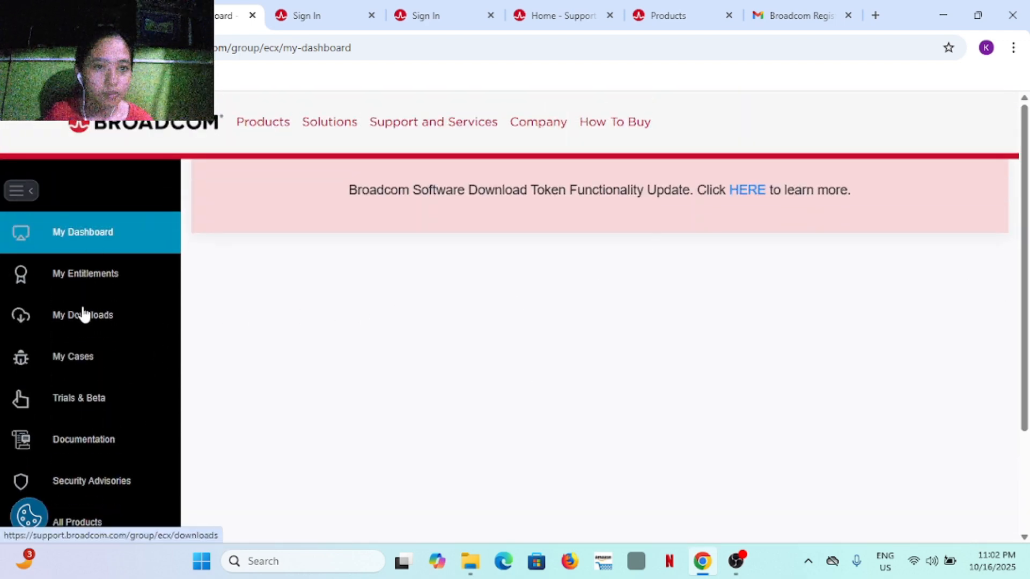
{"action": "left_click", "coordinate": [84, 320]}
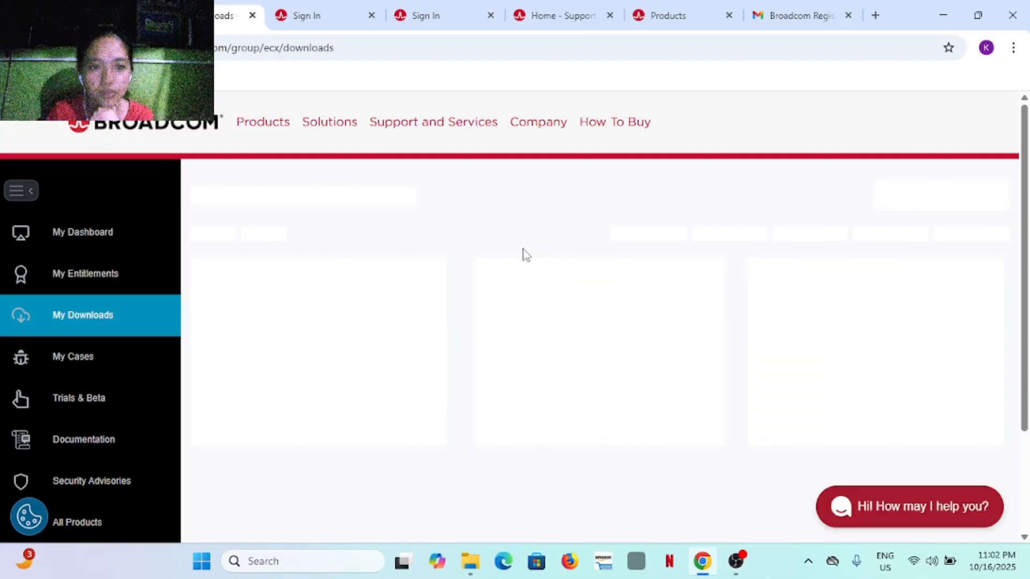
{"action": "scroll", "coordinate": [524, 257], "scroll_direction": "down", "scroll_amount": 2}
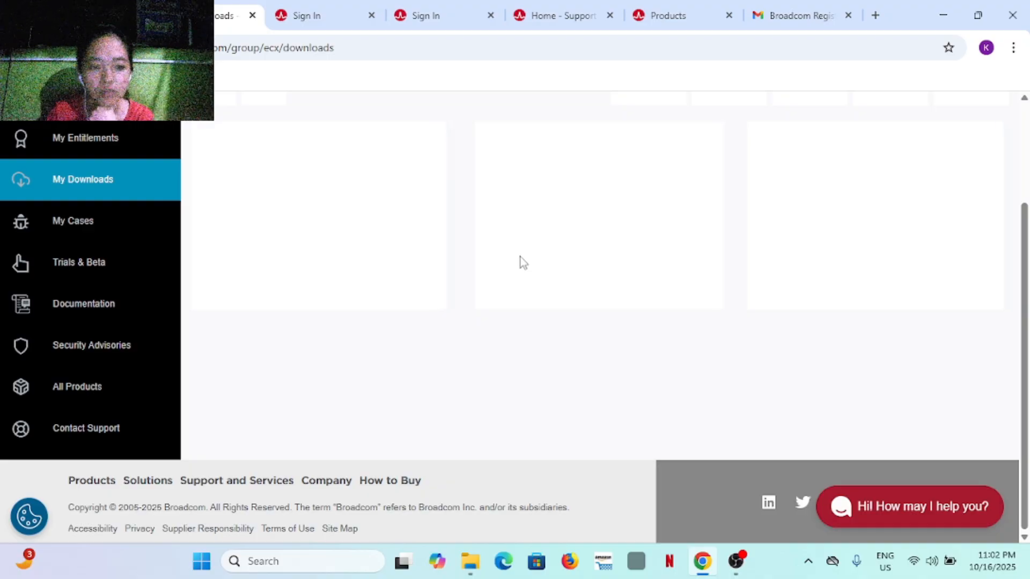
{"action": "scroll", "coordinate": [523, 262], "scroll_direction": "up", "scroll_amount": 2}
{"action": "scroll", "coordinate": [523, 262], "scroll_direction": "down", "scroll_amount": 2}
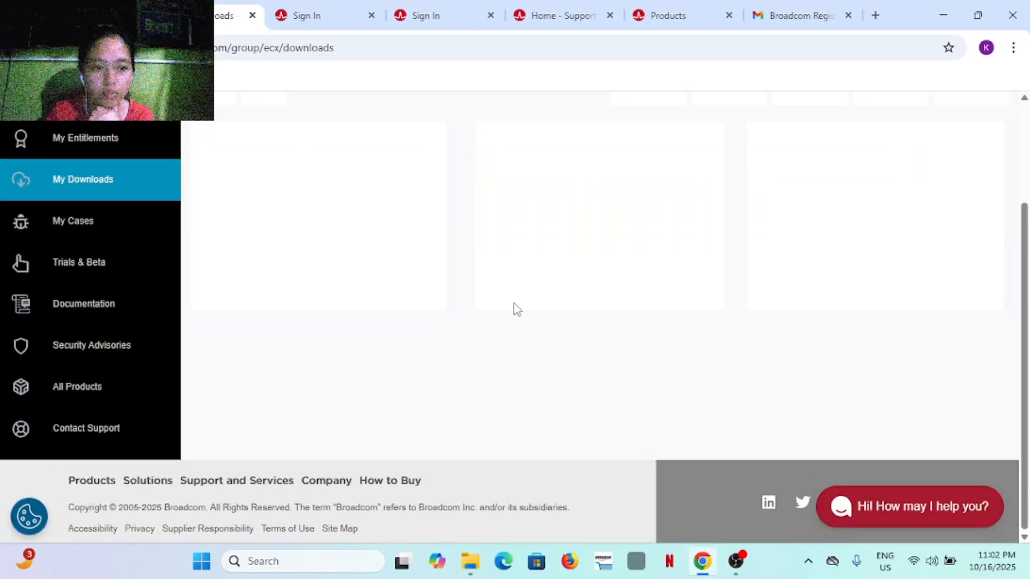
{"action": "scroll", "coordinate": [516, 310], "scroll_direction": "up", "scroll_amount": 2}
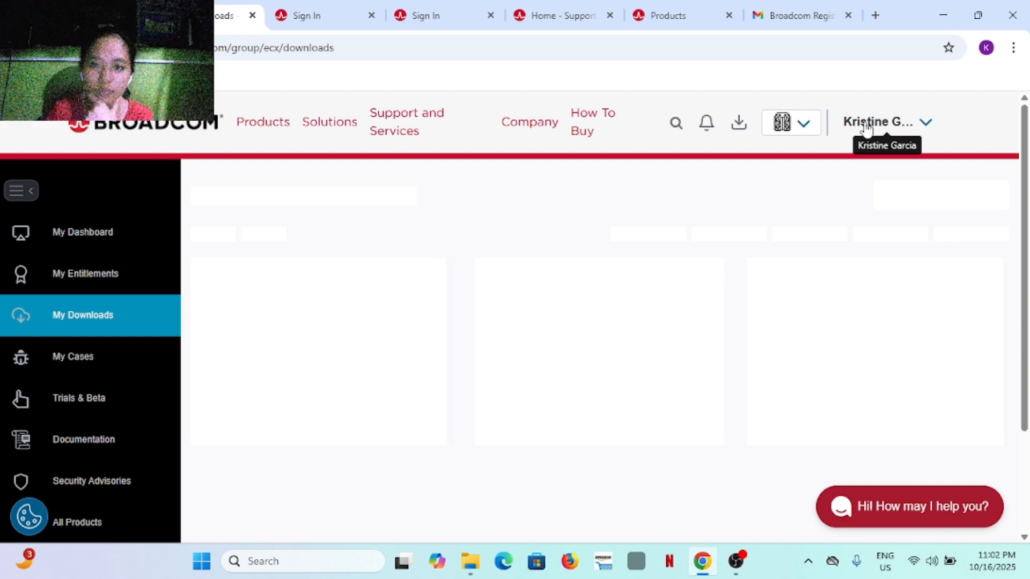
- Check the Download Manager from the account menu, then return to My Downloads
{"action": "left_click", "coordinate": [927, 125]}
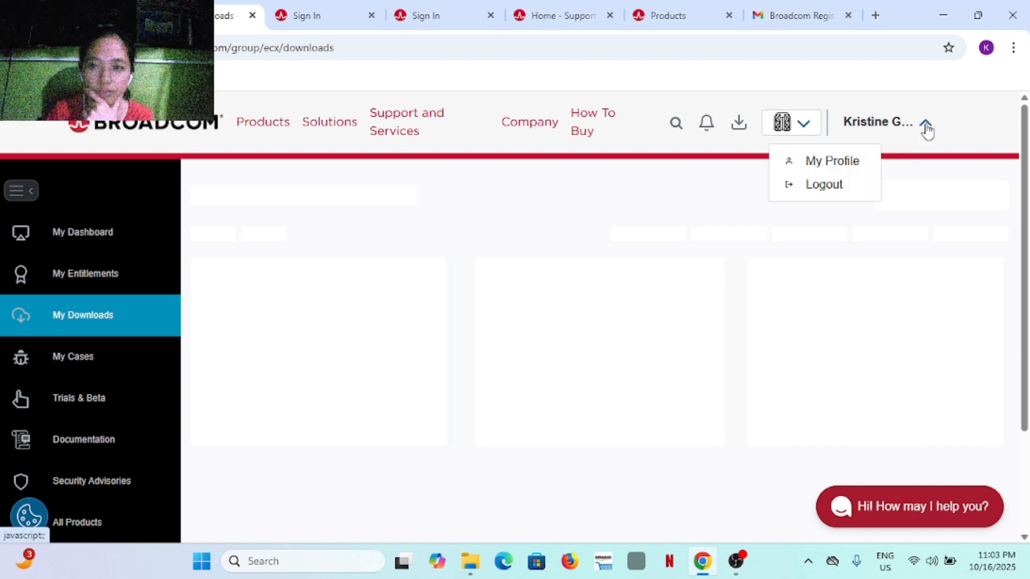
{"action": "left_click", "coordinate": [738, 121]}
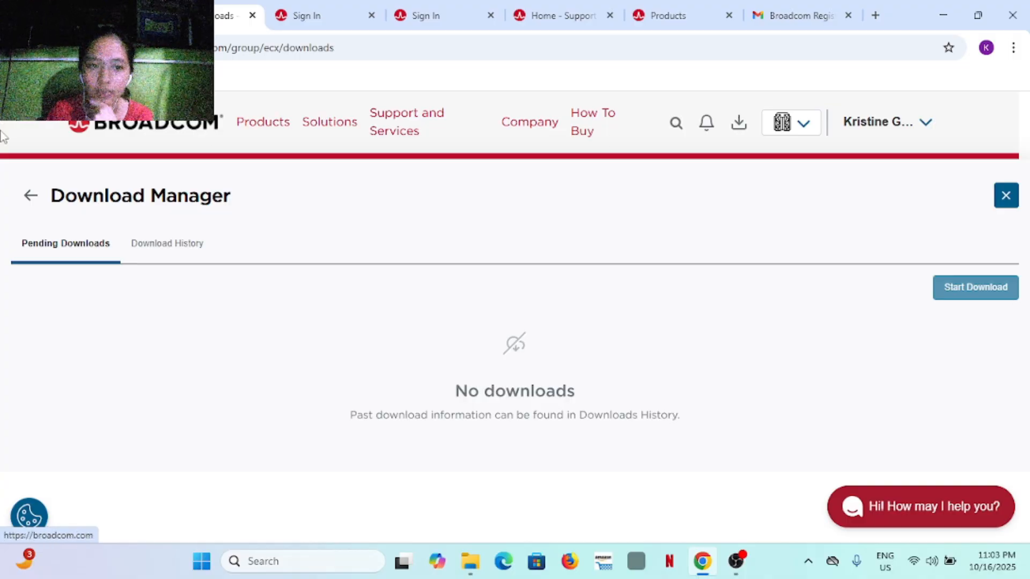
{"action": "left_click", "coordinate": [30, 196]}
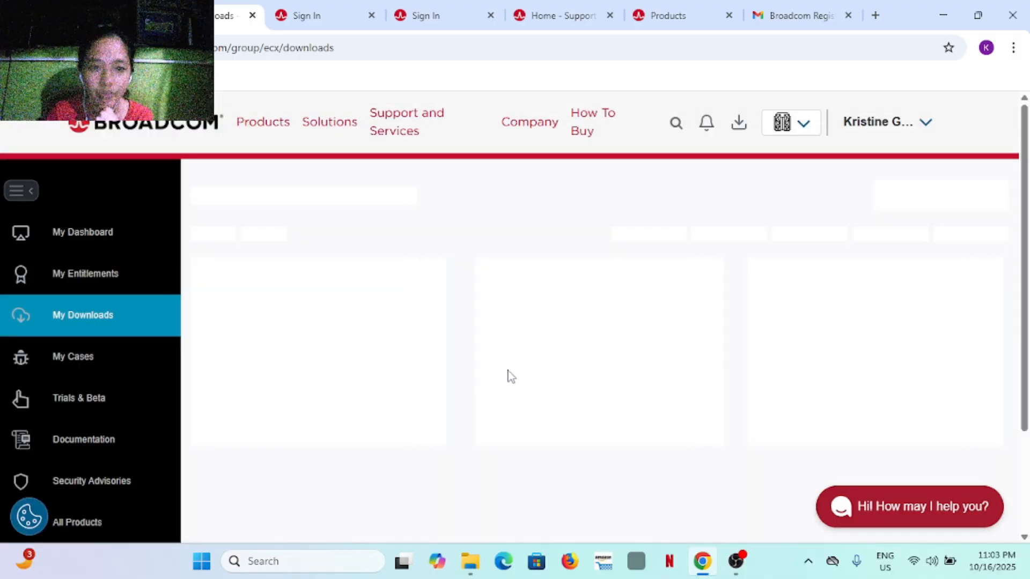
- Visit the Products overview, go to My Dashboard, and bring OBS Studio forward
{"action": "left_click", "coordinate": [272, 138]}
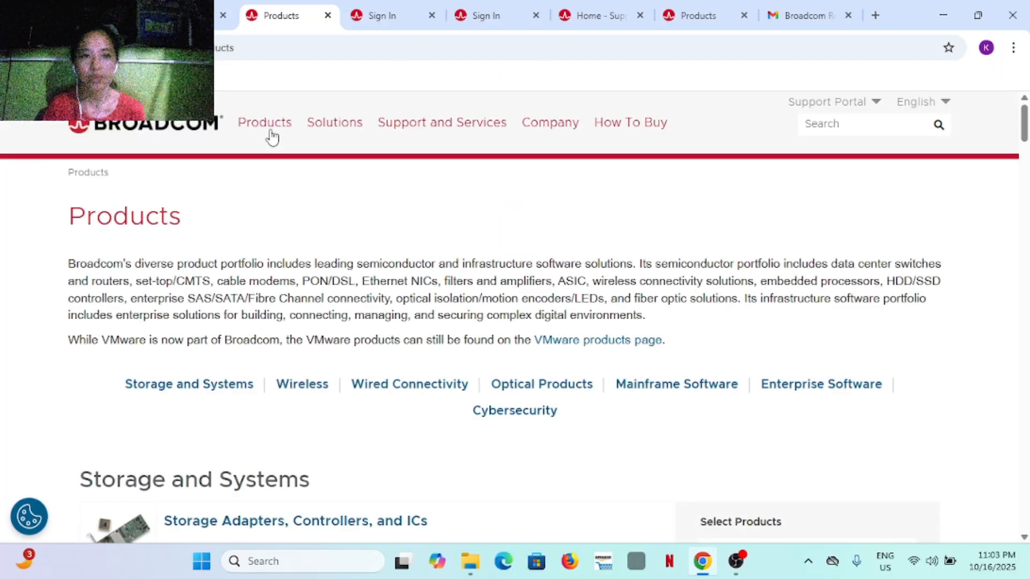
{"action": "left_click", "coordinate": [182, 17]}
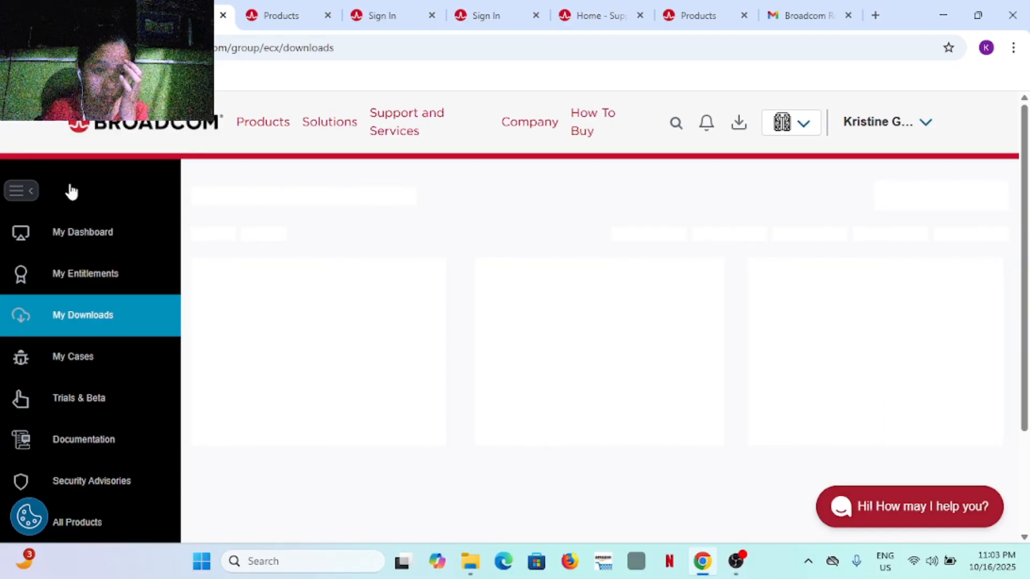
{"action": "left_click", "coordinate": [75, 237]}
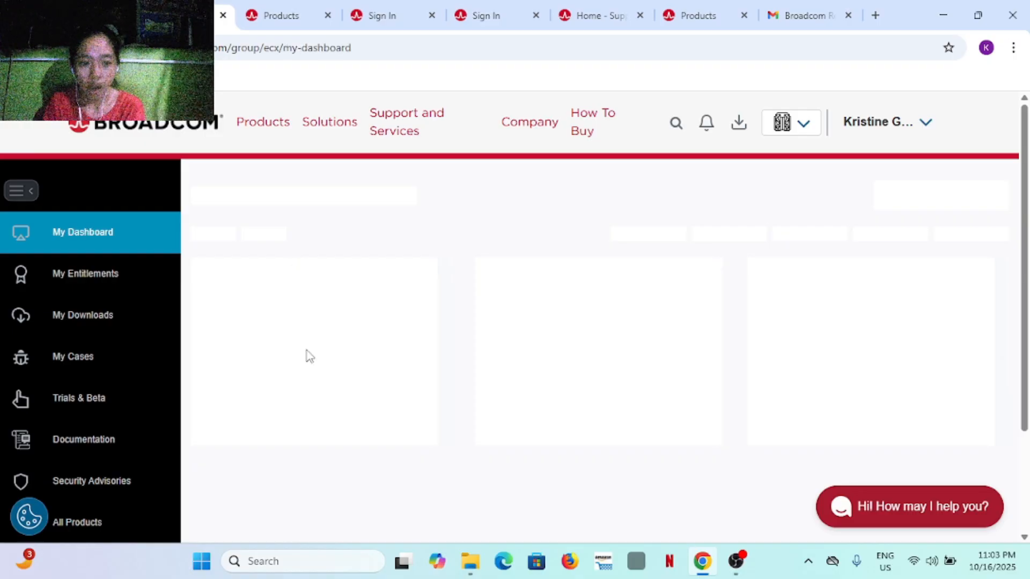
{"action": "left_click", "coordinate": [736, 561]}
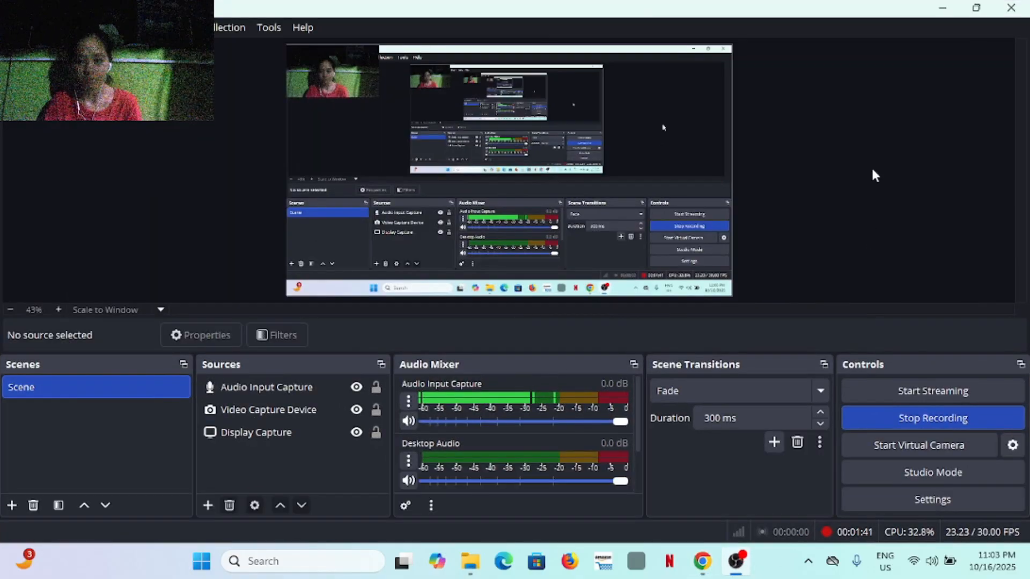
- Minimize OBS, close the My Dashboard welcome tour, and scroll through the dashboard
{"action": "left_click", "coordinate": [942, 7]}
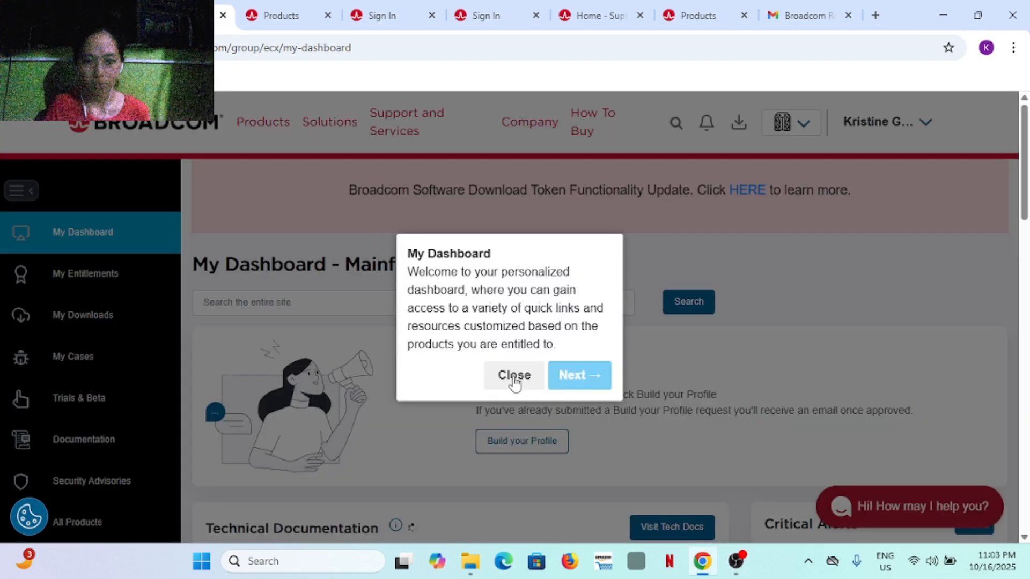
{"action": "left_click", "coordinate": [514, 375]}
{"action": "scroll", "coordinate": [518, 376], "scroll_direction": "down", "scroll_amount": 4}
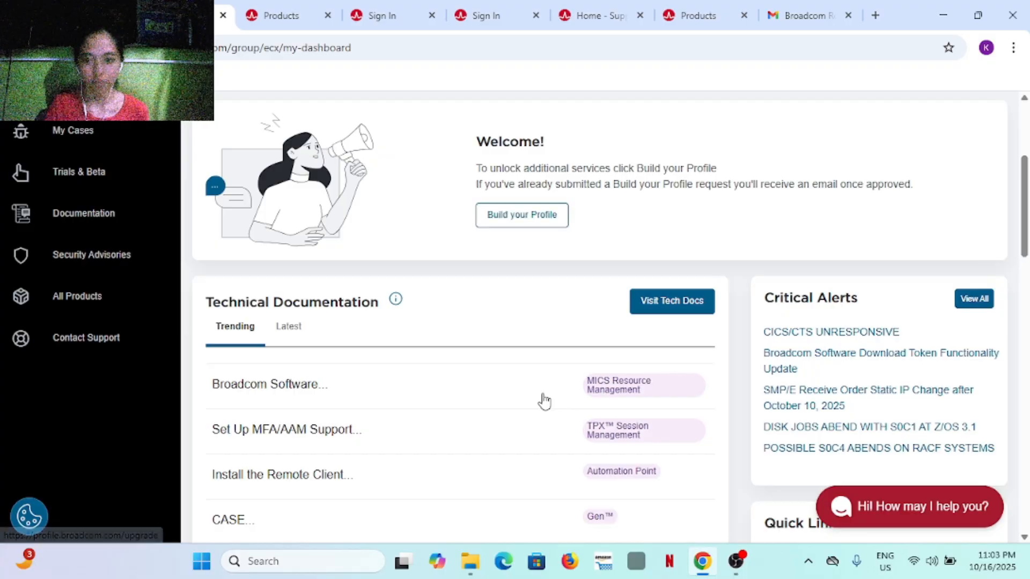
{"action": "scroll", "coordinate": [544, 400], "scroll_direction": "down", "scroll_amount": 4}
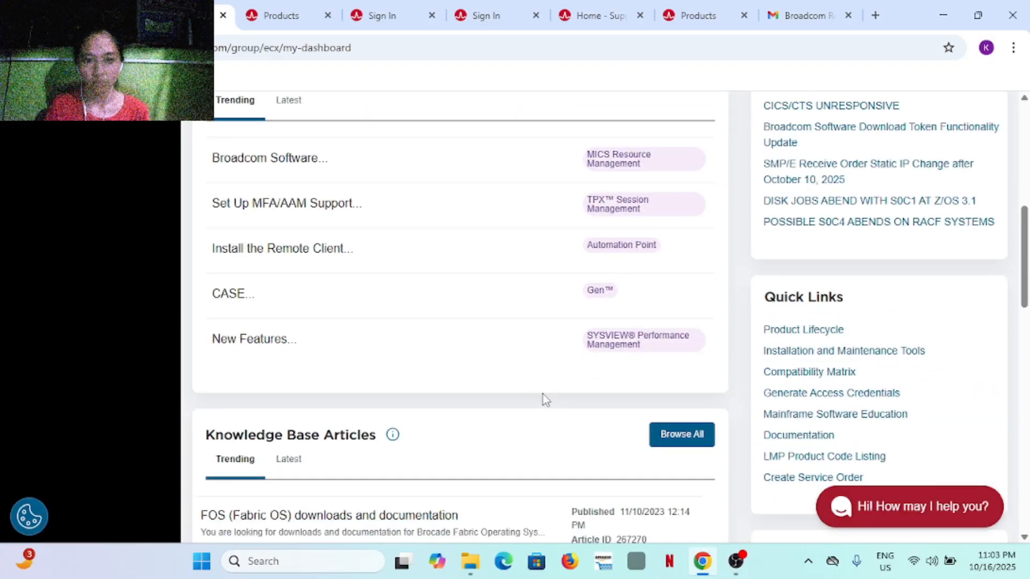
{"action": "scroll", "coordinate": [545, 400], "scroll_direction": "down", "scroll_amount": 4}
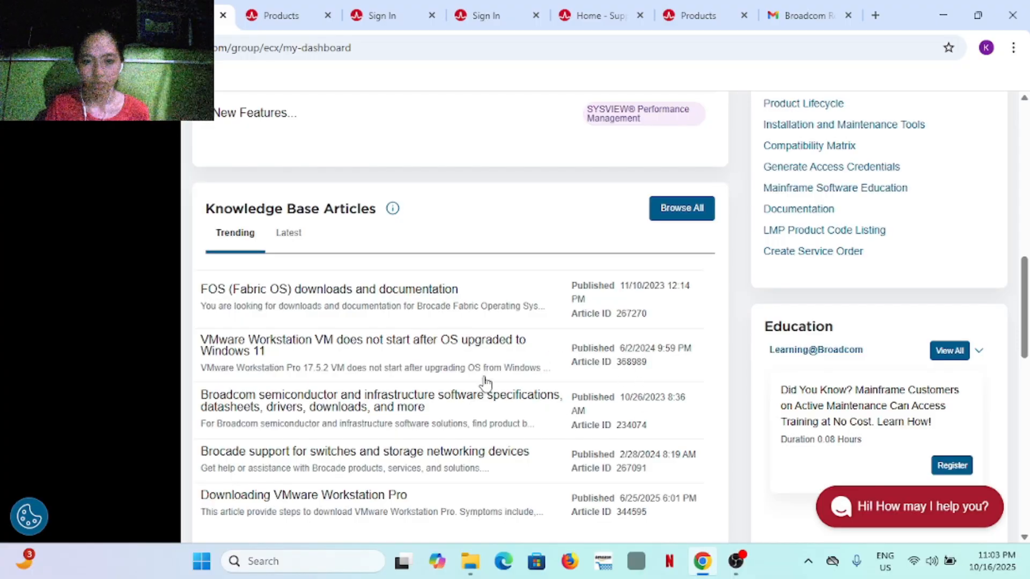
{"action": "scroll", "coordinate": [487, 386], "scroll_direction": "up", "scroll_amount": 5}
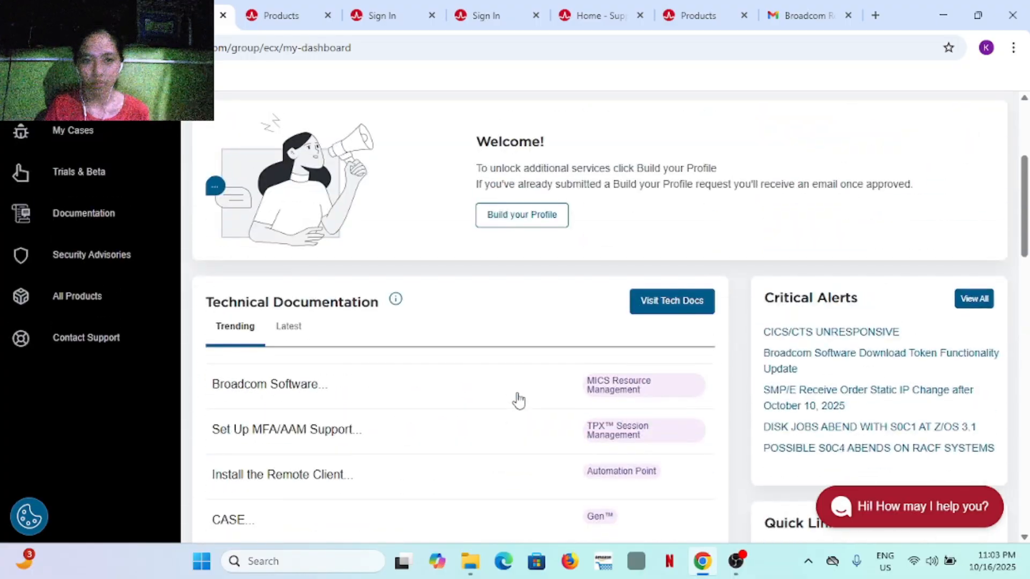
- Search the entire site for 'VMware' to reach Free Downloads, then switch to OBS
{"action": "left_click", "coordinate": [431, 308]}
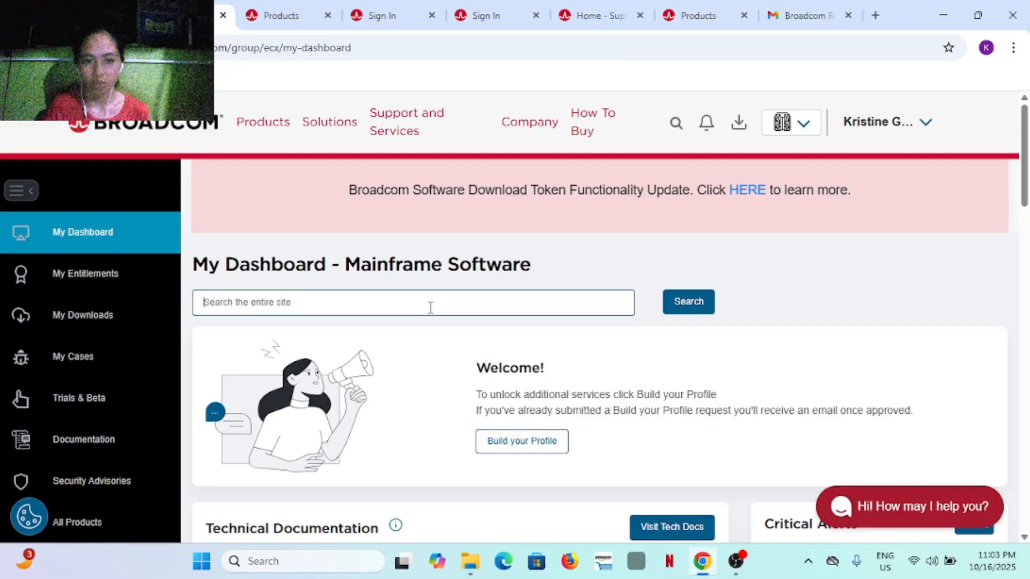
{"action": "type", "text": "VM"}
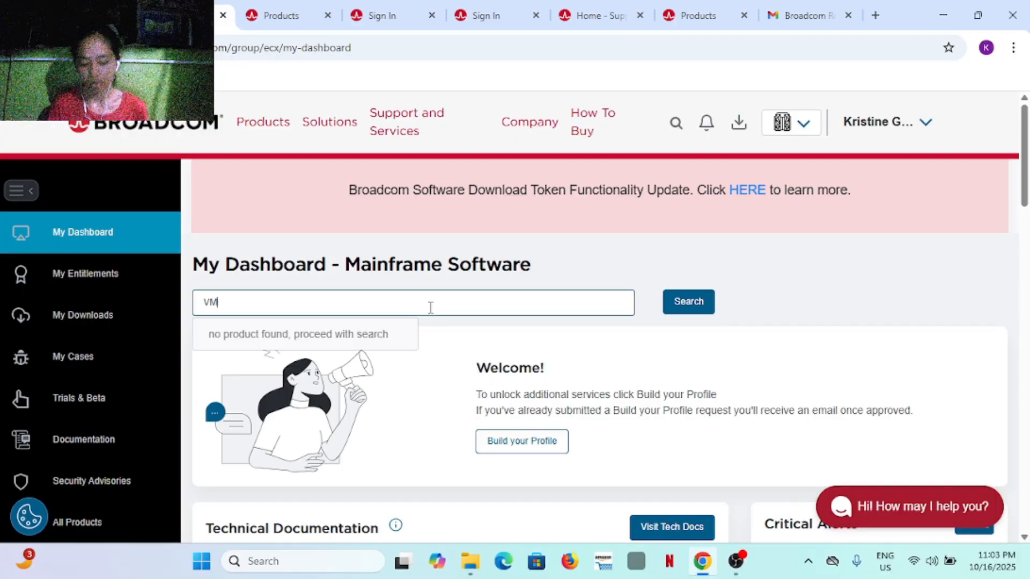
{"action": "type", "text": "war"}
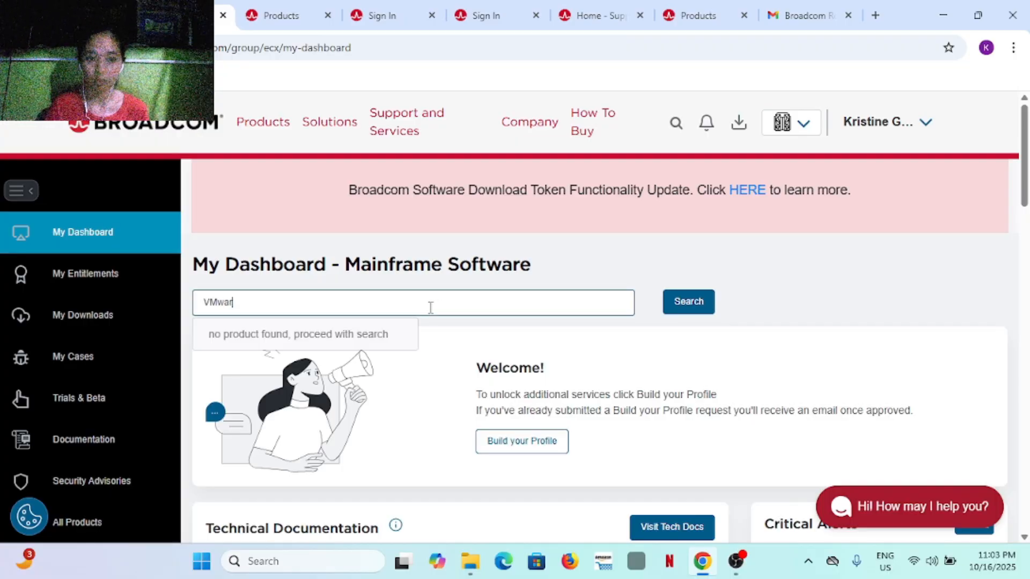
{"action": "type", "text": "e"}
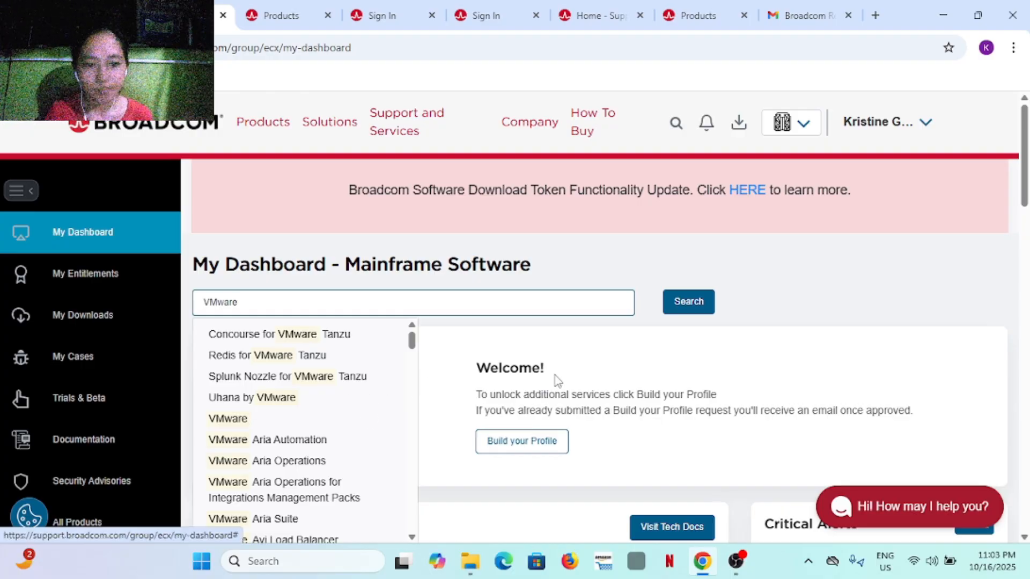
{"action": "left_click", "coordinate": [697, 305]}
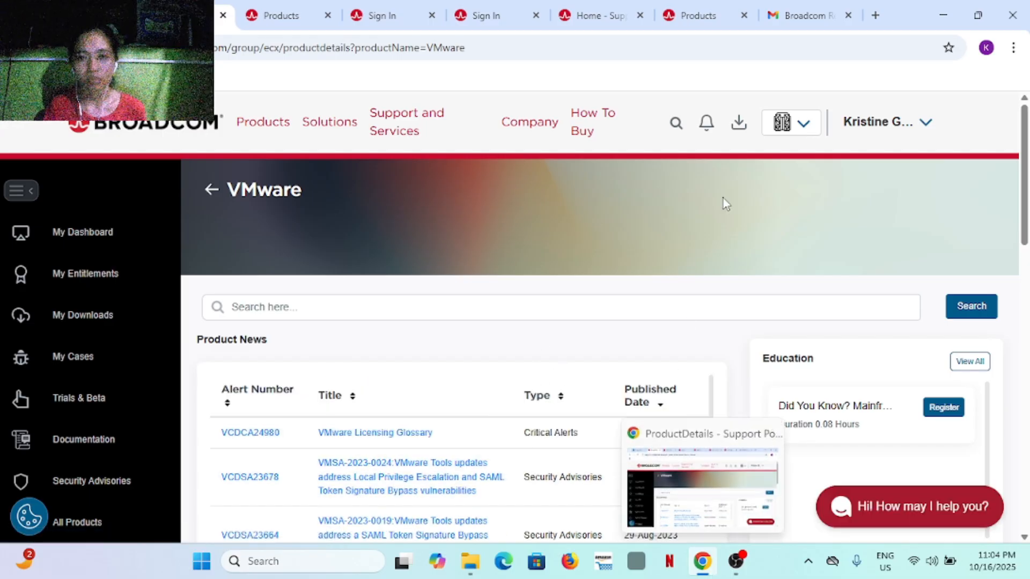
{"action": "left_click", "coordinate": [736, 561]}
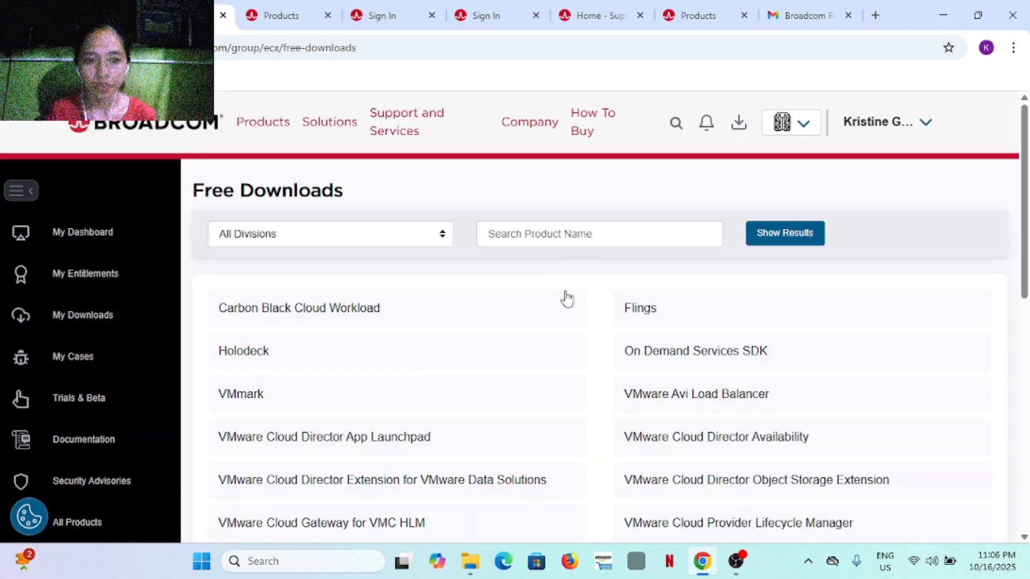
- Open VMware Workstation Pro from Free Downloads and expand its 25H2 for Windows entry
{"action": "scroll", "coordinate": [549, 299], "scroll_direction": "down", "scroll_amount": 10}
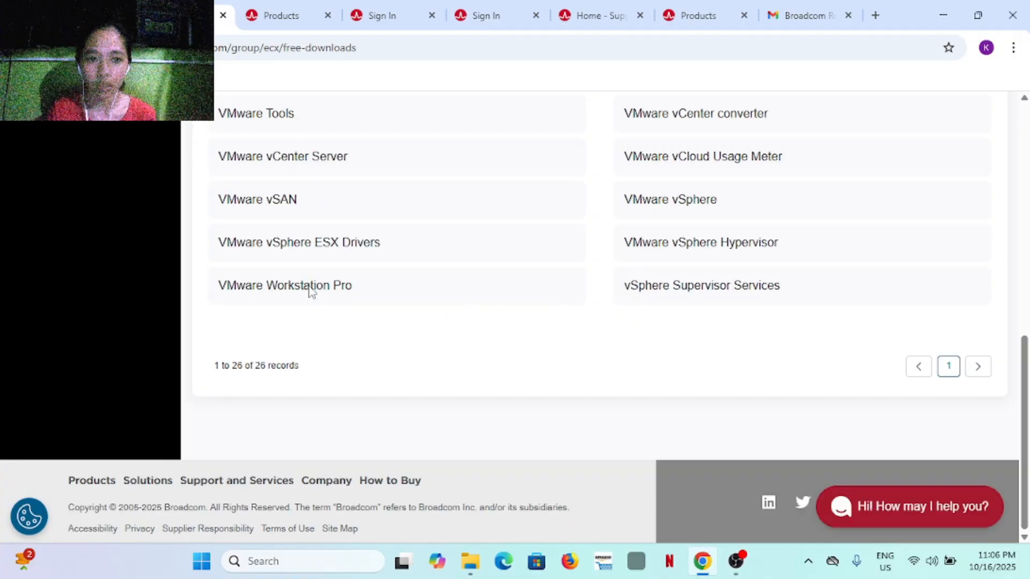
{"action": "left_click", "coordinate": [401, 309]}
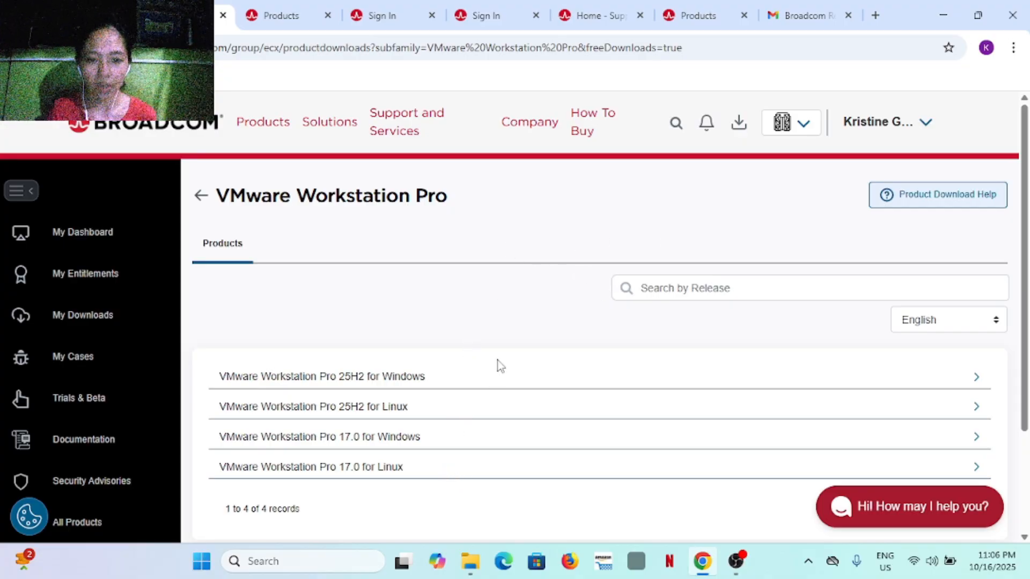
{"action": "left_click", "coordinate": [400, 385]}
{"action": "scroll", "coordinate": [459, 295], "scroll_direction": "down", "scroll_amount": 3}
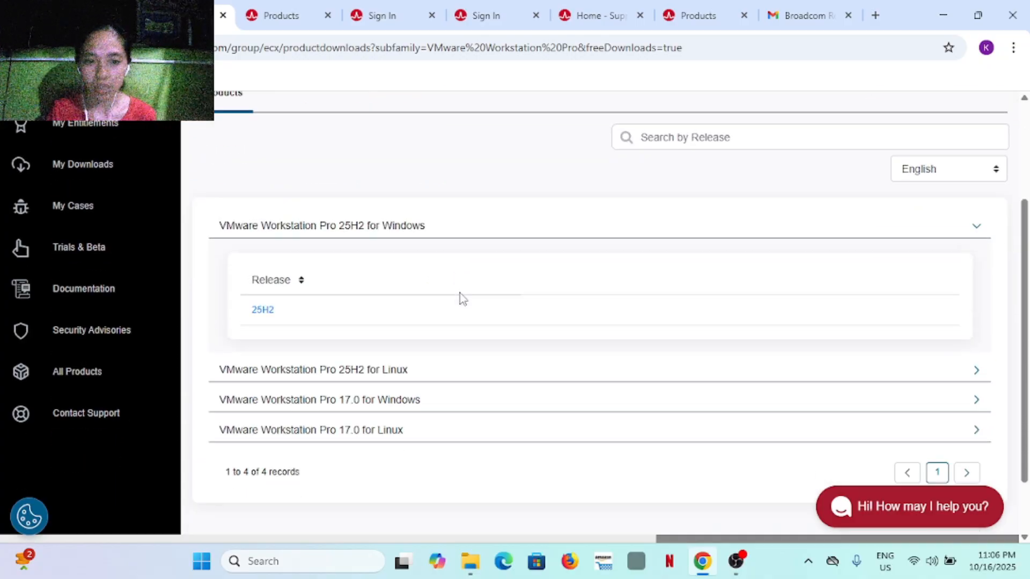
{"action": "scroll", "coordinate": [520, 310], "scroll_direction": "down", "scroll_amount": 2}
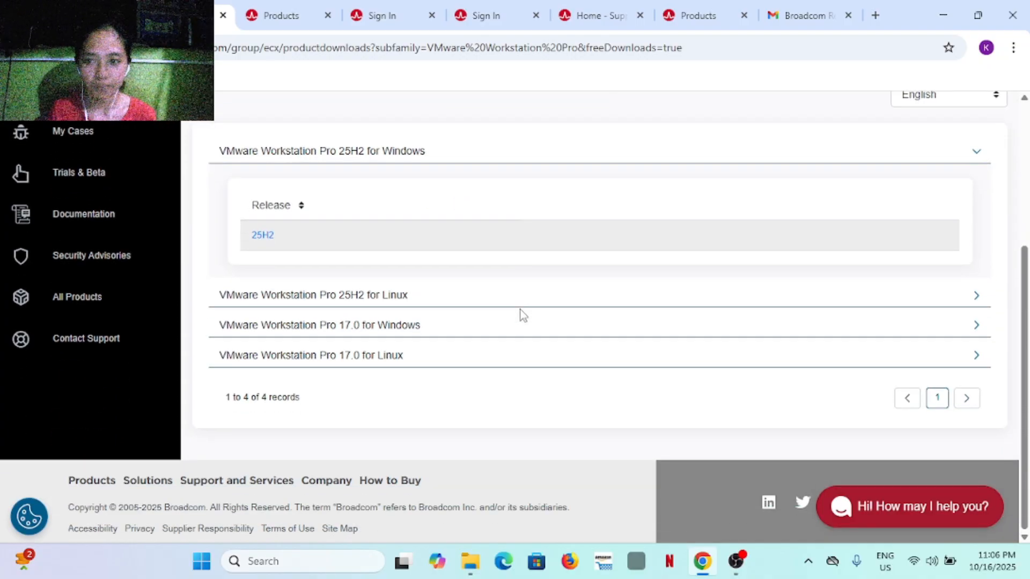
{"action": "scroll", "coordinate": [520, 310], "scroll_direction": "up", "scroll_amount": 4}
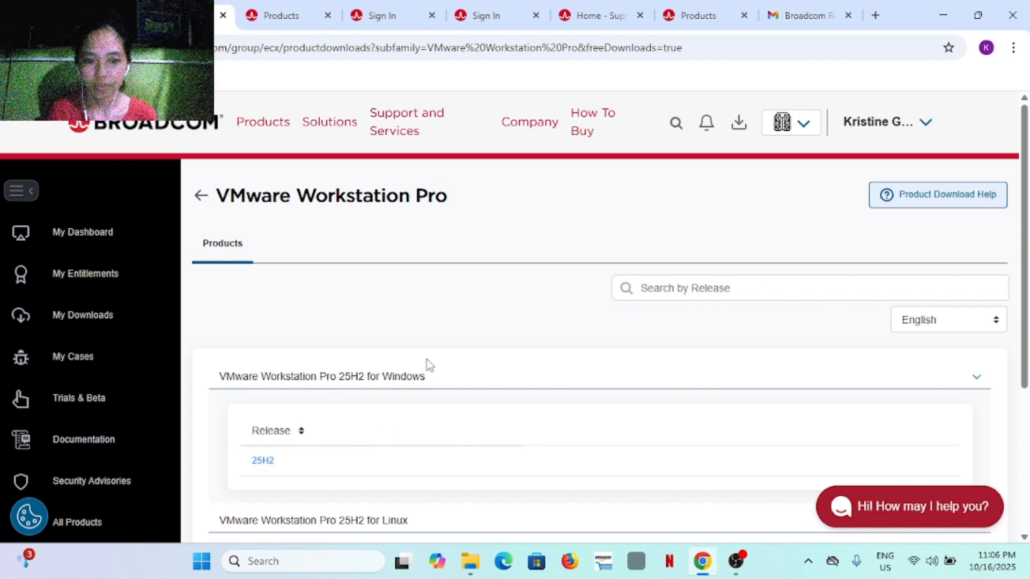
{"action": "scroll", "coordinate": [426, 359], "scroll_direction": "down", "scroll_amount": 3}
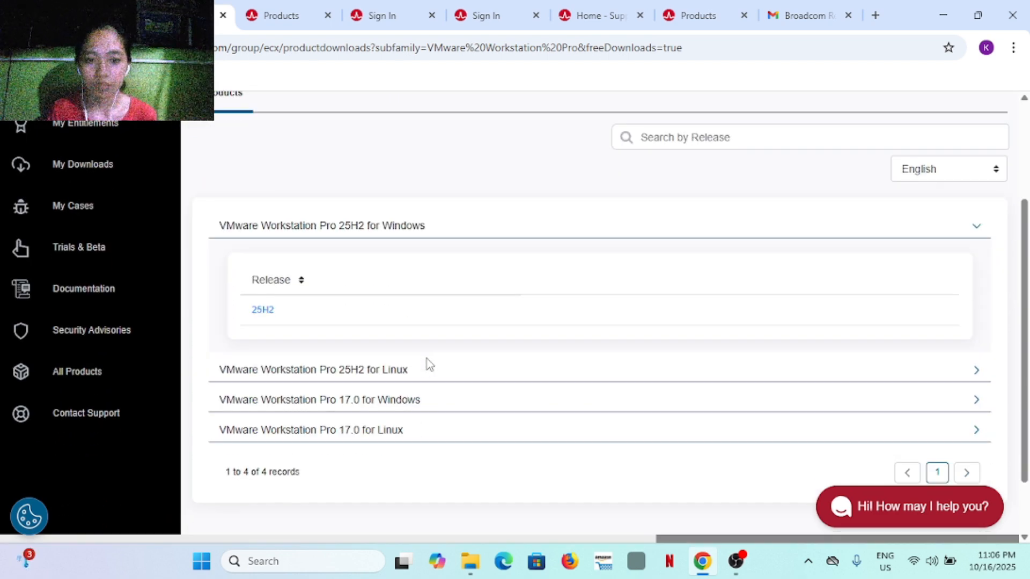
- Open the 25H2 for Windows release files and review its open source files
{"action": "left_click", "coordinate": [258, 314]}
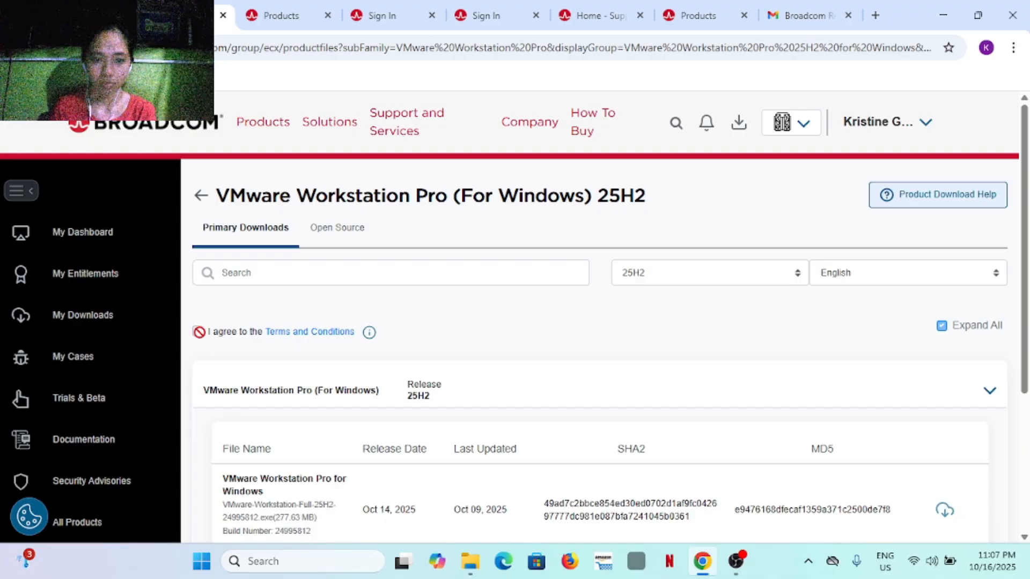
{"action": "scroll", "coordinate": [547, 317], "scroll_direction": "down", "scroll_amount": 4}
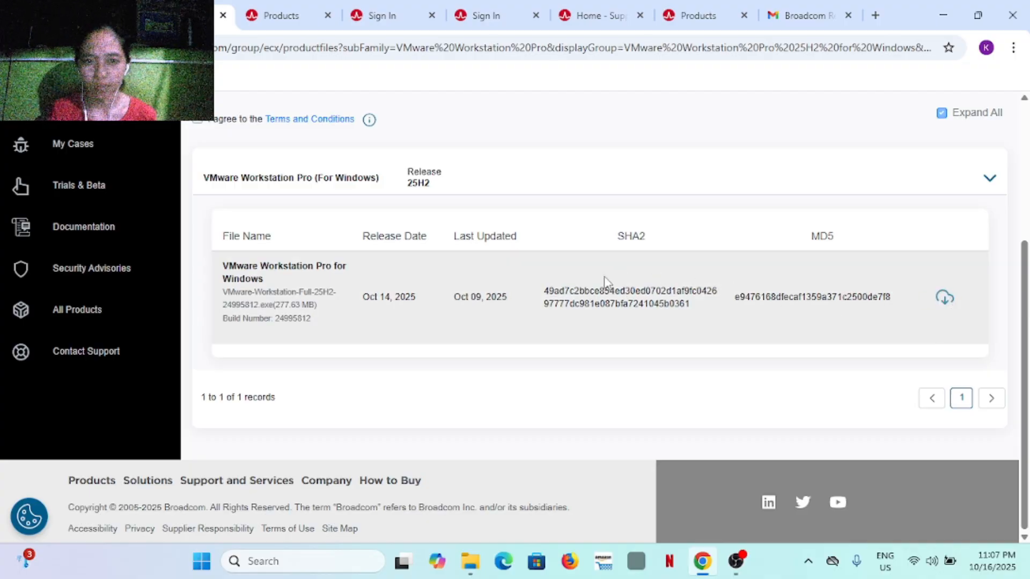
{"action": "scroll", "coordinate": [605, 281], "scroll_direction": "up", "scroll_amount": 4}
{"action": "left_click", "coordinate": [321, 234]}
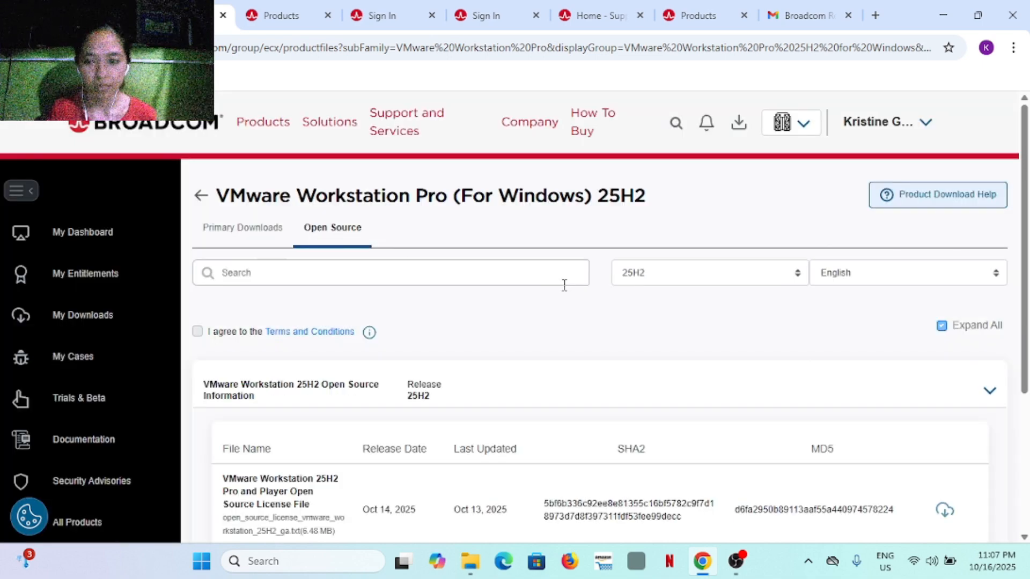
{"action": "scroll", "coordinate": [563, 284], "scroll_direction": "down", "scroll_amount": 3}
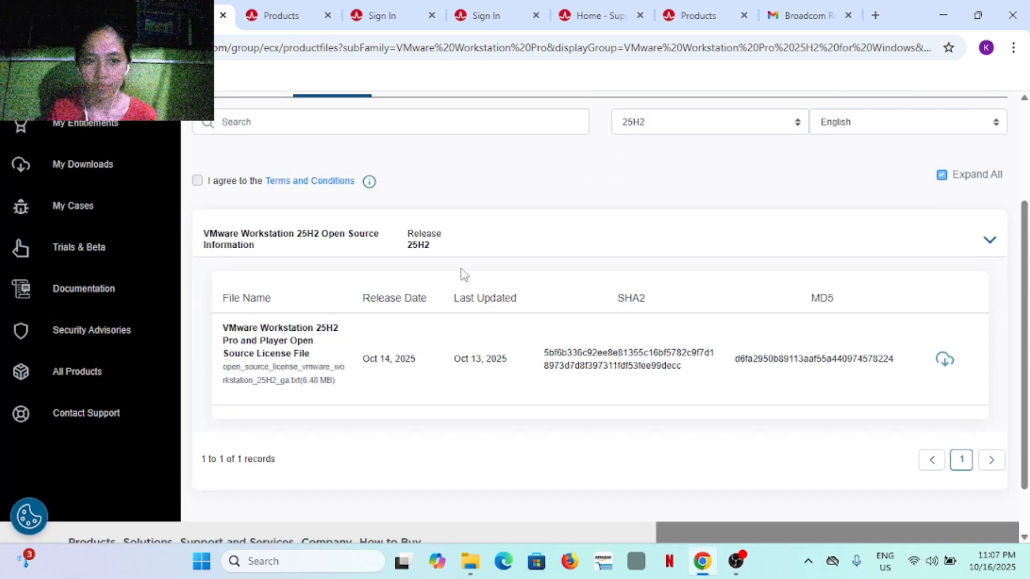
{"action": "scroll", "coordinate": [391, 273], "scroll_direction": "up", "scroll_amount": 3}
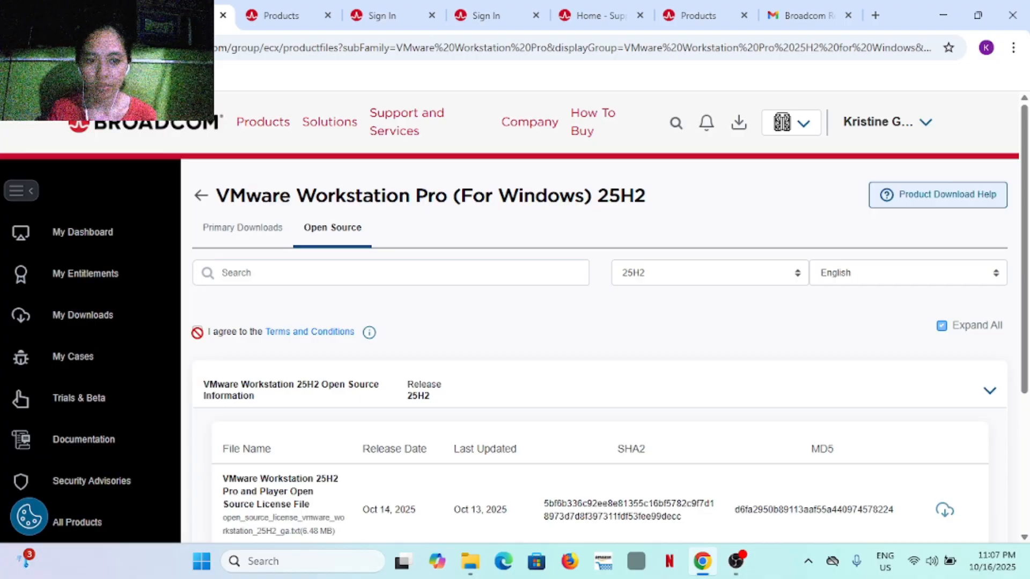
- Switch release 25H2 to Primary Downloads, listing VMware-Workstation-Full-25H2-24995812.exe (277.63 MB)
{"action": "mouse_move", "coordinate": [197, 332]}
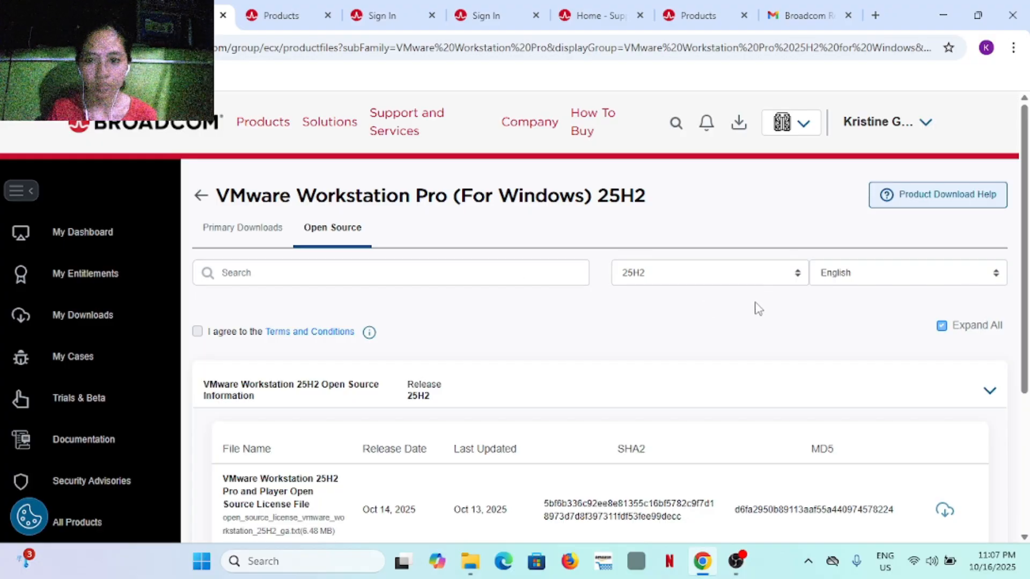
{"action": "left_click", "coordinate": [750, 280]}
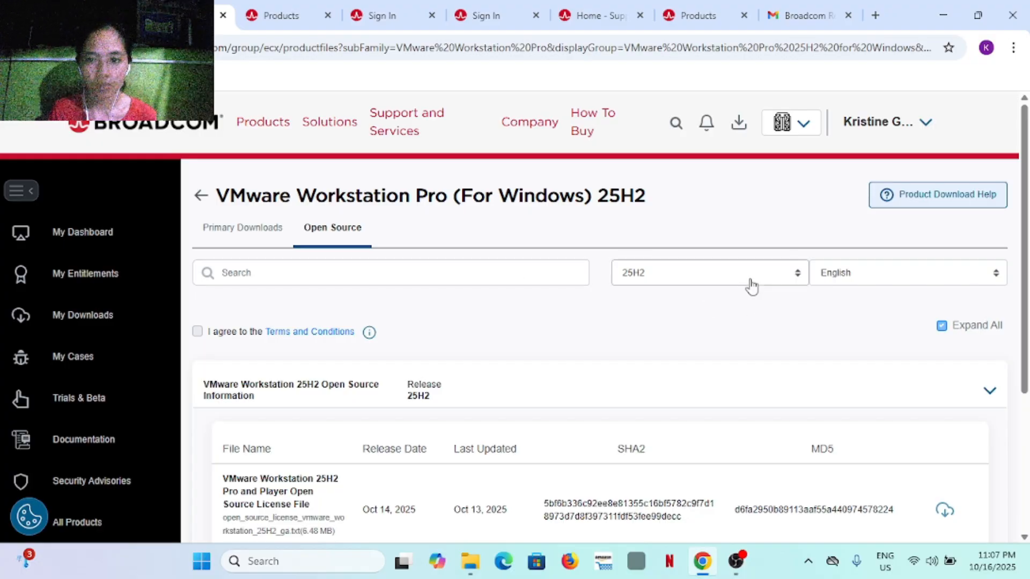
{"action": "left_click", "coordinate": [250, 230]}
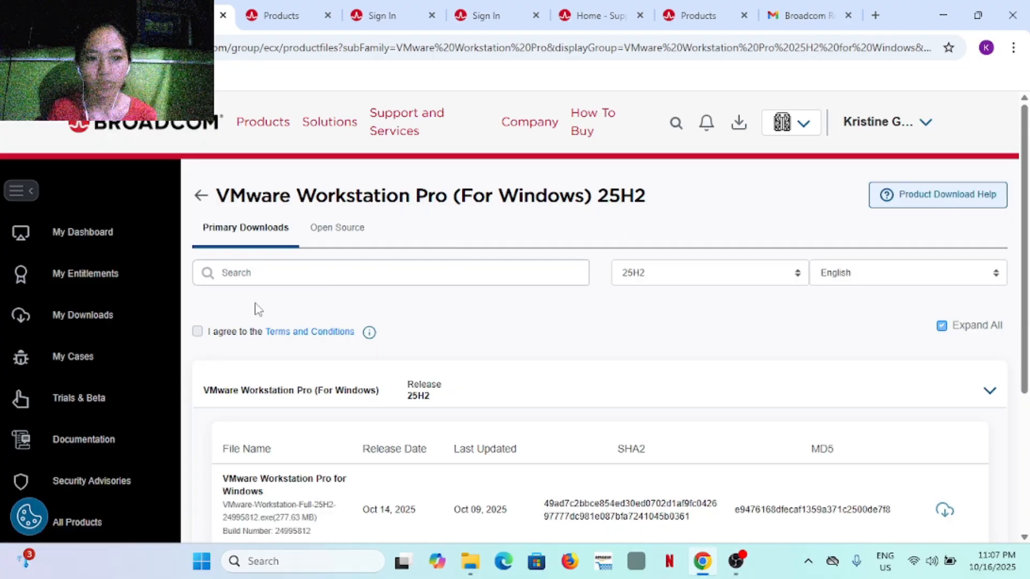
{"action": "scroll", "coordinate": [460, 333], "scroll_direction": "down", "scroll_amount": 4}
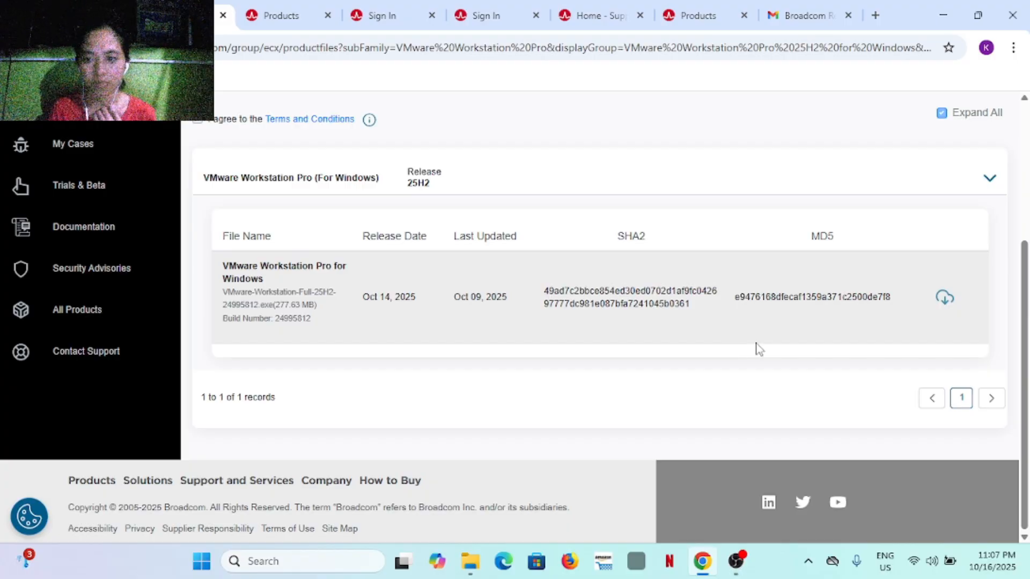
{"action": "scroll", "coordinate": [758, 349], "scroll_direction": "up", "scroll_amount": 4}
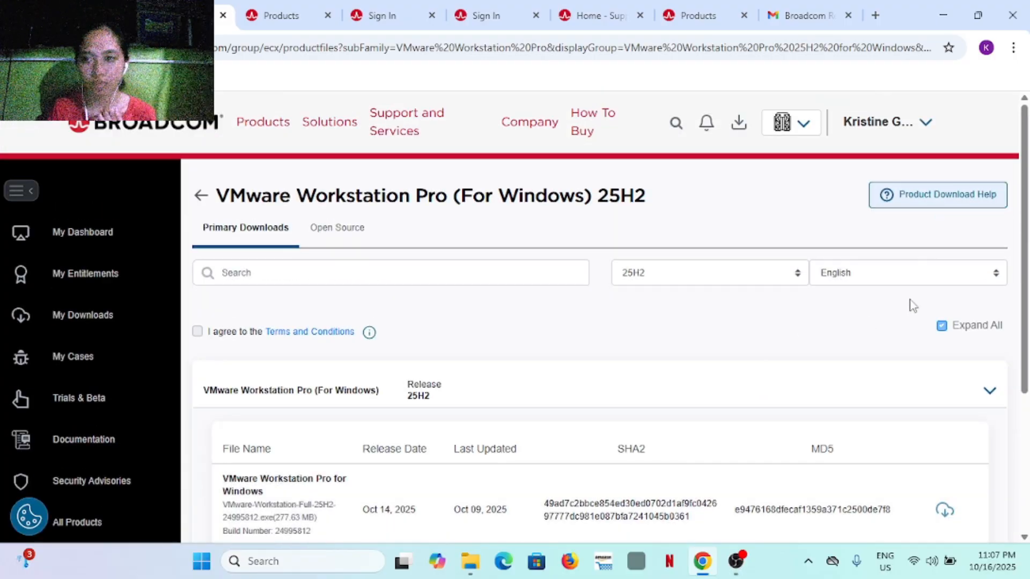
- Open the Product Download Help guide, dismiss Chrome's memory saver popup, and read through it
{"action": "left_click", "coordinate": [948, 205]}
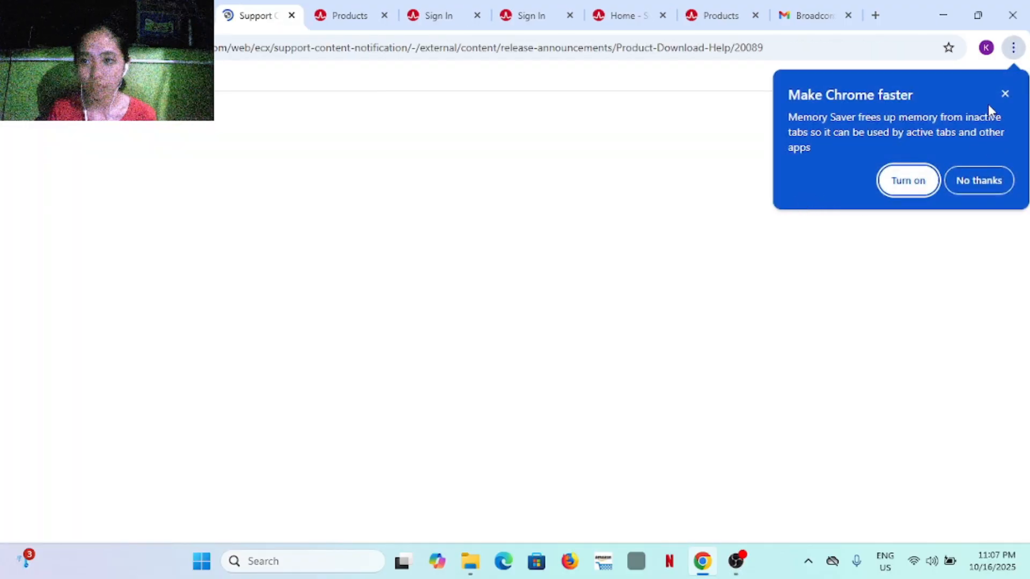
{"action": "left_click", "coordinate": [1007, 95]}
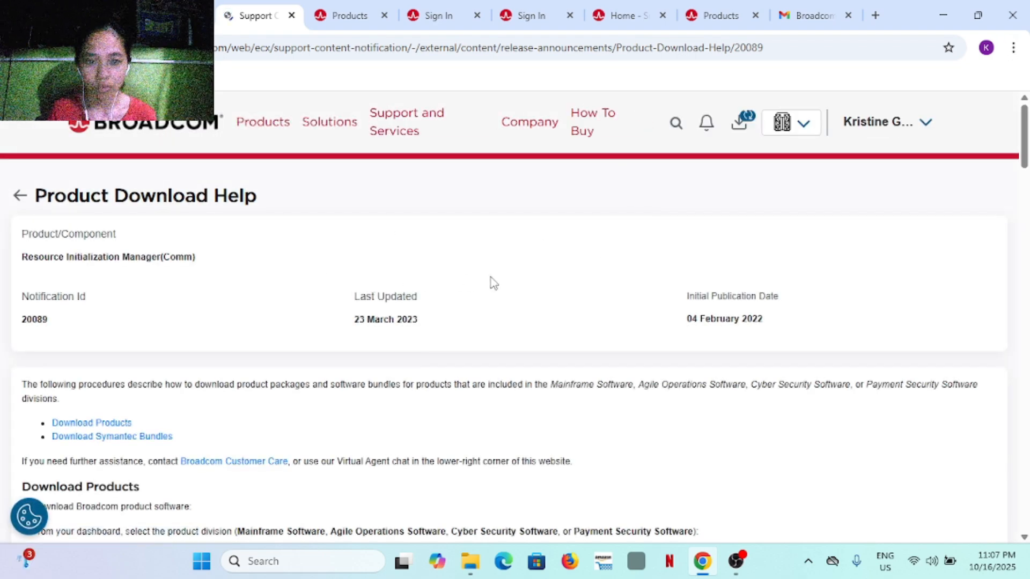
{"action": "scroll", "coordinate": [505, 282], "scroll_direction": "down", "scroll_amount": 4}
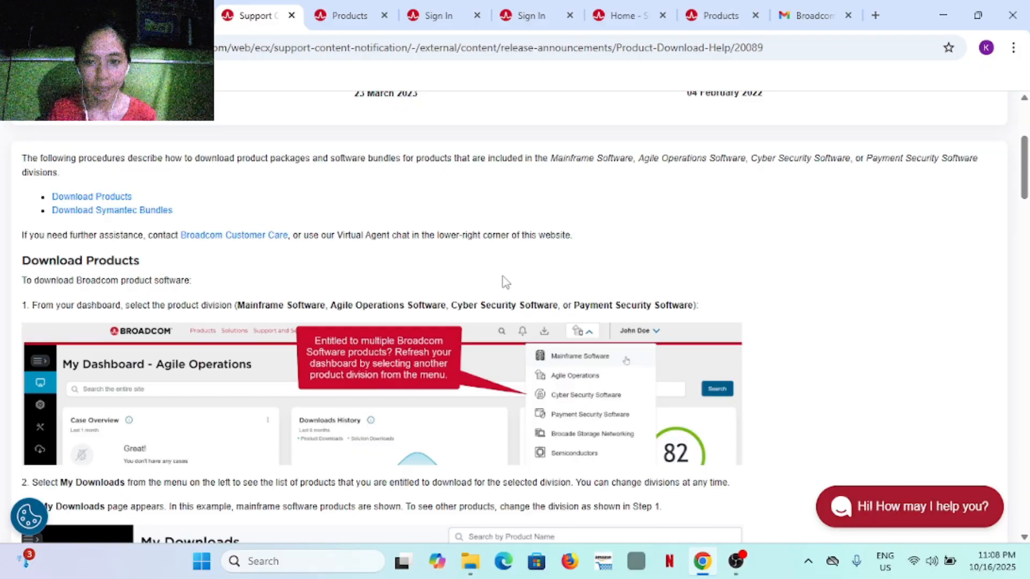
{"action": "scroll", "coordinate": [506, 282], "scroll_direction": "down", "scroll_amount": 4}
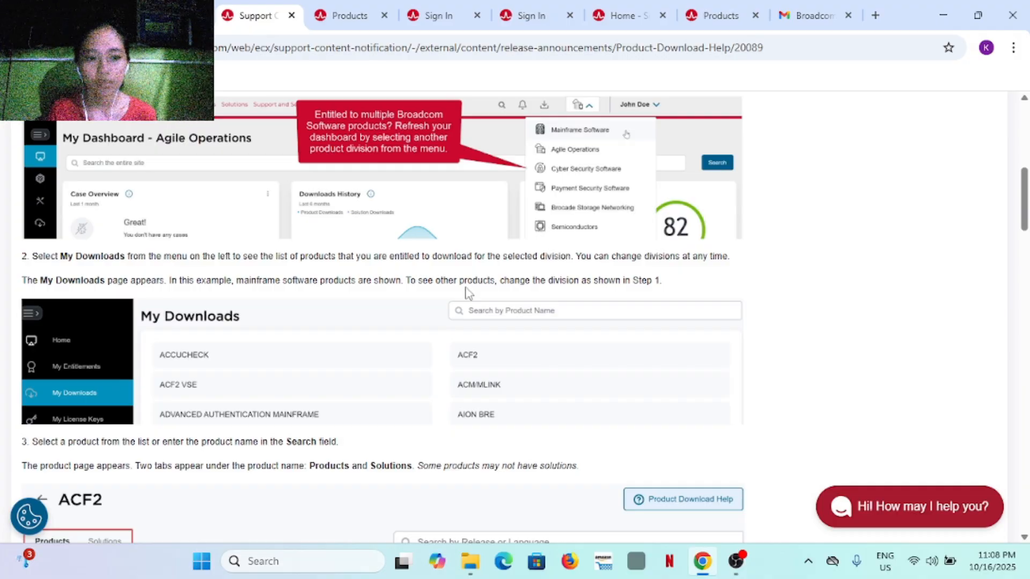
{"action": "scroll", "coordinate": [467, 292], "scroll_direction": "down", "scroll_amount": 4}
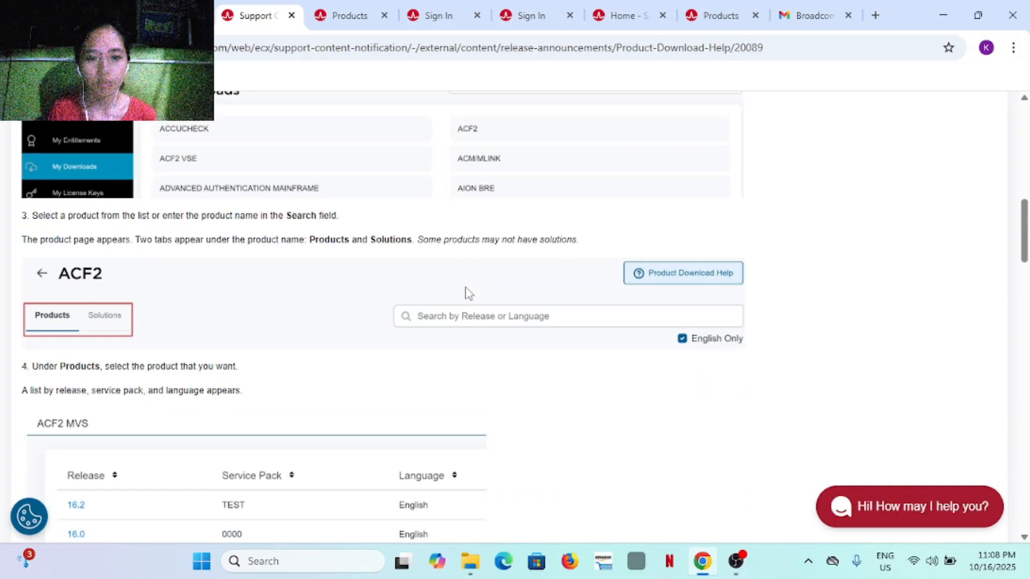
{"action": "scroll", "coordinate": [469, 294], "scroll_direction": "down", "scroll_amount": 4}
{"action": "scroll", "coordinate": [467, 292], "scroll_direction": "down", "scroll_amount": 5}
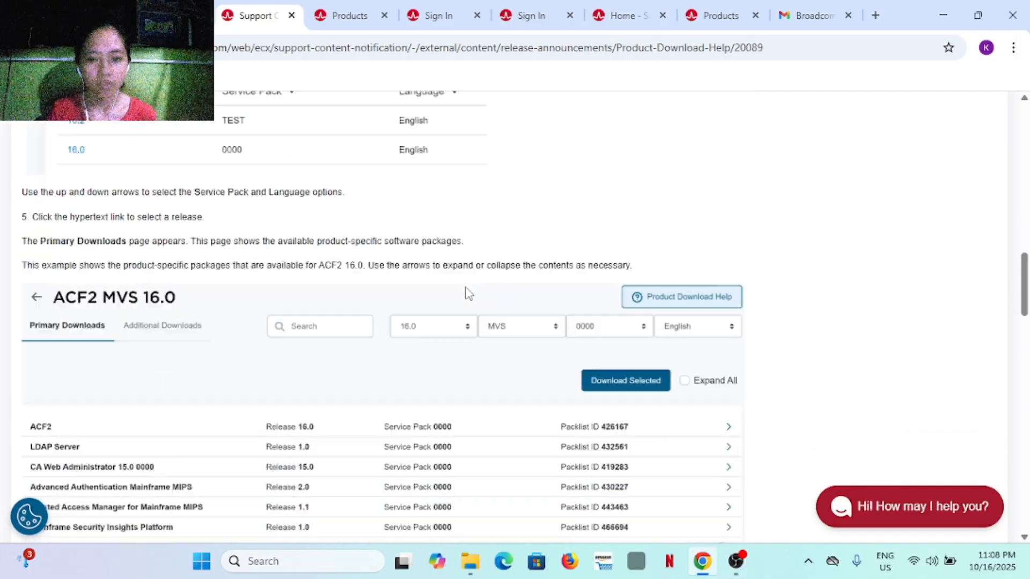
{"action": "scroll", "coordinate": [469, 294], "scroll_direction": "down", "scroll_amount": 6}
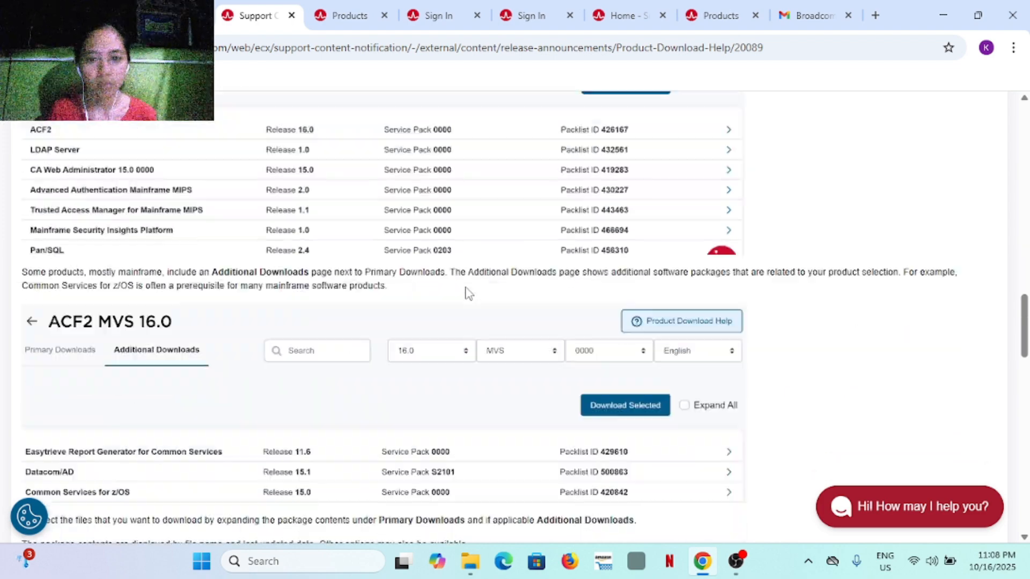
{"action": "scroll", "coordinate": [468, 294], "scroll_direction": "down", "scroll_amount": 7}
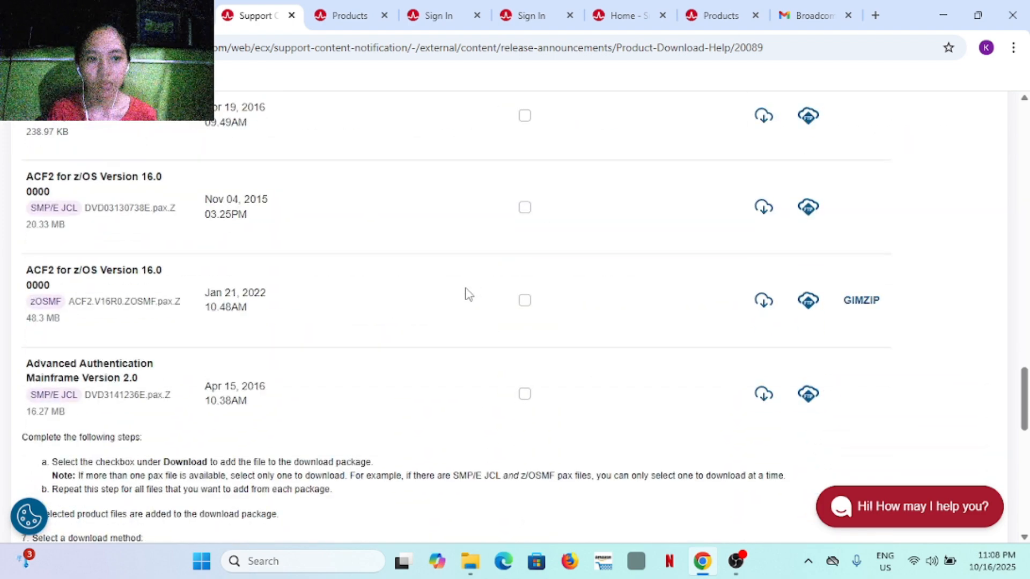
- Finish the guide, return to the 25H2 page and open the empty Download Manager
{"action": "scroll", "coordinate": [561, 303], "scroll_direction": "up", "scroll_amount": 4}
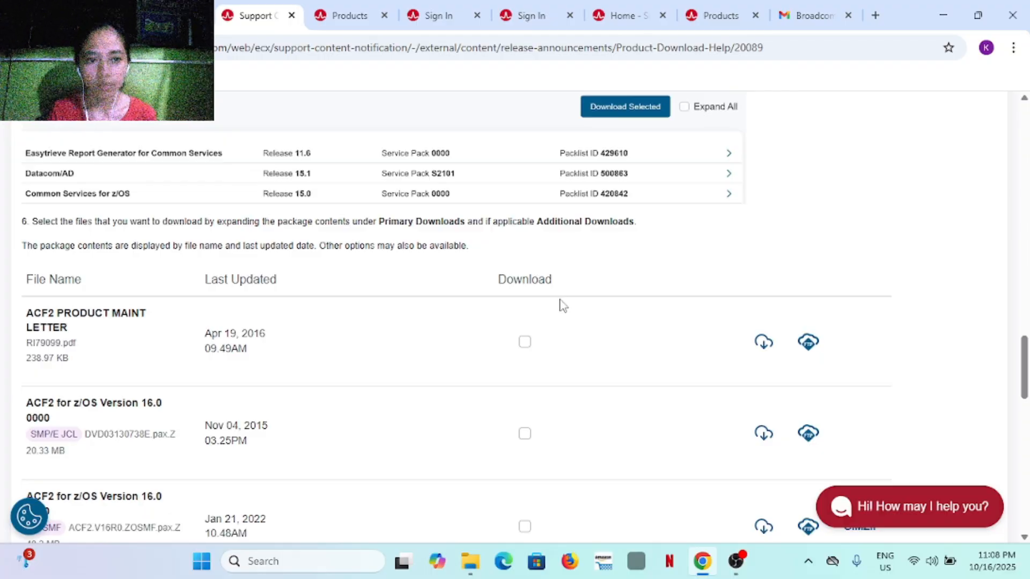
{"action": "scroll", "coordinate": [562, 306], "scroll_direction": "down", "scroll_amount": 15}
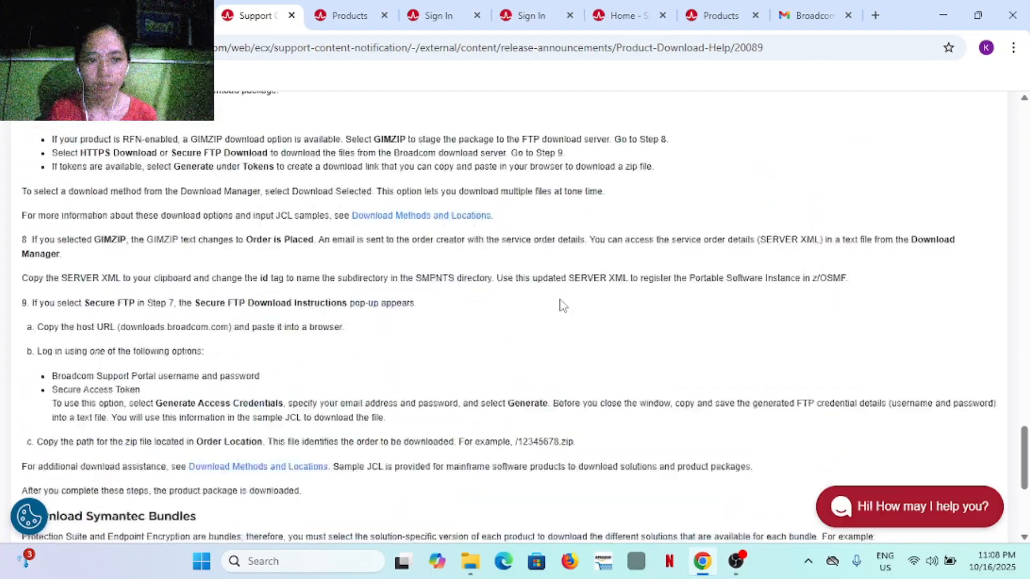
{"action": "scroll", "coordinate": [562, 306], "scroll_direction": "up", "scroll_amount": 20}
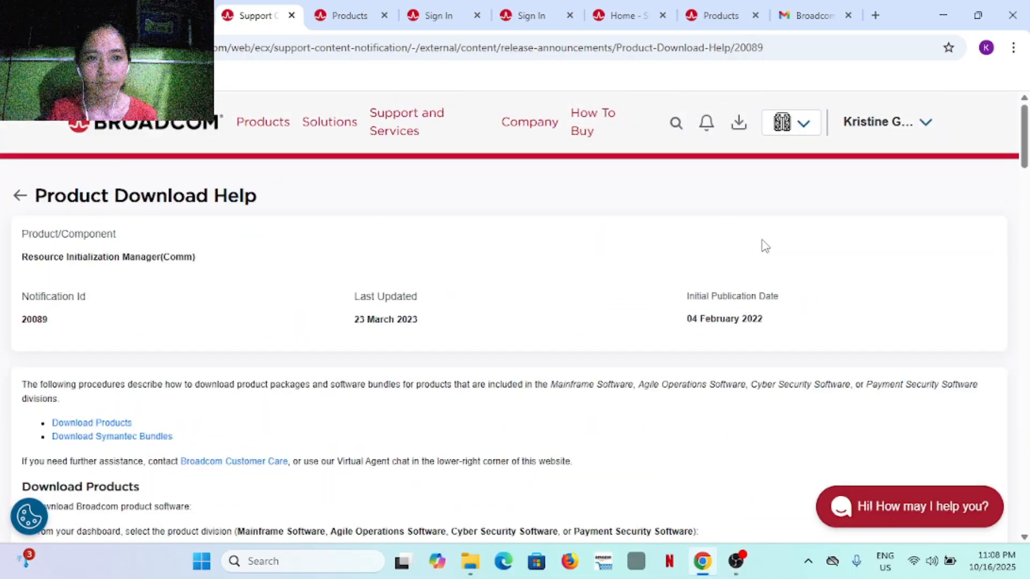
{"action": "scroll", "coordinate": [757, 268], "scroll_direction": "down", "scroll_amount": 5}
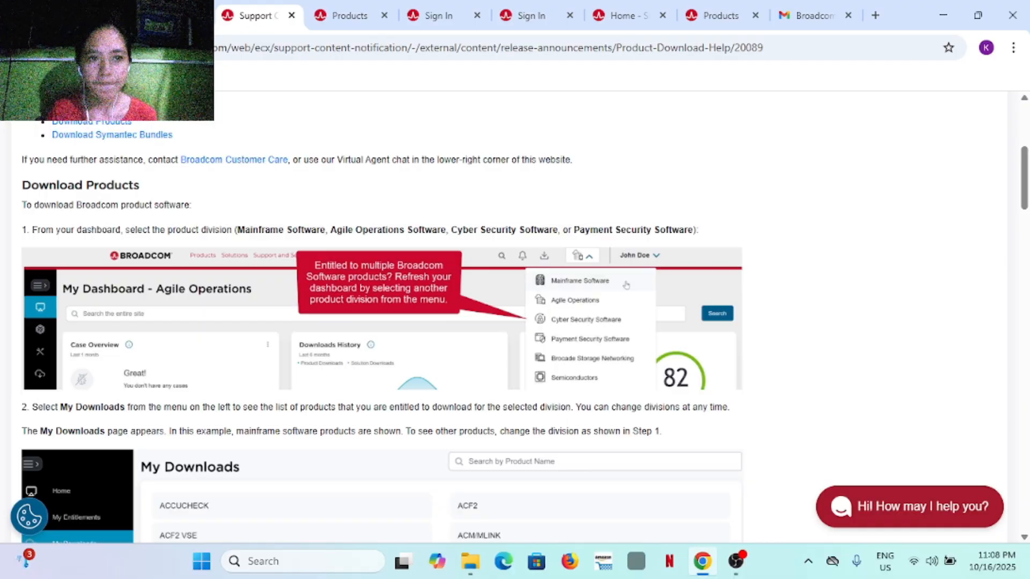
{"action": "left_click", "coordinate": [161, 15]}
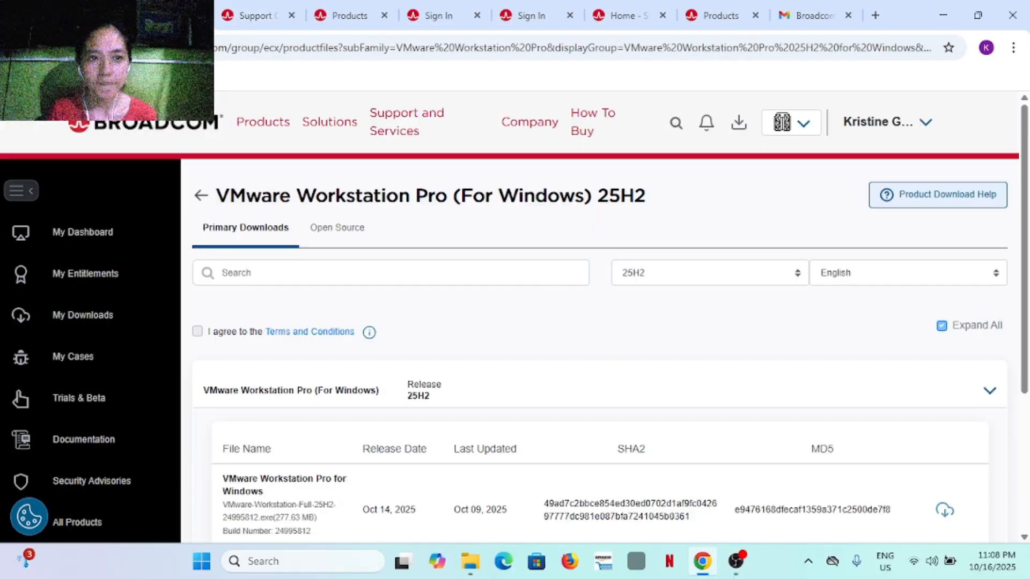
{"action": "left_click", "coordinate": [740, 124]}
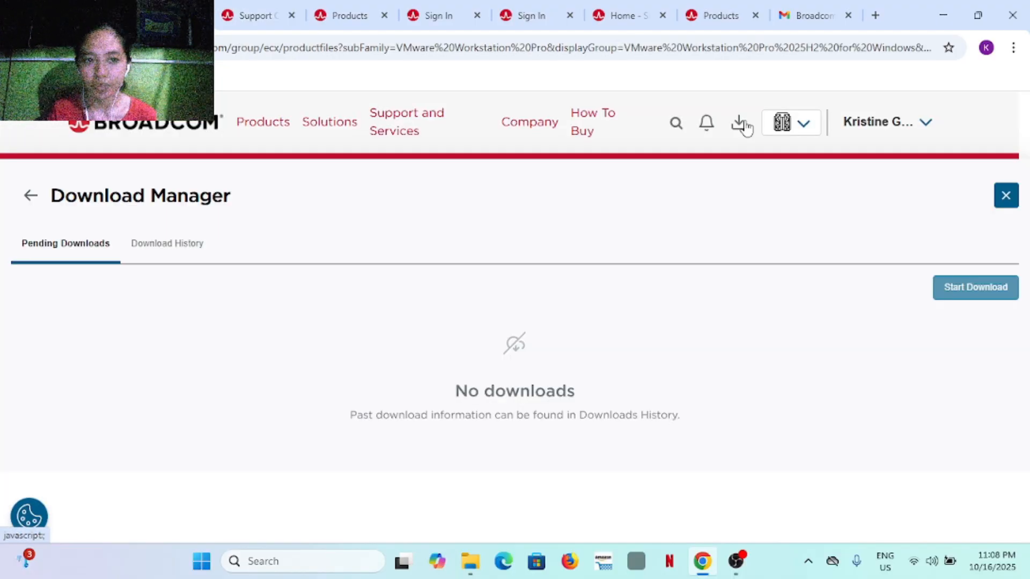
- Search Download History by product name 'V', find no records, then close the Download Manager
{"action": "left_click", "coordinate": [175, 246]}
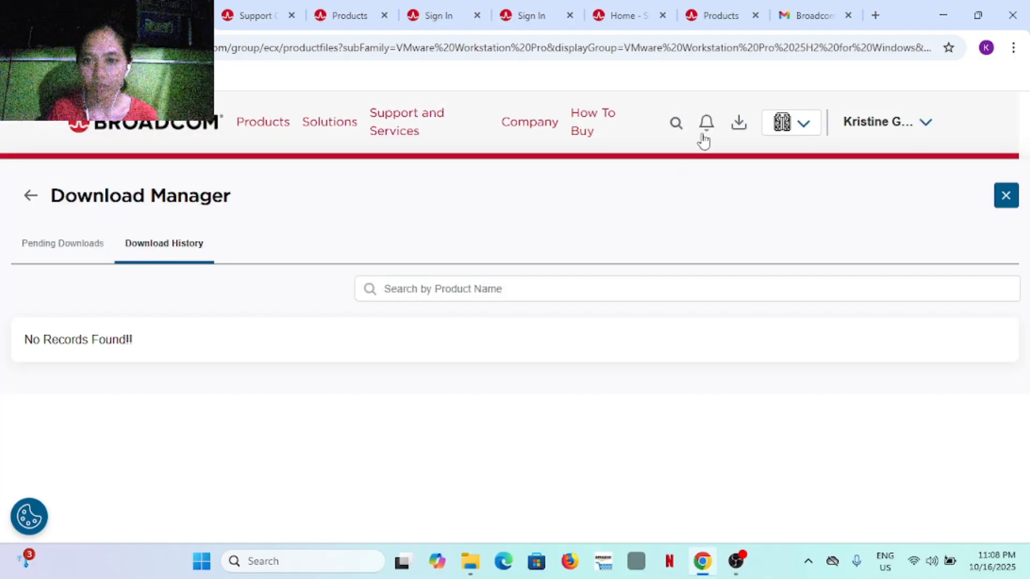
{"action": "left_click", "coordinate": [464, 288]}
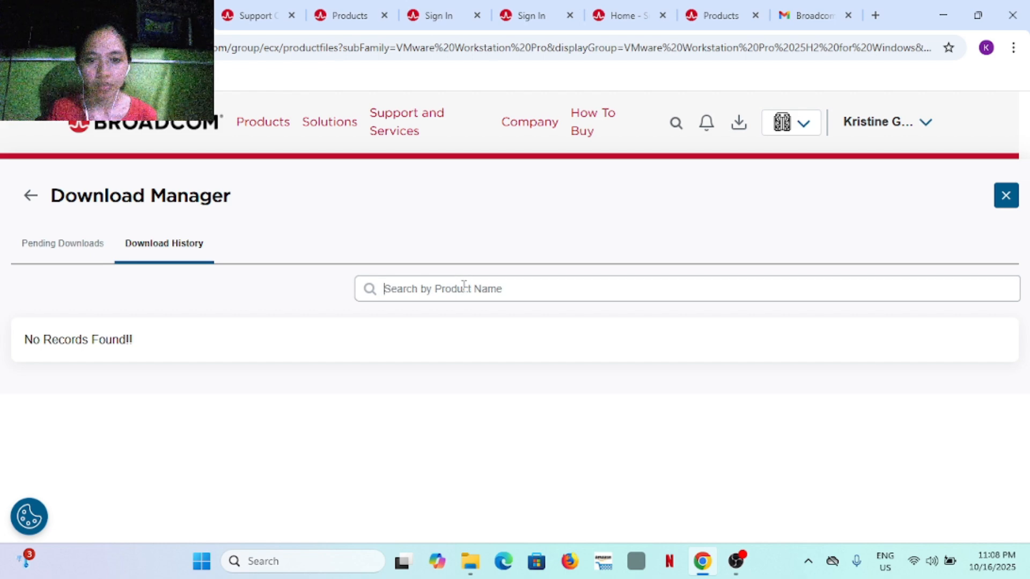
{"action": "type", "text": "Vmware"}
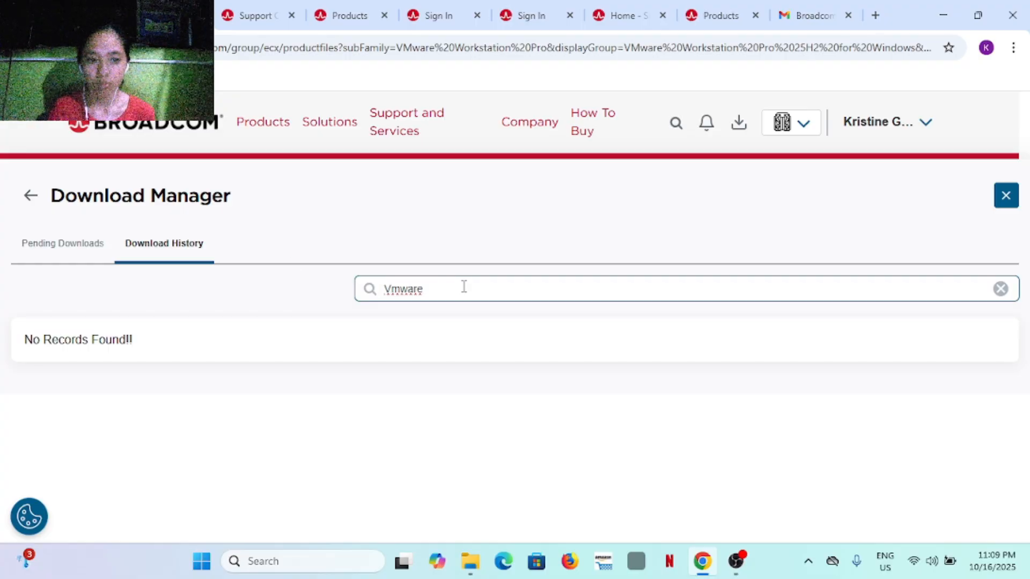
{"action": "left_click", "coordinate": [76, 243]}
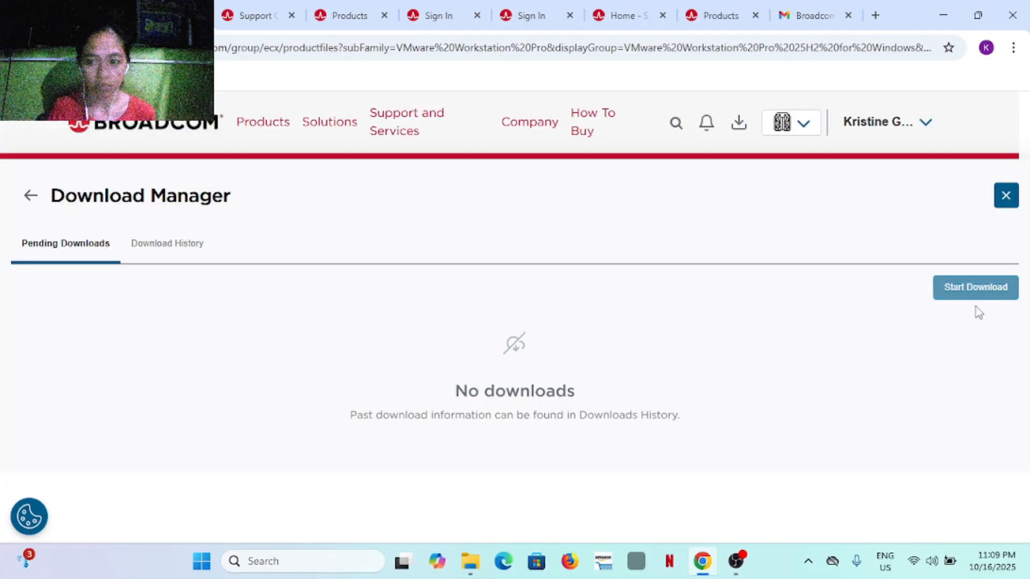
{"action": "left_click", "coordinate": [38, 200]}
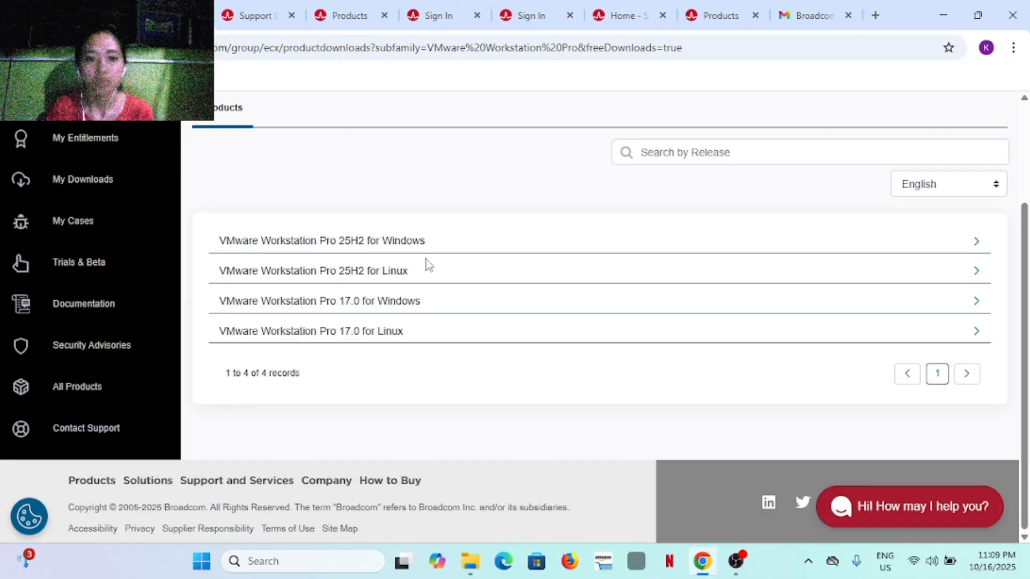
- Expand the Workstation Pro 25H2 for Windows release group
{"action": "scroll", "coordinate": [564, 319], "scroll_direction": "up", "scroll_amount": 1}
{"action": "scroll", "coordinate": [564, 319], "scroll_direction": "up", "scroll_amount": 1}
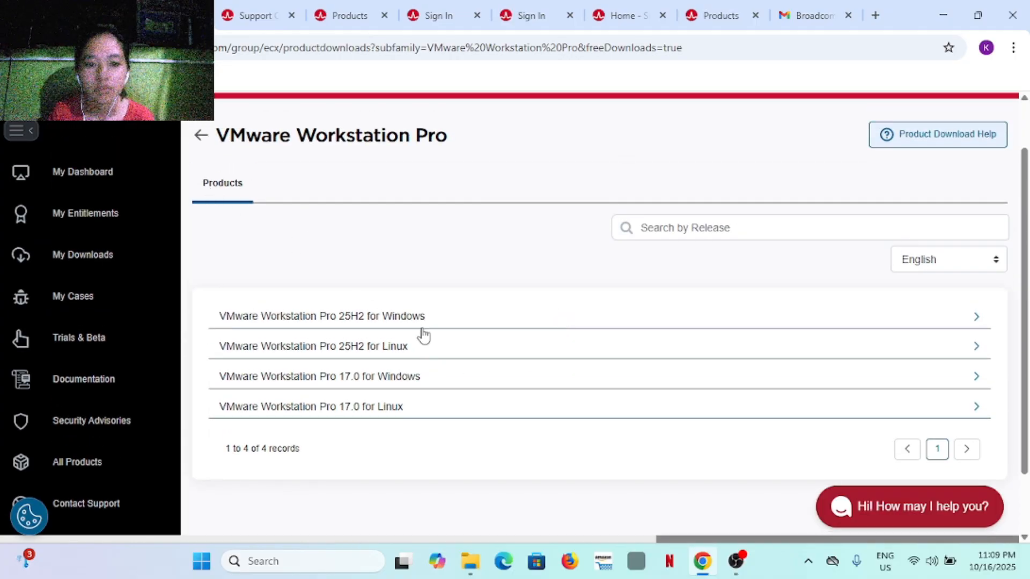
{"action": "left_click", "coordinate": [383, 317]}
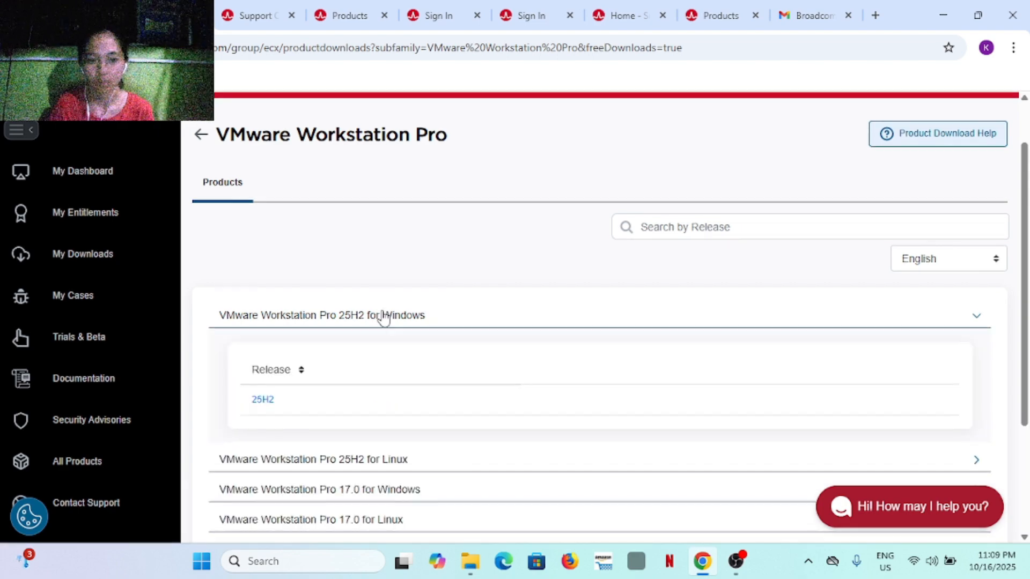
{"action": "scroll", "coordinate": [384, 317], "scroll_direction": "down", "scroll_amount": 3}
{"action": "scroll", "coordinate": [202, 194], "scroll_direction": "up", "scroll_amount": 4}
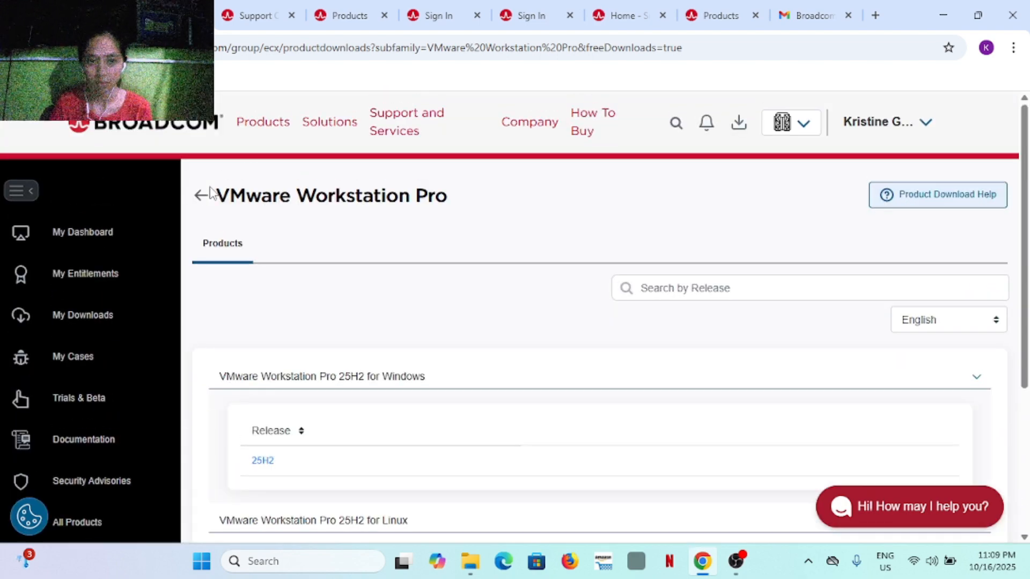
- Expand the 17.0 for Linux and 17.0 for Windows groups and open release 17.6.4
{"action": "scroll", "coordinate": [321, 275], "scroll_direction": "down", "scroll_amount": 4}
{"action": "scroll", "coordinate": [320, 274], "scroll_direction": "down", "scroll_amount": 1}
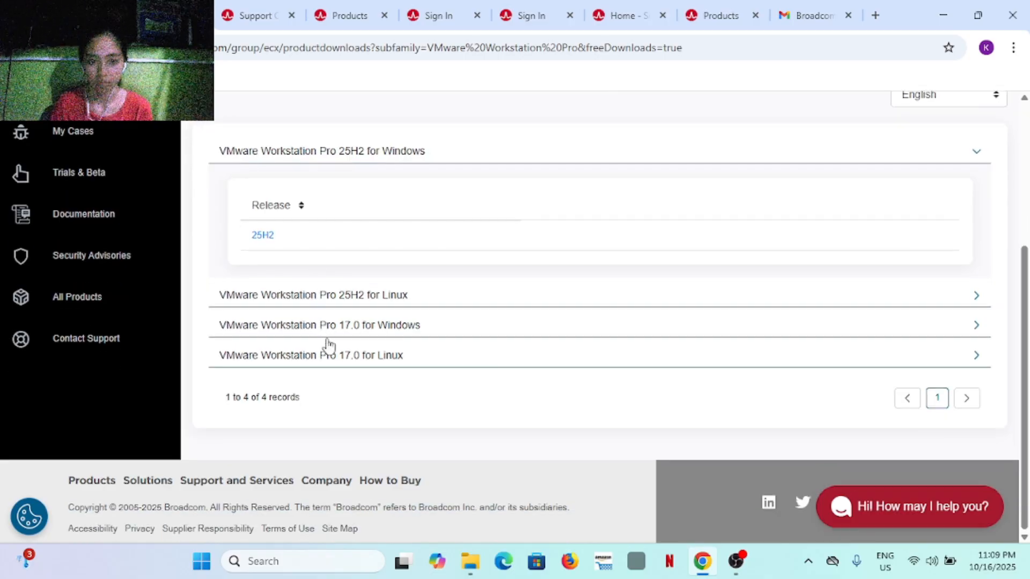
{"action": "left_click", "coordinate": [326, 356]}
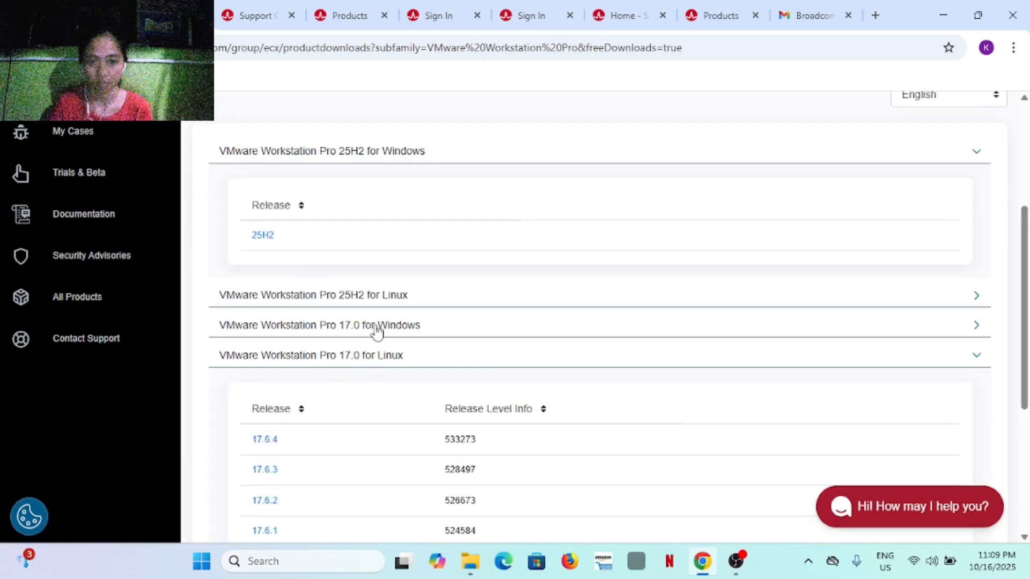
{"action": "left_click", "coordinate": [375, 326]}
{"action": "scroll", "coordinate": [395, 356], "scroll_direction": "down", "scroll_amount": 3}
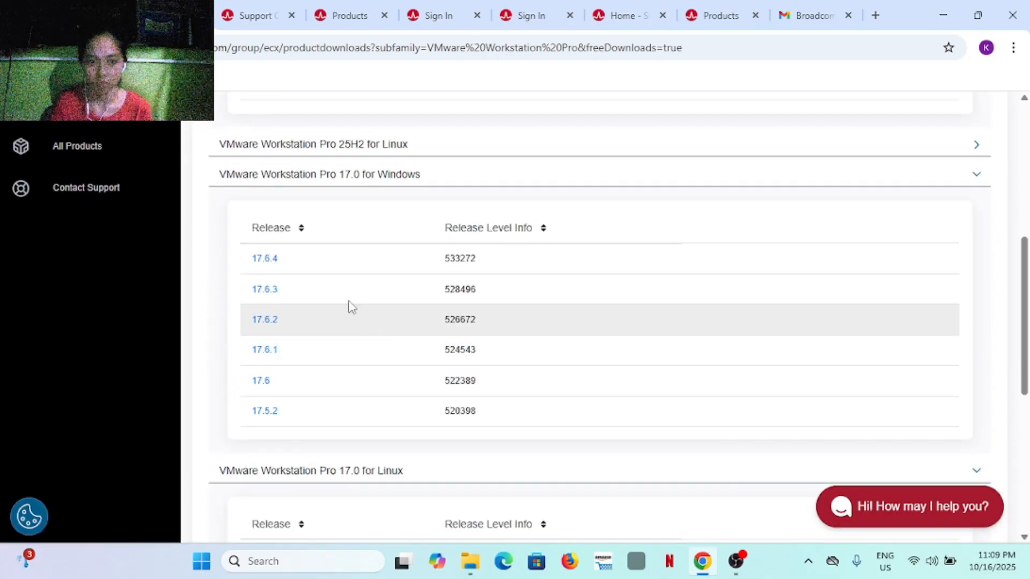
{"action": "left_click", "coordinate": [277, 266]}
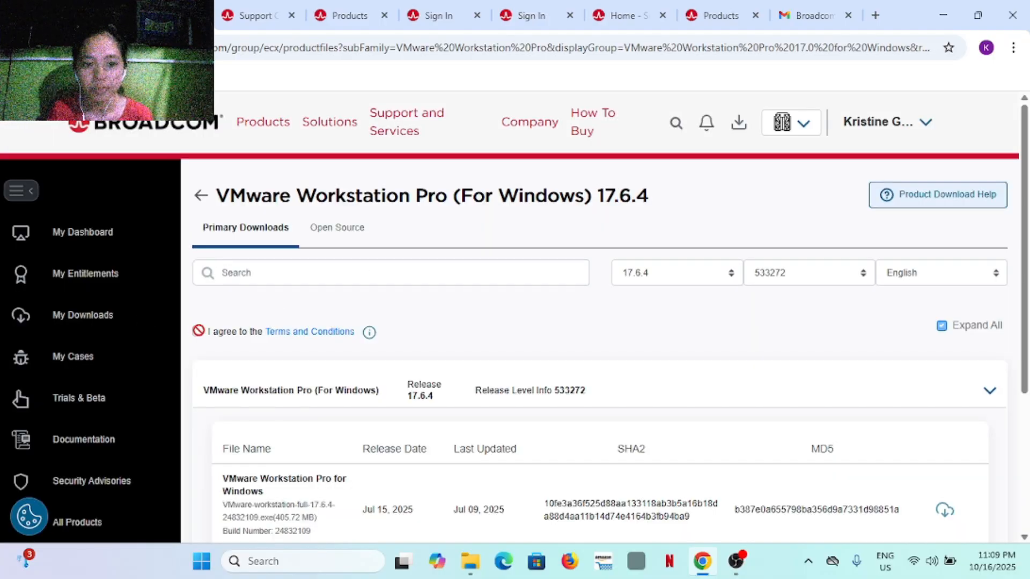
- Leave the 17.6.4 file page for My Dashboard, minimizing the OBS recorder along the way
{"action": "scroll", "coordinate": [345, 340], "scroll_direction": "down", "scroll_amount": 2}
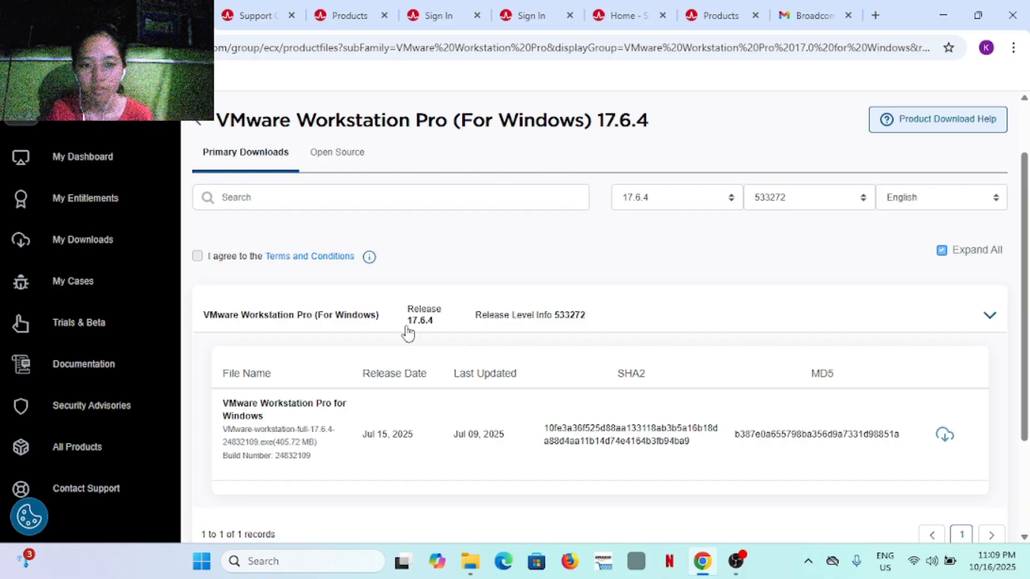
{"action": "scroll", "coordinate": [408, 333], "scroll_direction": "up", "scroll_amount": 2}
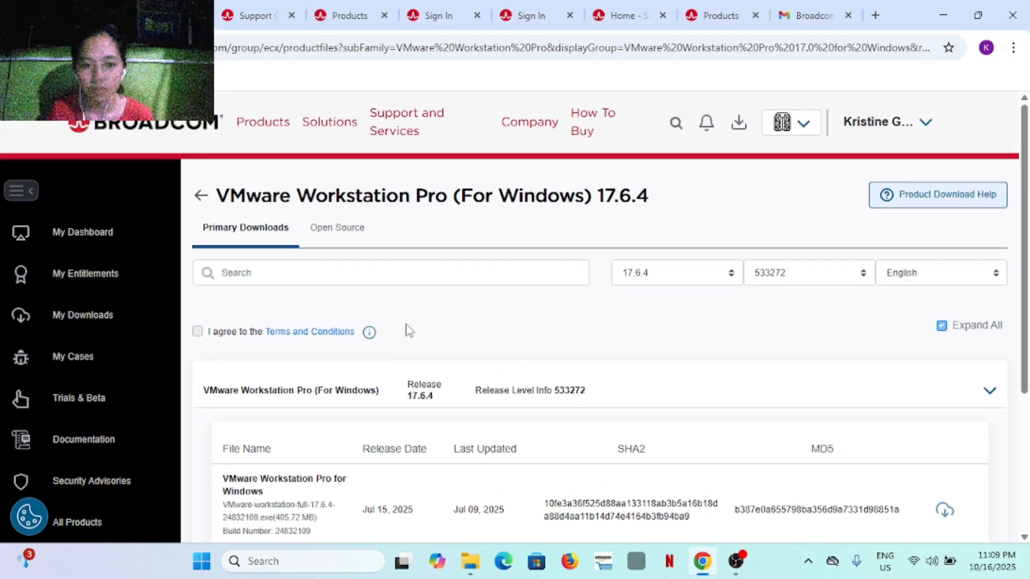
{"action": "left_click", "coordinate": [202, 198]}
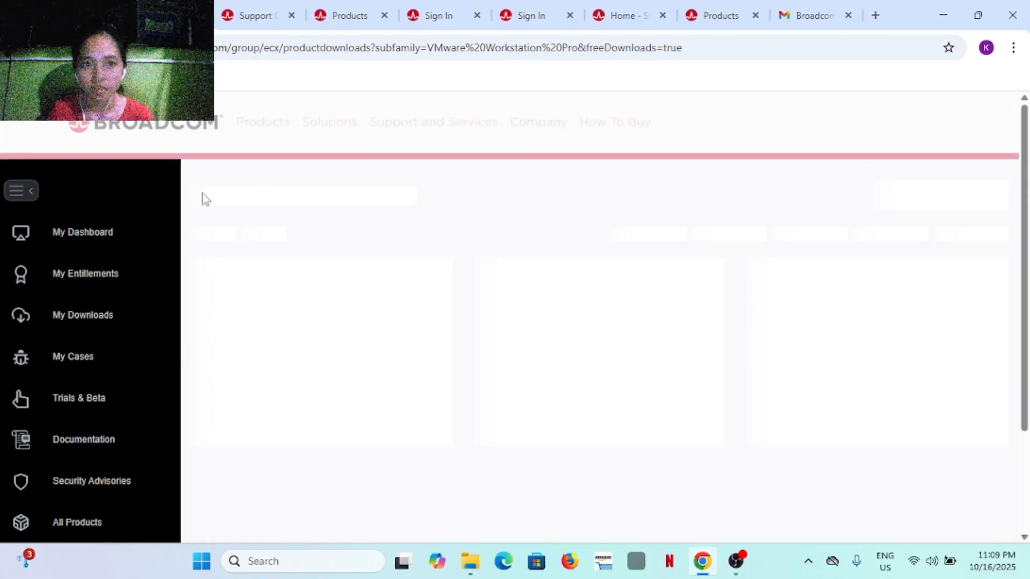
{"action": "left_click", "coordinate": [735, 564]}
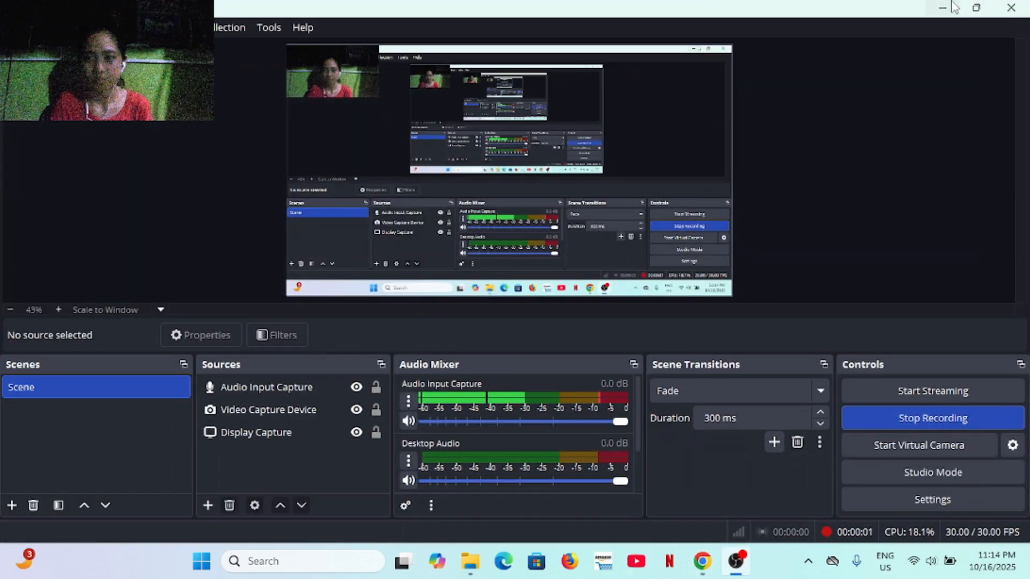
{"action": "left_click", "coordinate": [942, 8]}
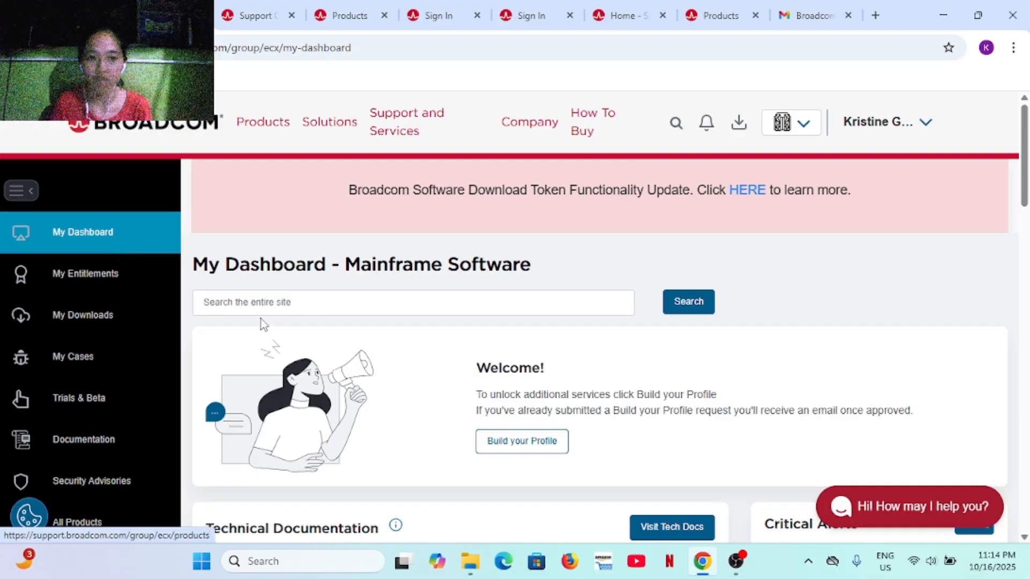
- Search the site for 'VMware Workstation' and choose the 'VMware Workstation Pro' suggestion
{"action": "left_click", "coordinate": [363, 312]}
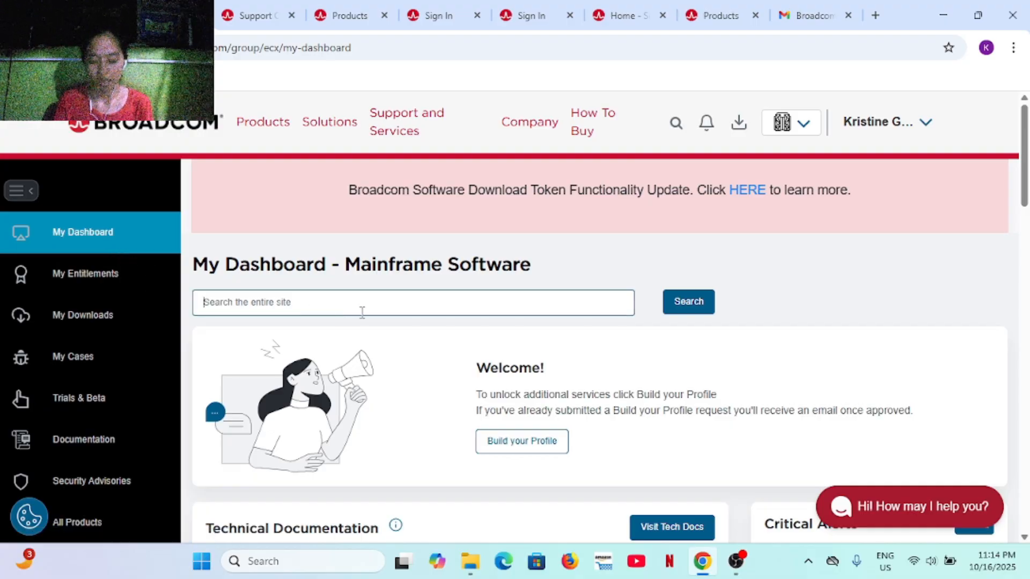
{"action": "type", "text": "VM"}
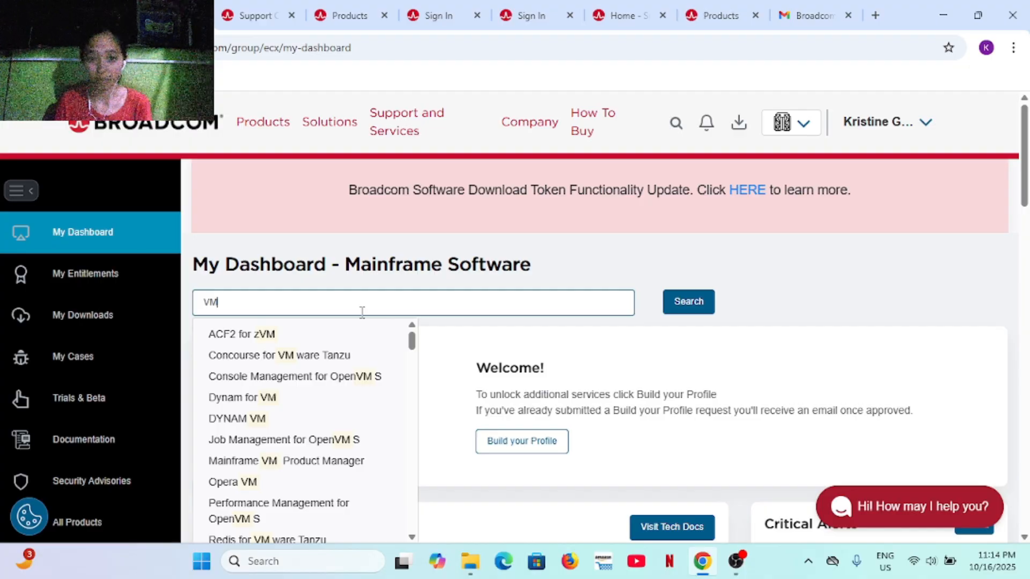
{"action": "type", "text": "ware"}
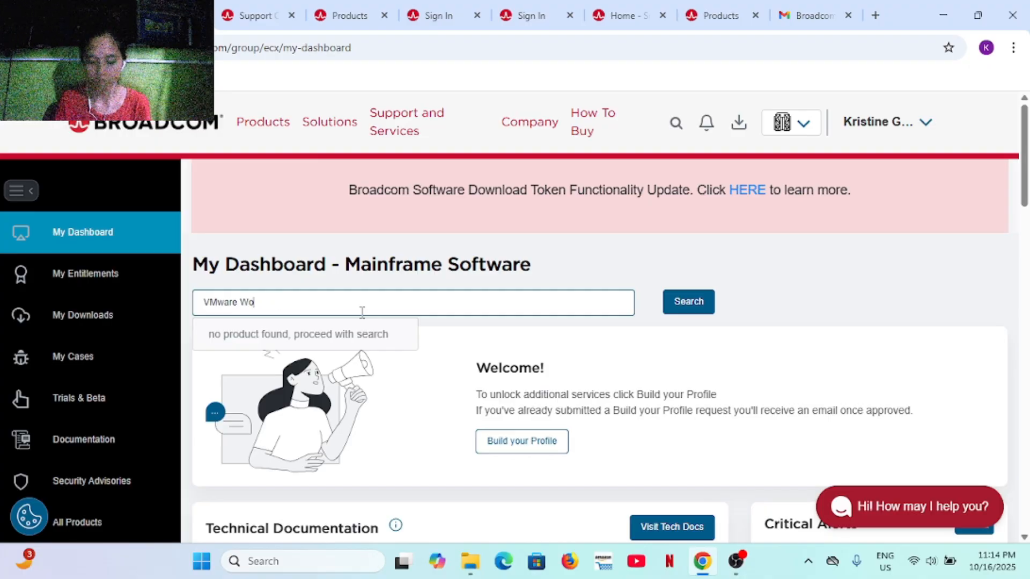
{"action": "type", "text": "Workstatio"}
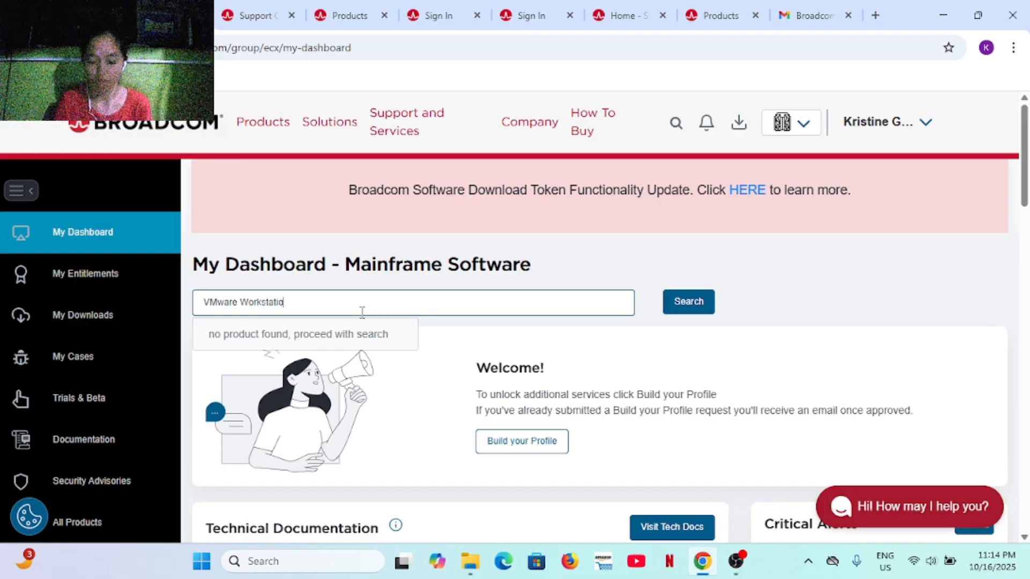
{"action": "type", "text": "n"}
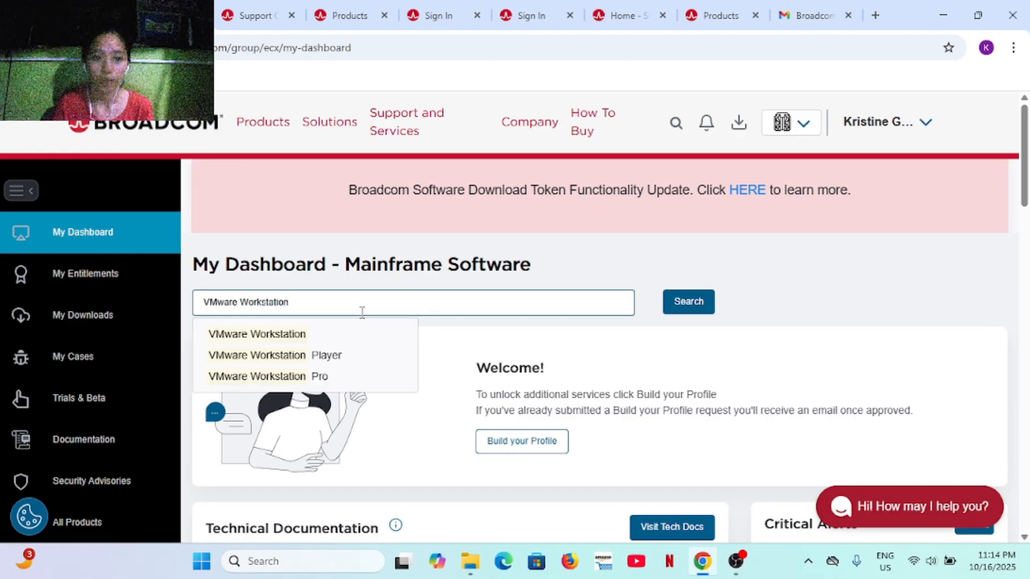
{"action": "left_click", "coordinate": [336, 377]}
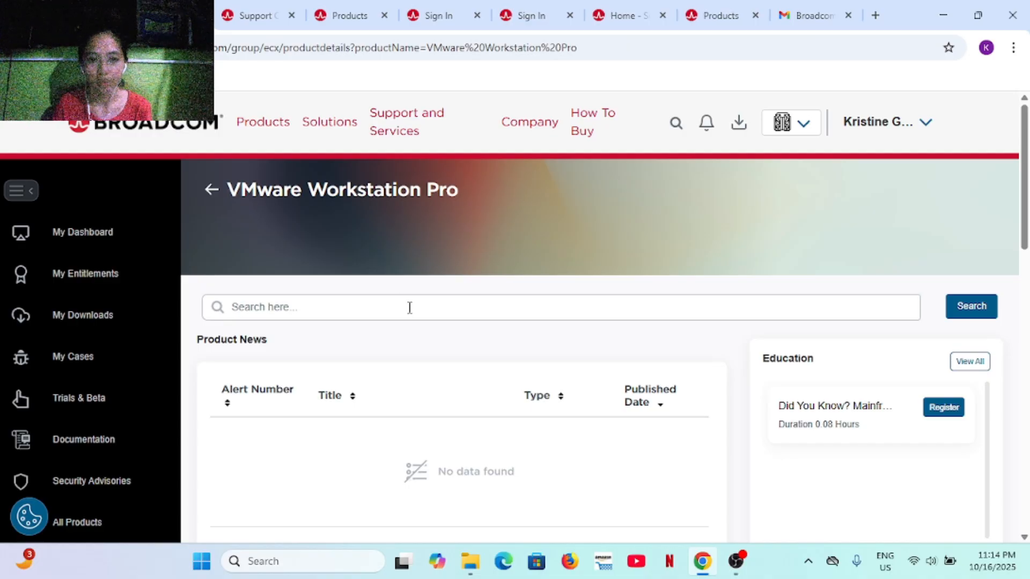
- Scroll through Product News, Knowledge Base Articles and Community Posts on the Workstation Pro page
{"action": "scroll", "coordinate": [409, 307], "scroll_direction": "down", "scroll_amount": 3}
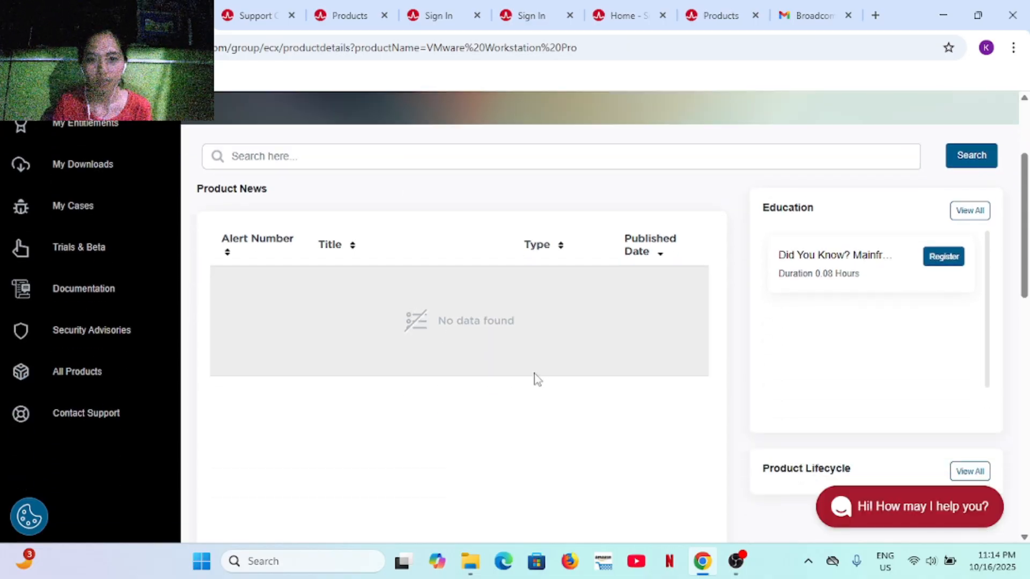
{"action": "scroll", "coordinate": [464, 409], "scroll_direction": "down", "scroll_amount": 12}
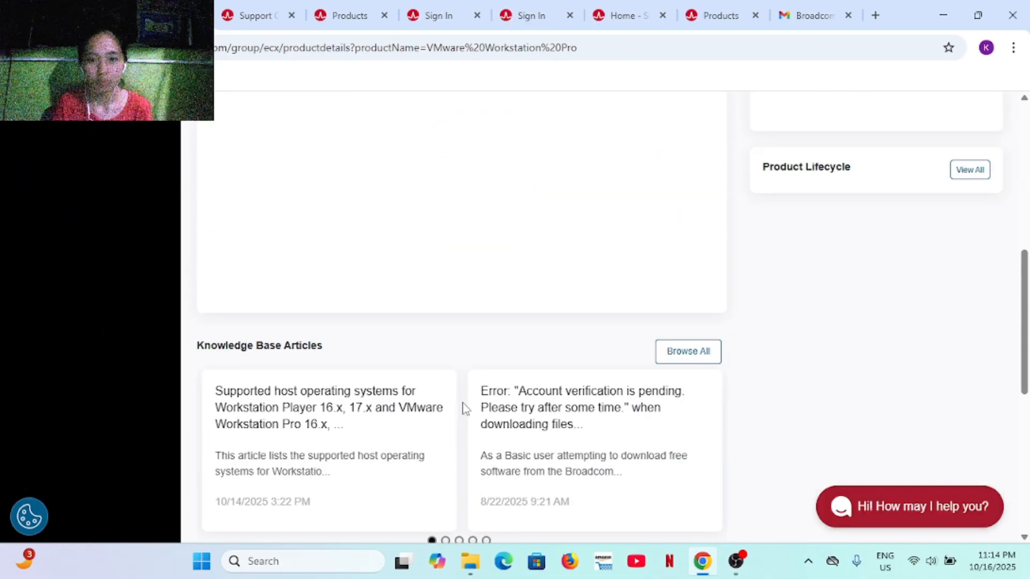
{"action": "scroll", "coordinate": [494, 435], "scroll_direction": "down", "scroll_amount": 2}
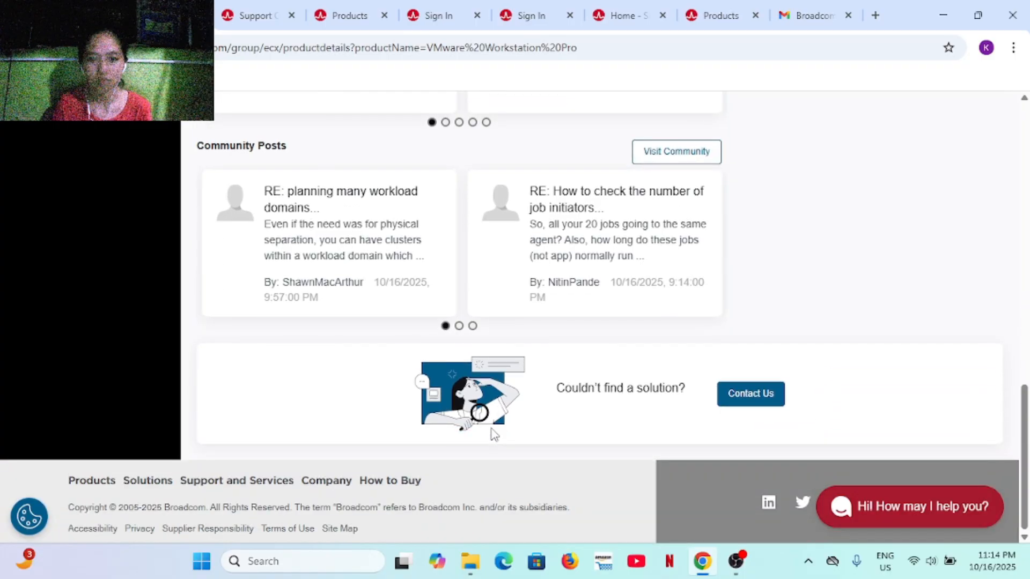
{"action": "scroll", "coordinate": [494, 435], "scroll_direction": "up", "scroll_amount": 16}
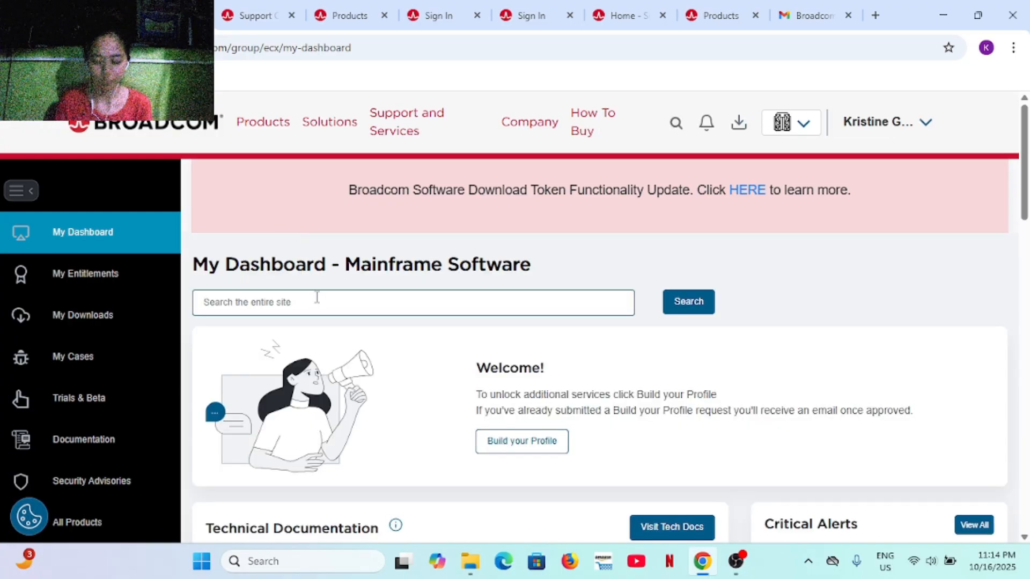
- Enter 'VMware Workstation' in the dashboard search box, removing a stray space, and pick its suggestion
{"action": "type", "text": "V"}
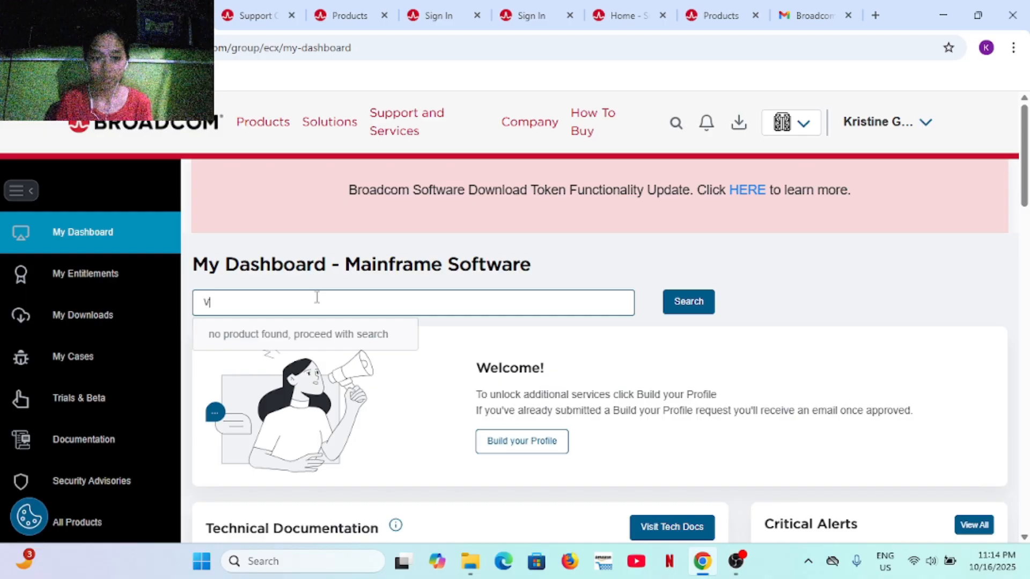
{"action": "type", "text": "M"}
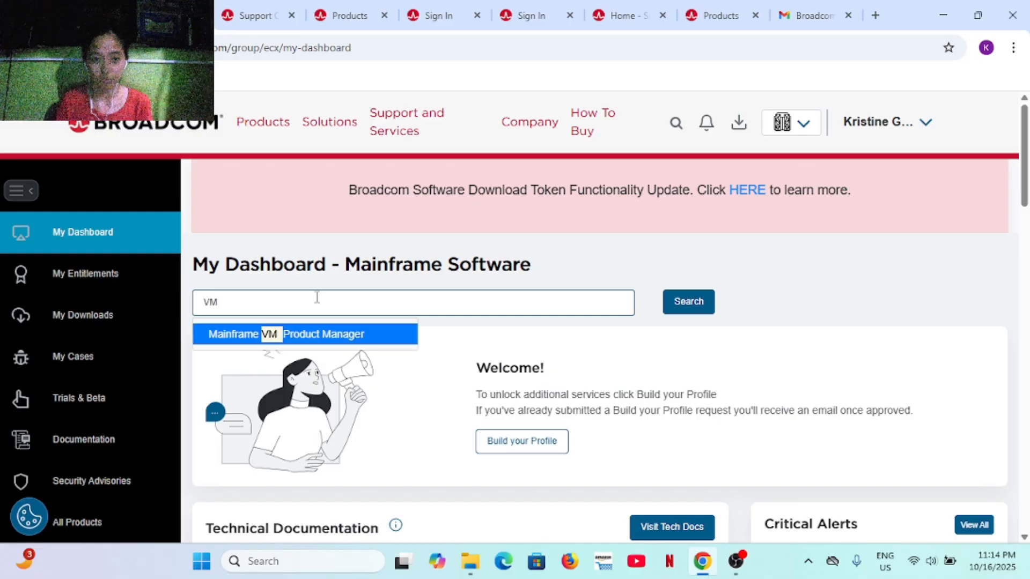
{"action": "key", "text": "BackSpace"}
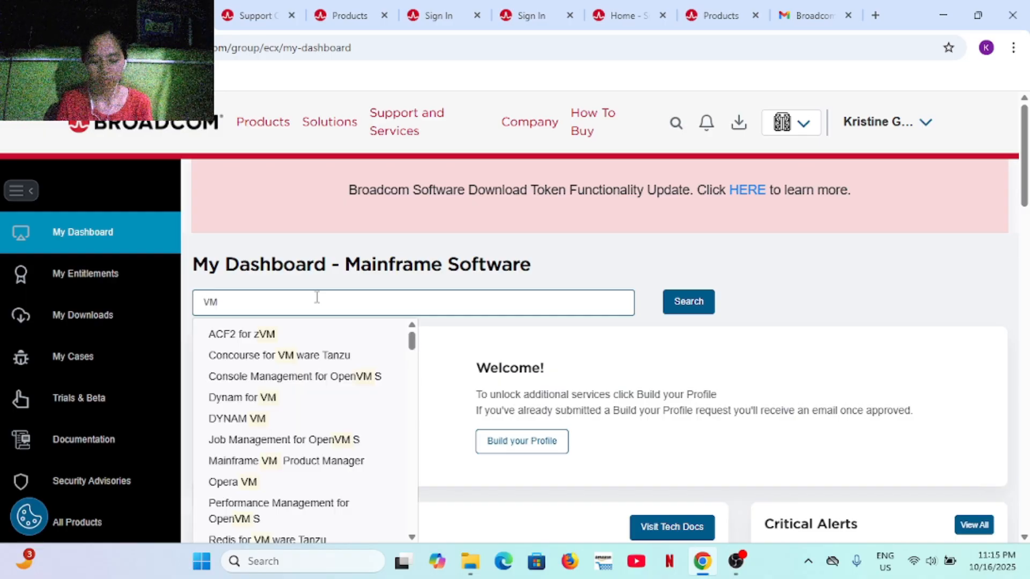
{"action": "type", "text": "wa"}
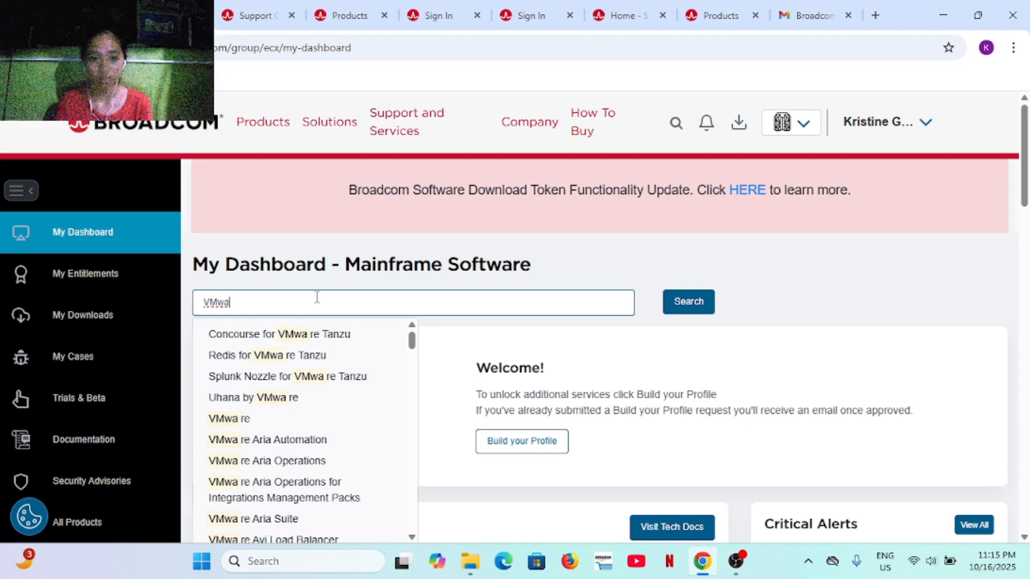
{"action": "type", "text": "re"}
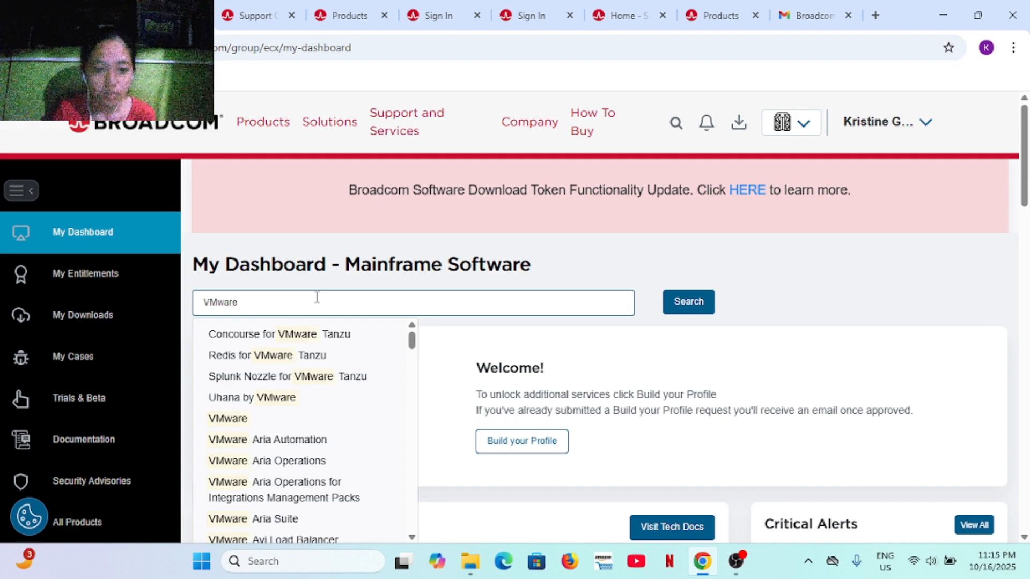
{"action": "type", "text": " Wor"}
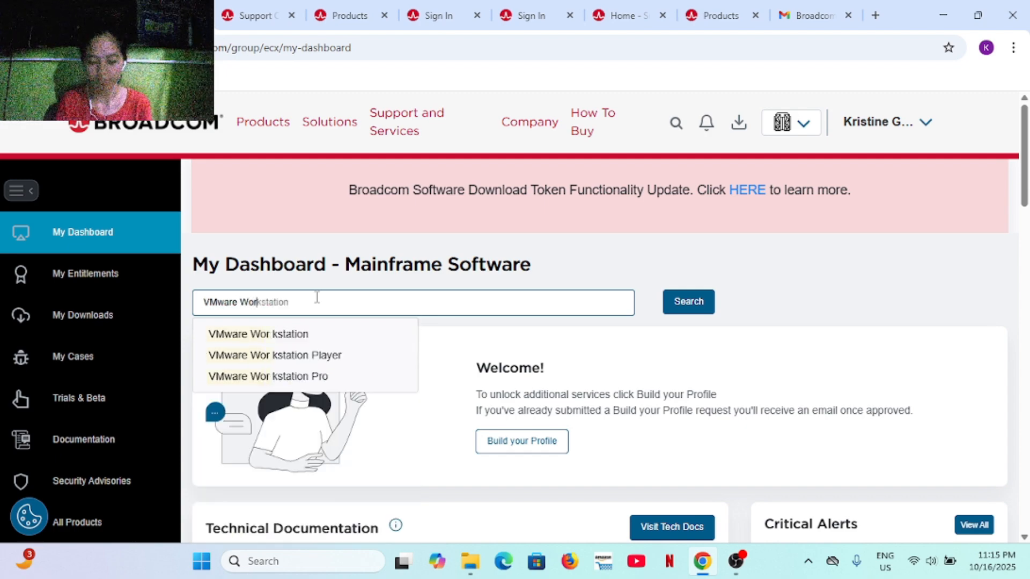
{"action": "type", "text": "kstat"}
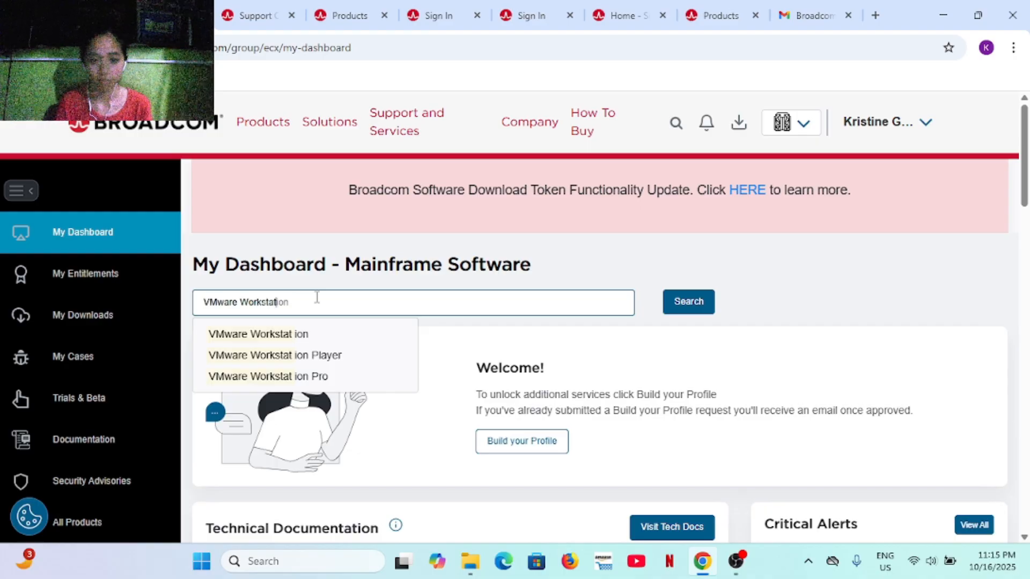
{"action": "type", "text": "ion"}
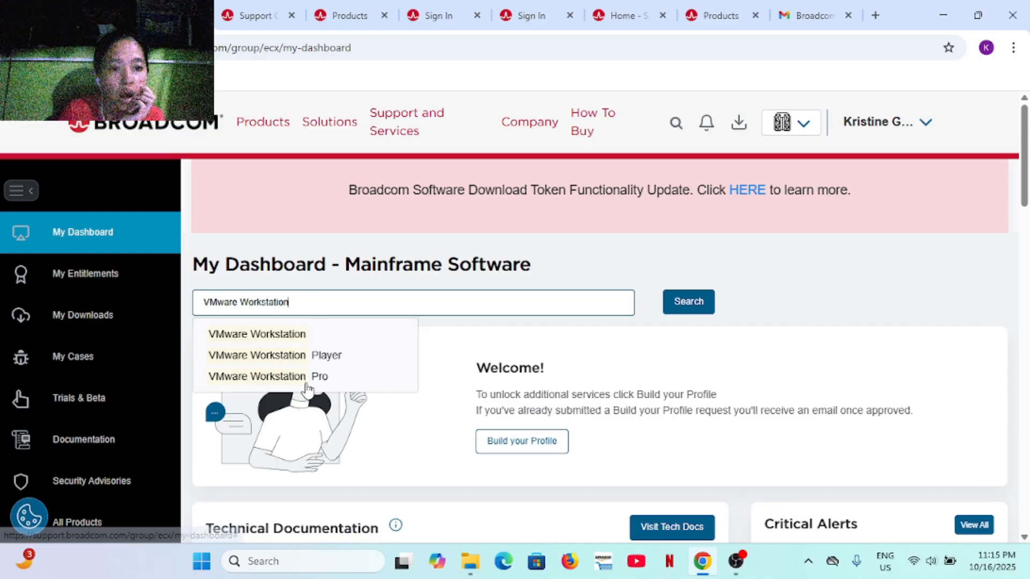
{"action": "left_click", "coordinate": [317, 337]}
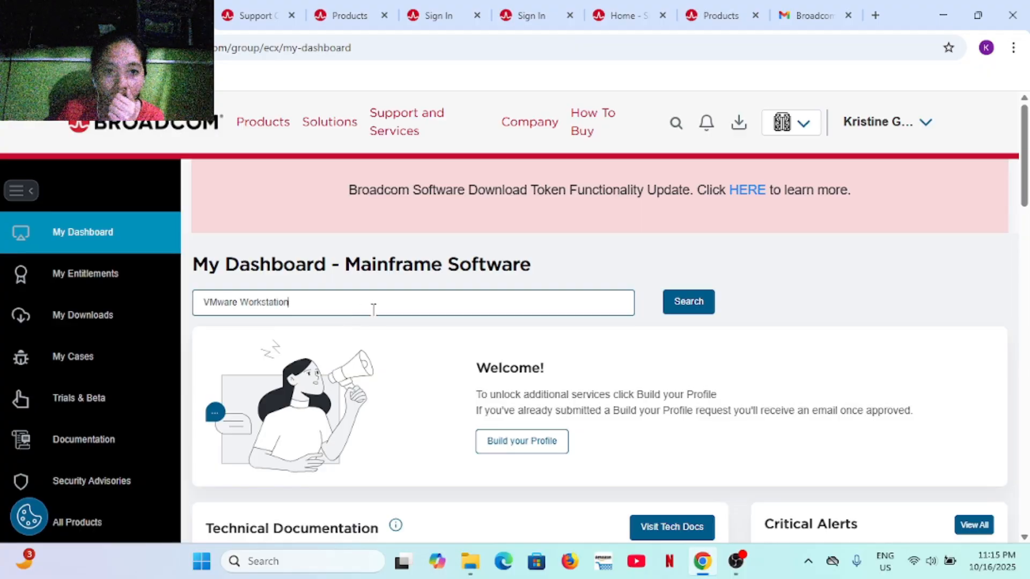
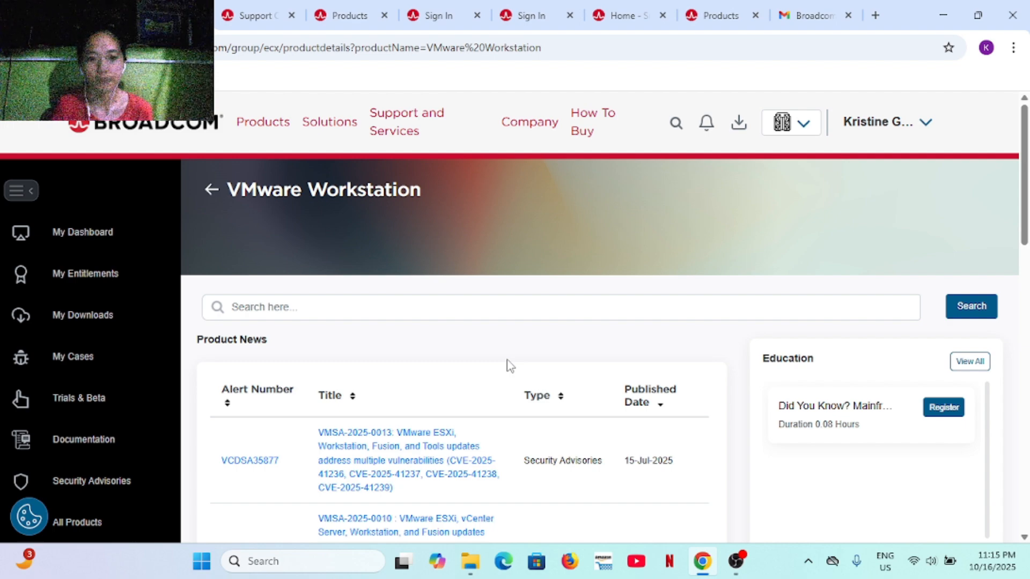
- Open the VMSA-2025-0013 advisory and read down to References with the Workstation 17.6.4 download links
{"action": "scroll", "coordinate": [510, 366], "scroll_direction": "down", "scroll_amount": 3}
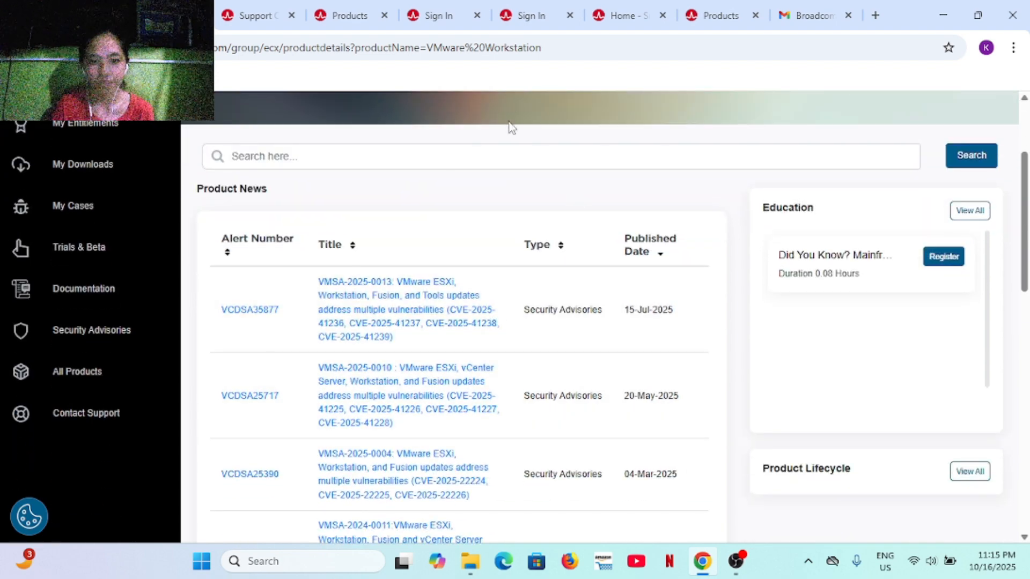
{"action": "left_click", "coordinate": [387, 303]}
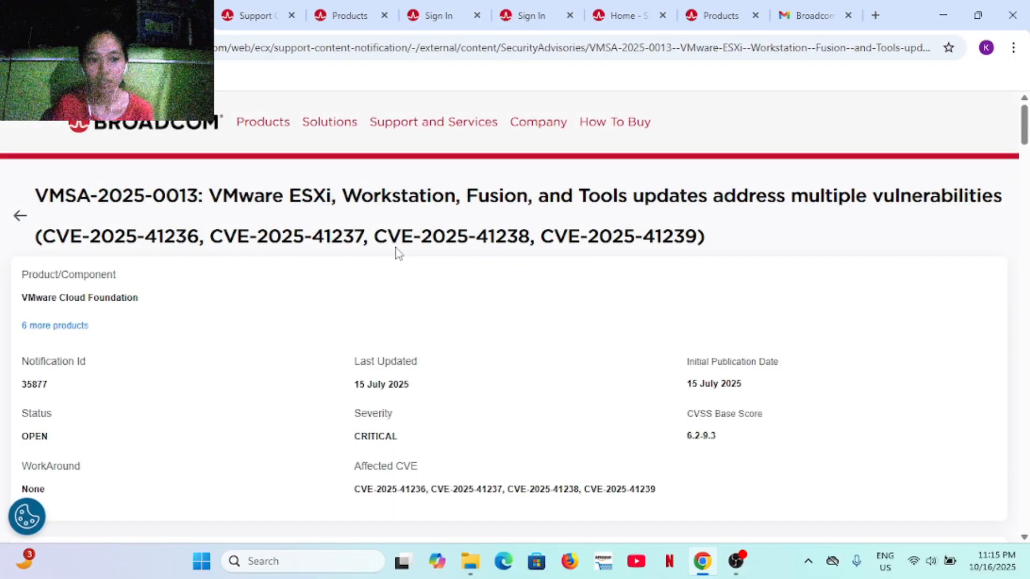
{"action": "scroll", "coordinate": [499, 286], "scroll_direction": "down", "scroll_amount": 4}
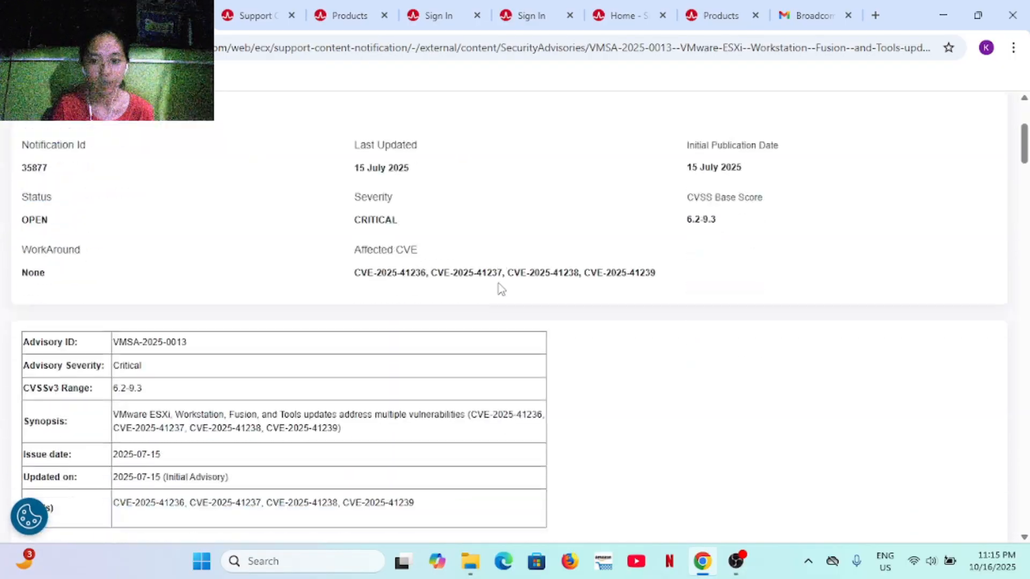
{"action": "scroll", "coordinate": [499, 286], "scroll_direction": "up", "scroll_amount": 3}
{"action": "scroll", "coordinate": [499, 285], "scroll_direction": "down", "scroll_amount": 12}
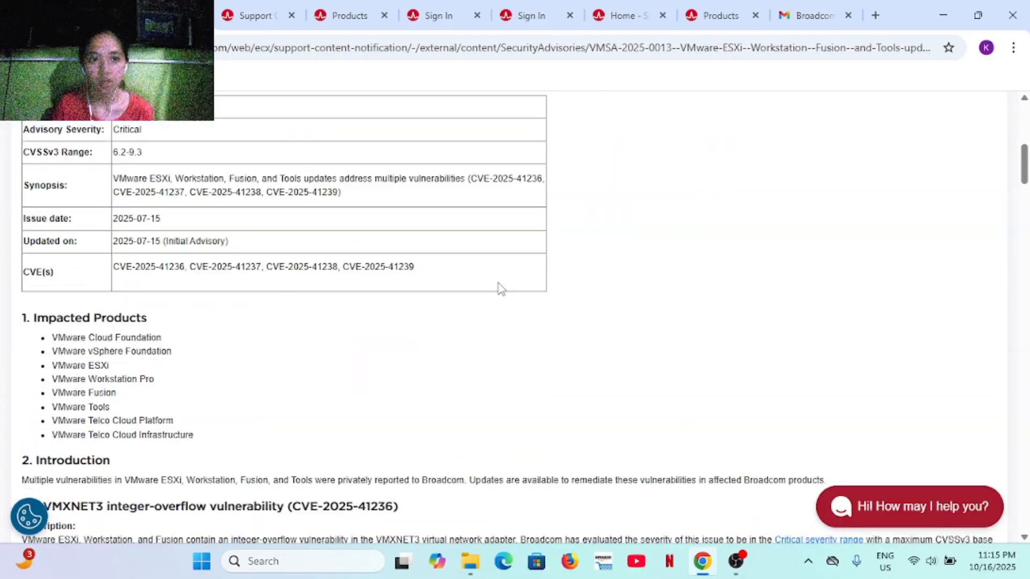
{"action": "scroll", "coordinate": [497, 283], "scroll_direction": "down", "scroll_amount": 7}
{"action": "scroll", "coordinate": [497, 283], "scroll_direction": "up", "scroll_amount": 20}
{"action": "scroll", "coordinate": [497, 283], "scroll_direction": "down", "scroll_amount": 17}
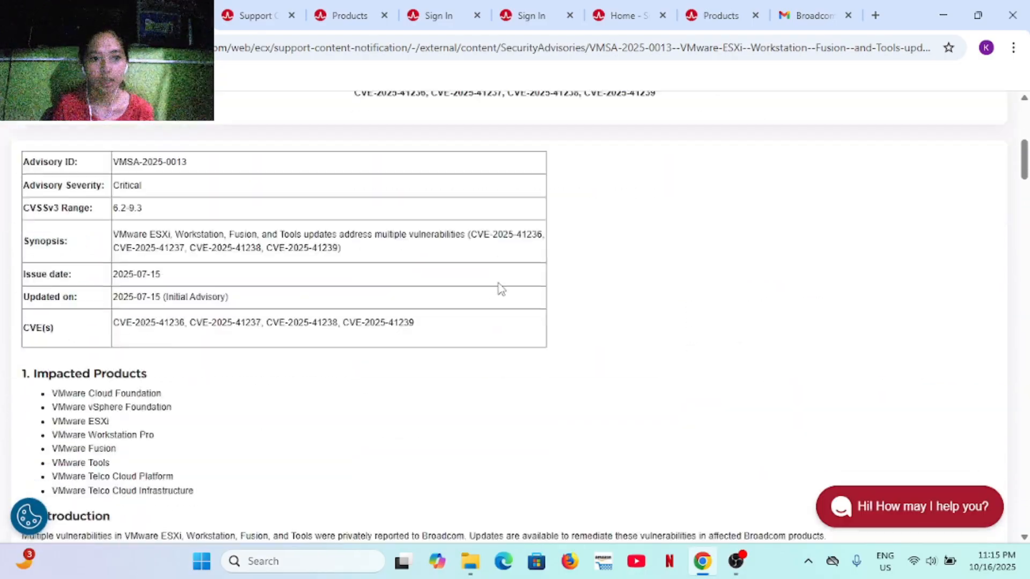
{"action": "scroll", "coordinate": [498, 284], "scroll_direction": "down", "scroll_amount": 7}
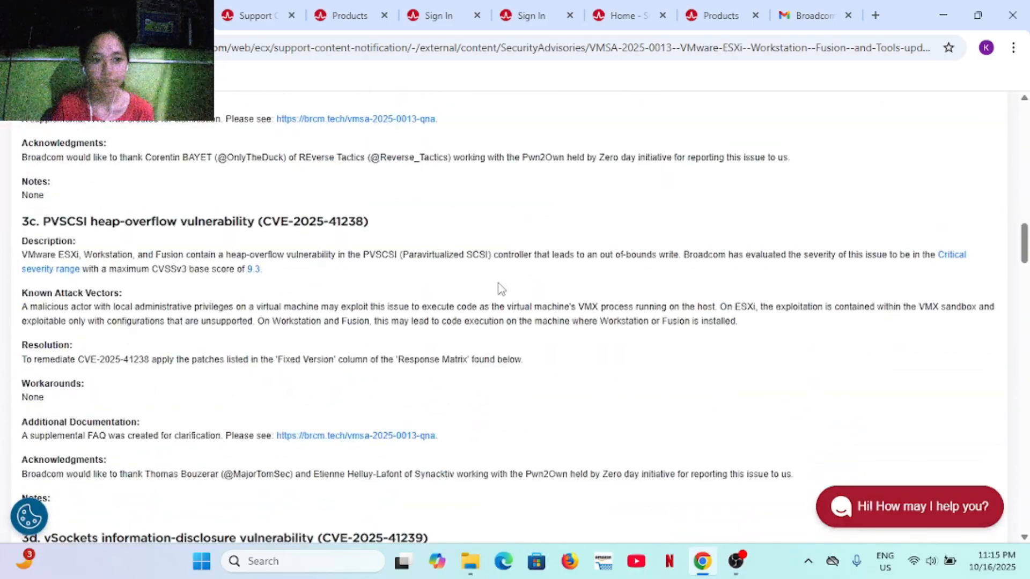
{"action": "scroll", "coordinate": [498, 283], "scroll_direction": "down", "scroll_amount": 8}
{"action": "scroll", "coordinate": [498, 283], "scroll_direction": "down", "scroll_amount": 20}
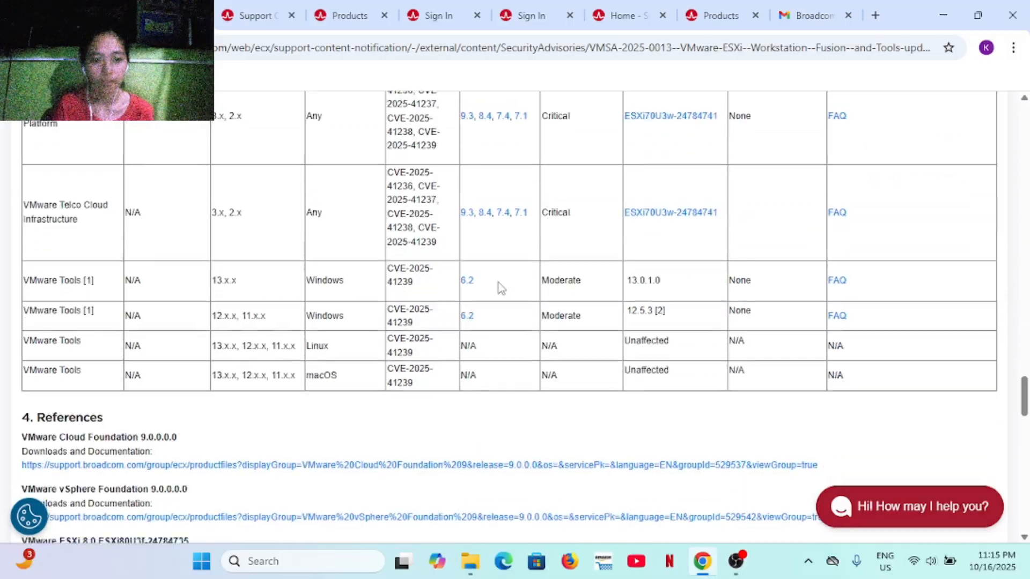
{"action": "scroll", "coordinate": [501, 288], "scroll_direction": "up", "scroll_amount": 7}
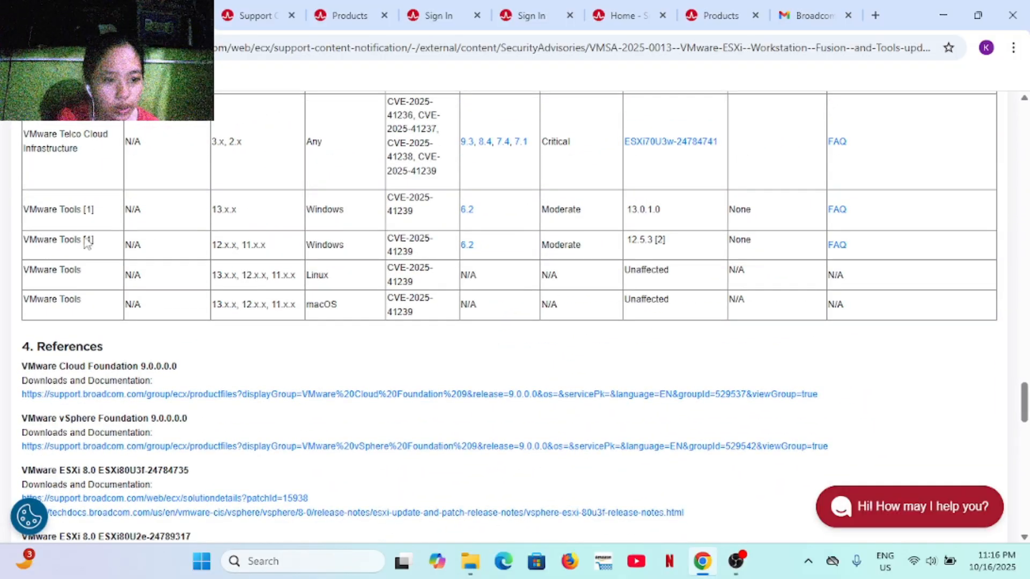
{"action": "scroll", "coordinate": [155, 336], "scroll_direction": "down", "scroll_amount": 20}
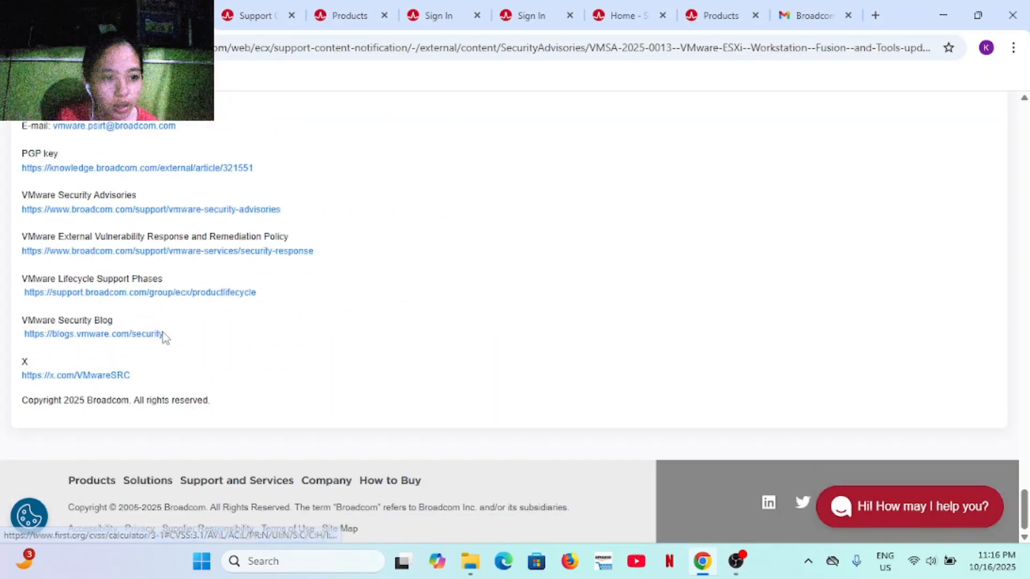
{"action": "scroll", "coordinate": [175, 349], "scroll_direction": "up", "scroll_amount": 10}
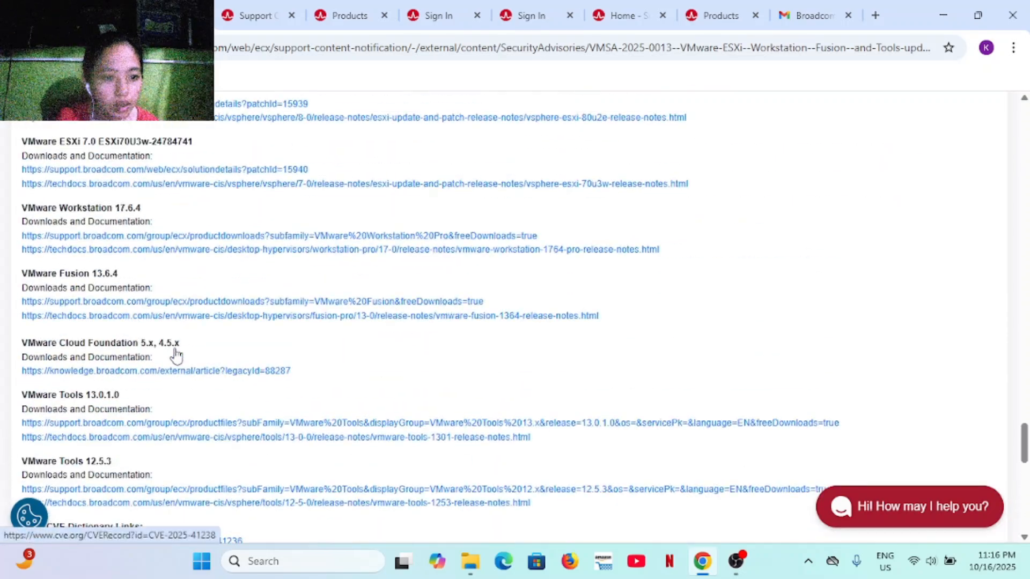
{"action": "scroll", "coordinate": [175, 351], "scroll_direction": "up", "scroll_amount": 3}
{"action": "scroll", "coordinate": [175, 351], "scroll_direction": "up", "scroll_amount": 3}
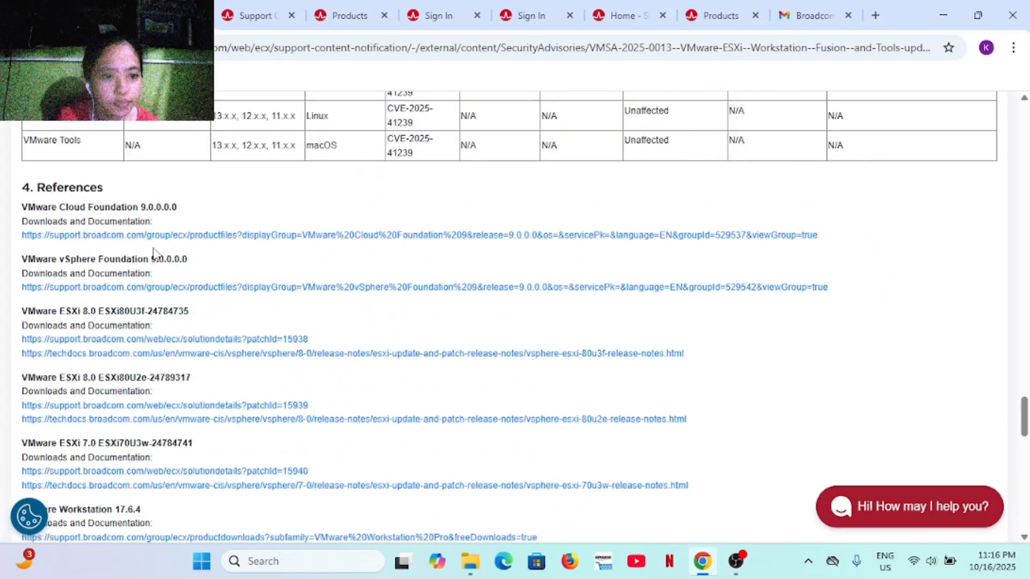
{"action": "scroll", "coordinate": [155, 253], "scroll_direction": "down", "scroll_amount": 10}
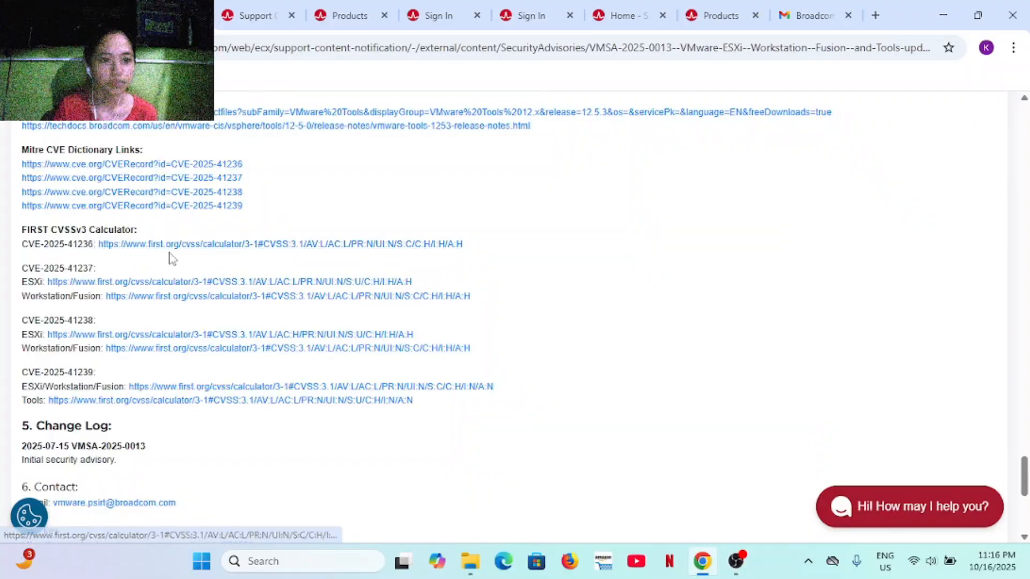
{"action": "scroll", "coordinate": [170, 257], "scroll_direction": "up", "scroll_amount": 3}
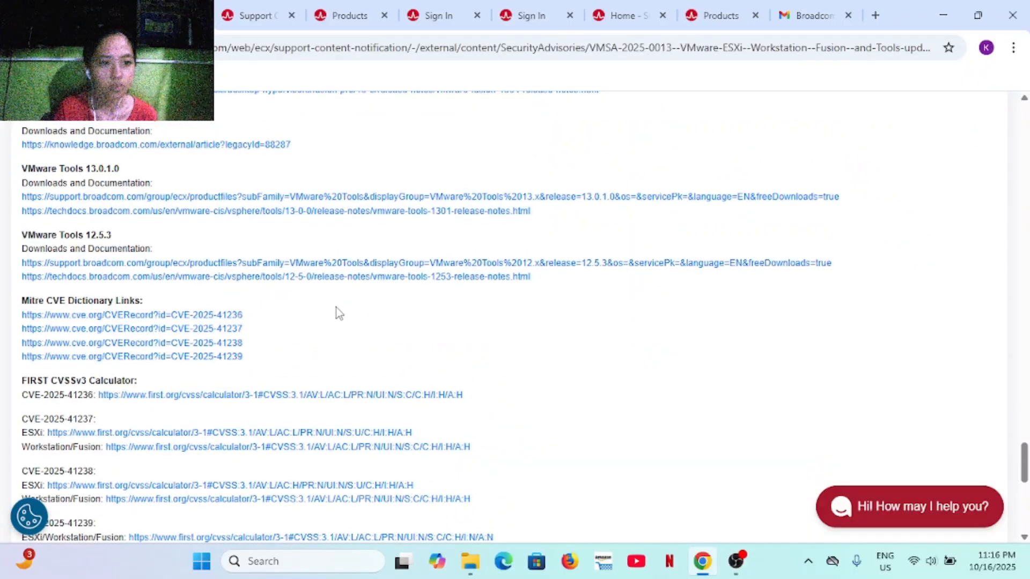
{"action": "scroll", "coordinate": [317, 314], "scroll_direction": "down", "scroll_amount": 6}
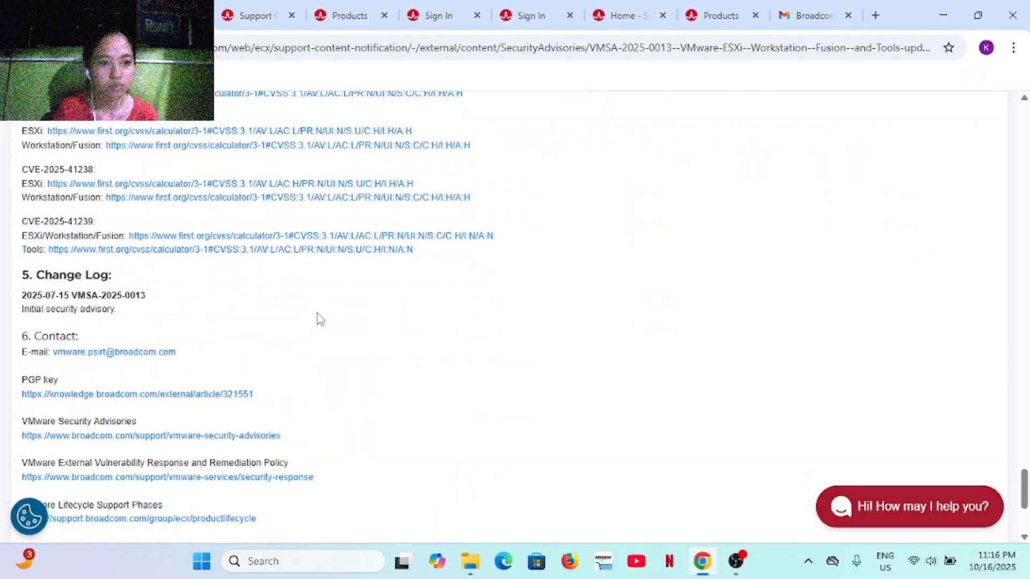
{"action": "scroll", "coordinate": [317, 314], "scroll_direction": "down", "scroll_amount": 4}
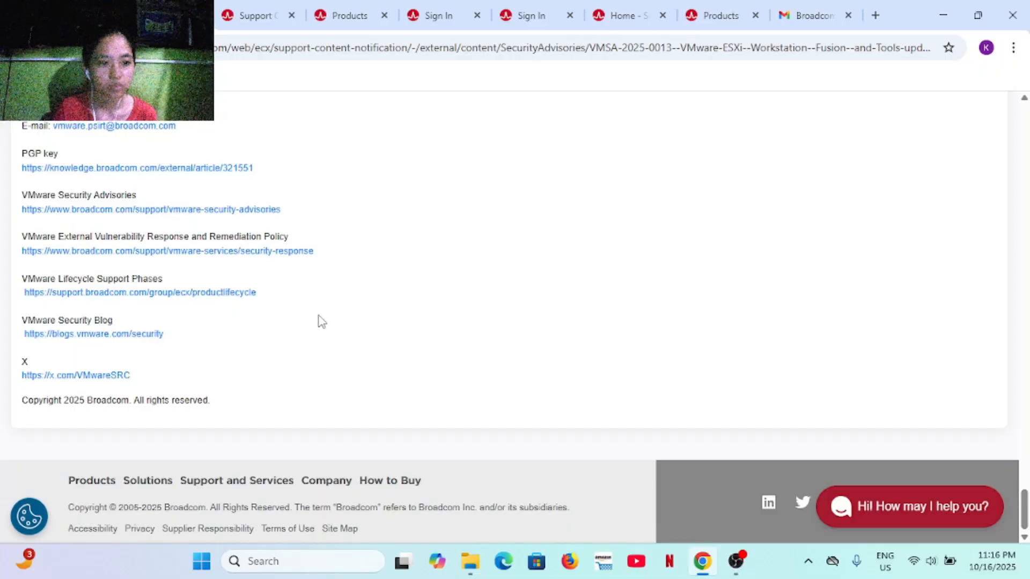
{"action": "scroll", "coordinate": [321, 321], "scroll_direction": "up", "scroll_amount": 9}
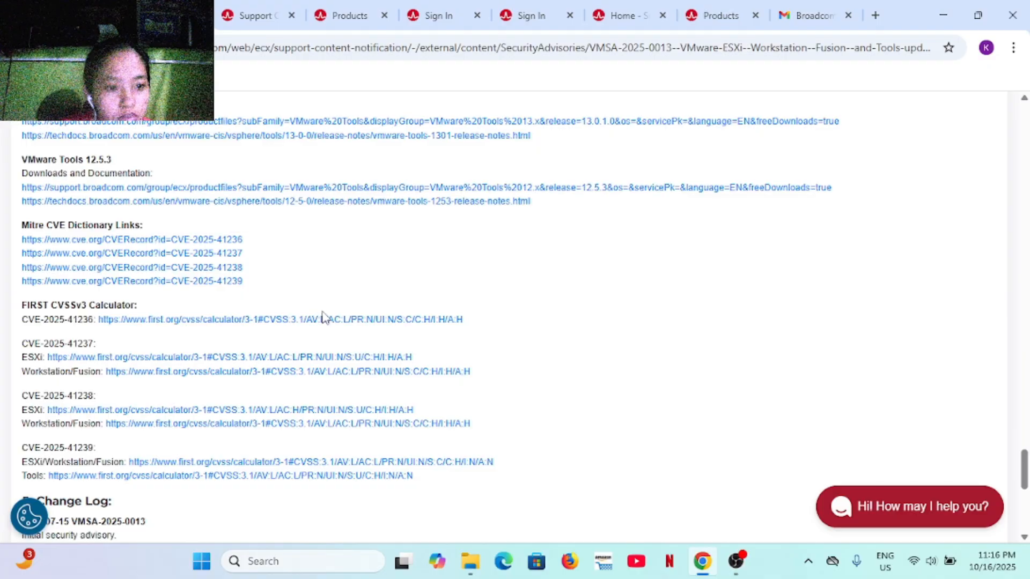
{"action": "scroll", "coordinate": [338, 349], "scroll_direction": "up", "scroll_amount": 2}
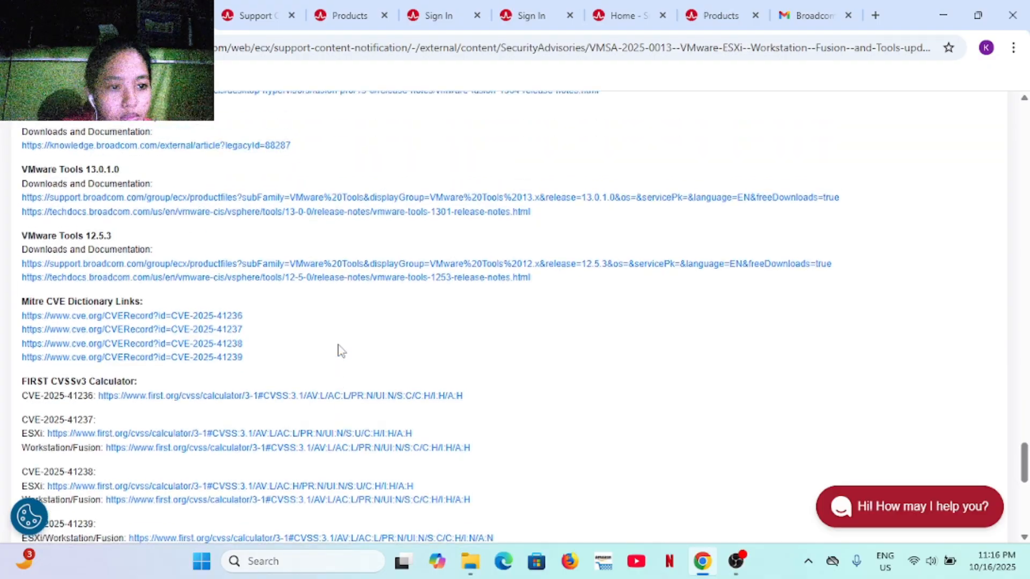
{"action": "scroll", "coordinate": [339, 351], "scroll_direction": "up", "scroll_amount": 2}
{"action": "scroll", "coordinate": [339, 352], "scroll_direction": "up", "scroll_amount": 15}
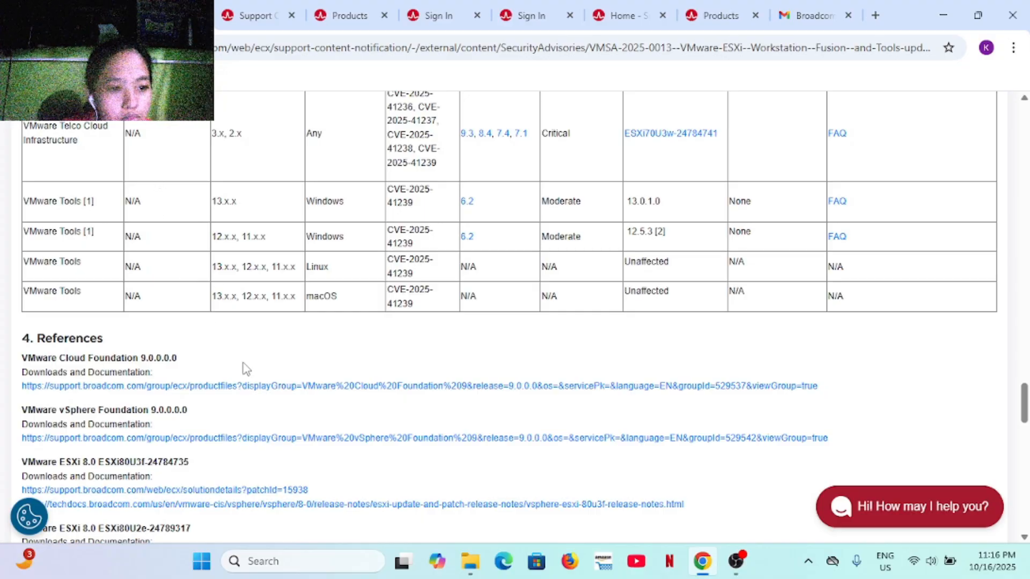
{"action": "scroll", "coordinate": [250, 351], "scroll_direction": "up", "scroll_amount": 6}
{"action": "scroll", "coordinate": [252, 351], "scroll_direction": "up", "scroll_amount": 15}
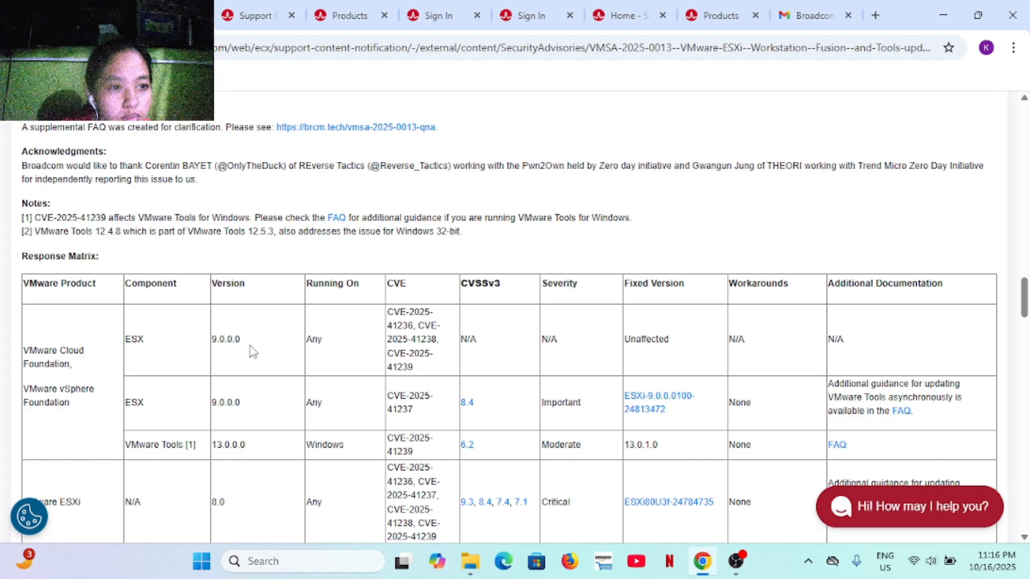
{"action": "scroll", "coordinate": [252, 351], "scroll_direction": "up", "scroll_amount": 8}
{"action": "scroll", "coordinate": [241, 343], "scroll_direction": "down", "scroll_amount": 15}
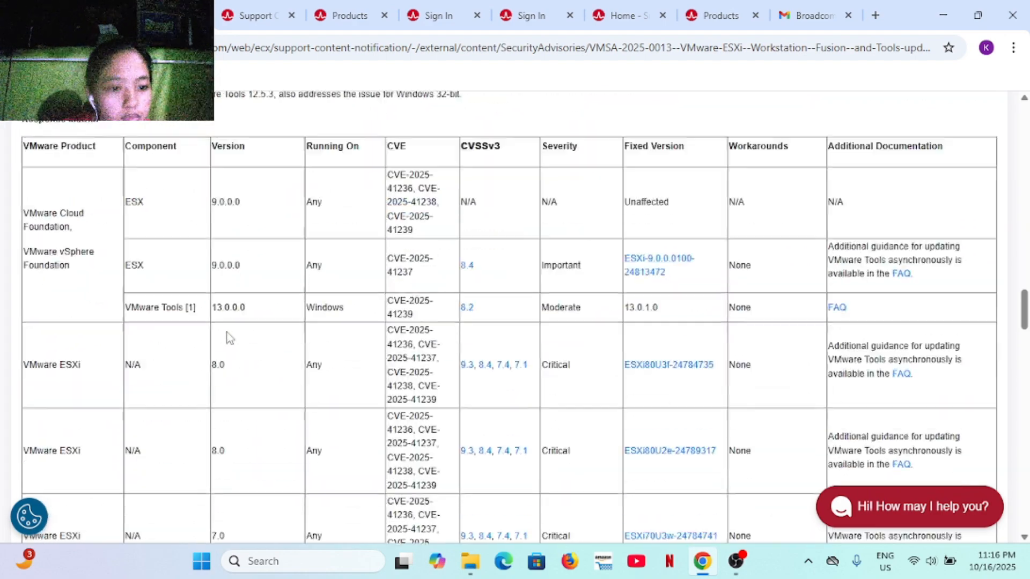
{"action": "scroll", "coordinate": [226, 327], "scroll_direction": "down", "scroll_amount": 15}
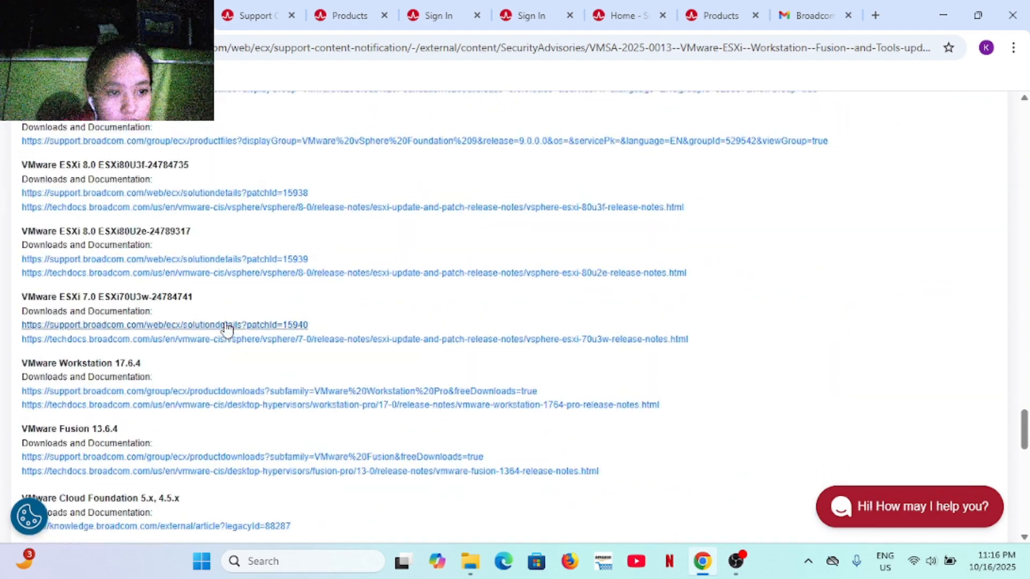
{"action": "scroll", "coordinate": [166, 180], "scroll_direction": "up", "scroll_amount": 1}
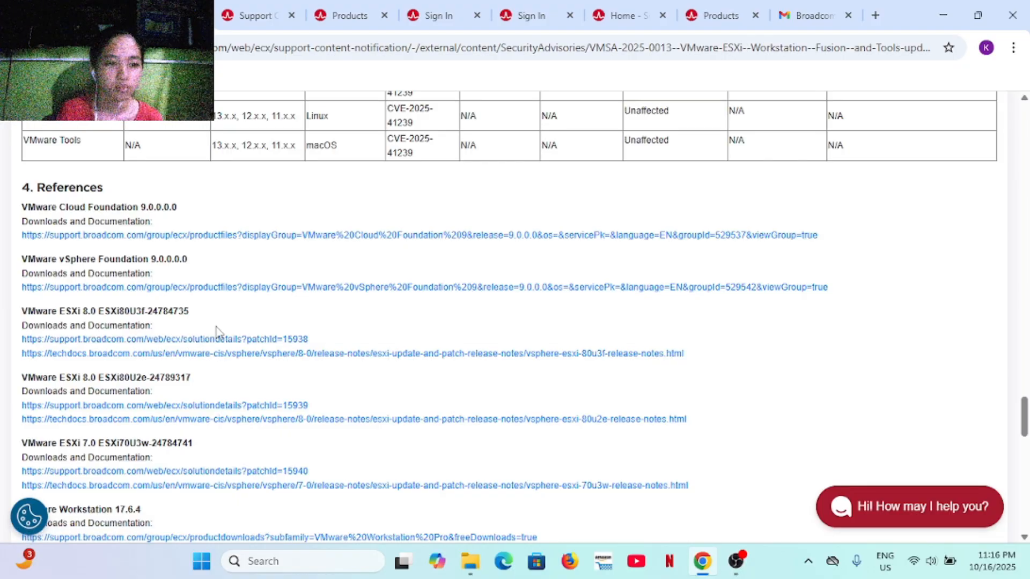
{"action": "scroll", "coordinate": [217, 332], "scroll_direction": "down", "scroll_amount": 3}
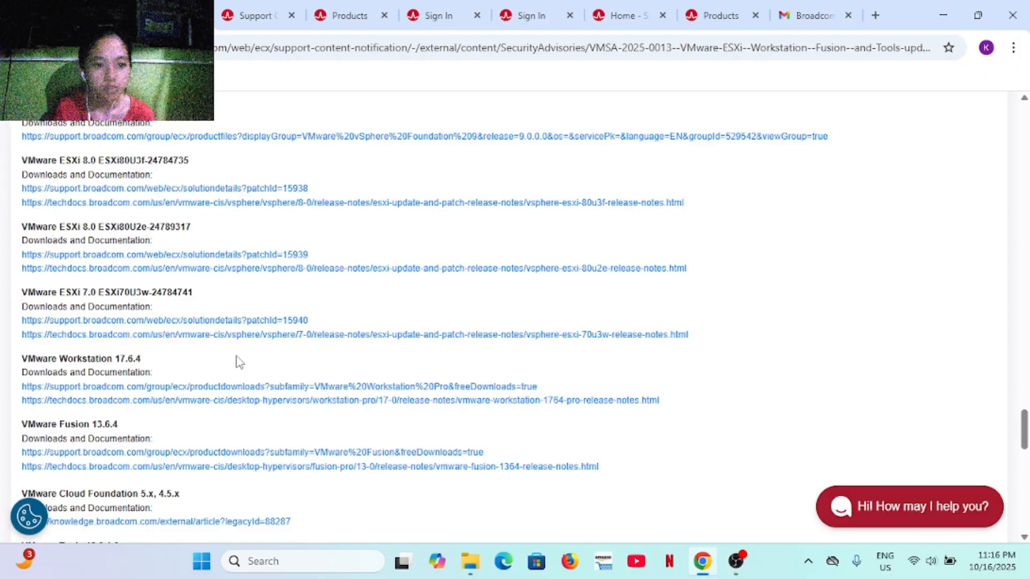
{"action": "scroll", "coordinate": [239, 362], "scroll_direction": "down", "scroll_amount": 3}
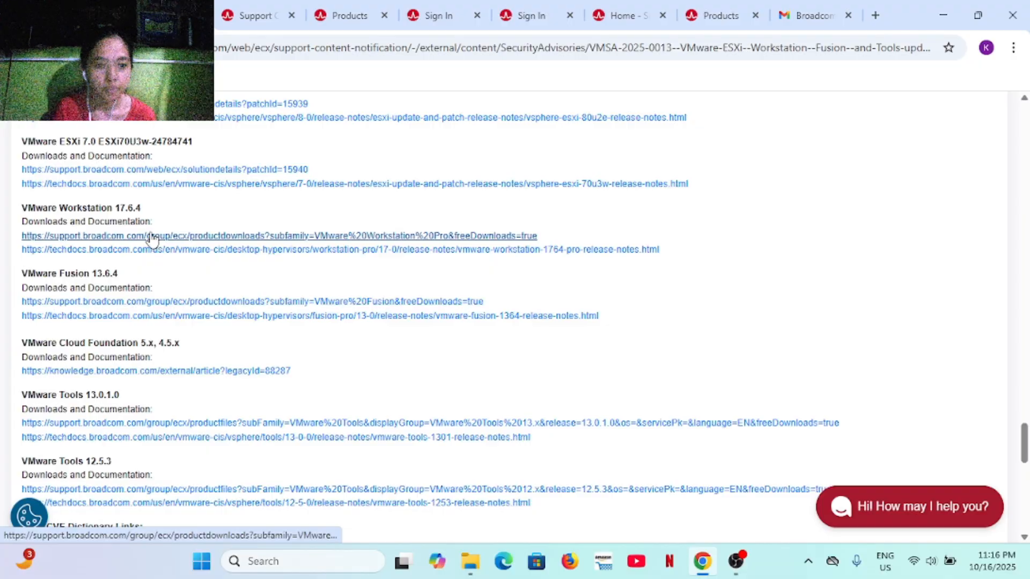
- Follow the Workstation 17.6.4 download reference and list the Workstation Pro 17.0 for Windows releases
{"action": "left_click", "coordinate": [168, 242]}
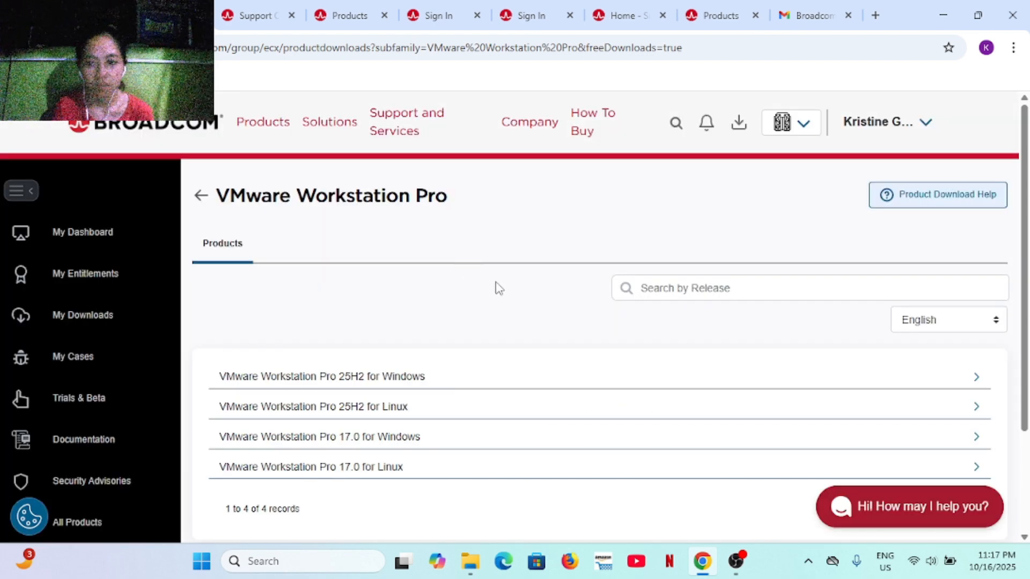
{"action": "scroll", "coordinate": [499, 289], "scroll_direction": "down", "scroll_amount": 3}
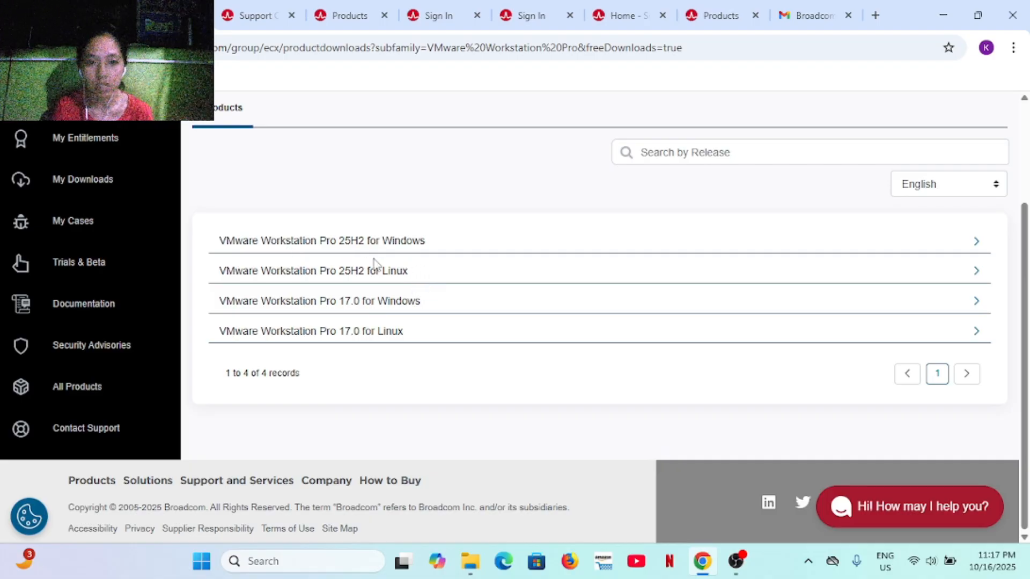
{"action": "left_click", "coordinate": [419, 311]}
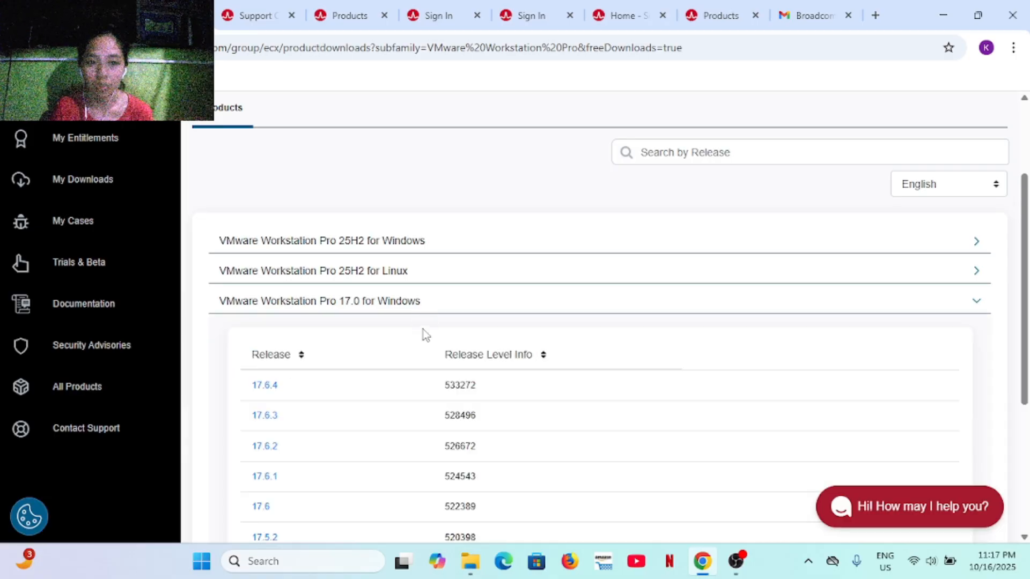
{"action": "scroll", "coordinate": [289, 308], "scroll_direction": "down", "scroll_amount": 2}
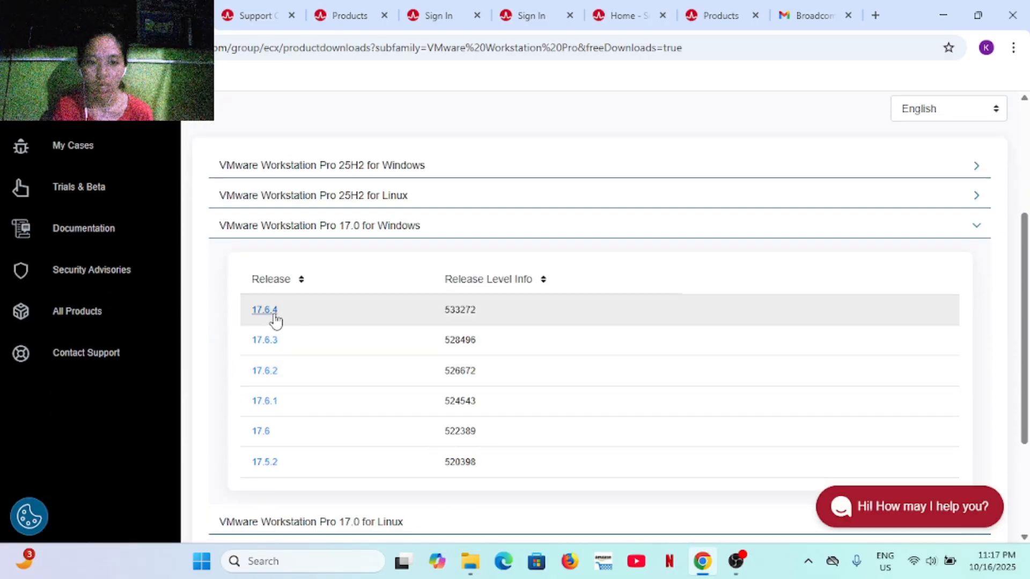
- Open the release 17.6.4 files, read the Terms and Conditions, then return and accept them
{"action": "left_click", "coordinate": [275, 321]}
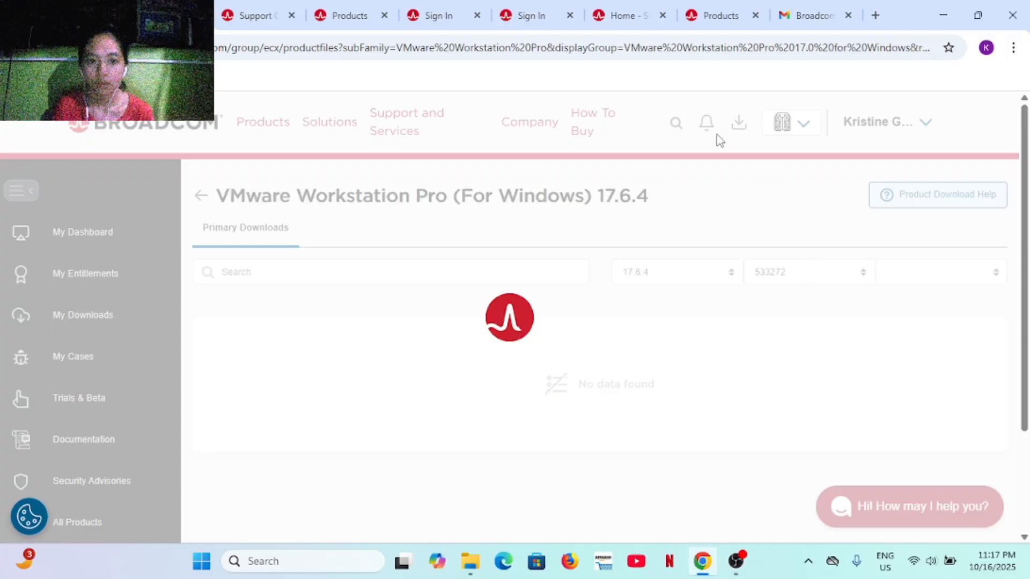
{"action": "scroll", "coordinate": [713, 189], "scroll_direction": "down", "scroll_amount": 4}
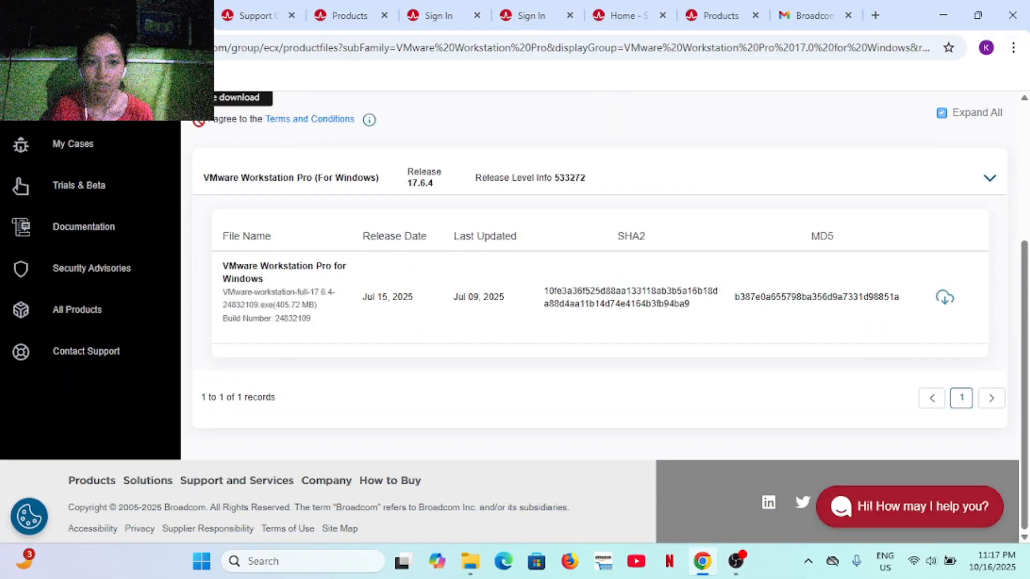
{"action": "scroll", "coordinate": [287, 181], "scroll_direction": "up", "scroll_amount": 3}
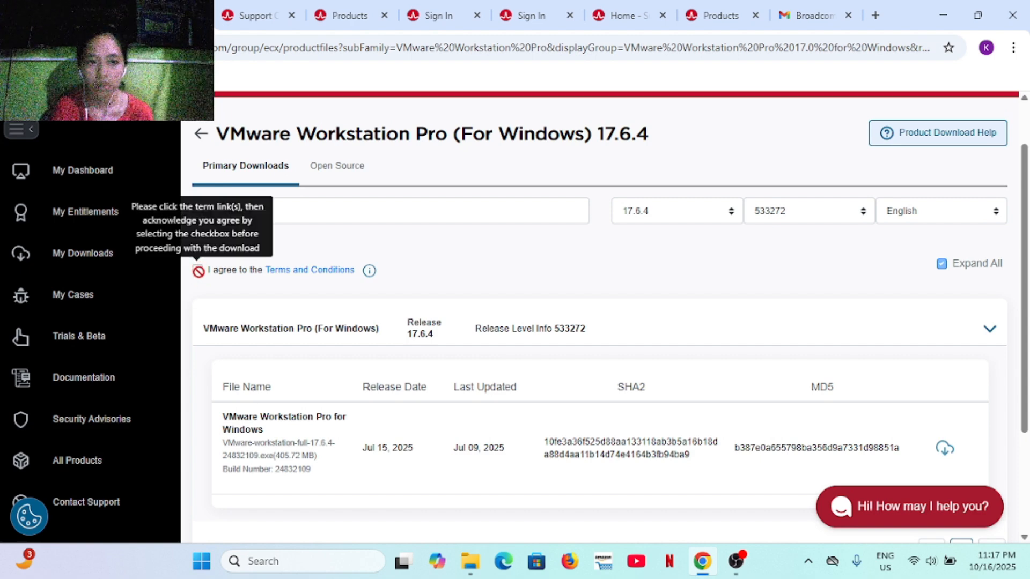
{"action": "left_click", "coordinate": [277, 271]}
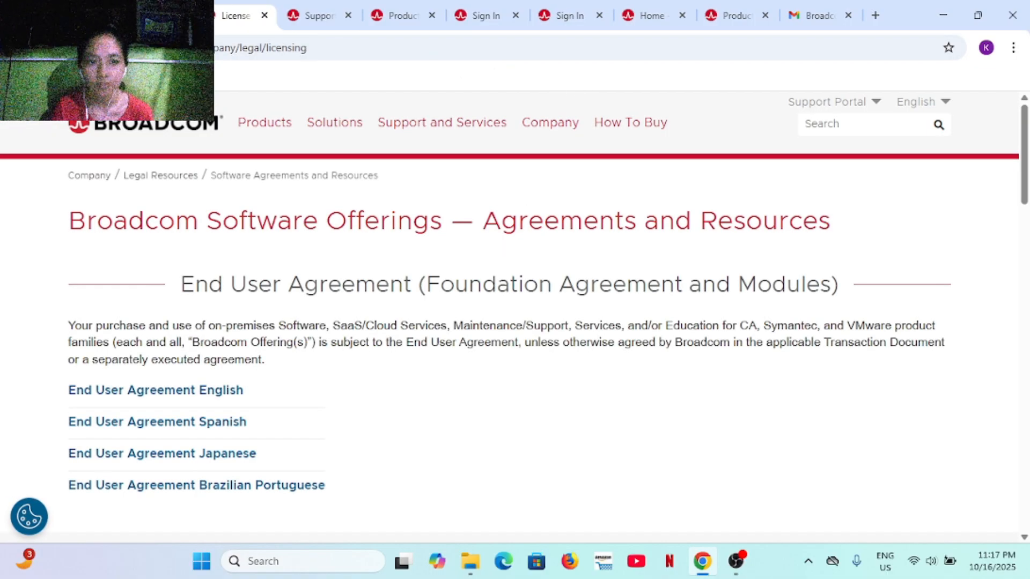
{"action": "left_click", "coordinate": [152, 16]}
{"action": "left_click", "coordinate": [198, 270]}
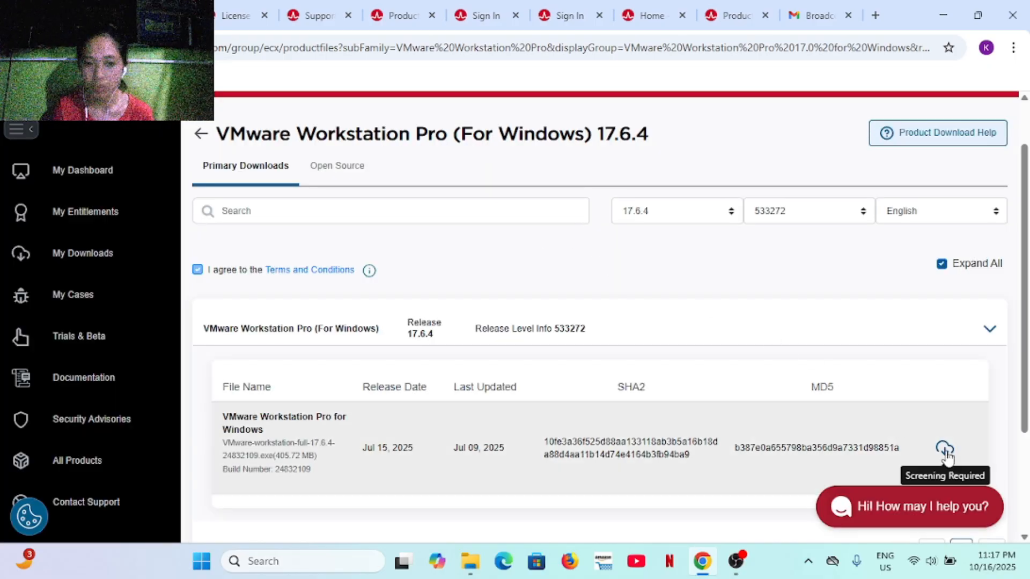
- Start the 17.6.4 Windows installer download and agree to the additional verification
{"action": "left_click", "coordinate": [945, 449]}
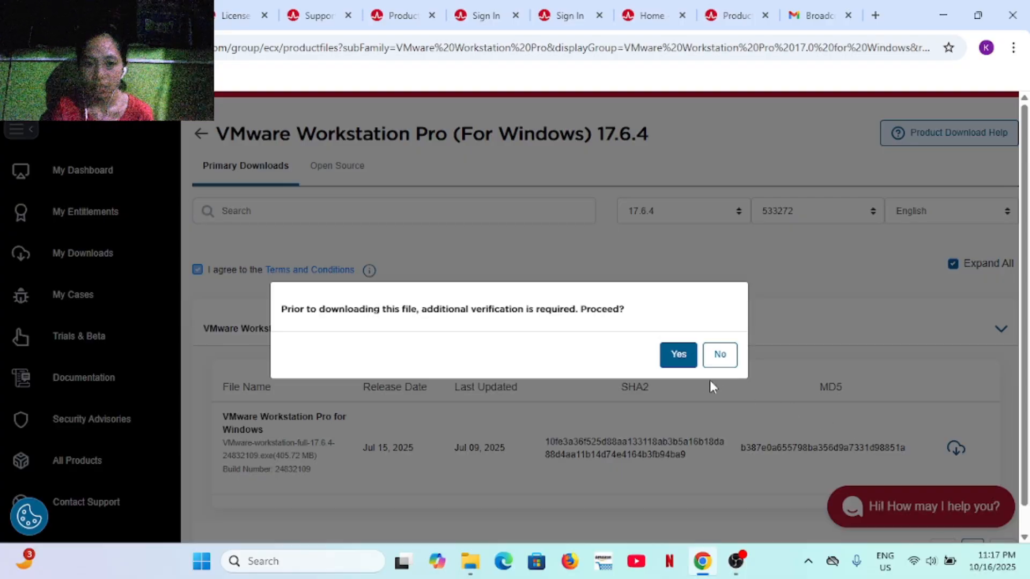
{"action": "left_click", "coordinate": [678, 354]}
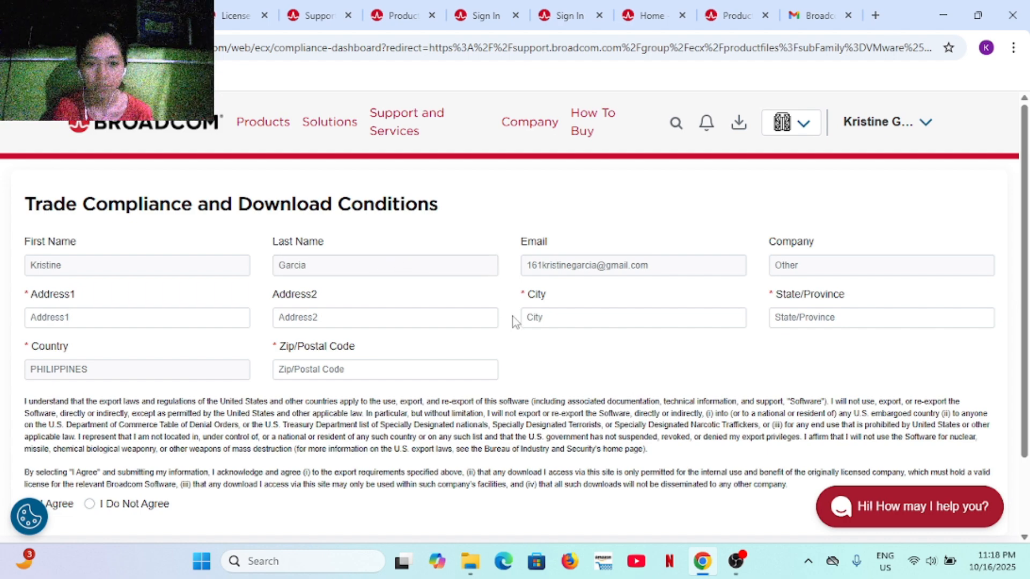
- Enter both address lines, the city and the state/province in the compliance form
{"action": "left_click", "coordinate": [110, 315]}
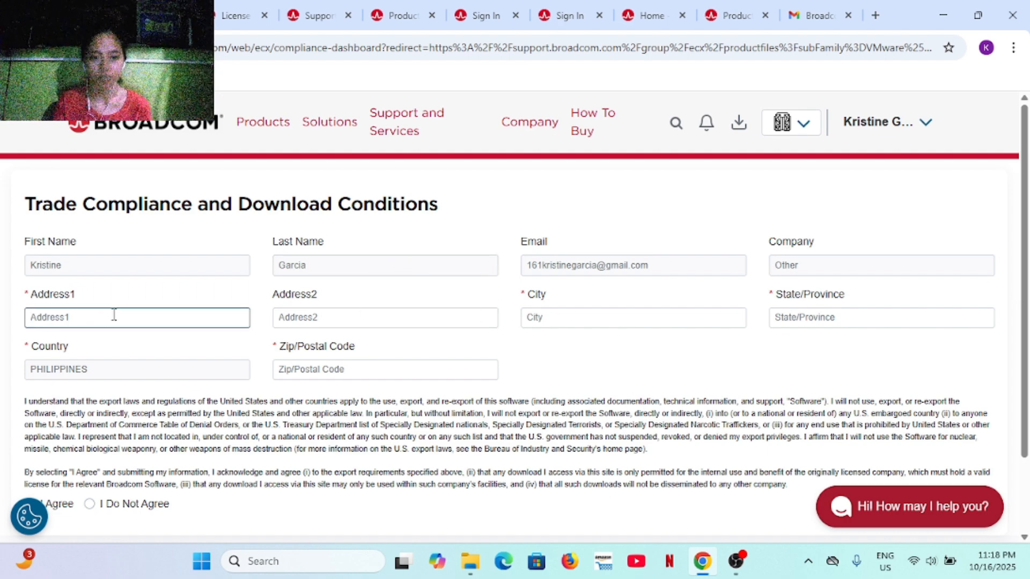
{"action": "left_click", "coordinate": [340, 369]}
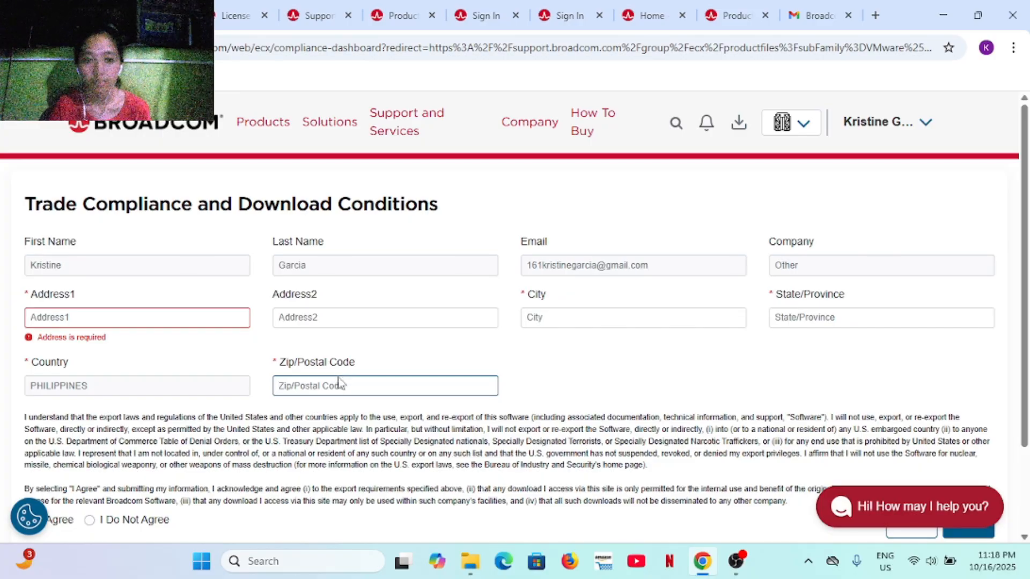
{"action": "left_click", "coordinate": [107, 321]}
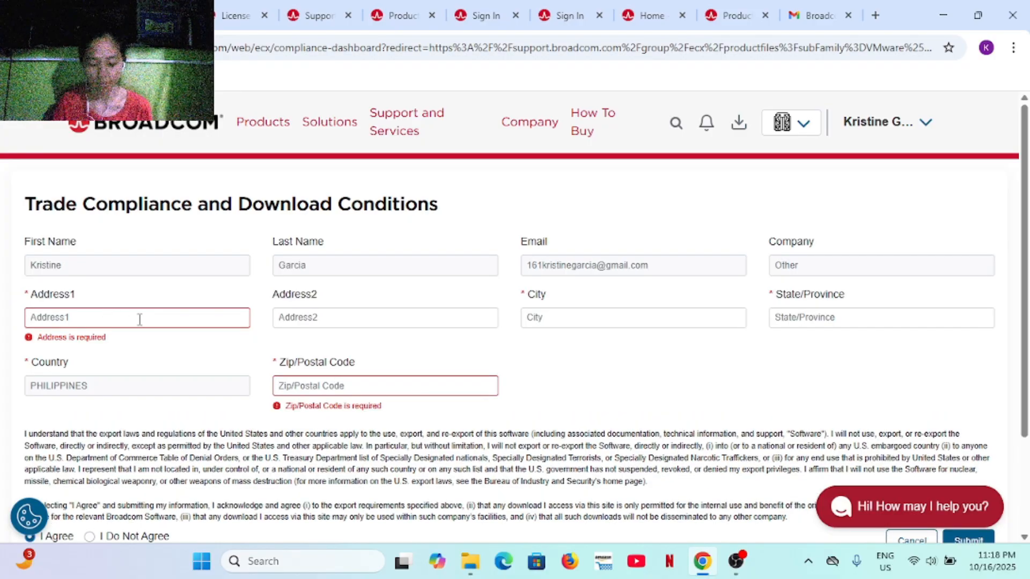
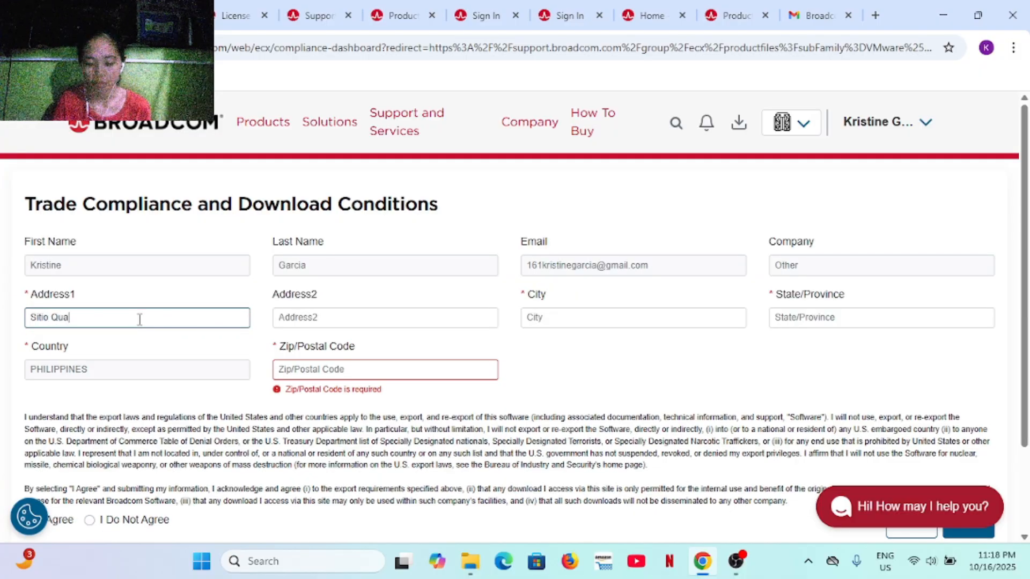
{"action": "left_click", "coordinate": [308, 321]}
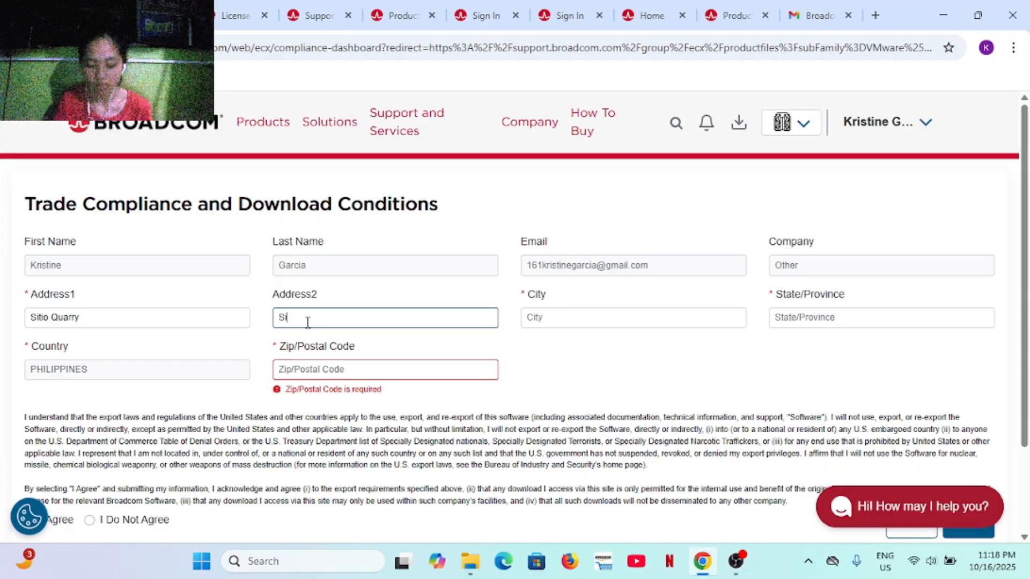
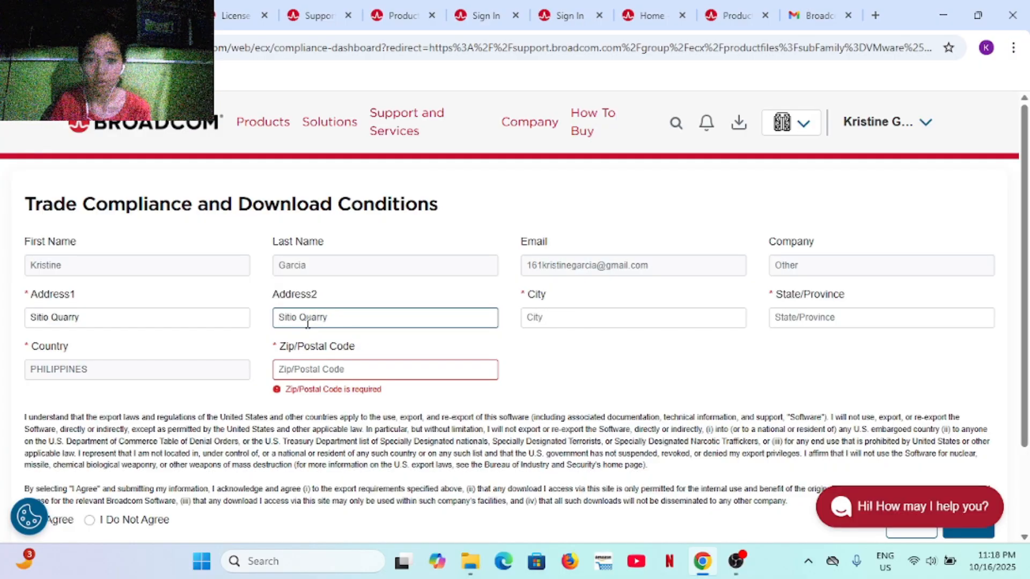
{"action": "left_click", "coordinate": [576, 320]}
{"action": "type", "text": "An"}
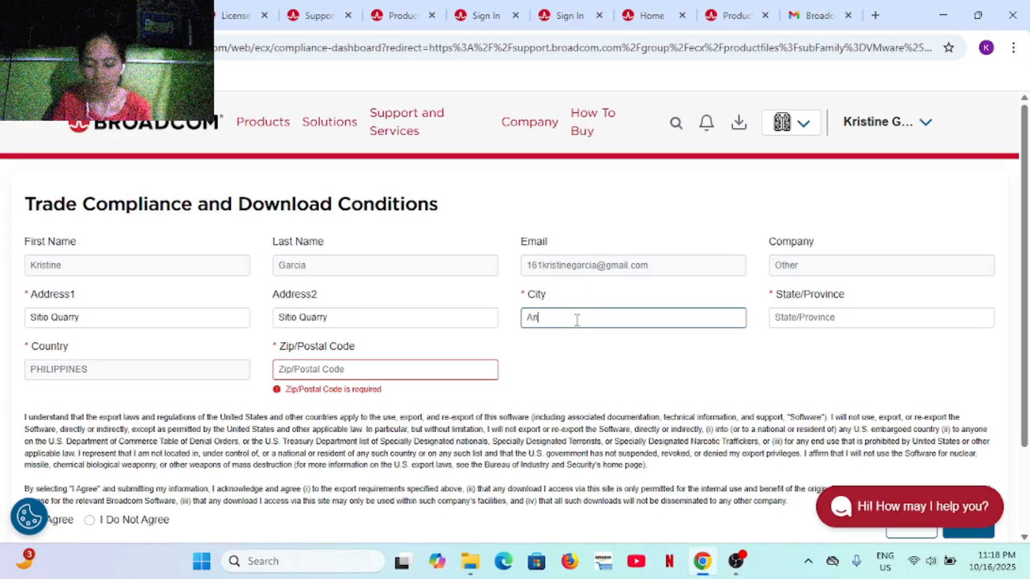
{"action": "type", "text": "tipol"}
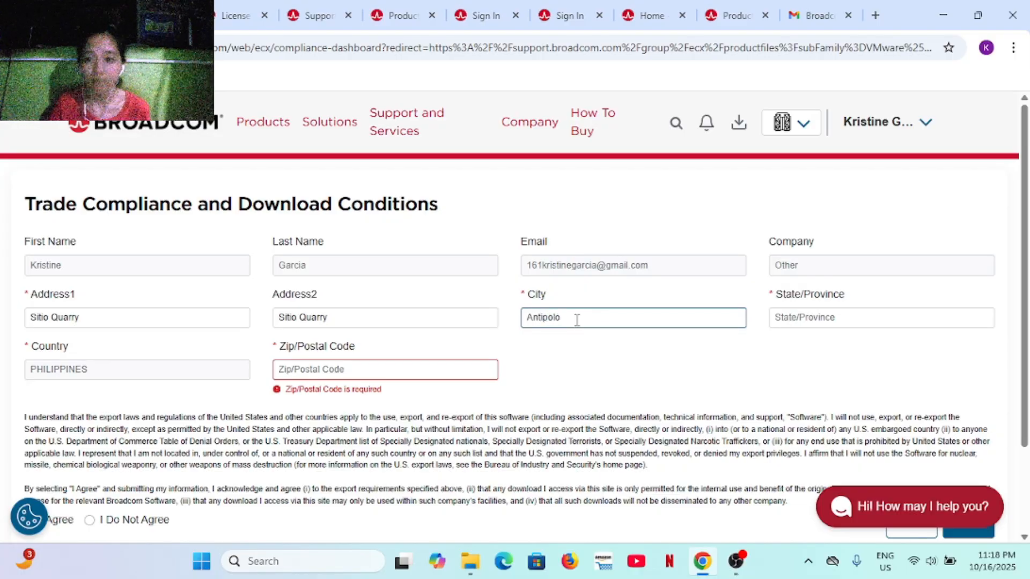
{"action": "type", "text": "o"}
{"action": "left_click", "coordinate": [788, 315]}
{"action": "type", "text": "R"}
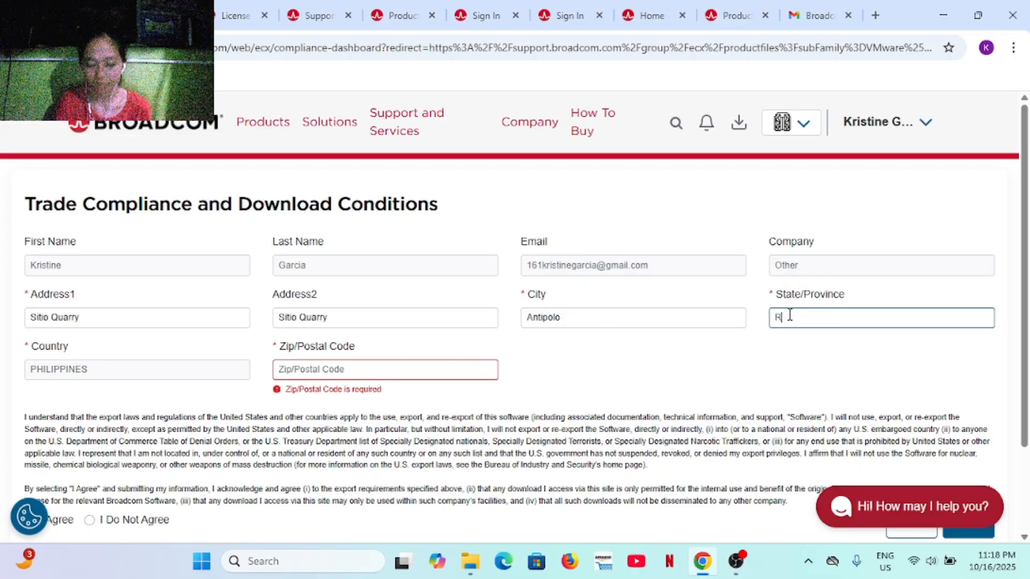
{"action": "type", "text": "izal"}
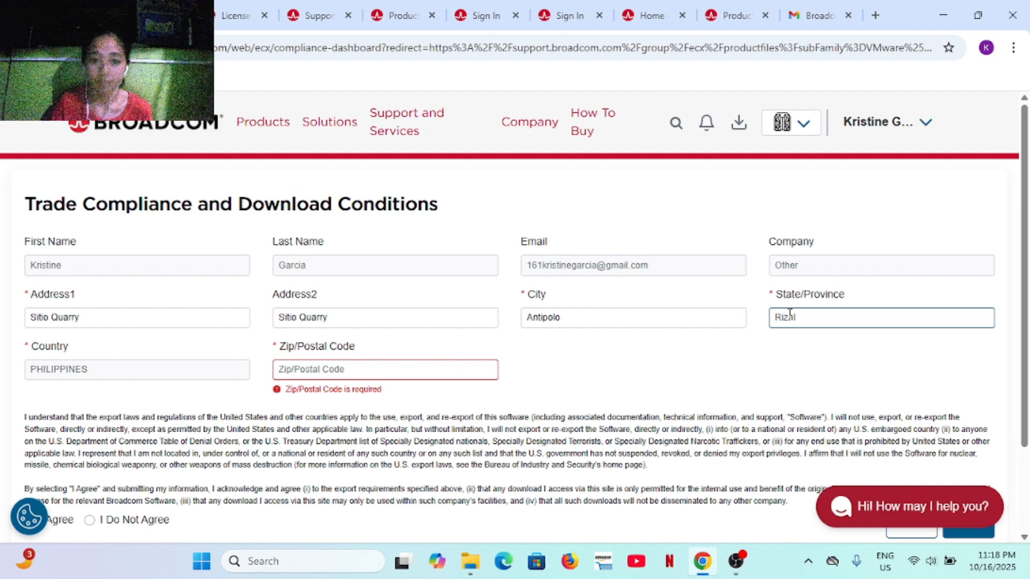
{"action": "left_click", "coordinate": [458, 371]}
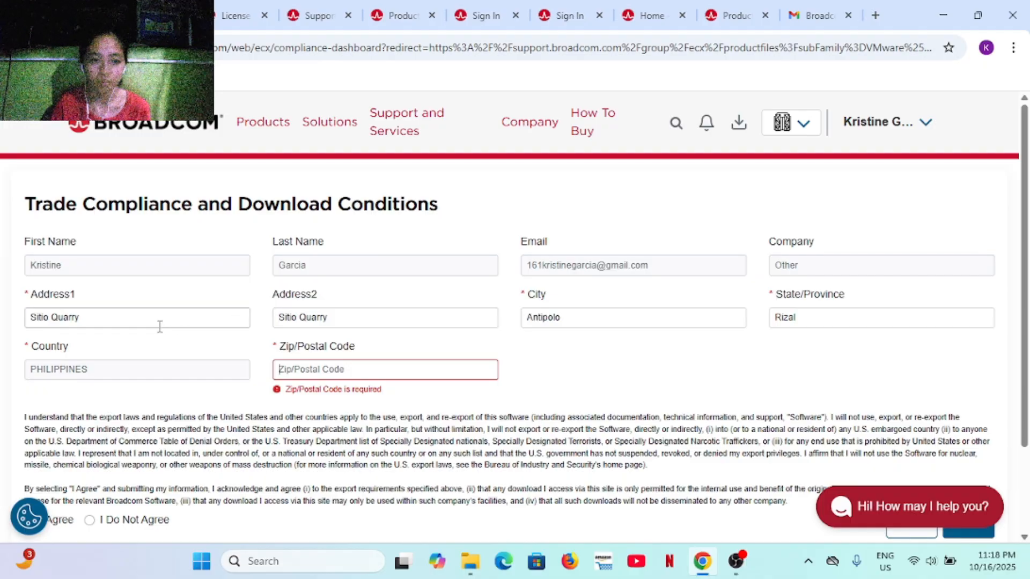
- Retype both address lines with corrected values and enter the postal code
{"action": "left_click_drag", "start_coordinate": [159, 326], "coordinate": [3, 321]}
{"action": "key", "text": "BackSpace"}
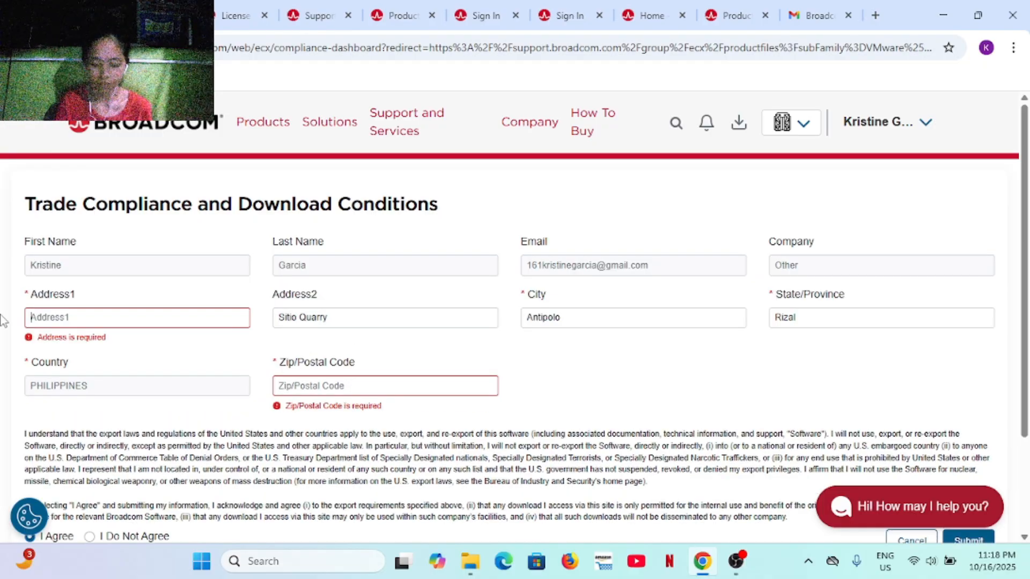
{"action": "type", "text": "Antipolo"}
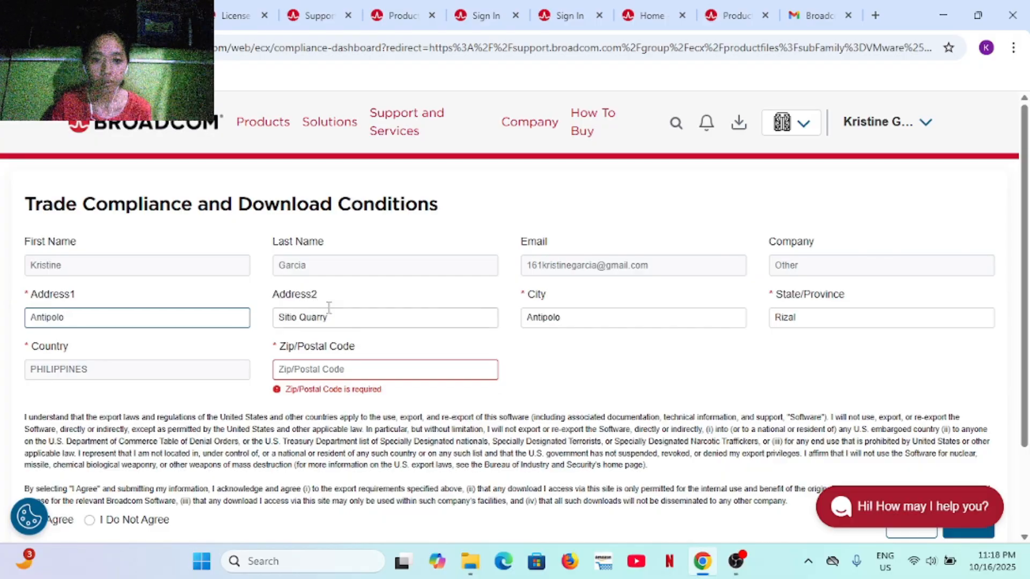
{"action": "left_click_drag", "start_coordinate": [346, 316], "coordinate": [56, 310]}
{"action": "key", "text": "BackSpace"}
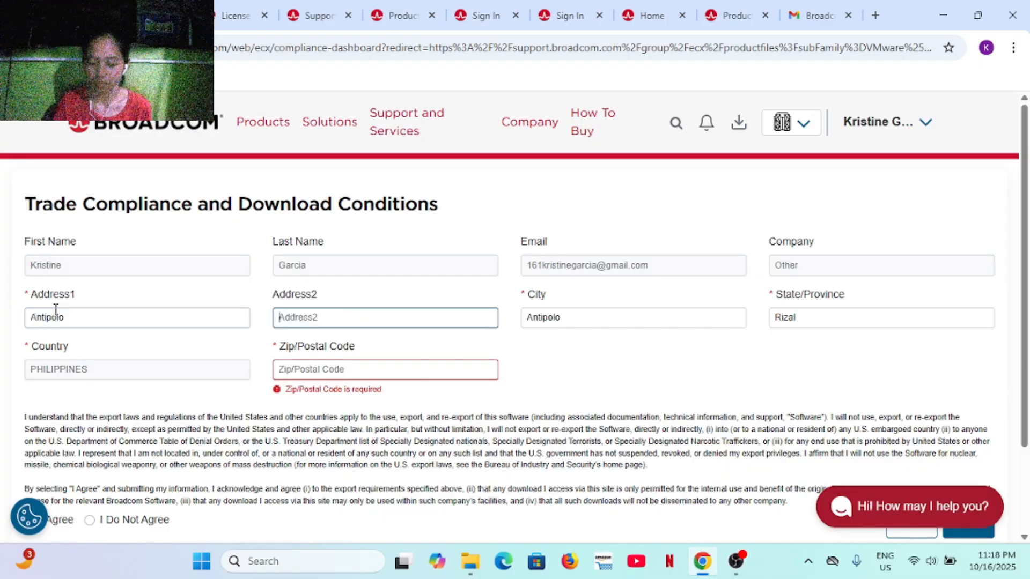
{"action": "type", "text": "Antipolo"}
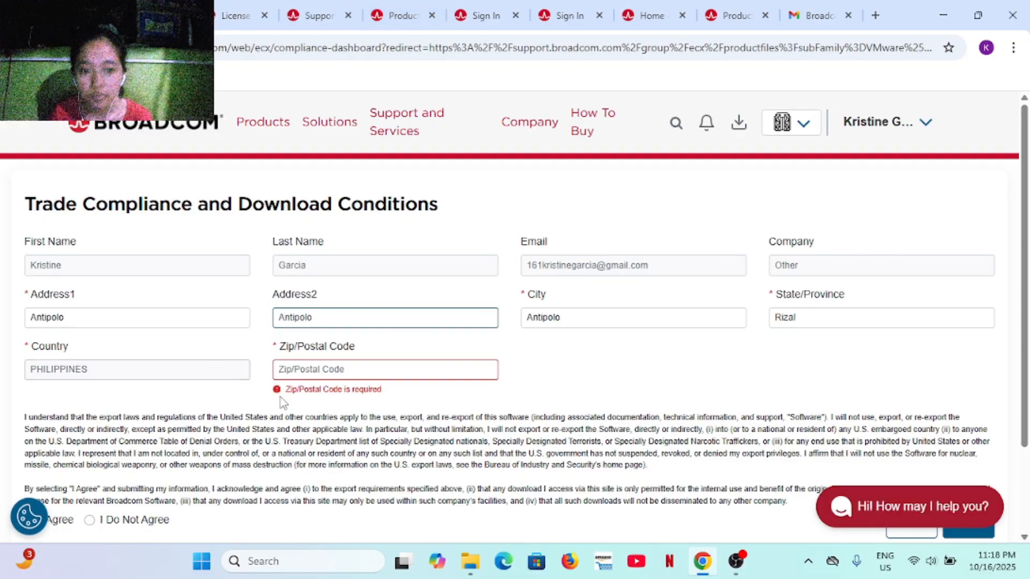
{"action": "left_click", "coordinate": [326, 372]}
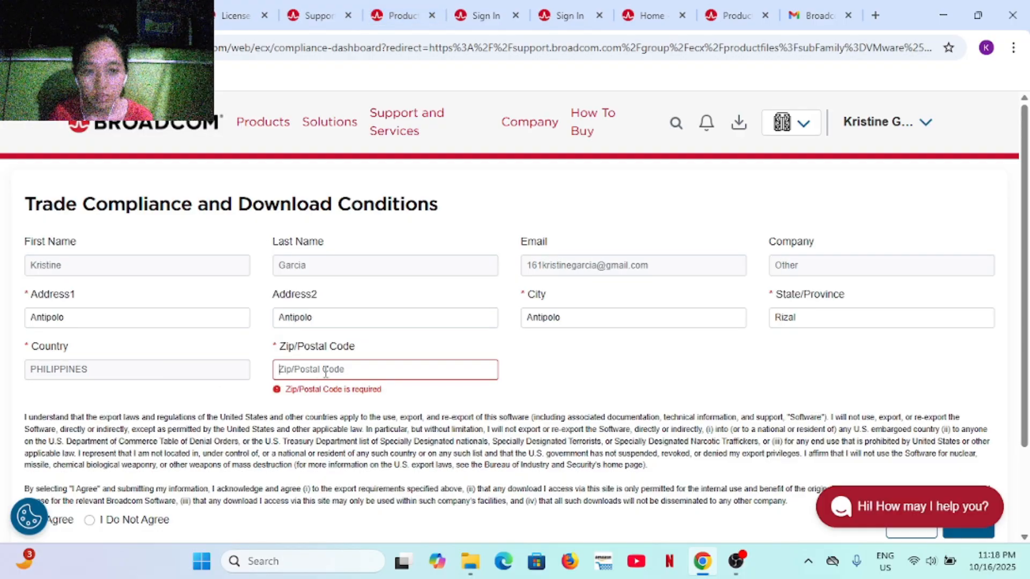
{"action": "type", "text": "1870"}
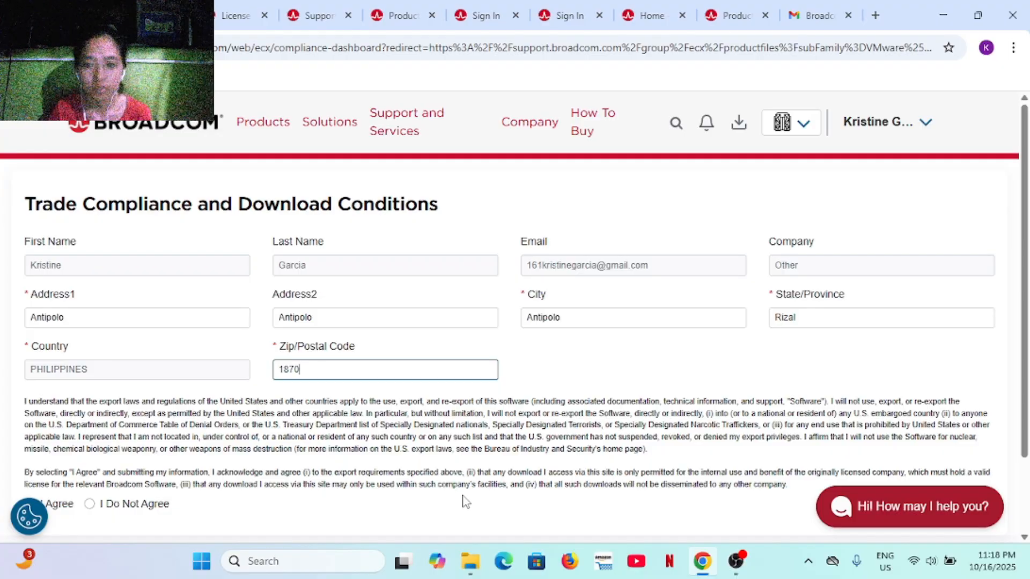
{"action": "scroll", "coordinate": [465, 502], "scroll_direction": "down", "scroll_amount": 2}
- Submit the compliance form, decline Chrome's save-address offer, and scroll to the 405.72 MB installer row
{"action": "left_click", "coordinate": [969, 417]}
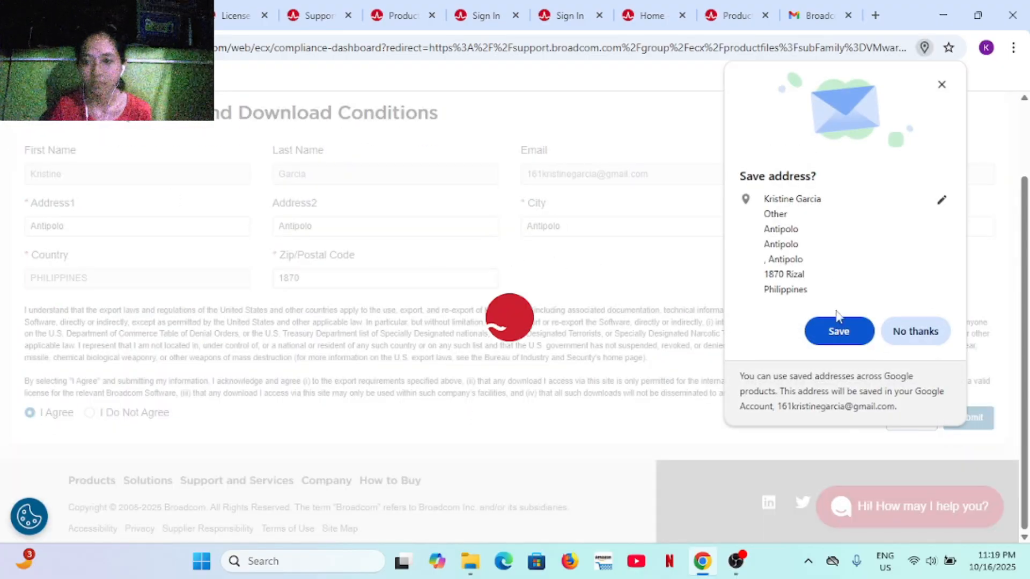
{"action": "left_click", "coordinate": [913, 346]}
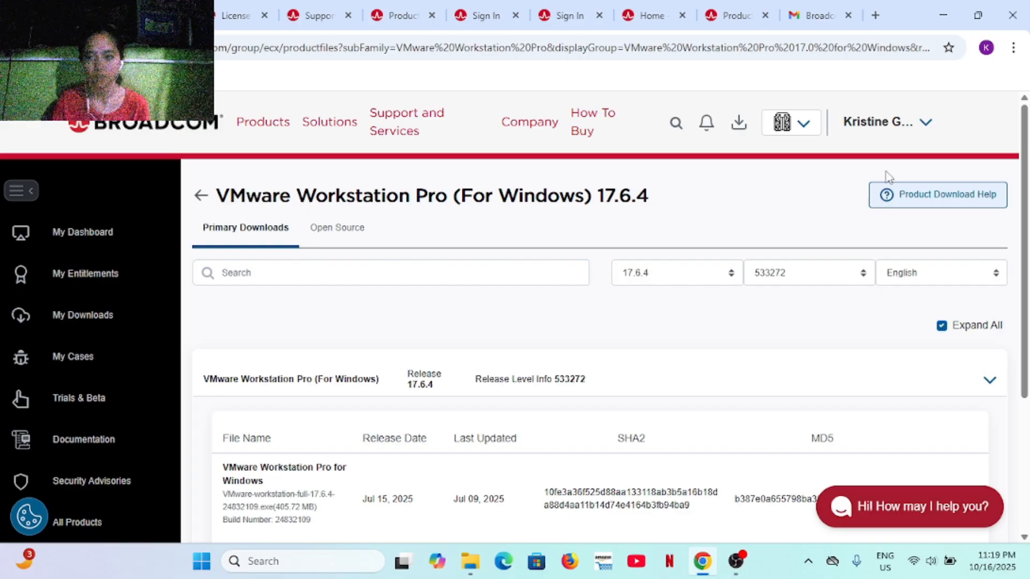
{"action": "scroll", "coordinate": [701, 328], "scroll_direction": "down", "scroll_amount": 3}
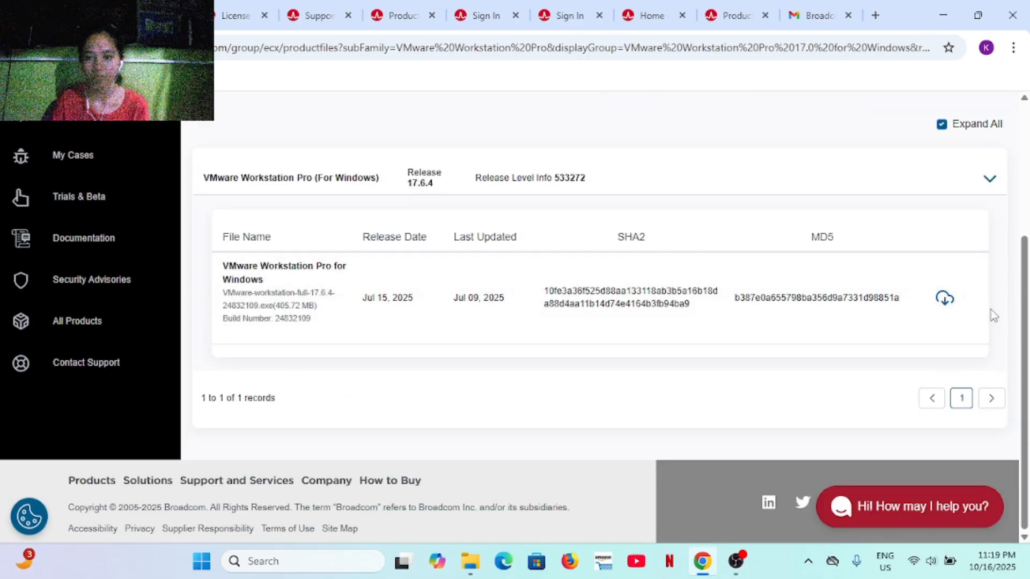
- Save the 17.6.4 installer into Downloads and check its download progress
{"action": "left_click", "coordinate": [946, 301]}
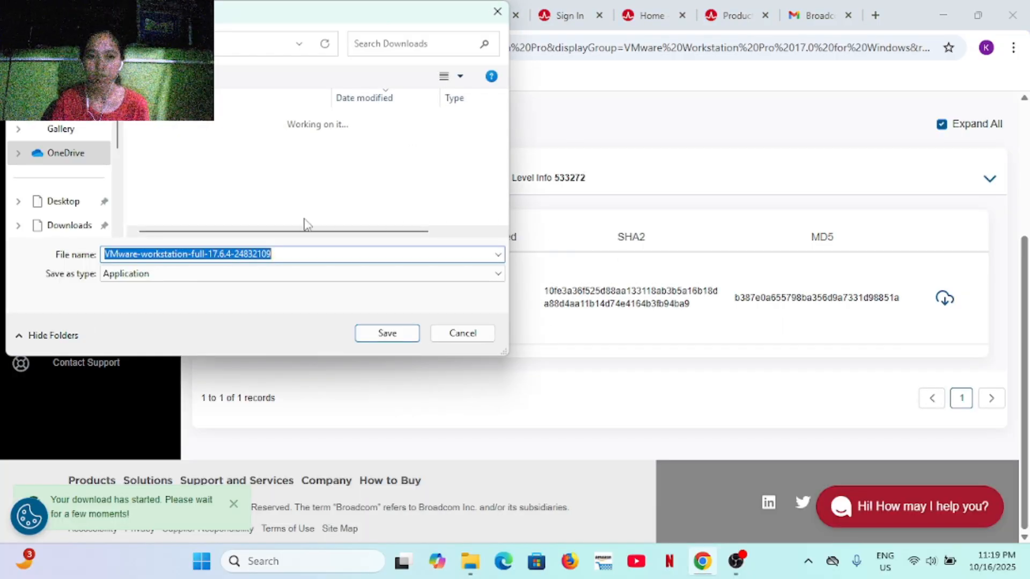
{"action": "left_click", "coordinate": [72, 226]}
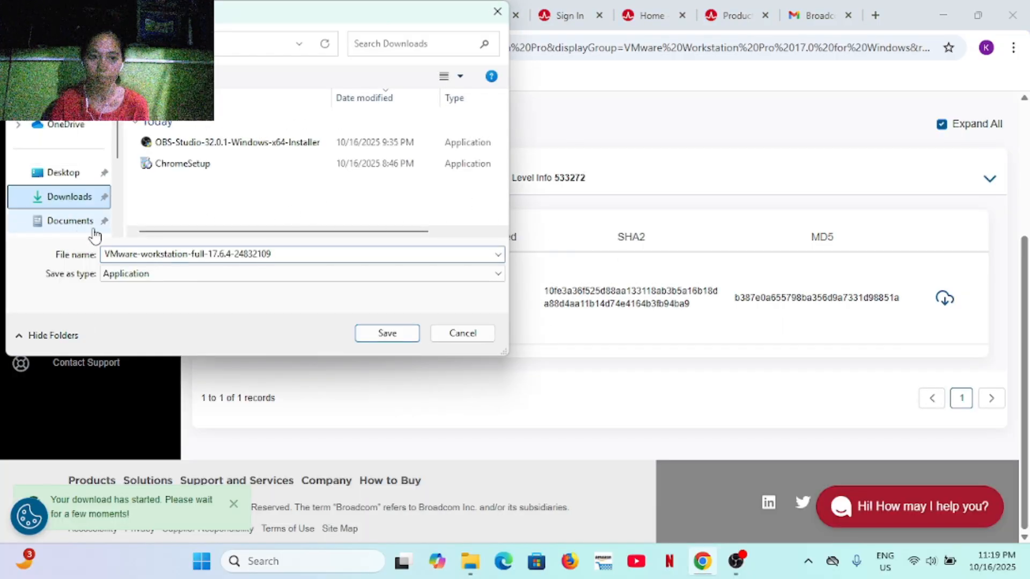
{"action": "left_click", "coordinate": [387, 333]}
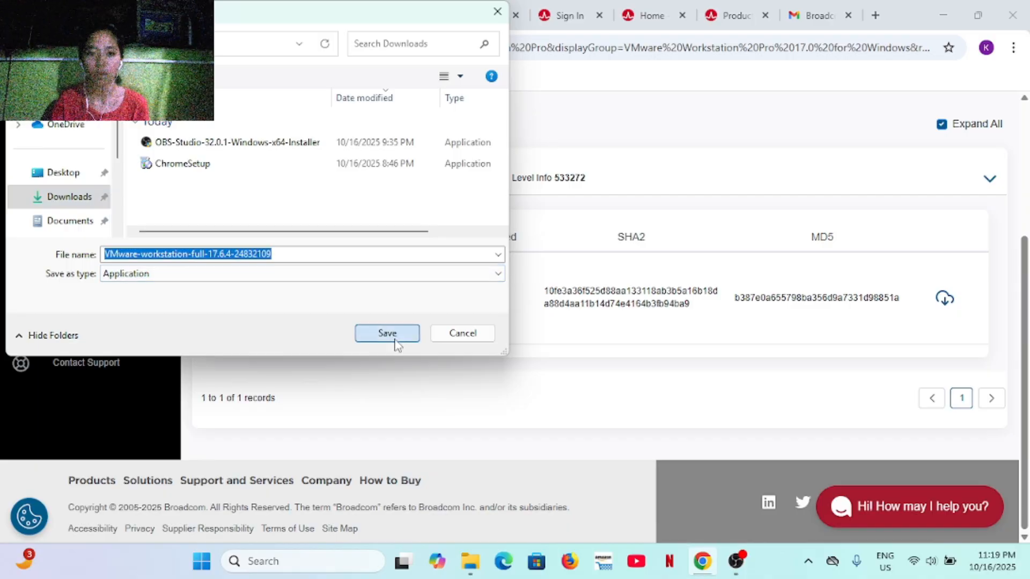
{"action": "scroll", "coordinate": [496, 356], "scroll_direction": "up", "scroll_amount": 4}
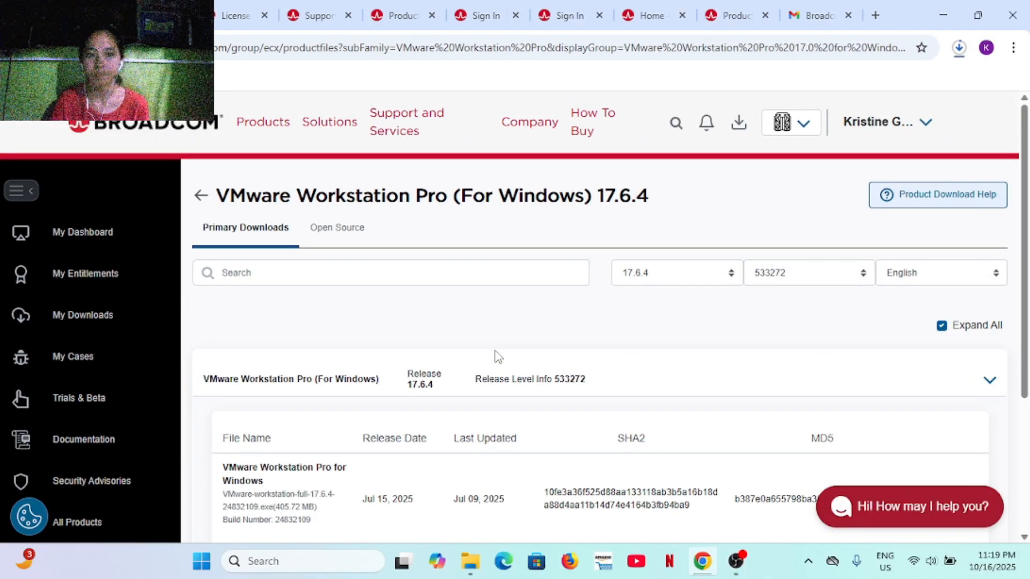
{"action": "left_click", "coordinate": [958, 54]}
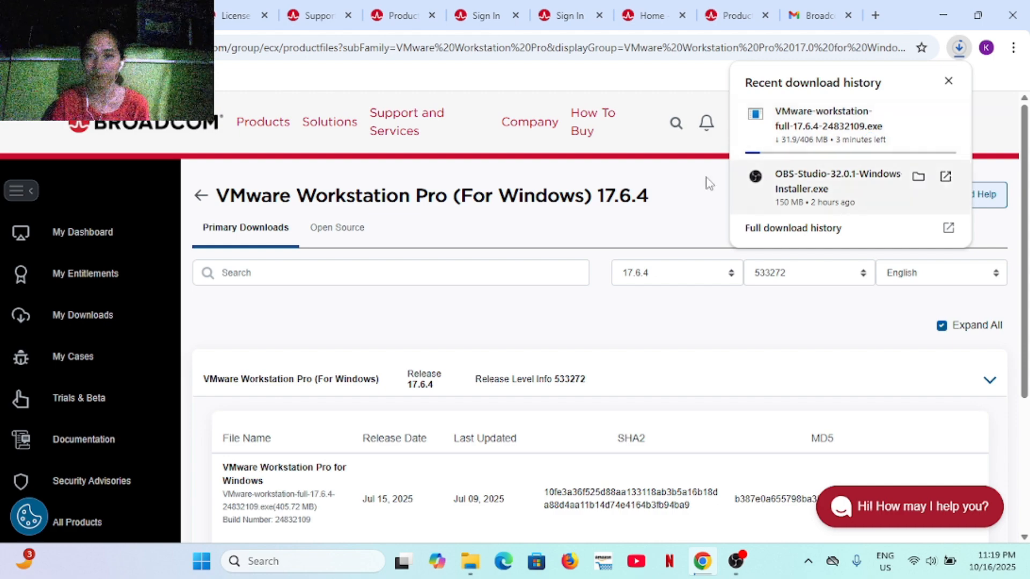
- Stop the OBS recording, minimize OBS, and view Chrome's recent downloads with the finished installer
{"action": "left_click", "coordinate": [737, 562]}
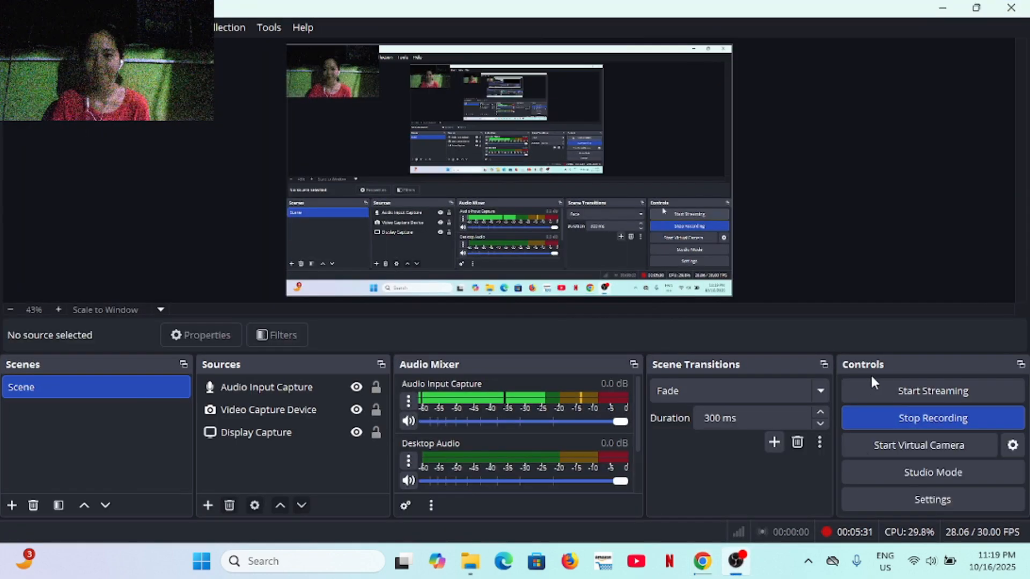
{"action": "left_click", "coordinate": [887, 416]}
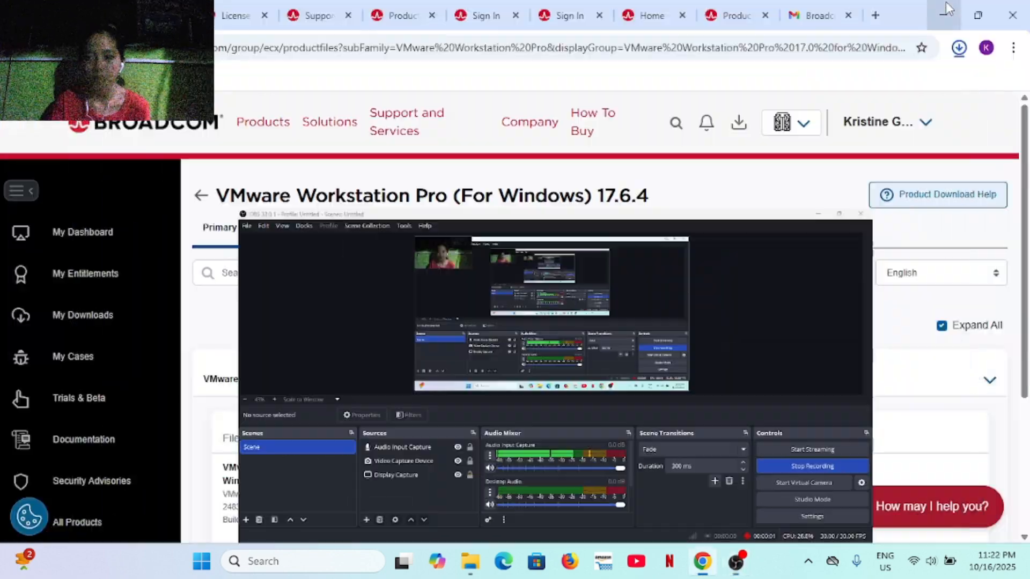
{"action": "left_click", "coordinate": [942, 7]}
{"action": "left_click", "coordinate": [957, 48]}
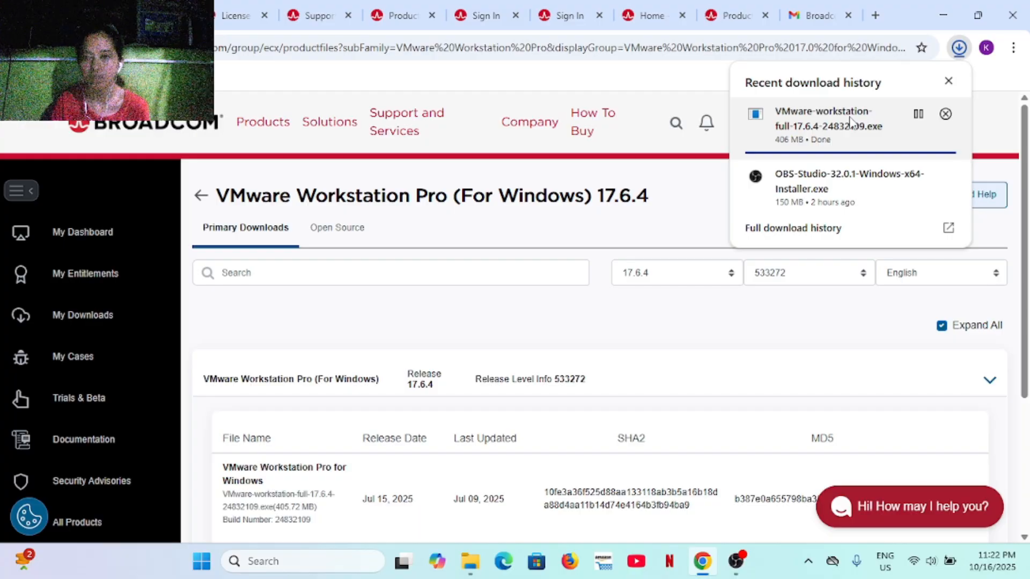
- Open Downloads in File Explorer, recheck Chrome's recent downloads, and return to the folder
{"action": "left_click", "coordinate": [468, 570]}
{"action": "left_click", "coordinate": [170, 300]}
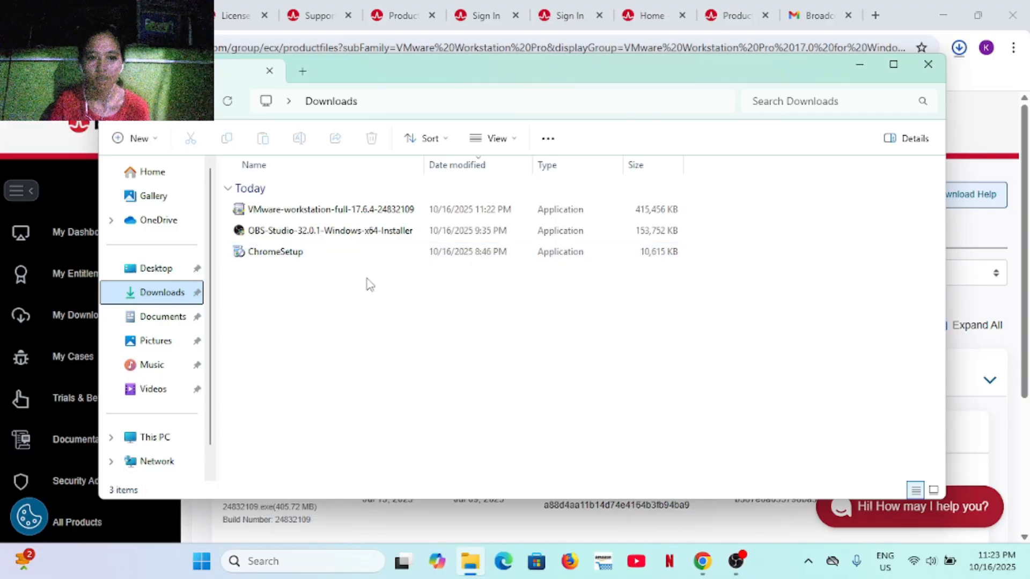
{"action": "left_click", "coordinate": [859, 64]}
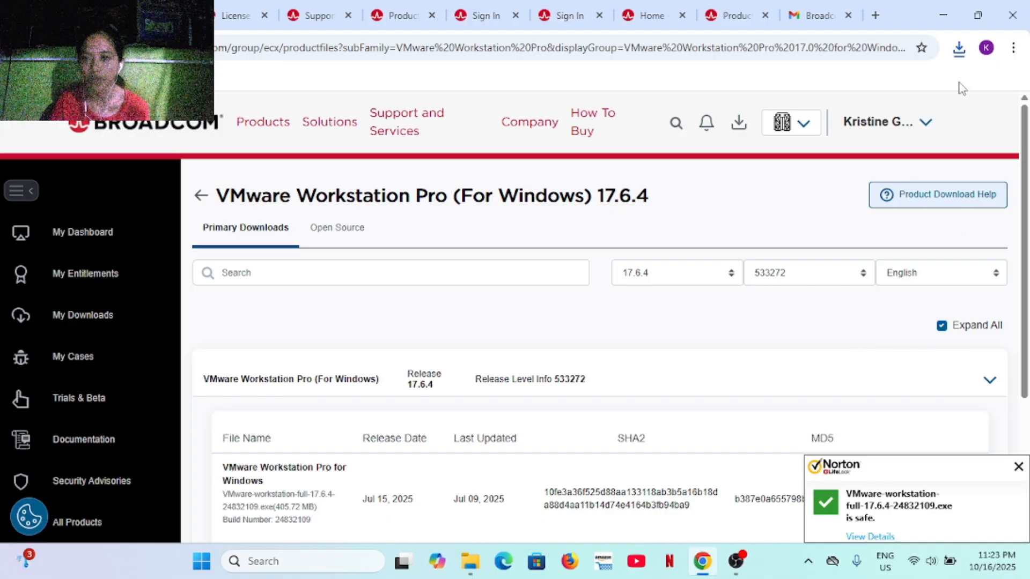
{"action": "left_click", "coordinate": [958, 47]}
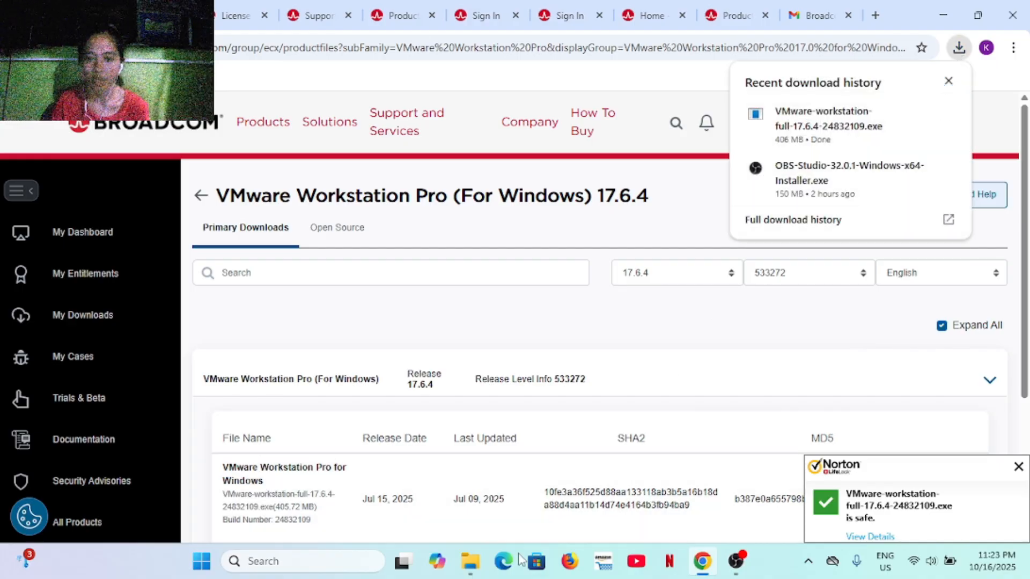
{"action": "left_click", "coordinate": [469, 561]}
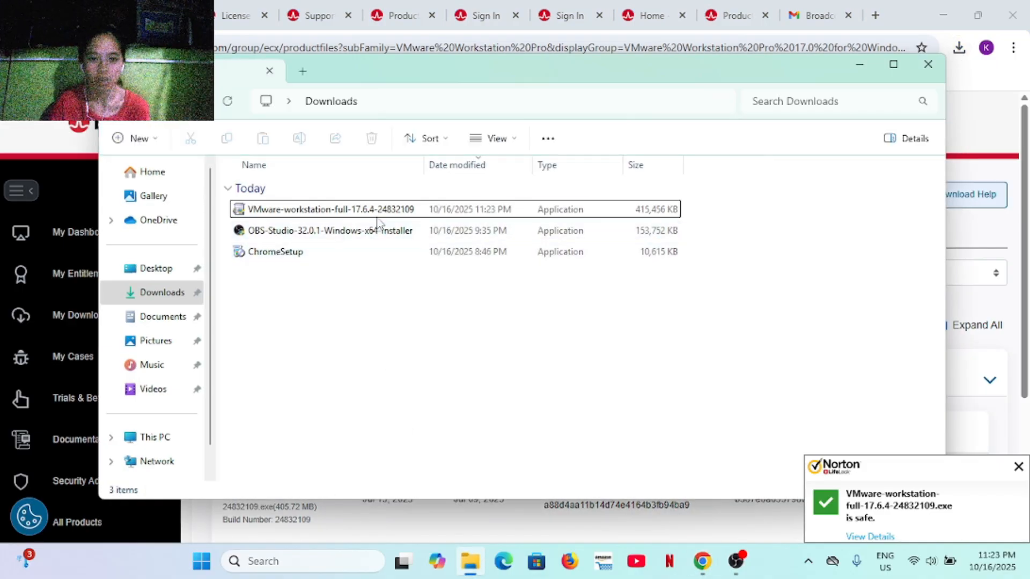
- Launch VMware-workstation-full-17.6.4-24832109 from the Downloads folder
{"action": "double_click", "coordinate": [378, 210]}
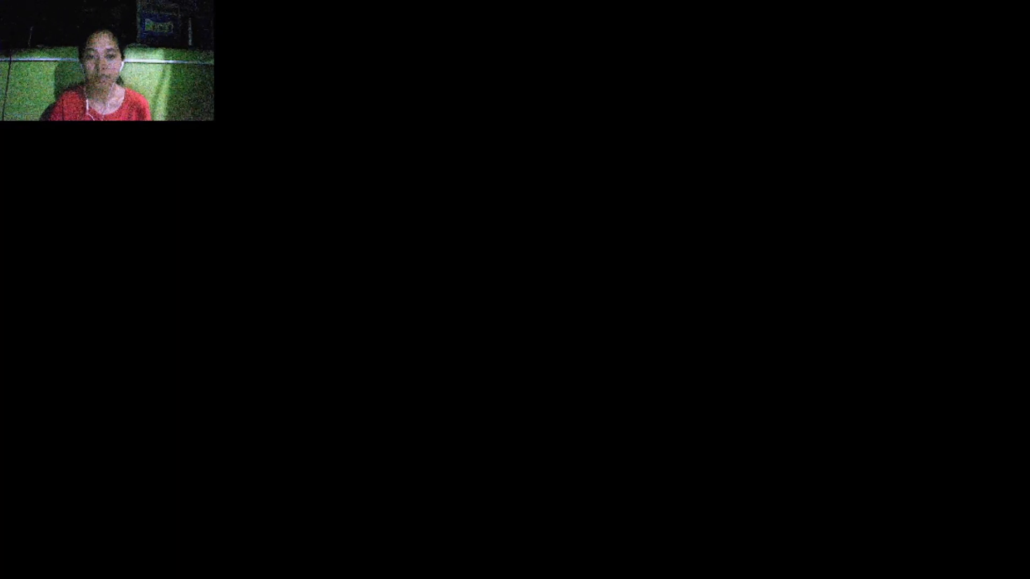
- Allow the VMware installer through UAC, minimize File Explorer and Chrome, and bring up OBS
{"action": "left_click", "coordinate": [476, 411]}
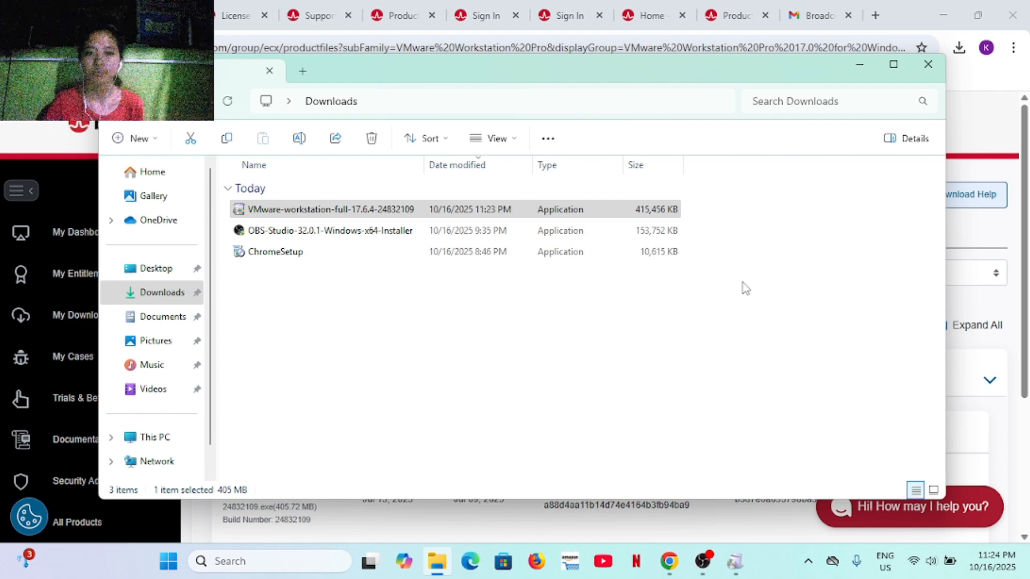
{"action": "left_click", "coordinate": [860, 65]}
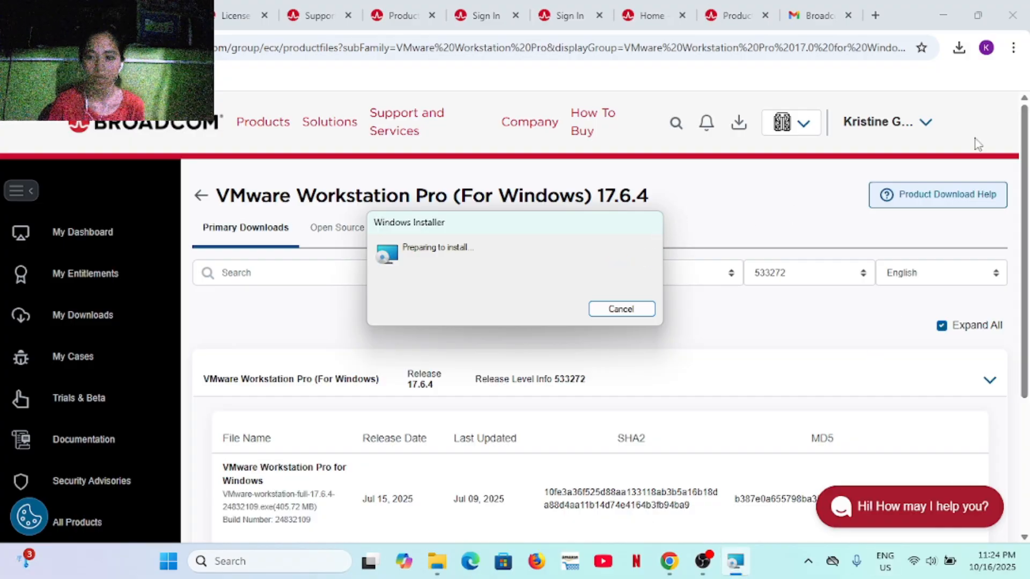
{"action": "left_click", "coordinate": [944, 29]}
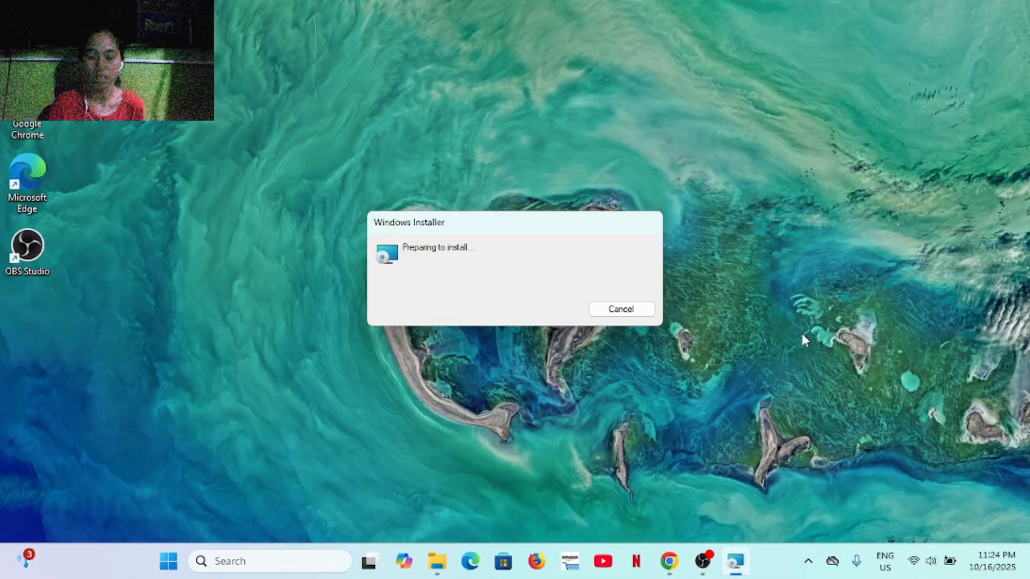
{"action": "left_click", "coordinate": [703, 560]}
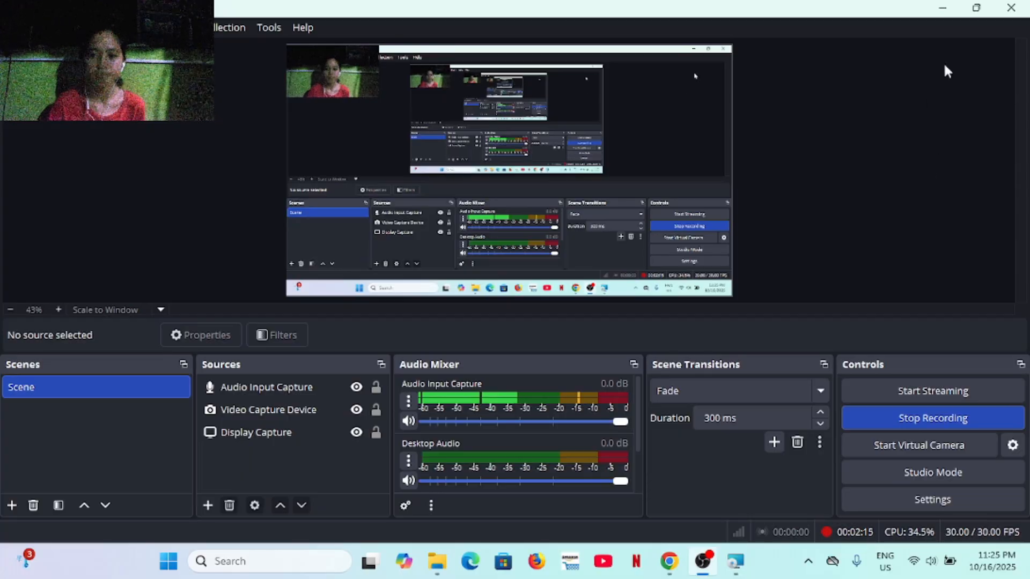
- Accept the VMware license terms, keeping the default install location, experience options and shortcuts
{"action": "left_click", "coordinate": [943, 9]}
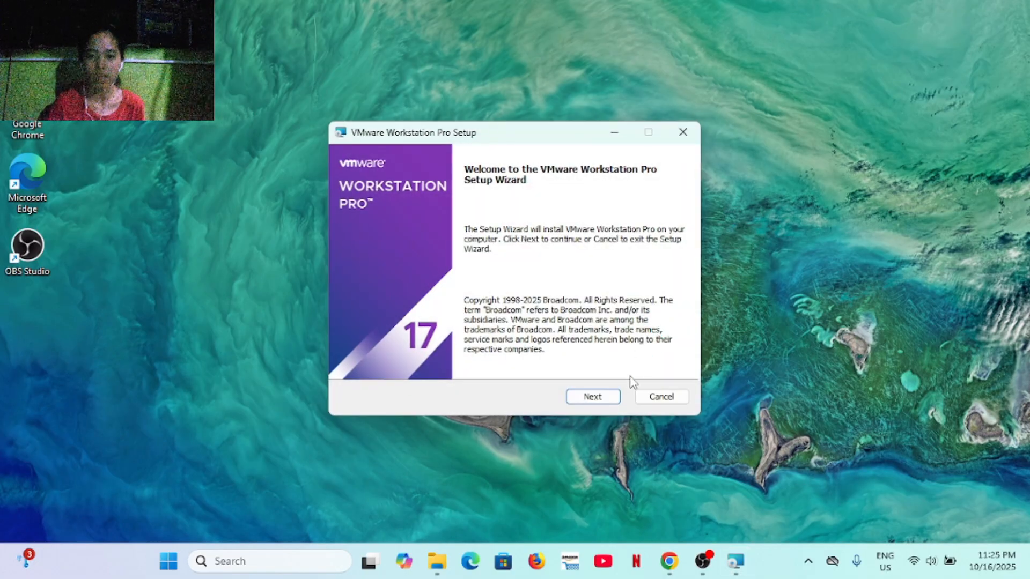
{"action": "left_click", "coordinate": [613, 400]}
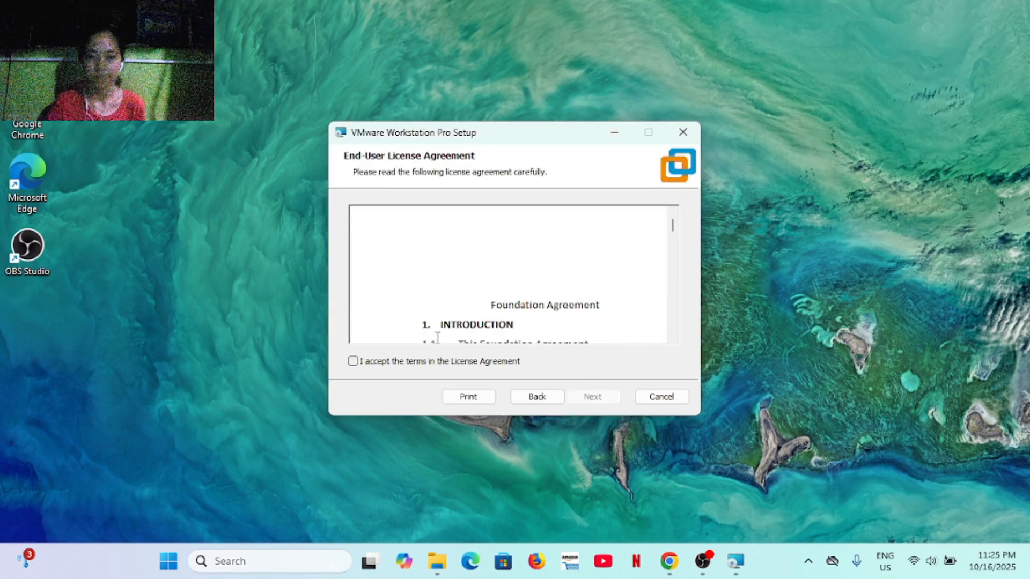
{"action": "left_click", "coordinate": [353, 361]}
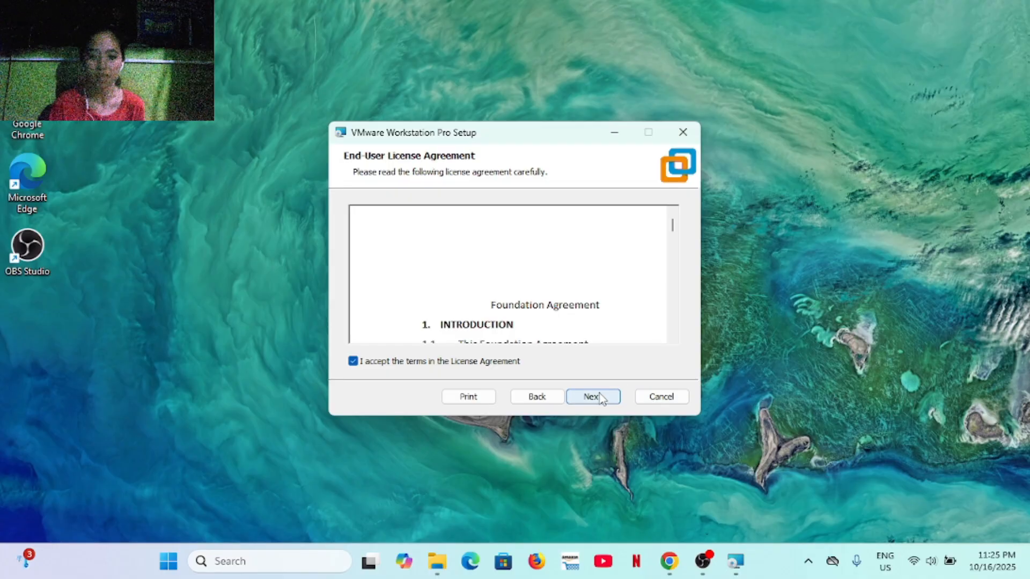
{"action": "left_click", "coordinate": [596, 395]}
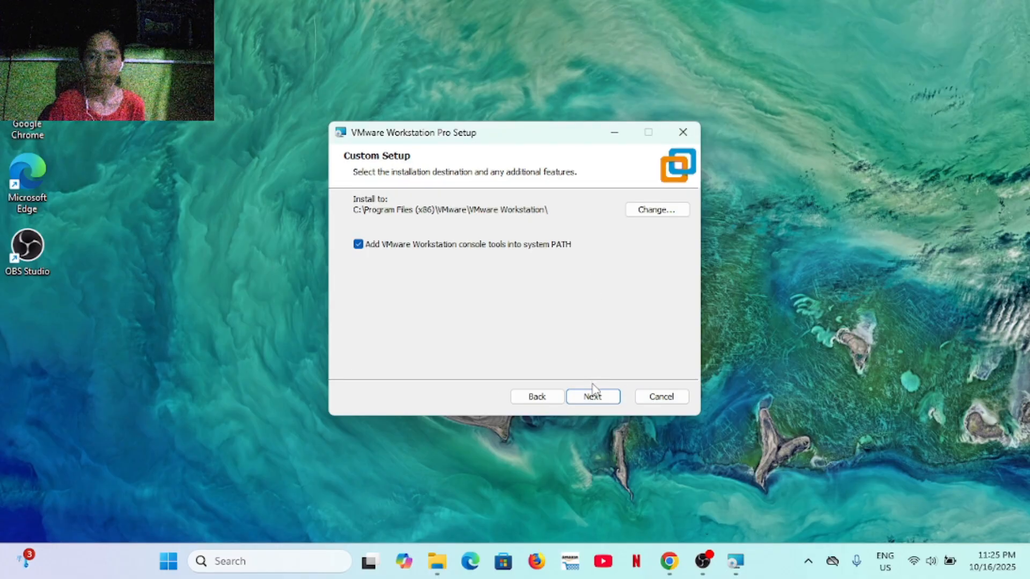
{"action": "left_click", "coordinate": [593, 394]}
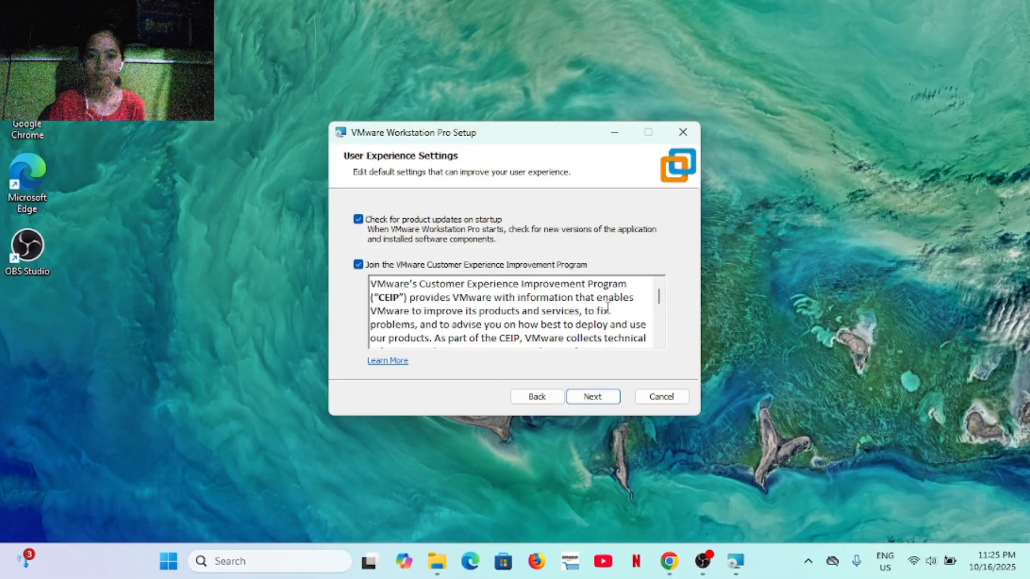
{"action": "left_click", "coordinate": [602, 395]}
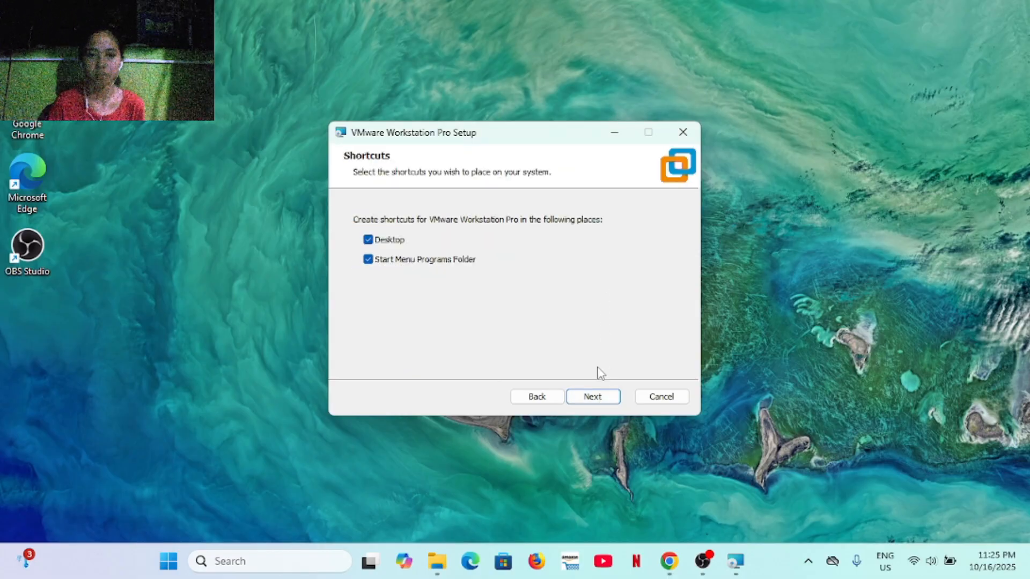
{"action": "left_click", "coordinate": [599, 397]}
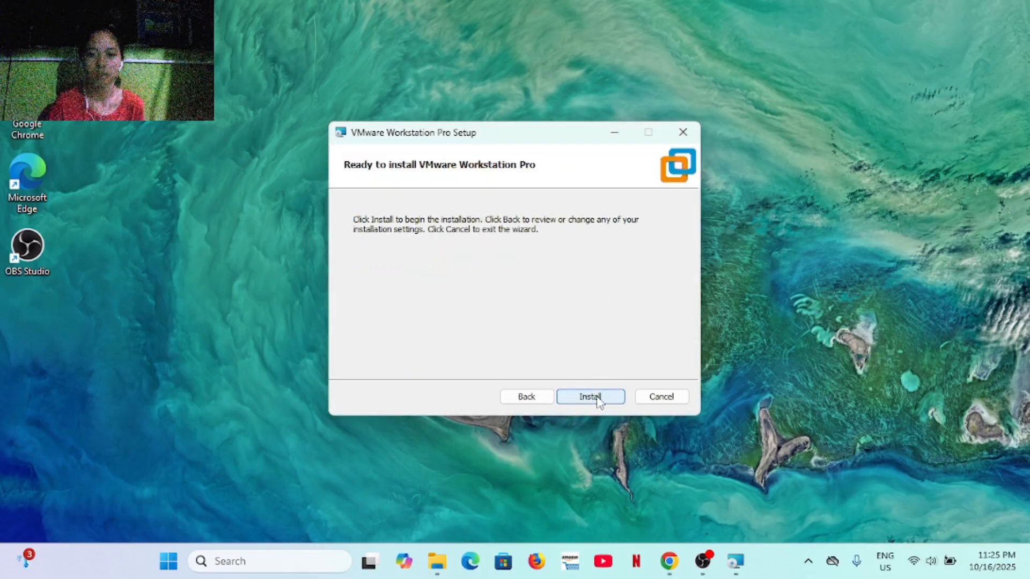
- Install VMware Workstation Pro, check on it from OBS, and finish the setup wizard
{"action": "left_click", "coordinate": [598, 398]}
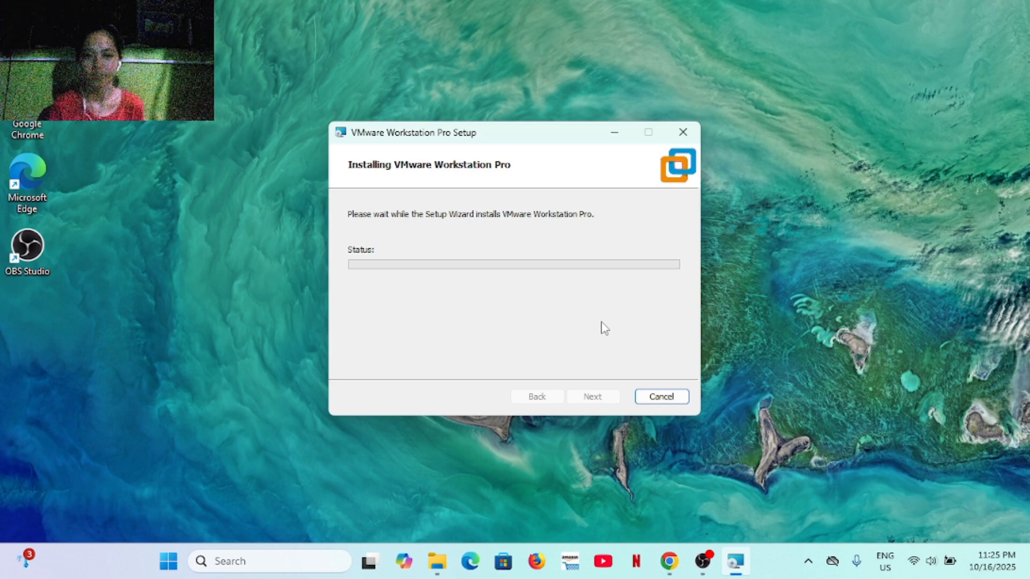
{"action": "left_click", "coordinate": [703, 562]}
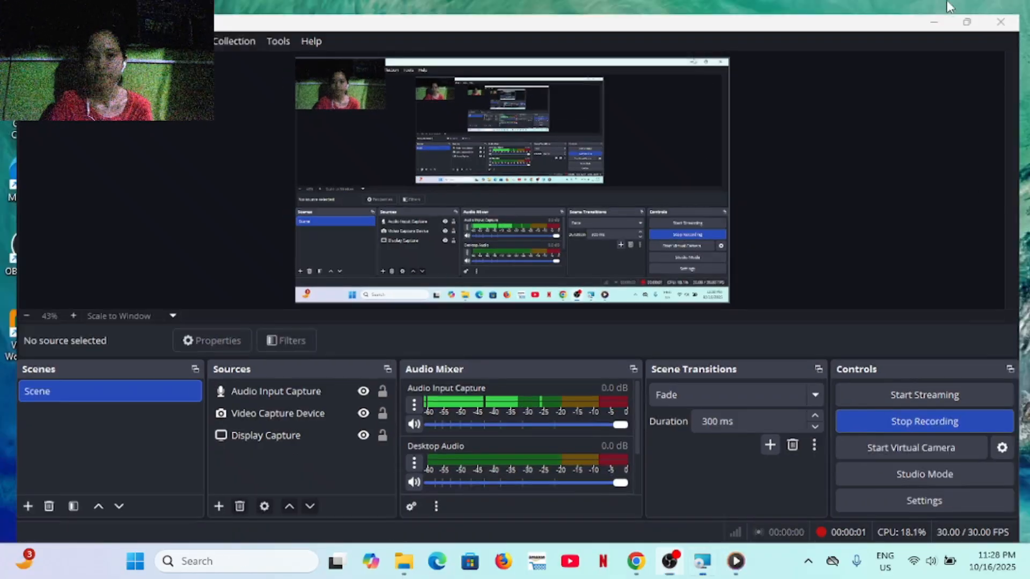
{"action": "left_click", "coordinate": [945, 7]}
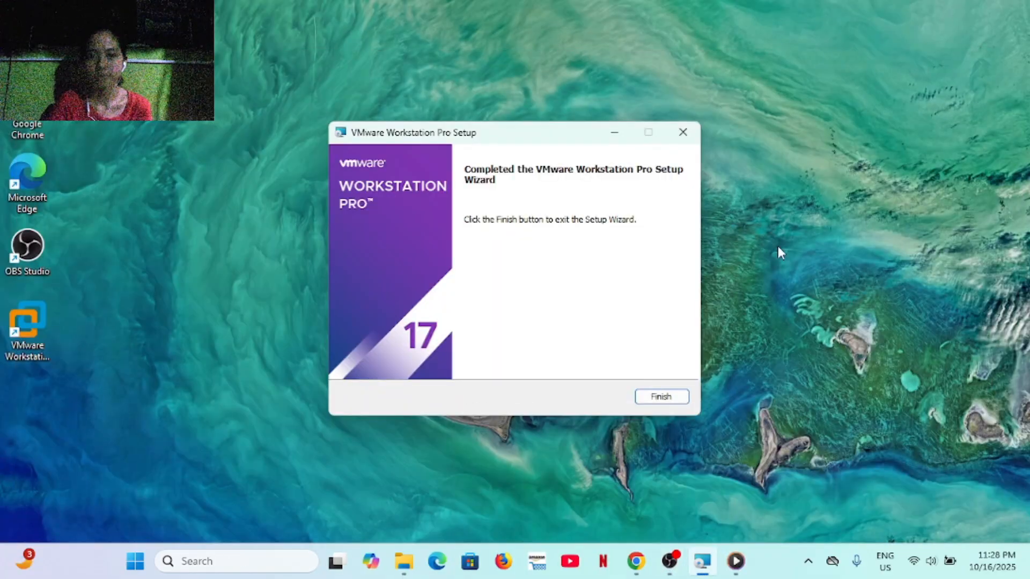
{"action": "left_click", "coordinate": [665, 399]}
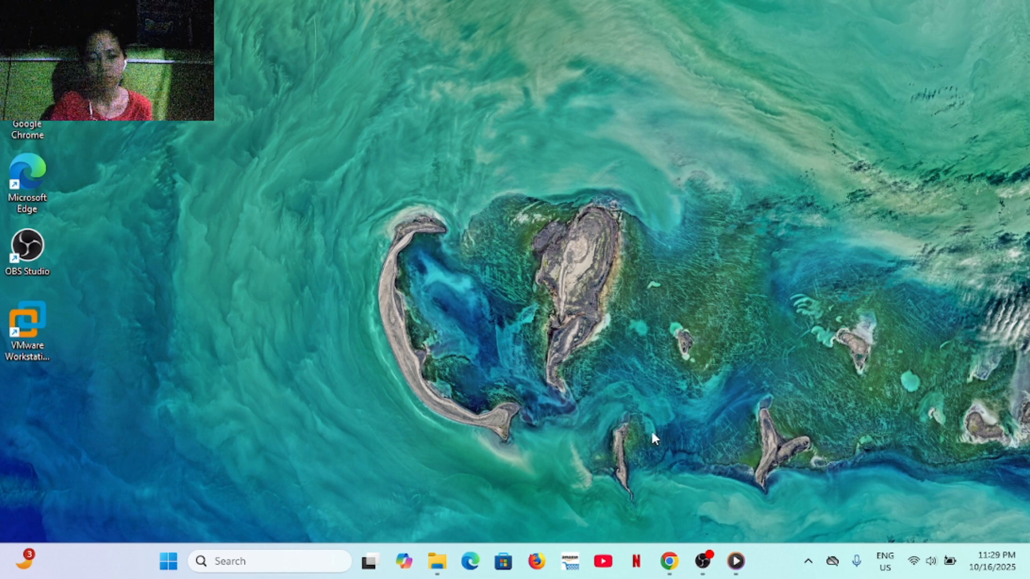
- Launch VMware Workstation Pro from the Start menu's Recommended list
{"action": "left_click", "coordinate": [160, 572]}
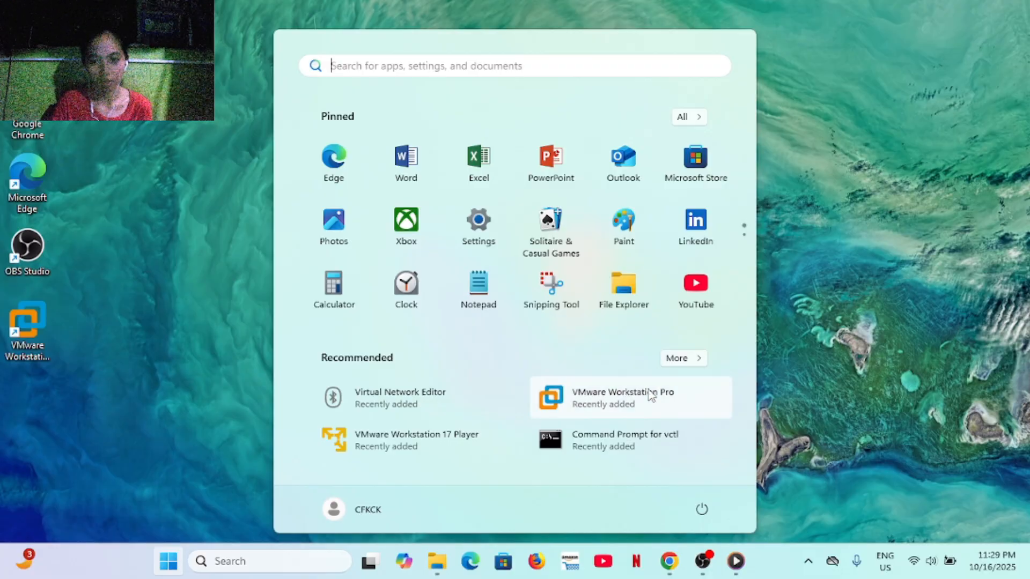
{"action": "left_click", "coordinate": [779, 366]}
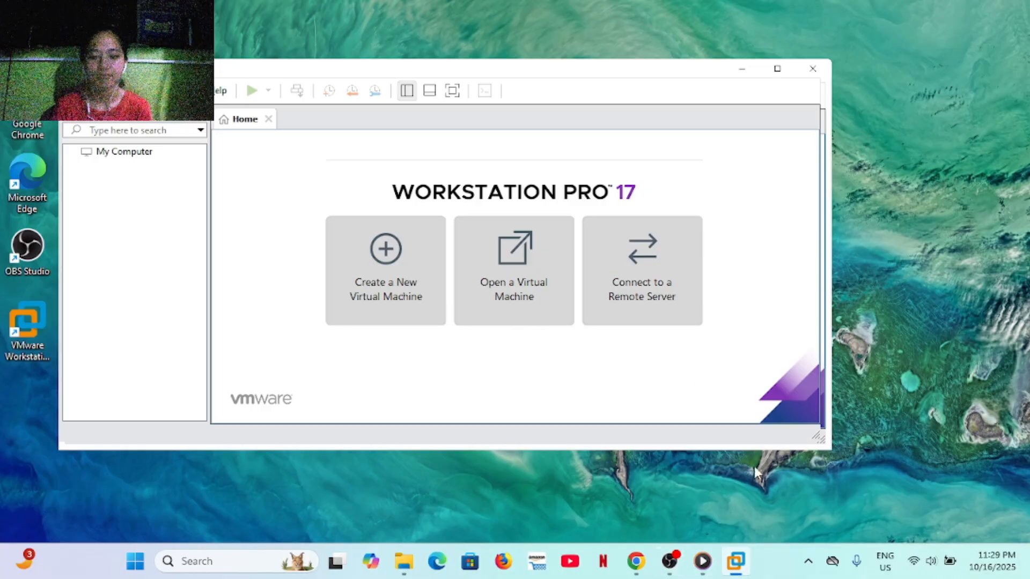
- Stop and restart the OBS recording, then minimize OBS
{"action": "left_click", "coordinate": [669, 561]}
{"action": "left_click", "coordinate": [891, 421]}
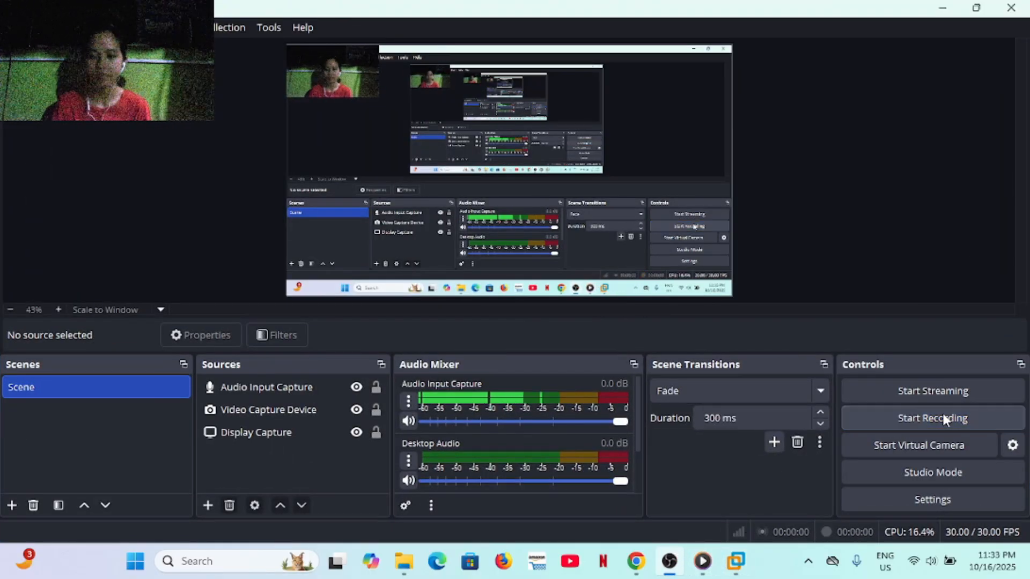
{"action": "left_click", "coordinate": [942, 420]}
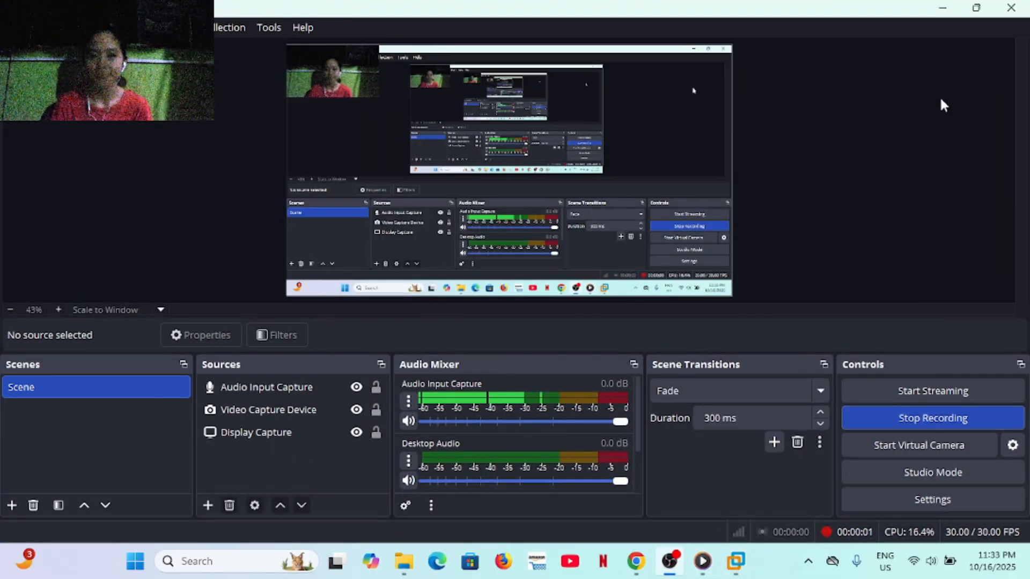
{"action": "left_click", "coordinate": [943, 8]}
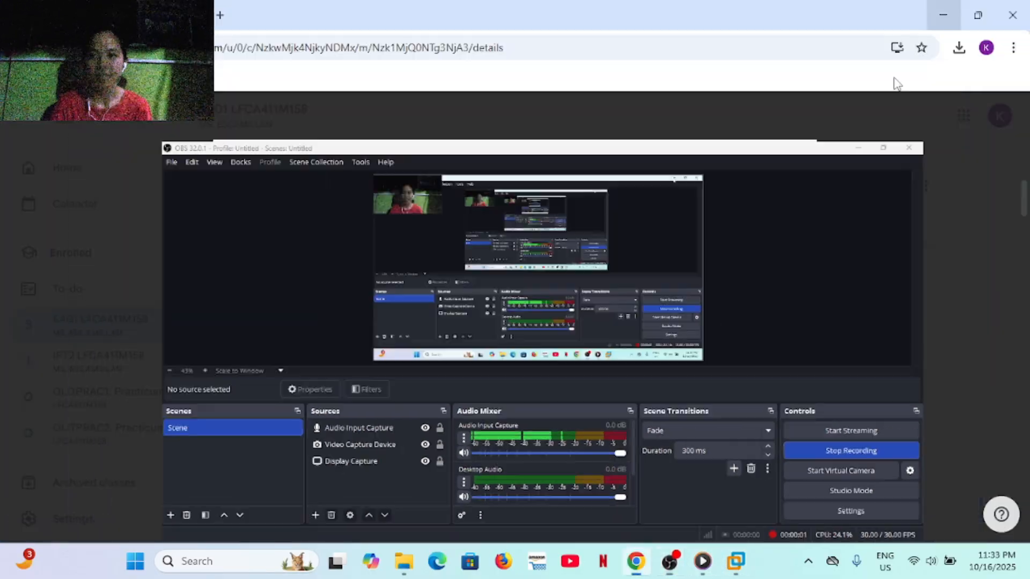
- Minimize VMware Workstation and show page 7 of the PDF's Ubuntu Server install steps
{"action": "left_click", "coordinate": [743, 571]}
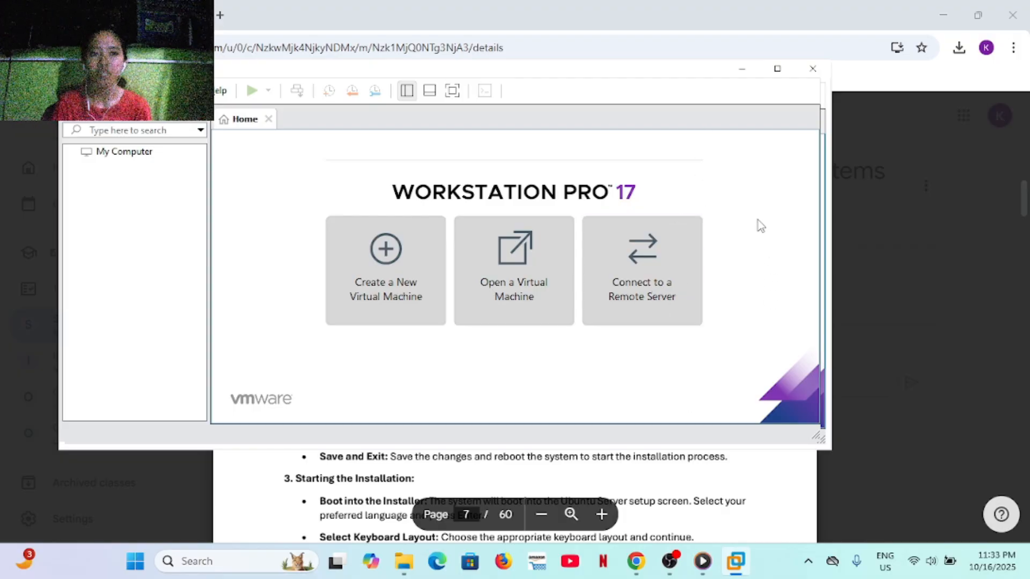
{"action": "left_click", "coordinate": [747, 74]}
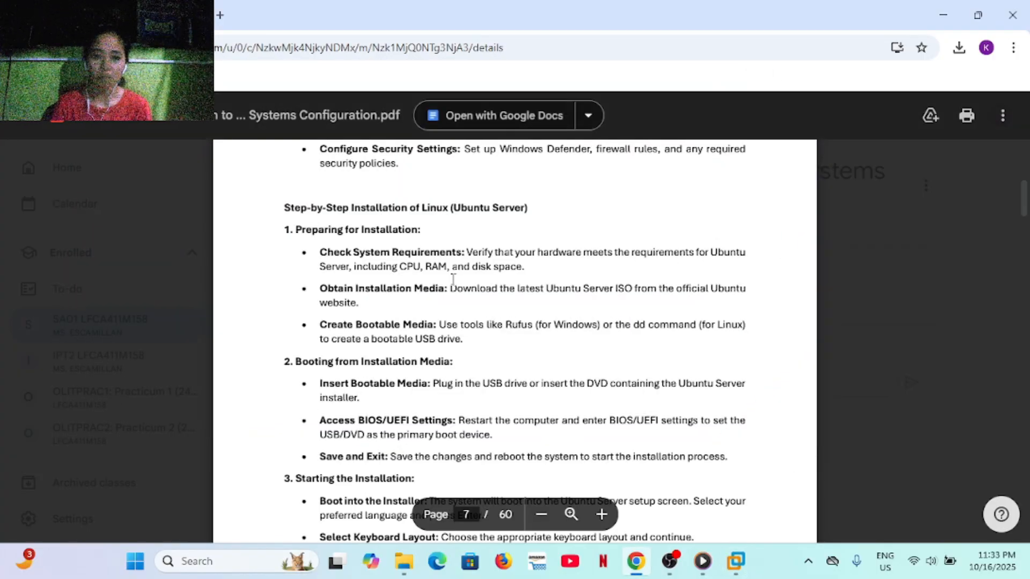
{"action": "scroll", "coordinate": [452, 278], "scroll_direction": "up", "scroll_amount": 2}
{"action": "scroll", "coordinate": [452, 278], "scroll_direction": "down", "scroll_amount": 2}
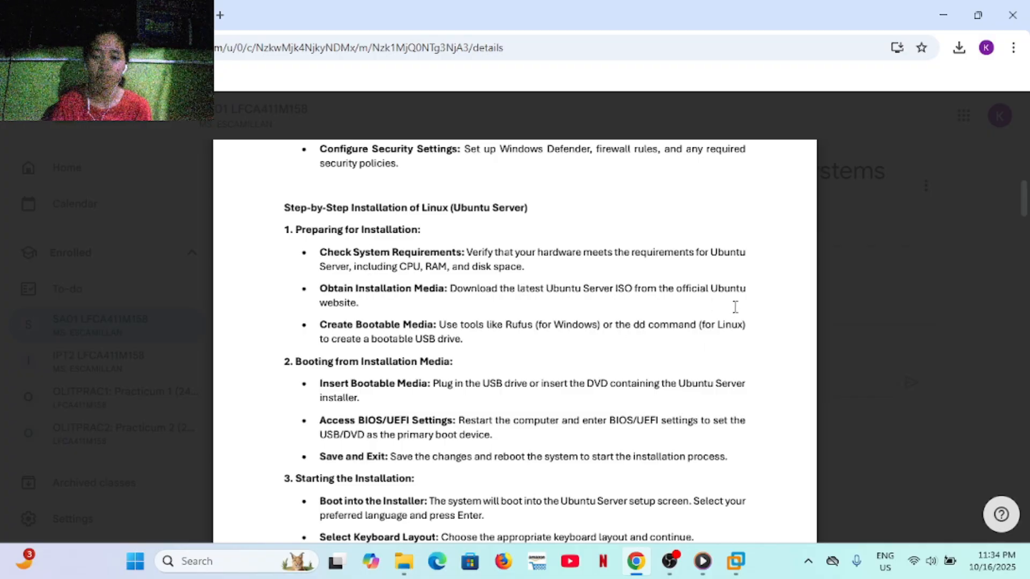
- Search 'ubuntu' in a new Chrome tab, choosing the 'ubuntu download' suggestion
{"action": "left_click", "coordinate": [221, 15]}
{"action": "left_click", "coordinate": [289, 52]}
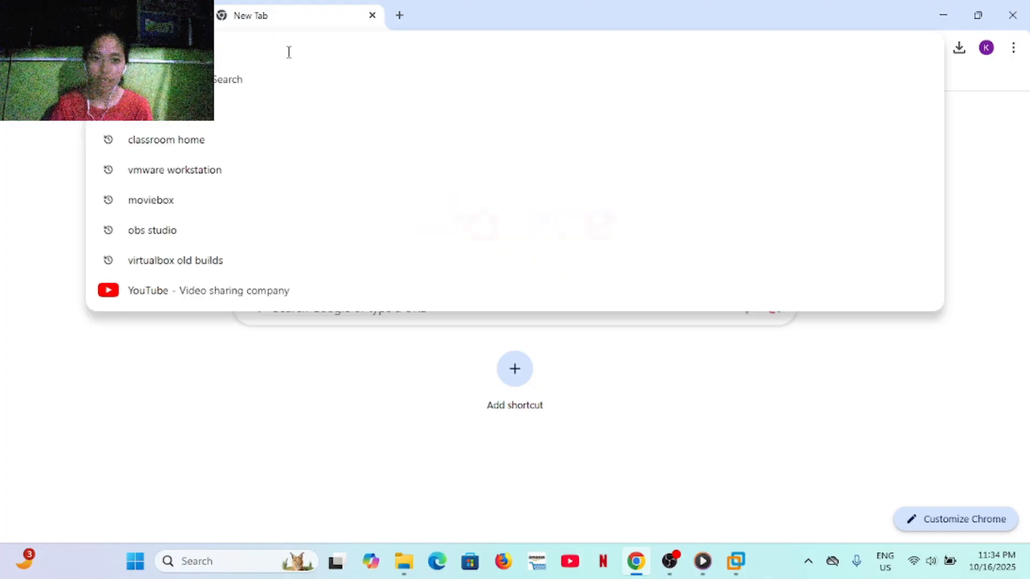
{"action": "left_click", "coordinate": [177, 15]}
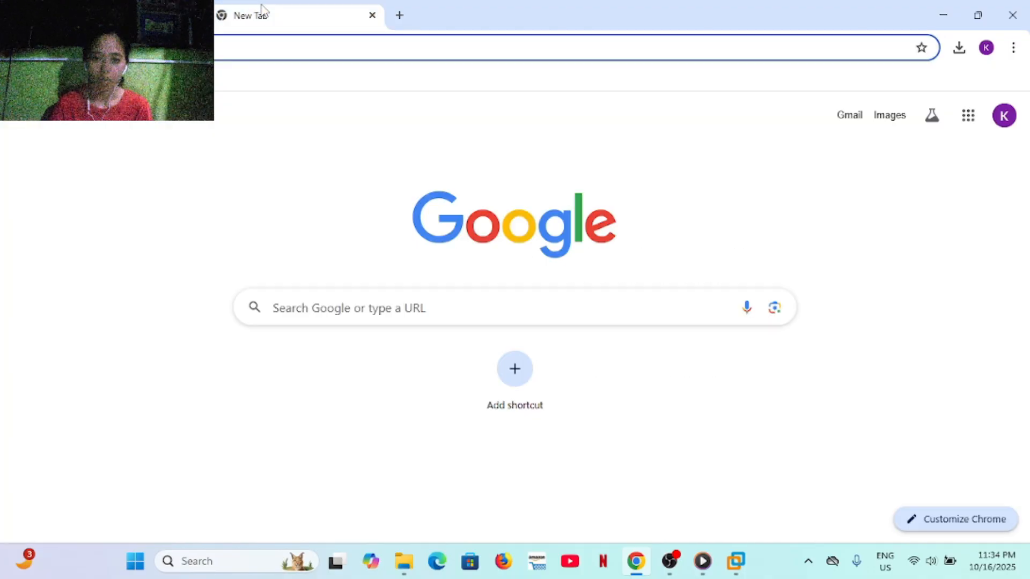
{"action": "left_click", "coordinate": [262, 12]}
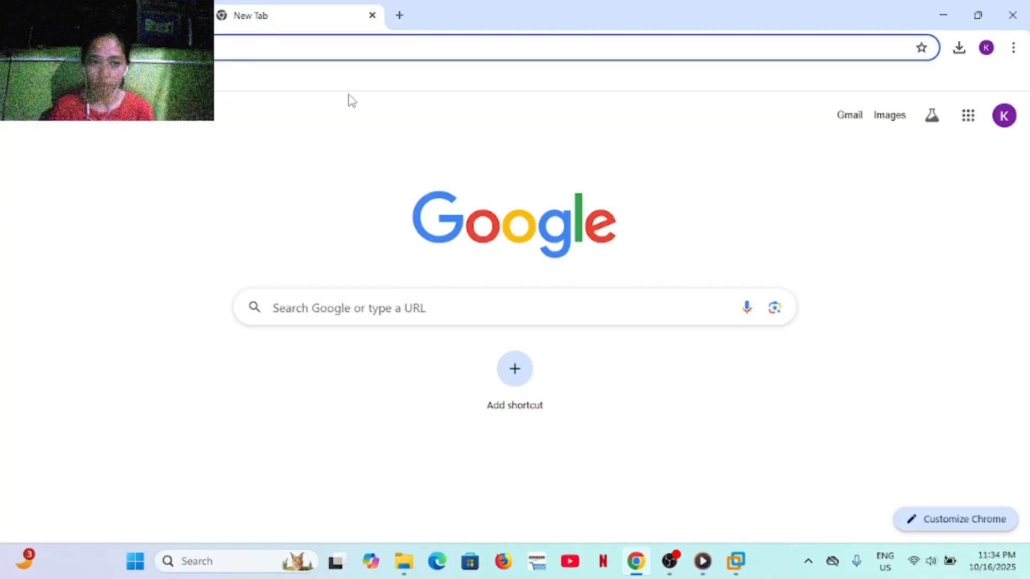
{"action": "left_click", "coordinate": [346, 68]}
{"action": "type", "text": "ubuntu"}
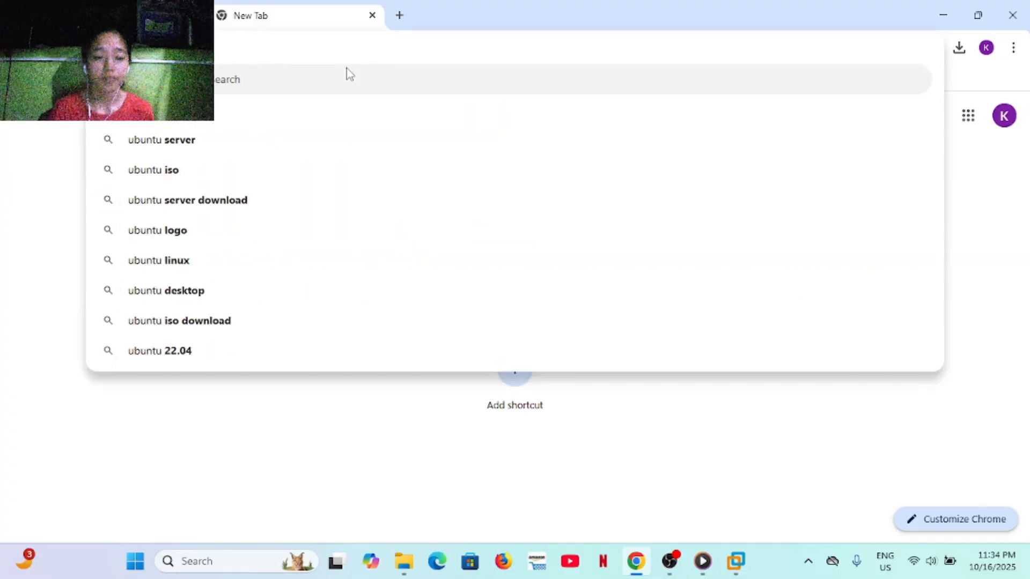
{"action": "left_click", "coordinate": [336, 116]}
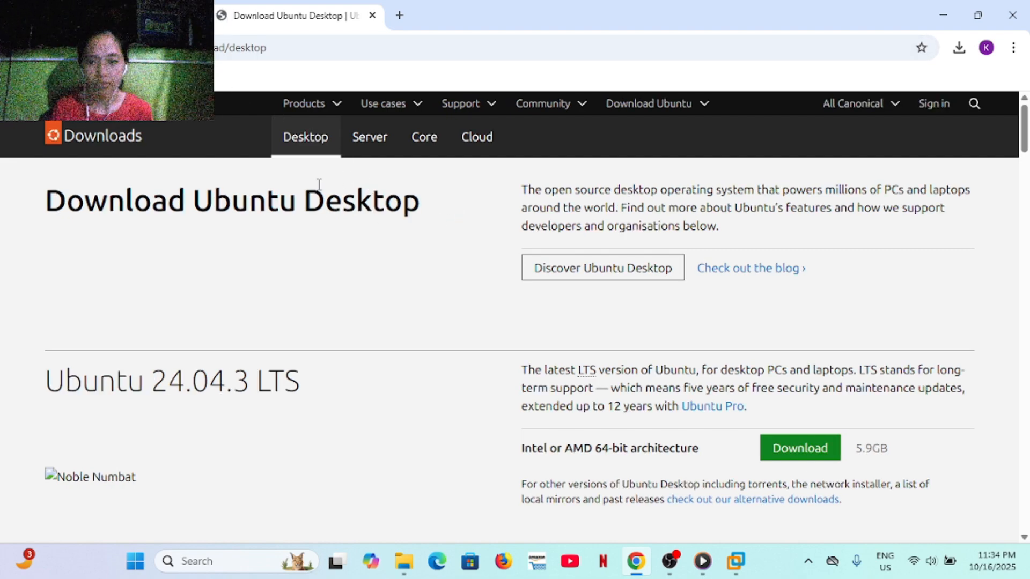
{"action": "scroll", "coordinate": [578, 316], "scroll_direction": "down", "scroll_amount": 9}
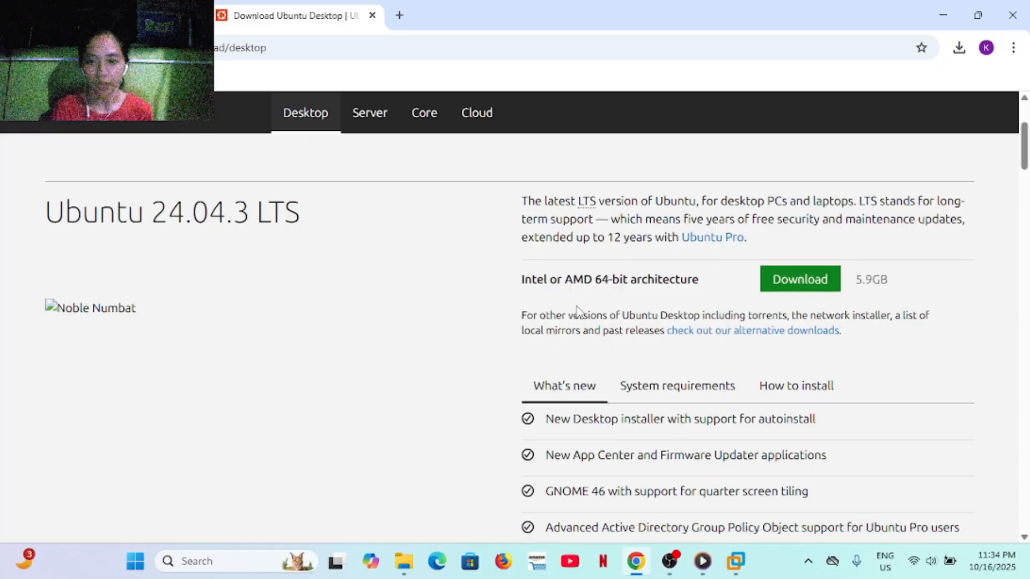
{"action": "scroll", "coordinate": [581, 324], "scroll_direction": "down", "scroll_amount": 4}
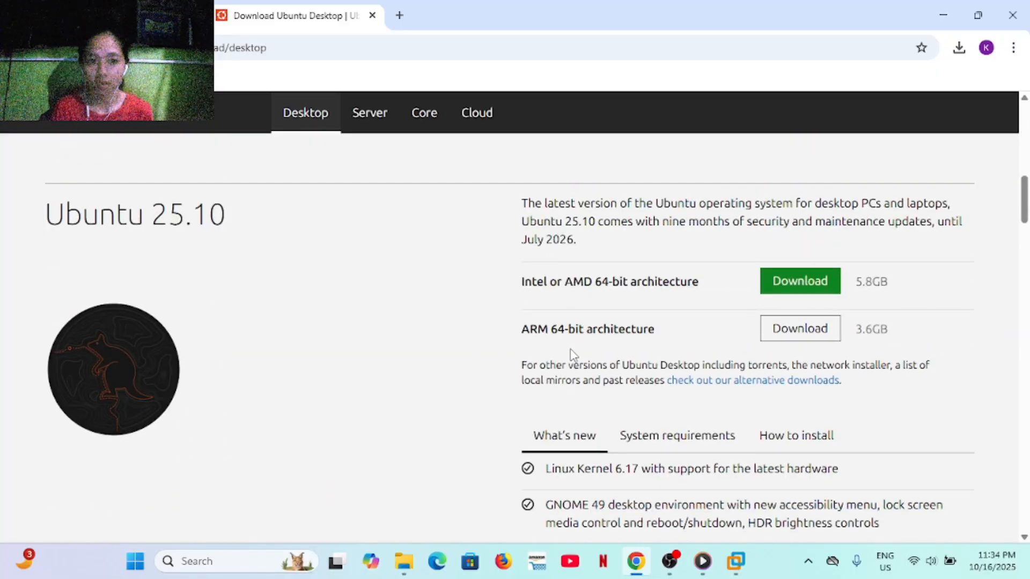
{"action": "scroll", "coordinate": [573, 354], "scroll_direction": "up", "scroll_amount": 12}
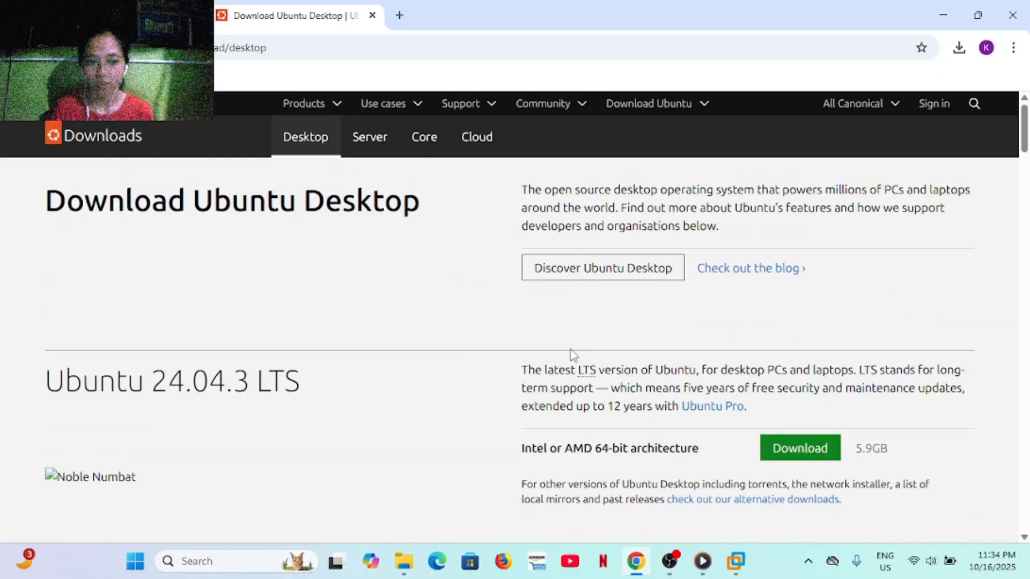
{"action": "scroll", "coordinate": [573, 354], "scroll_direction": "down", "scroll_amount": 15}
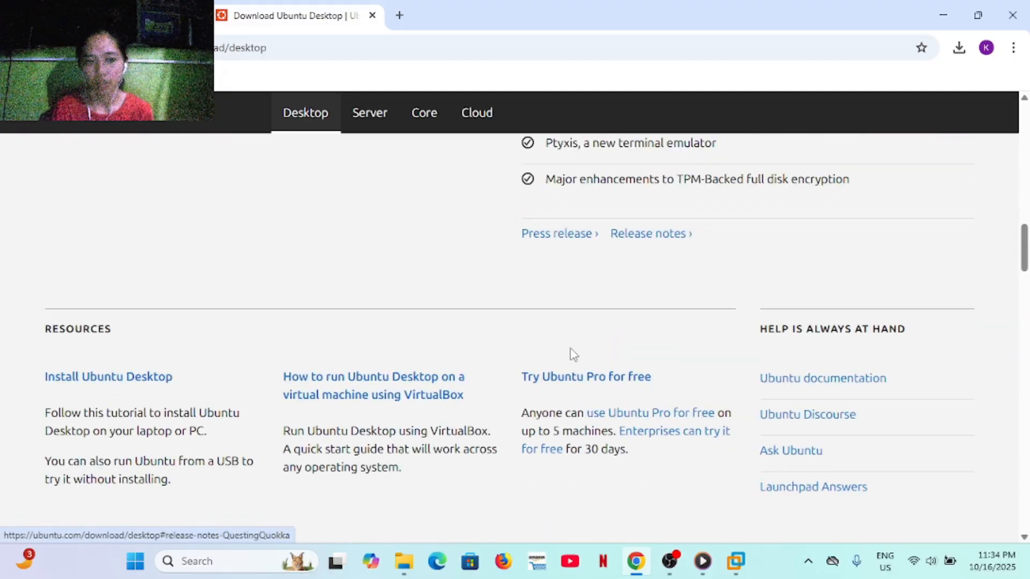
{"action": "scroll", "coordinate": [573, 354], "scroll_direction": "down", "scroll_amount": 5}
{"action": "scroll", "coordinate": [573, 354], "scroll_direction": "up", "scroll_amount": 13}
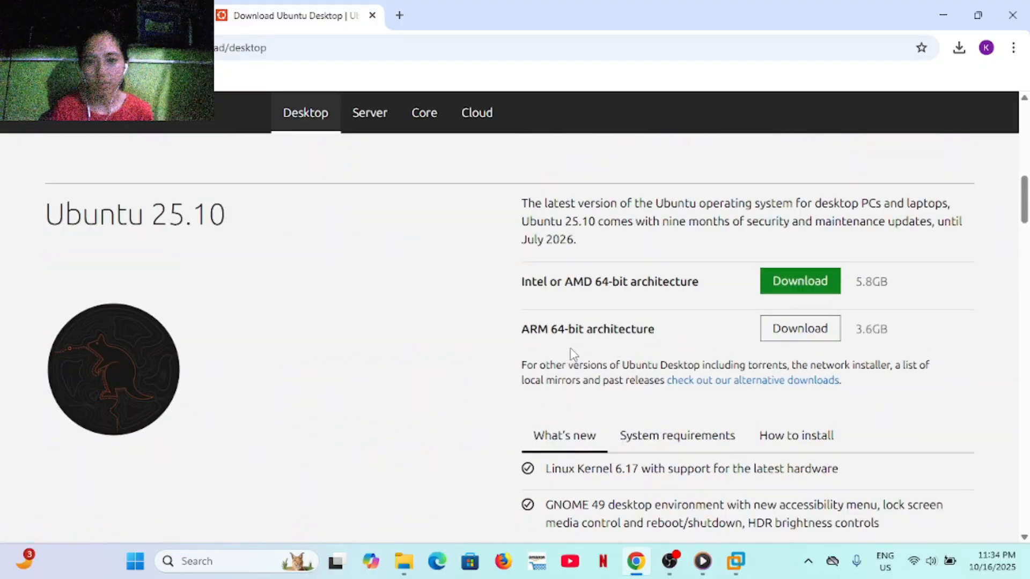
{"action": "scroll", "coordinate": [572, 351], "scroll_direction": "up", "scroll_amount": 3}
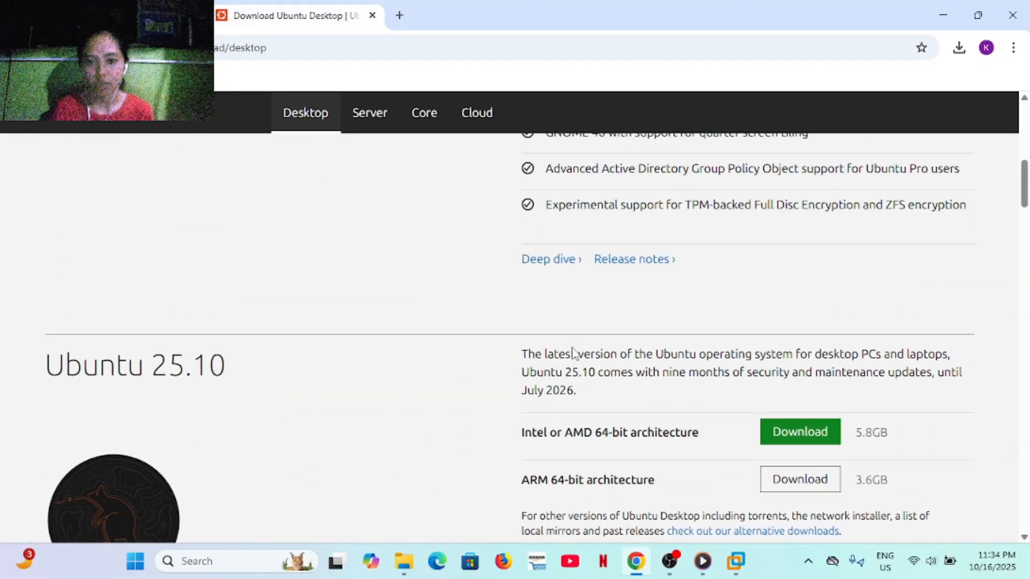
{"action": "scroll", "coordinate": [572, 348], "scroll_direction": "up", "scroll_amount": 11}
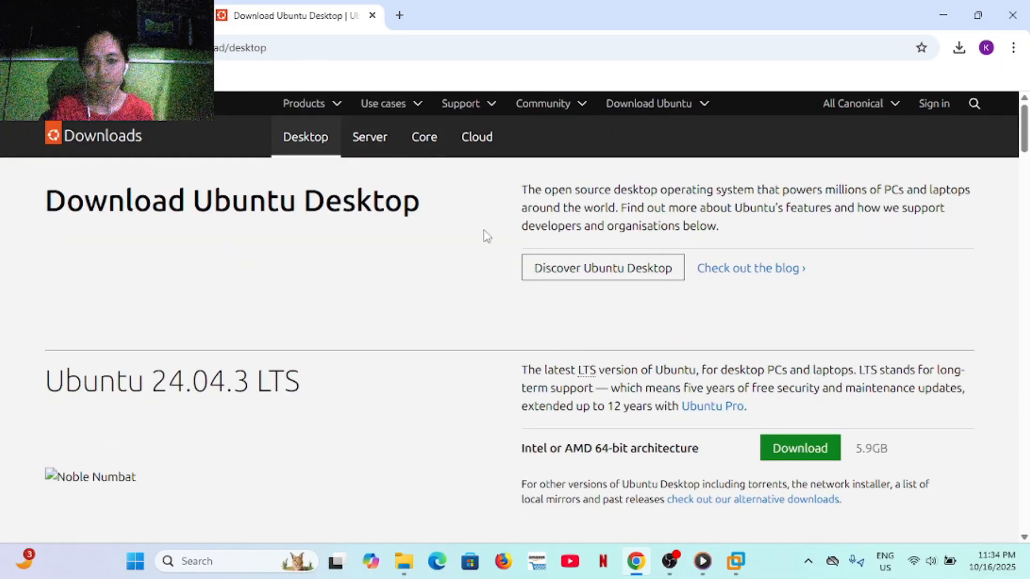
{"action": "scroll", "coordinate": [486, 236], "scroll_direction": "down", "scroll_amount": 3}
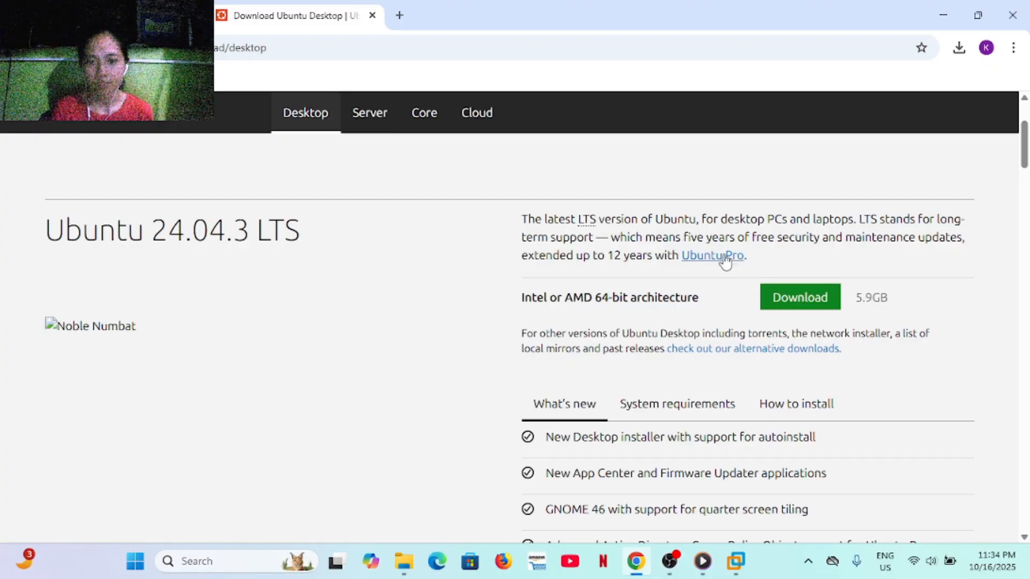
{"action": "scroll", "coordinate": [905, 307], "scroll_direction": "down", "scroll_amount": 4}
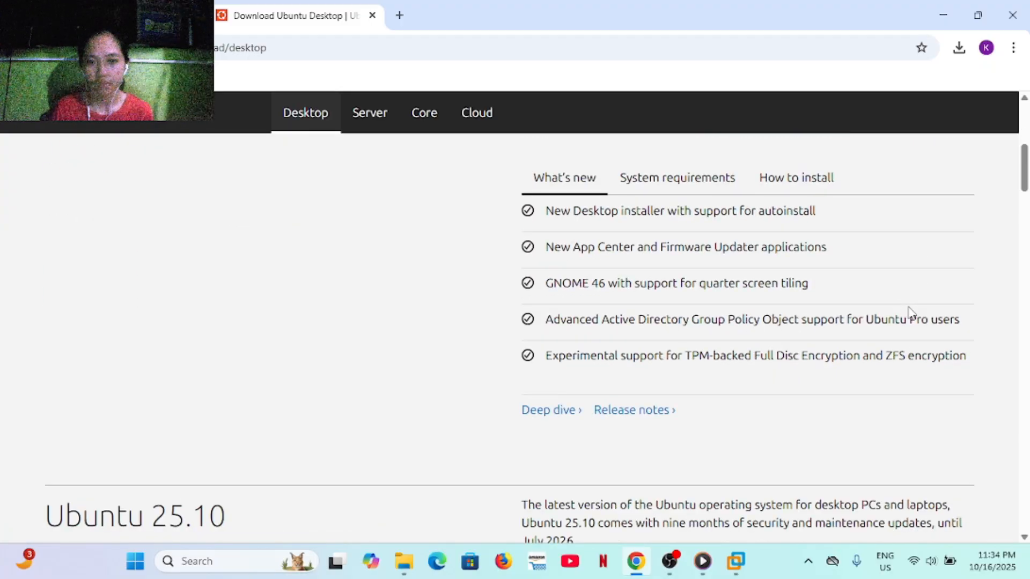
{"action": "scroll", "coordinate": [910, 310], "scroll_direction": "up", "scroll_amount": 4}
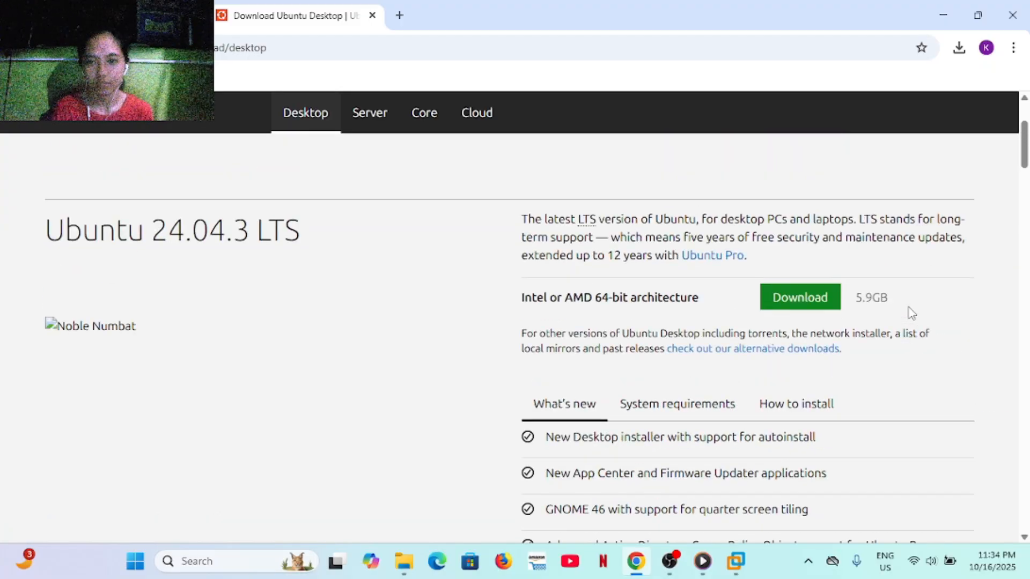
- Download Ubuntu 24.04.3 LTS for Intel or AMD 64-bit and wait for the save dialog
{"action": "left_click", "coordinate": [805, 296]}
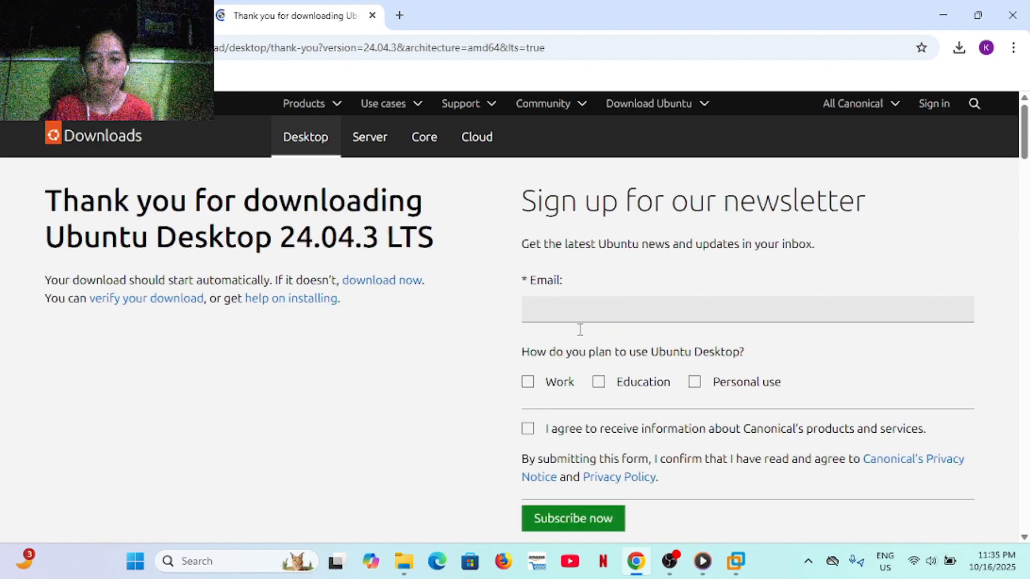
{"action": "scroll", "coordinate": [448, 338], "scroll_direction": "down", "scroll_amount": 1}
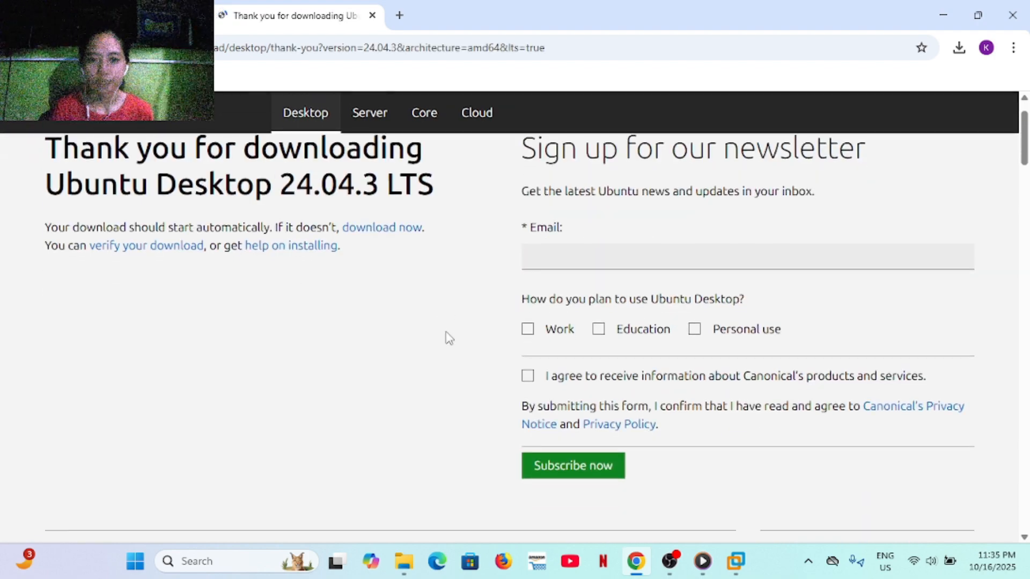
{"action": "scroll", "coordinate": [449, 338], "scroll_direction": "down", "scroll_amount": 6}
{"action": "scroll", "coordinate": [448, 331], "scroll_direction": "down", "scroll_amount": 6}
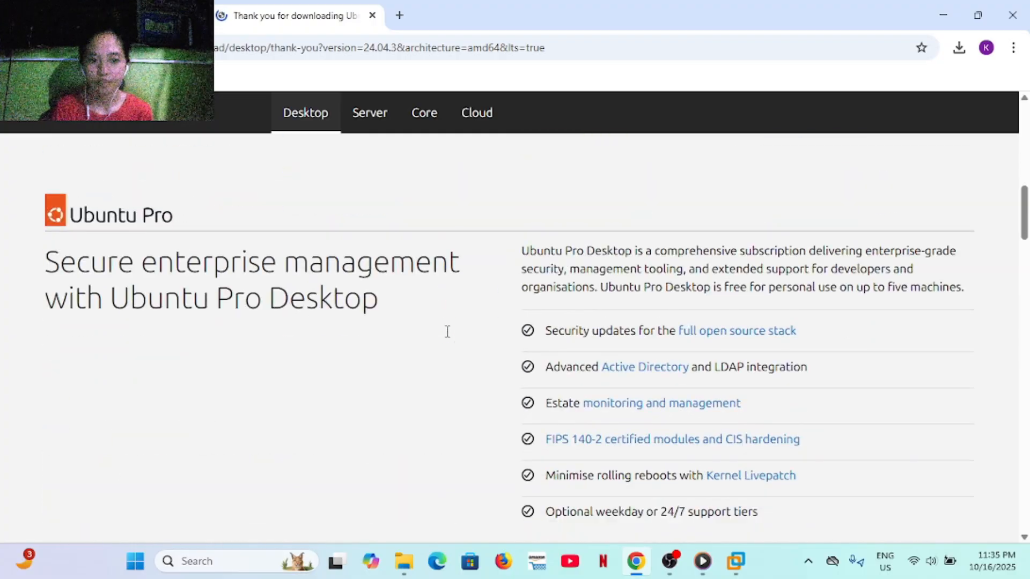
{"action": "scroll", "coordinate": [527, 345], "scroll_direction": "down", "scroll_amount": 7}
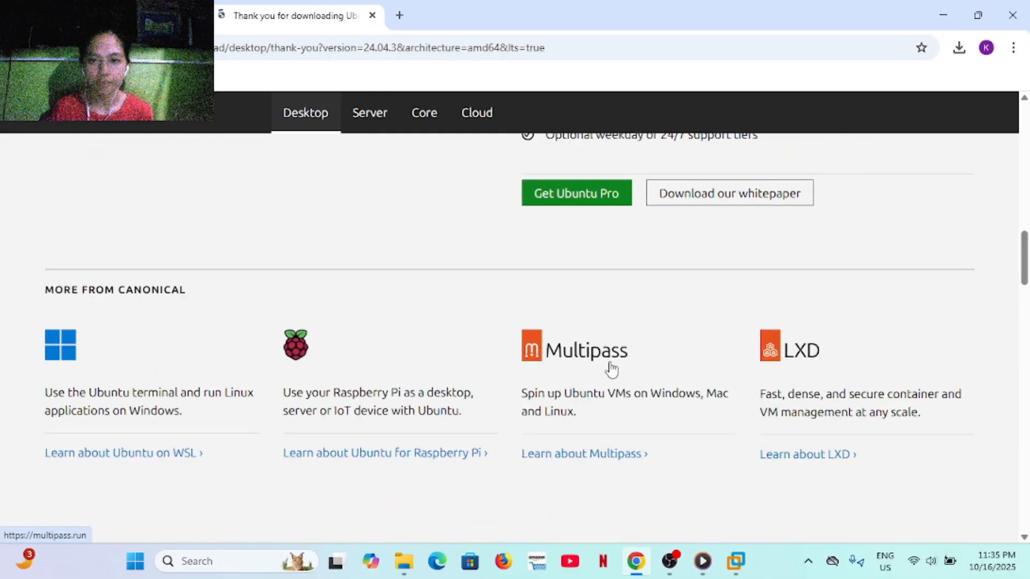
{"action": "scroll", "coordinate": [582, 347], "scroll_direction": "down", "scroll_amount": 1}
{"action": "scroll", "coordinate": [582, 348], "scroll_direction": "down", "scroll_amount": 15}
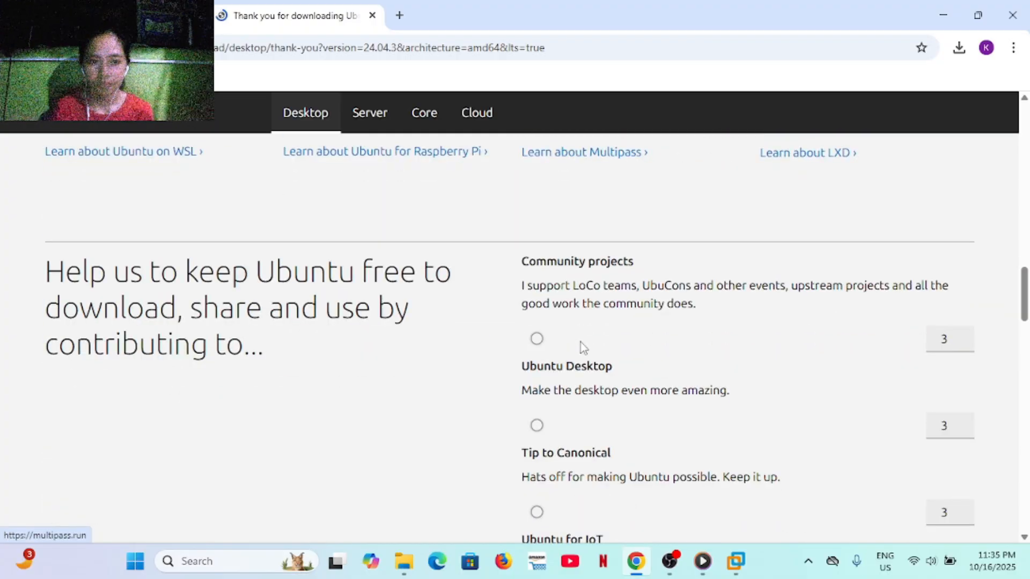
{"action": "scroll", "coordinate": [589, 371], "scroll_direction": "down", "scroll_amount": 7}
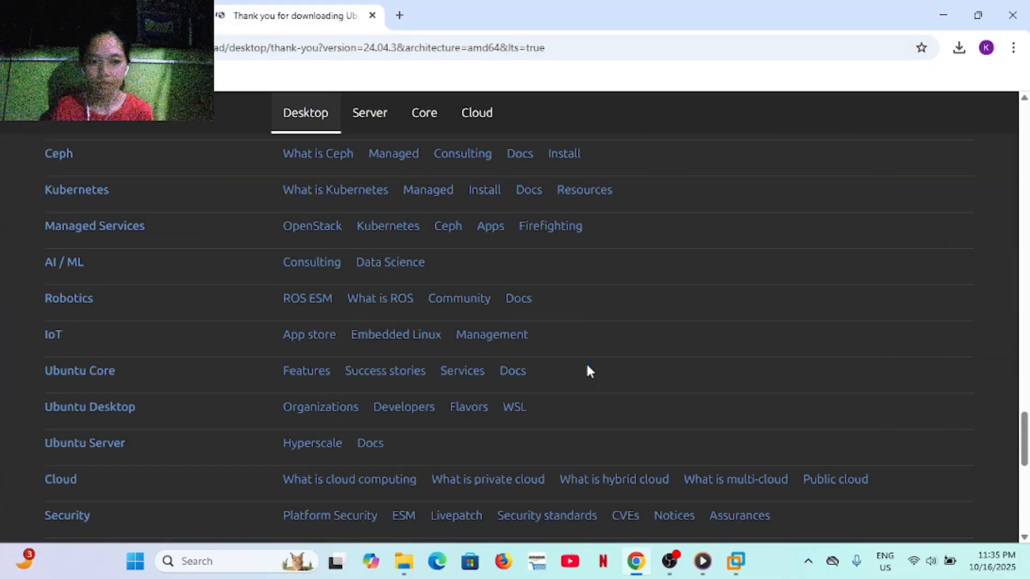
{"action": "scroll", "coordinate": [589, 365], "scroll_direction": "up", "scroll_amount": 20}
{"action": "scroll", "coordinate": [592, 370], "scroll_direction": "up", "scroll_amount": 8}
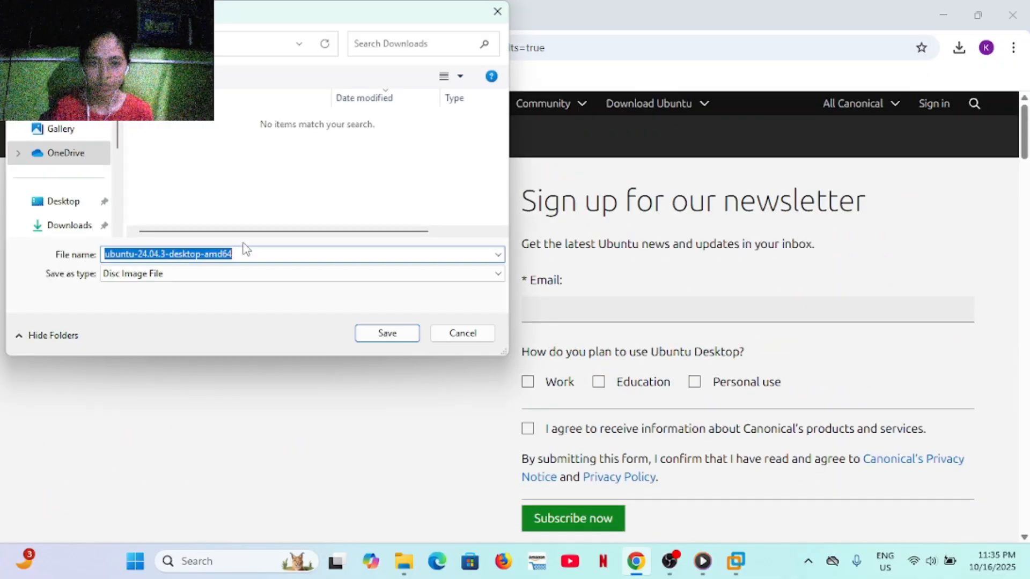
- Save ubuntu-24.04.3-desktop-amd64.iso to Downloads and check its progress in the downloads list
{"action": "left_click", "coordinate": [73, 225]}
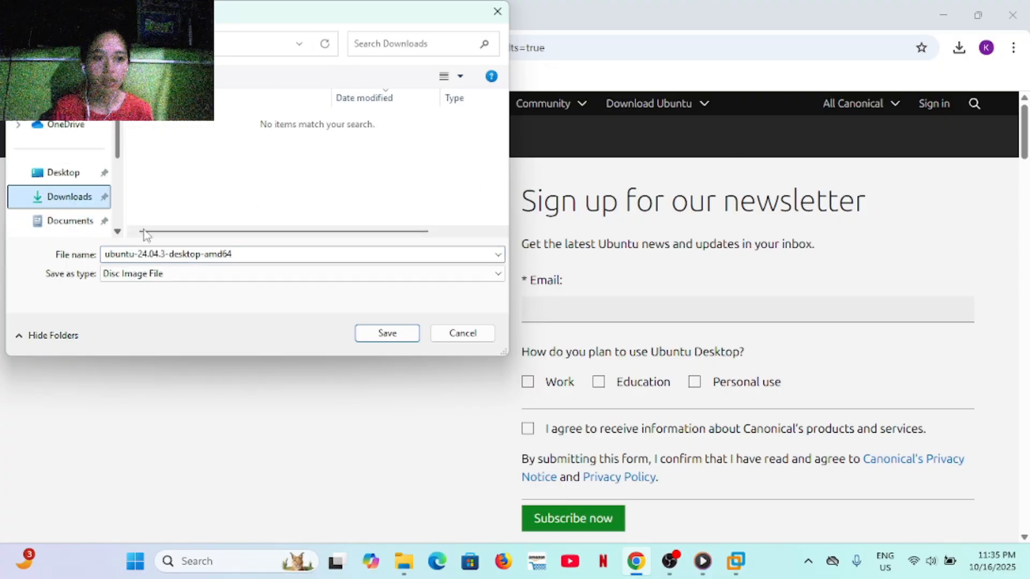
{"action": "left_click", "coordinate": [386, 334]}
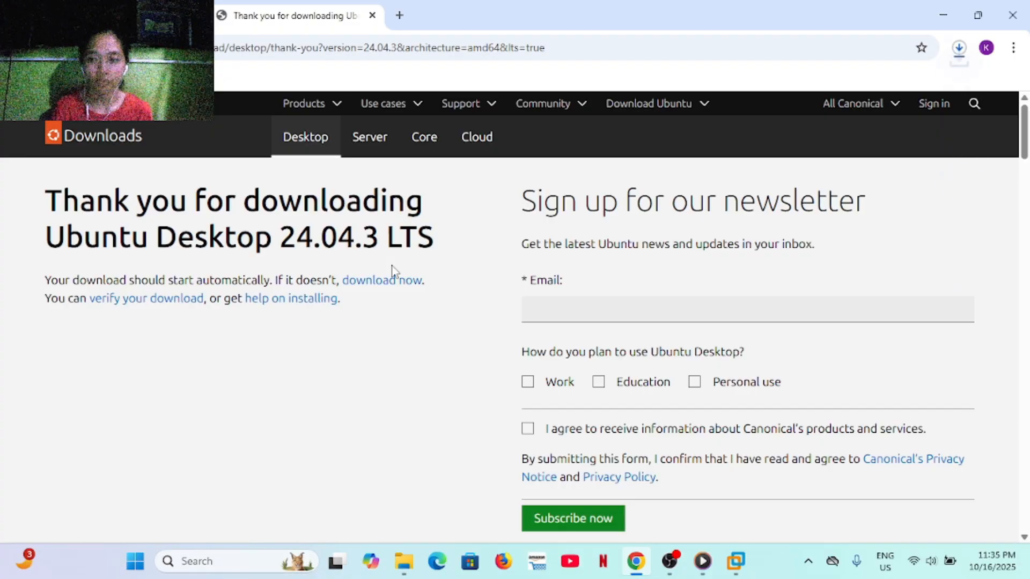
{"action": "left_click", "coordinate": [959, 47]}
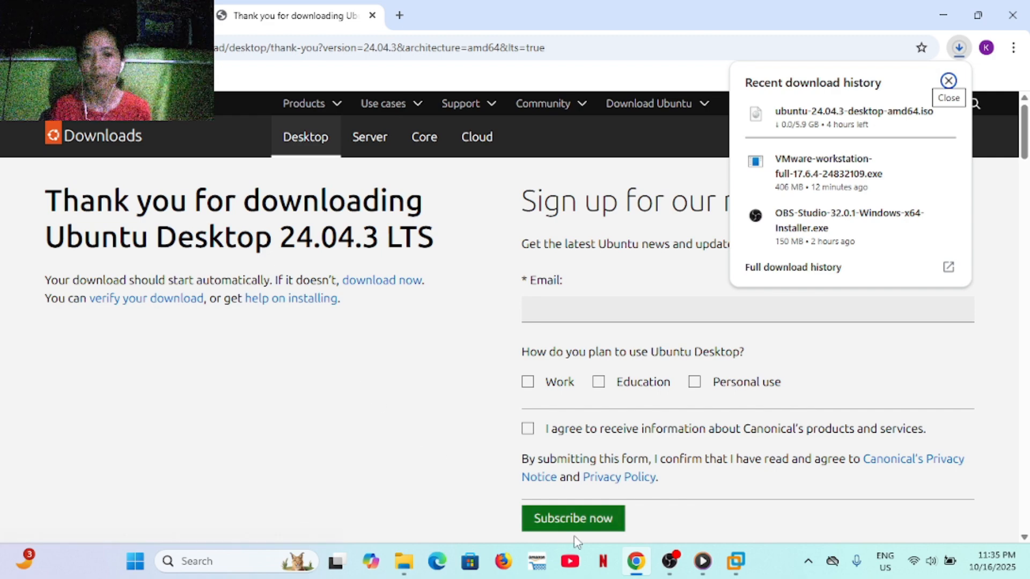
{"action": "mouse_move", "coordinate": [669, 570]}
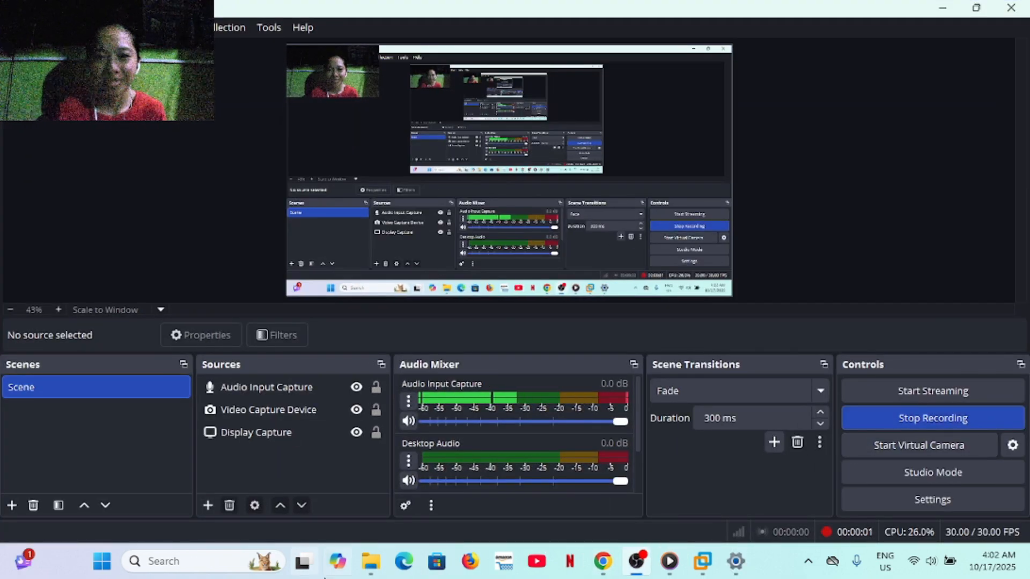
- Open Chrome's full download history in a new tab showing the Ubuntu ISO
{"action": "left_click", "coordinate": [947, 8]}
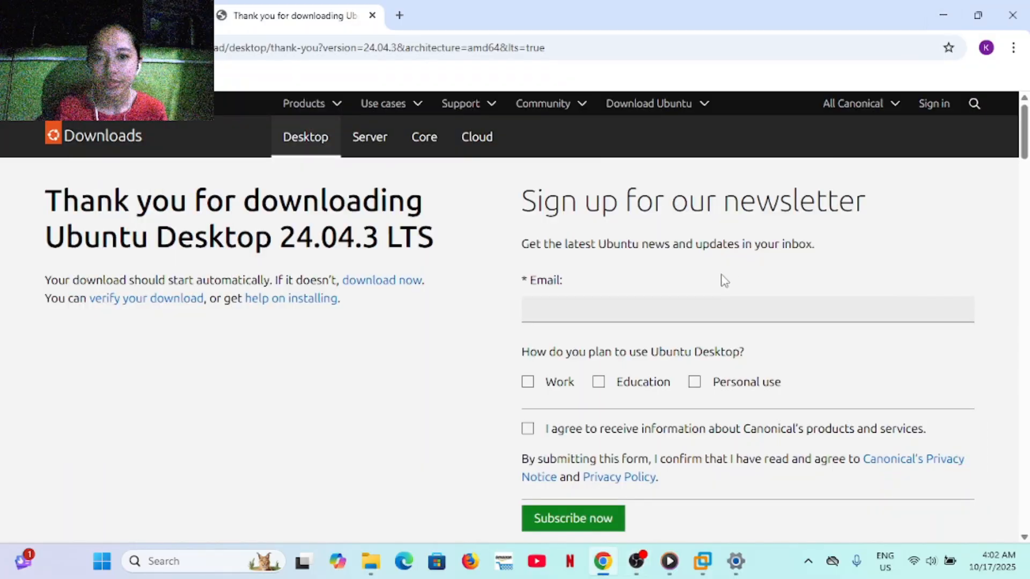
{"action": "left_click", "coordinate": [1014, 47]}
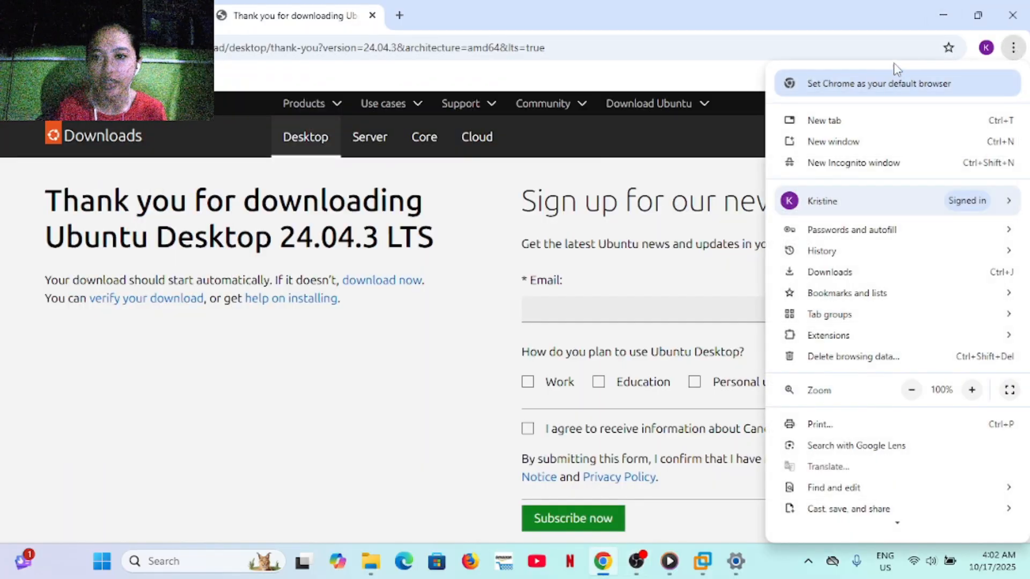
{"action": "left_click", "coordinate": [906, 271]}
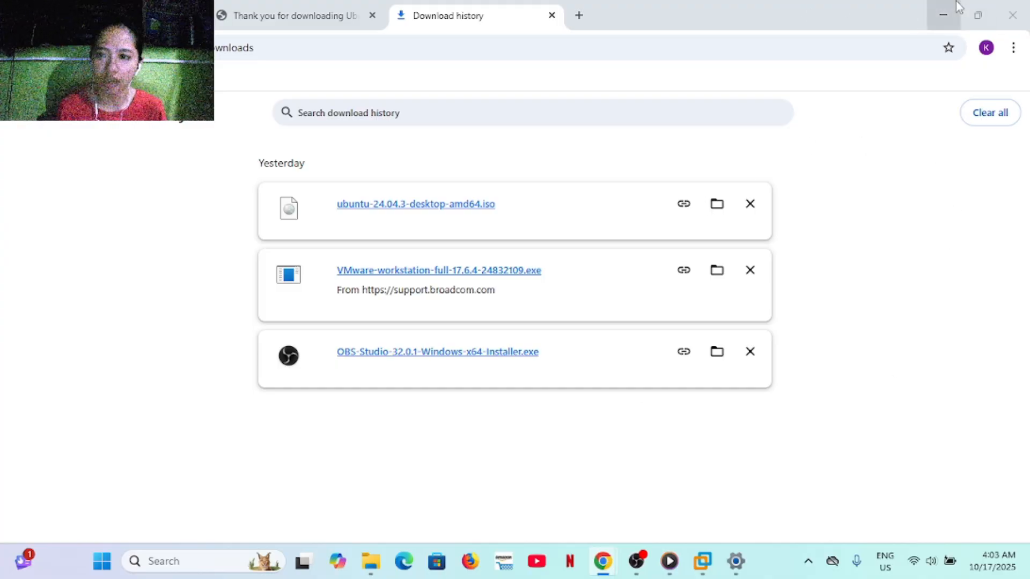
- Check OBS, then bring the Videos folder window back up
{"action": "left_click", "coordinate": [636, 561]}
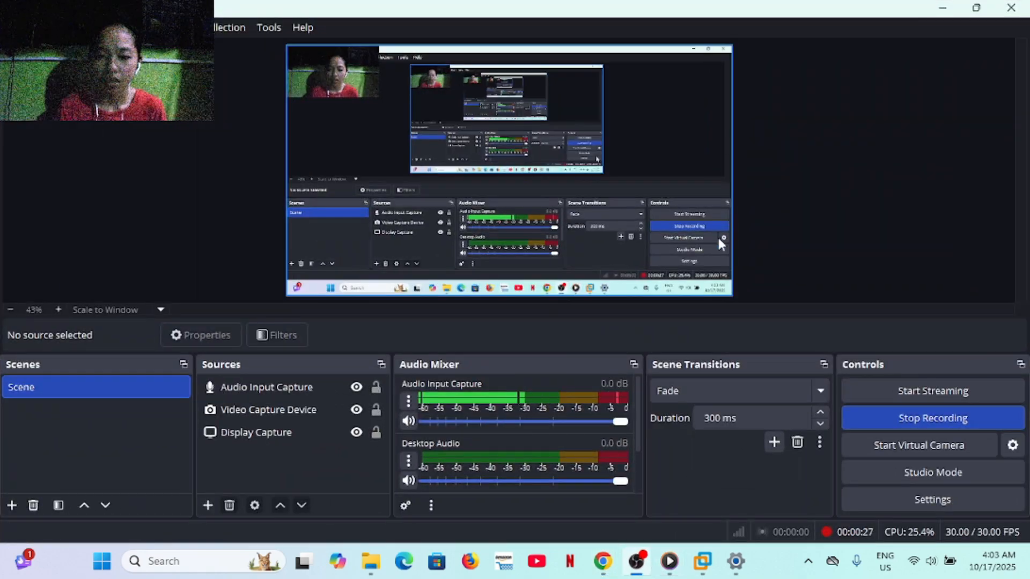
{"action": "left_click", "coordinate": [936, 6]}
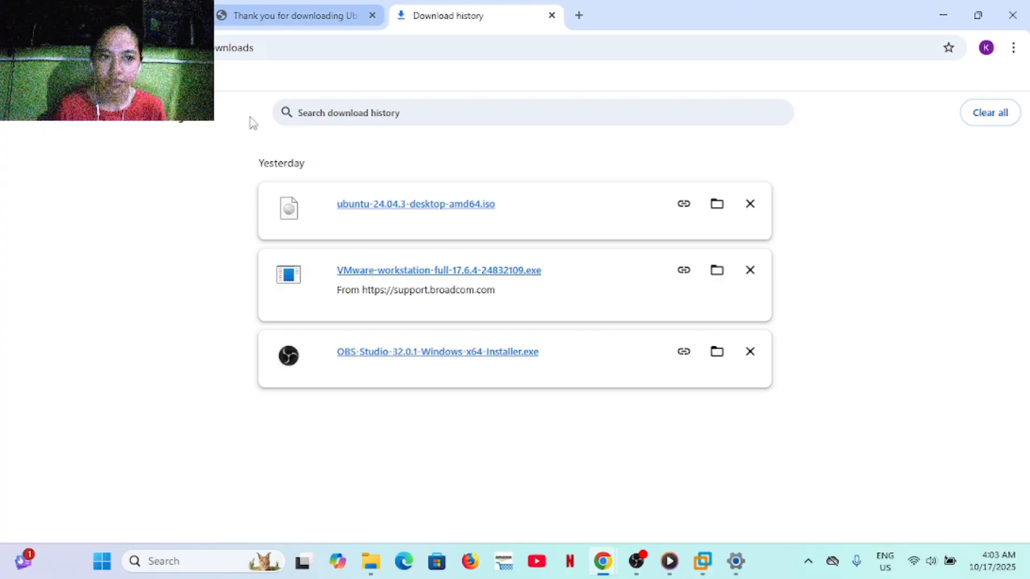
{"action": "left_click", "coordinate": [378, 567]}
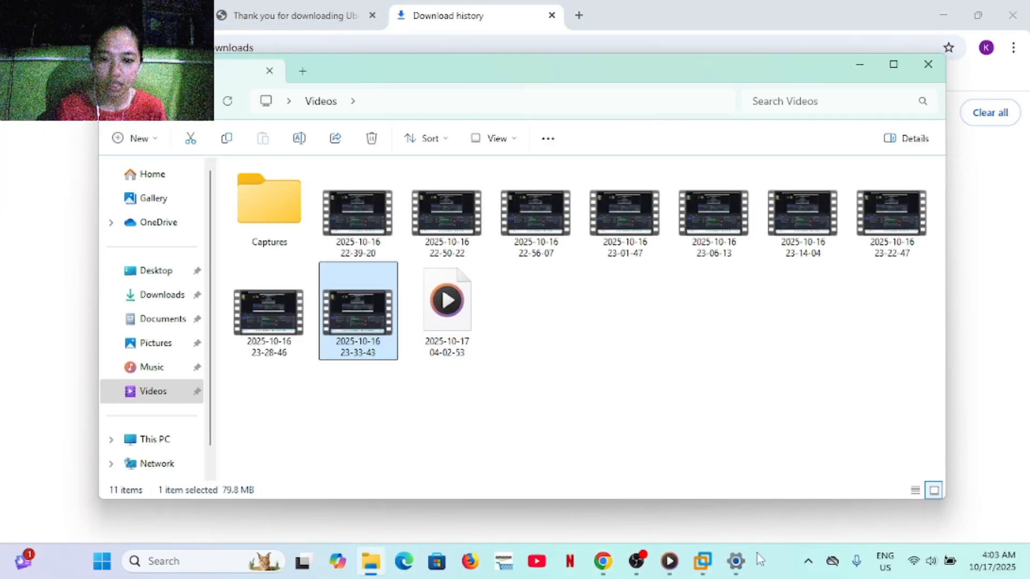
- Bring VMware Workstation forward, hide the Videos folder and Chrome, and move its window up-right
{"action": "left_click", "coordinate": [703, 561]}
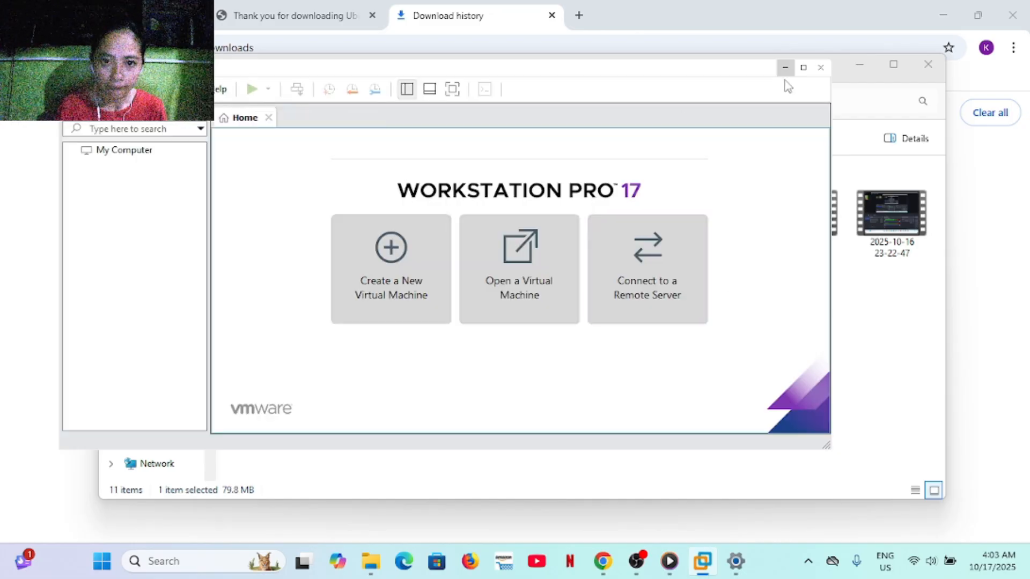
{"action": "left_click", "coordinate": [860, 67]}
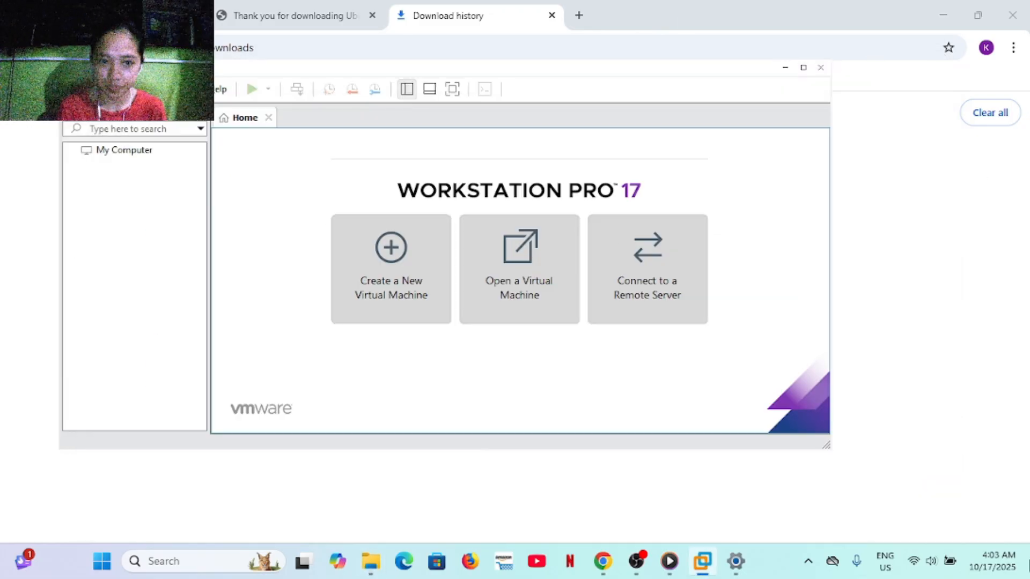
{"action": "left_click", "coordinate": [952, 15]}
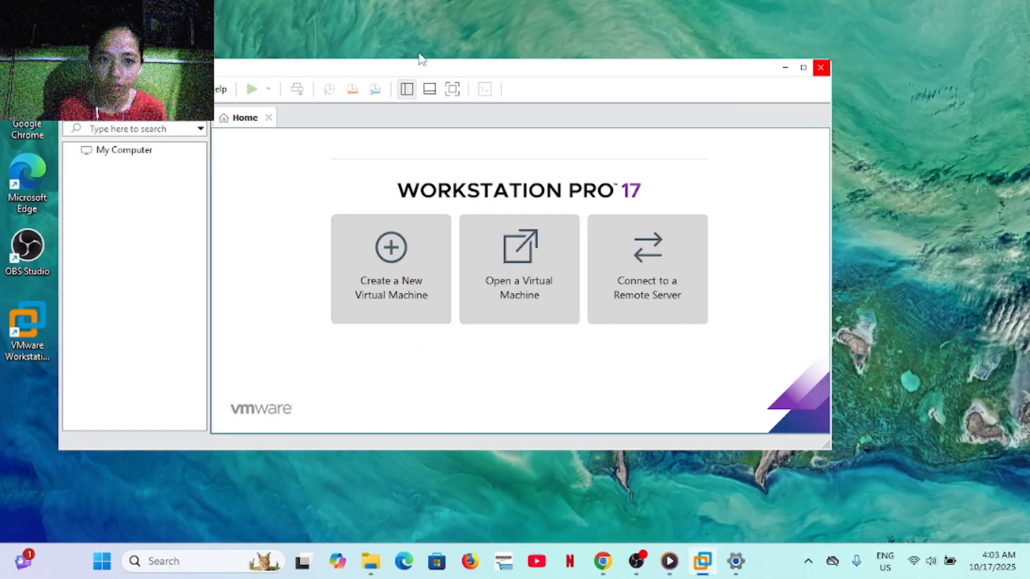
{"action": "left_click_drag", "start_coordinate": [416, 72], "coordinate": [465, 51]}
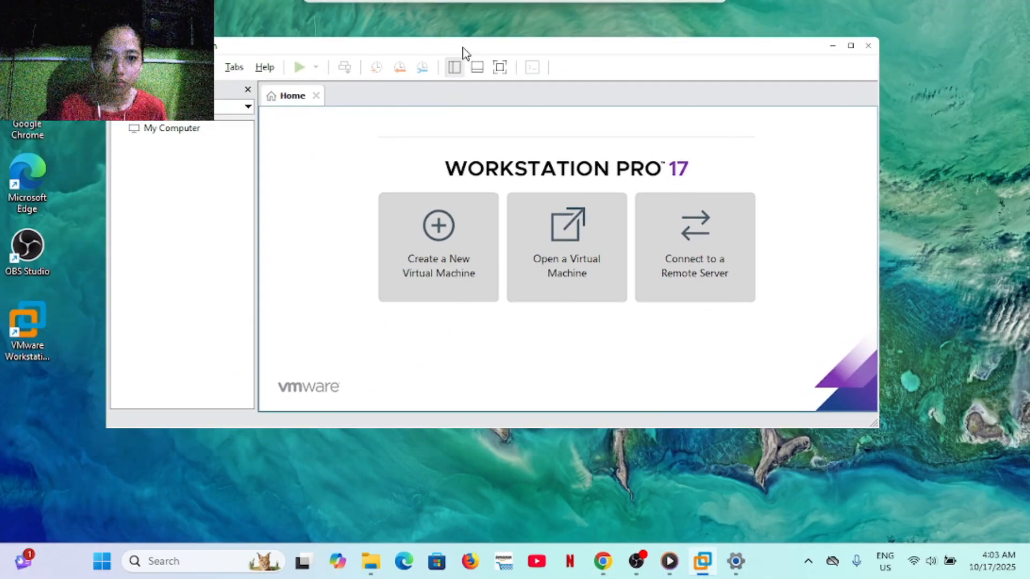
- Start a Typical new virtual machine using the ubuntu-24.04.3-desktop-amd64 disc image from Downloads
{"action": "left_click", "coordinate": [456, 260]}
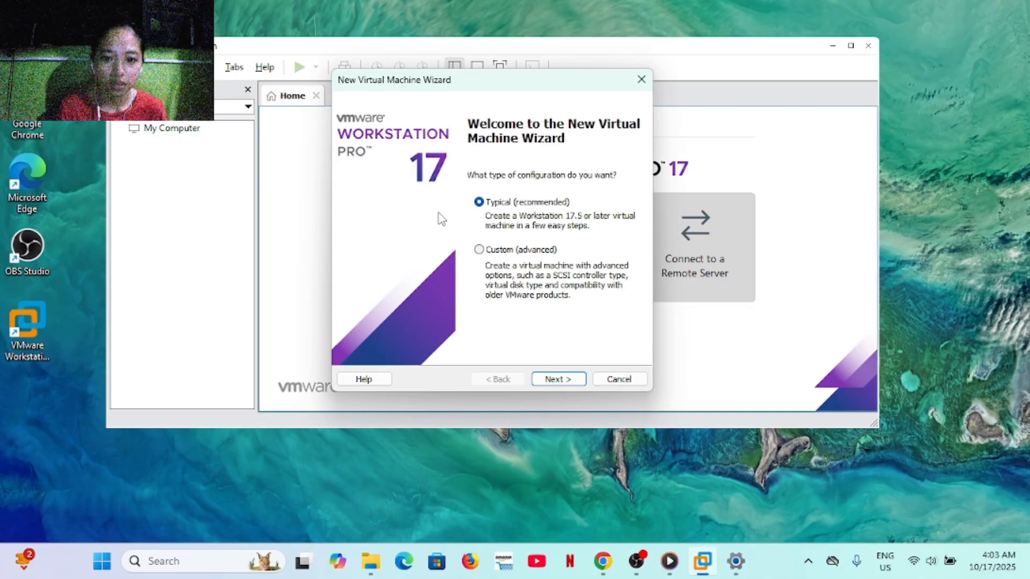
{"action": "left_click", "coordinate": [545, 381]}
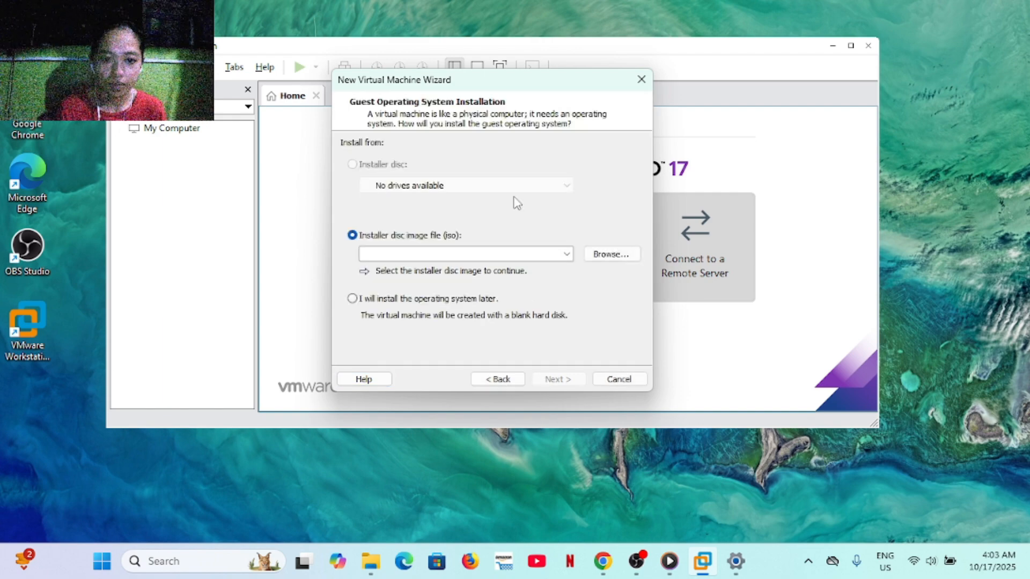
{"action": "left_click", "coordinate": [601, 254]}
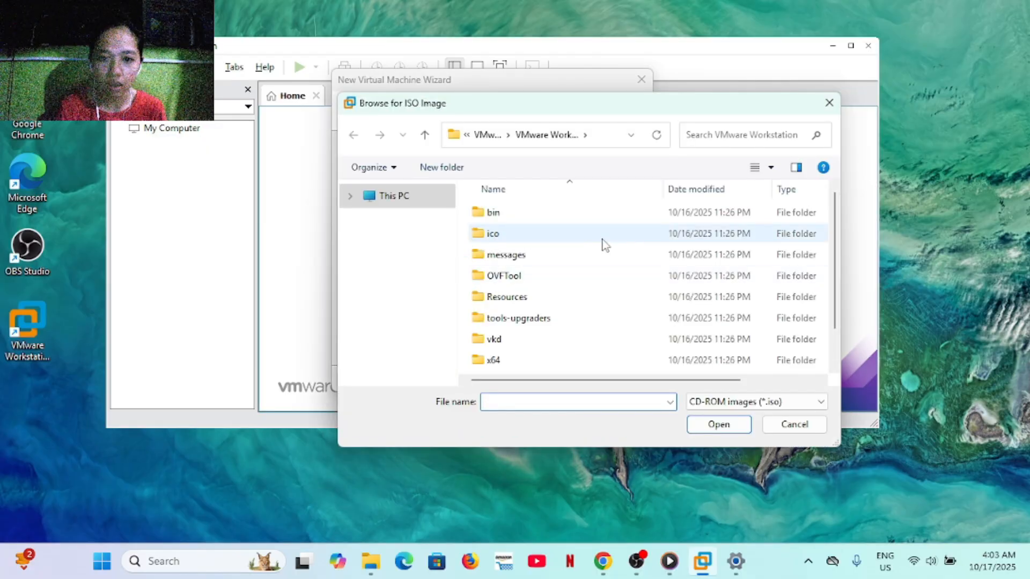
{"action": "scroll", "coordinate": [603, 241], "scroll_direction": "down", "scroll_amount": 2}
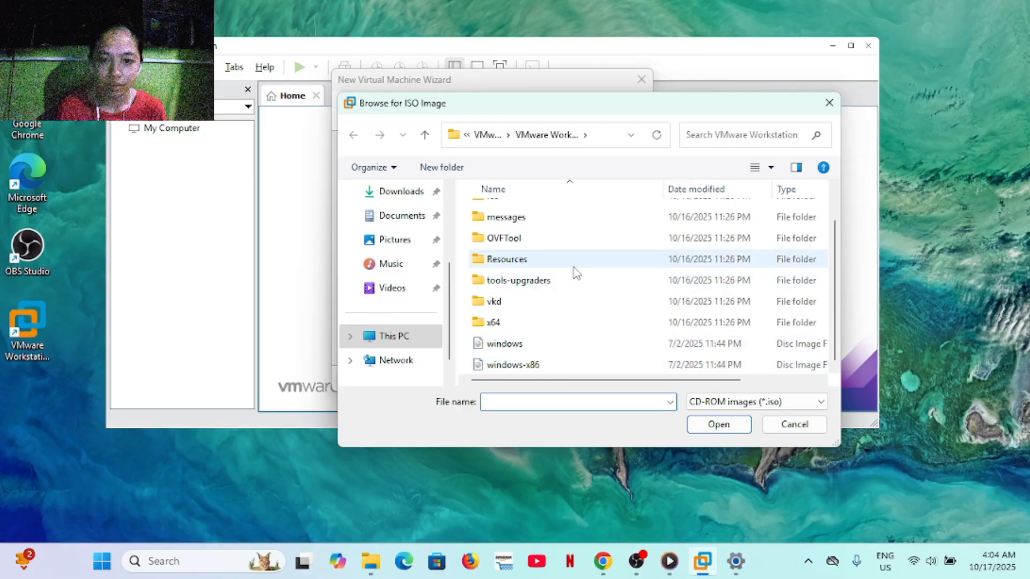
{"action": "scroll", "coordinate": [402, 322], "scroll_direction": "up", "scroll_amount": 3}
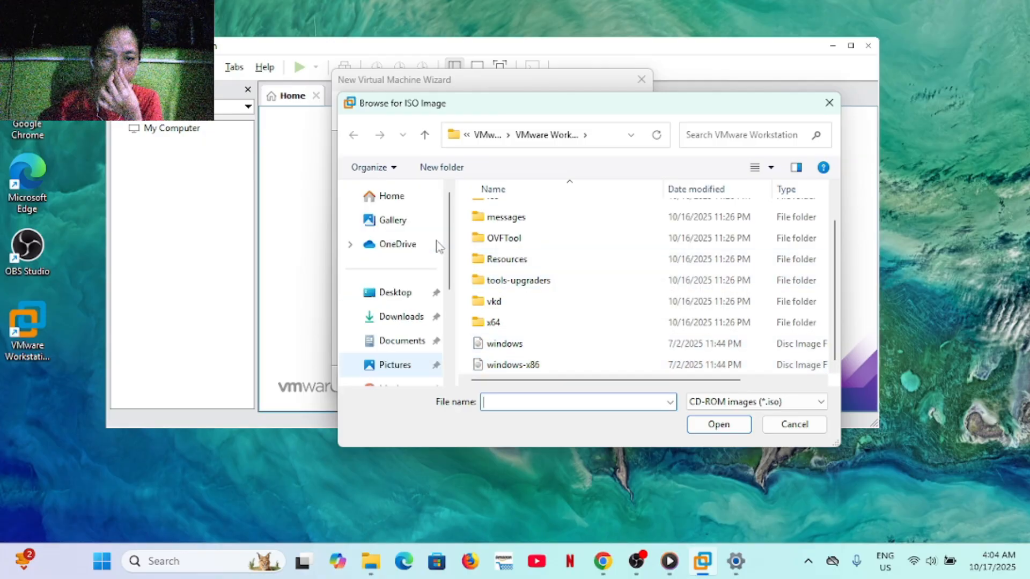
{"action": "left_click", "coordinate": [407, 323]}
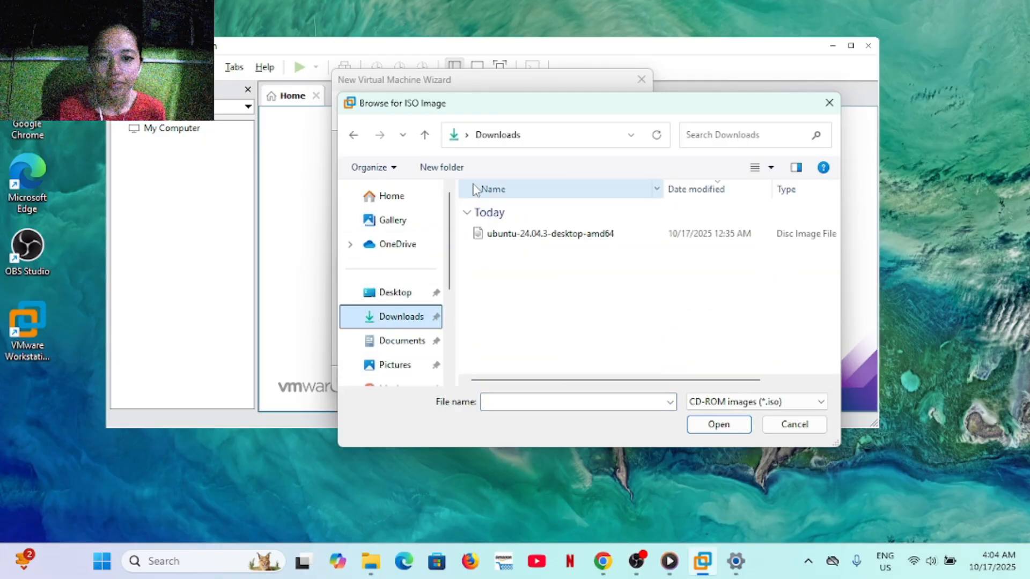
{"action": "left_click", "coordinate": [581, 234]}
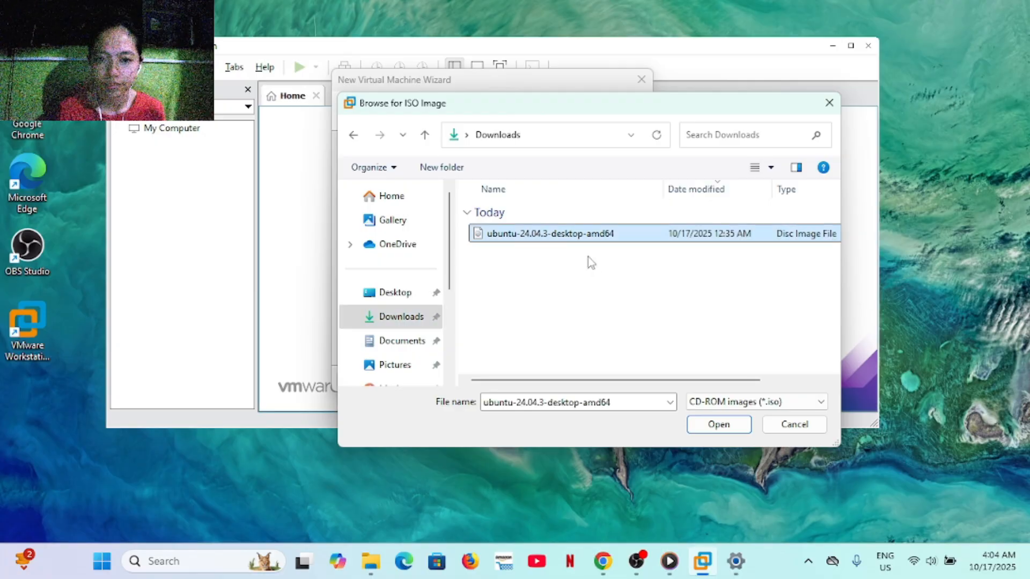
{"action": "left_click", "coordinate": [718, 425]}
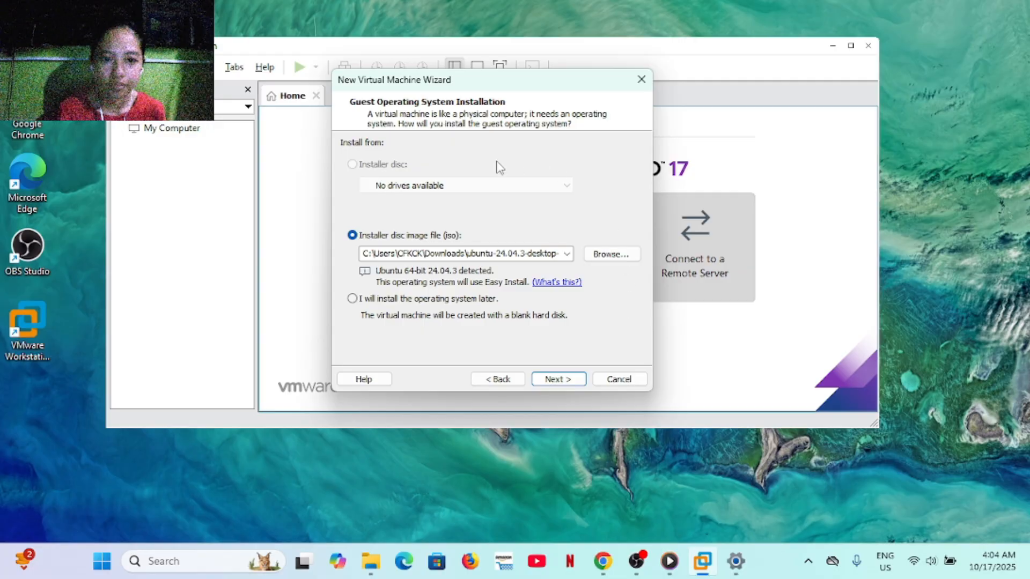
{"action": "left_click", "coordinate": [549, 380]}
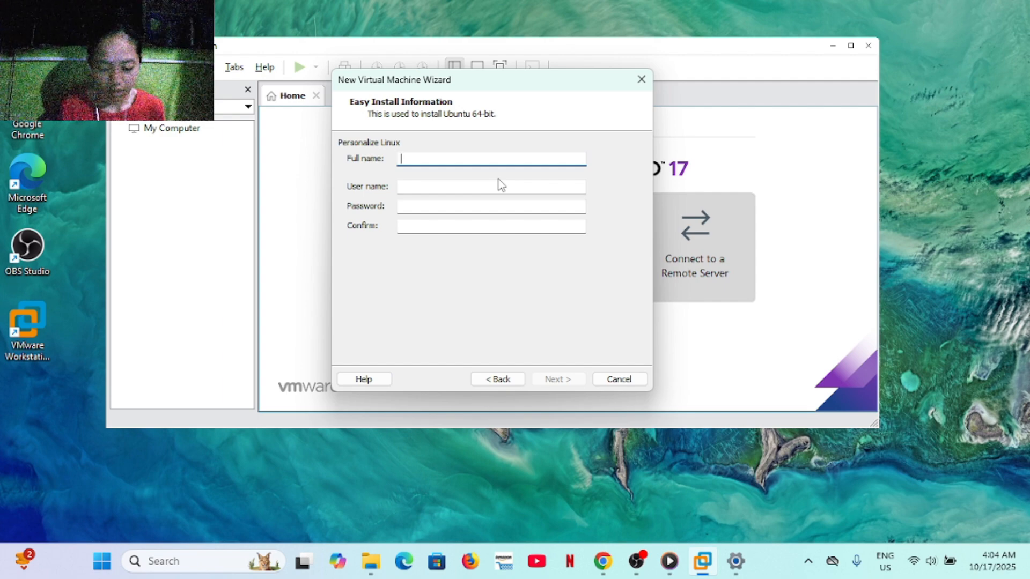
- Fill in Easy Install with full name Ubuntu, a user name and a matching password
{"action": "type", "text": "Ubuntu"}
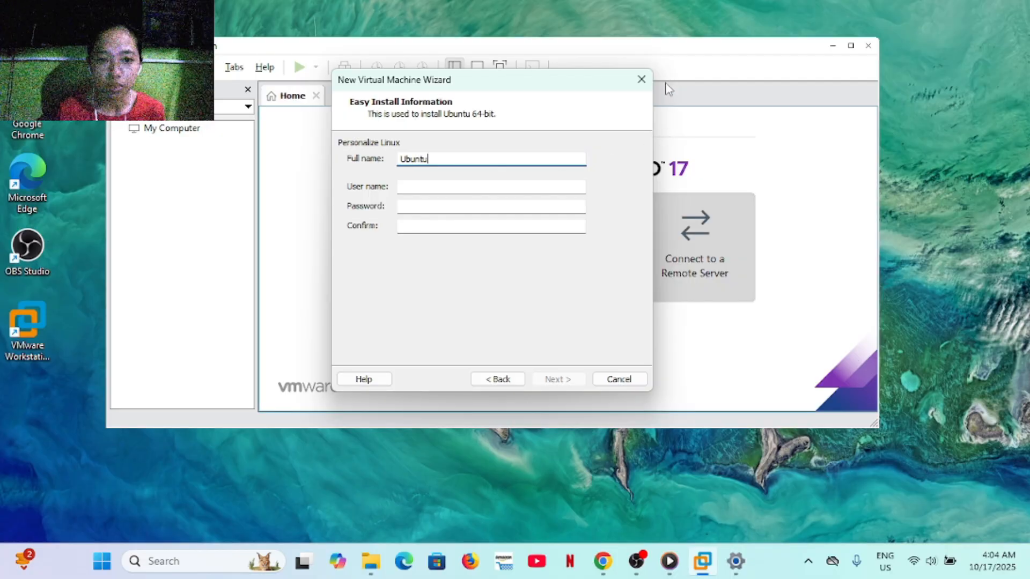
{"action": "left_click", "coordinate": [488, 188]}
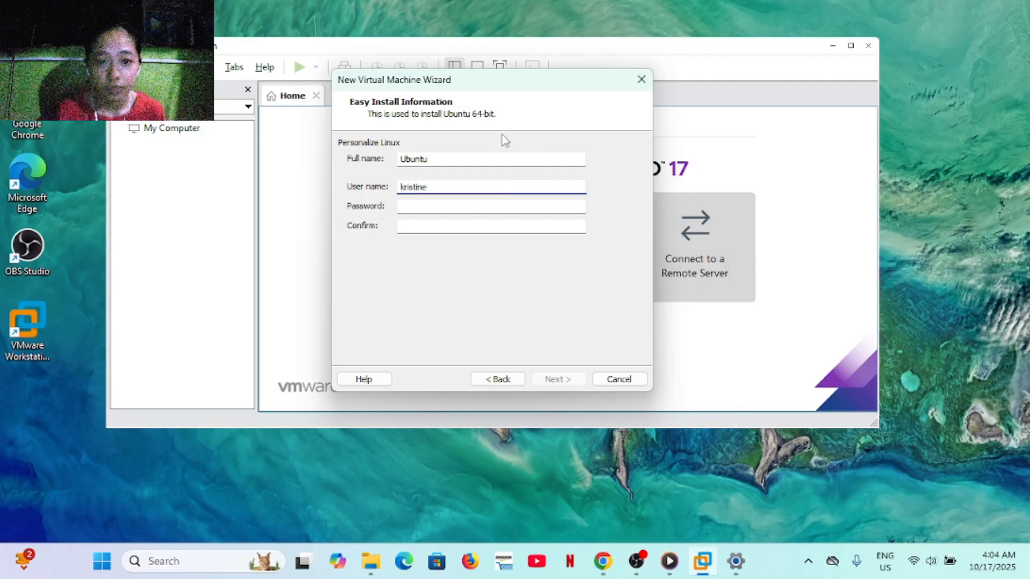
{"action": "left_click", "coordinate": [475, 205]}
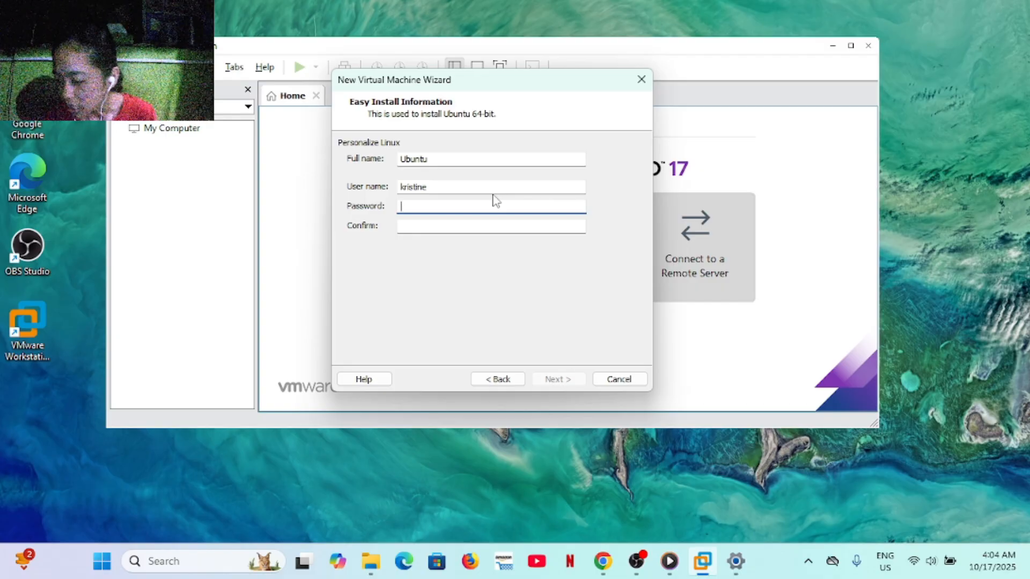
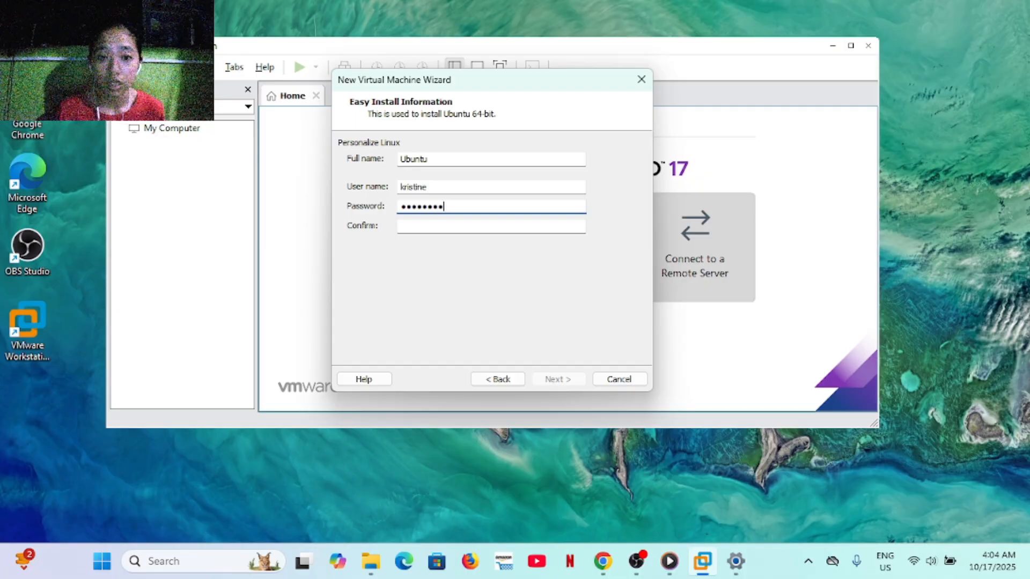
{"action": "left_click", "coordinate": [440, 226]}
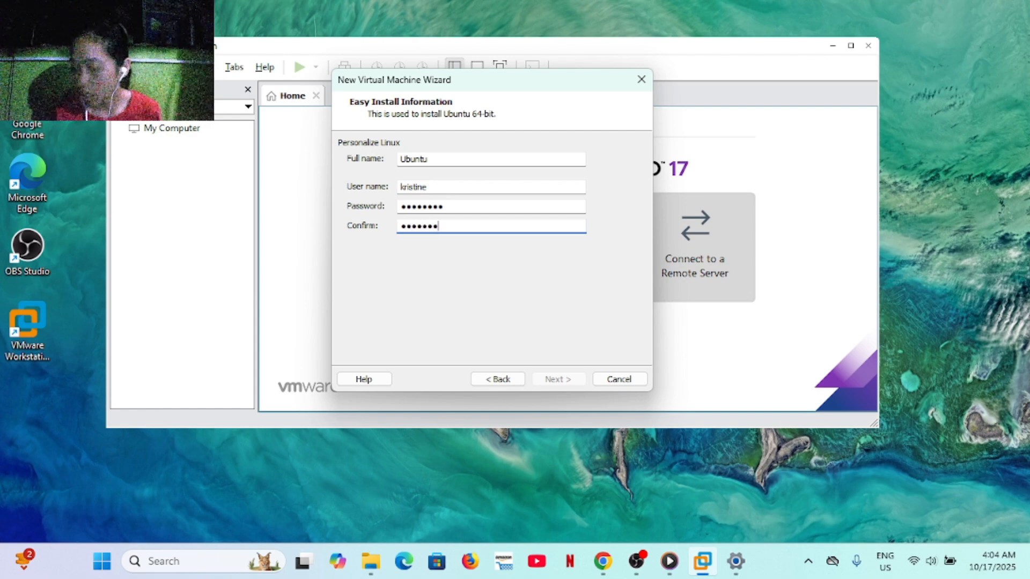
{"action": "type", "text": "••••••••"}
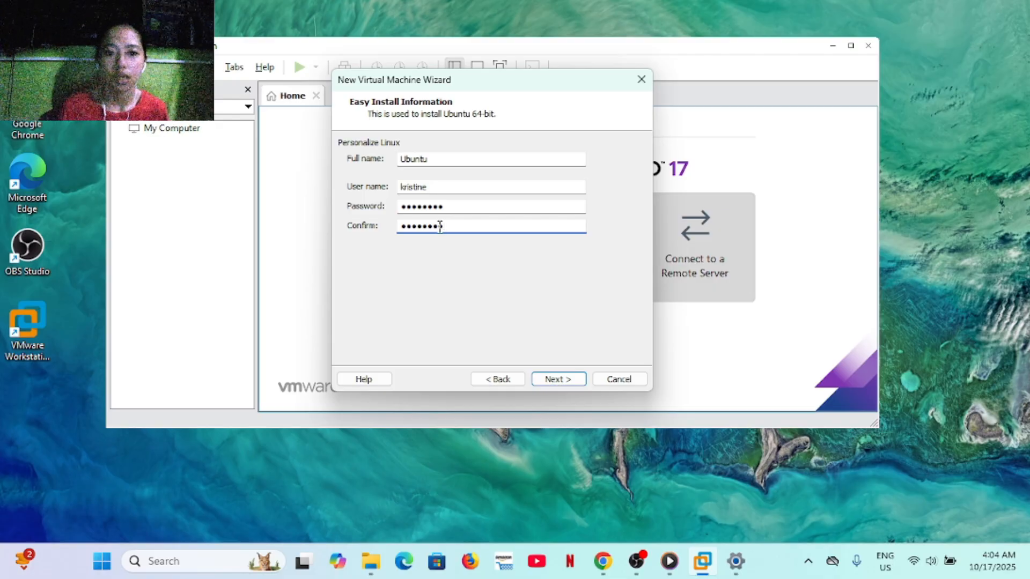
{"action": "type", "text": "•"}
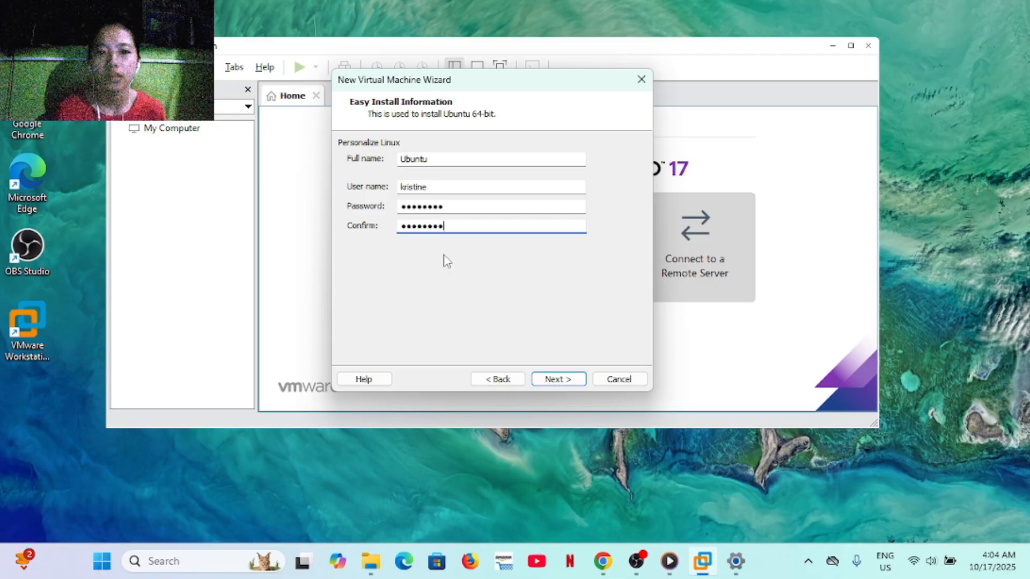
{"action": "left_click", "coordinate": [544, 380]}
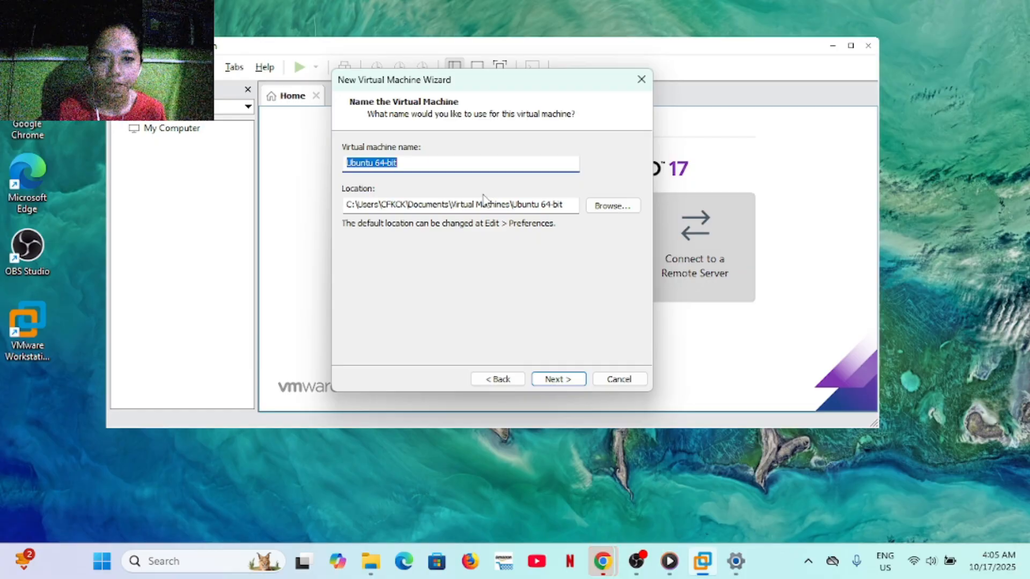
- Keep the name Ubuntu 64-bit and raise the maximum disk size to 30 GB
{"action": "left_click", "coordinate": [556, 378]}
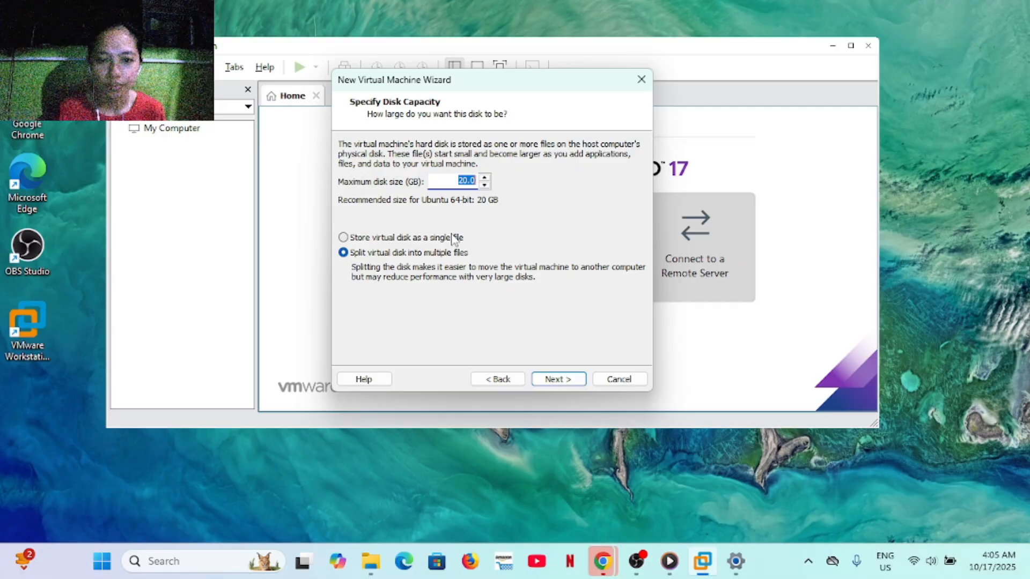
{"action": "left_click", "coordinate": [485, 177]}
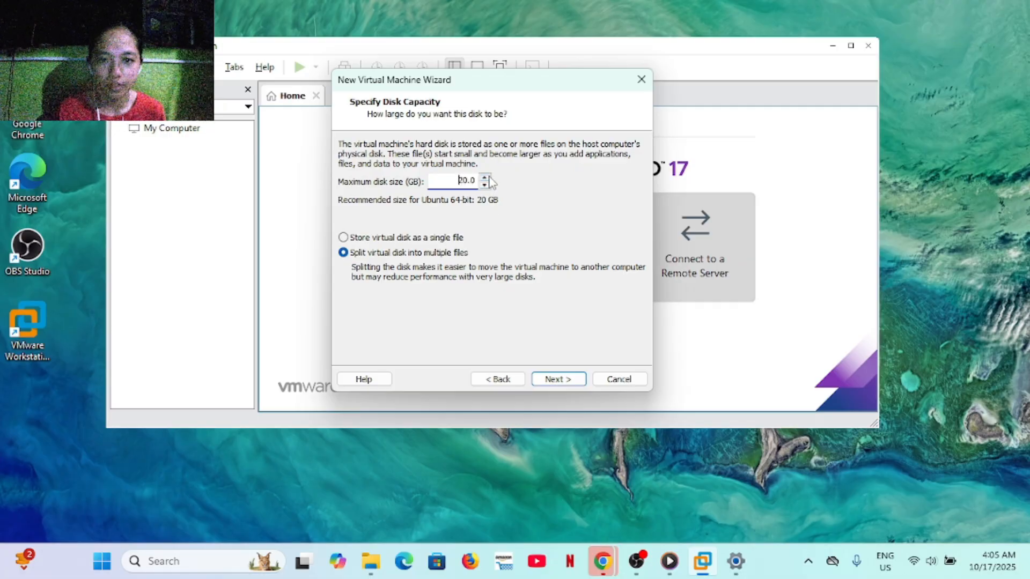
{"action": "left_click", "coordinate": [485, 178]}
{"action": "left_click", "coordinate": [485, 177]}
{"action": "left_click", "coordinate": [485, 178]}
{"action": "left_click", "coordinate": [485, 178]}
{"action": "left_click", "coordinate": [485, 177]}
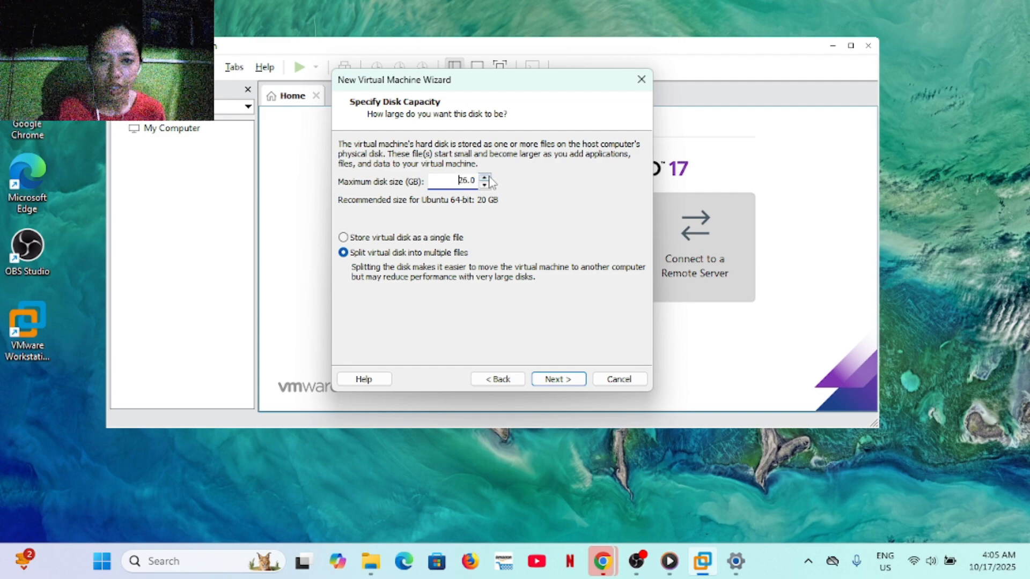
{"action": "left_click", "coordinate": [485, 178]}
{"action": "left_click", "coordinate": [485, 178]}
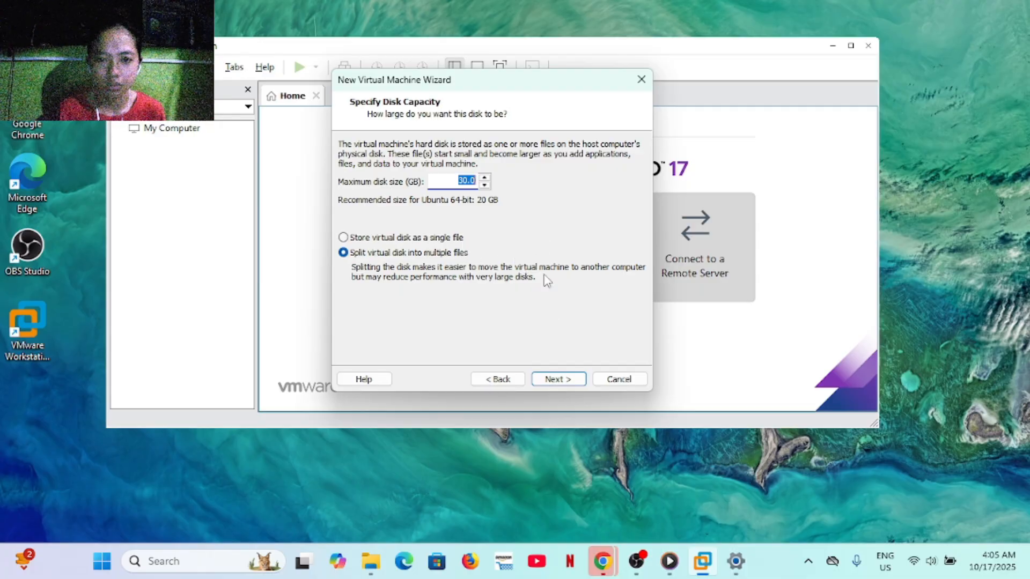
{"action": "left_click", "coordinate": [558, 381]}
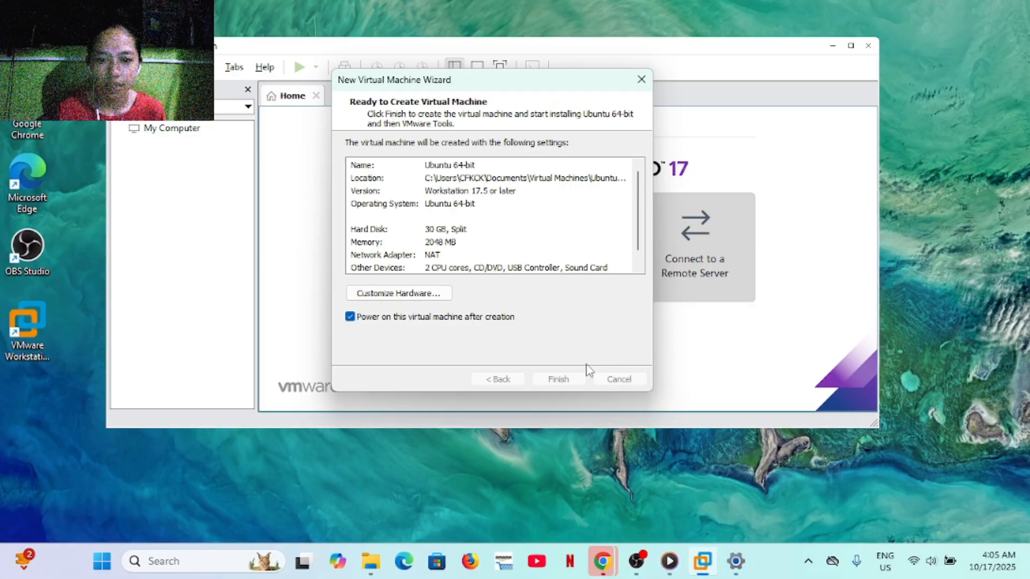
- Finish the wizard so the new Ubuntu 64-bit VM powers on into the installer
{"action": "key", "text": "Return"}
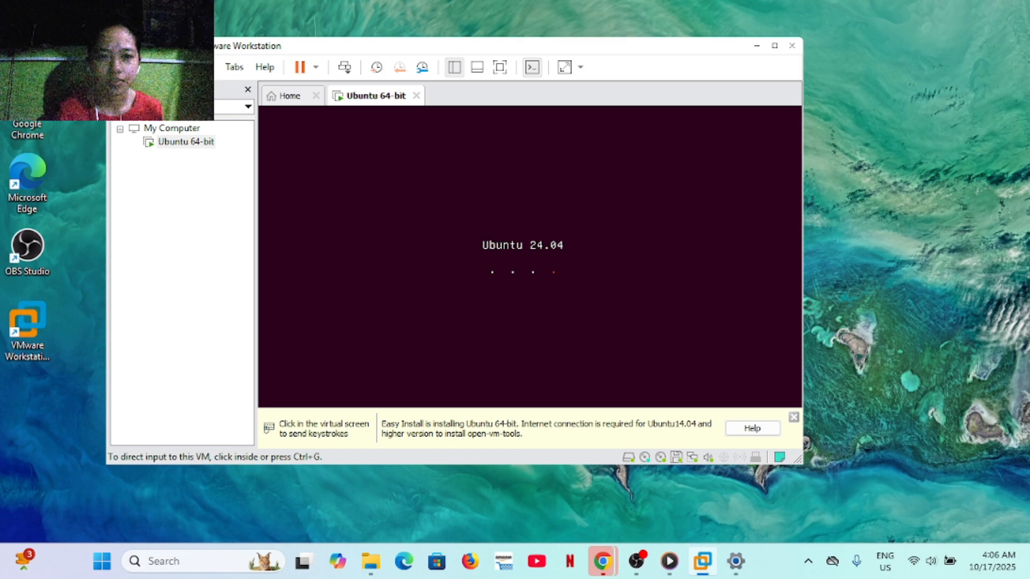
{"action": "left_click", "coordinate": [122, 67]}
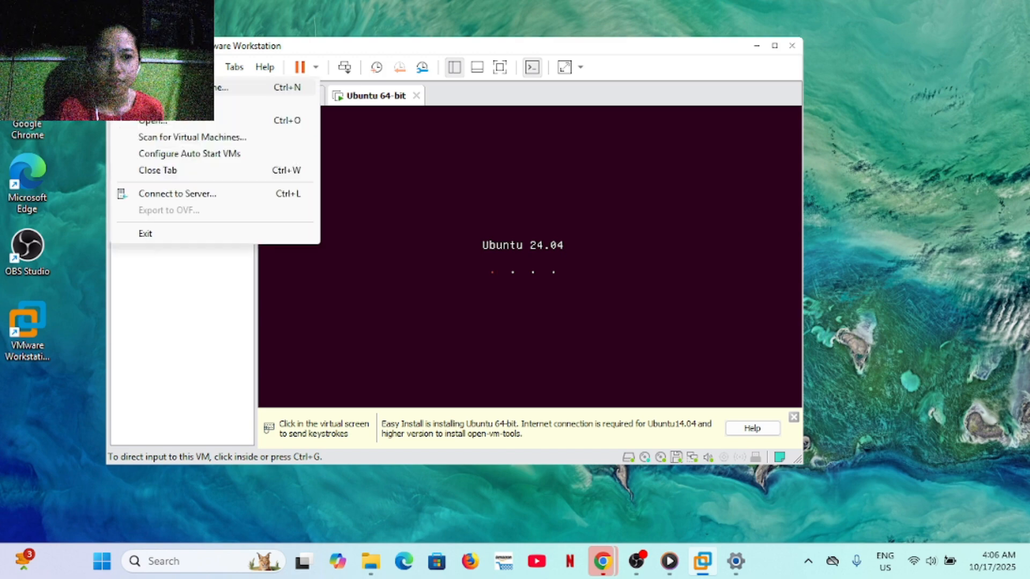
{"action": "left_click", "coordinate": [185, 269]}
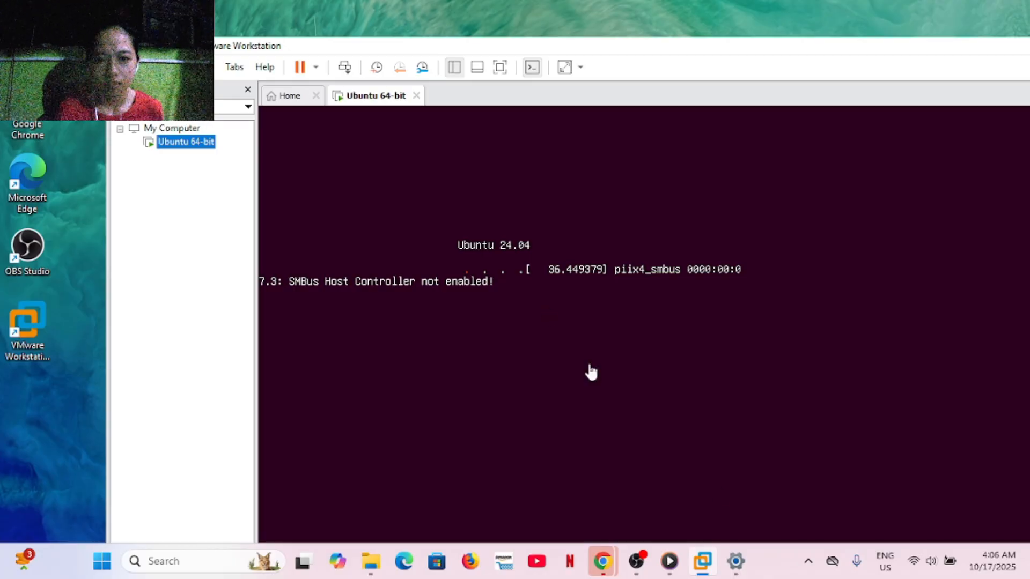
- Restart the screen recording in OBS Studio and minimize OBS back to the VM
{"action": "left_click", "coordinate": [642, 565]}
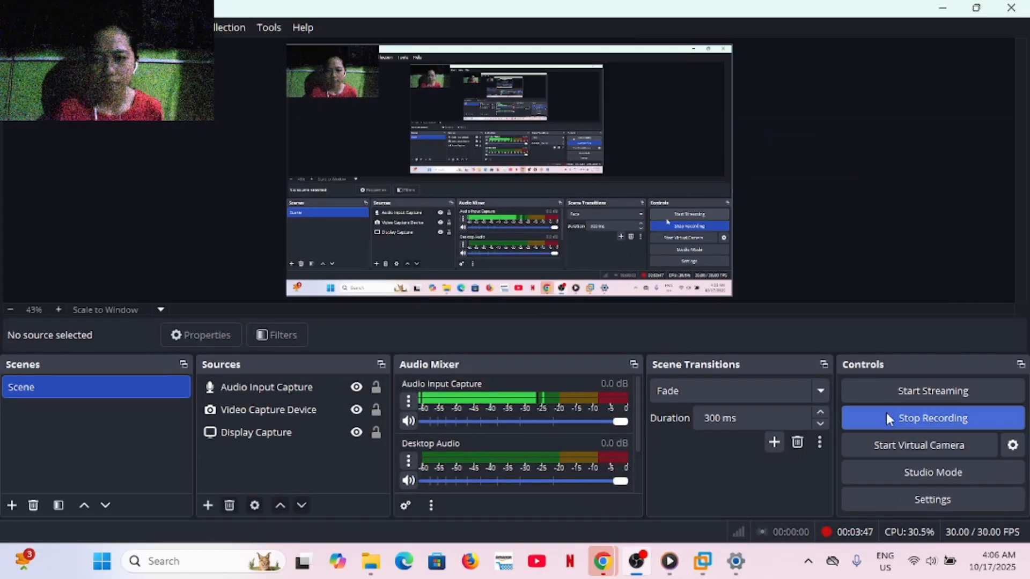
{"action": "left_click", "coordinate": [886, 416]}
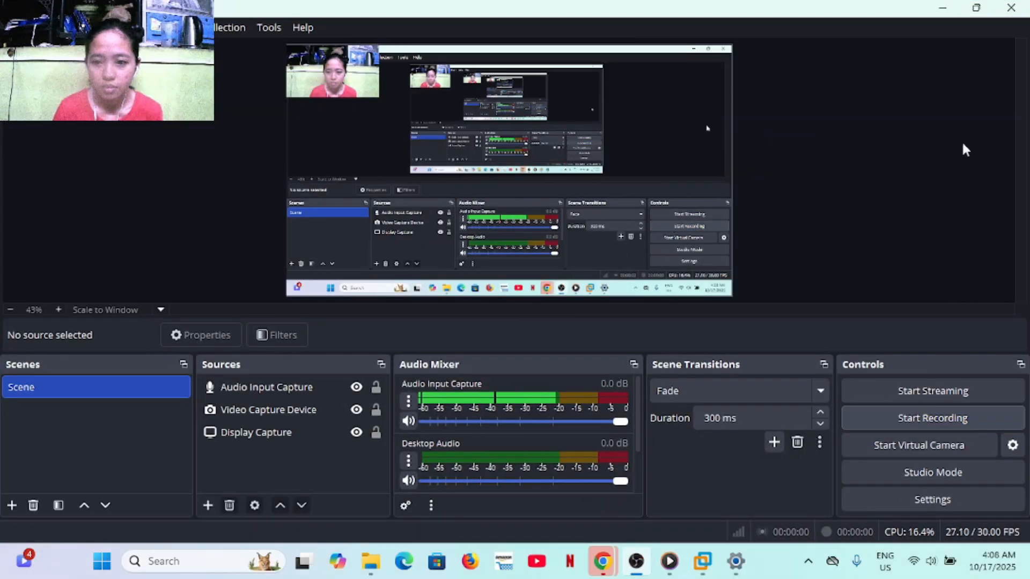
{"action": "left_click", "coordinate": [942, 9]}
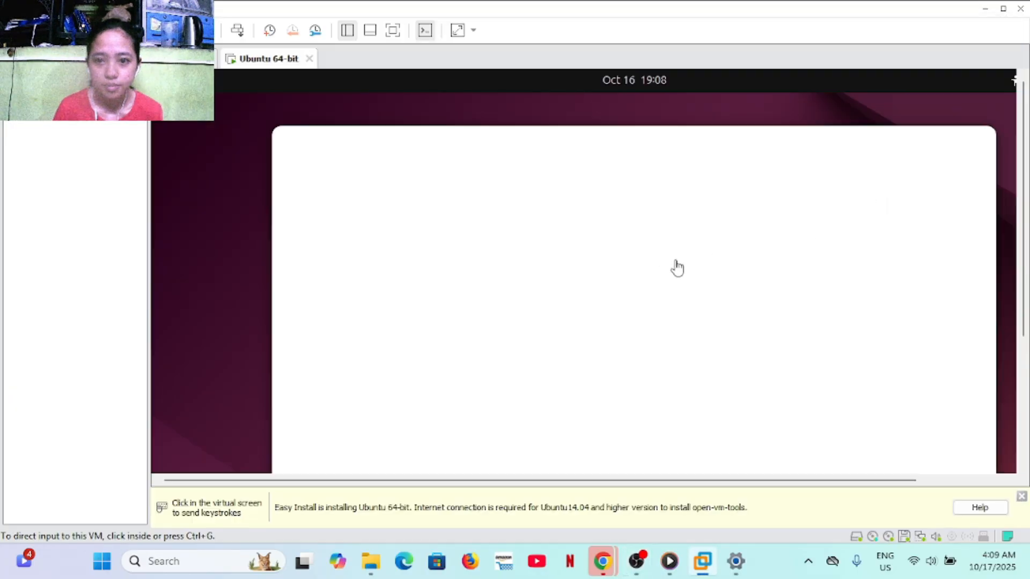
- Let the Ubuntu installer prepare, then release the VM with Ctrl+Alt and switch to OBS Studio
{"action": "left_click", "coordinate": [681, 110]}
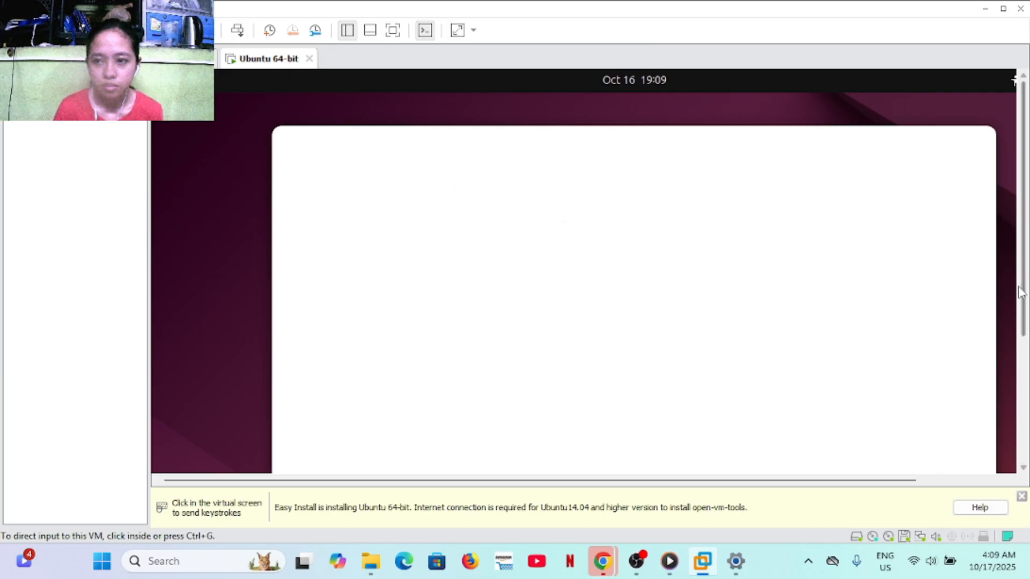
{"action": "left_click_drag", "start_coordinate": [1025, 244], "coordinate": [1008, 280]}
{"action": "scroll", "coordinate": [1006, 268], "scroll_direction": "up", "scroll_amount": 3}
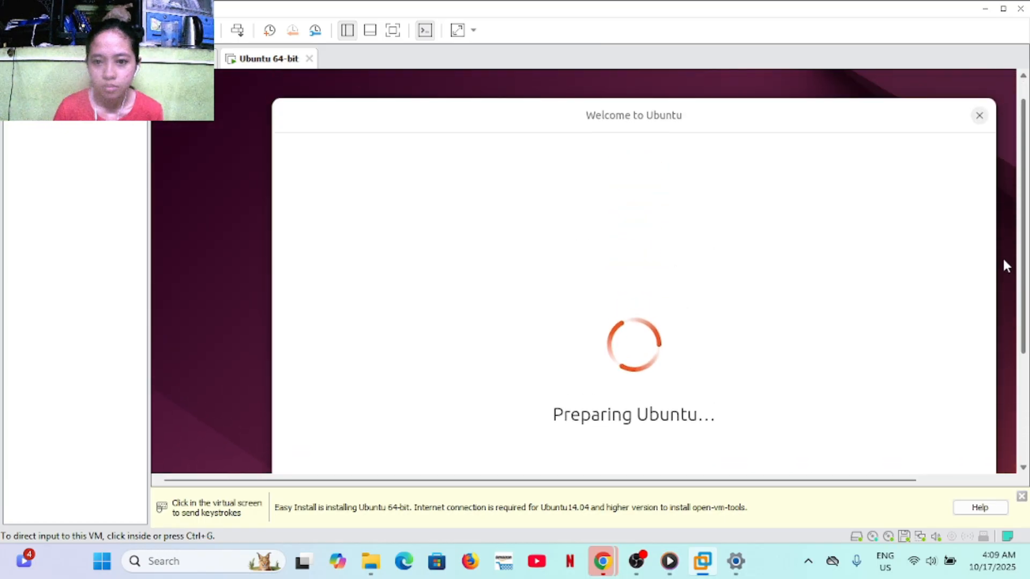
{"action": "left_click", "coordinate": [1003, 261]}
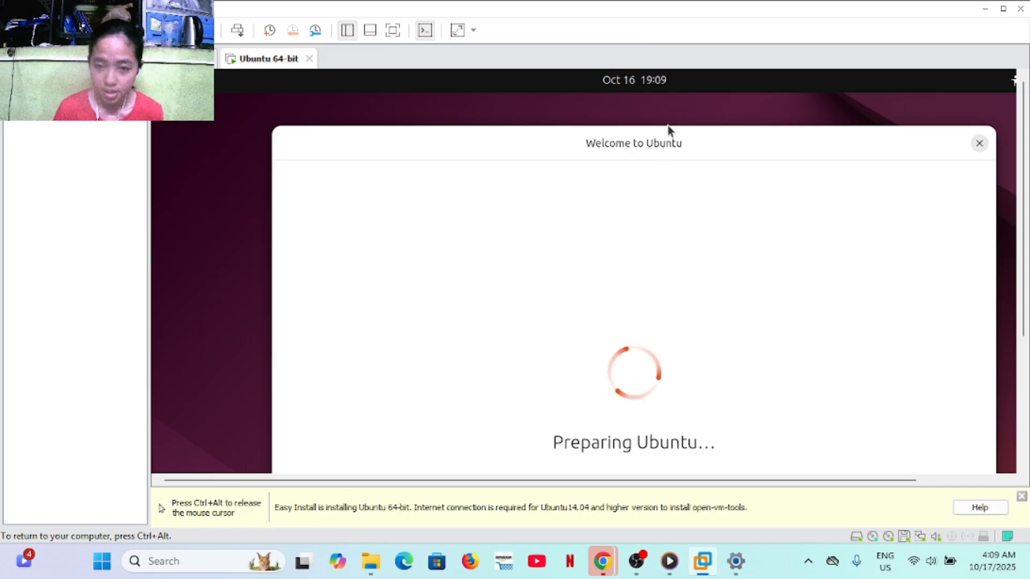
{"action": "key", "text": "ctrl+alt"}
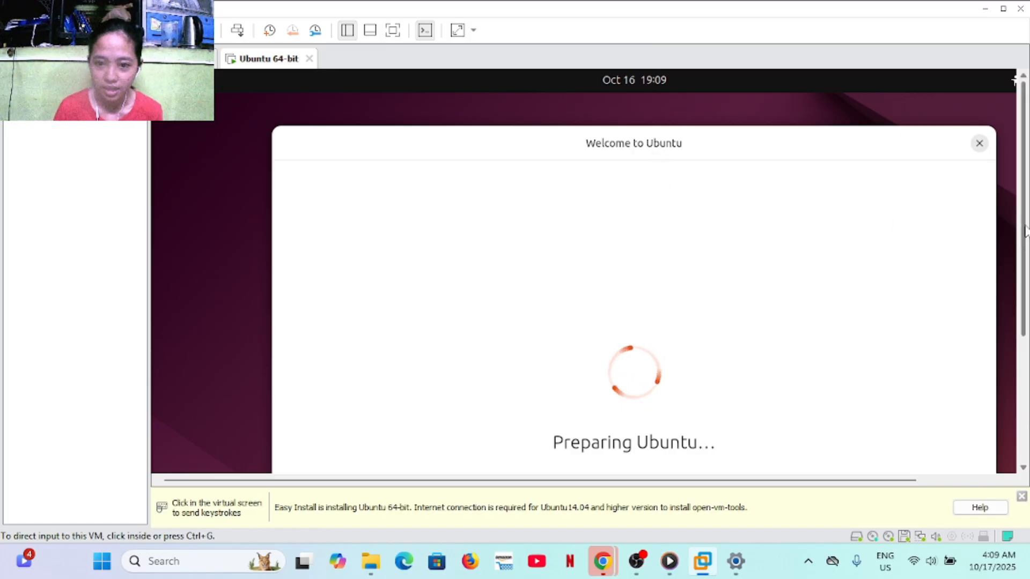
{"action": "scroll", "coordinate": [1022, 236], "scroll_direction": "down", "scroll_amount": 2}
{"action": "scroll", "coordinate": [1022, 236], "scroll_direction": "up", "scroll_amount": 2}
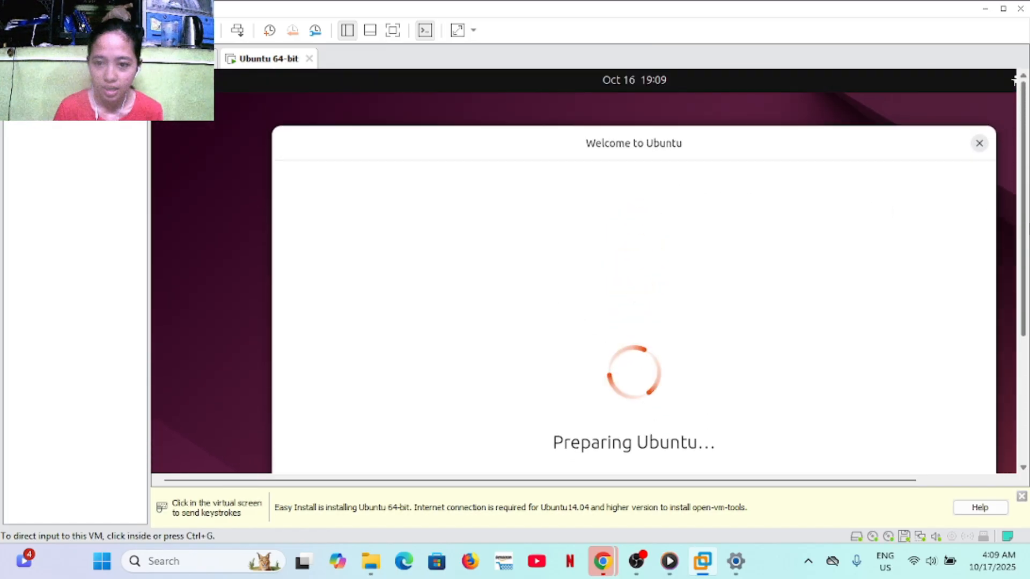
{"action": "left_click", "coordinate": [764, 110]}
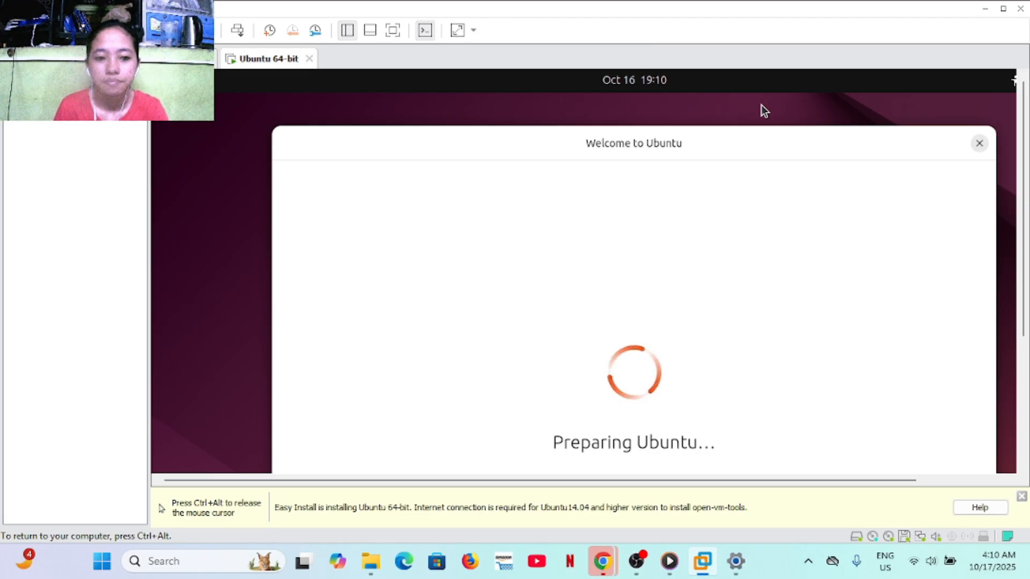
{"action": "key", "text": "ctrl+alt"}
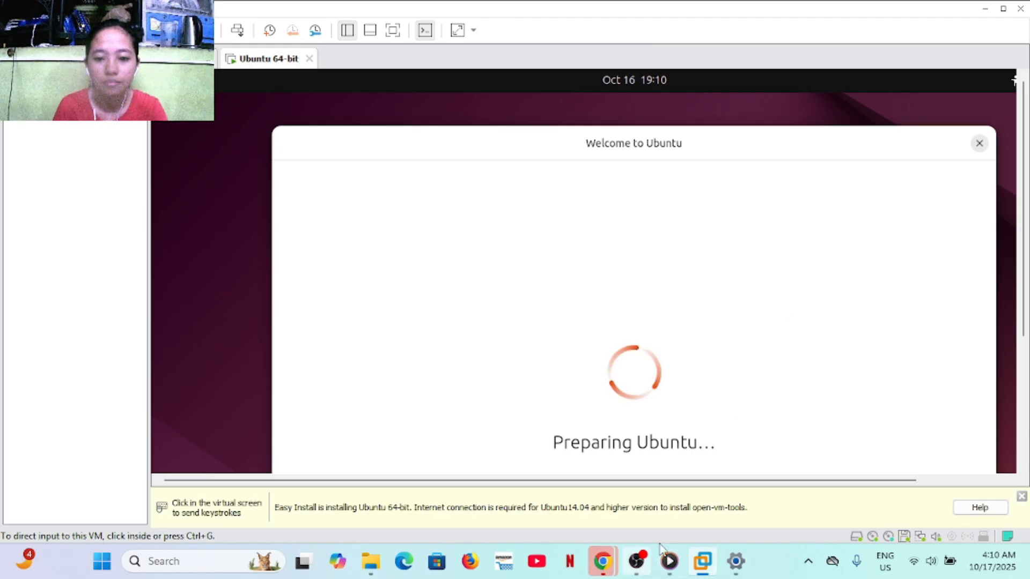
{"action": "key", "text": "alt+Tab"}
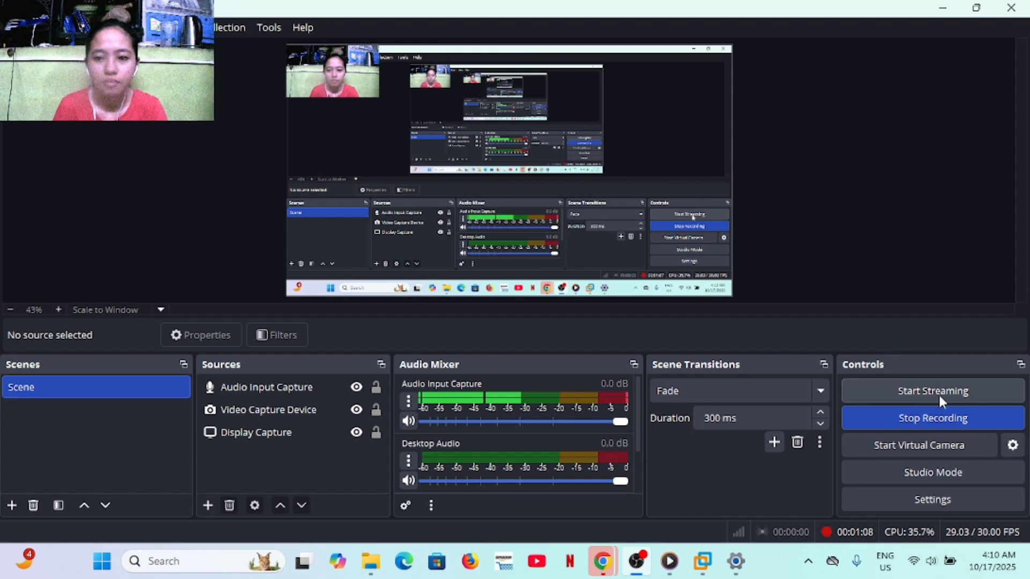
- Stop the OBS screen recording from the Controls panel
{"action": "left_click", "coordinate": [940, 416]}
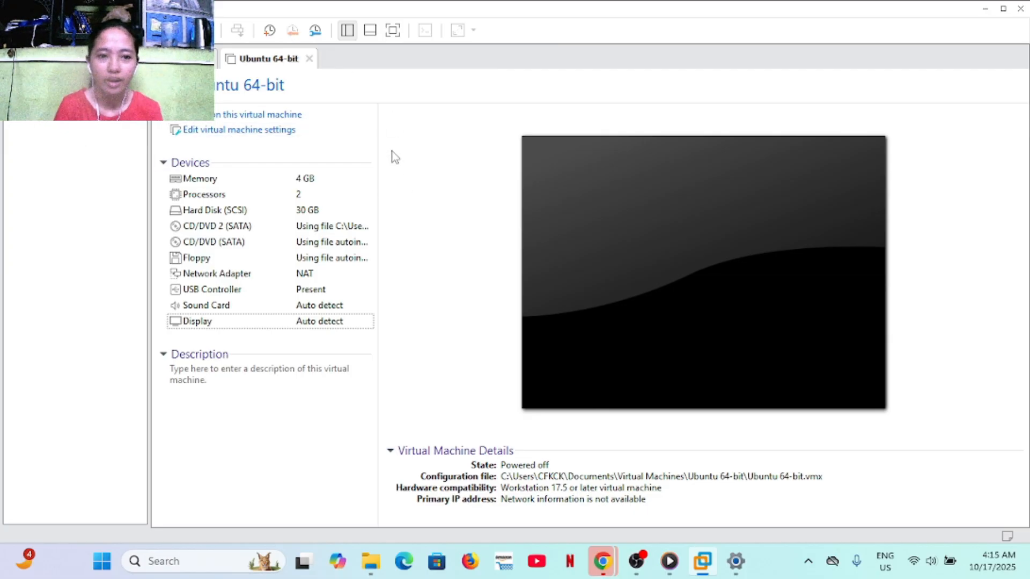
{"action": "left_click", "coordinate": [310, 184]}
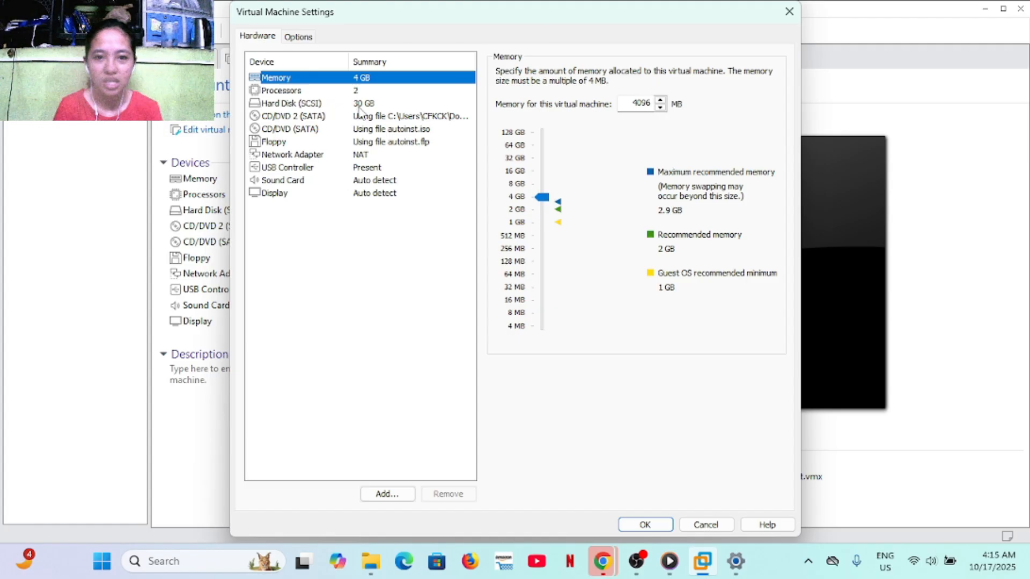
{"action": "left_click", "coordinate": [387, 105]}
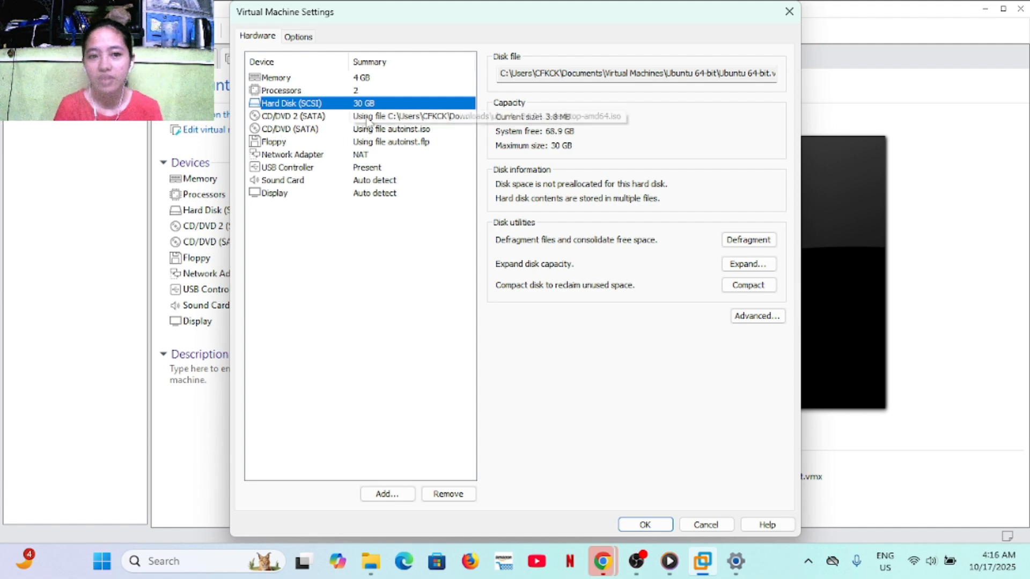
{"action": "left_click", "coordinate": [379, 120]}
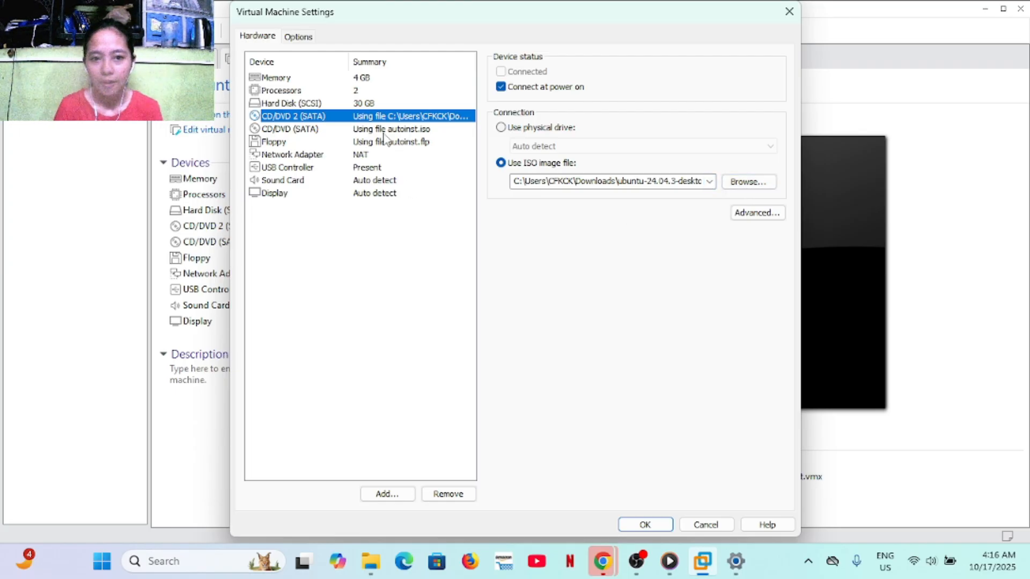
{"action": "left_click", "coordinate": [360, 155]}
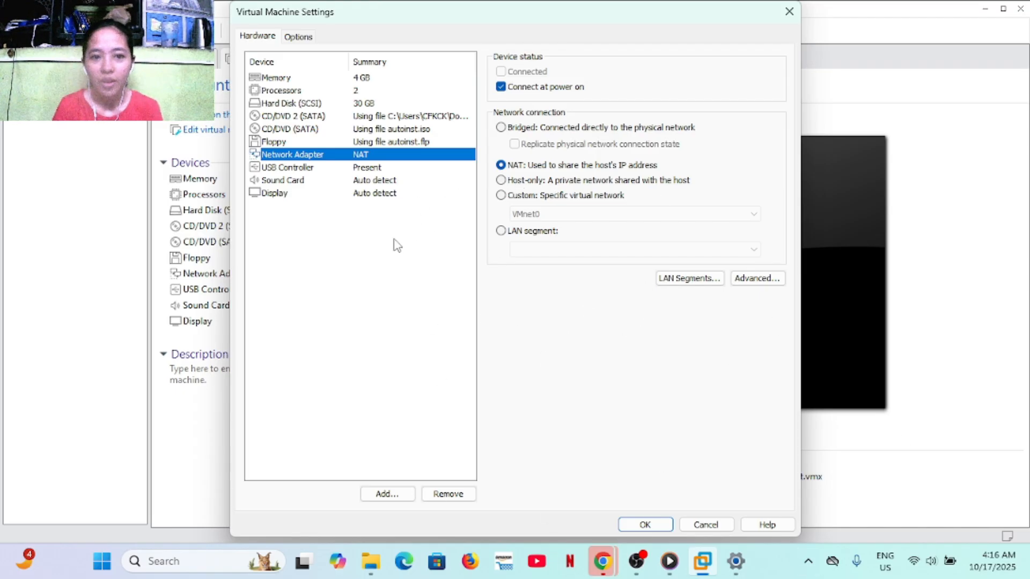
{"action": "left_click", "coordinate": [378, 194]}
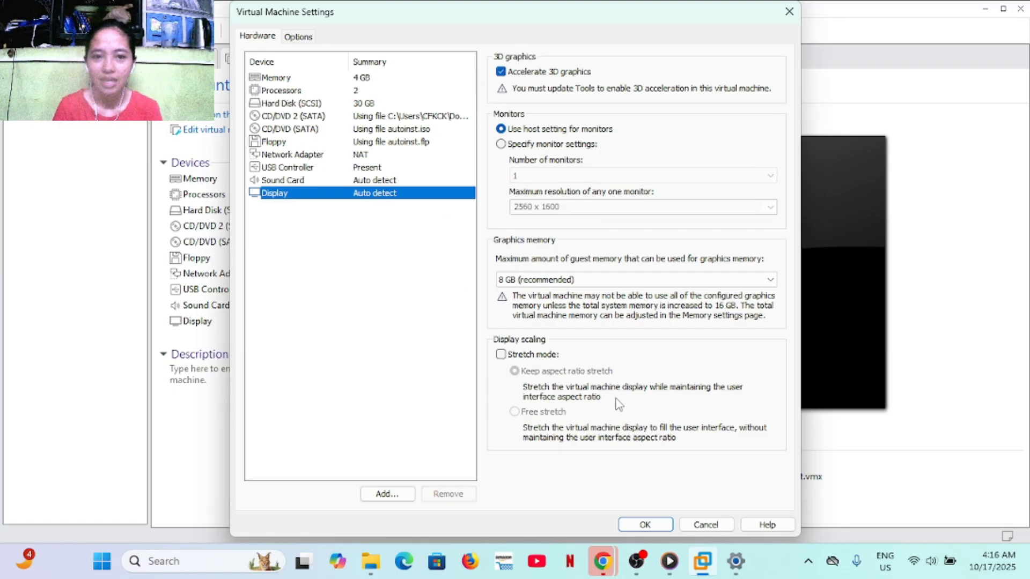
{"action": "left_click", "coordinate": [646, 525]}
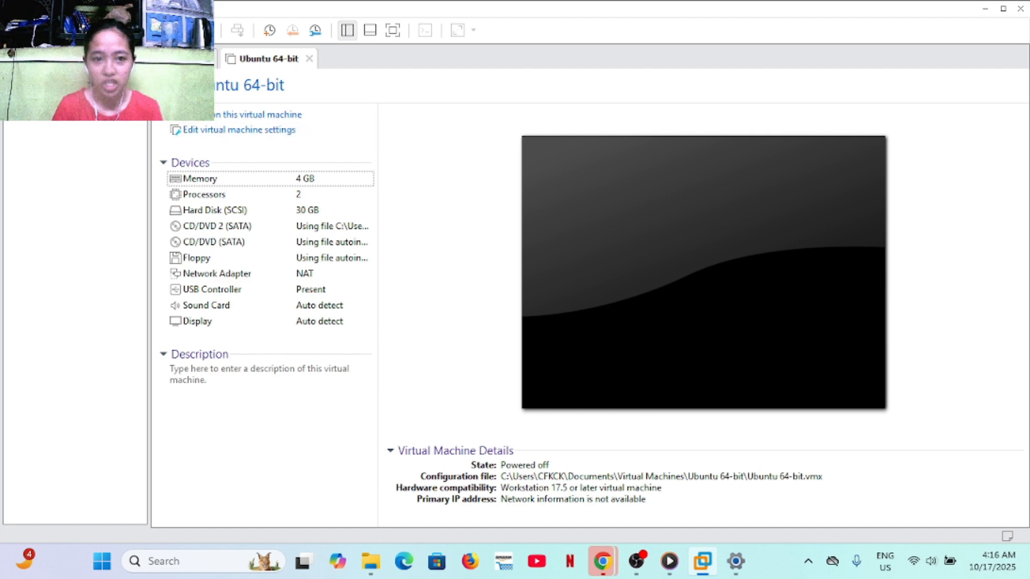
- Power on the Ubuntu 64-bit virtual machine so it boots to the ISOLINUX screen
{"action": "left_click", "coordinate": [208, 115]}
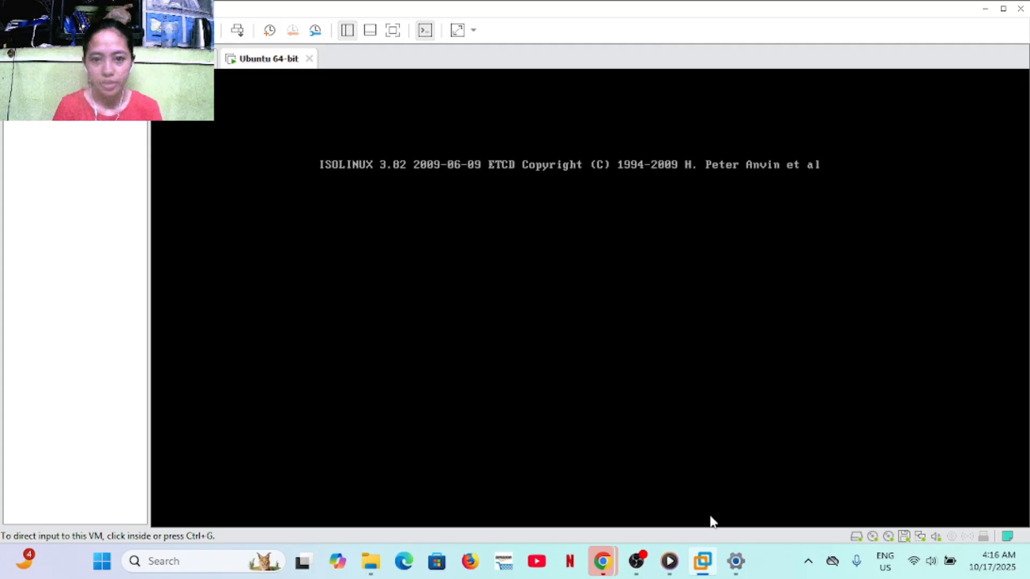
{"action": "mouse_move", "coordinate": [646, 560]}
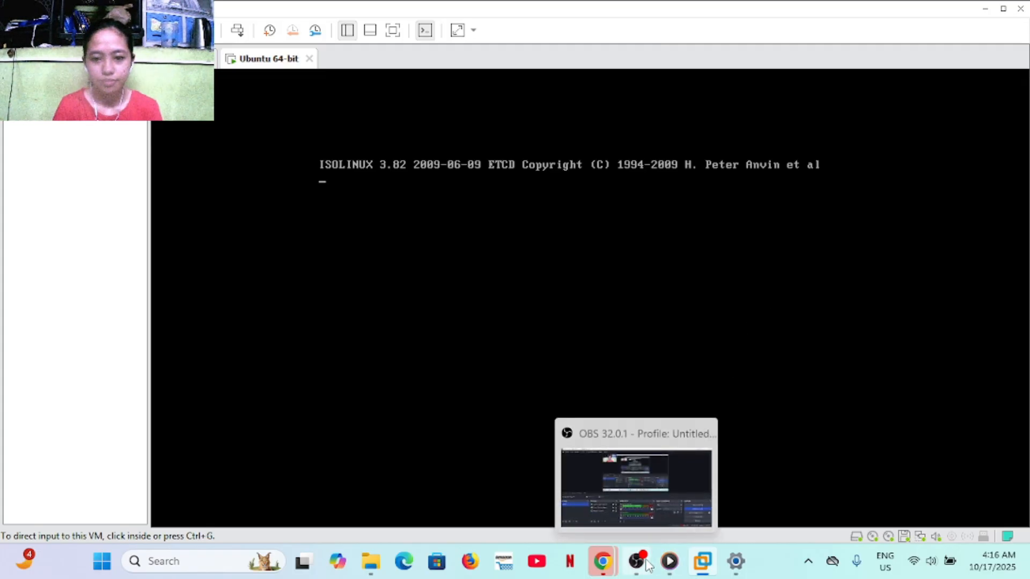
- Bring the OBS Studio window to the front from the taskbar
{"action": "left_click", "coordinate": [647, 564]}
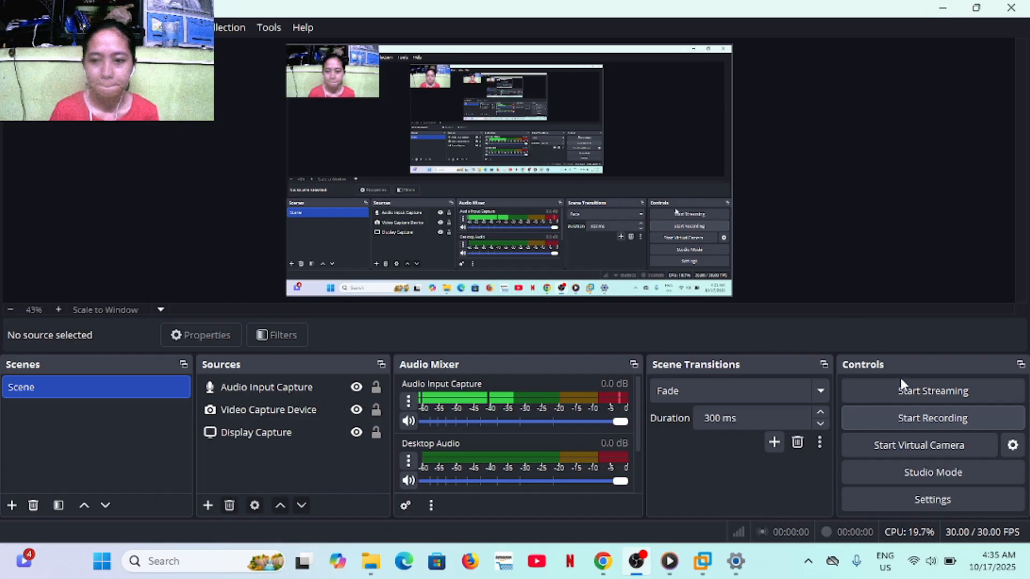
- Minimize OBS, capture input in the Ubuntu VM, and focus the overview's search box
{"action": "left_click", "coordinate": [941, 10]}
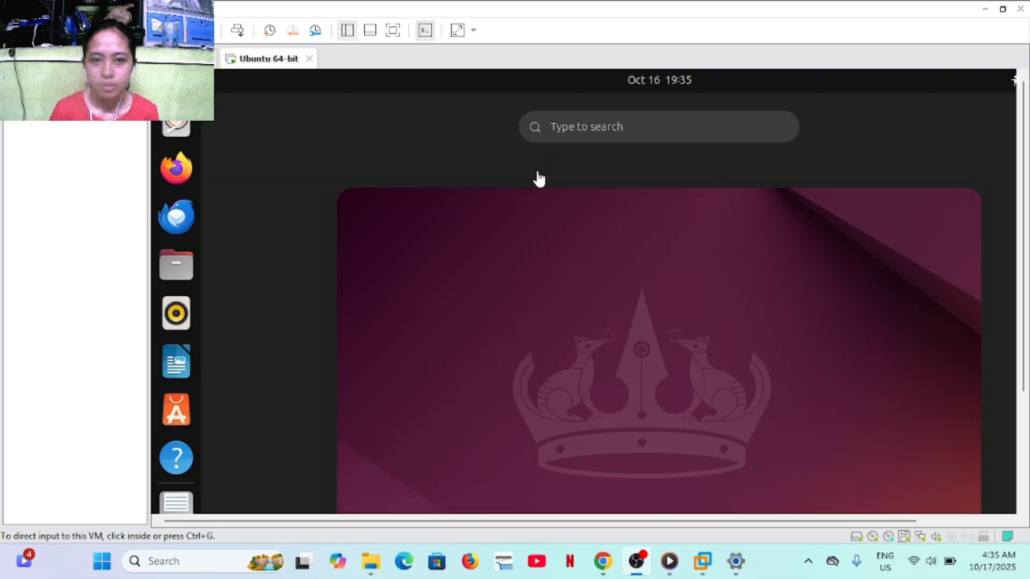
{"action": "left_click", "coordinate": [592, 246]}
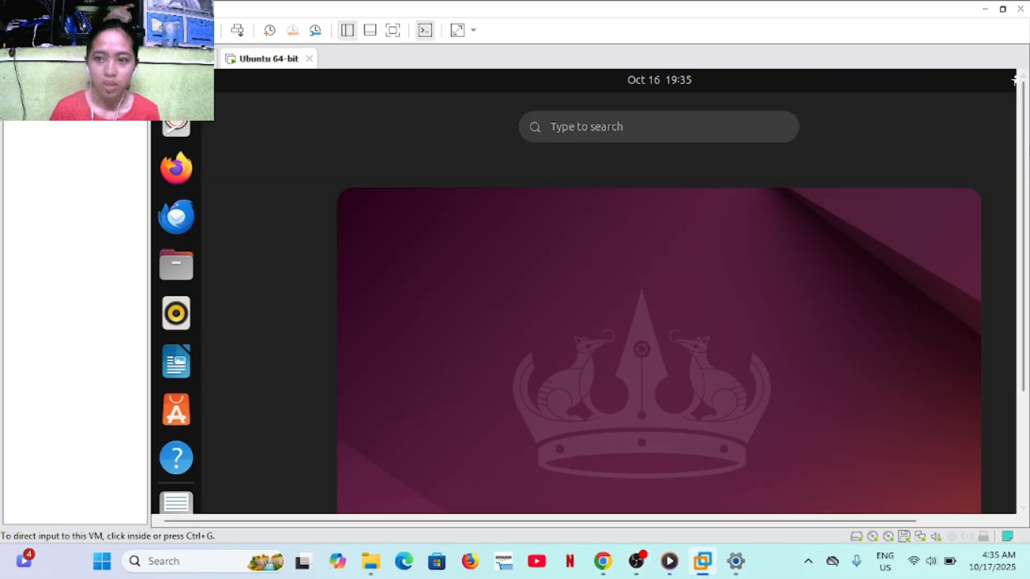
{"action": "mouse_move", "coordinate": [1025, 144]}
{"action": "left_mouse_down"}
{"action": "mouse_move", "coordinate": [1027, 298]}
{"action": "mouse_move", "coordinate": [1024, 123]}
{"action": "left_mouse_up"}
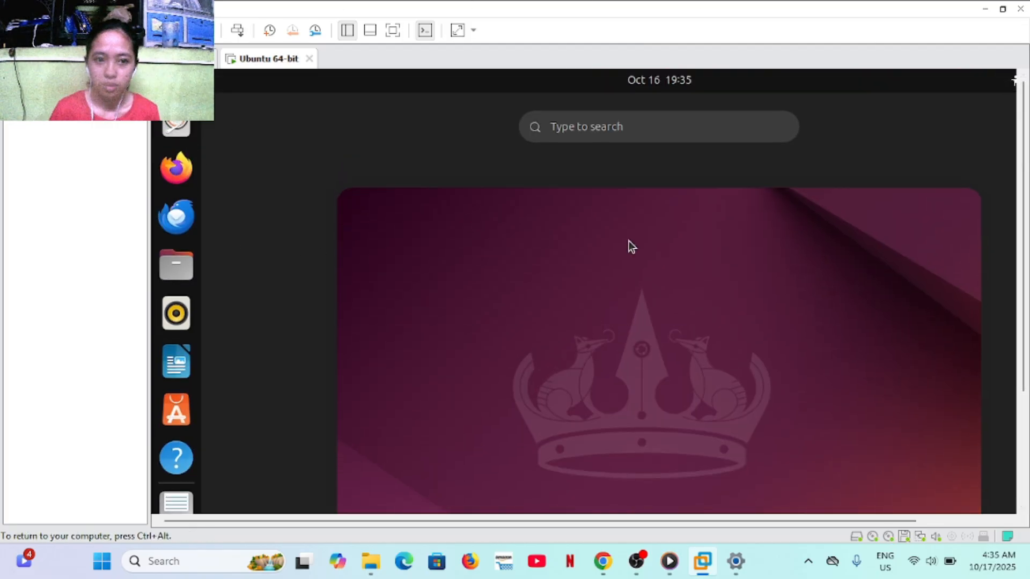
{"action": "left_click_drag", "start_coordinate": [1027, 172], "coordinate": [1027, 128]}
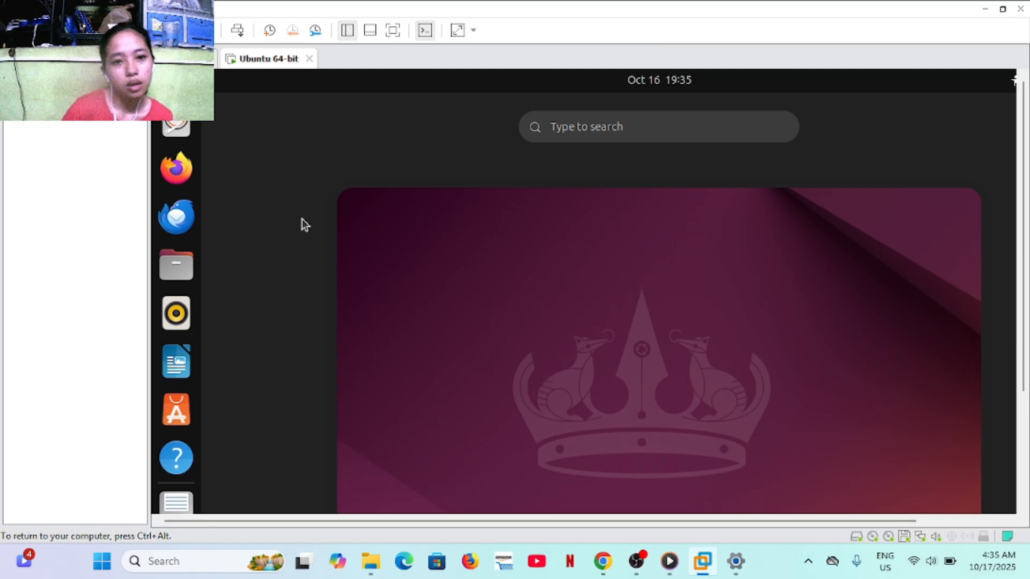
{"action": "left_click", "coordinate": [584, 127]}
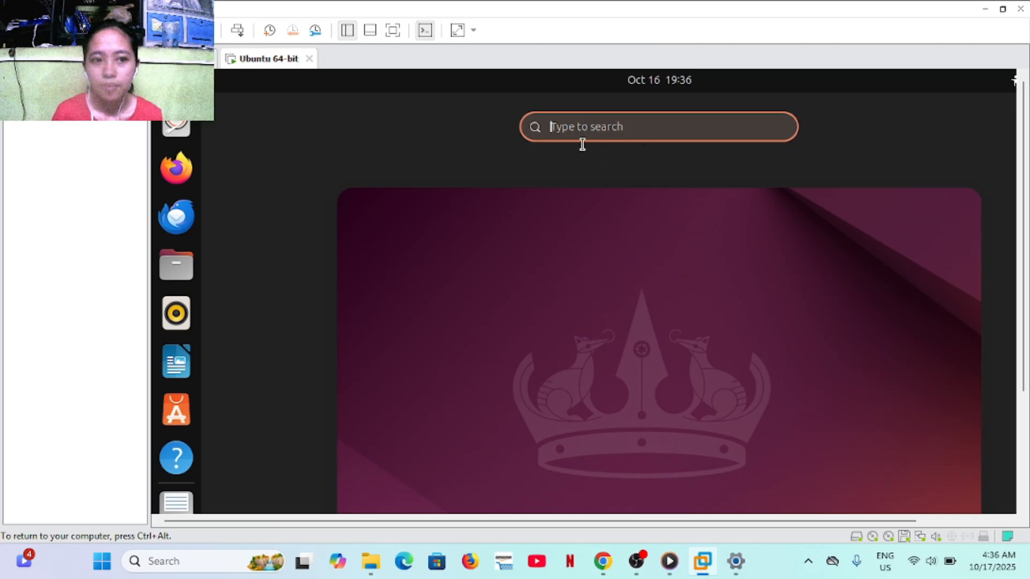
- Search the Ubuntu overview for 'install ubuntu'
{"action": "type", "text": "install ubuntu"}
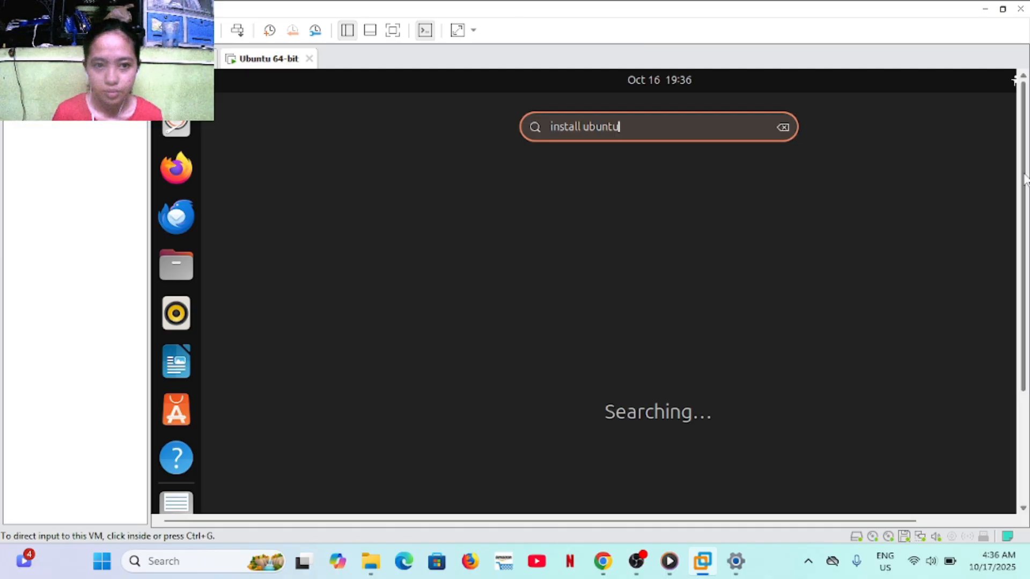
{"action": "scroll", "coordinate": [1024, 180], "scroll_direction": "down", "scroll_amount": 3}
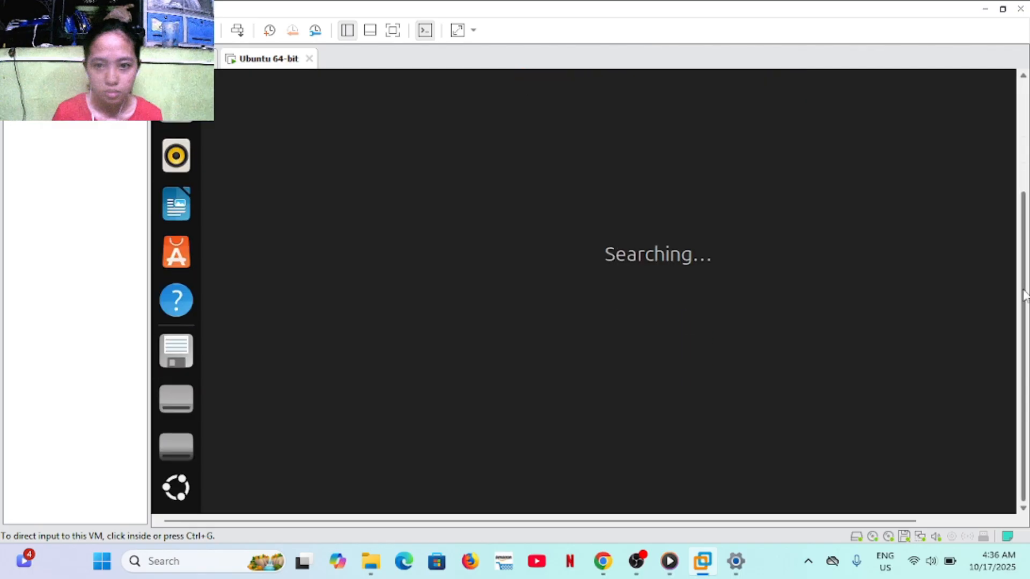
{"action": "scroll", "coordinate": [1025, 180], "scroll_direction": "up", "scroll_amount": 3}
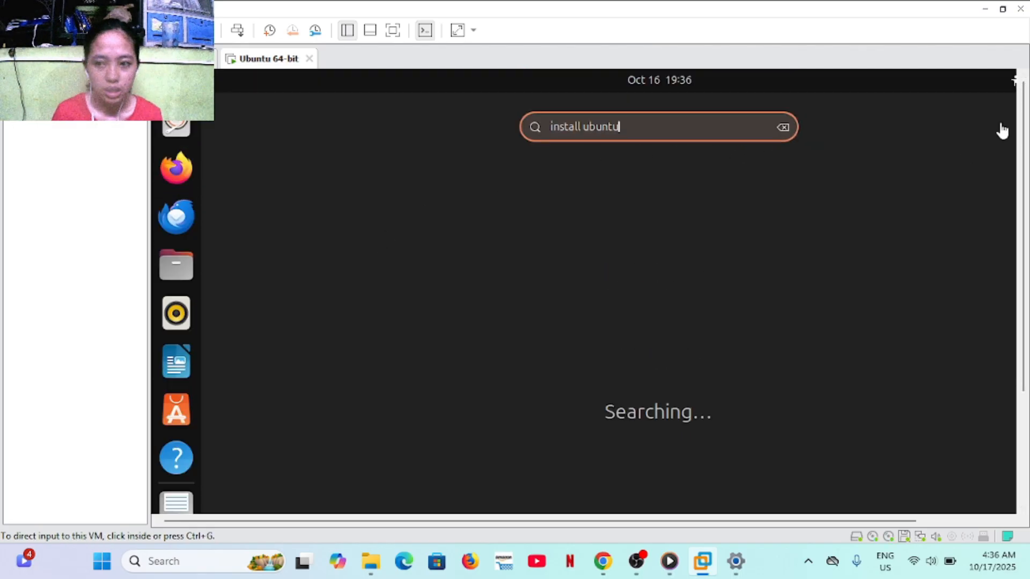
{"action": "left_click_drag", "start_coordinate": [1025, 109], "coordinate": [1025, 111]}
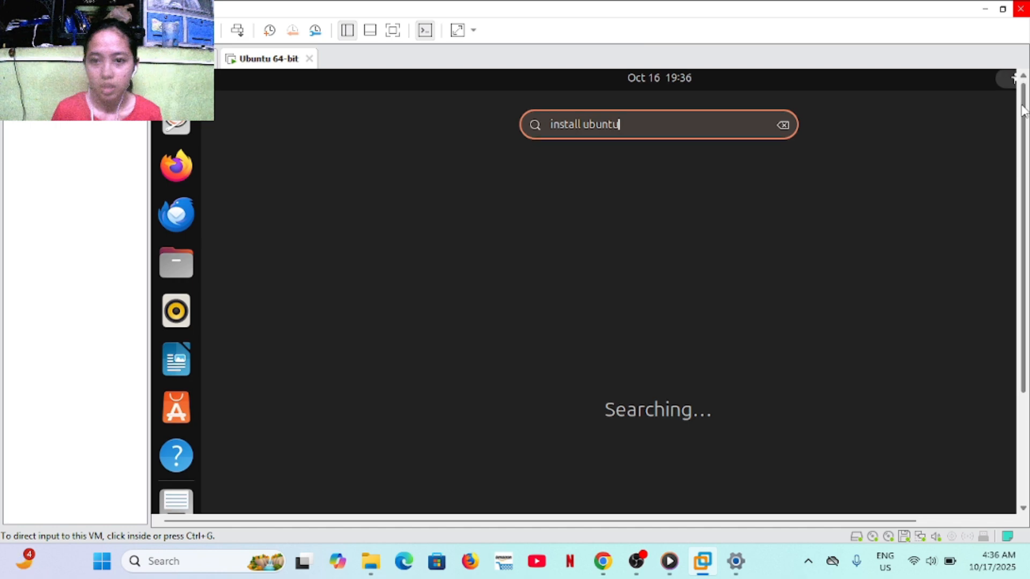
{"action": "left_click", "coordinate": [1013, 368]}
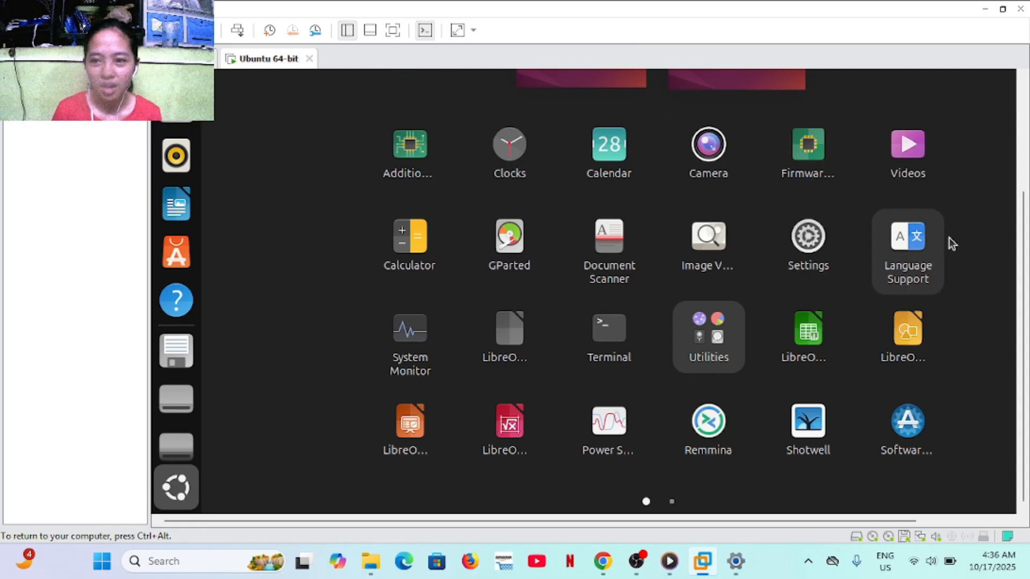
- Browse the app grid pages, then close the overview back to the Ubuntu desktop
{"action": "left_click_drag", "start_coordinate": [1022, 168], "coordinate": [1023, 138]}
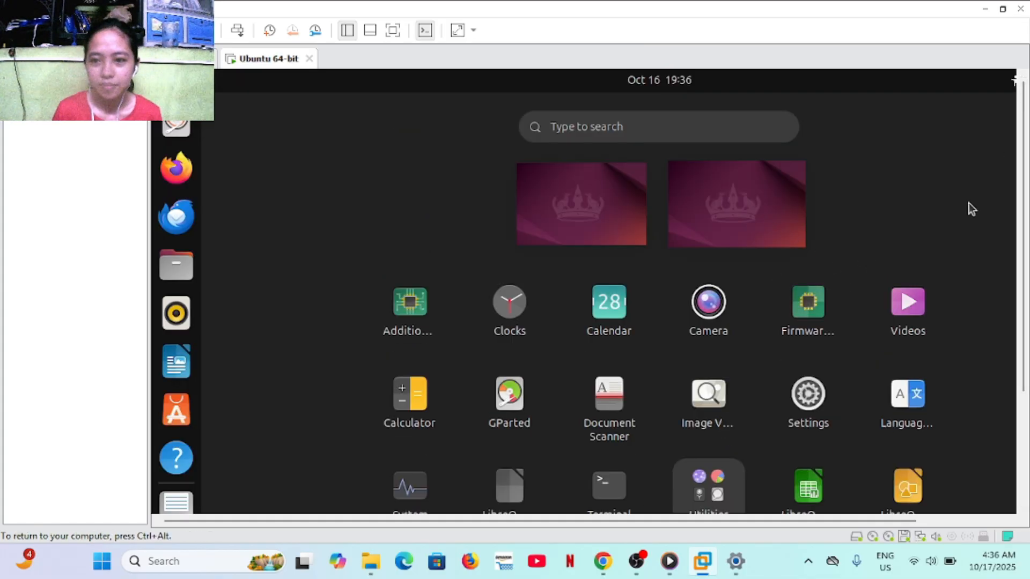
{"action": "left_click_drag", "start_coordinate": [1024, 185], "coordinate": [1024, 304]}
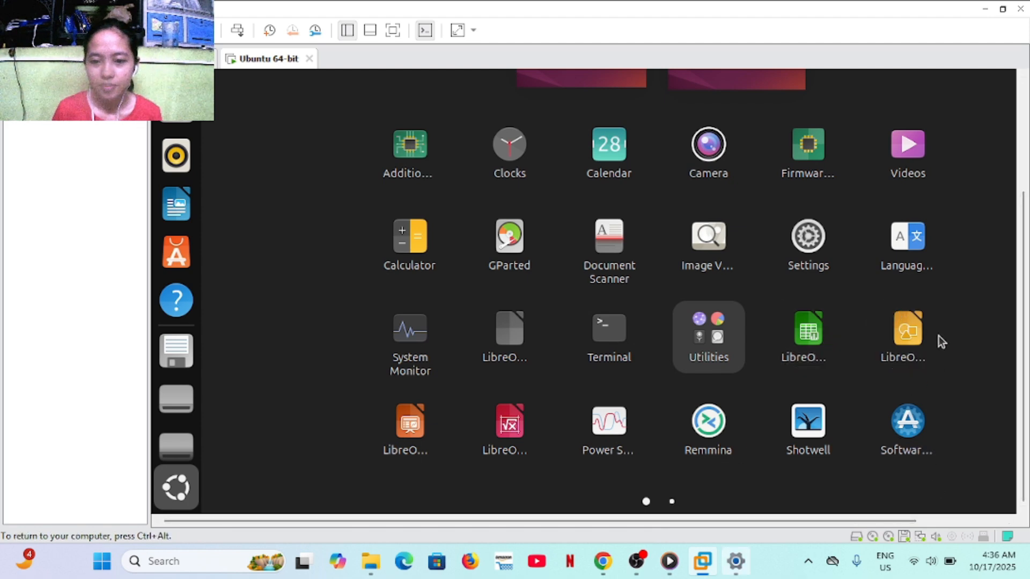
{"action": "scroll", "coordinate": [944, 320], "scroll_direction": "down", "scroll_amount": 1}
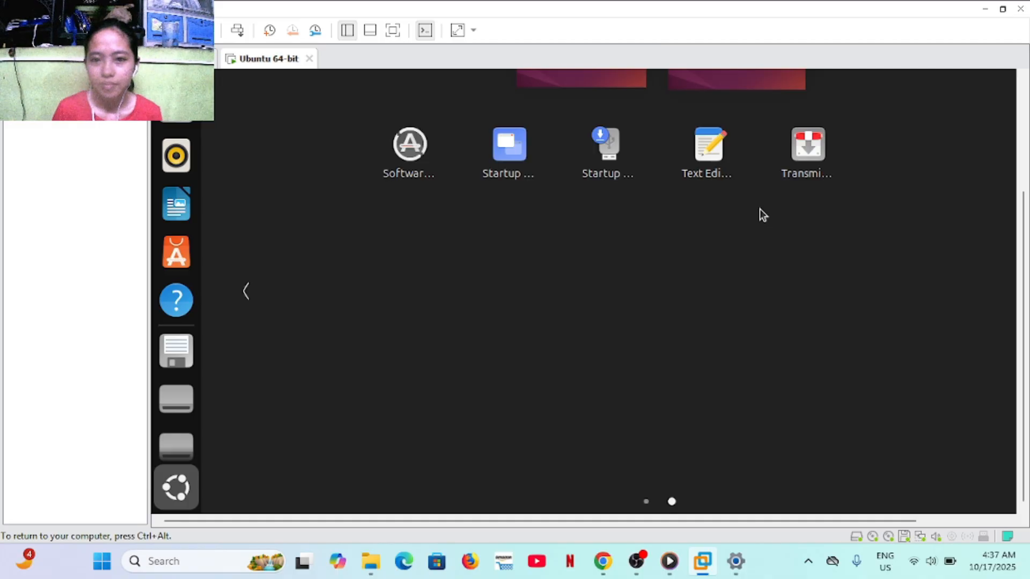
{"action": "left_click", "coordinate": [647, 502]}
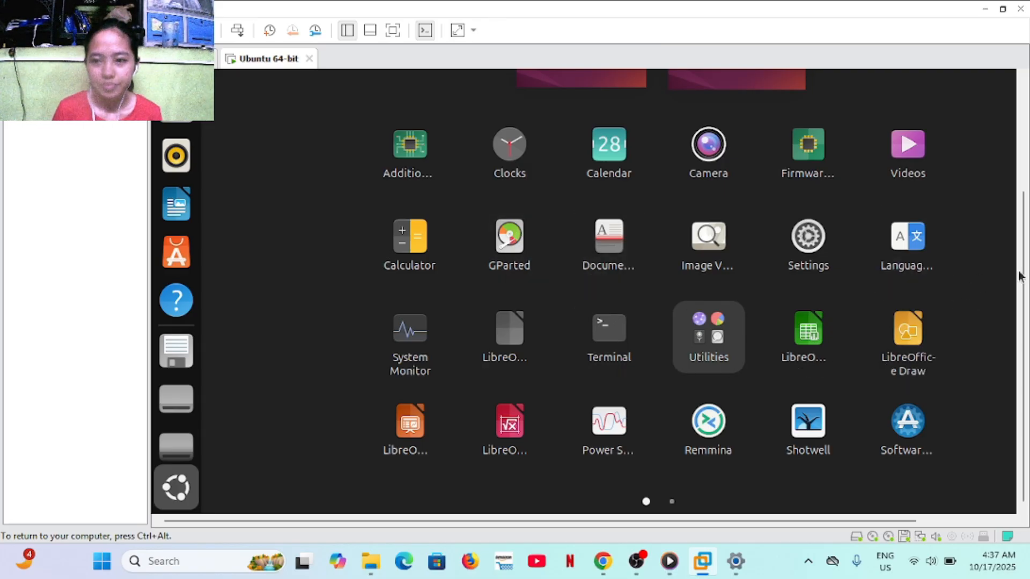
{"action": "left_click_drag", "start_coordinate": [1025, 275], "coordinate": [1026, 162]}
{"action": "left_click", "coordinate": [1014, 80]}
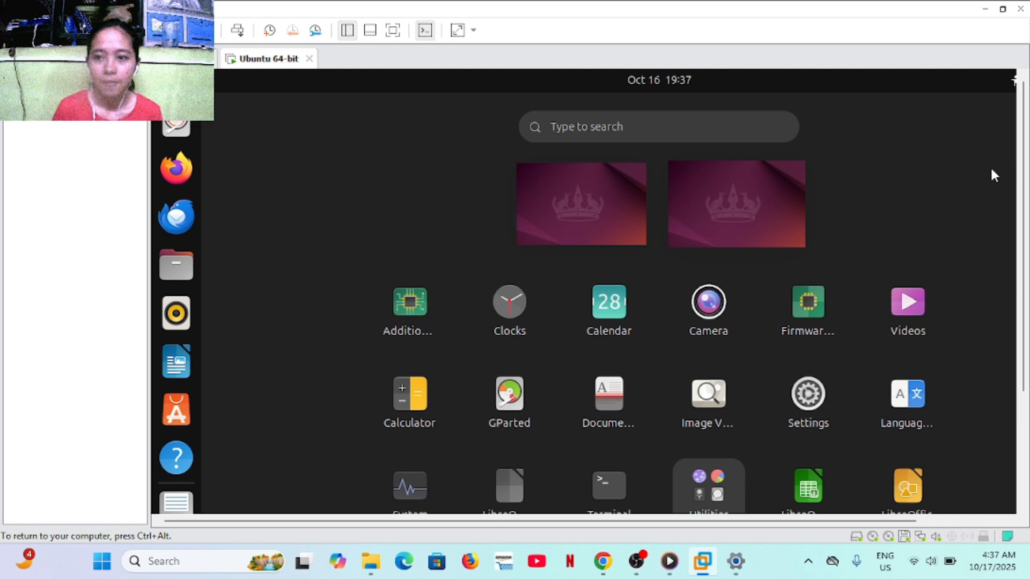
{"action": "scroll", "coordinate": [992, 172], "scroll_direction": "down", "scroll_amount": 3}
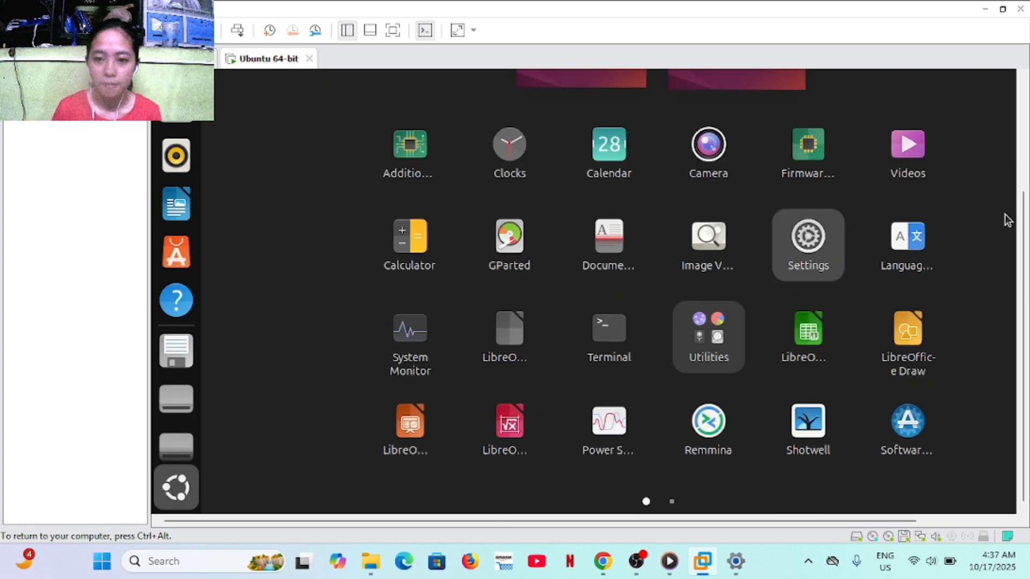
{"action": "left_click", "coordinate": [308, 80]}
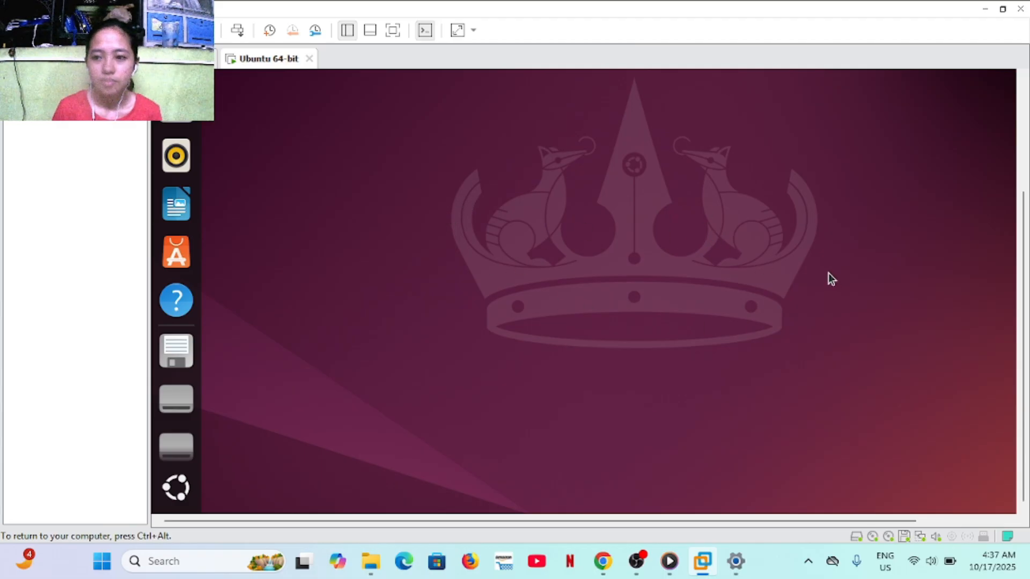
{"action": "left_click_drag", "start_coordinate": [1024, 248], "coordinate": [1028, 365]}
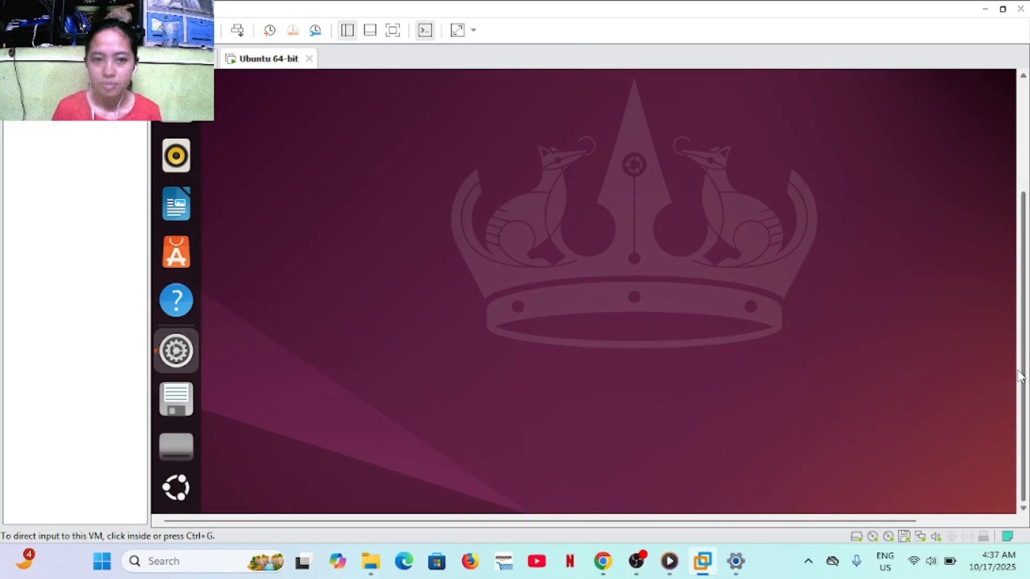
- Open Ubuntu Settings to the Network page showing IPv4 address 192.168.25.128, route and DNS
{"action": "left_click", "coordinate": [173, 354]}
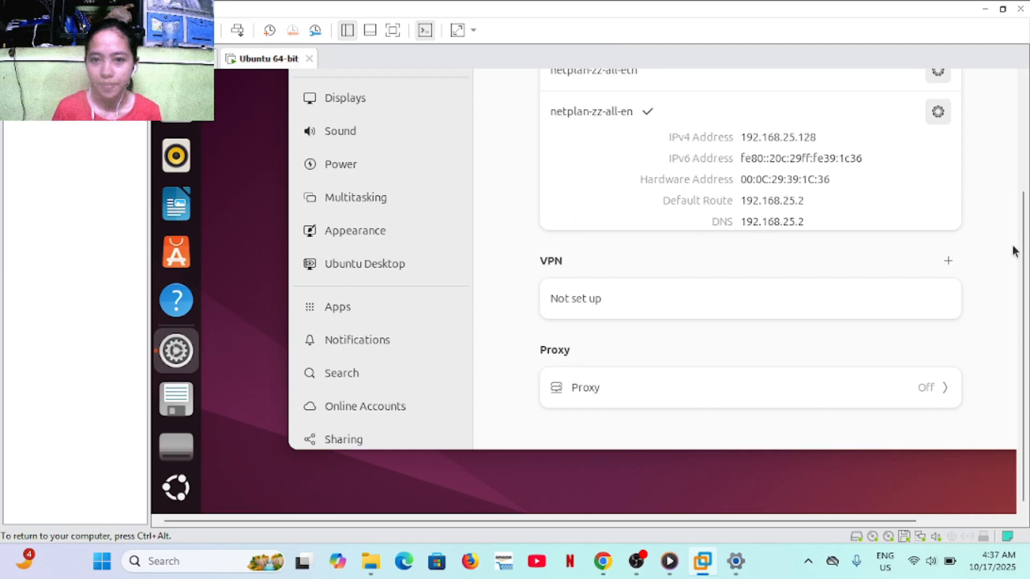
{"action": "scroll", "coordinate": [1021, 255], "scroll_direction": "up", "scroll_amount": 5}
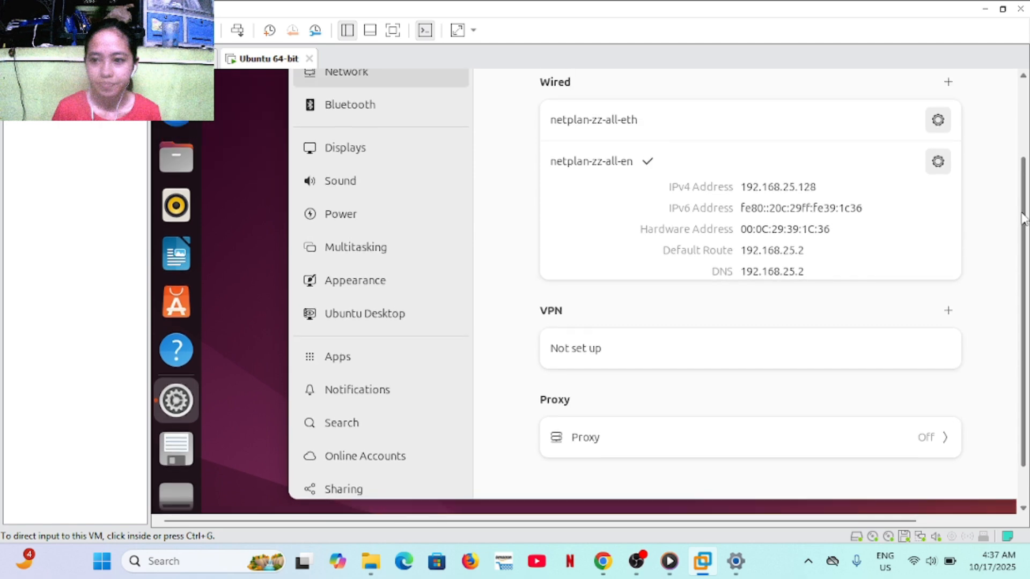
{"action": "scroll", "coordinate": [1021, 255], "scroll_direction": "down", "scroll_amount": 2}
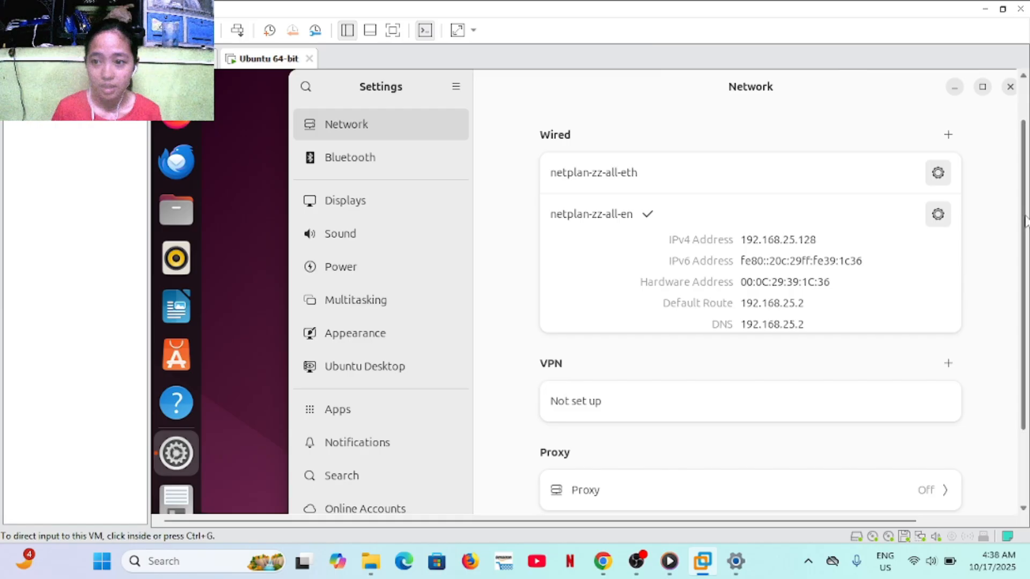
{"action": "scroll", "coordinate": [1023, 219], "scroll_direction": "up", "scroll_amount": 1}
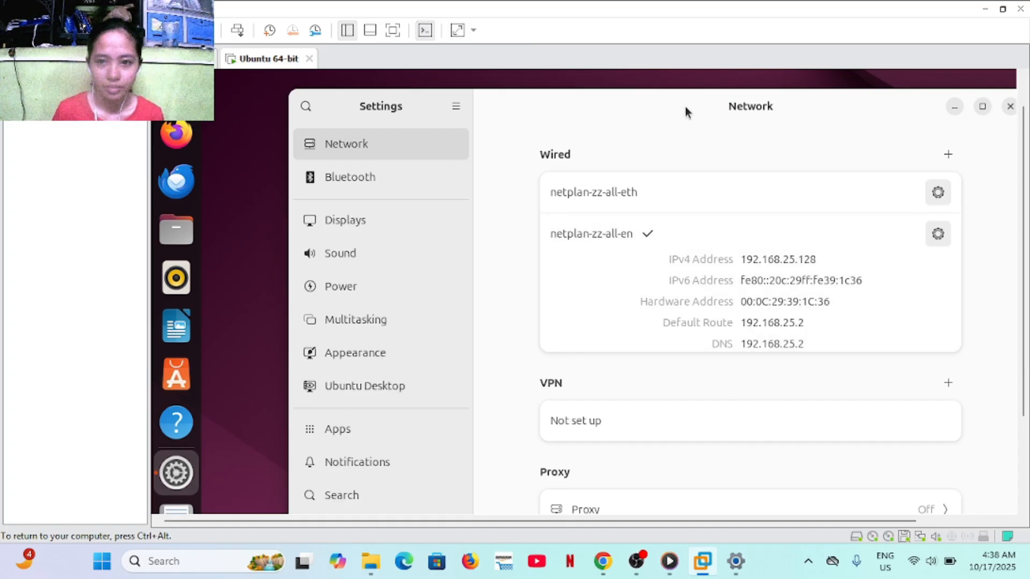
- Reposition the Settings window on the guest desktop by dragging its header bar
{"action": "left_click_drag", "start_coordinate": [685, 106], "coordinate": [612, 89]}
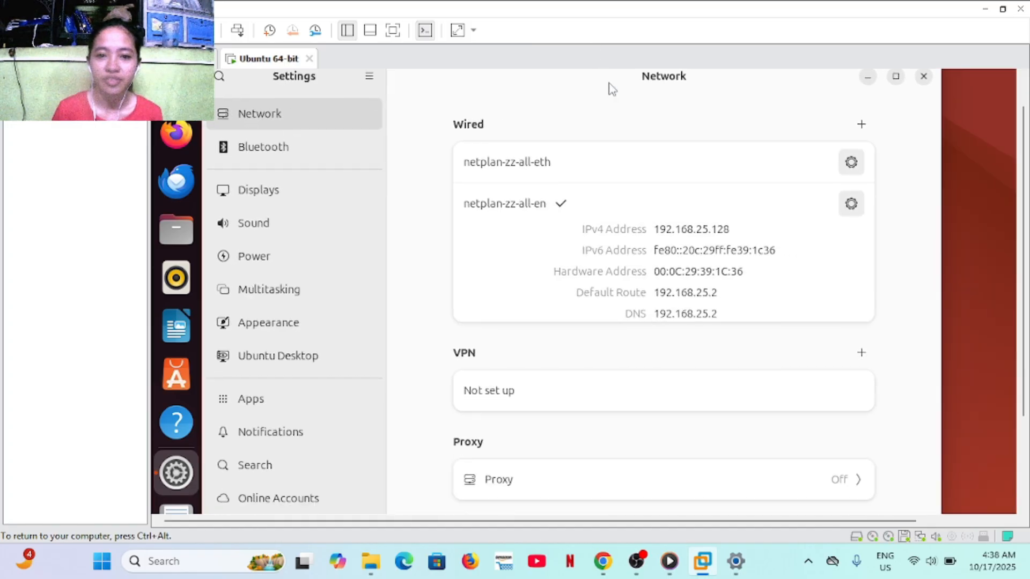
{"action": "left_click_drag", "start_coordinate": [769, 260], "coordinate": [898, 349]}
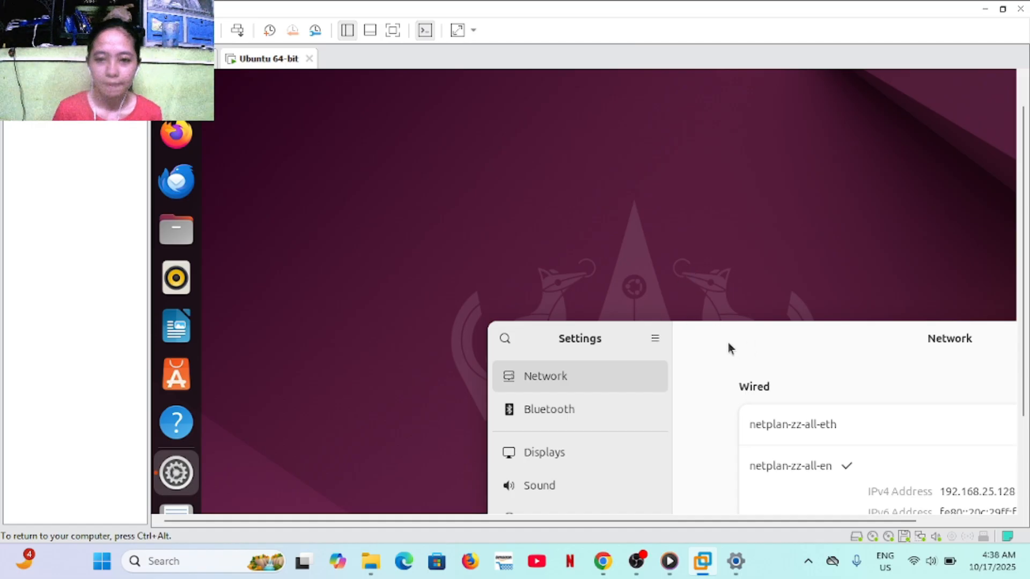
{"action": "left_click_drag", "start_coordinate": [729, 344], "coordinate": [469, 110]}
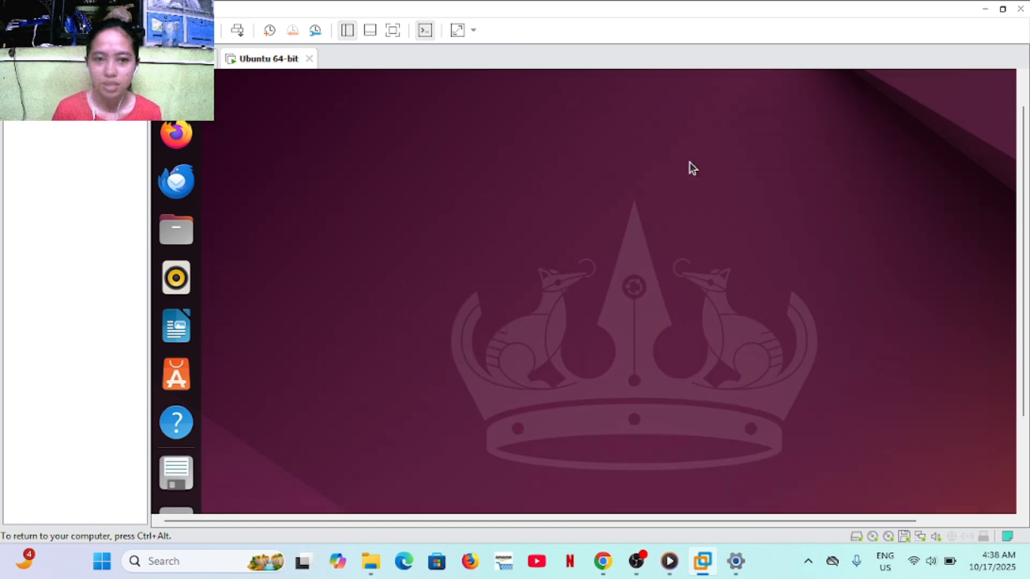
- Reopen Ubuntu Settings from the desktop context menu, then minimize it to show the bare desktop
{"action": "right_click", "coordinate": [563, 137]}
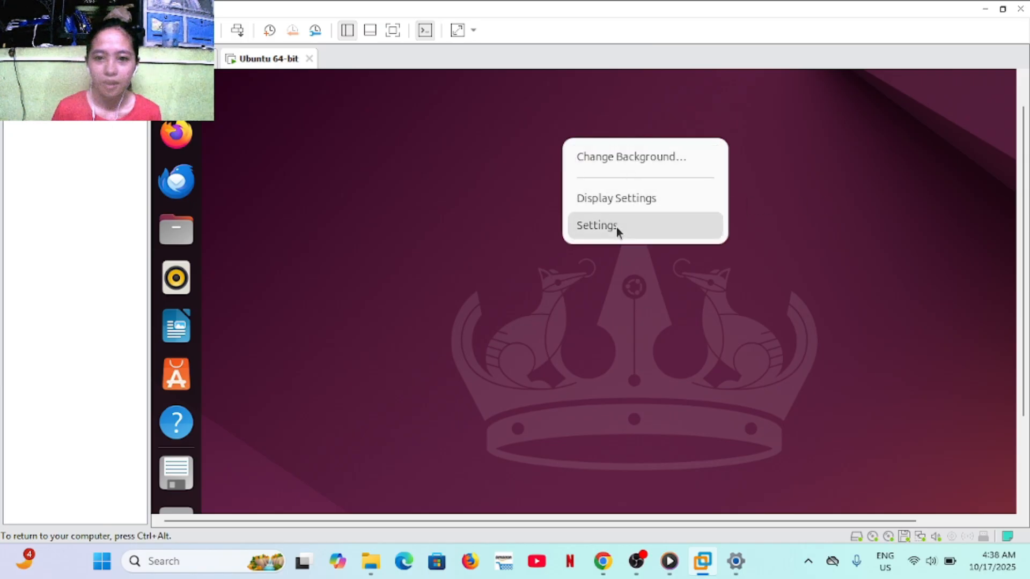
{"action": "left_click", "coordinate": [839, 216]}
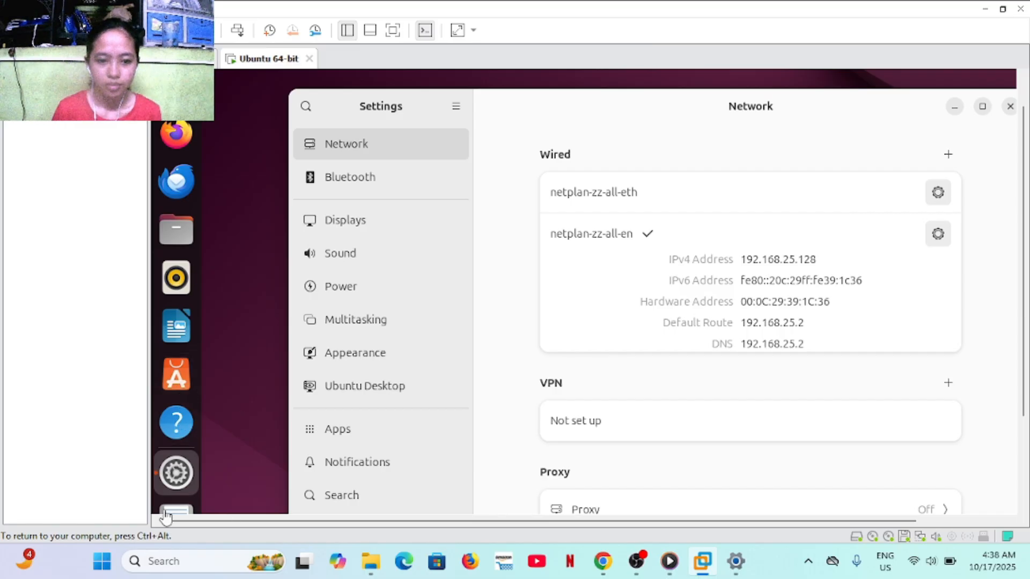
{"action": "left_click", "coordinate": [955, 110]}
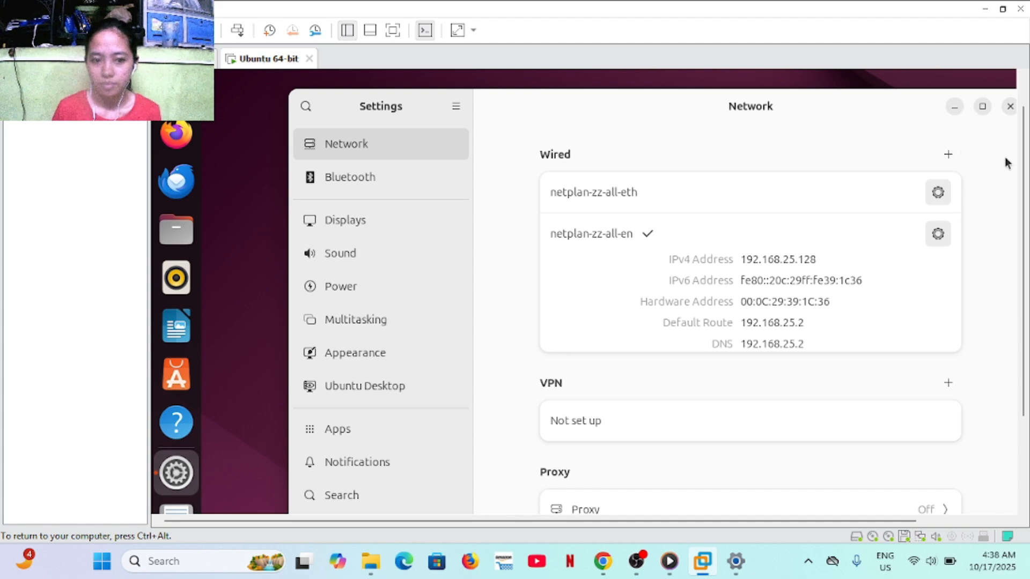
{"action": "left_click_drag", "start_coordinate": [1022, 245], "coordinate": [1022, 331]}
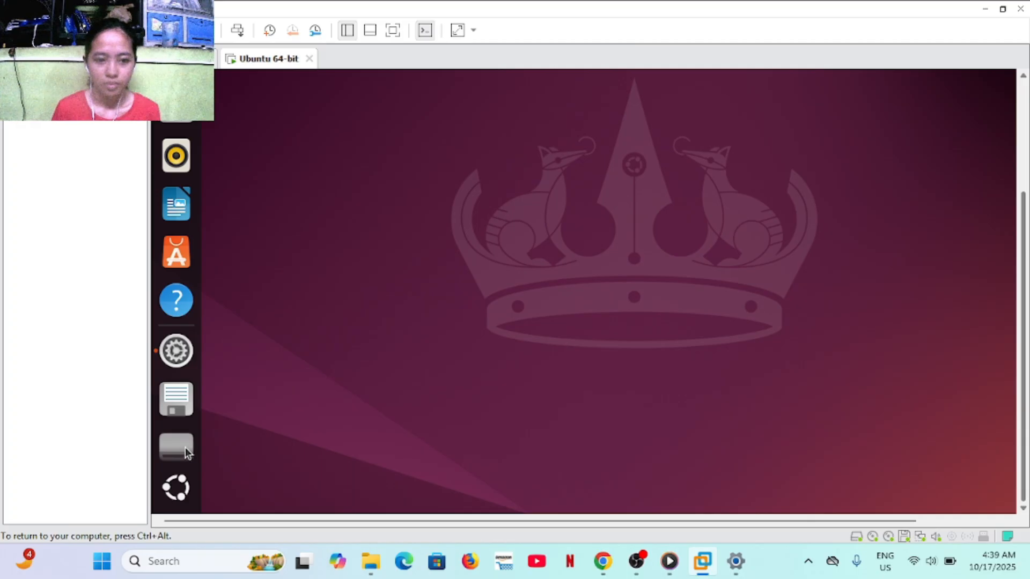
{"action": "scroll", "coordinate": [185, 447], "scroll_direction": "down", "scroll_amount": 3}
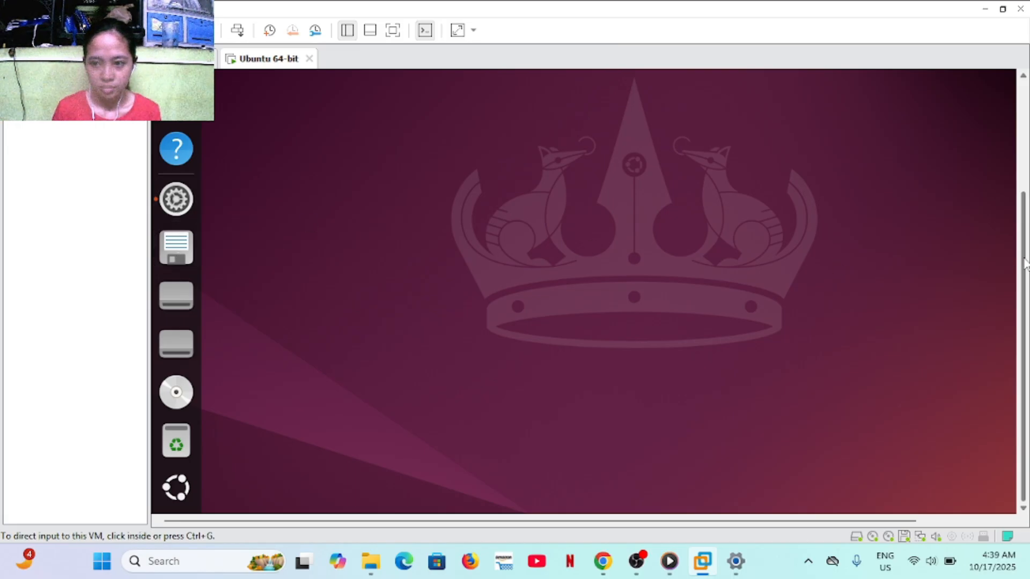
{"action": "scroll", "coordinate": [1024, 263], "scroll_direction": "up", "scroll_amount": 3}
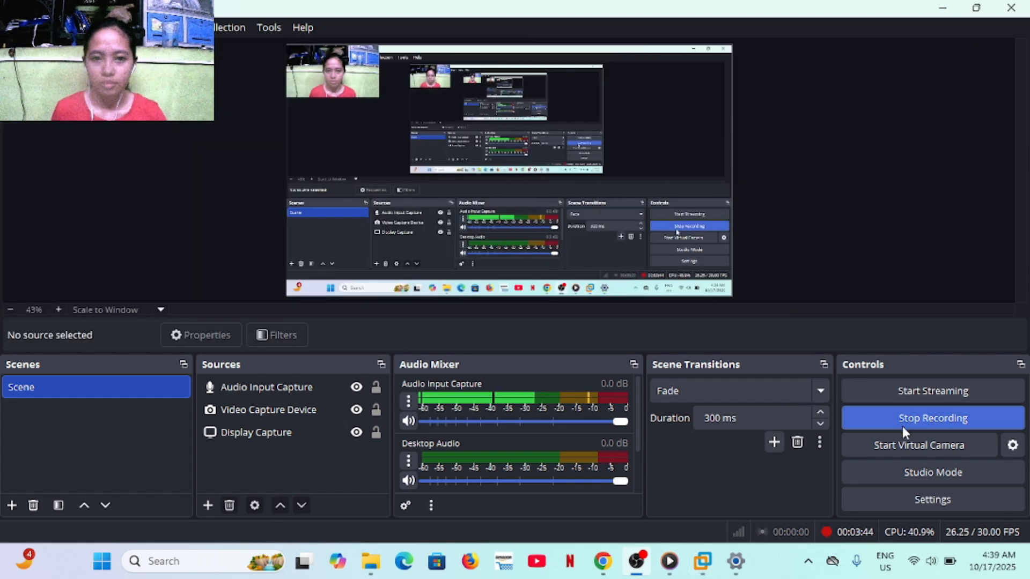
- Stop the current OBS recording and minimize OBS to reveal the Ubuntu VM
{"action": "left_click", "coordinate": [902, 426]}
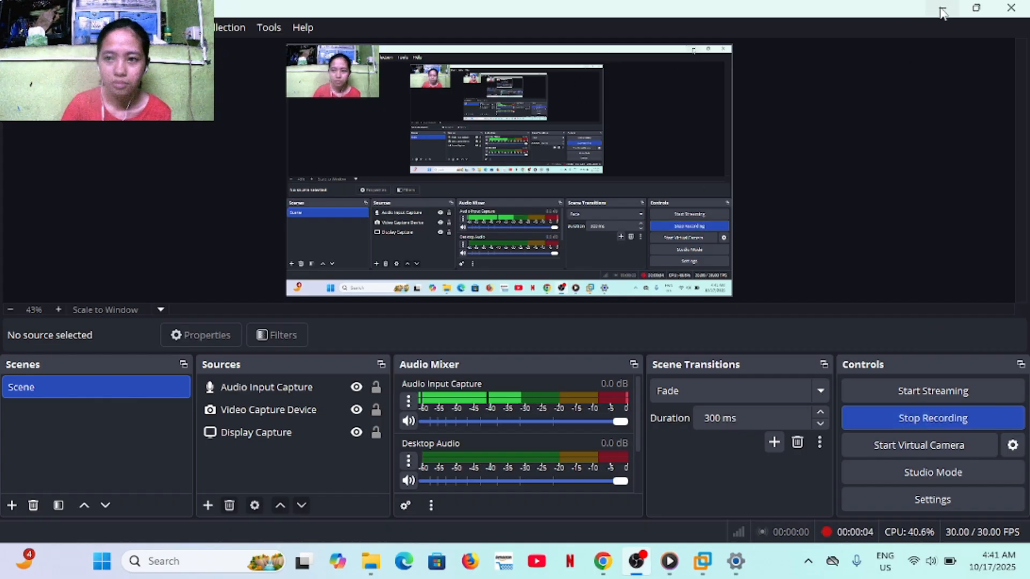
{"action": "left_click", "coordinate": [943, 10]}
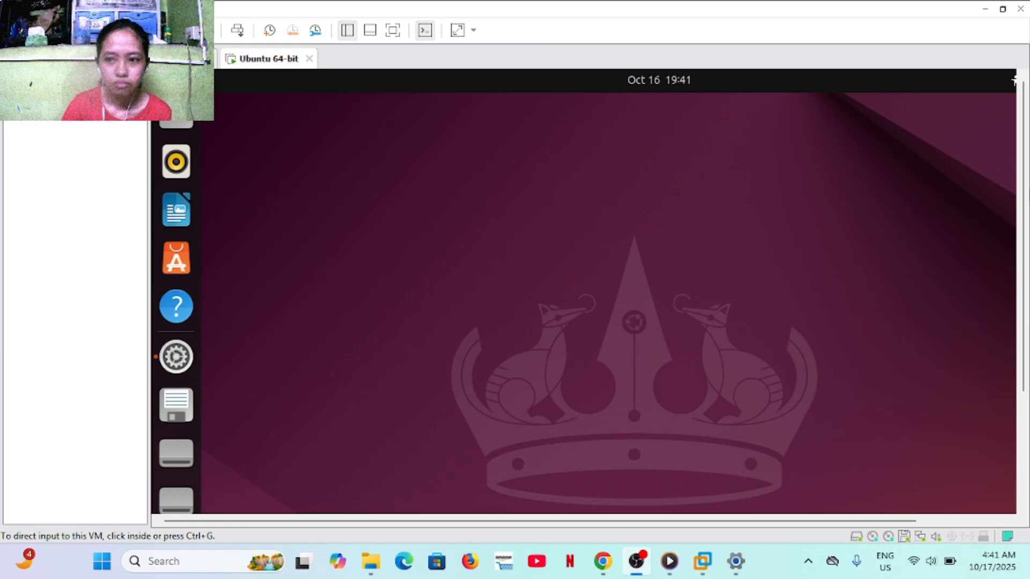
{"action": "left_click", "coordinate": [1025, 199]}
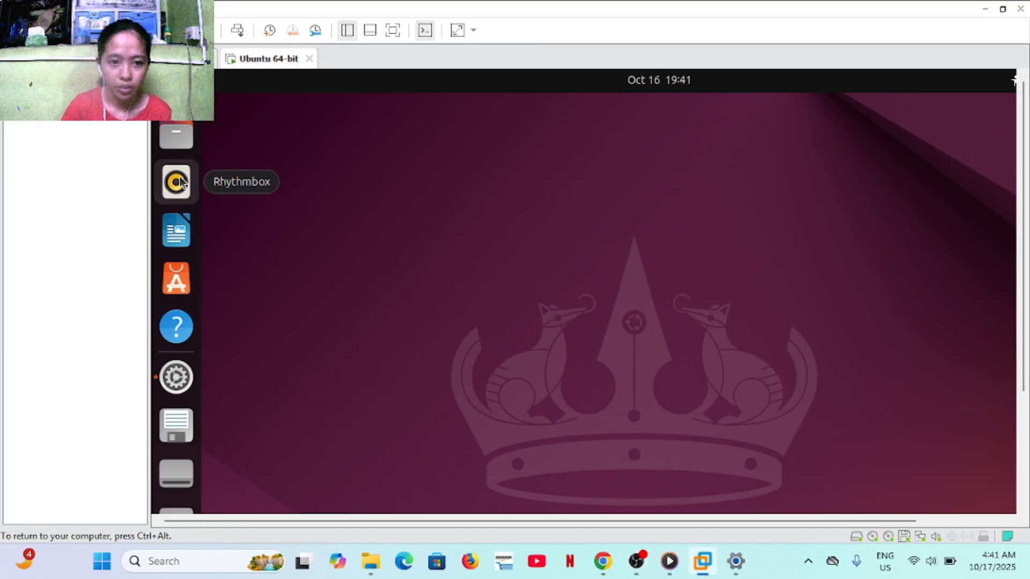
{"action": "scroll", "coordinate": [186, 193], "scroll_direction": "up", "scroll_amount": 3}
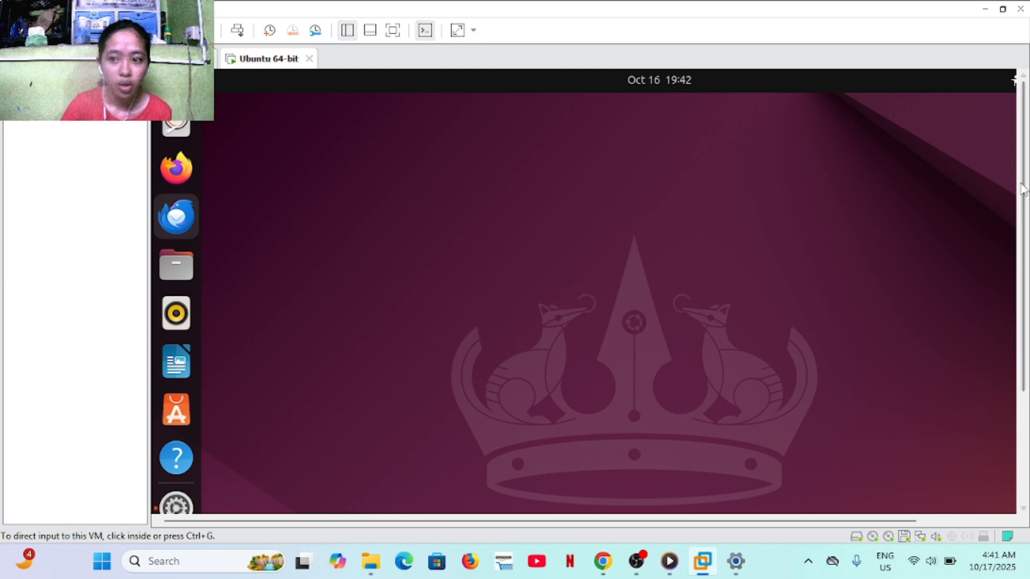
{"action": "left_click", "coordinate": [181, 128]}
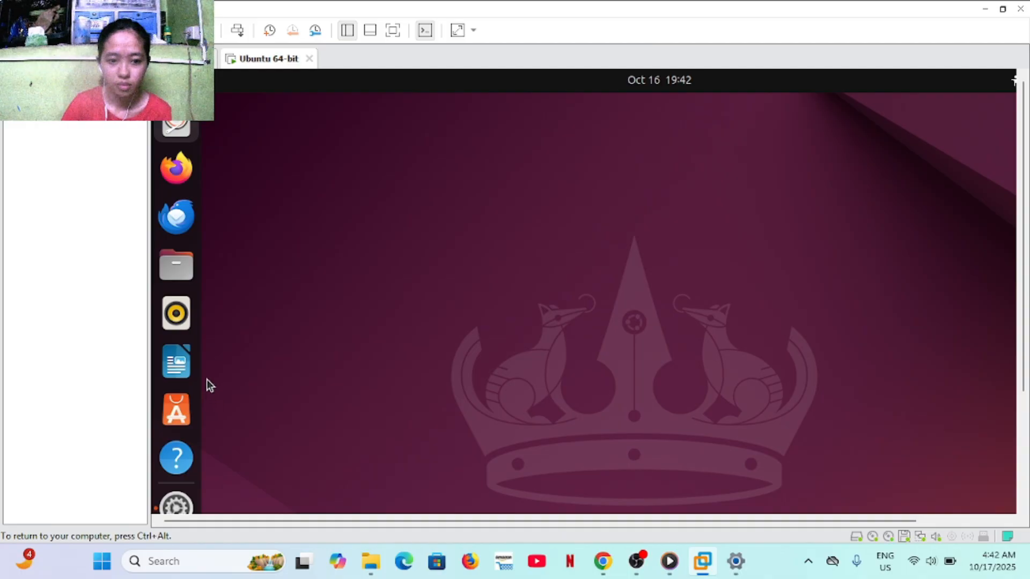
{"action": "left_click_drag", "start_coordinate": [1023, 139], "coordinate": [1021, 253]}
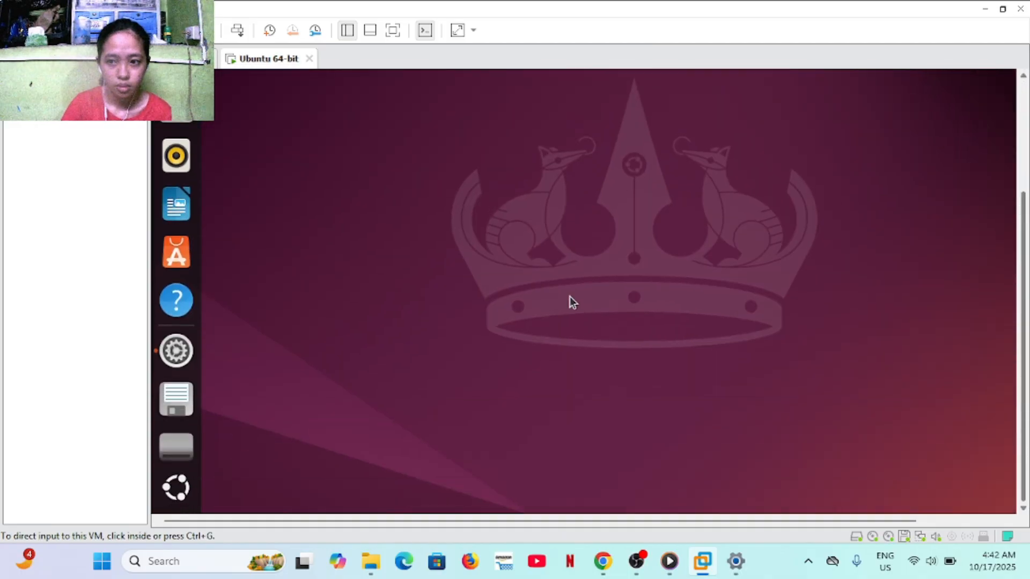
- Return input to the VM, then switch with Alt+Tab to the media player showing the earlier recording
{"action": "left_click", "coordinate": [570, 301]}
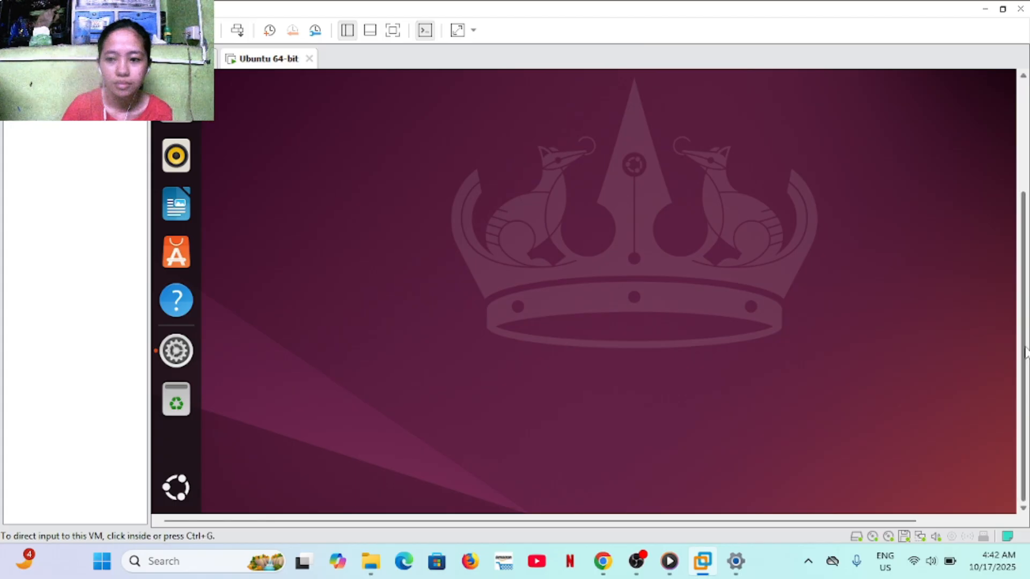
{"action": "scroll", "coordinate": [1026, 308], "scroll_direction": "up", "scroll_amount": 2}
{"action": "scroll", "coordinate": [1026, 309], "scroll_direction": "up", "scroll_amount": 4}
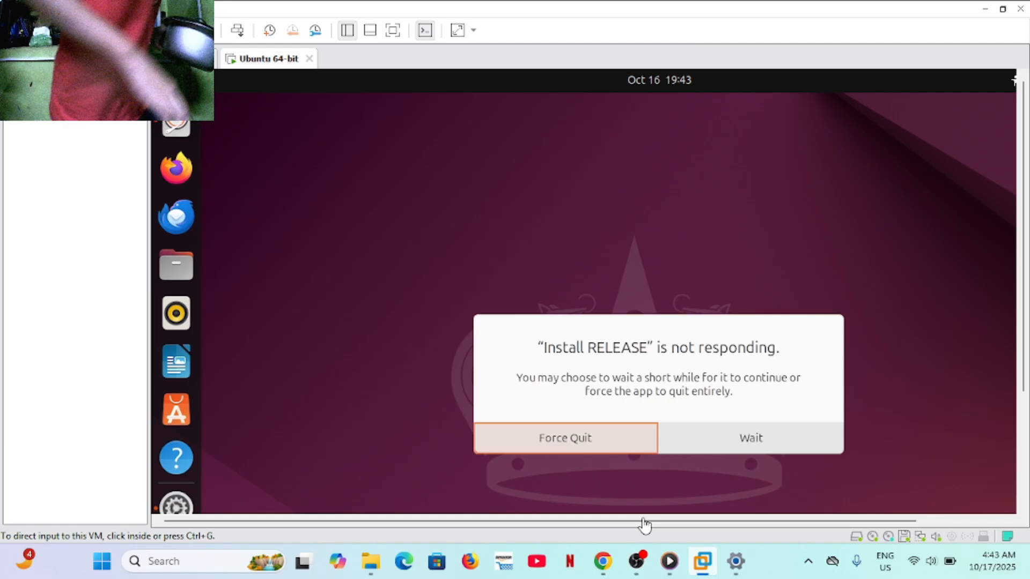
{"action": "key", "text": "alt+Tab"}
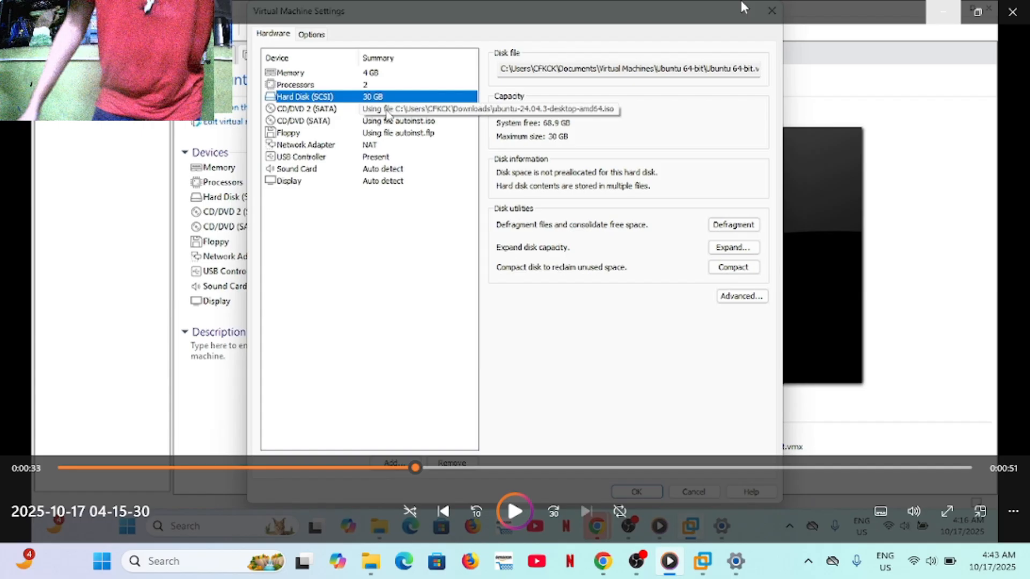
- Minimize the media player so the Ubuntu guest desktop shows again
{"action": "left_click", "coordinate": [944, 13]}
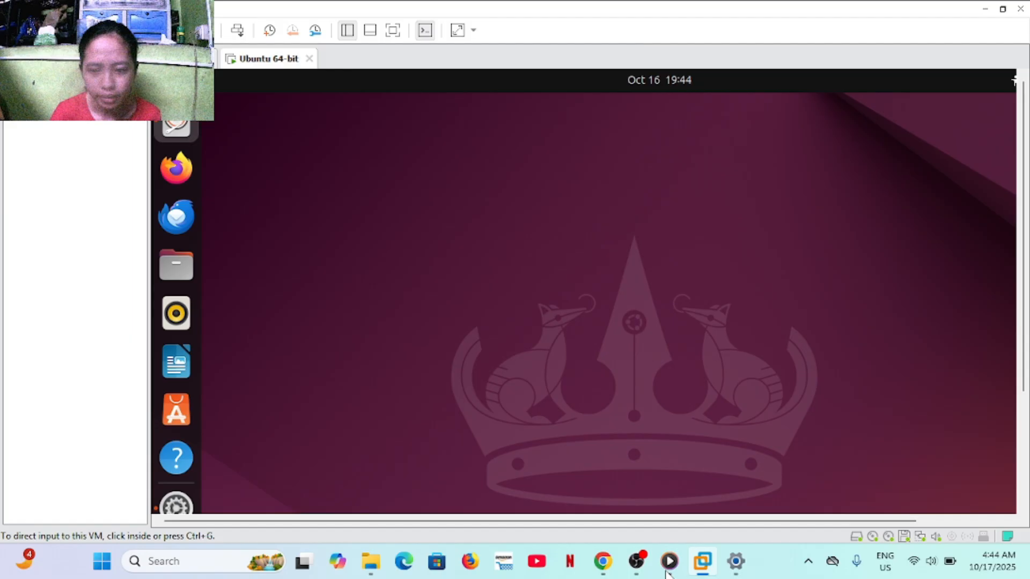
- Launch Install Ubuntu from the dock and scroll the VMware view to show its language-choice page
{"action": "left_click", "coordinate": [175, 264]}
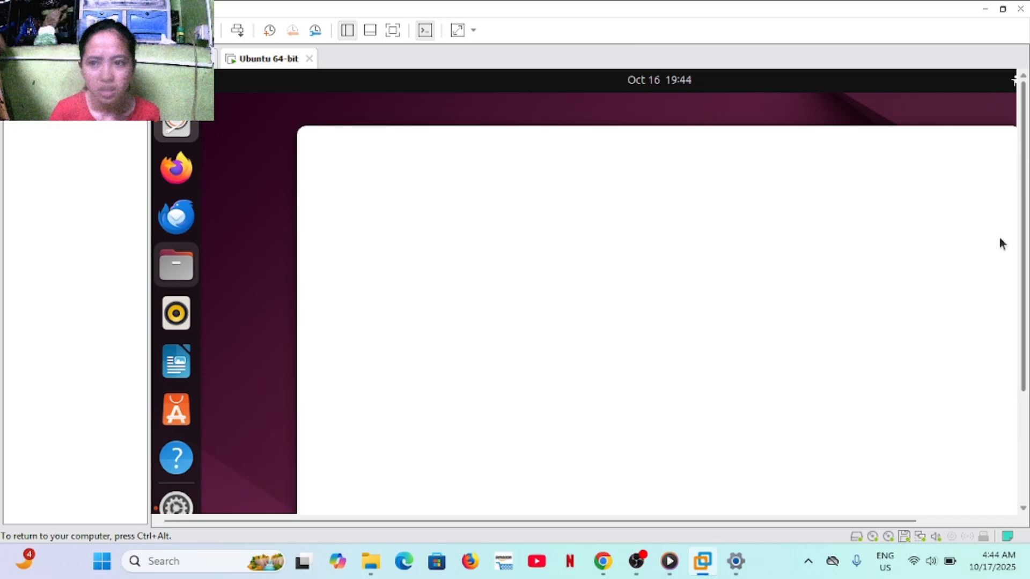
{"action": "key", "text": "ctrl+alt"}
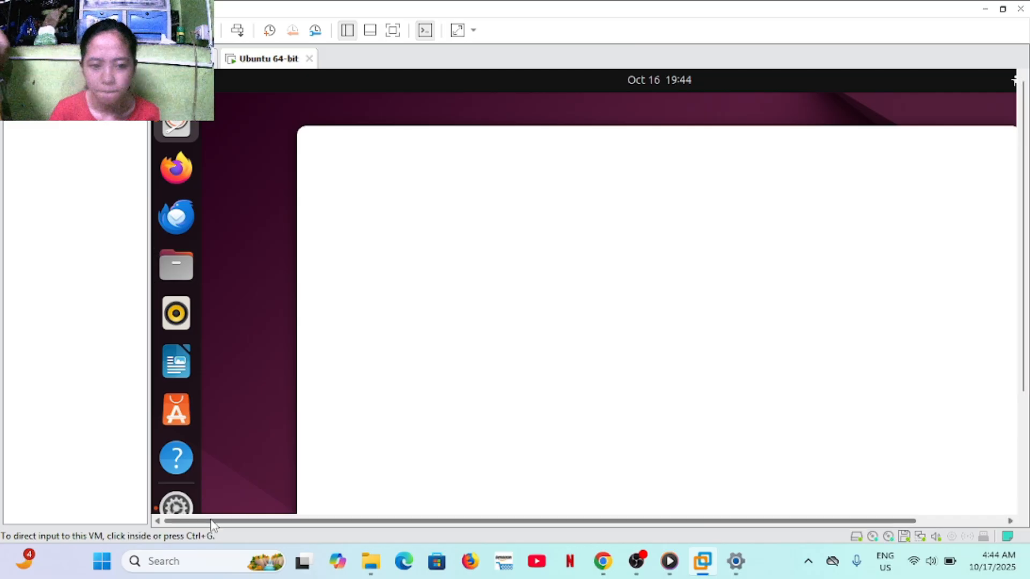
{"action": "left_click_drag", "start_coordinate": [212, 521], "coordinate": [310, 521]}
{"action": "left_click", "coordinate": [888, 311]}
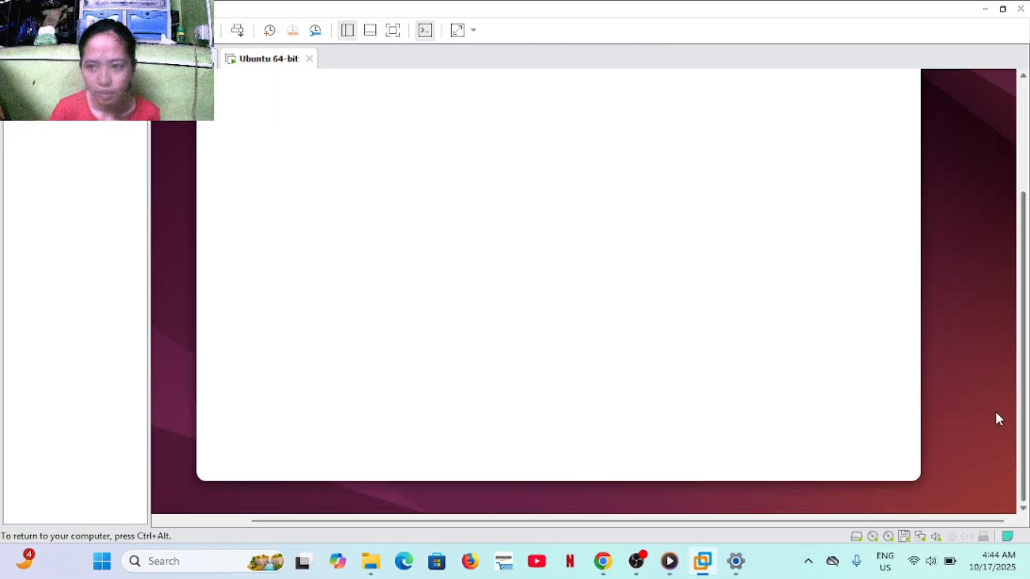
{"action": "left_click_drag", "start_coordinate": [1025, 303], "coordinate": [1027, 161]}
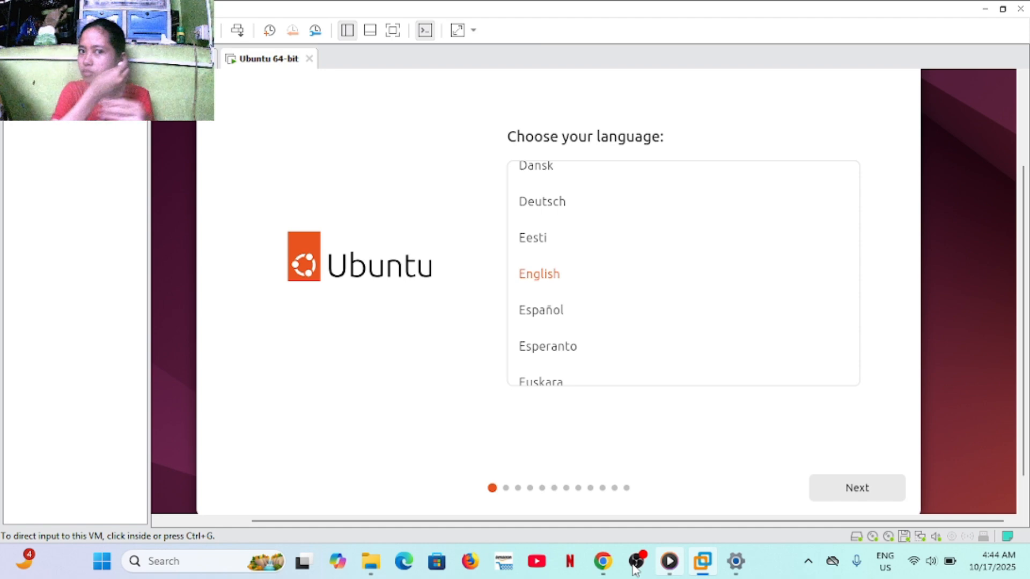
- Stop the OBS Studio recording after about 00:03:11 of capture
{"action": "mouse_move", "coordinate": [635, 568]}
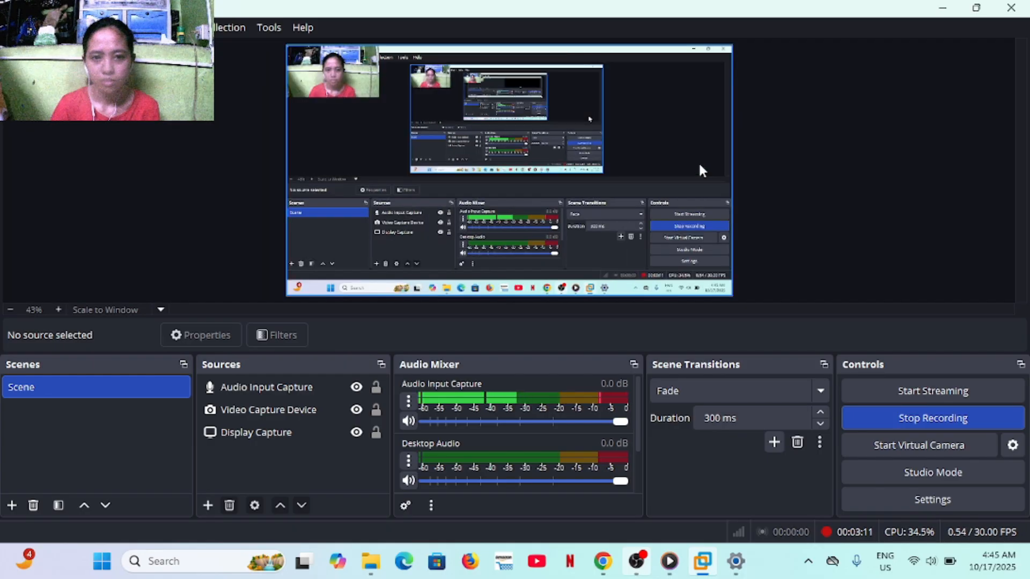
{"action": "left_click", "coordinate": [912, 424]}
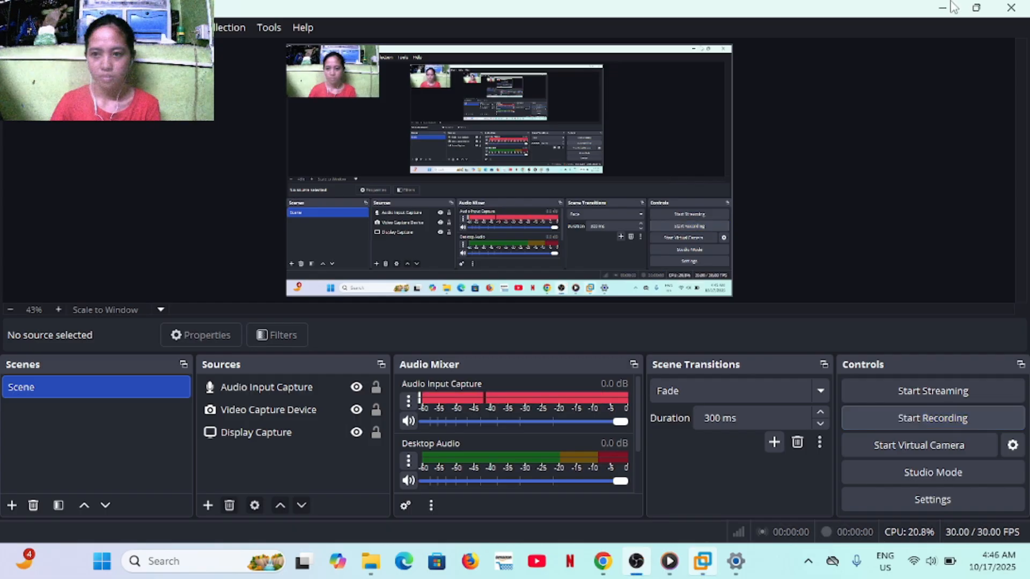
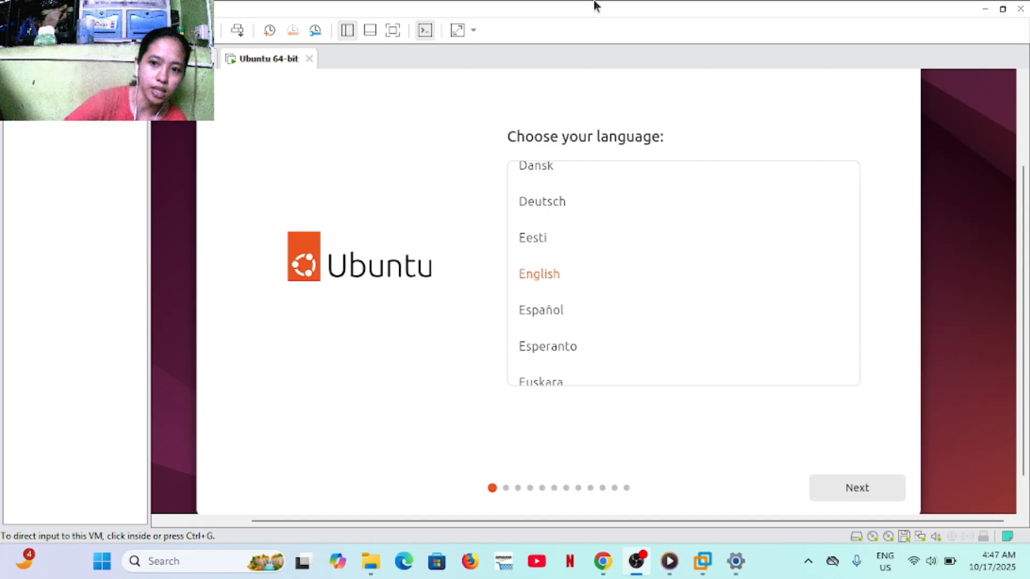
- Keep English as the installer language and advance to the Accessibility in Ubuntu page
{"action": "left_click", "coordinate": [766, 310]}
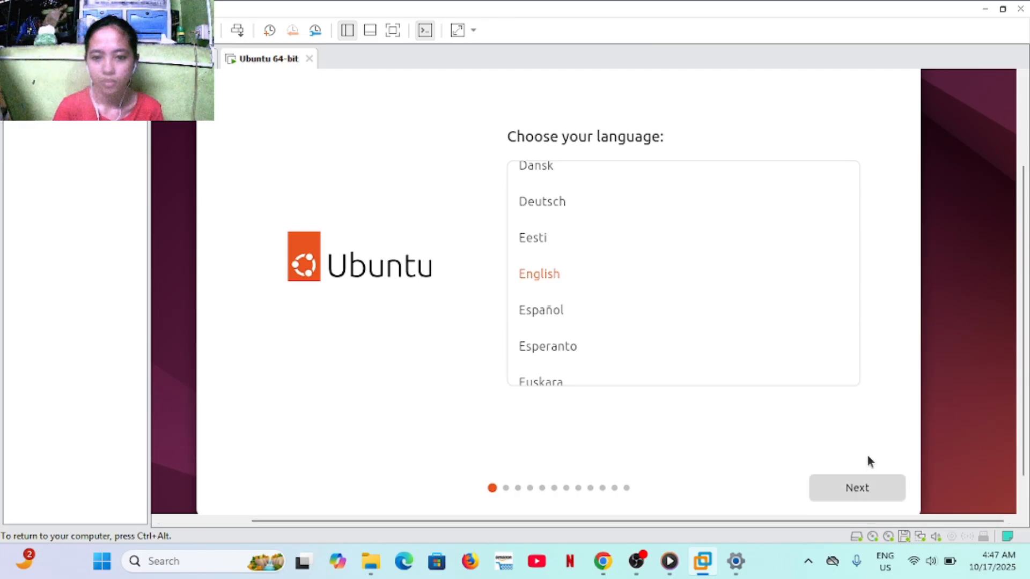
{"action": "key", "text": "Return"}
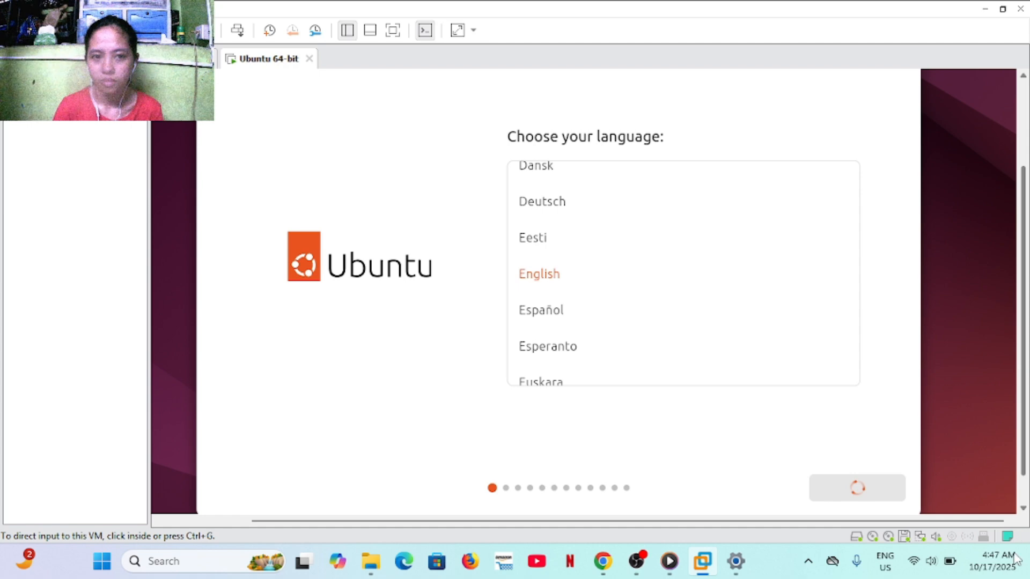
{"action": "left_click", "coordinate": [1008, 322]}
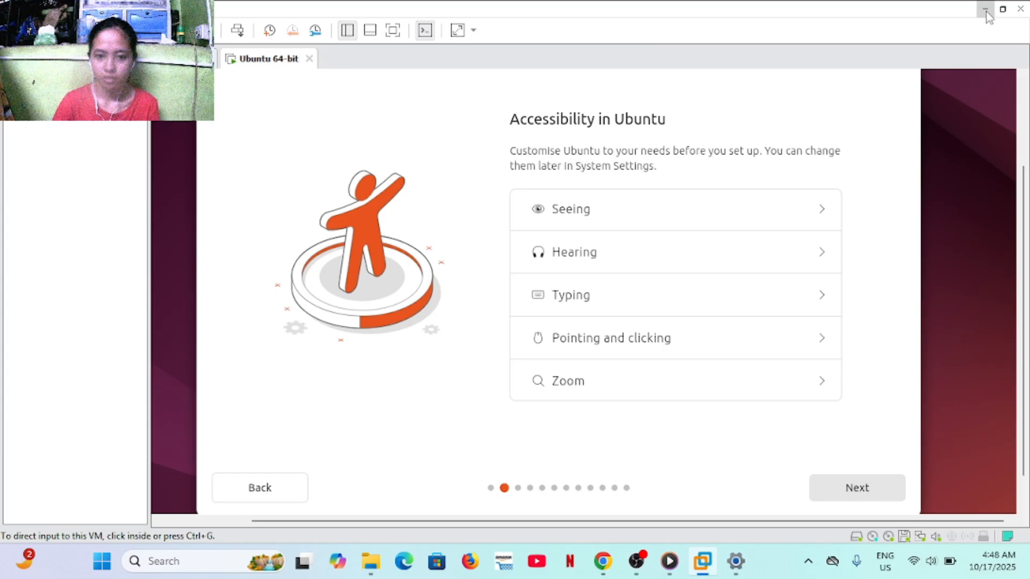
- Accept the Accessibility in Ubuntu page without changes to reach the keyboard layout step
{"action": "left_click", "coordinate": [837, 490]}
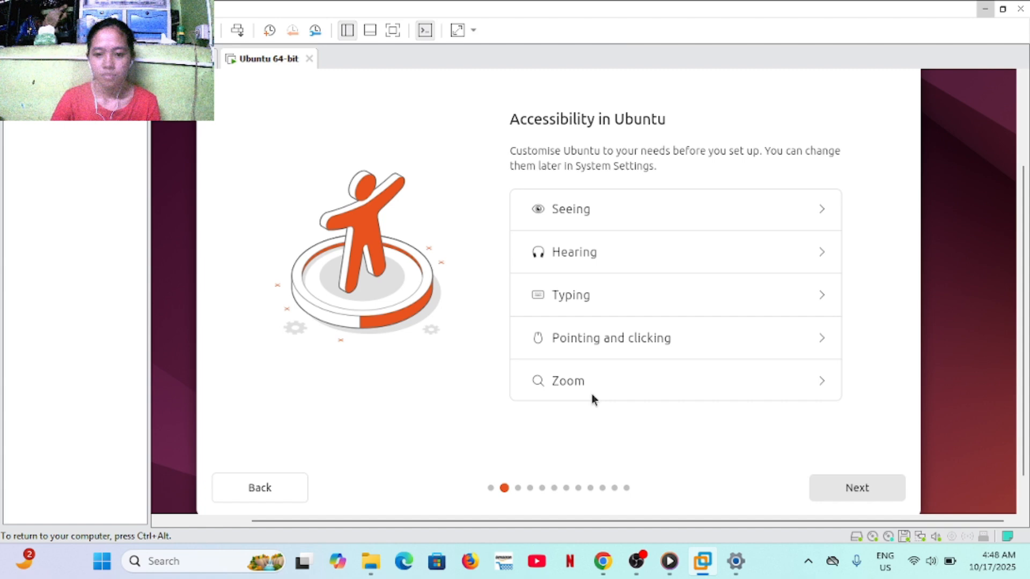
{"action": "key", "text": "ctrl+alt"}
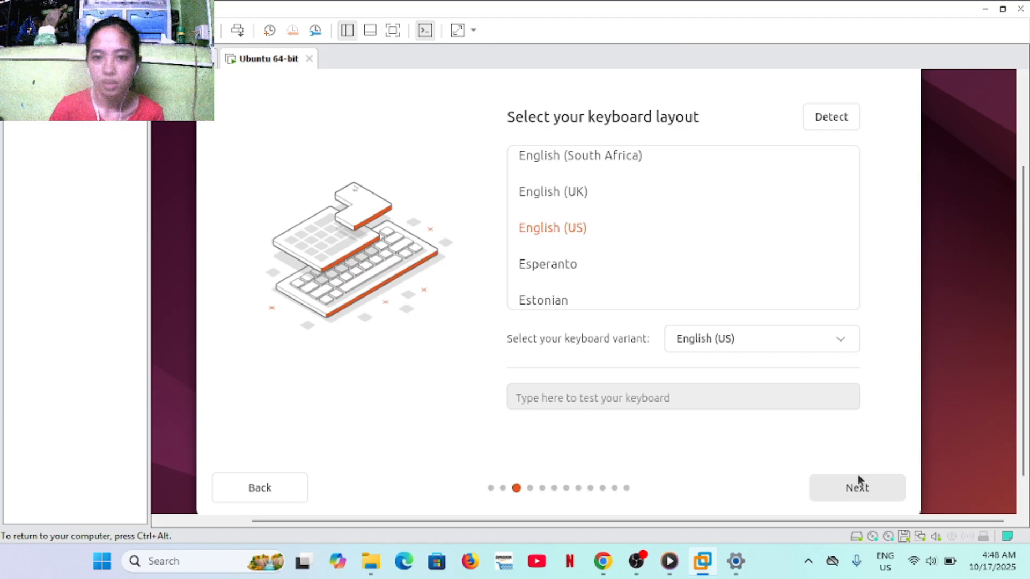
- Test the English (US) layout by typing 'hgfsh' and 'szhshs', clear it, and continue
{"action": "left_click", "coordinate": [668, 398]}
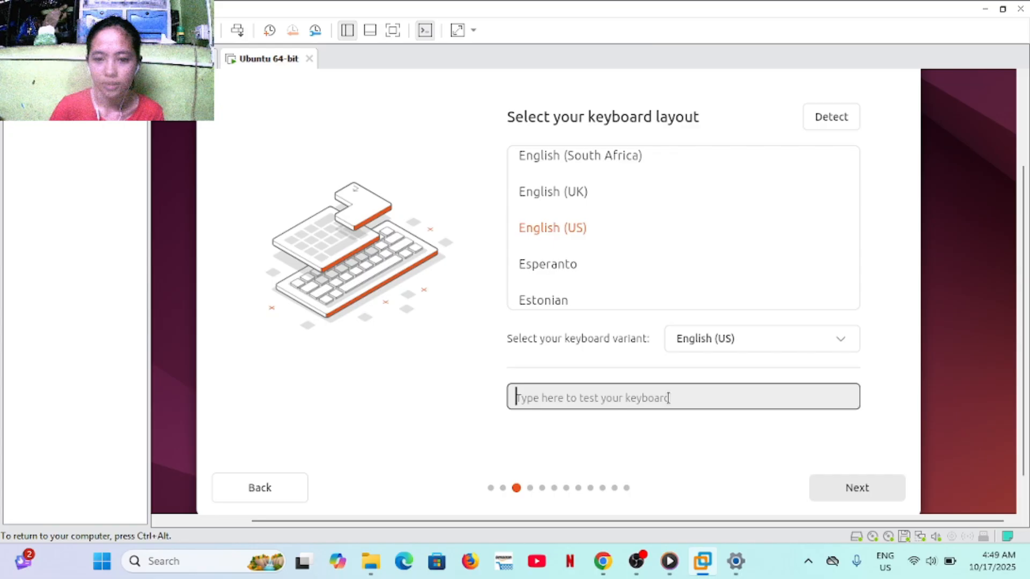
{"action": "type", "text": "hgfsh"}
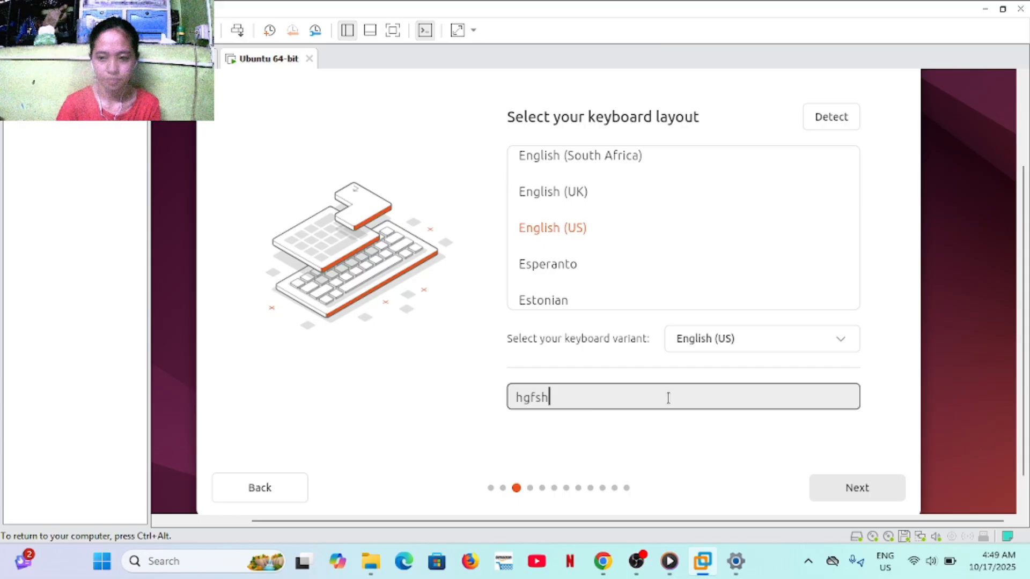
{"action": "type", "text": "szhshs"}
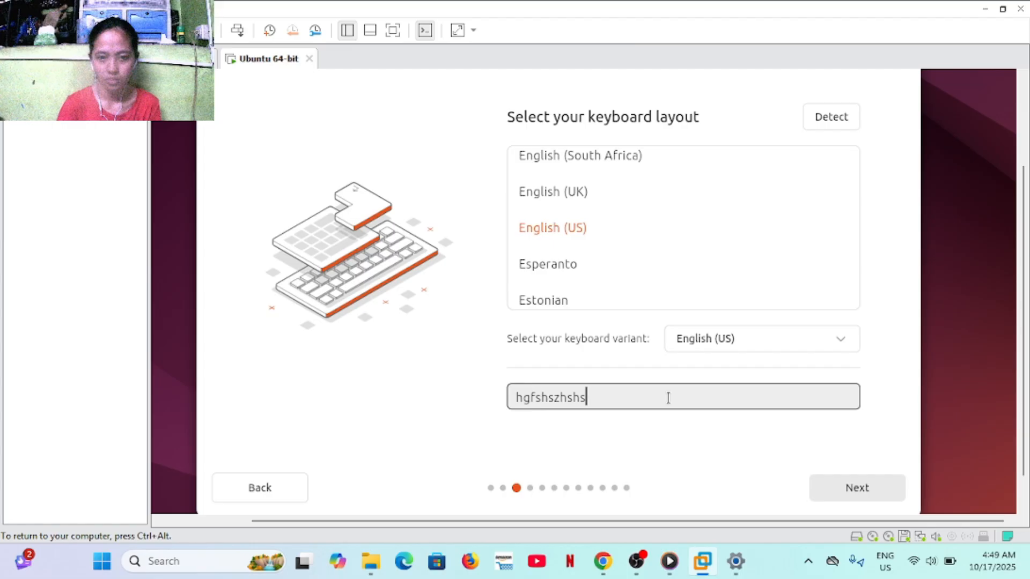
{"action": "key", "text": "BackSpace"}
{"action": "key", "text": "BackSpace"}
{"action": "key", "text": "BackSpace"}
{"action": "key", "text": "BackSpace"}
{"action": "key", "text": "BackSpace"}
{"action": "key", "text": "BackSpace"}
{"action": "key", "text": "BackSpace"}
{"action": "key", "text": "BackSpace"}
{"action": "key", "text": "BackSpace"}
{"action": "key", "text": "BackSpace"}
{"action": "key", "text": "BackSpace"}
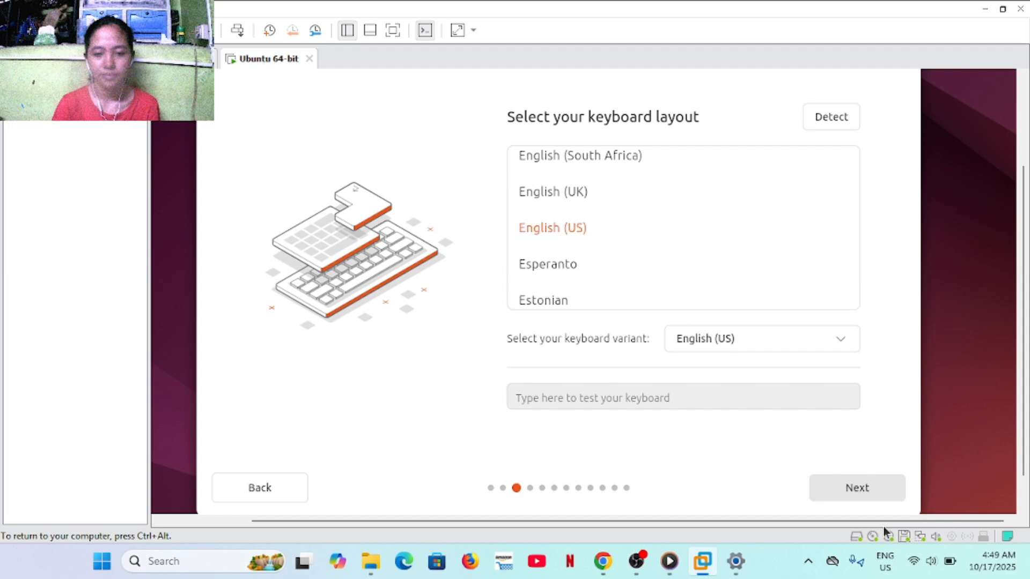
{"action": "left_click", "coordinate": [858, 488]}
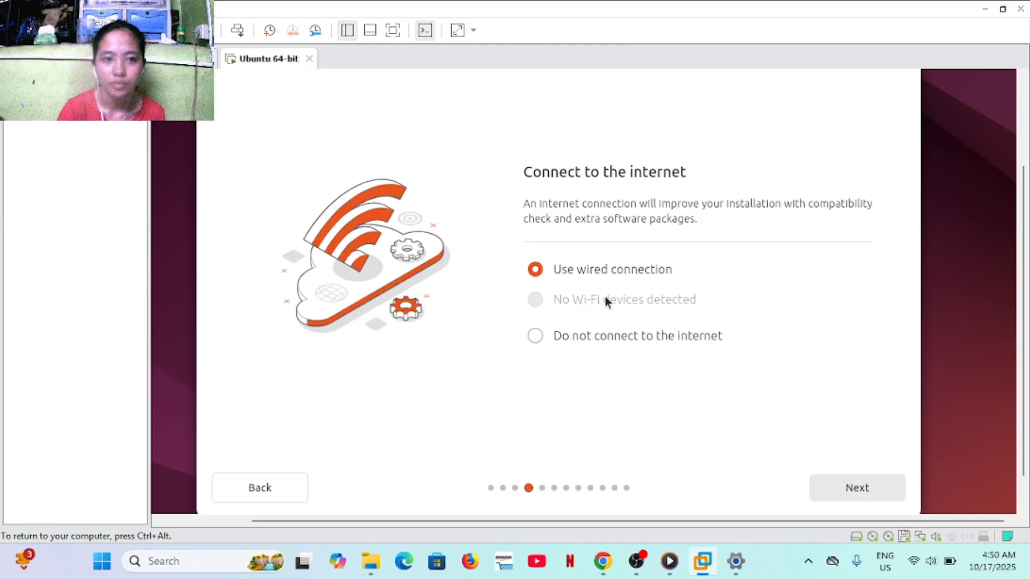
- Continue with 'Use wired connection' left selected
{"action": "left_click", "coordinate": [880, 490]}
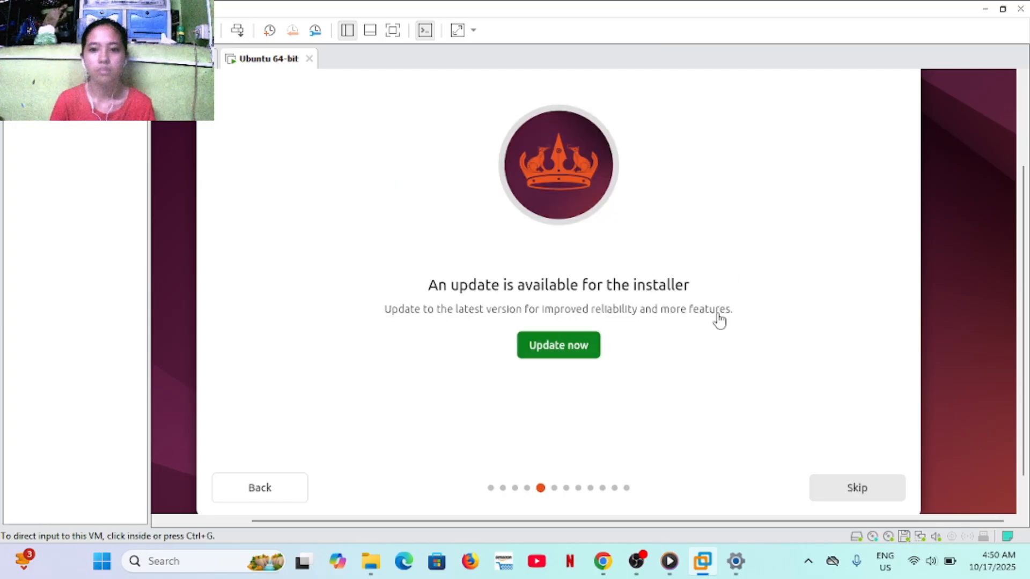
- Skip the 'An update is available' installer update
{"action": "left_click", "coordinate": [672, 354]}
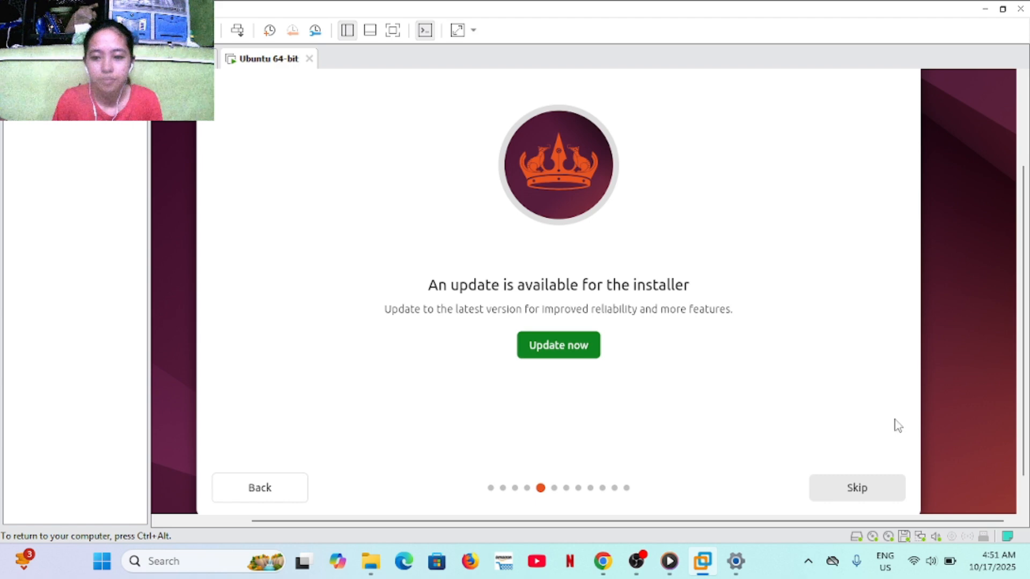
{"action": "key", "text": "ctrl+alt"}
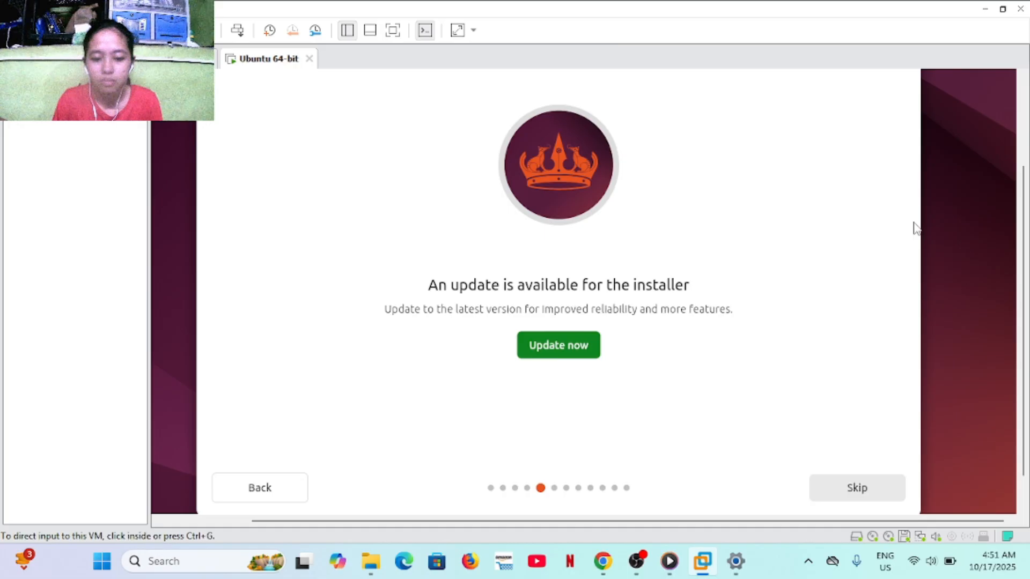
{"action": "left_click", "coordinate": [915, 228]}
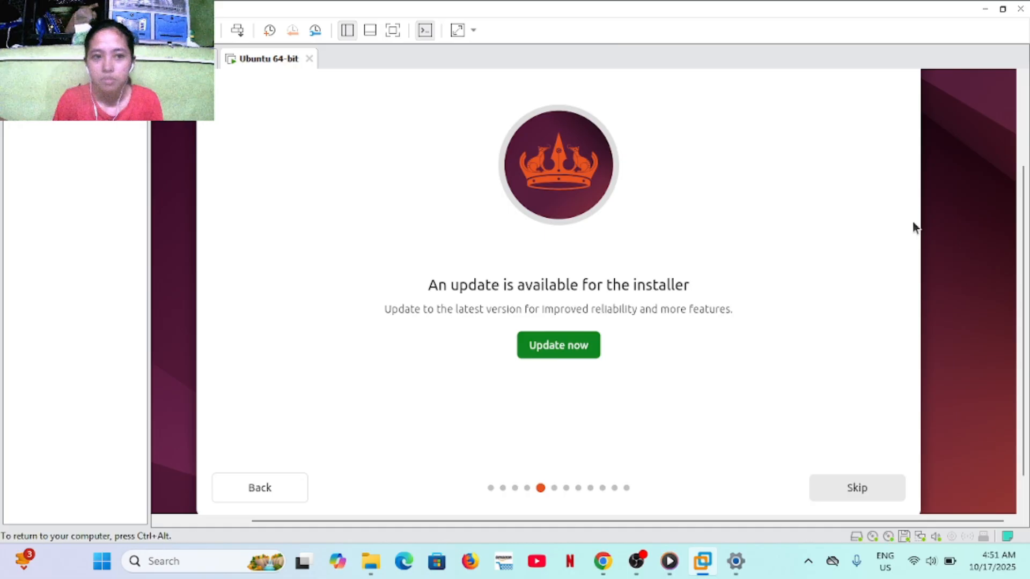
{"action": "key", "text": "Return"}
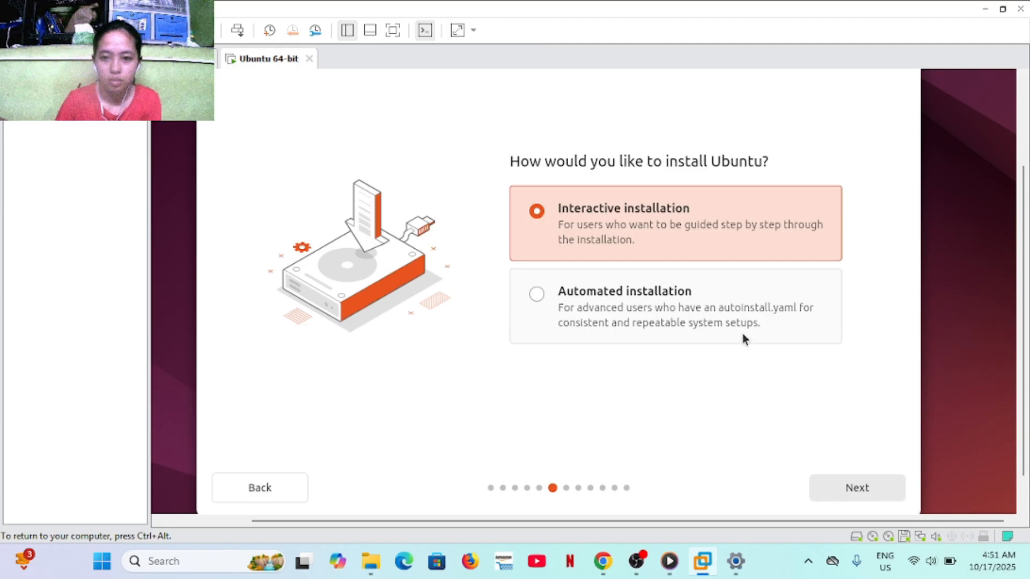
- Select Automated installation to reveal the autoinstall.yaml path field
{"action": "left_click", "coordinate": [698, 325]}
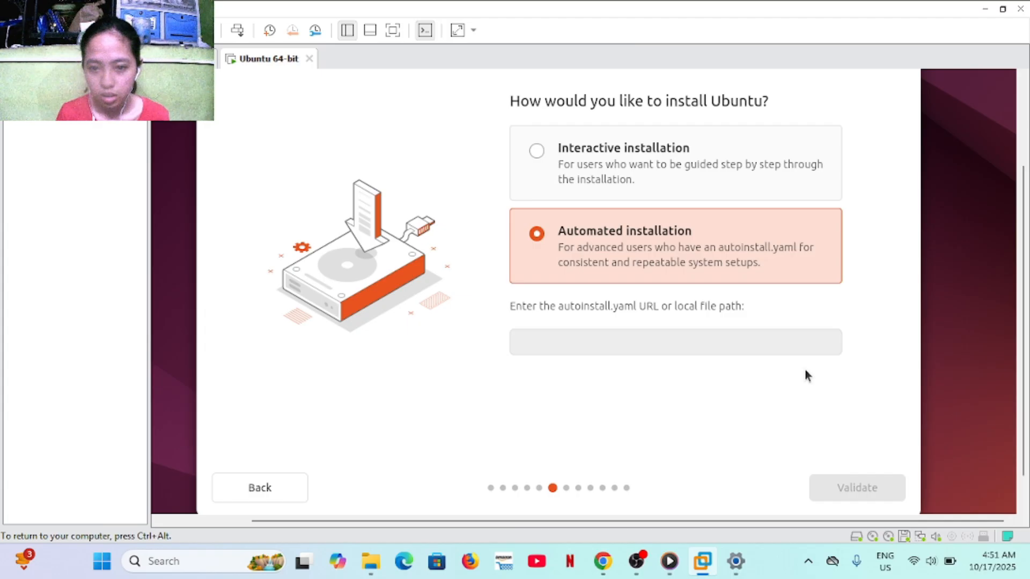
- Enter 'autoinstall.yaml' as the autoinstall path and validate it
{"action": "left_click", "coordinate": [783, 339]}
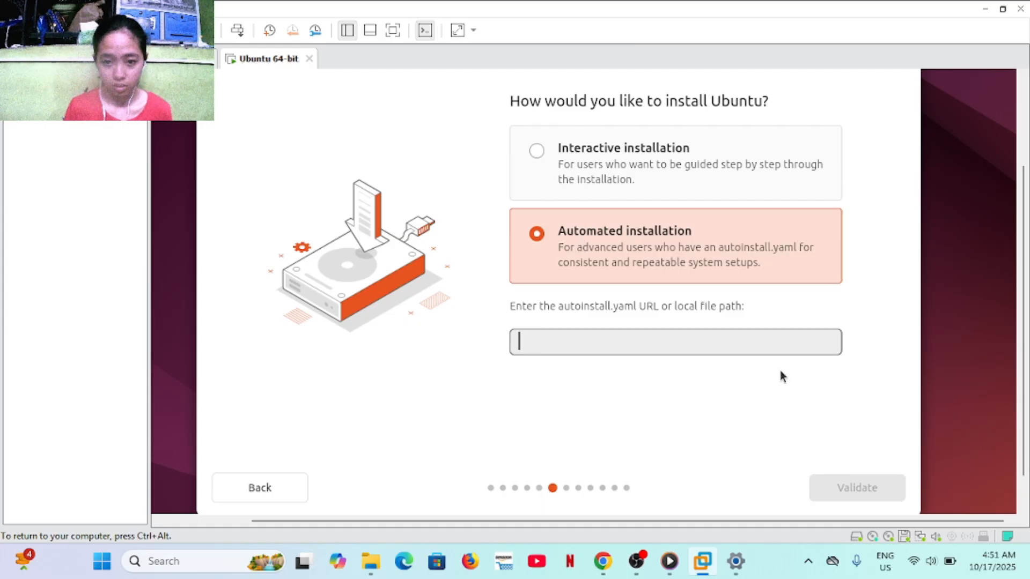
{"action": "type", "text": "au"}
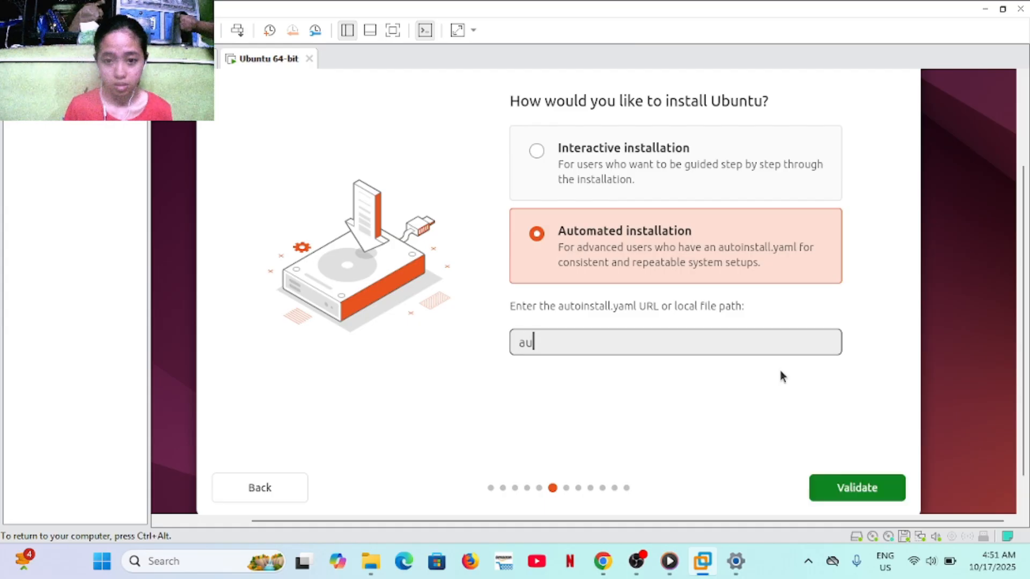
{"action": "type", "text": "toinstall"}
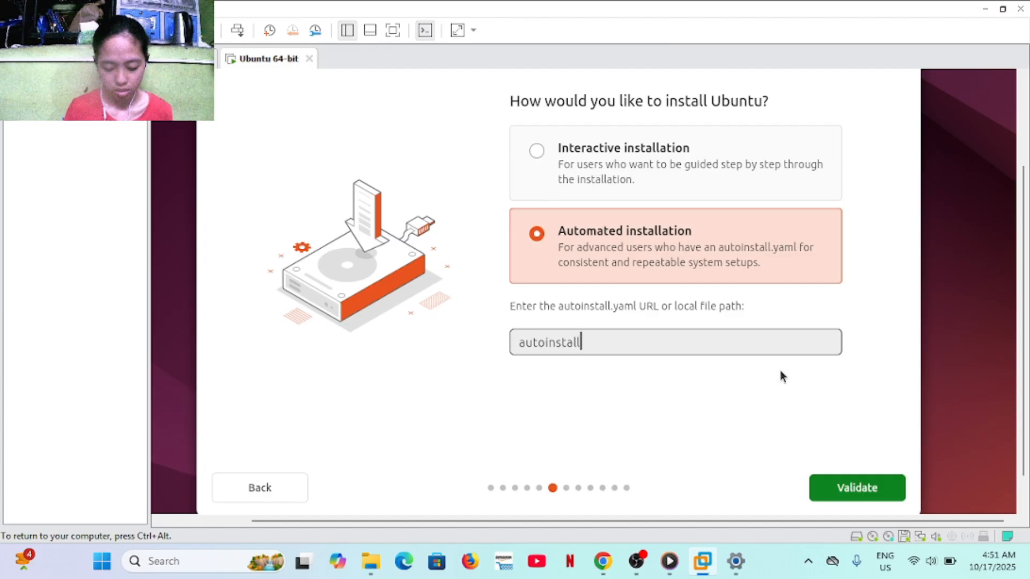
{"action": "type", "text": ".yaml"}
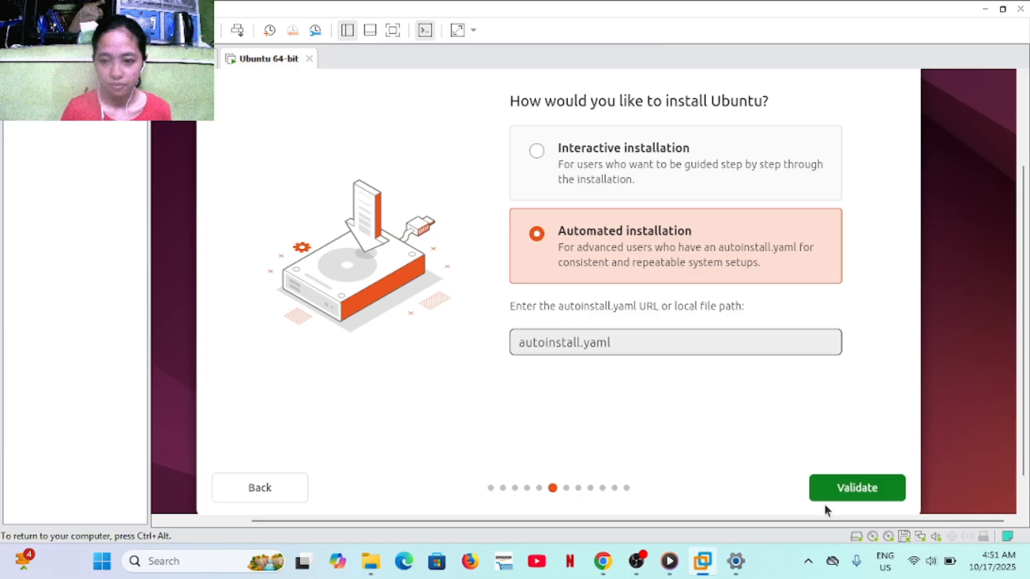
{"action": "left_click", "coordinate": [868, 484]}
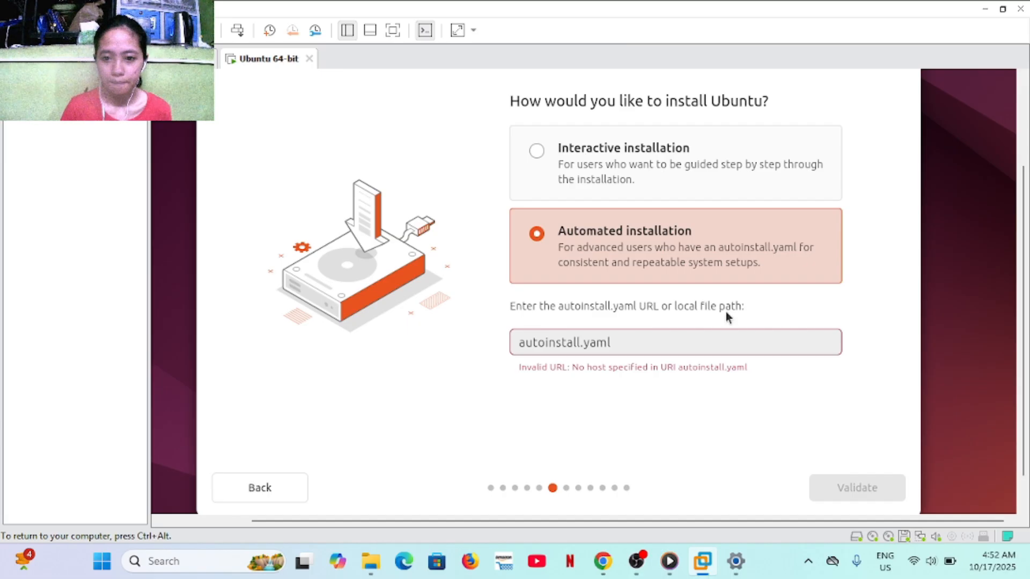
- Delete the rejected path and bring up File Explorer on the Downloads folder
{"action": "left_click", "coordinate": [706, 339]}
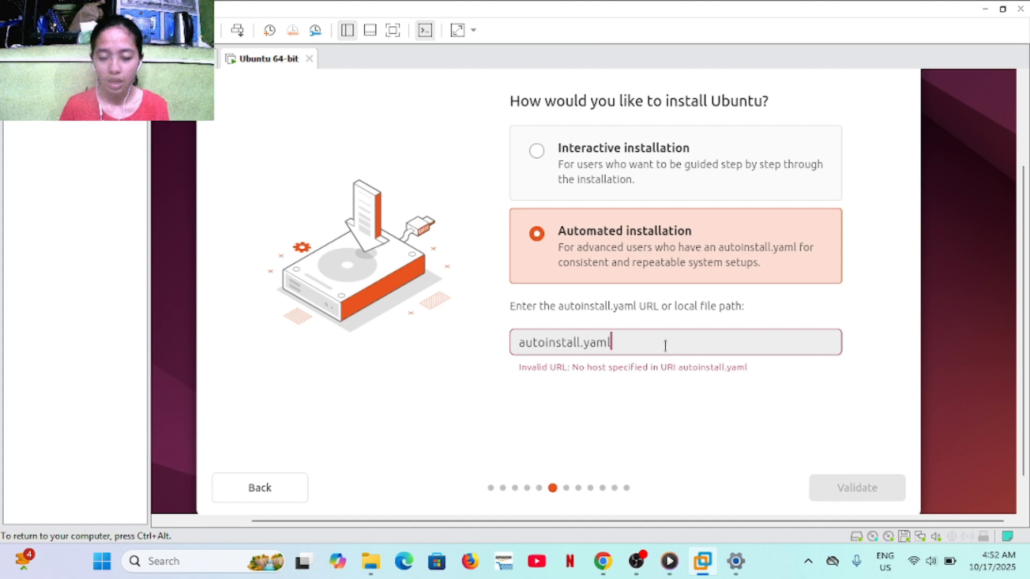
{"action": "left_click_drag", "start_coordinate": [516, 346], "coordinate": [608, 354]}
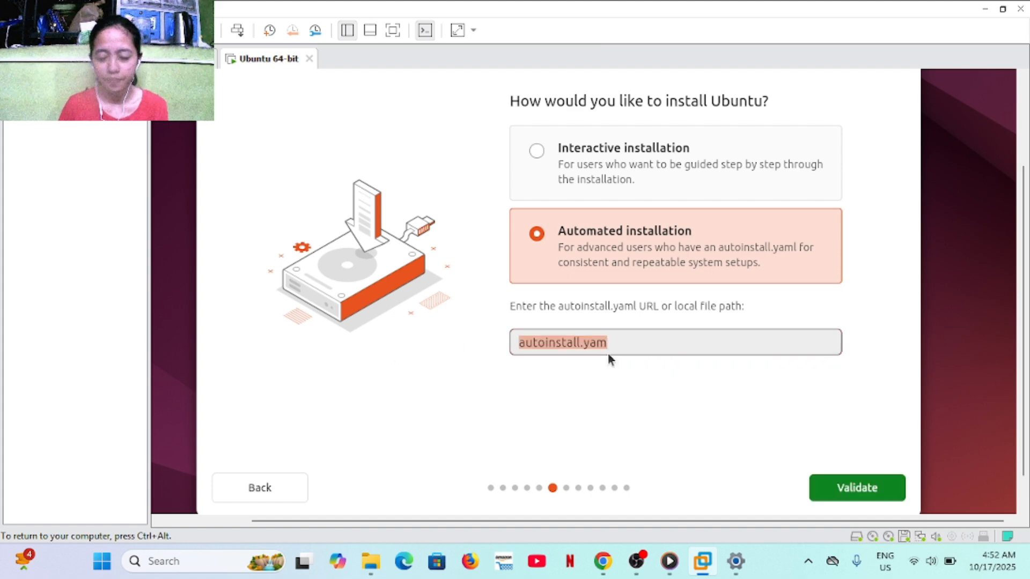
{"action": "key", "text": "BackSpace"}
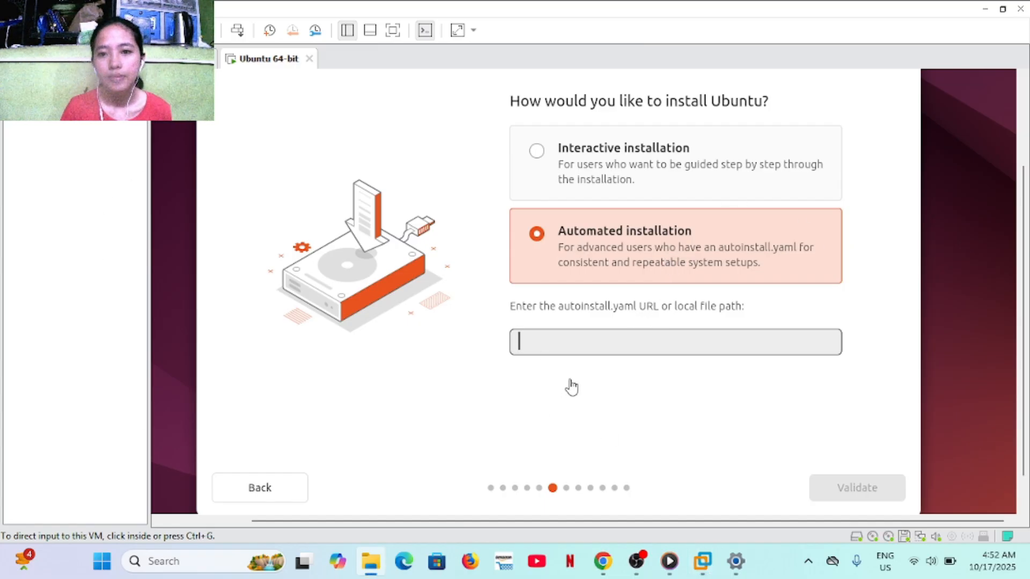
{"action": "left_click", "coordinate": [438, 31]}
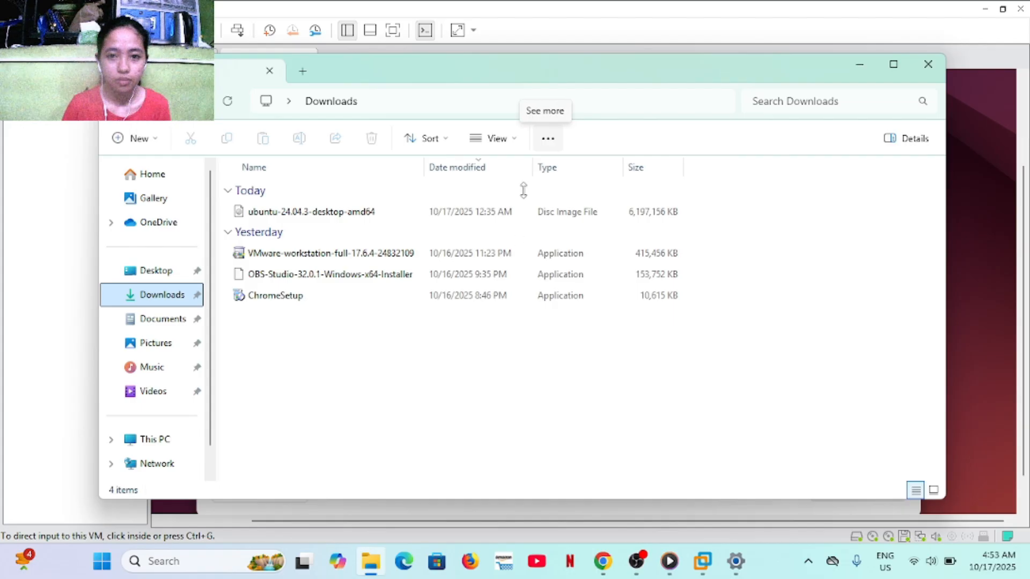
- Copy the Downloads folder's address via the address-bar breadcrumb's Copy Address
{"action": "left_click", "coordinate": [548, 139]}
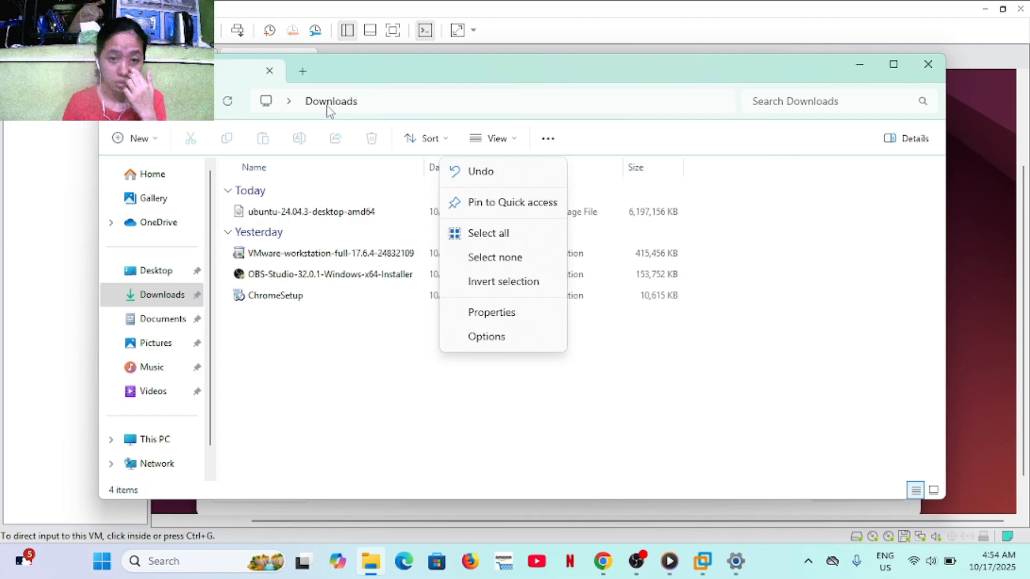
{"action": "key", "text": "Escape"}
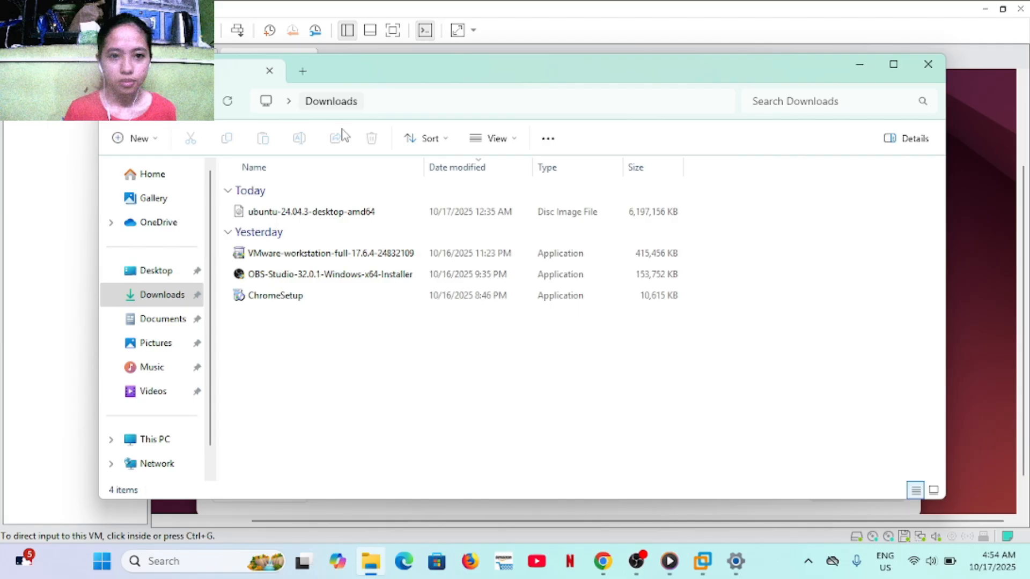
{"action": "right_click", "coordinate": [344, 102]}
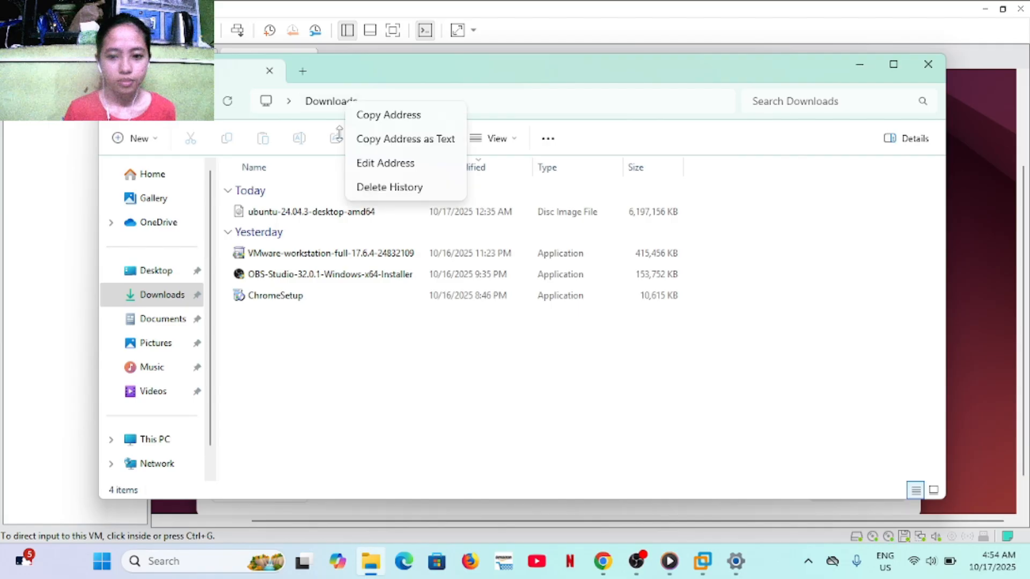
{"action": "left_click", "coordinate": [415, 119]}
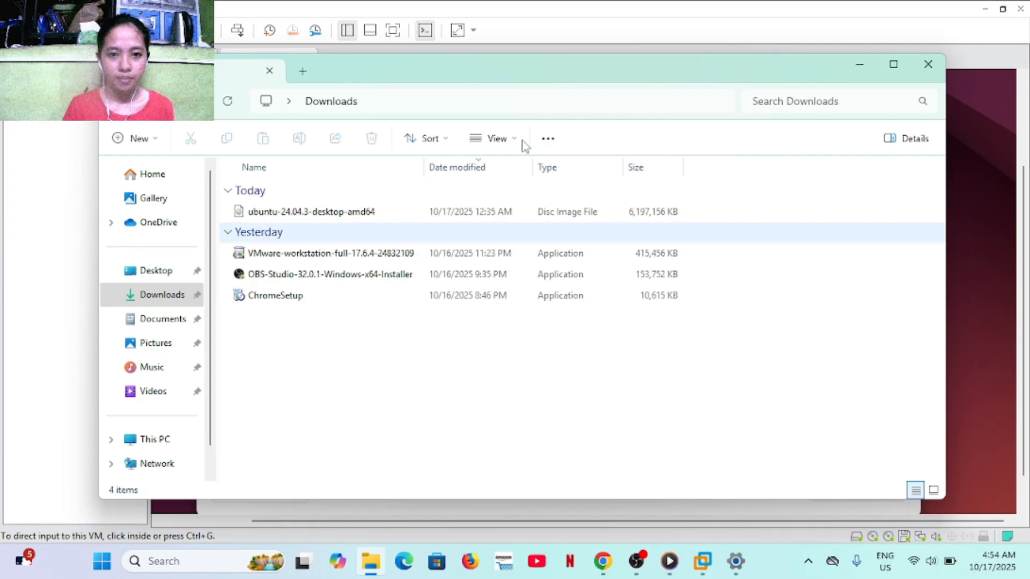
- Minimize File Explorer and refocus the empty autoinstall.yaml path field in the VM
{"action": "left_click", "coordinate": [702, 563]}
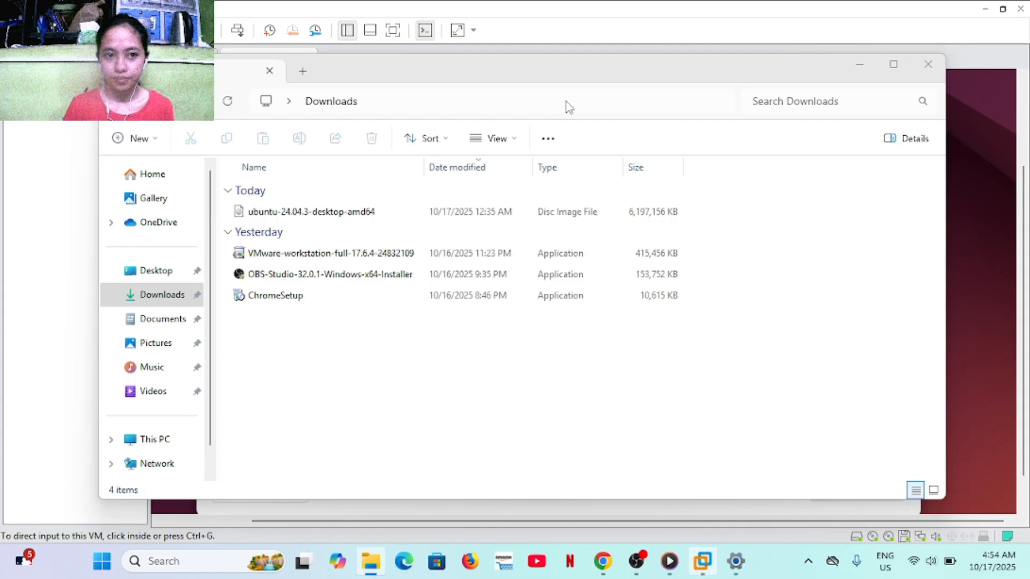
{"action": "left_click", "coordinate": [872, 68]}
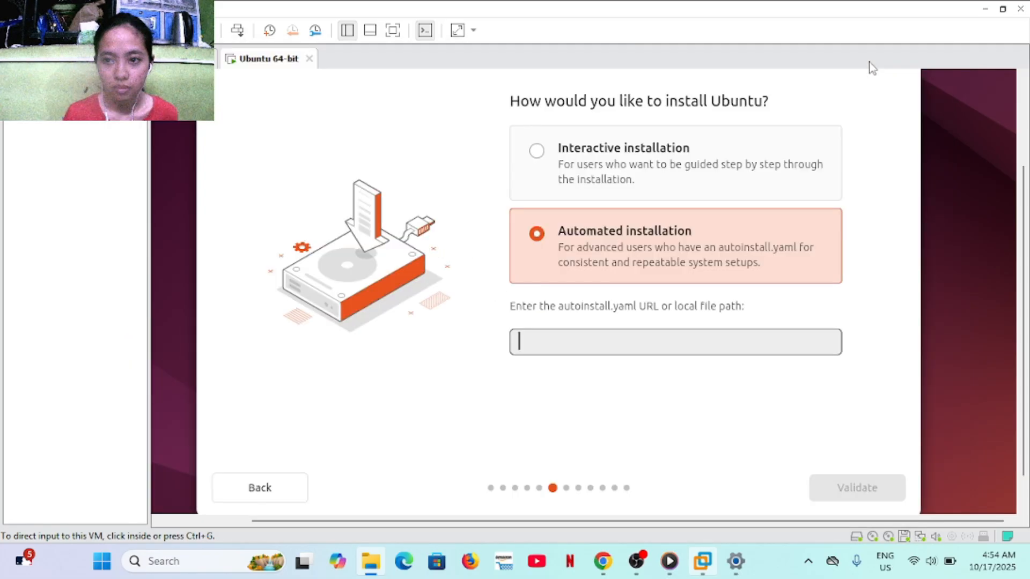
{"action": "left_click", "coordinate": [557, 375]}
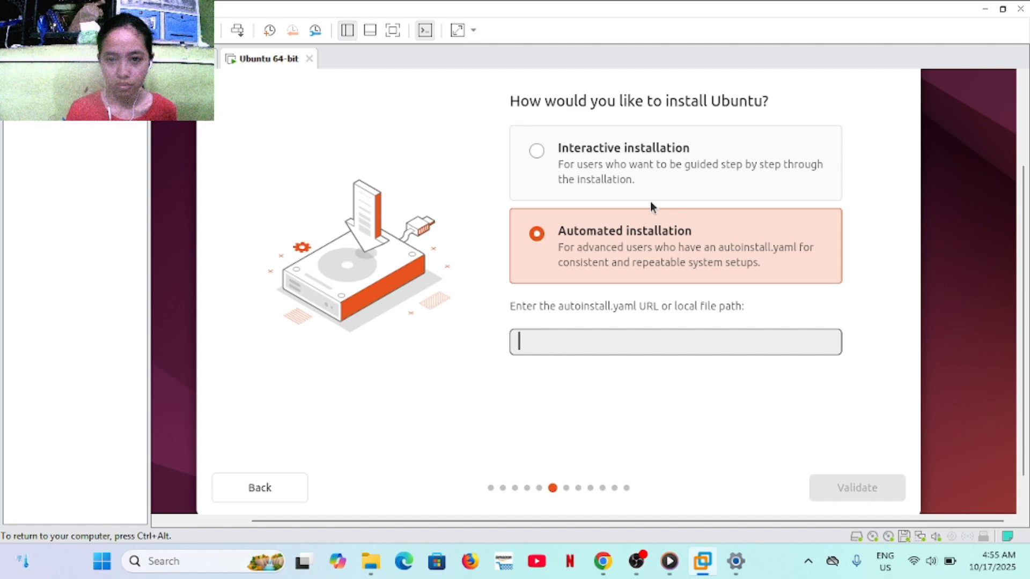
{"action": "left_click", "coordinate": [614, 336]}
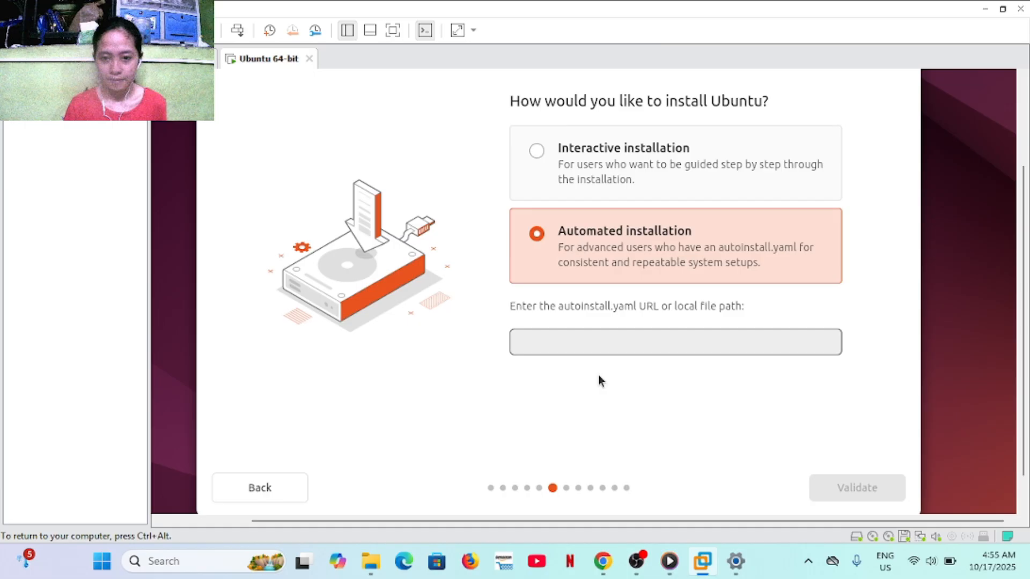
{"action": "left_click", "coordinate": [606, 335]}
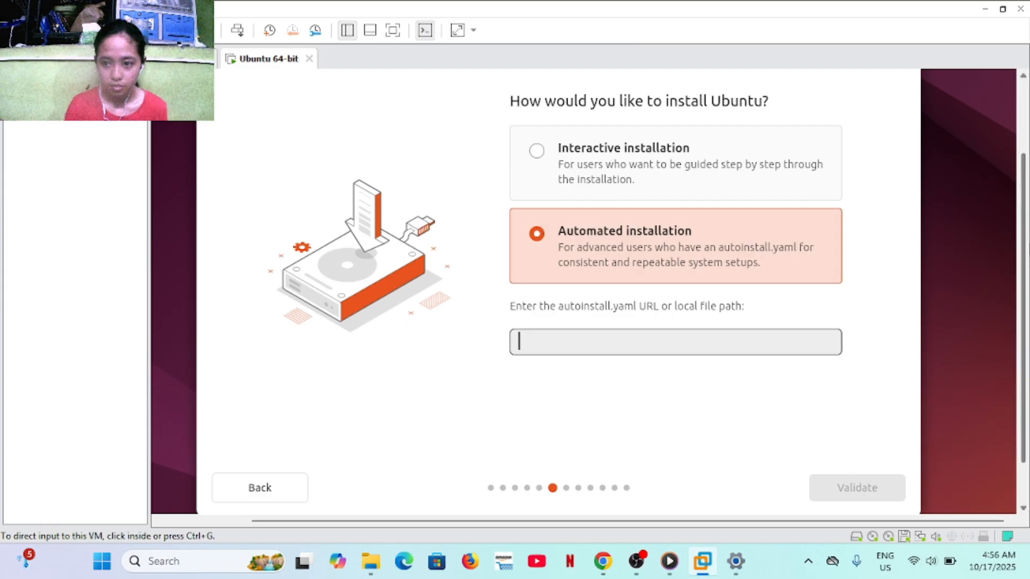
{"action": "scroll", "coordinate": [588, 296], "scroll_direction": "up", "scroll_amount": 3}
{"action": "scroll", "coordinate": [643, 295], "scroll_direction": "down", "scroll_amount": 3}
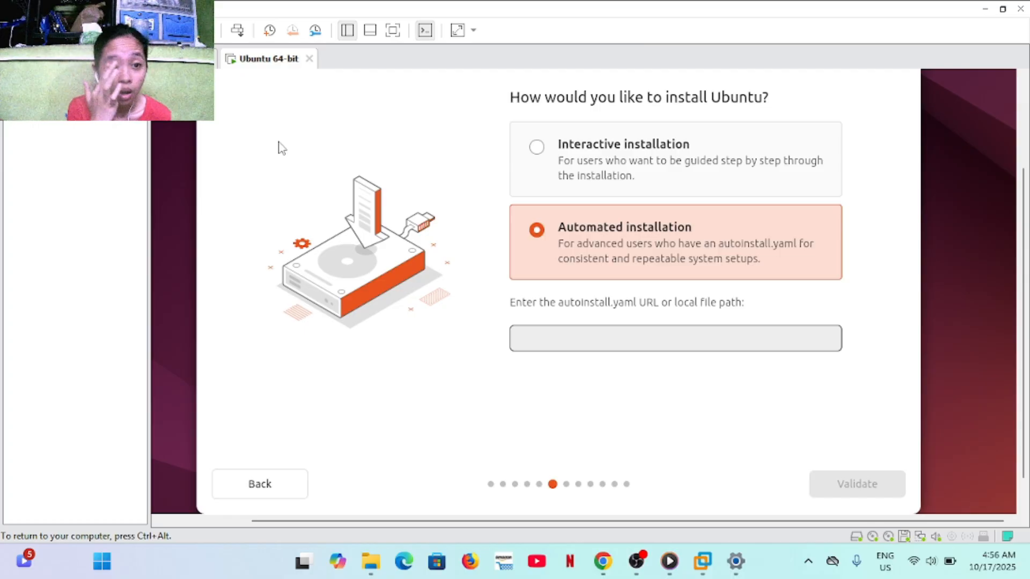
- Open Windows Search and type 'pad' to look for Notepad
{"action": "key", "text": "super"}
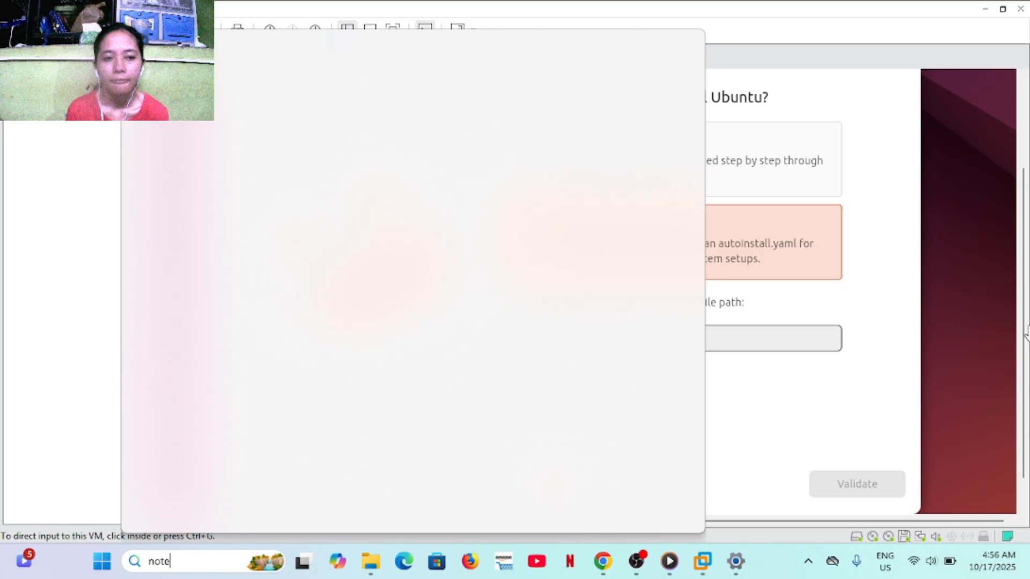
{"action": "type", "text": "pad"}
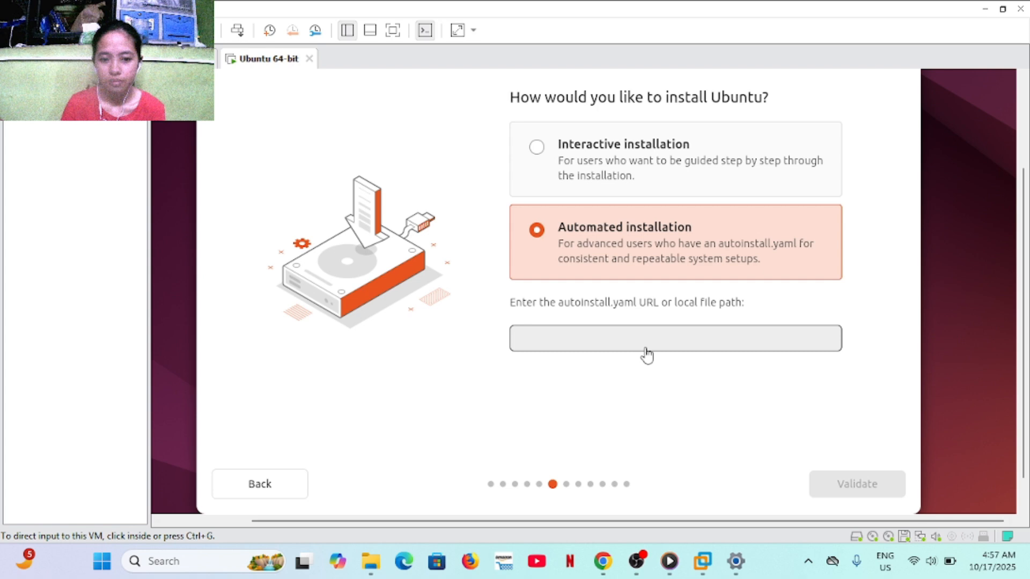
- Minimize the OBS window so the Notepad note sits beside the VM installer
{"action": "mouse_move", "coordinate": [652, 574]}
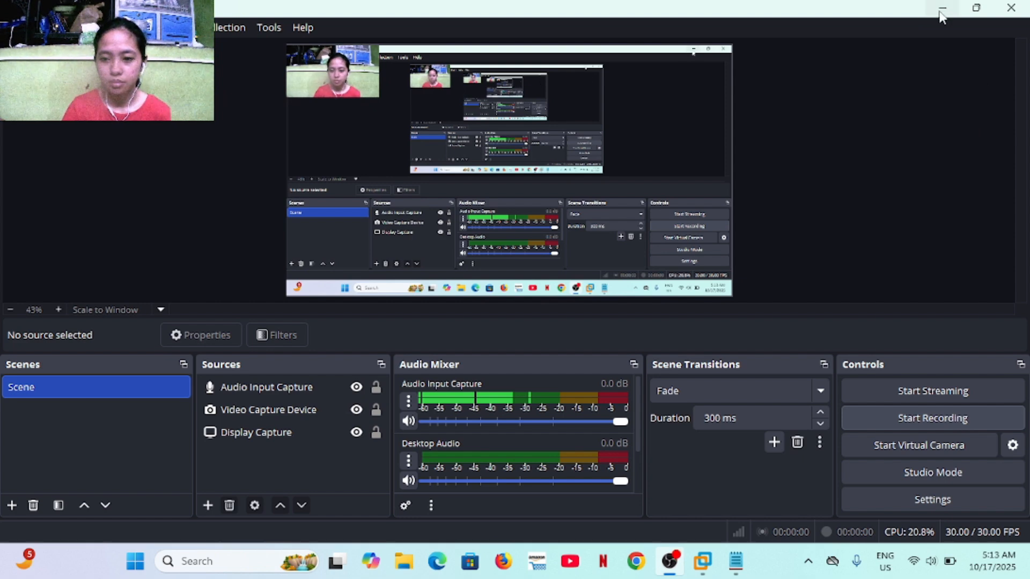
{"action": "left_click", "coordinate": [941, 15]}
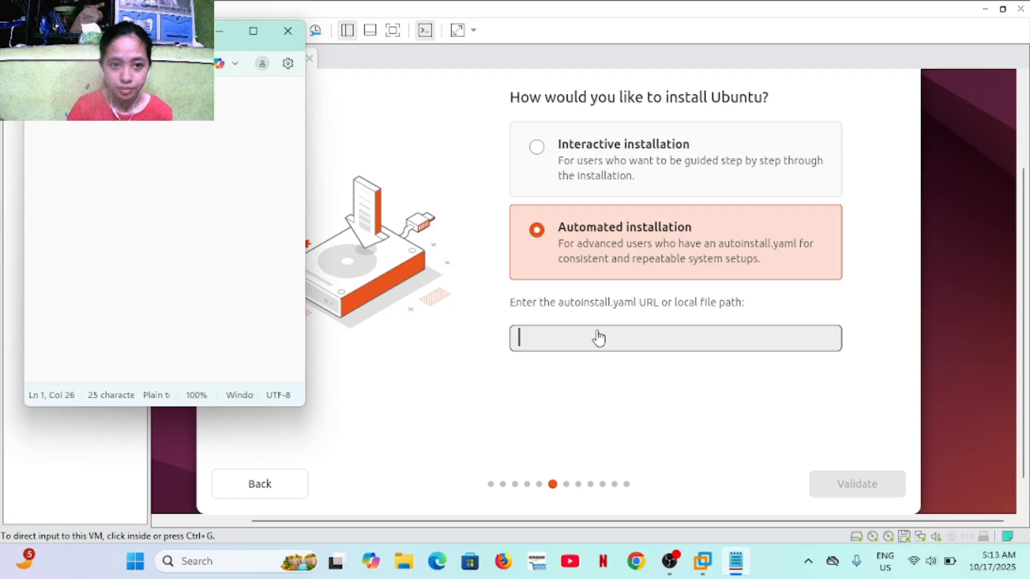
- Begin the autoinstall path as 'C:\Users', checking the Notepad note and removing stray characters
{"action": "key", "text": "BackSpace"}
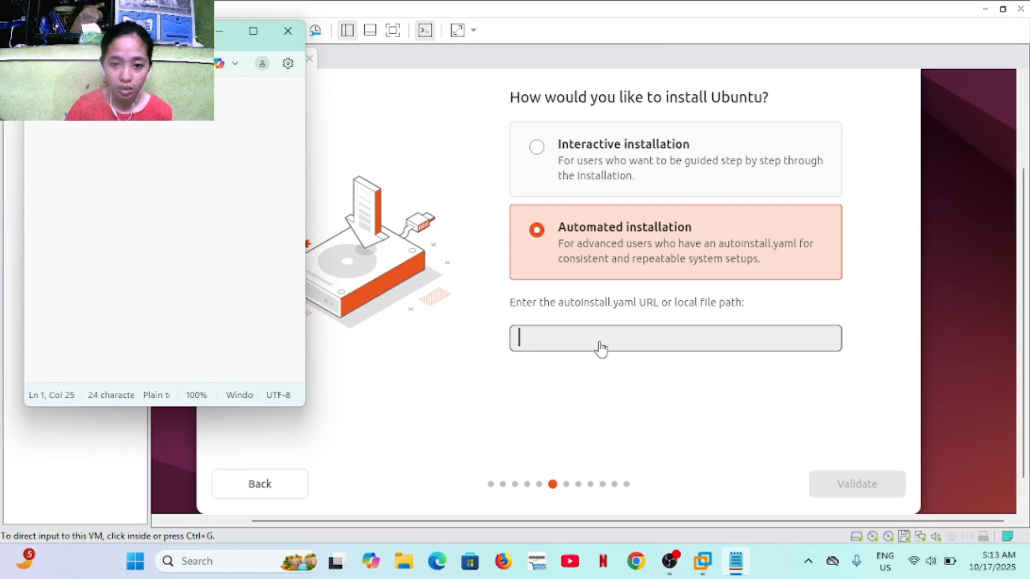
{"action": "left_click", "coordinate": [596, 346]}
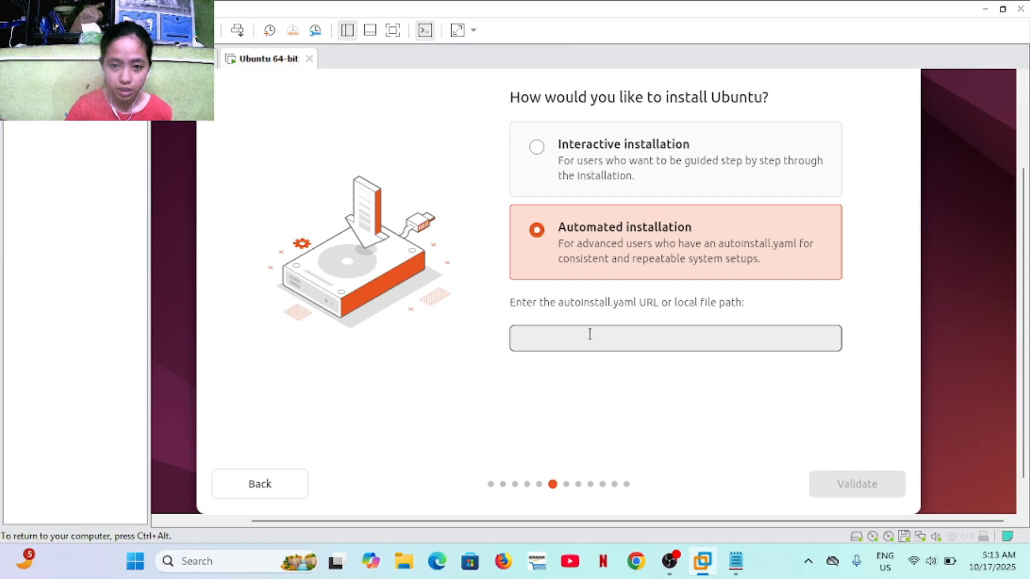
{"action": "type", "text": "C:"}
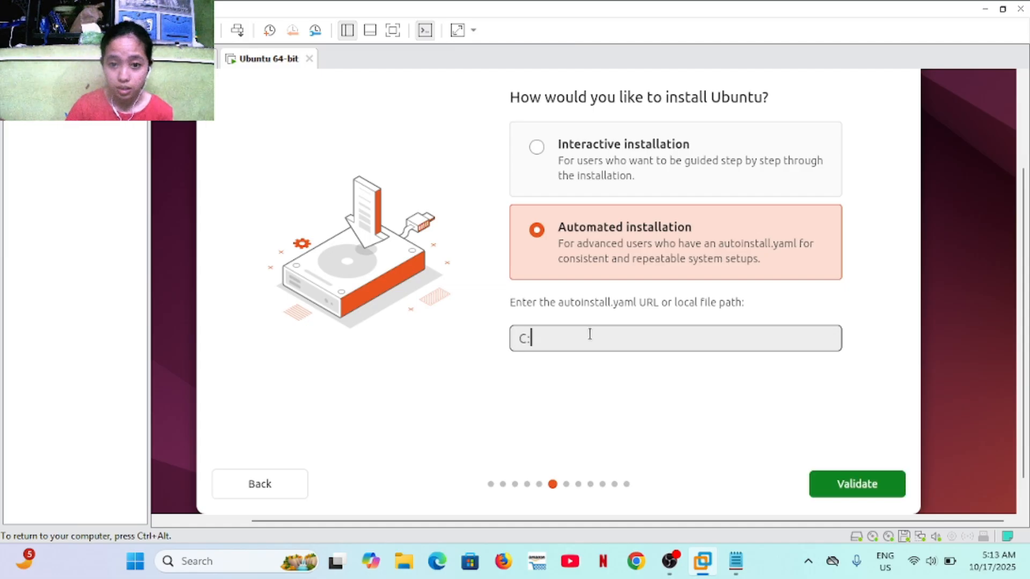
{"action": "key", "text": "ctrl+alt"}
{"action": "left_click", "coordinate": [736, 561]}
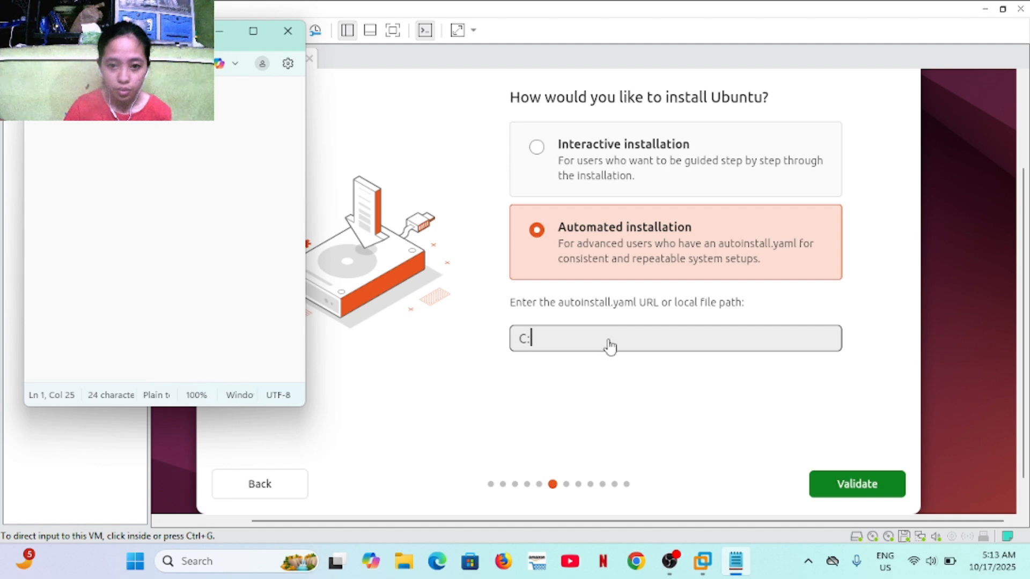
{"action": "type", "text": "\\"}
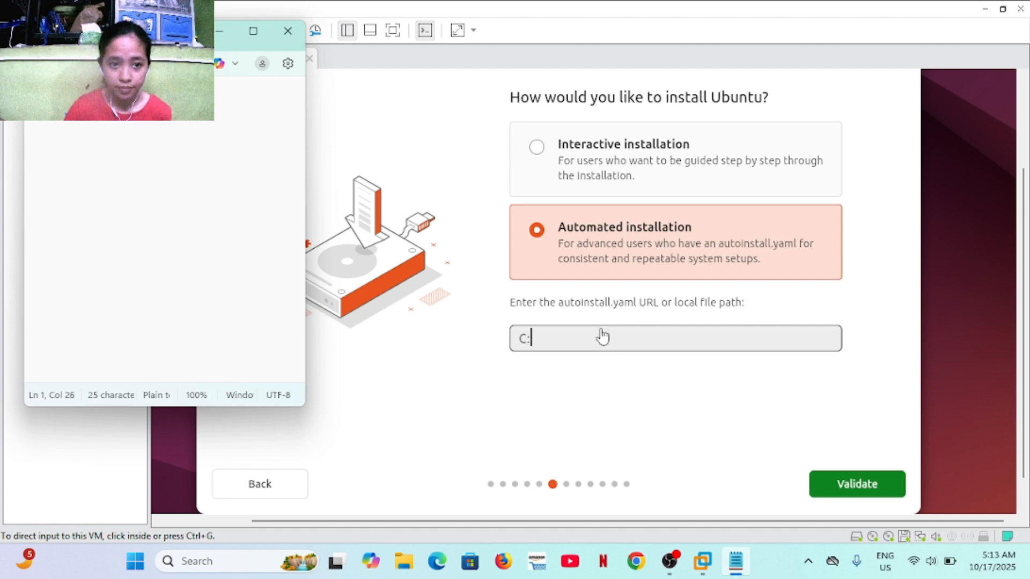
{"action": "key", "text": "BackSpace"}
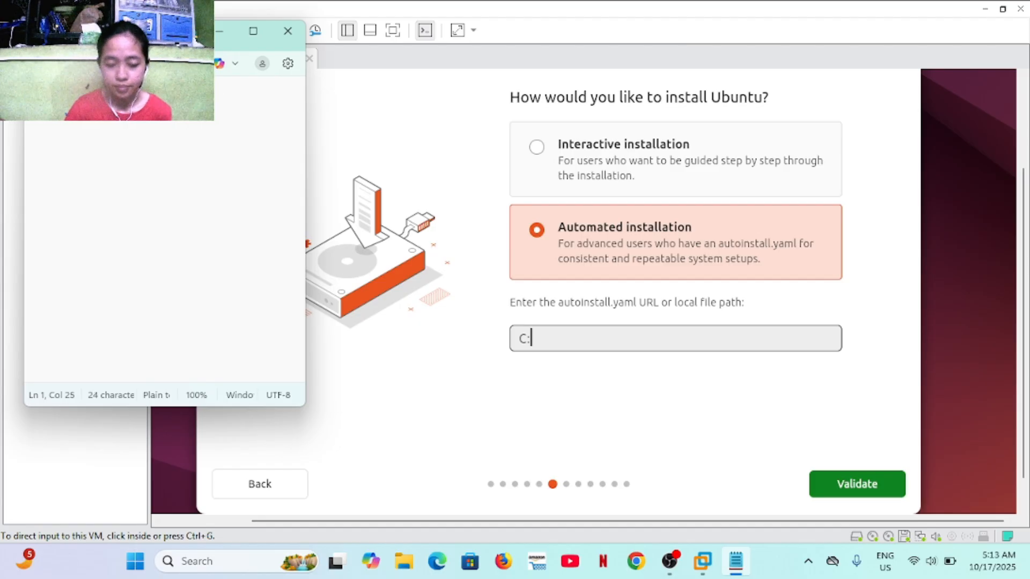
{"action": "left_click", "coordinate": [554, 341]}
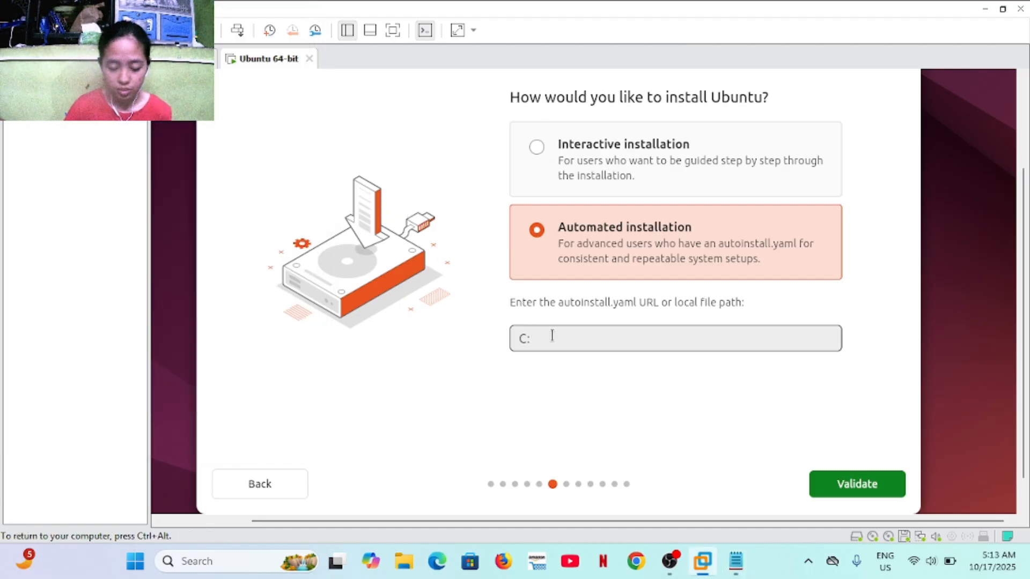
{"action": "type", "text": "\\"}
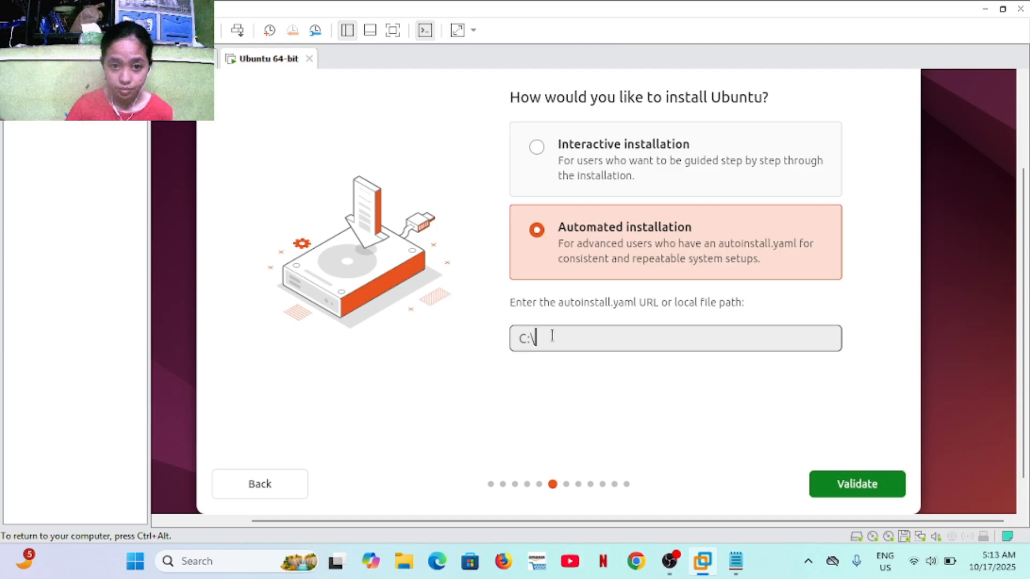
{"action": "type", "text": "Usersd"}
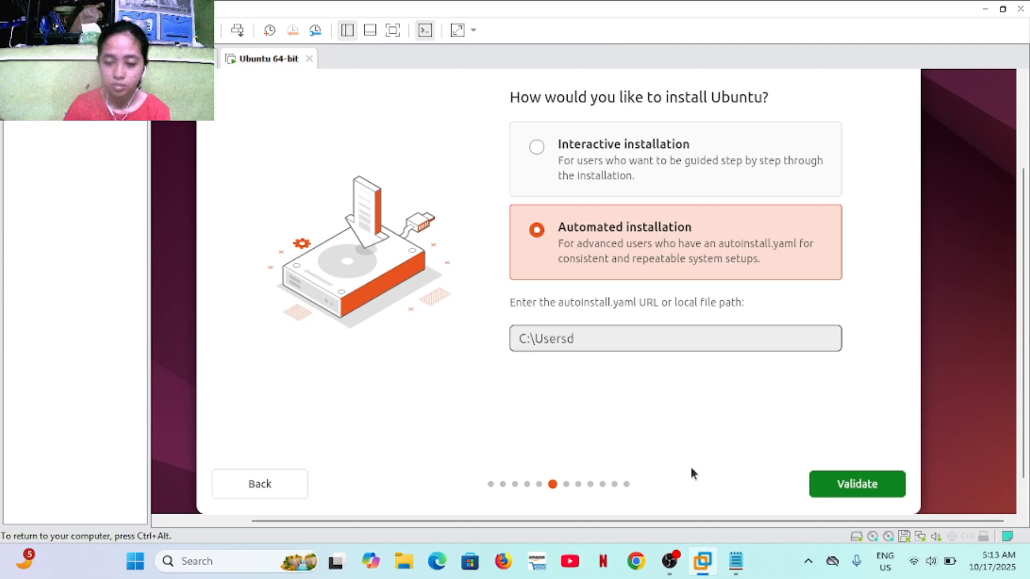
{"action": "key", "text": "BackSpace"}
- Finish the path with the user's folder and '\Downloads', deleting the doubled w
{"action": "left_click", "coordinate": [734, 571]}
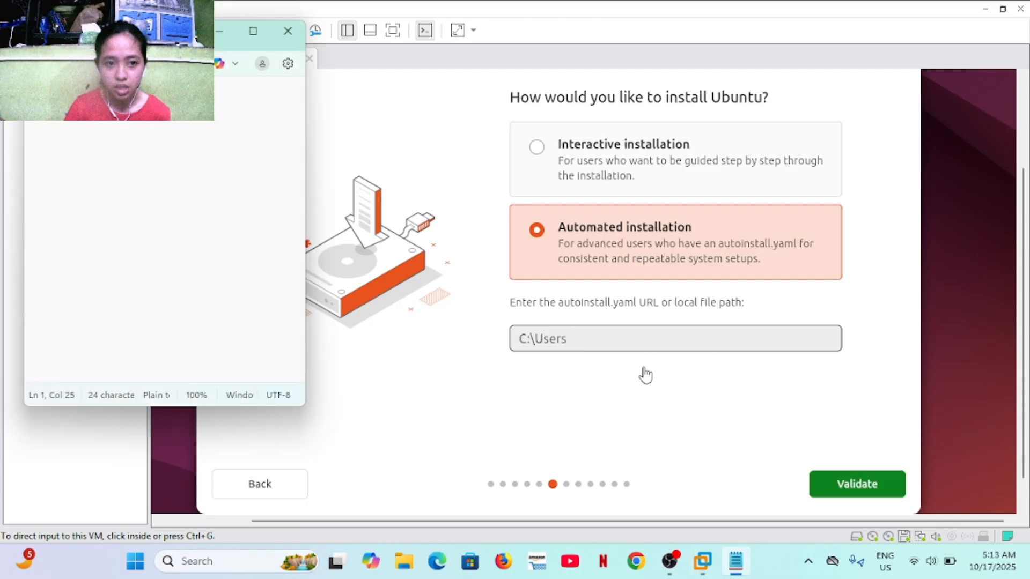
{"action": "left_click", "coordinate": [621, 341]}
{"action": "type", "text": "\\"}
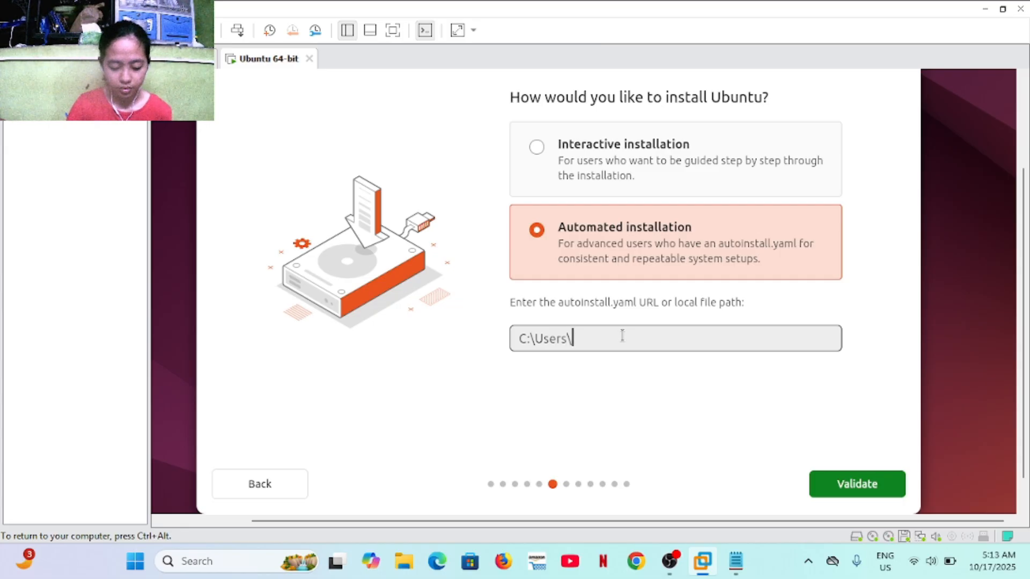
{"action": "type", "text": "CFKCK"}
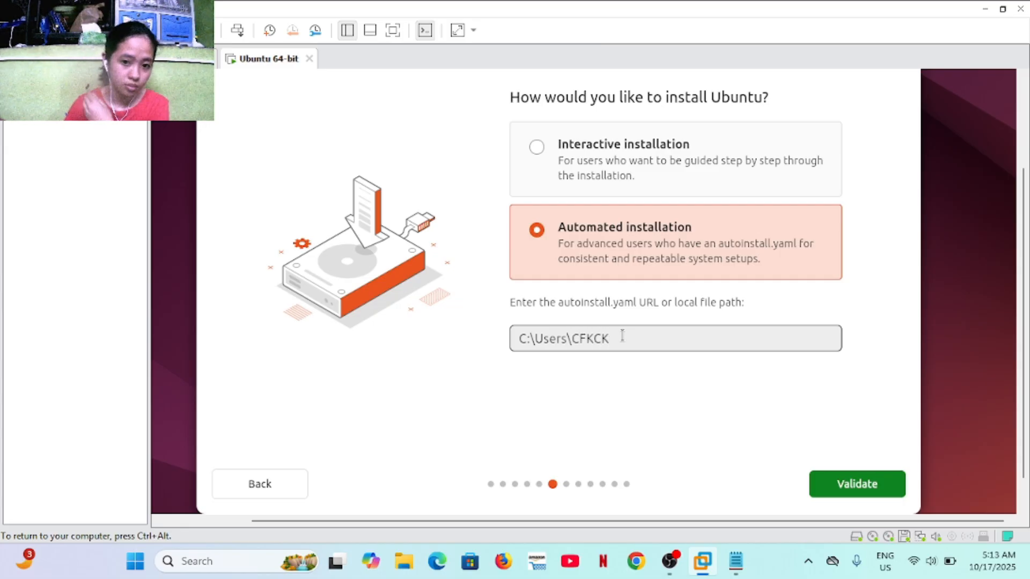
{"action": "left_click", "coordinate": [736, 566]}
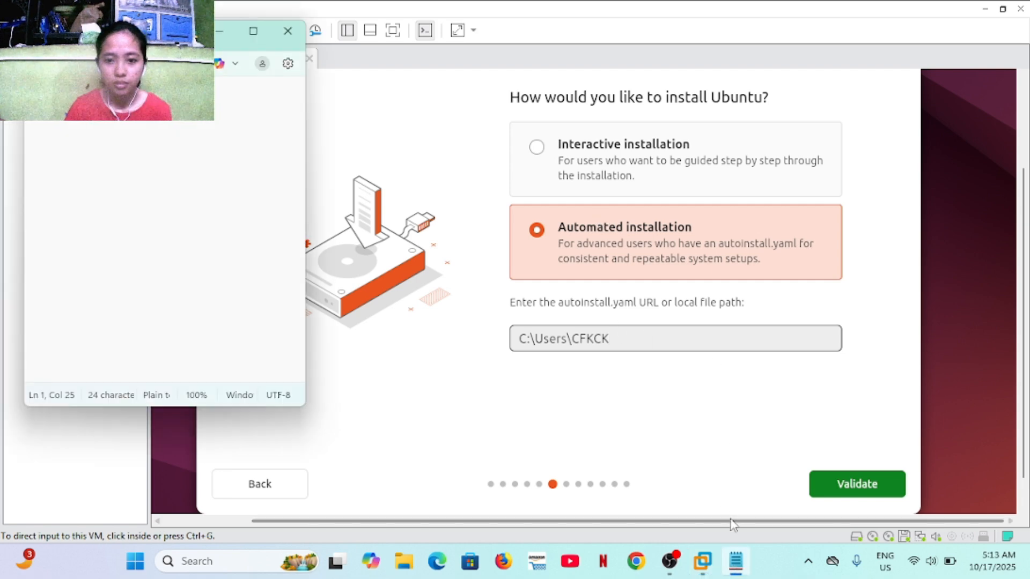
{"action": "left_click", "coordinate": [646, 337]}
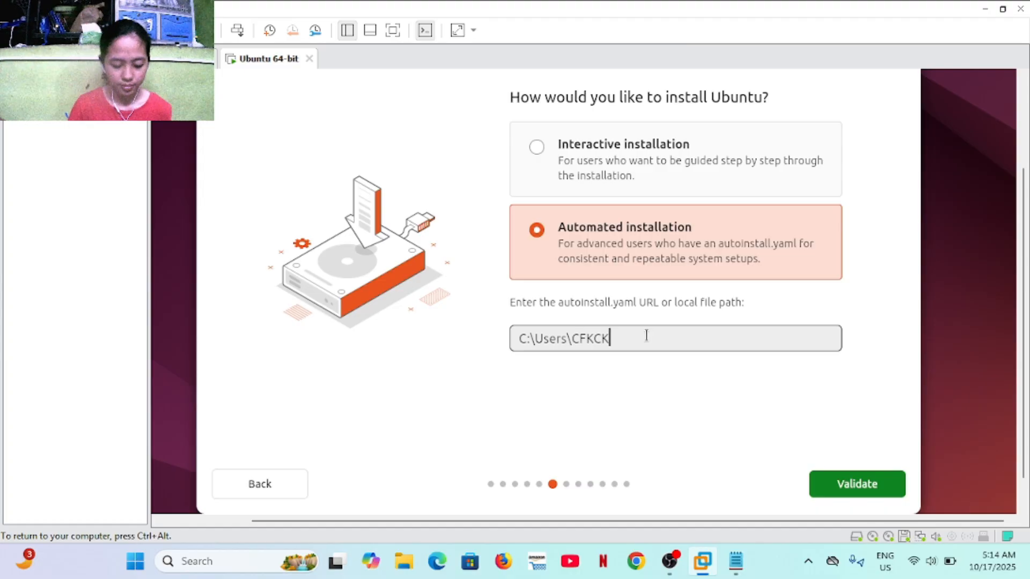
{"action": "type", "text": "\\Dow"}
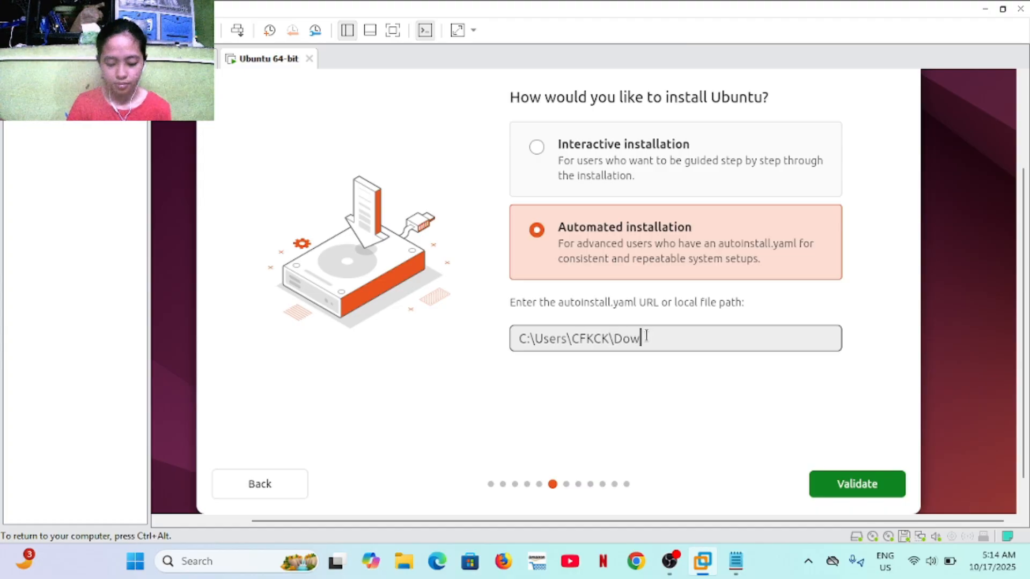
{"action": "type", "text": "wnloads"}
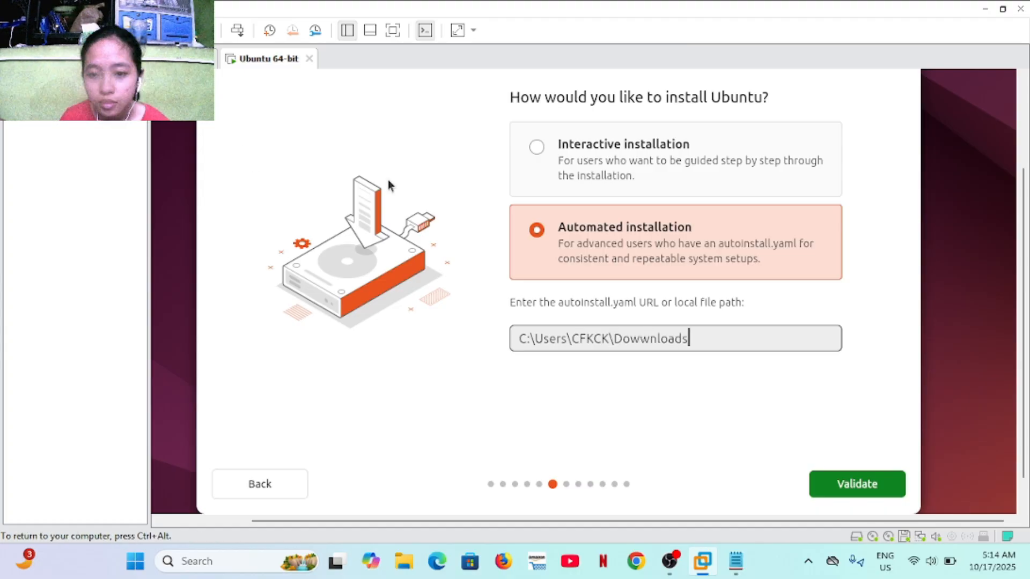
{"action": "left_click", "coordinate": [653, 342]}
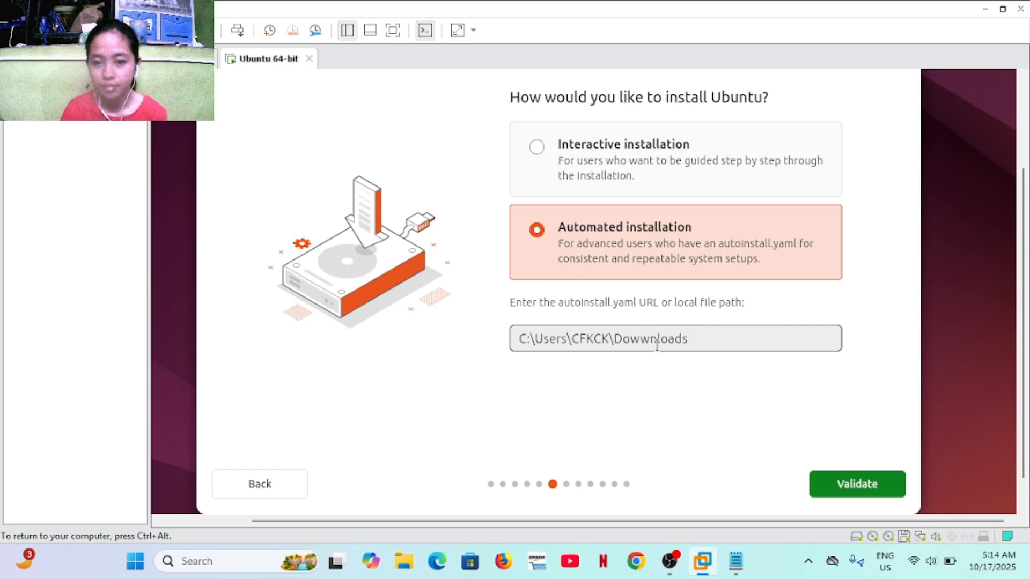
{"action": "key", "text": "BackSpace"}
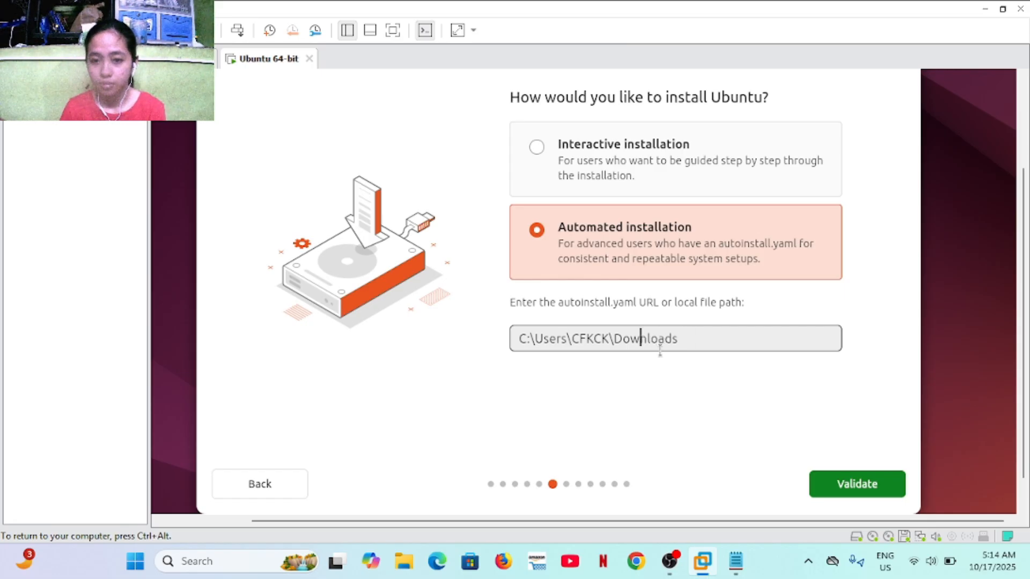
- Try validating the autoinstall path, then choose Interactive installation instead
{"action": "left_click", "coordinate": [892, 490]}
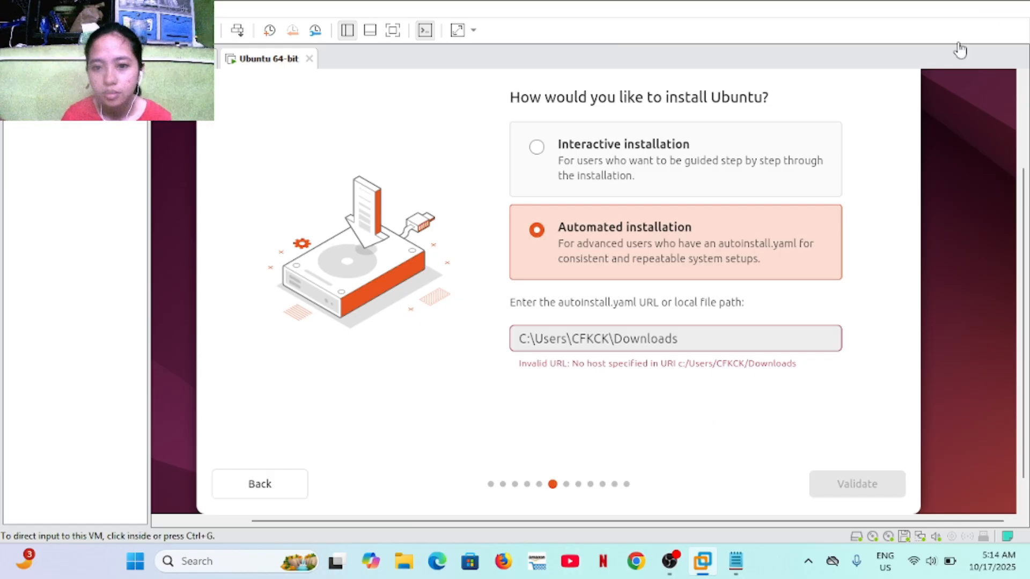
{"action": "left_click", "coordinate": [535, 151]}
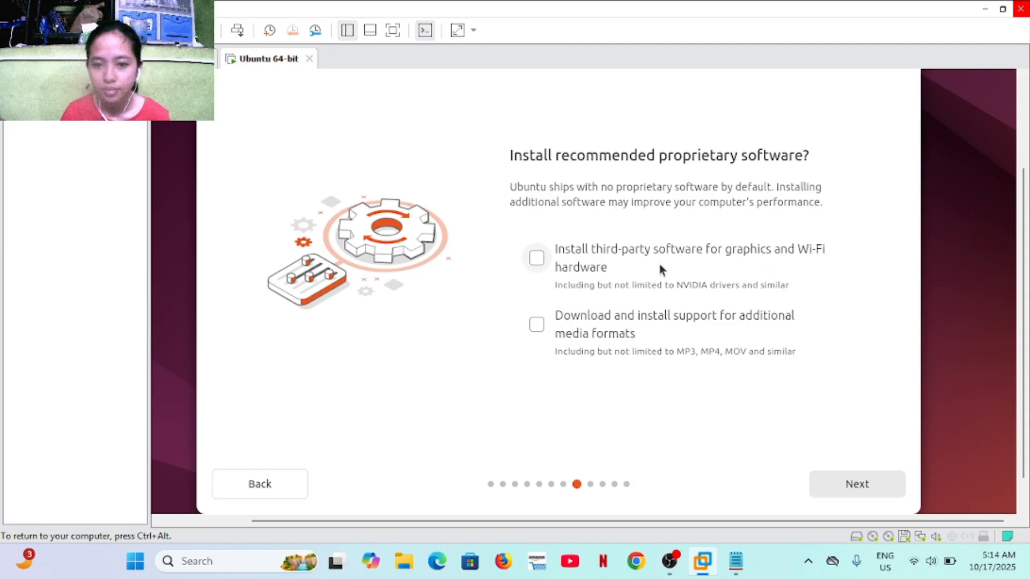
- Tick both proprietary software options (graphics/Wi-Fi drivers, media formats), continue, and close Notepad
{"action": "left_click", "coordinate": [538, 257]}
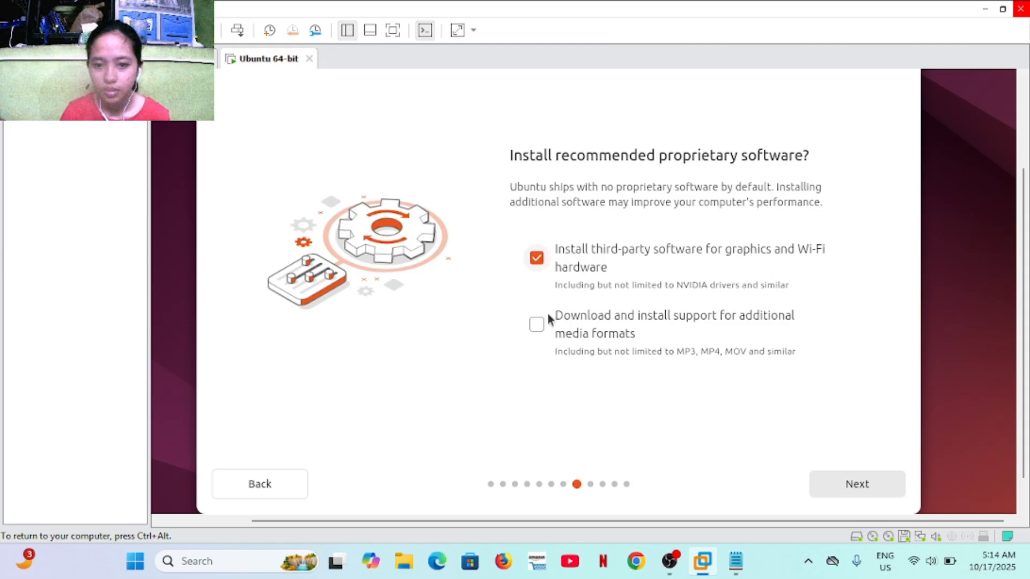
{"action": "left_click", "coordinate": [536, 325]}
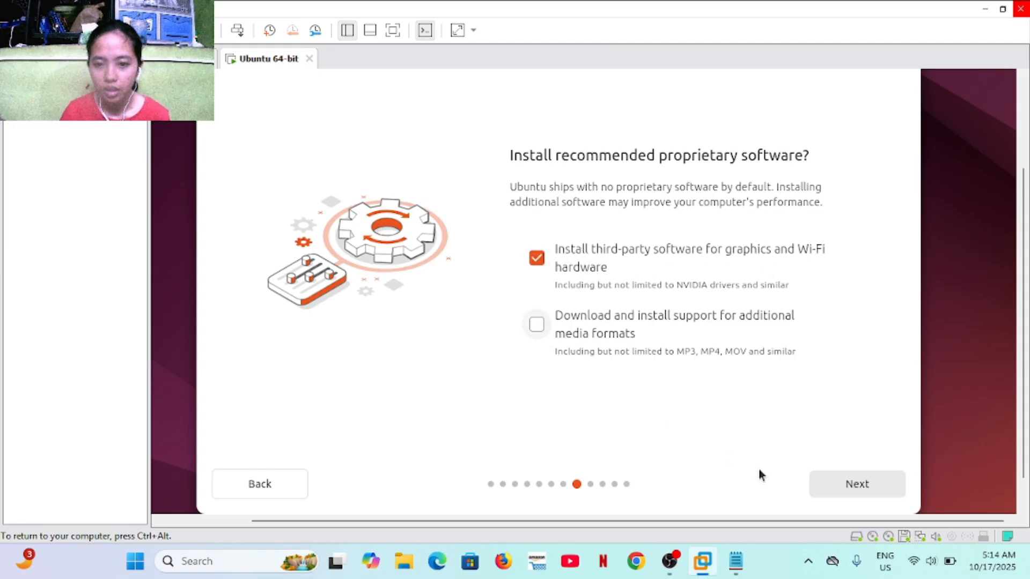
{"action": "left_click", "coordinate": [867, 484]}
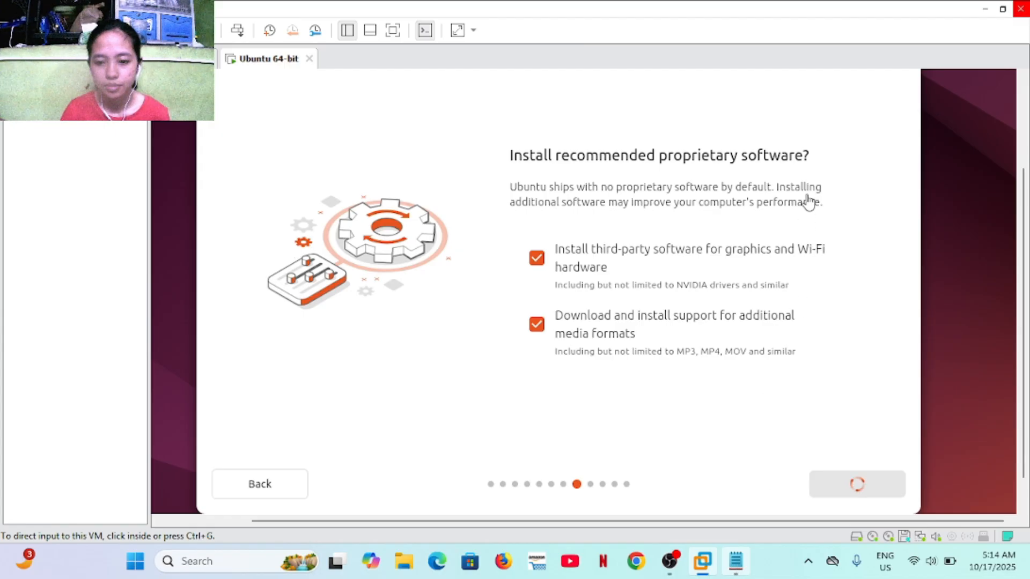
{"action": "key", "text": "alt+Tab"}
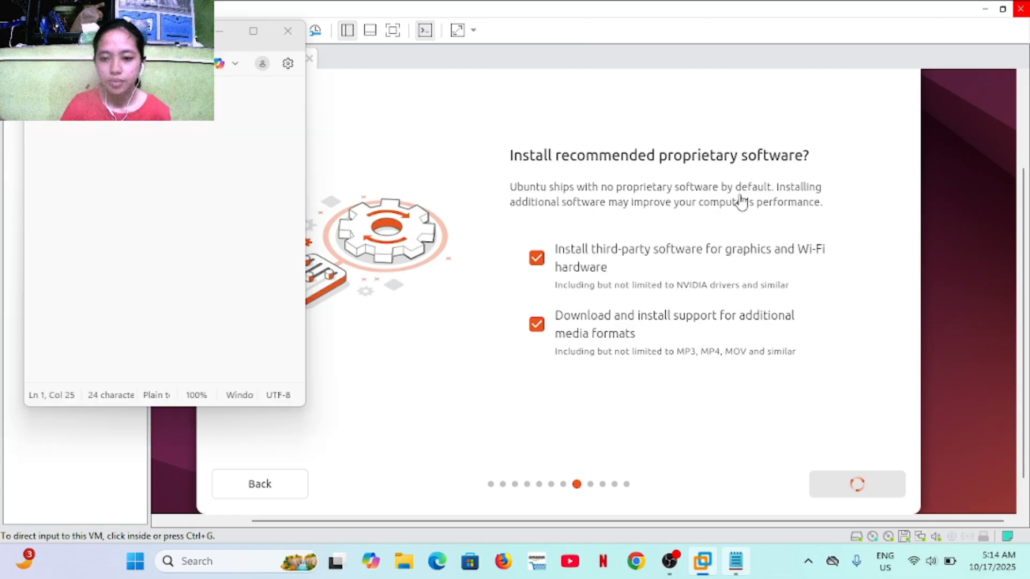
{"action": "left_click", "coordinate": [282, 29]}
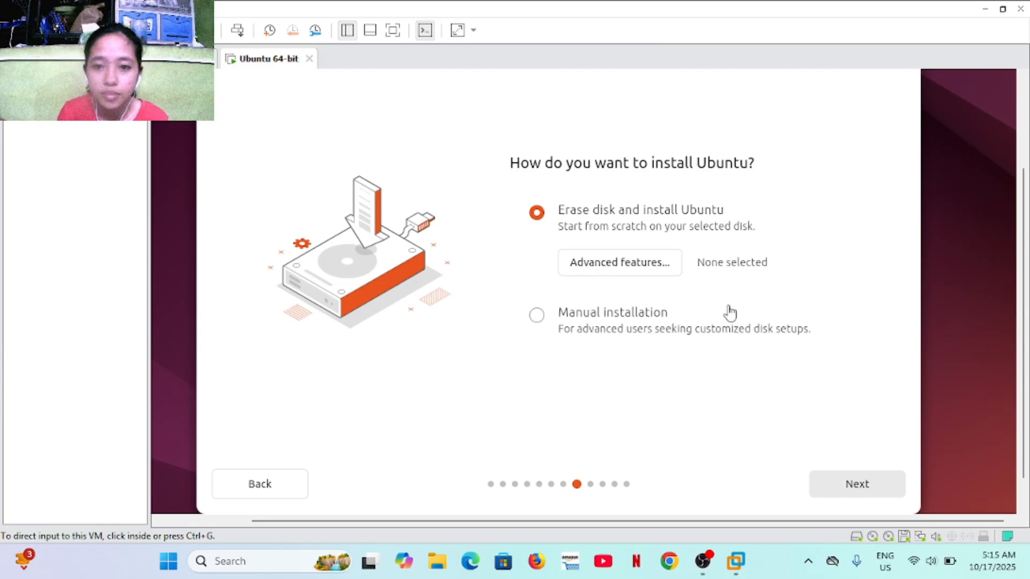
- Keep 'Erase disk and install Ubuntu' selected and advance to the Create your account page
{"action": "left_click", "coordinate": [840, 488]}
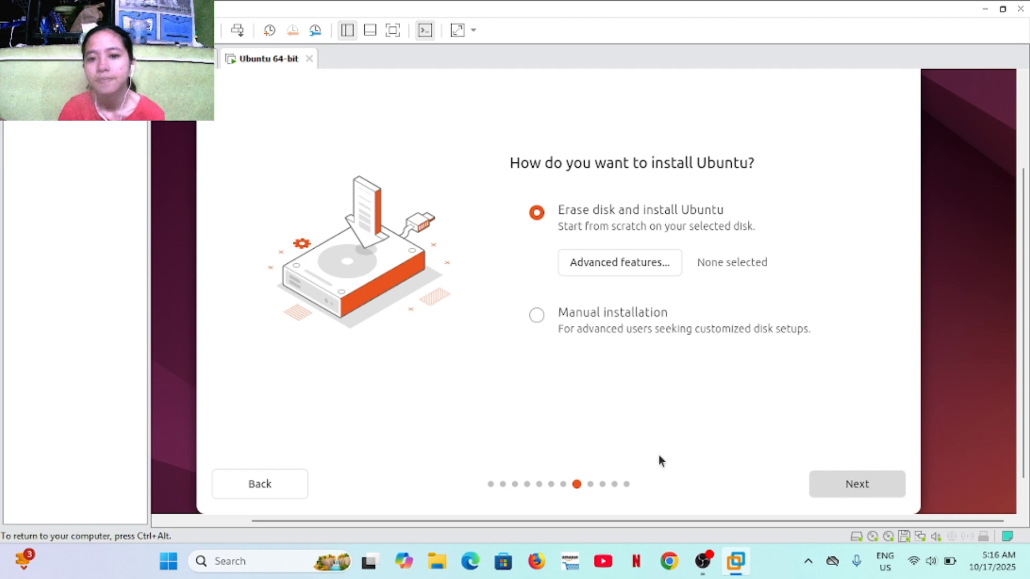
{"action": "left_click", "coordinate": [862, 492]}
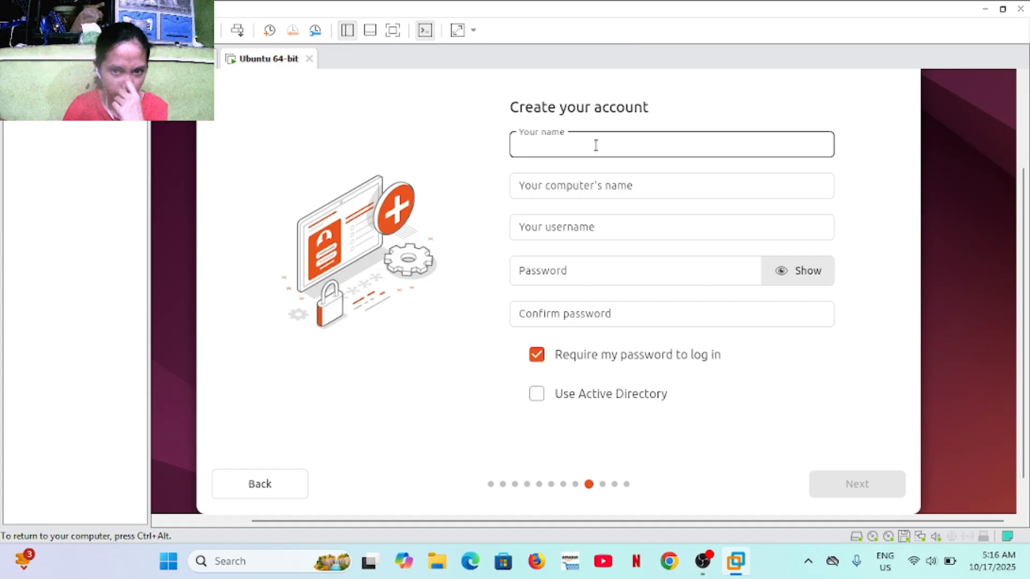
- Enter the user's name and an 8-character password, confirm it, and submit the account details
{"action": "type", "text": "K"}
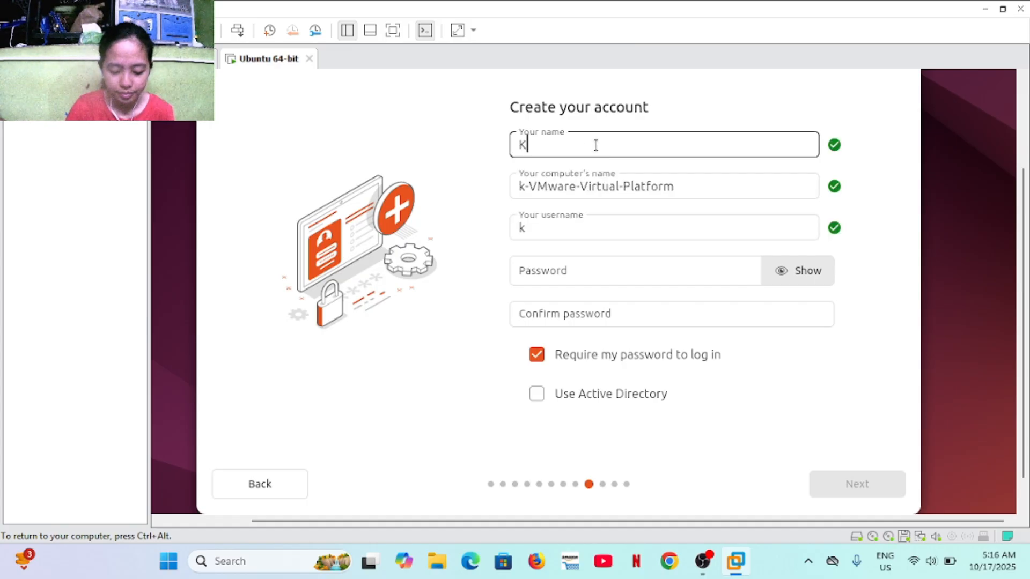
{"action": "type", "text": "ristine"}
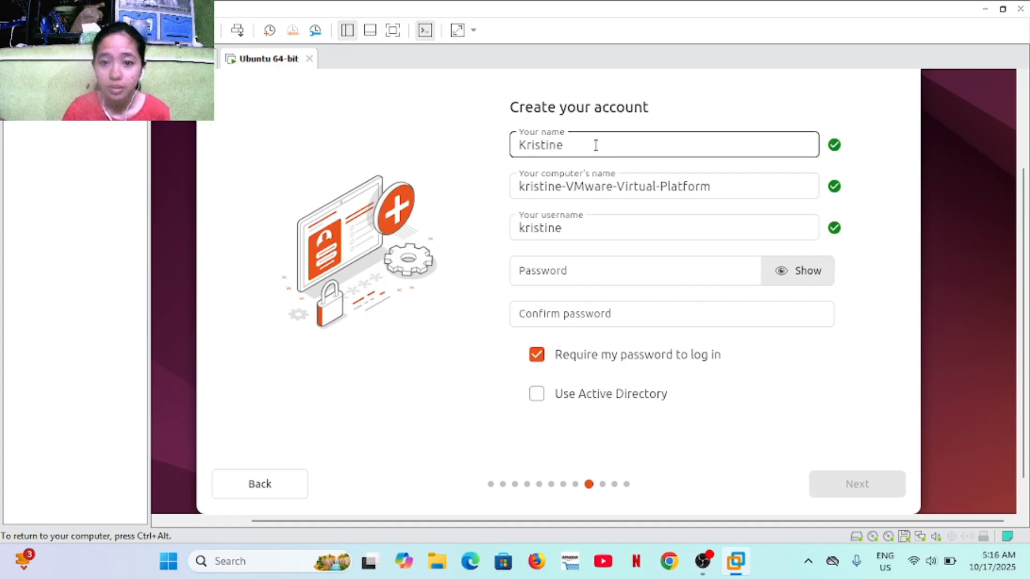
{"action": "left_click", "coordinate": [575, 268]}
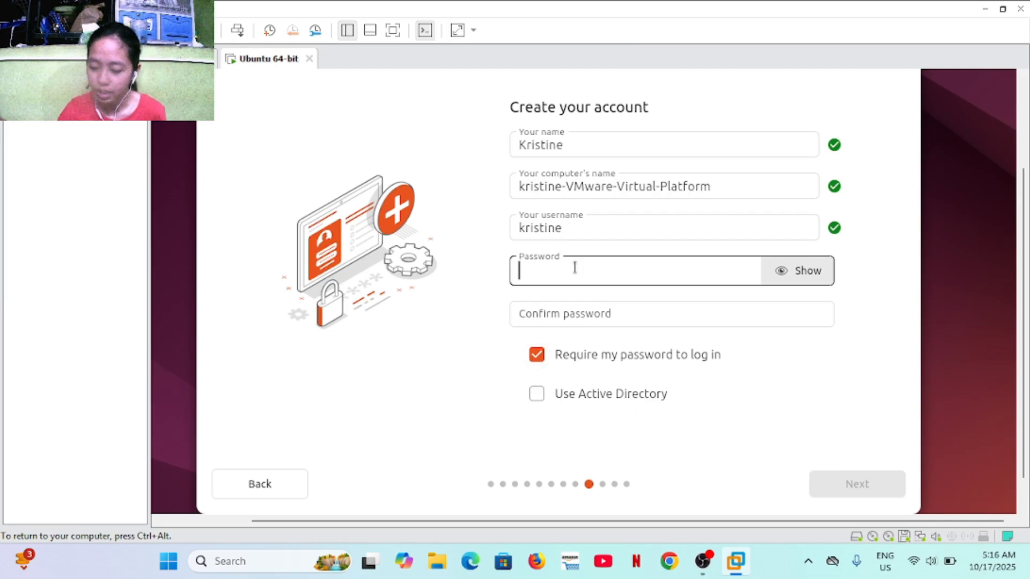
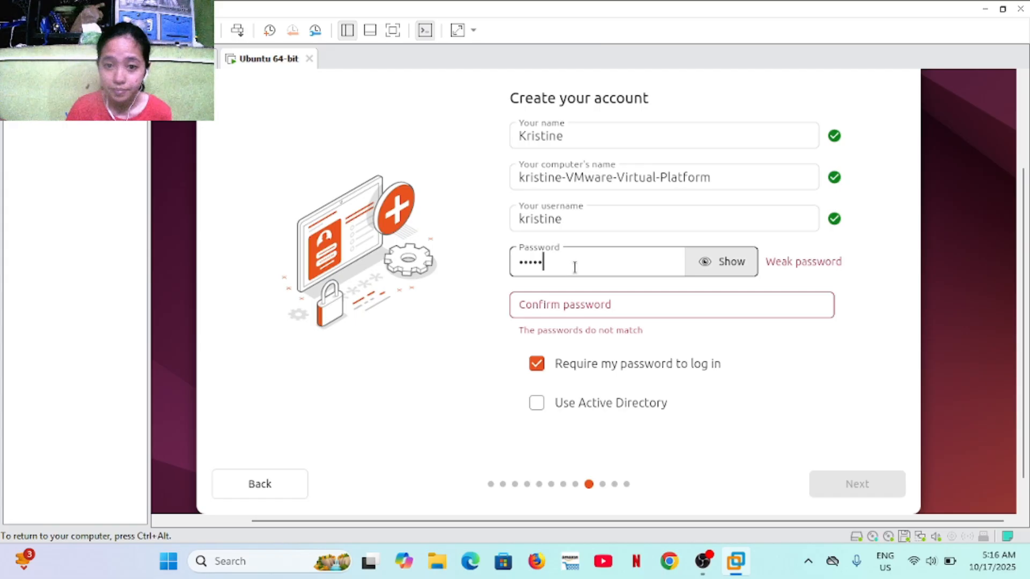
{"action": "key", "text": "BackSpace"}
{"action": "key", "text": "BackSpace"}
{"action": "key", "text": "BackSpace"}
{"action": "key", "text": "BackSpace"}
{"action": "key", "text": "BackSpace"}
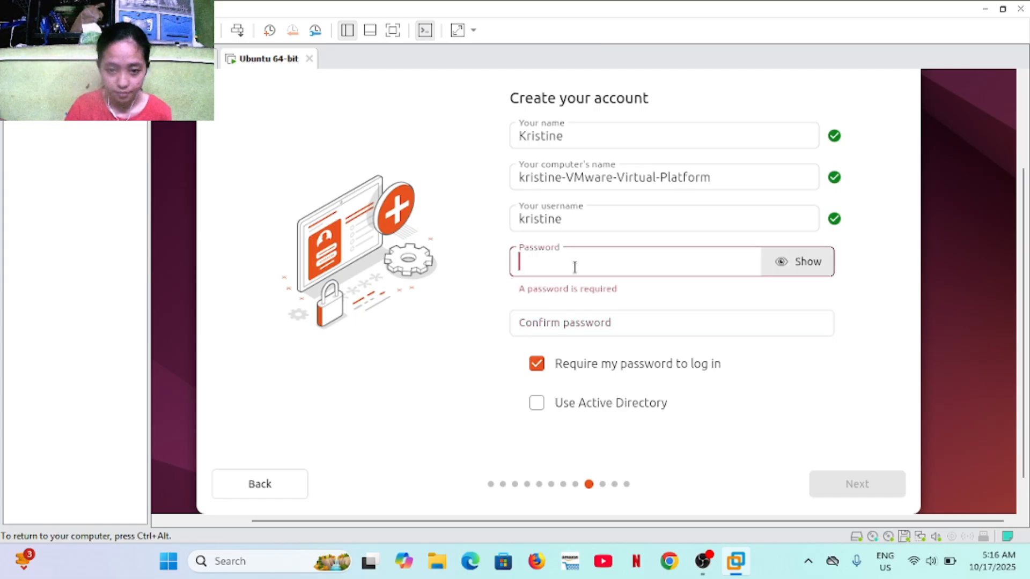
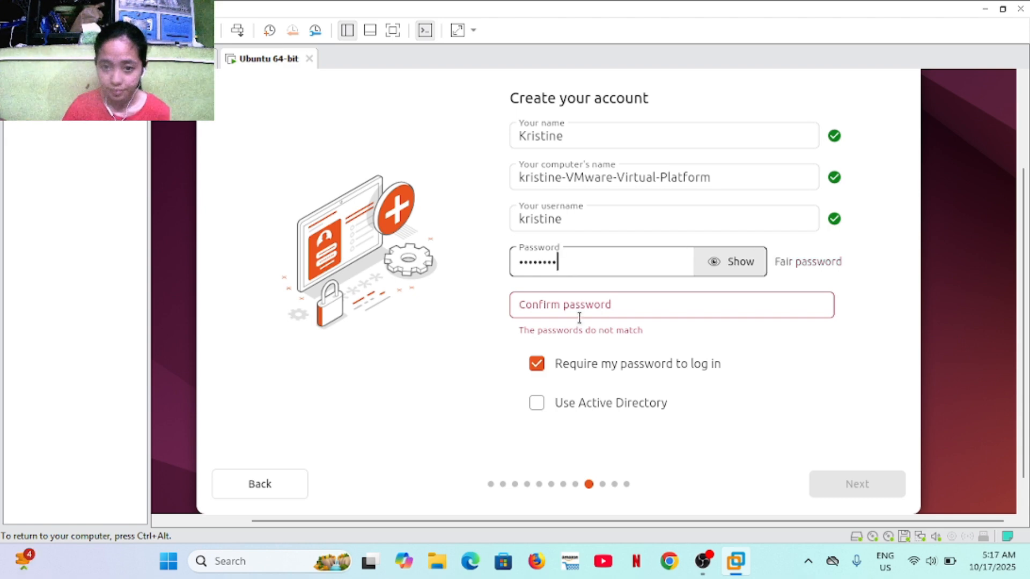
{"action": "left_click", "coordinate": [580, 310]}
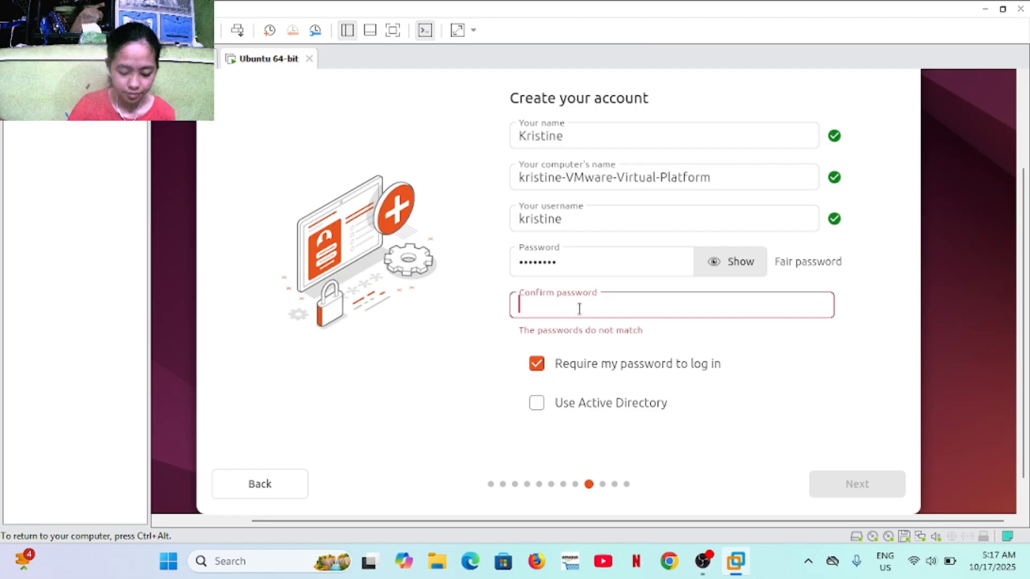
{"action": "type", "text": "•••••"}
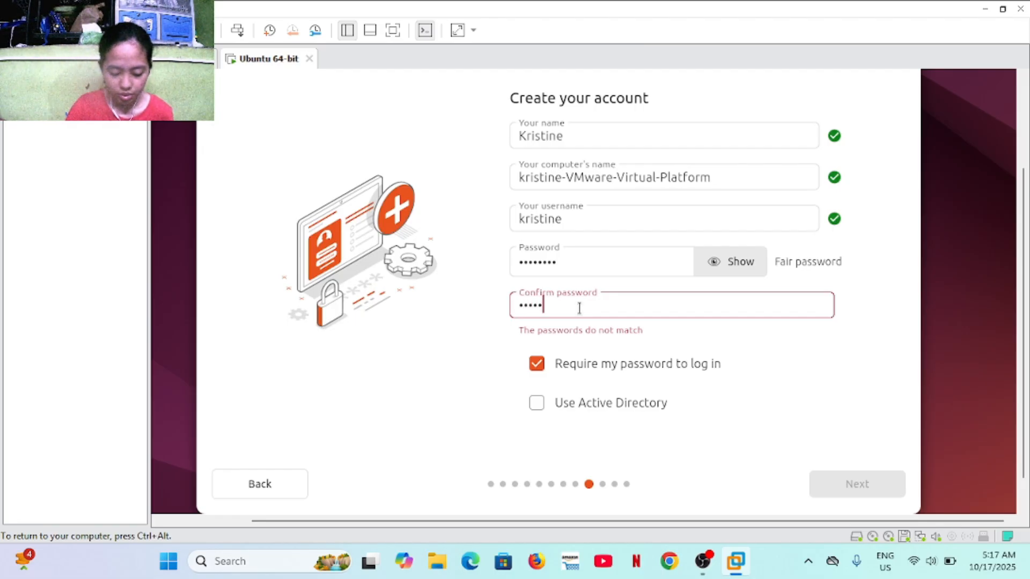
{"action": "type", "text": "•••"}
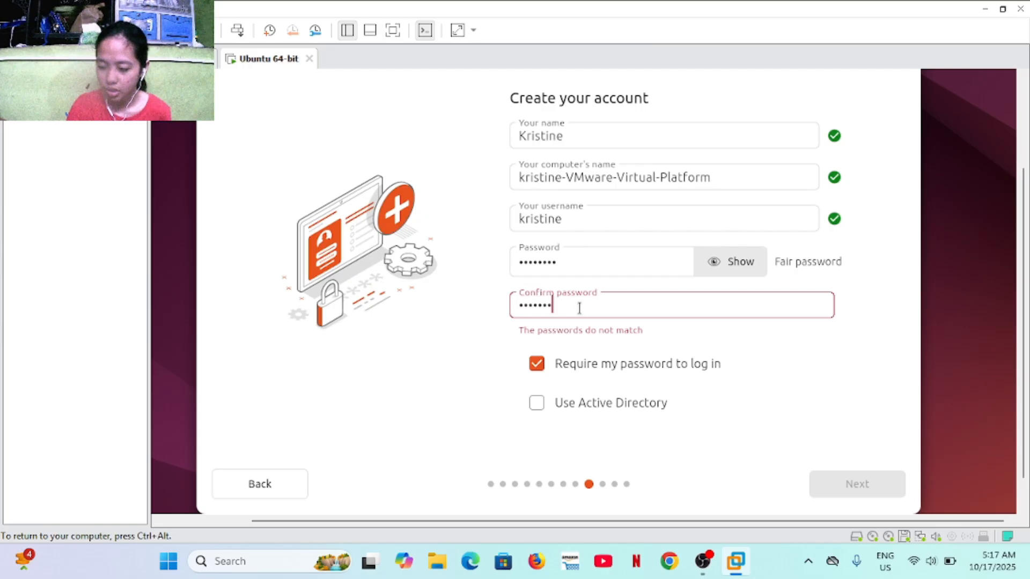
{"action": "type", "text": "•"}
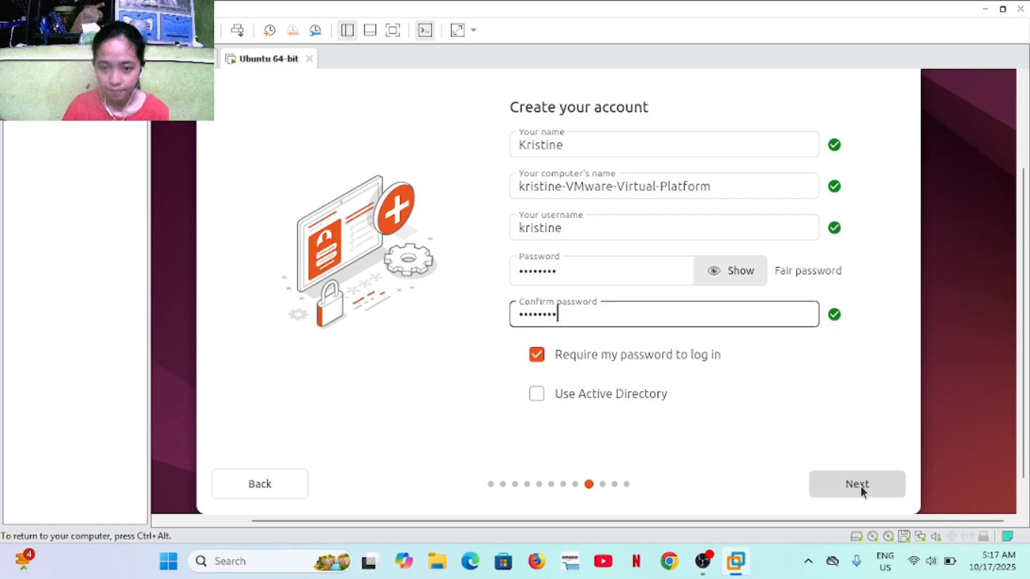
{"action": "key", "text": "Return"}
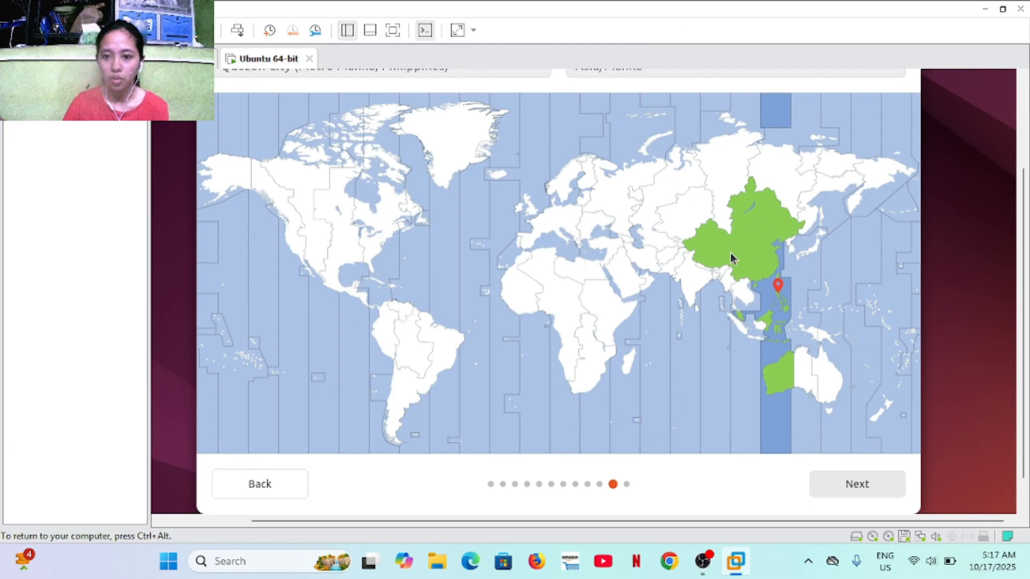
- Keep the time zone shown on the map and advance to the Review your choices summary
{"action": "left_click", "coordinate": [880, 480]}
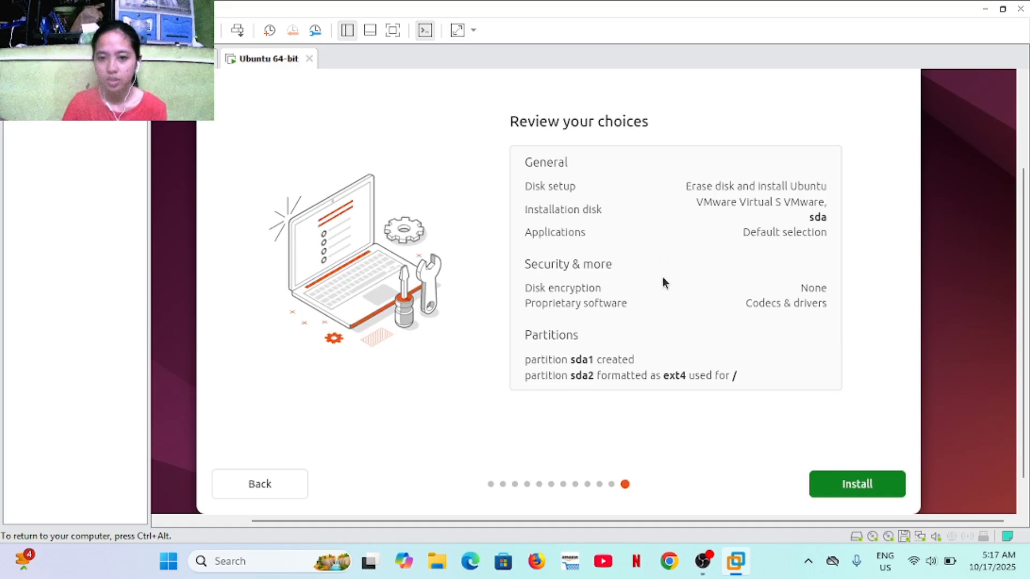
- Start the Ubuntu installation from Review your choices, then bring OBS Studio forward
{"action": "left_click", "coordinate": [835, 481]}
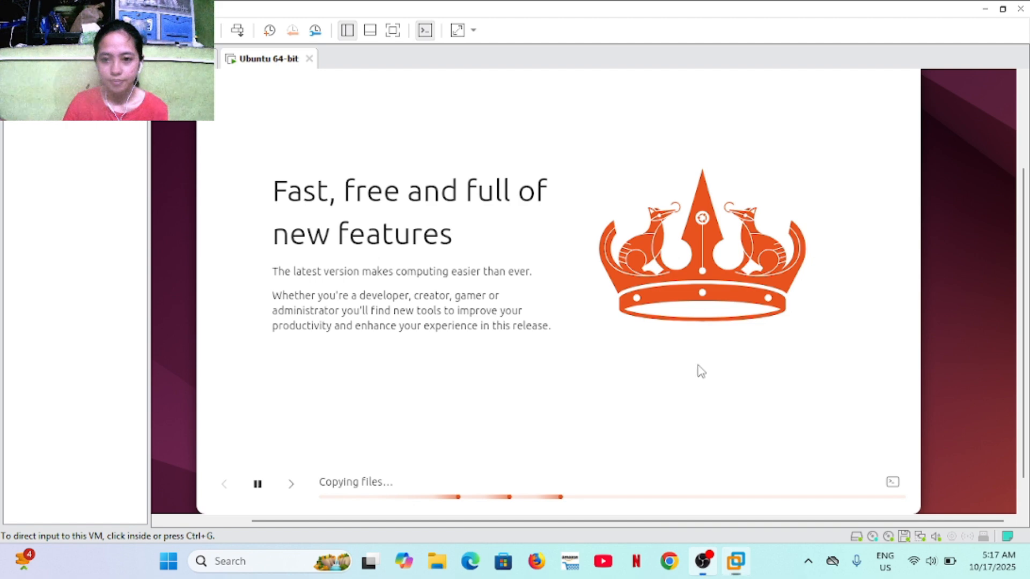
{"action": "left_click", "coordinate": [703, 561]}
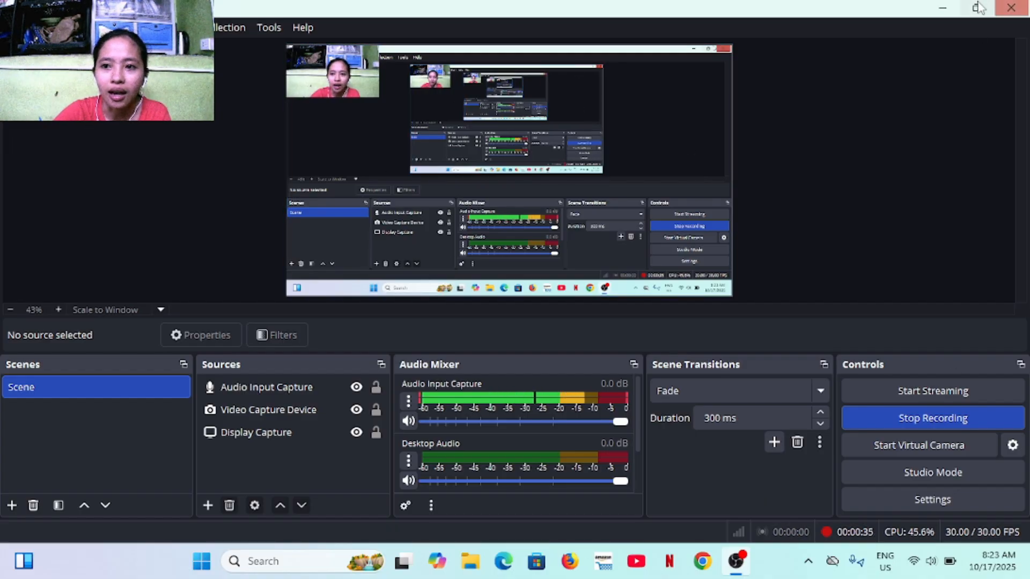
- Minimize OBS and relaunch VMware Workstation Pro from its desktop shortcut
{"action": "left_click", "coordinate": [944, 10]}
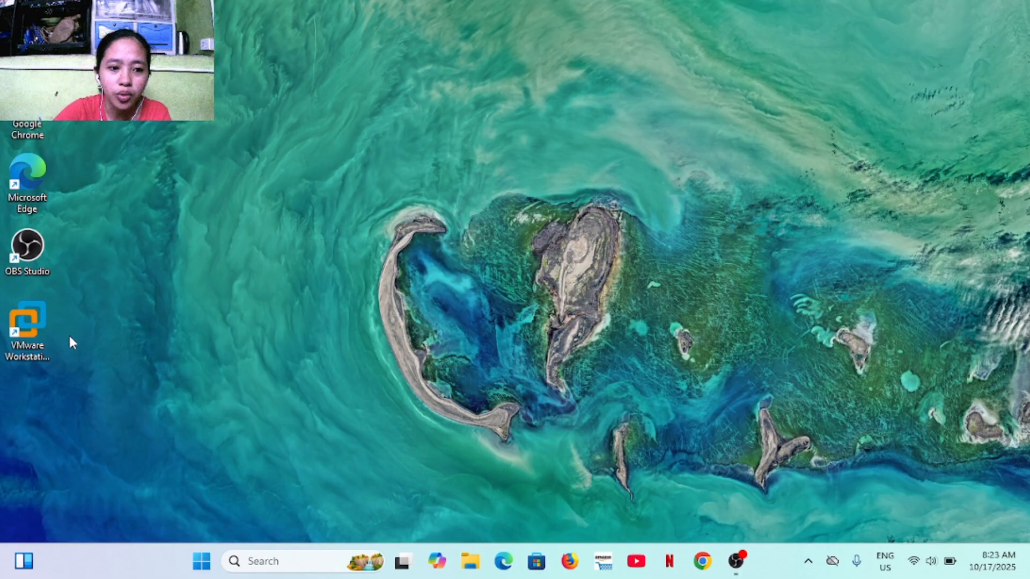
{"action": "left_click", "coordinate": [40, 331]}
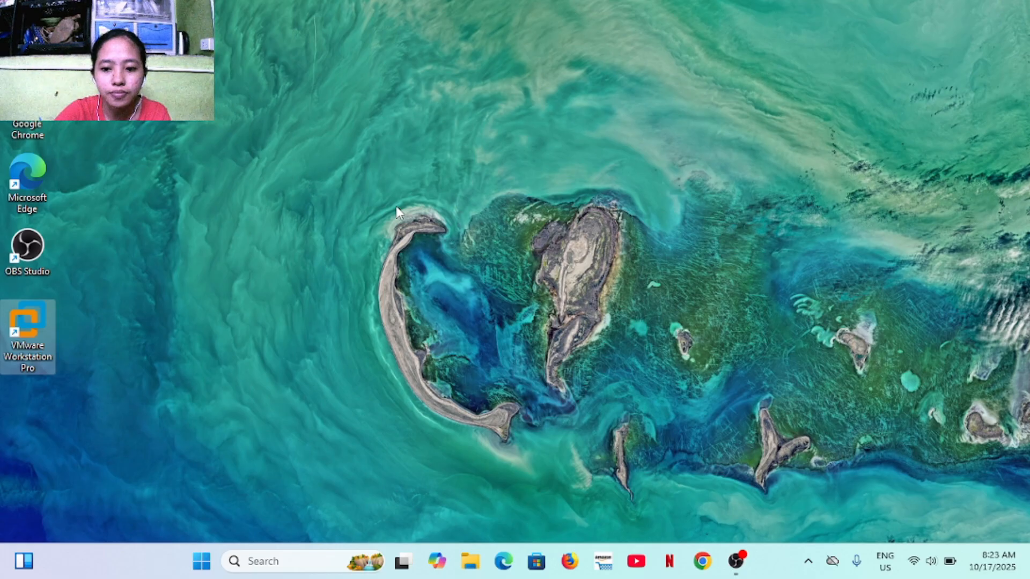
{"action": "key", "text": "Return"}
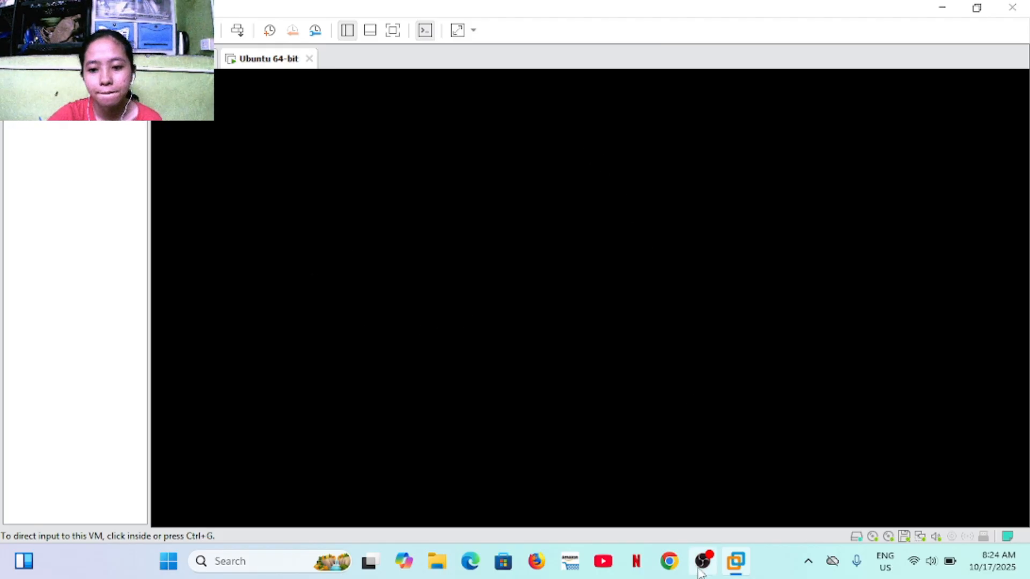
- Wait for the Ubuntu 64-bit VM to boot to the login screen listing the new account
{"action": "mouse_move", "coordinate": [702, 569]}
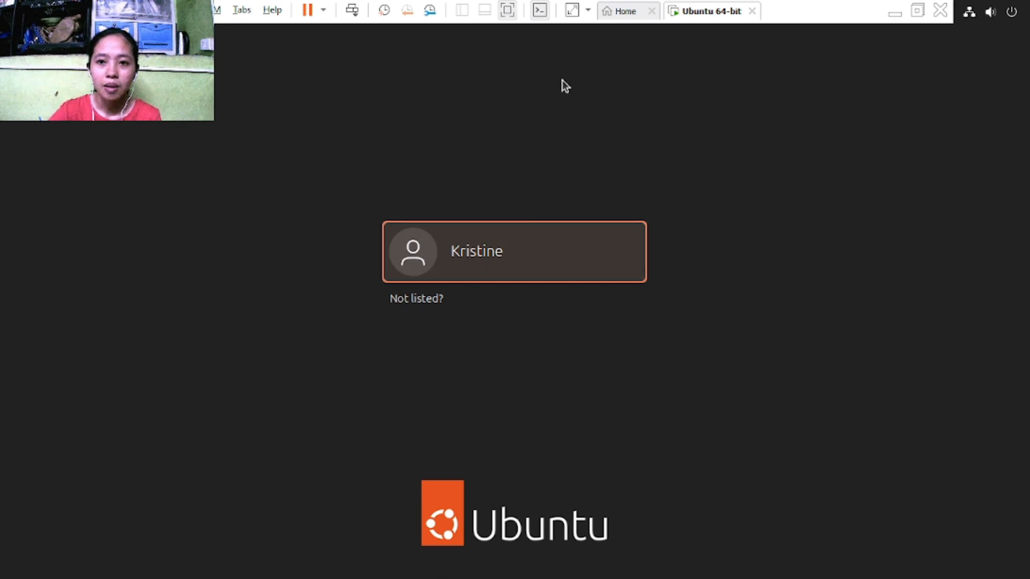
{"action": "left_click", "coordinate": [563, 247]}
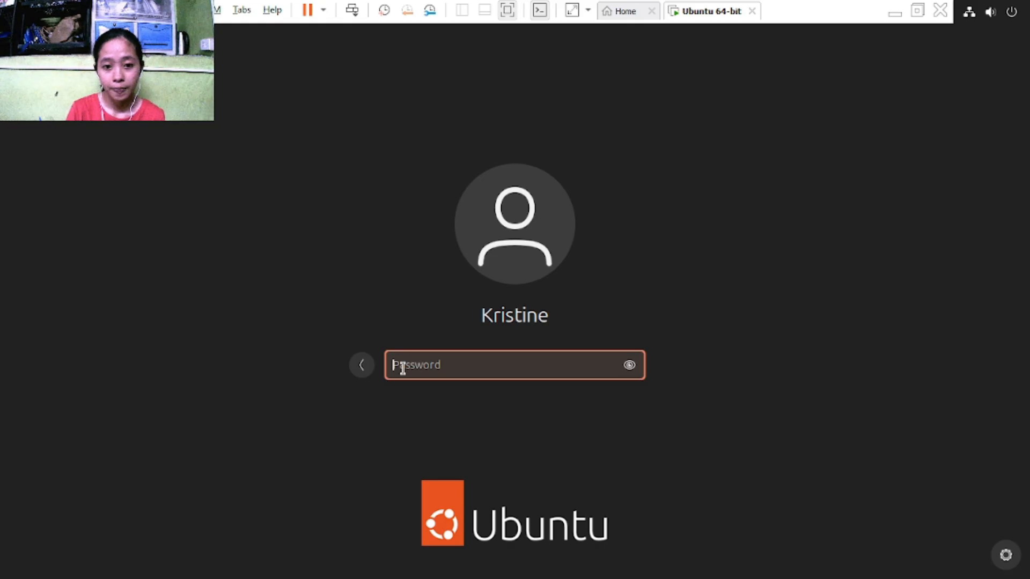
{"action": "type", "text": "••"}
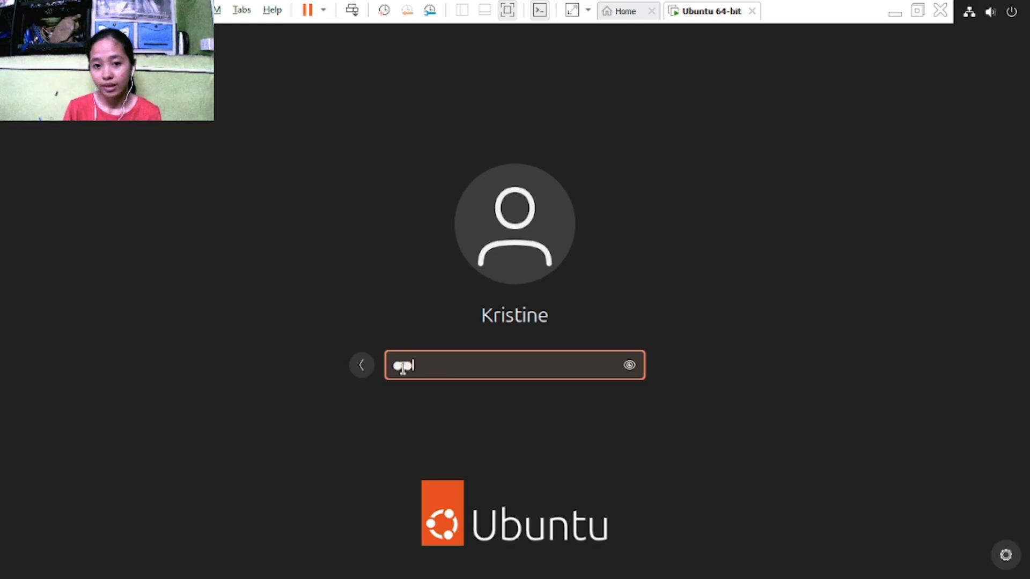
{"action": "type", "text": "•••"}
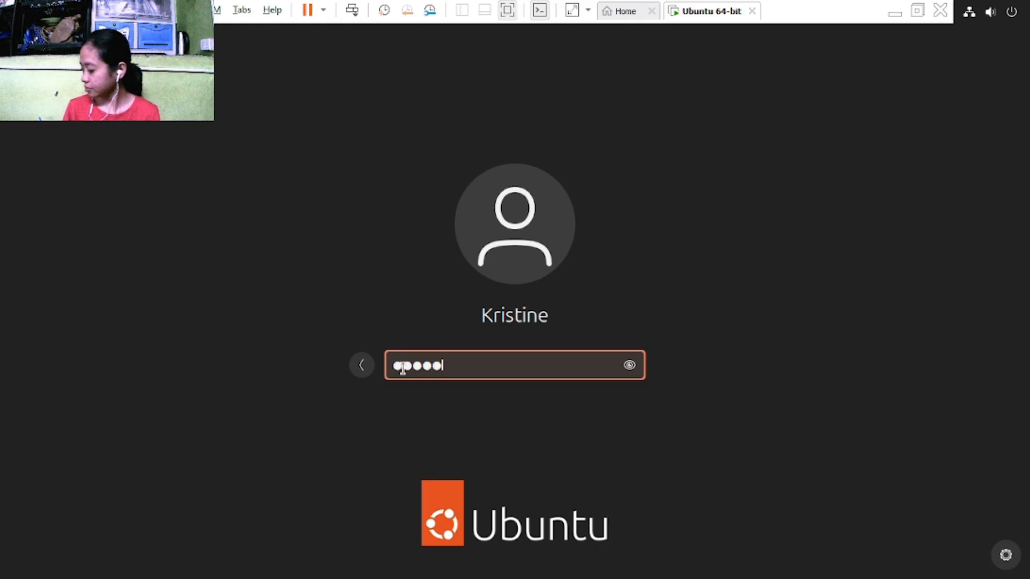
{"action": "key", "text": "Caps_Lock"}
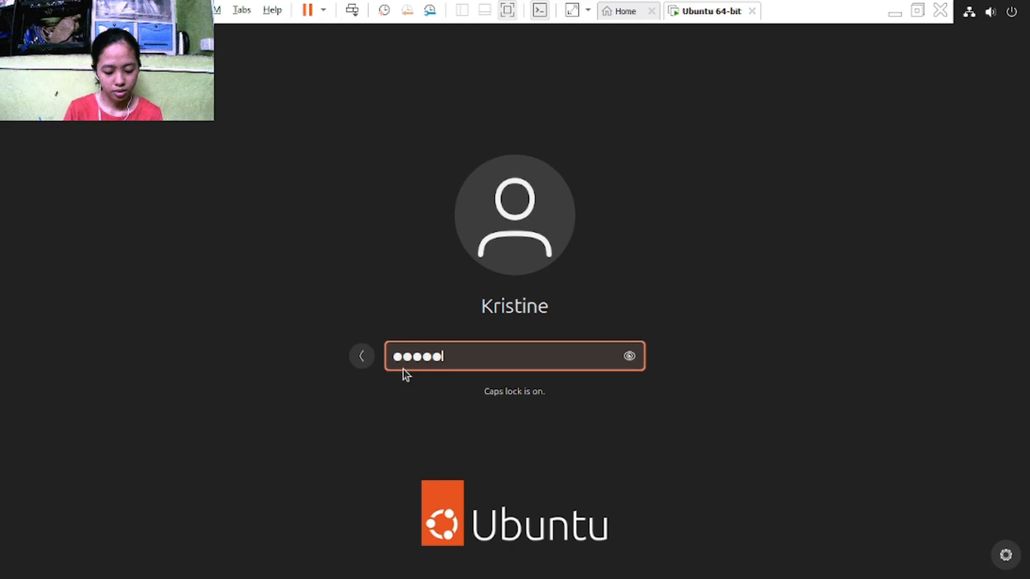
{"action": "type", "text": "••"}
{"action": "key", "text": "Caps_Lock"}
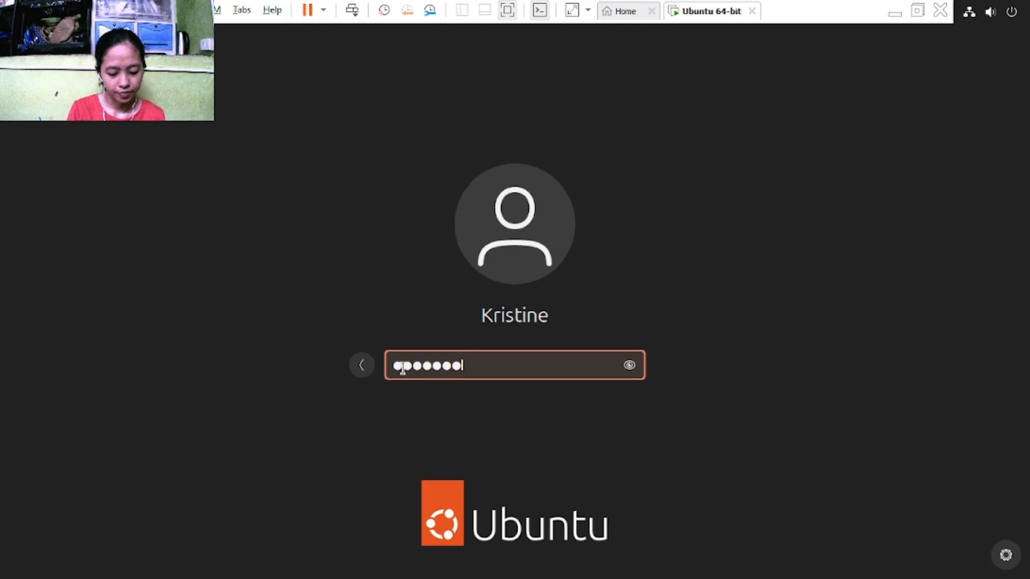
{"action": "type", "text": "•"}
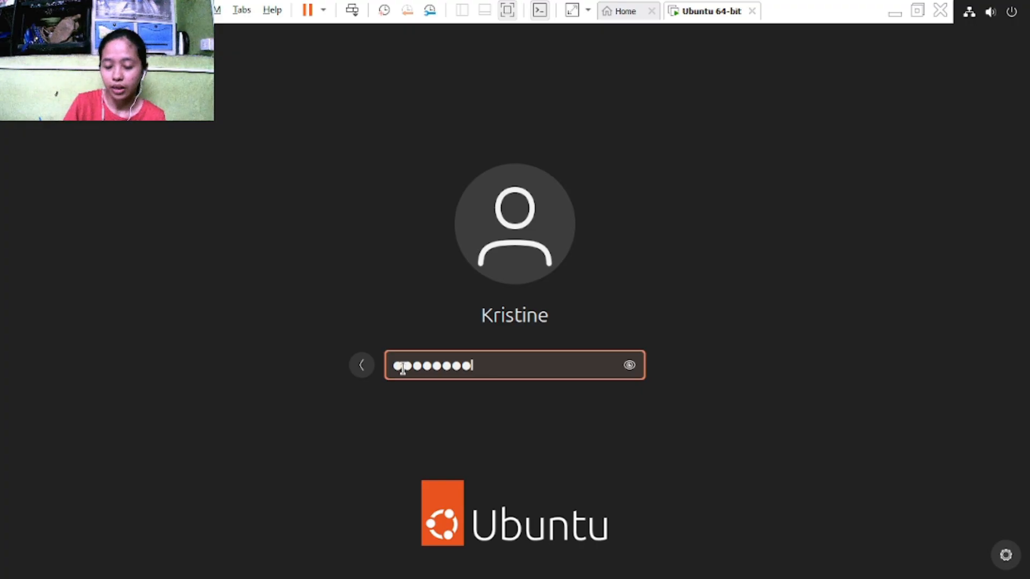
{"action": "key", "text": "Return"}
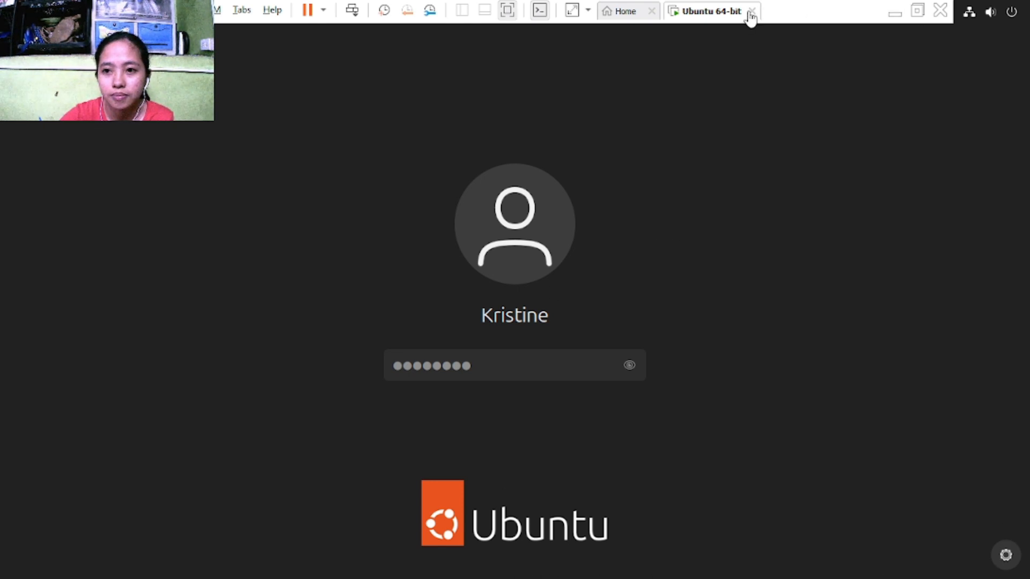
{"action": "left_click", "coordinate": [507, 10]}
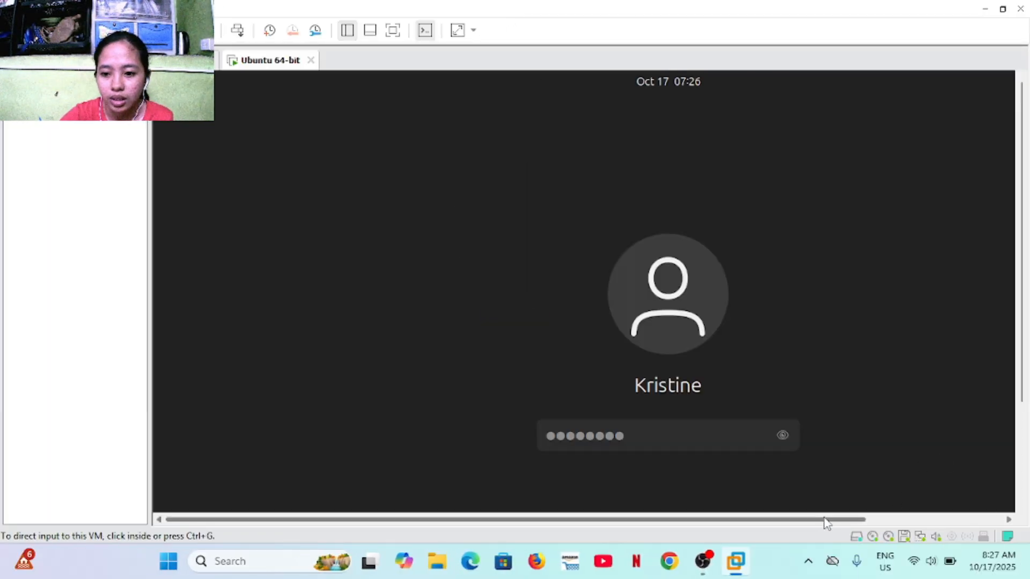
{"action": "left_click_drag", "start_coordinate": [825, 520], "coordinate": [980, 518]}
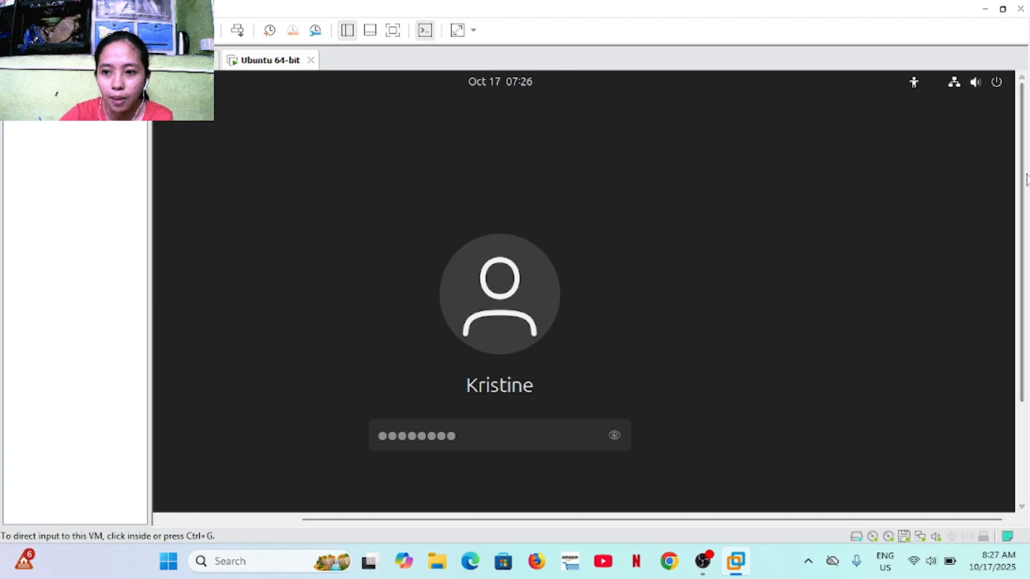
{"action": "left_click", "coordinate": [702, 561]}
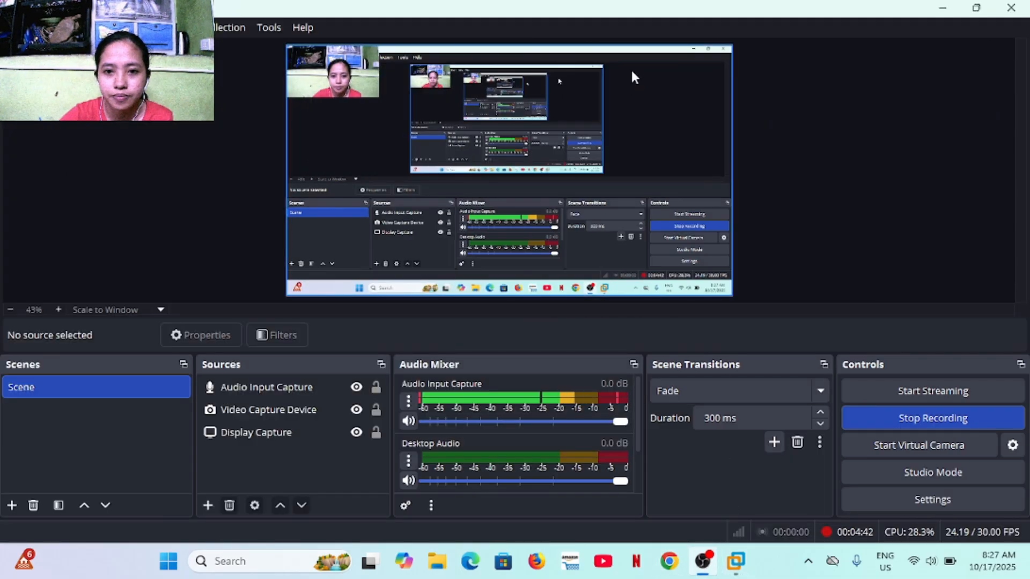
{"action": "left_click", "coordinate": [945, 7]}
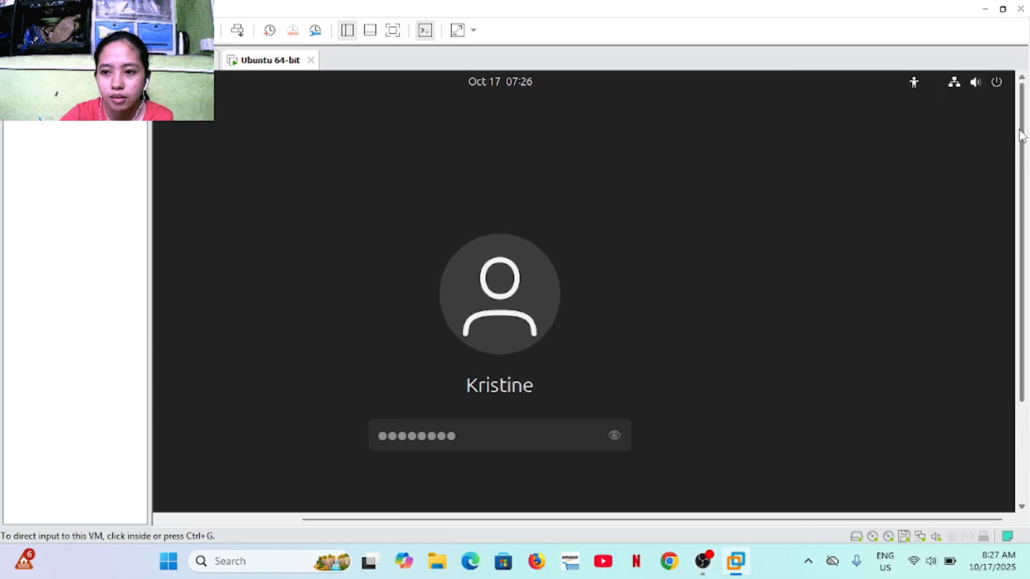
{"action": "left_click_drag", "start_coordinate": [1023, 115], "coordinate": [1022, 215]}
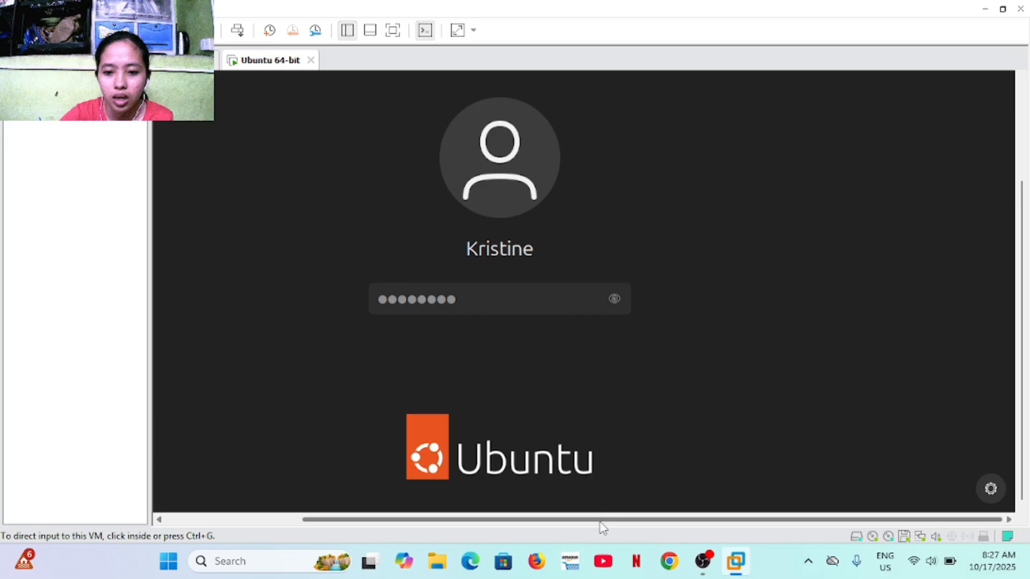
{"action": "left_click_drag", "start_coordinate": [603, 519], "coordinate": [416, 545]}
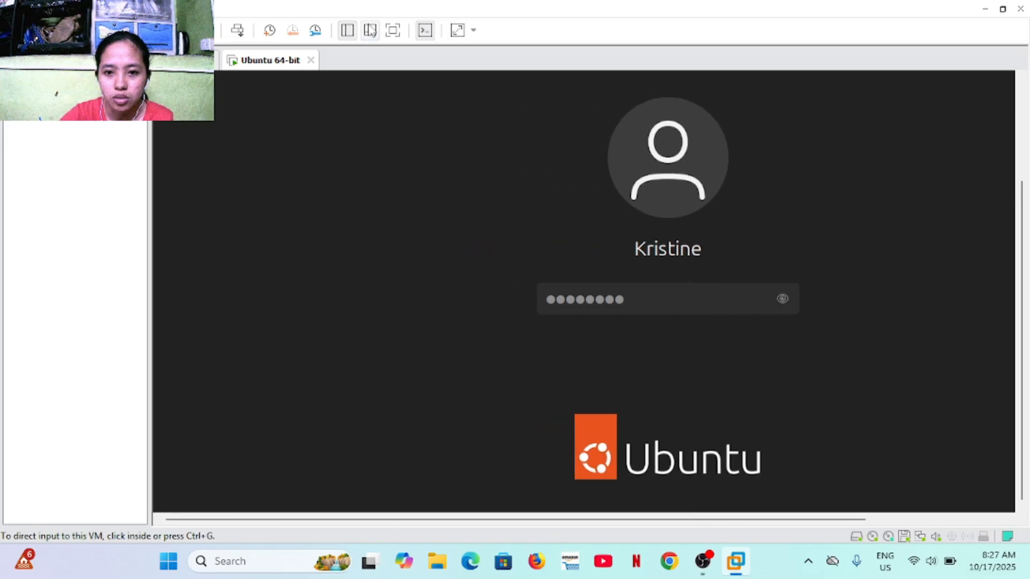
{"action": "left_click", "coordinate": [393, 30]}
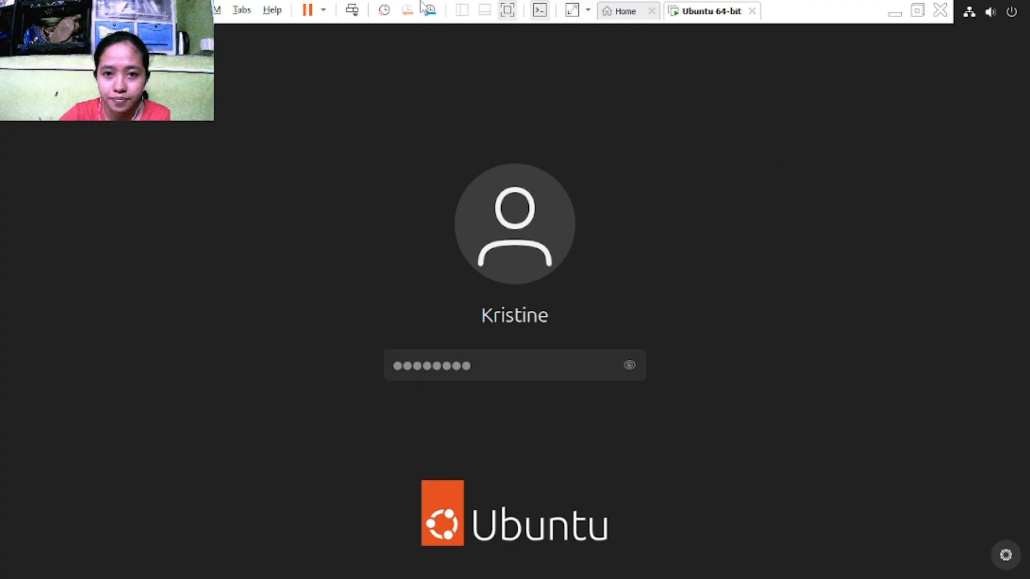
- Exit full-screen mode so the Ubuntu login screen shows in a window
{"action": "left_click", "coordinate": [506, 11]}
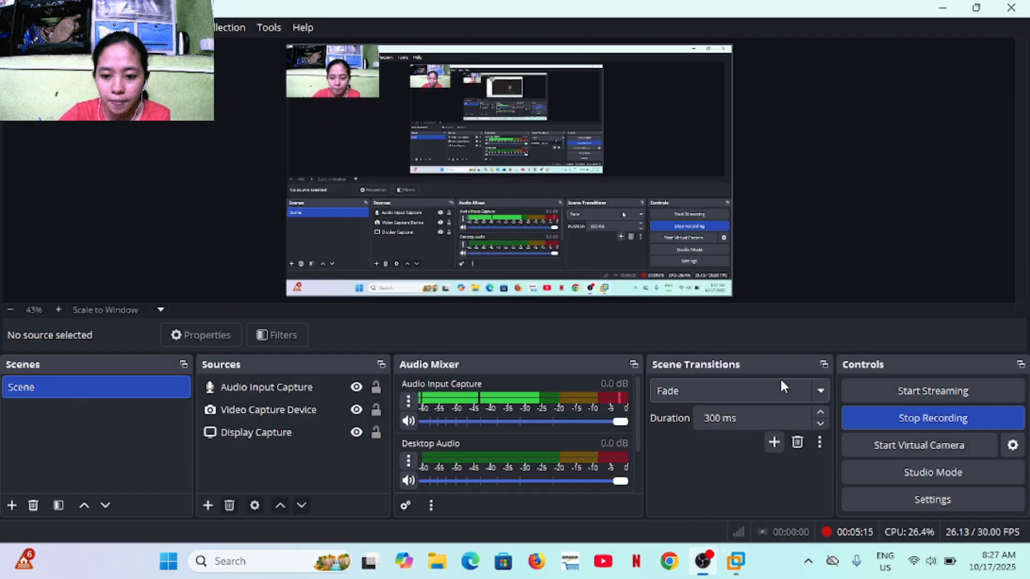
- Start a new OBS recording and minimize OBS to reveal the VMware window
{"action": "left_click", "coordinate": [889, 416]}
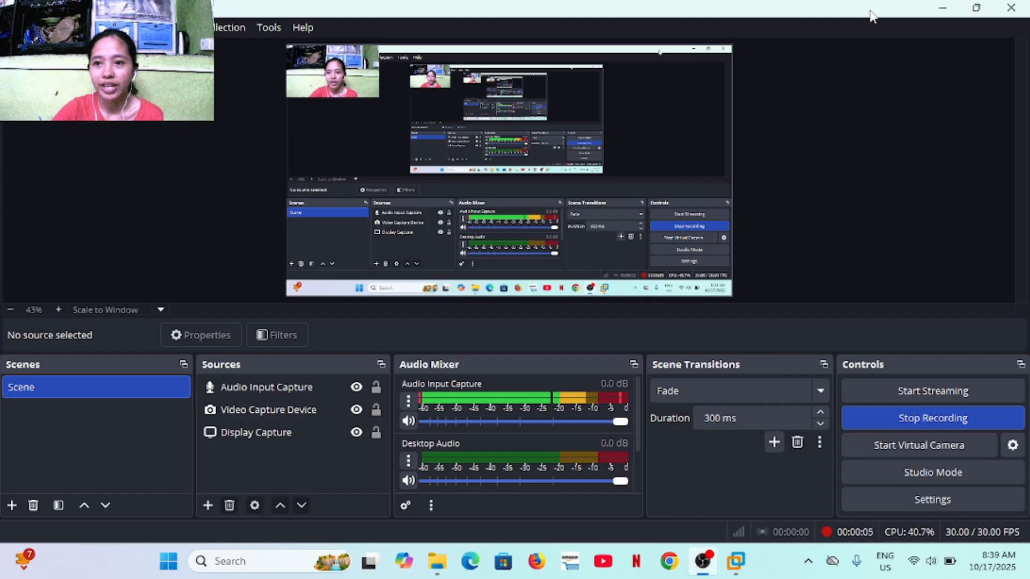
{"action": "left_click", "coordinate": [942, 7]}
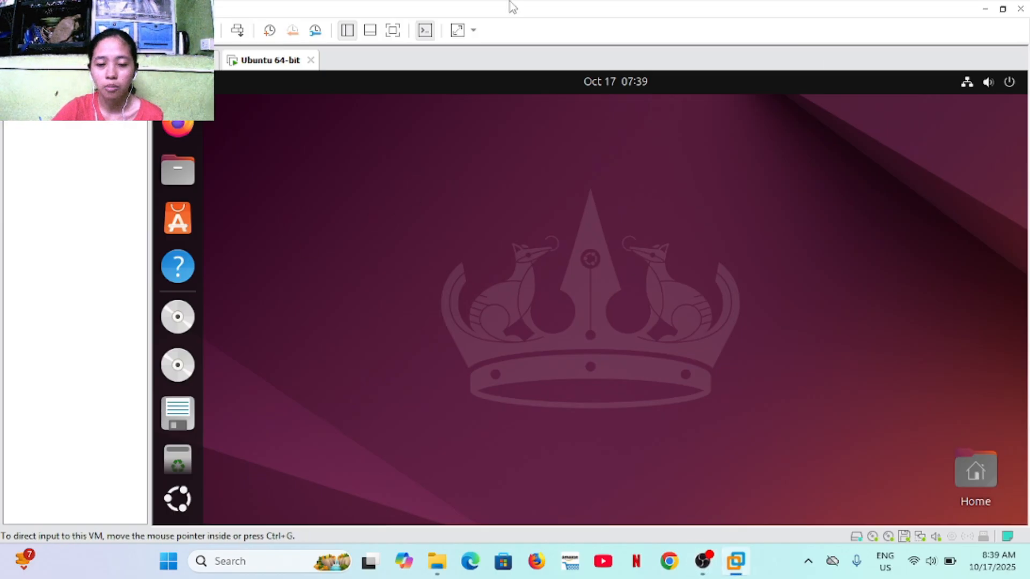
- Switch the Ubuntu 64-bit VM to full-screen view
{"action": "left_click", "coordinate": [393, 30]}
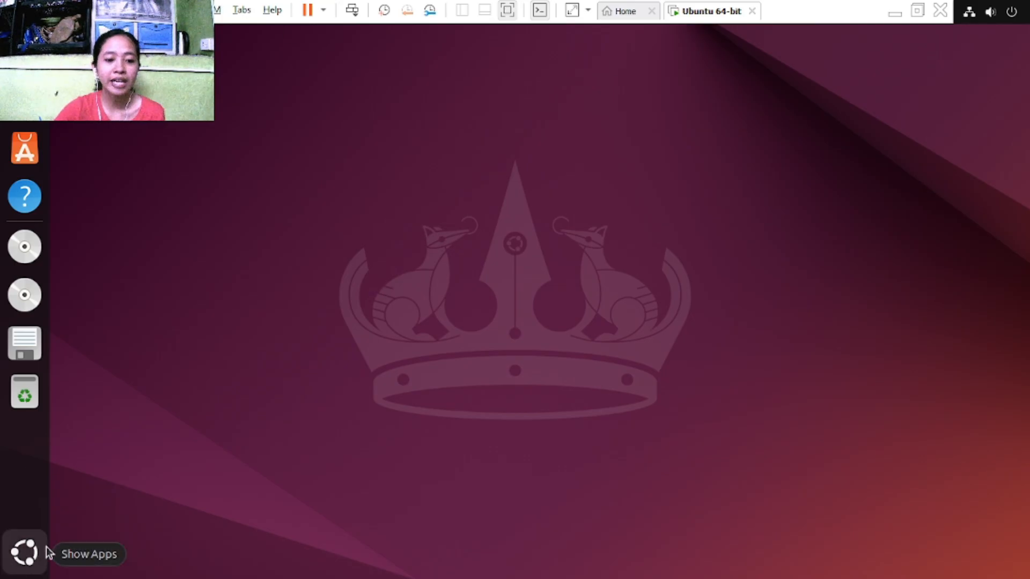
- Open a terminal in the Ubuntu VM with Ctrl+Alt+T
{"action": "key", "text": "super+a"}
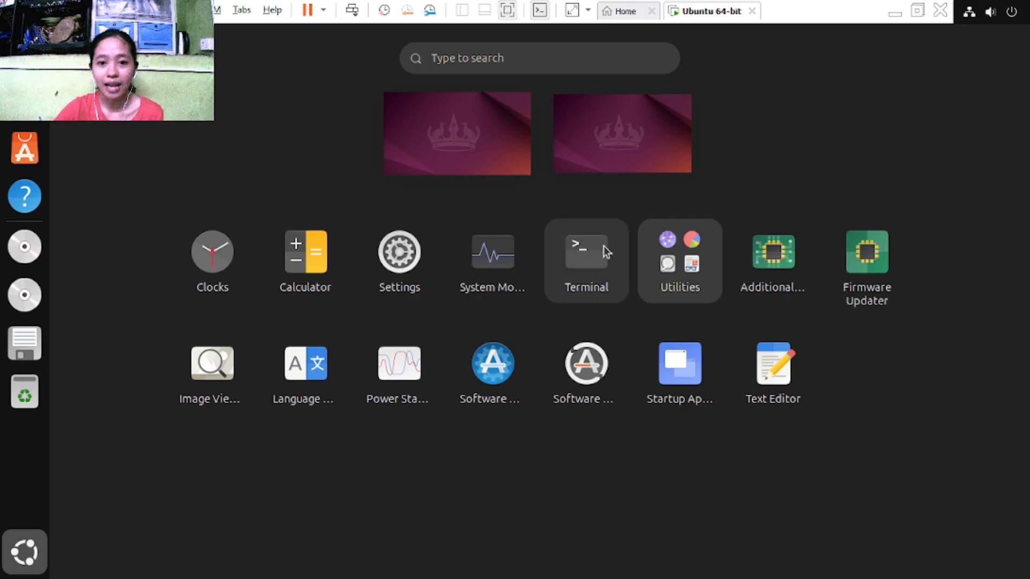
{"action": "left_click", "coordinate": [644, 145]}
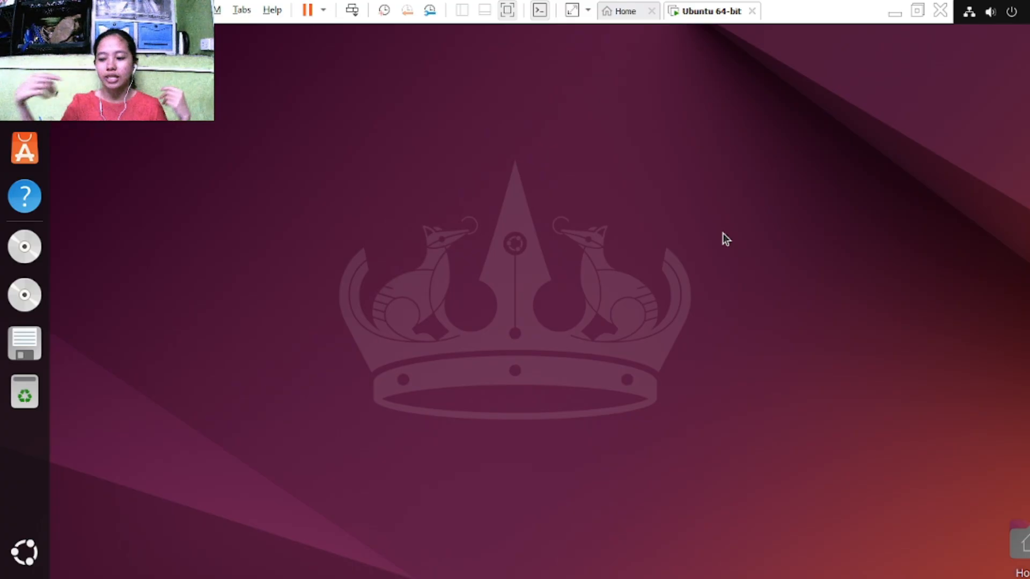
{"action": "key", "text": "ctrl+alt+t"}
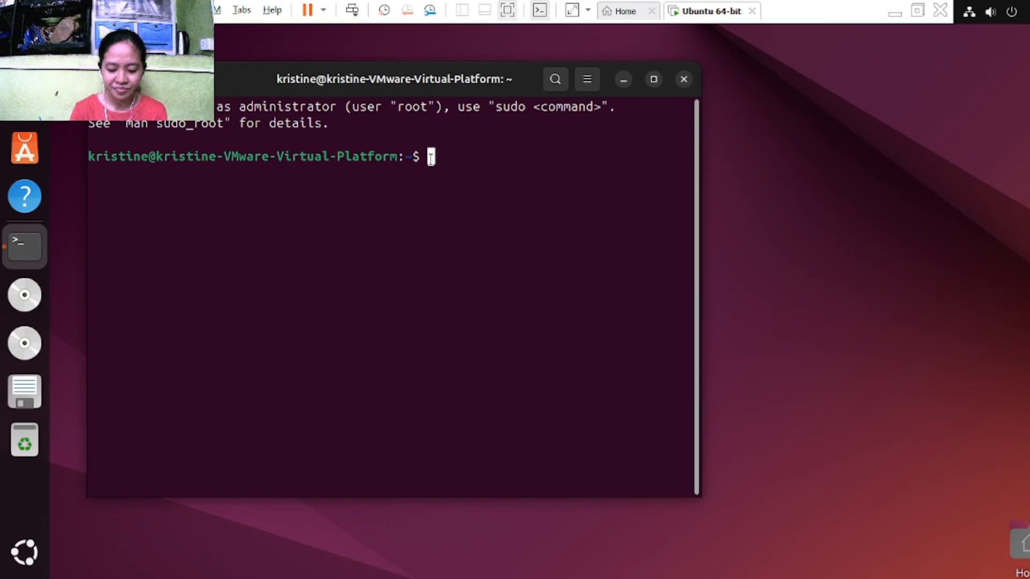
- Run 'IP addrs show' and 'IP addr show', both returning command not found
{"action": "type", "text": "IP"}
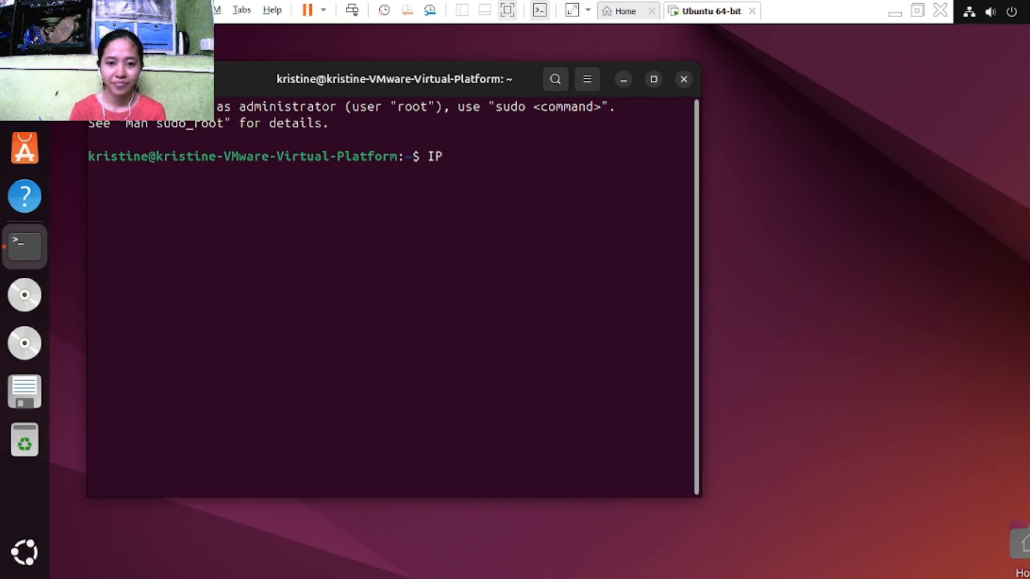
{"action": "type", "text": " addr"}
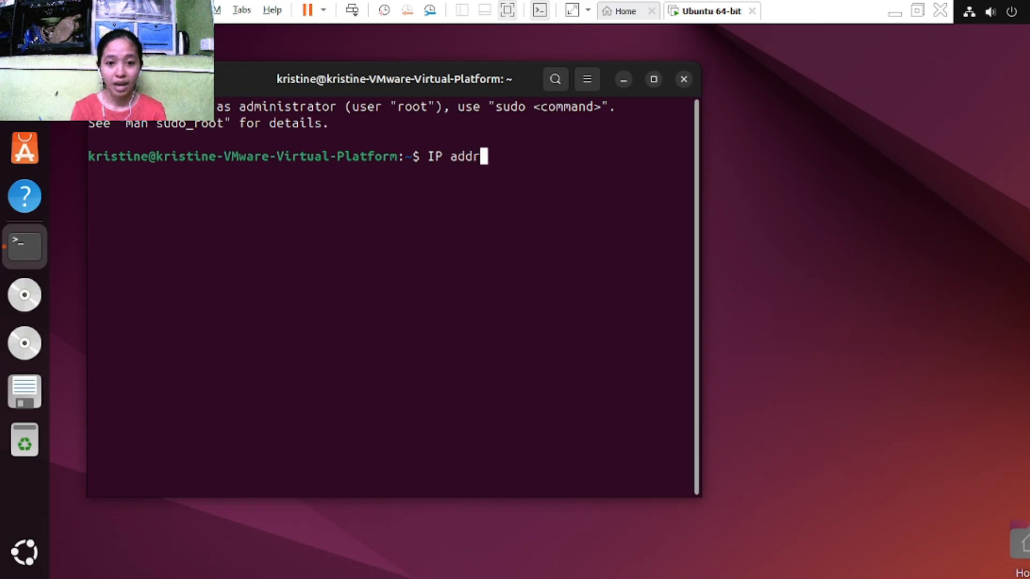
{"action": "type", "text": "s s"}
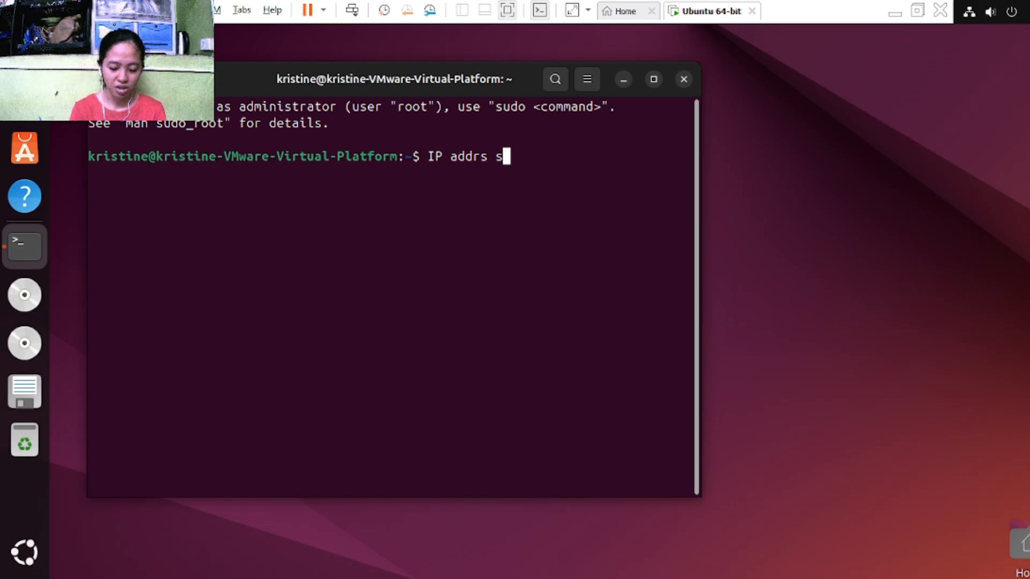
{"action": "type", "text": "how"}
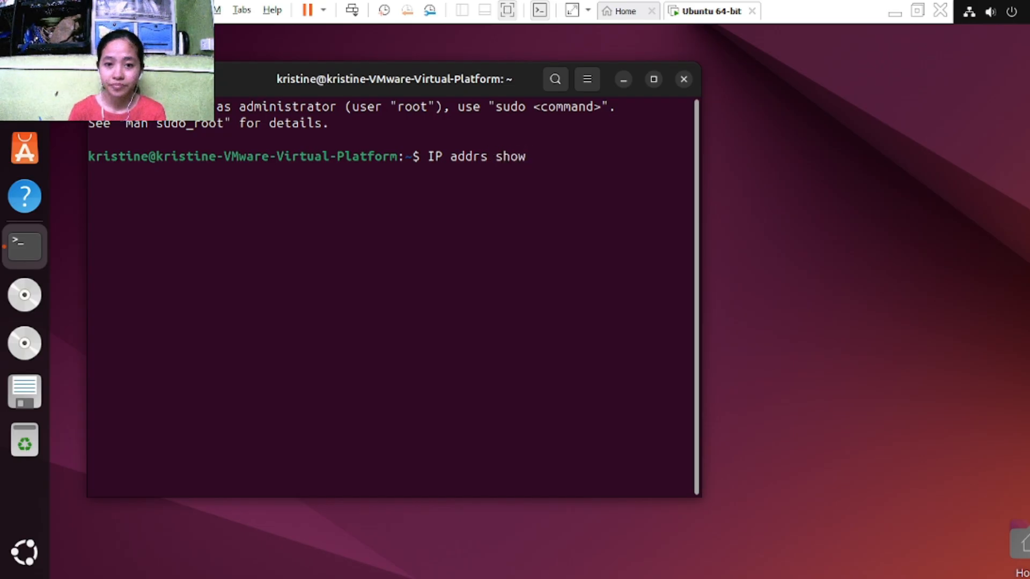
{"action": "key", "text": "Return"}
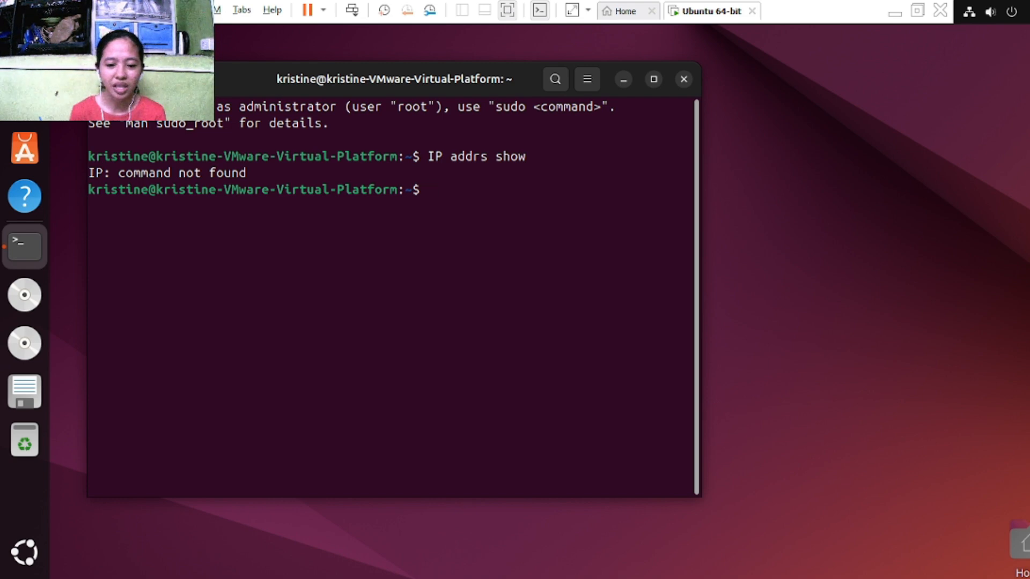
{"action": "type", "text": "IP a"}
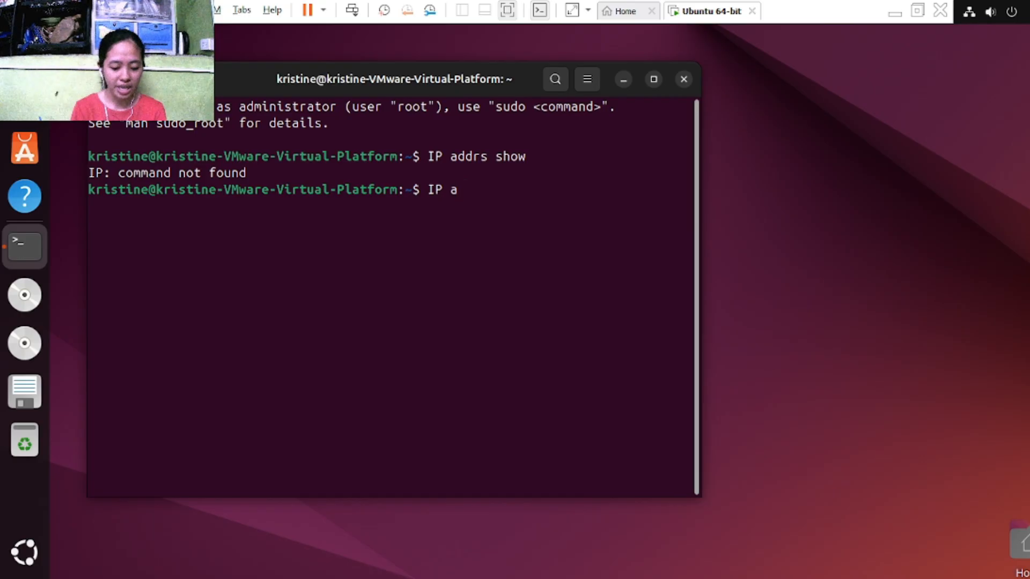
{"action": "type", "text": "ddr s"}
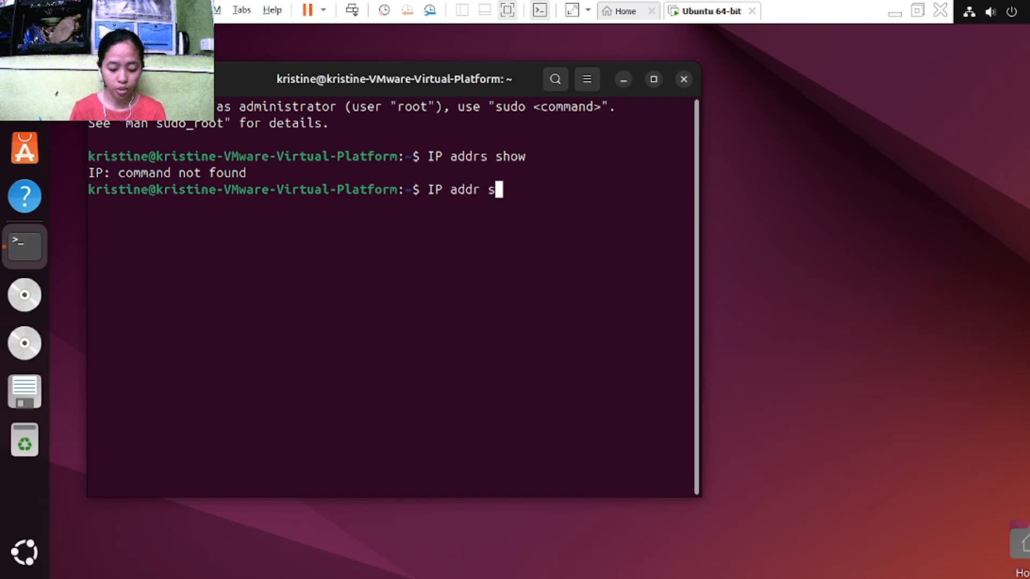
{"action": "type", "text": "how"}
{"action": "key", "text": "Return"}
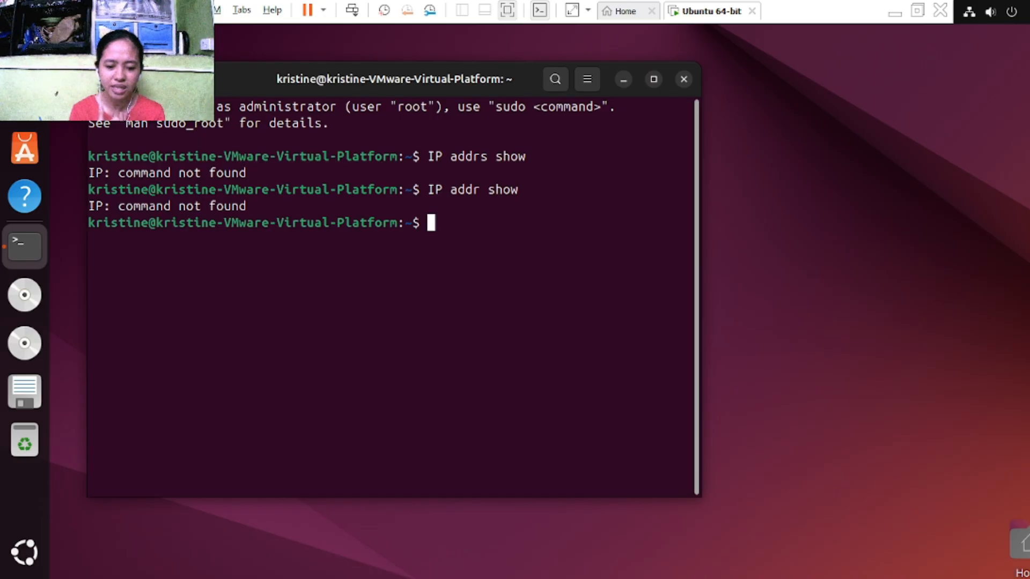
- Run 'ping 8.8.8.8' in the Ubuntu terminal and watch the replies arrive
{"action": "type", "text": "ping"}
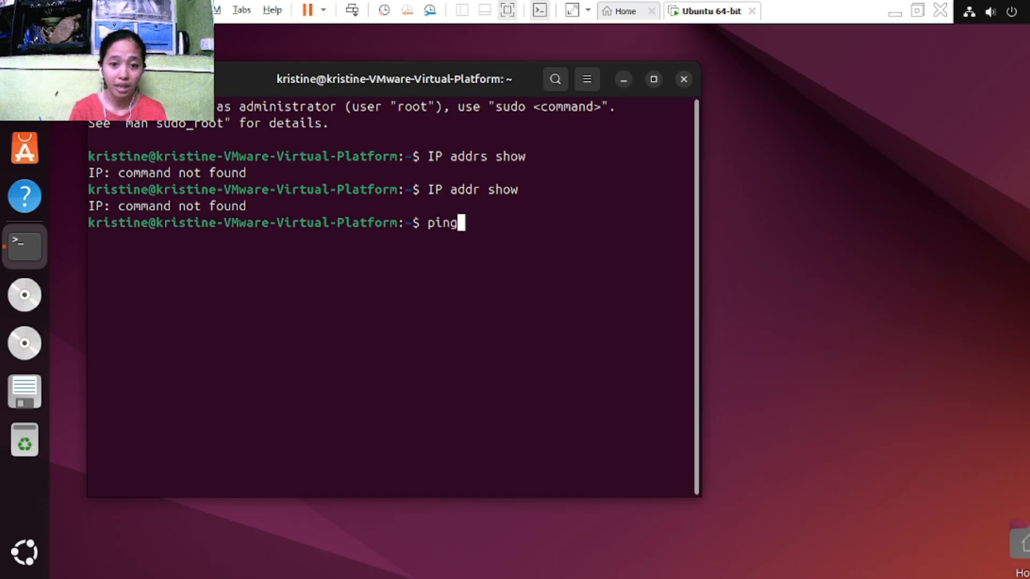
{"action": "type", "text": "8"}
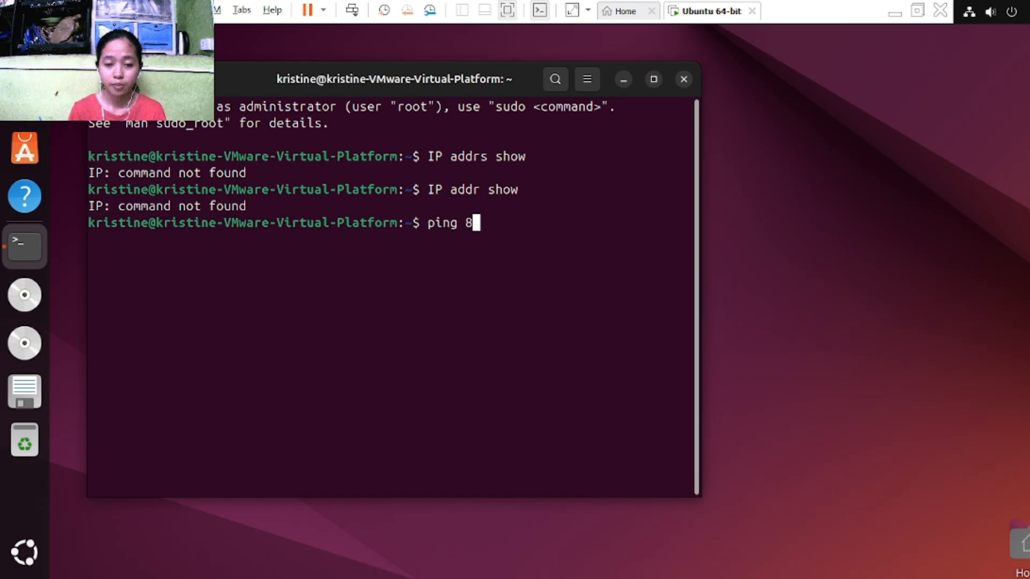
{"action": "type", "text": ".8.8.8"}
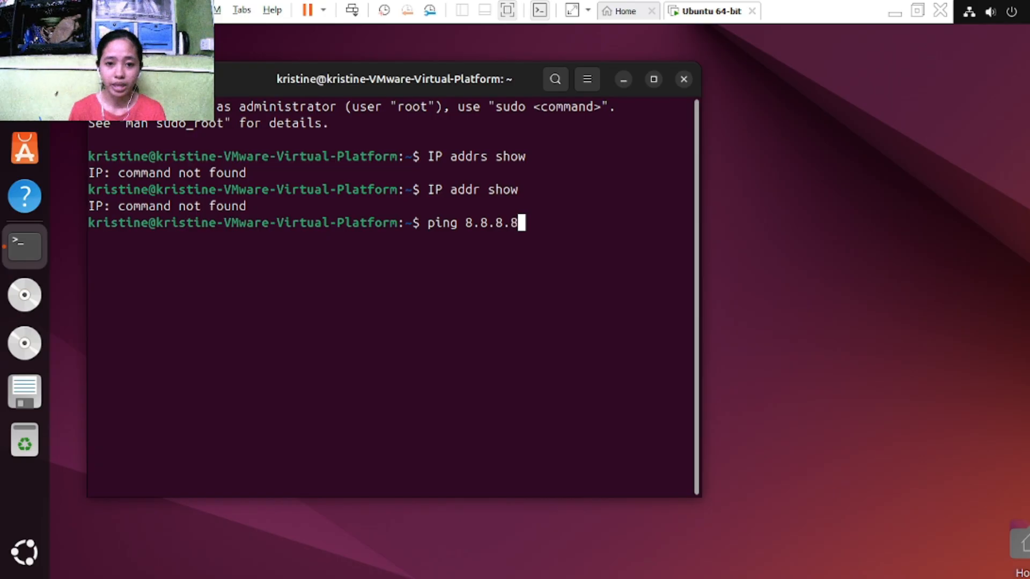
{"action": "key", "text": "Return"}
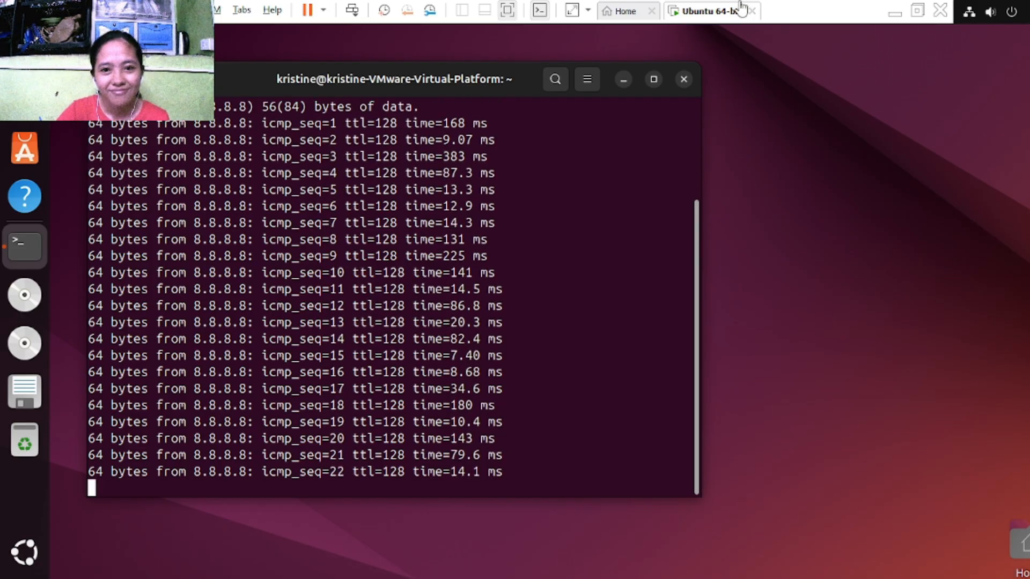
- Close the terminal to stop the ping, leave full screen, and stop the OBS recording
{"action": "left_click", "coordinate": [684, 79]}
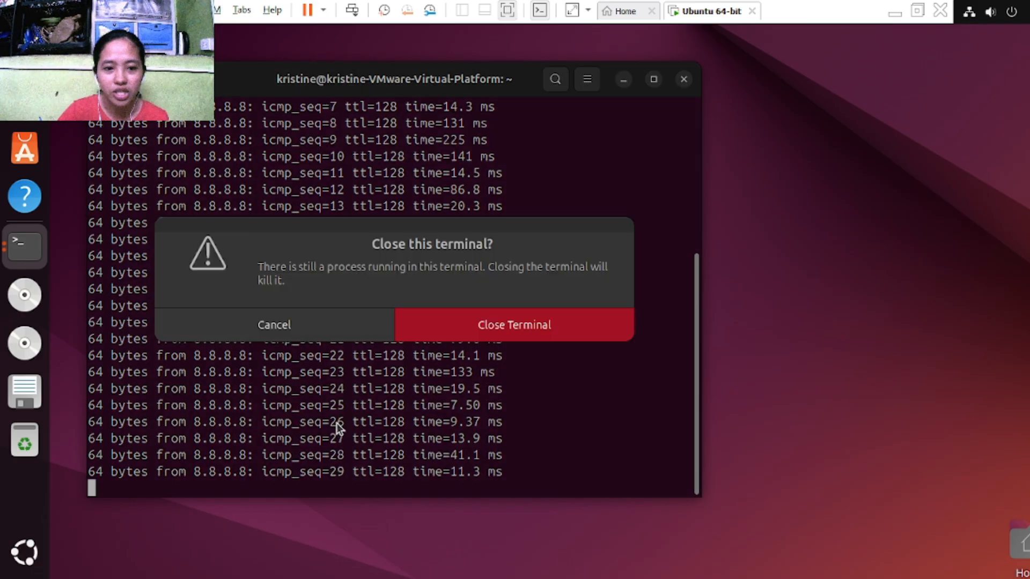
{"action": "left_click", "coordinate": [541, 321]}
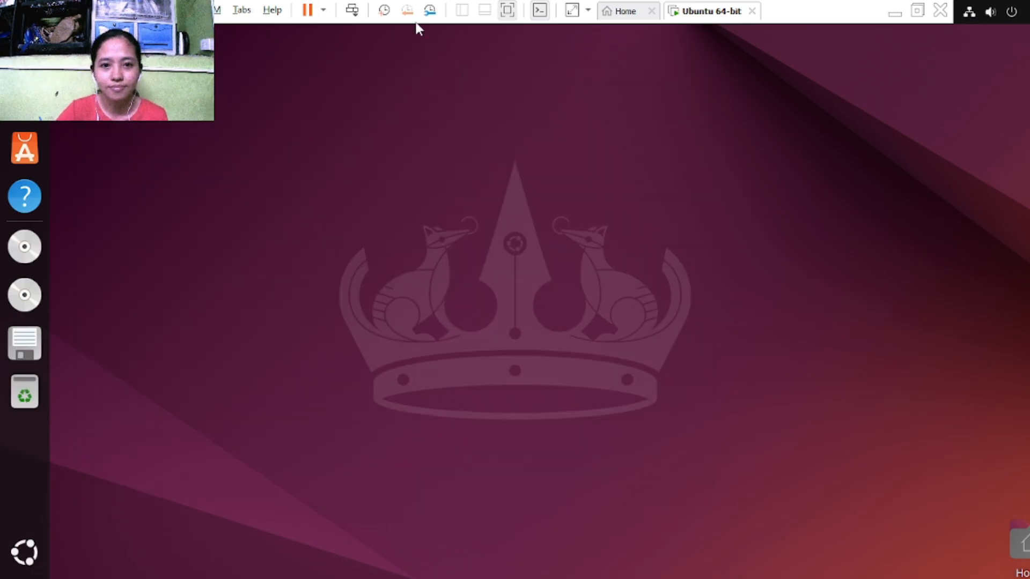
{"action": "left_click", "coordinate": [507, 10]}
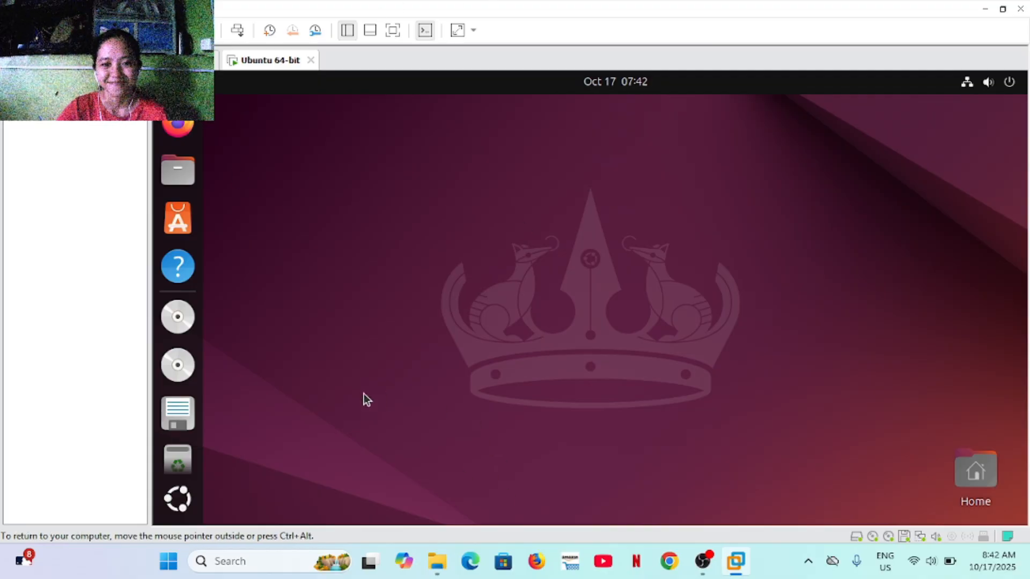
{"action": "left_click", "coordinate": [707, 568]}
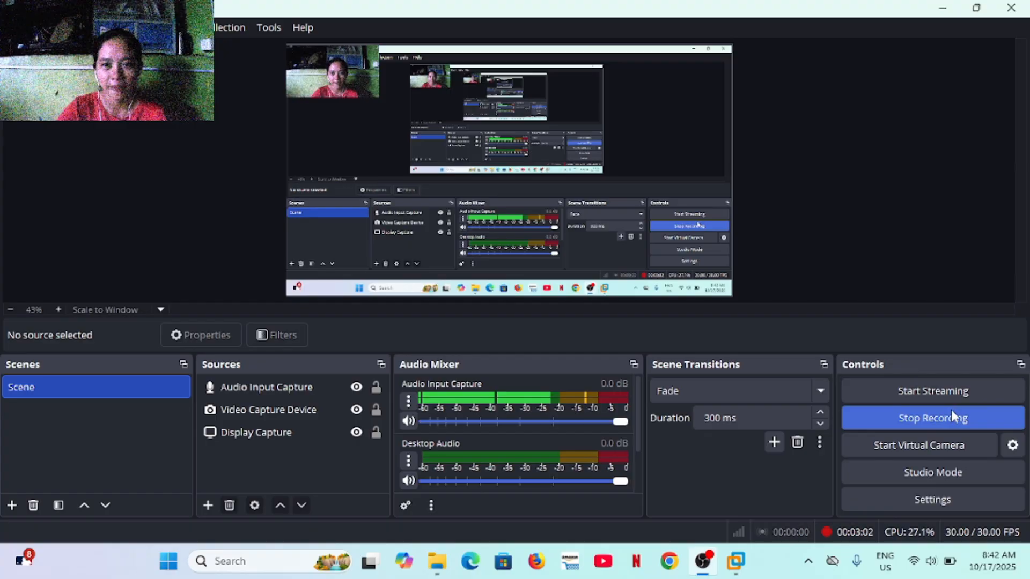
{"action": "left_click", "coordinate": [948, 413]}
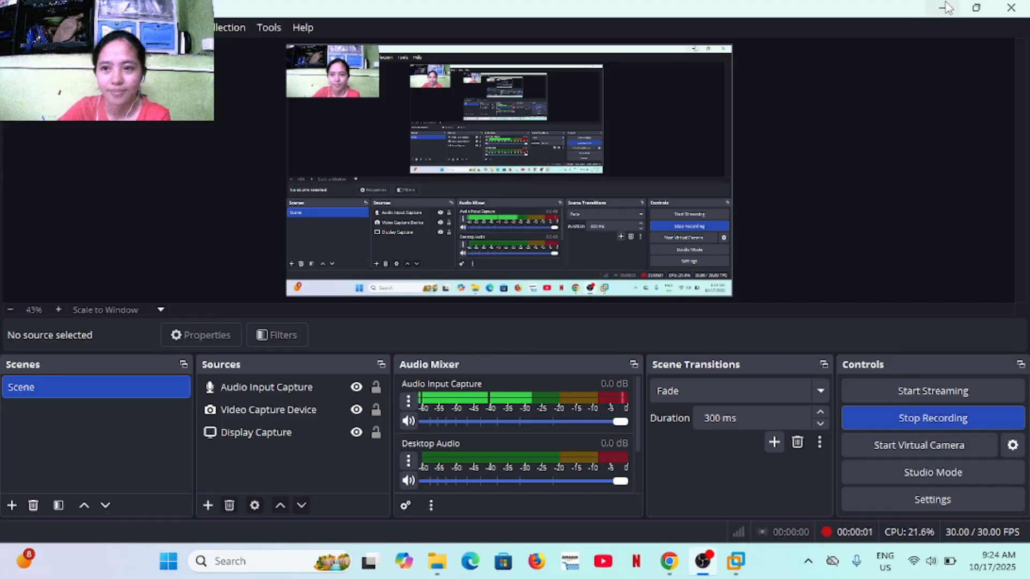
- Hide OBS and highlight the Booting and 'Boot into the Installer' steps in the PDF
{"action": "left_click", "coordinate": [944, 10]}
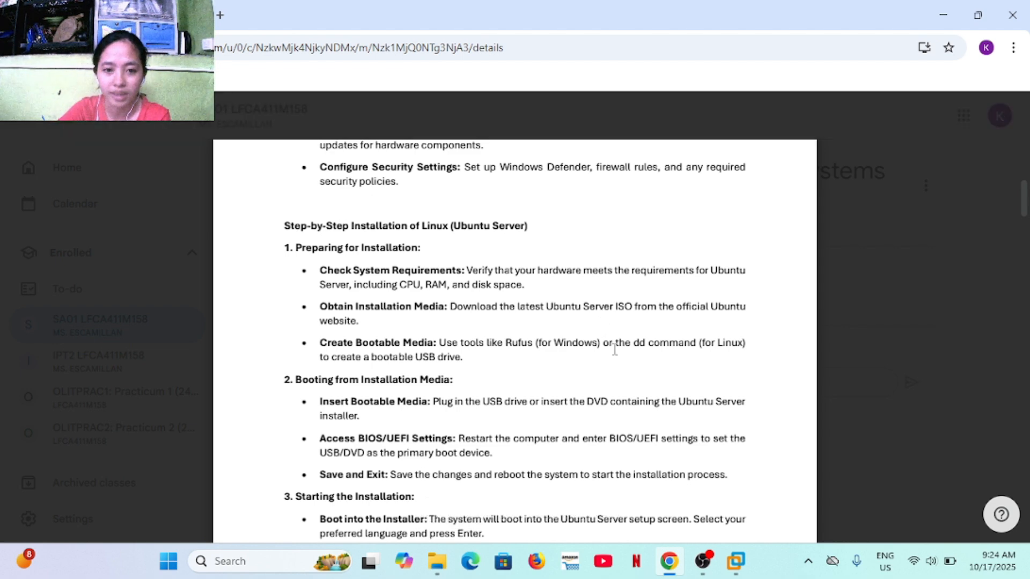
{"action": "scroll", "coordinate": [618, 348], "scroll_direction": "up", "scroll_amount": 3}
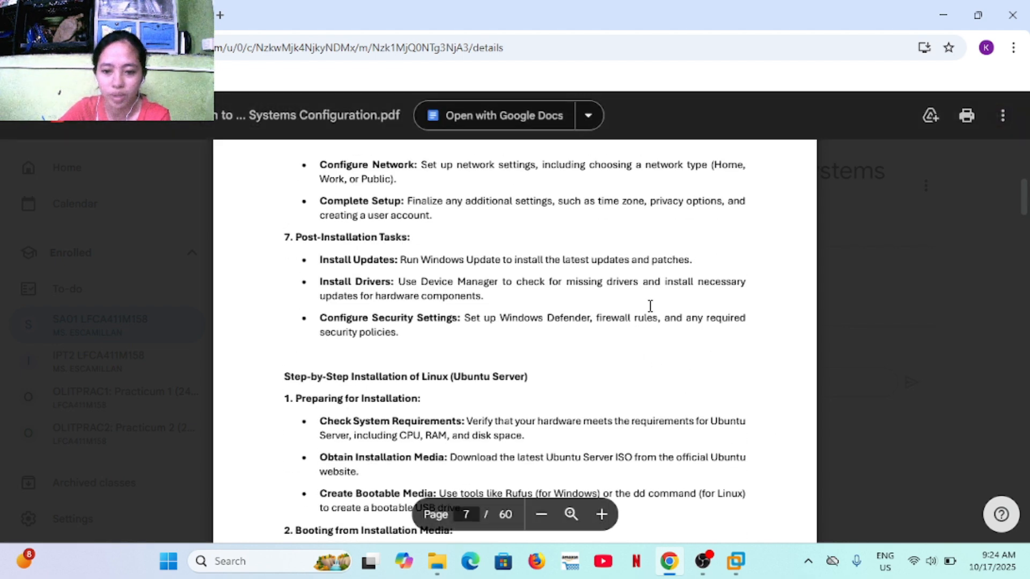
{"action": "scroll", "coordinate": [649, 303], "scroll_direction": "down", "scroll_amount": 3}
{"action": "left_click_drag", "start_coordinate": [296, 247], "coordinate": [553, 343]}
{"action": "scroll", "coordinate": [538, 345], "scroll_direction": "down", "scroll_amount": 1}
{"action": "scroll", "coordinate": [538, 344], "scroll_direction": "down", "scroll_amount": 1}
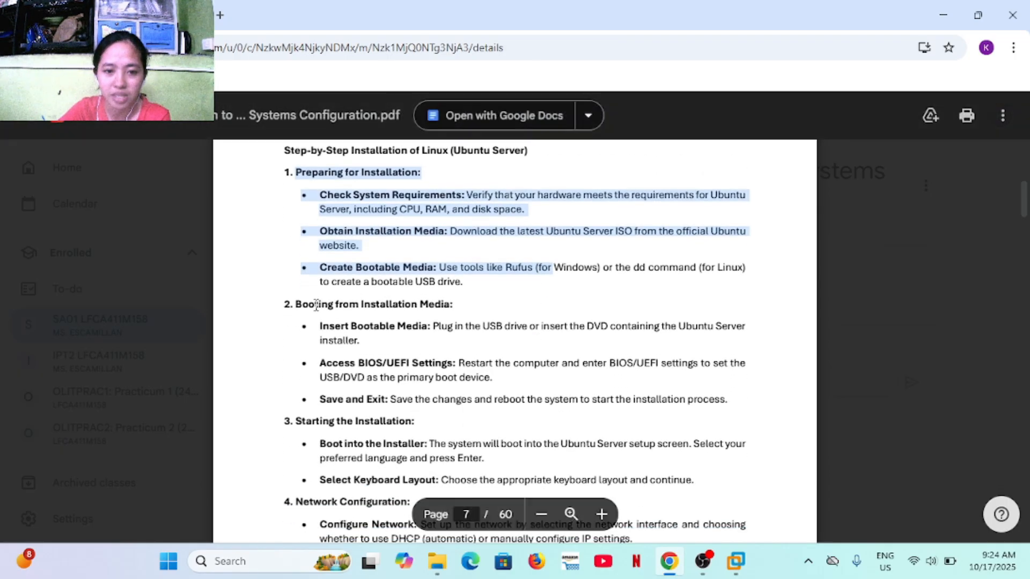
{"action": "double_click", "coordinate": [301, 304]}
{"action": "left_click_drag", "start_coordinate": [315, 325], "coordinate": [492, 377]}
{"action": "scroll", "coordinate": [483, 349], "scroll_direction": "down", "scroll_amount": 3}
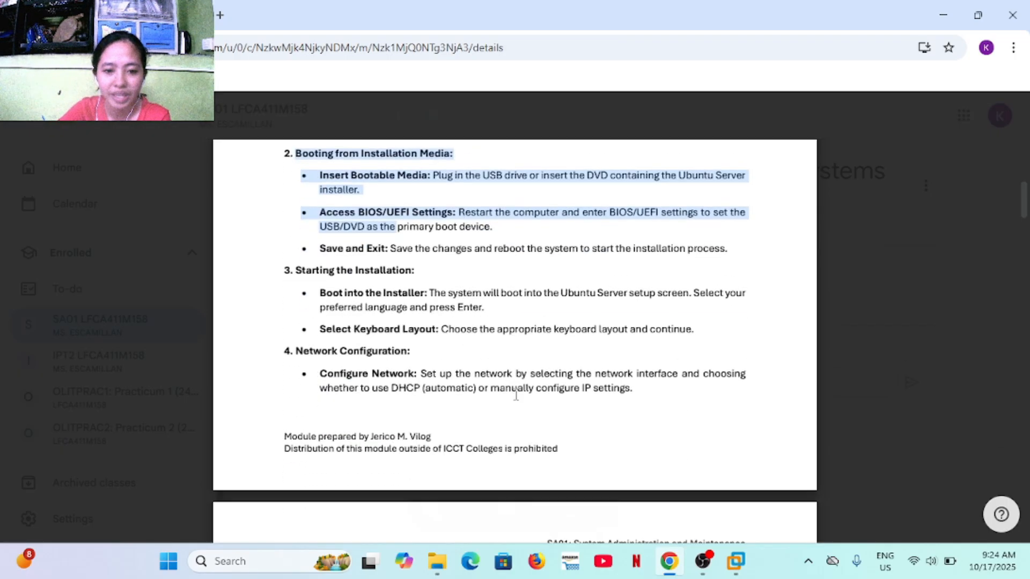
{"action": "left_click_drag", "start_coordinate": [320, 293], "coordinate": [429, 294]}
{"action": "triple_click", "coordinate": [436, 301]}
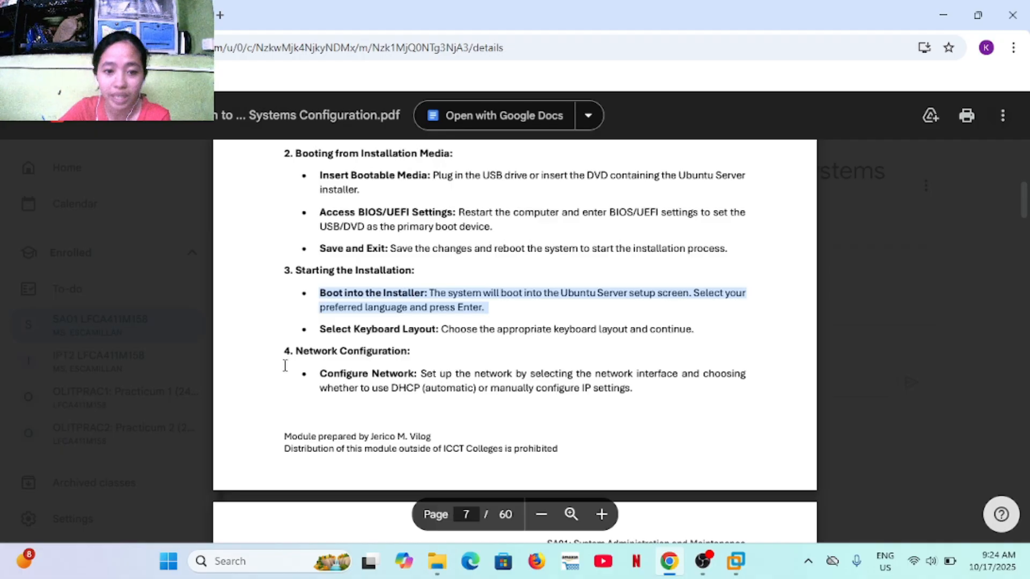
{"action": "left_click_drag", "start_coordinate": [301, 348], "coordinate": [600, 376]}
{"action": "scroll", "coordinate": [599, 375], "scroll_direction": "down", "scroll_amount": 7}
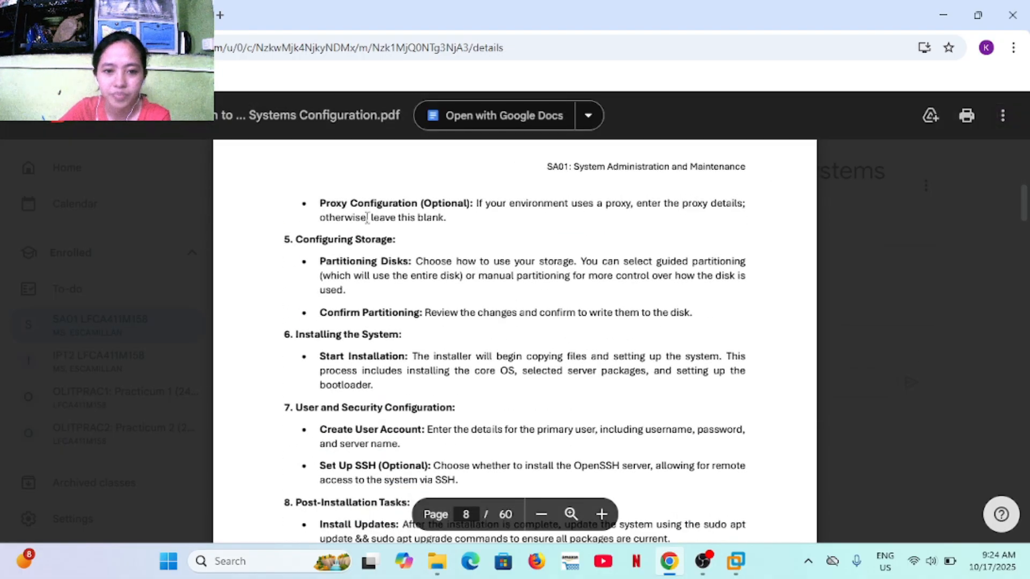
- Scroll to page 8, highlighting 'User and Security Configuration' and 'Create User Account'
{"action": "left_click_drag", "start_coordinate": [296, 240], "coordinate": [476, 312]}
{"action": "scroll", "coordinate": [502, 323], "scroll_direction": "down", "scroll_amount": 2}
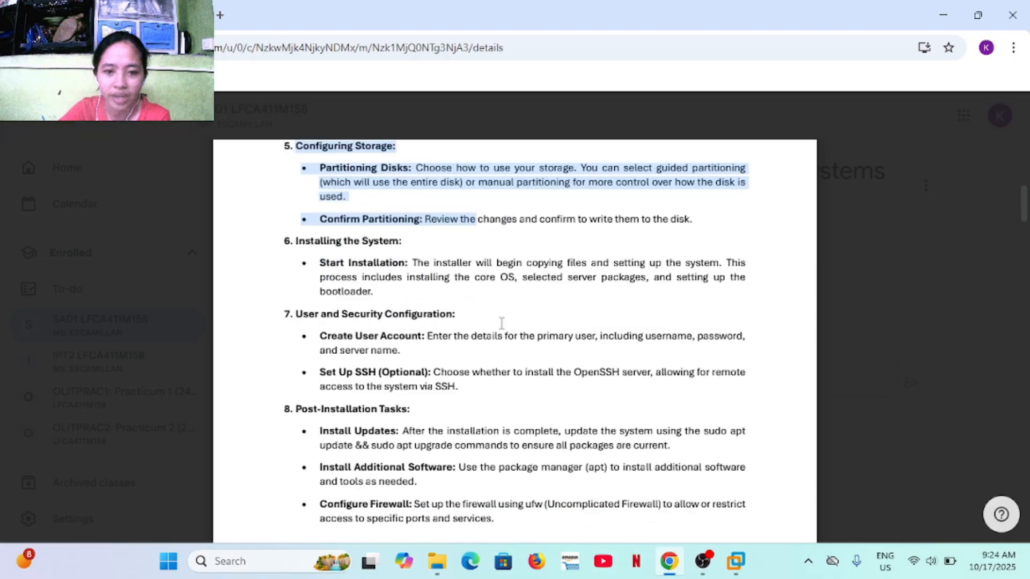
{"action": "scroll", "coordinate": [502, 323], "scroll_direction": "down", "scroll_amount": 1}
{"action": "left_click_drag", "start_coordinate": [295, 184], "coordinate": [413, 228]}
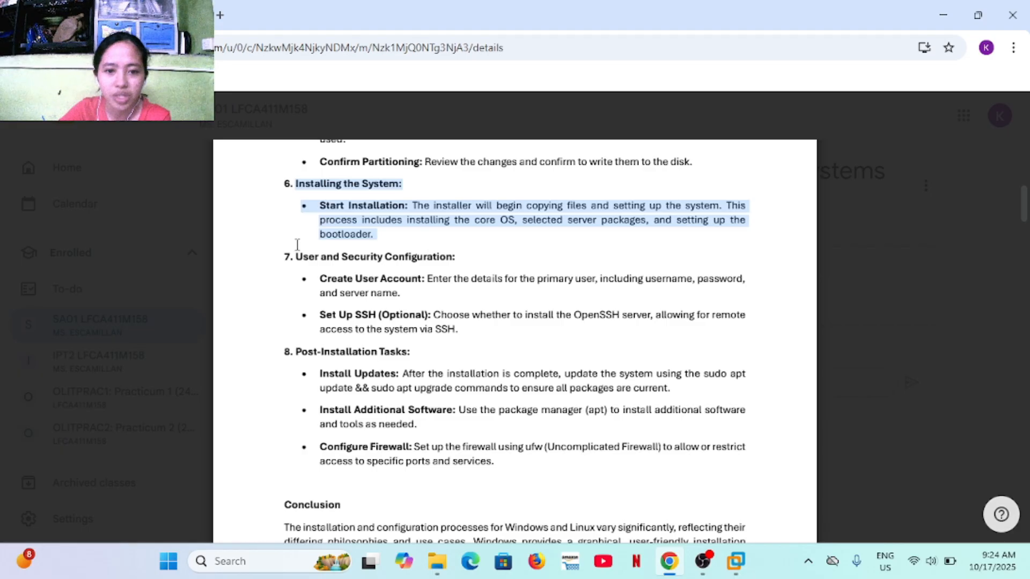
{"action": "left_click_drag", "start_coordinate": [297, 263], "coordinate": [476, 328]}
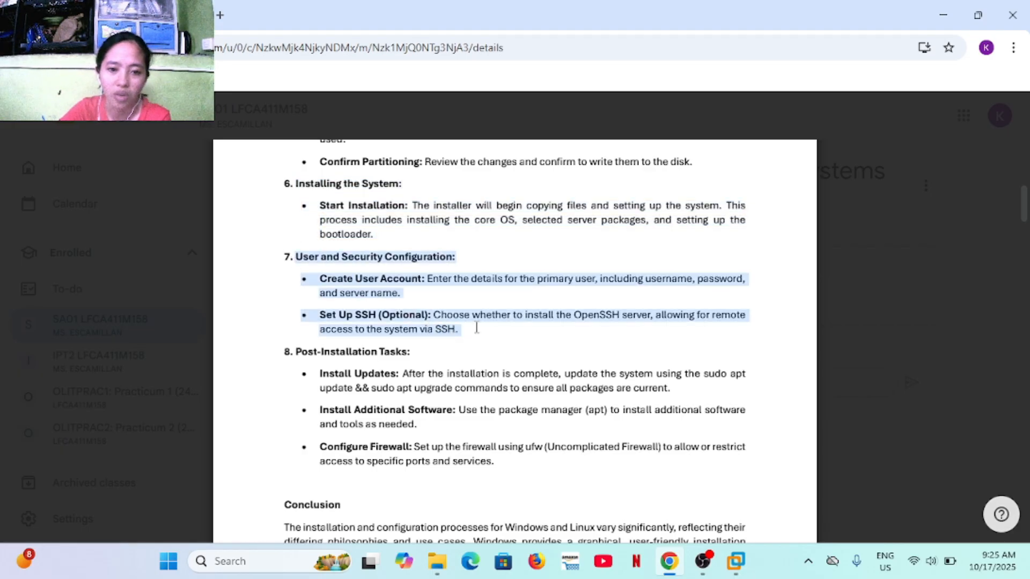
{"action": "left_click", "coordinate": [405, 274]}
{"action": "left_click_drag", "start_coordinate": [320, 281], "coordinate": [431, 315]}
{"action": "left_click", "coordinate": [414, 295]}
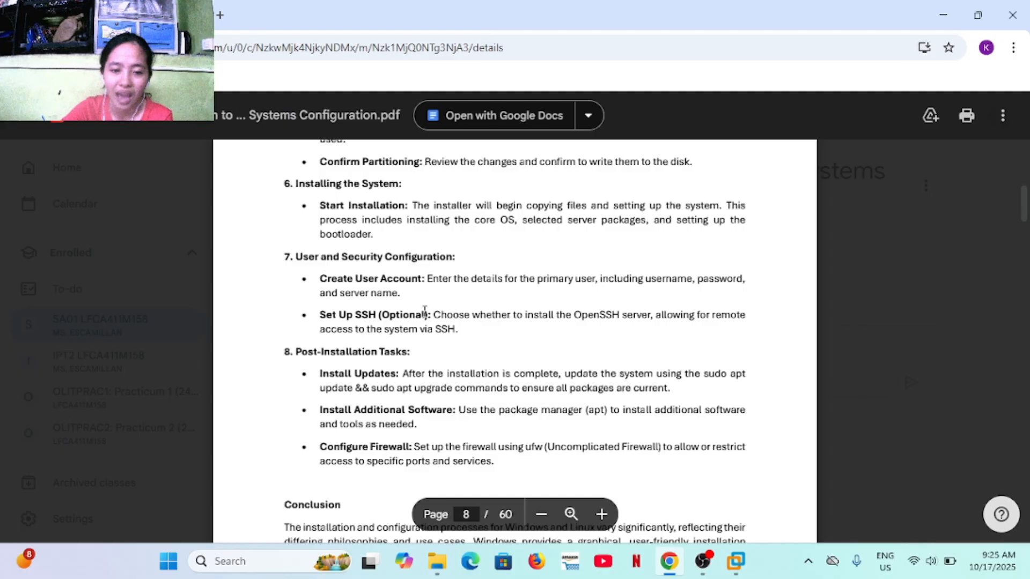
{"action": "scroll", "coordinate": [531, 348], "scroll_direction": "down", "scroll_amount": 1}
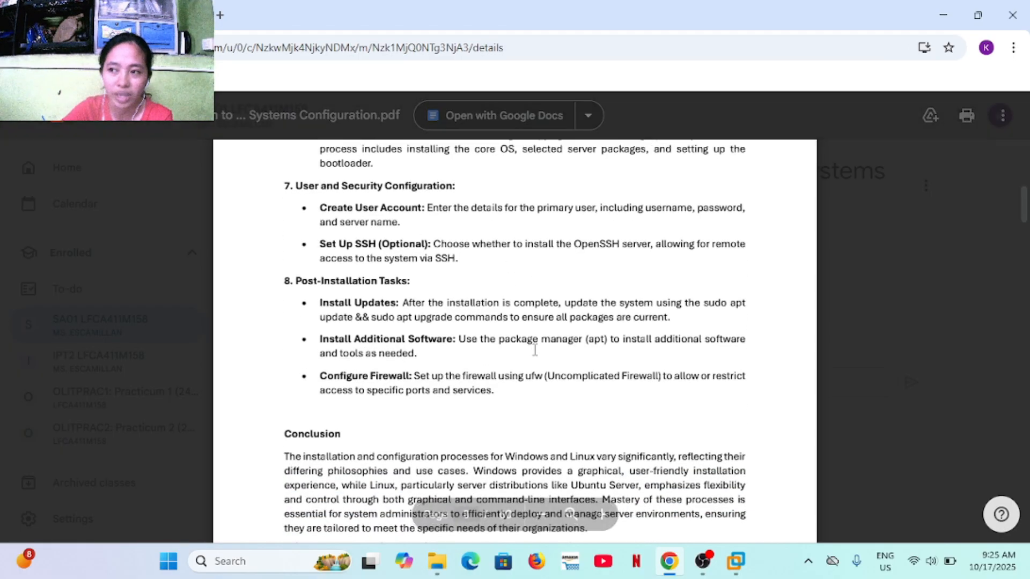
{"action": "scroll", "coordinate": [535, 345], "scroll_direction": "up", "scroll_amount": 1}
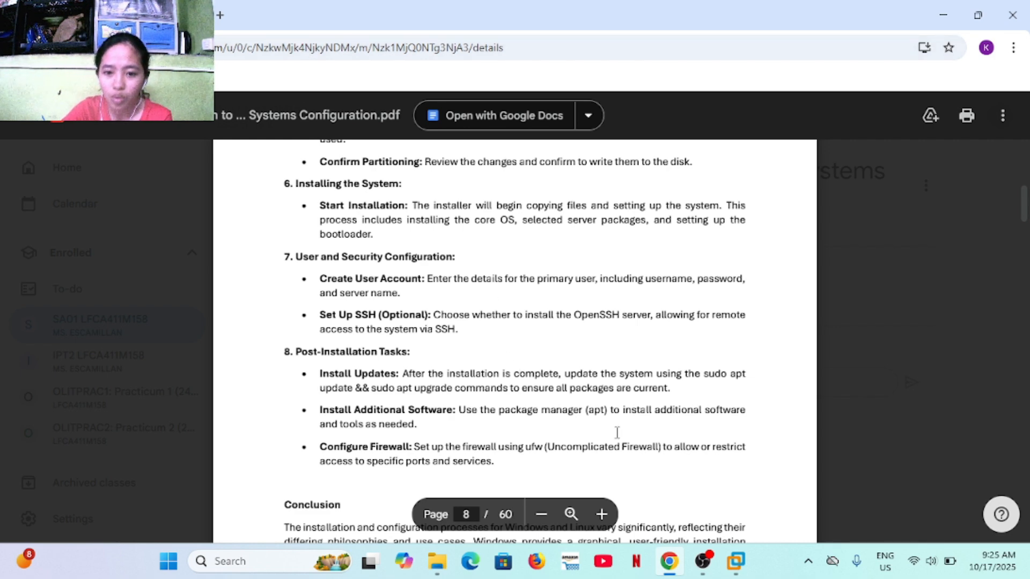
- Put OBS away and show the Ubuntu 64-bit VM window in full screen
{"action": "left_click", "coordinate": [704, 575]}
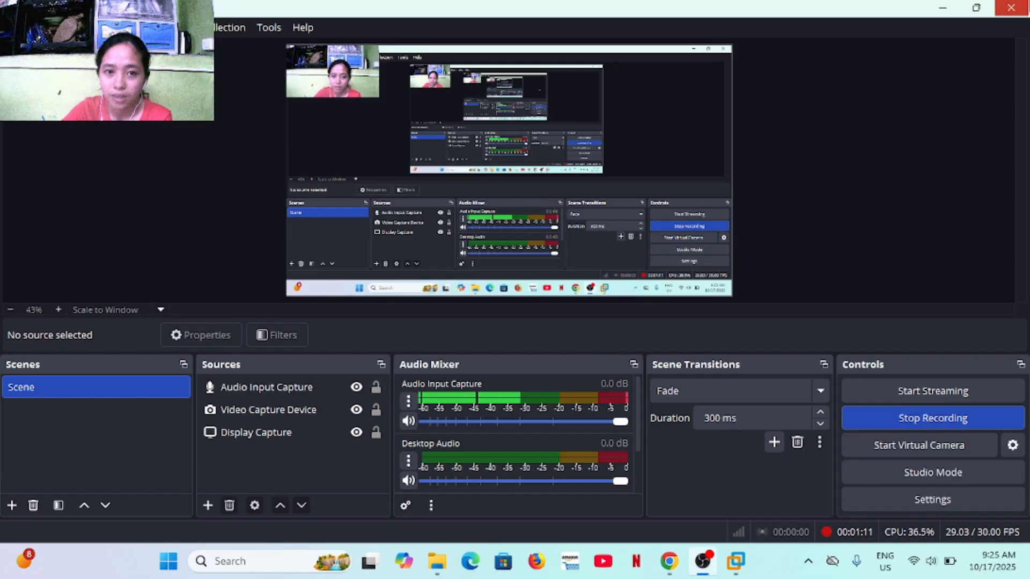
{"action": "left_click", "coordinate": [942, 8]}
{"action": "mouse_move", "coordinate": [735, 561]}
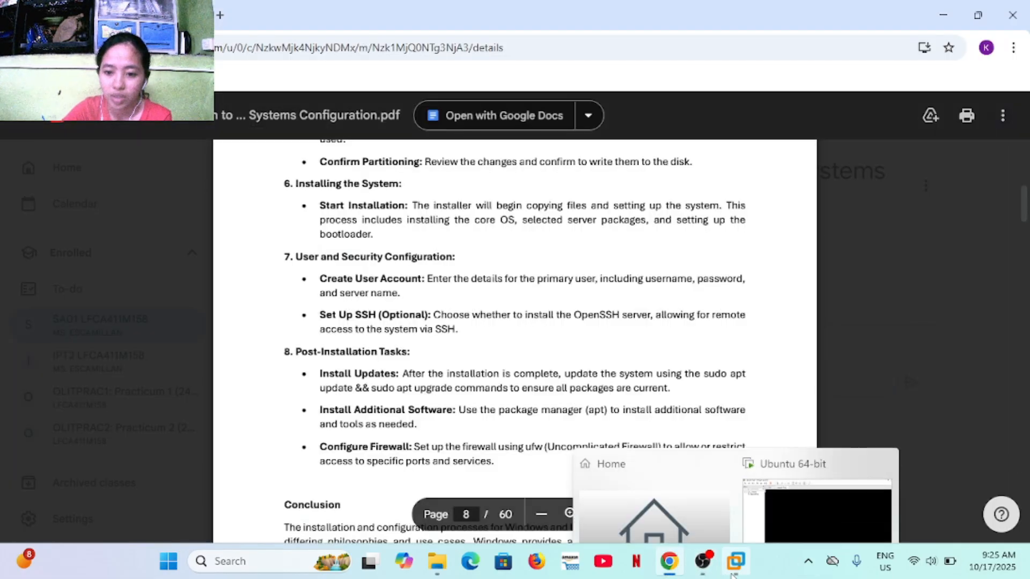
{"action": "left_click", "coordinate": [818, 496]}
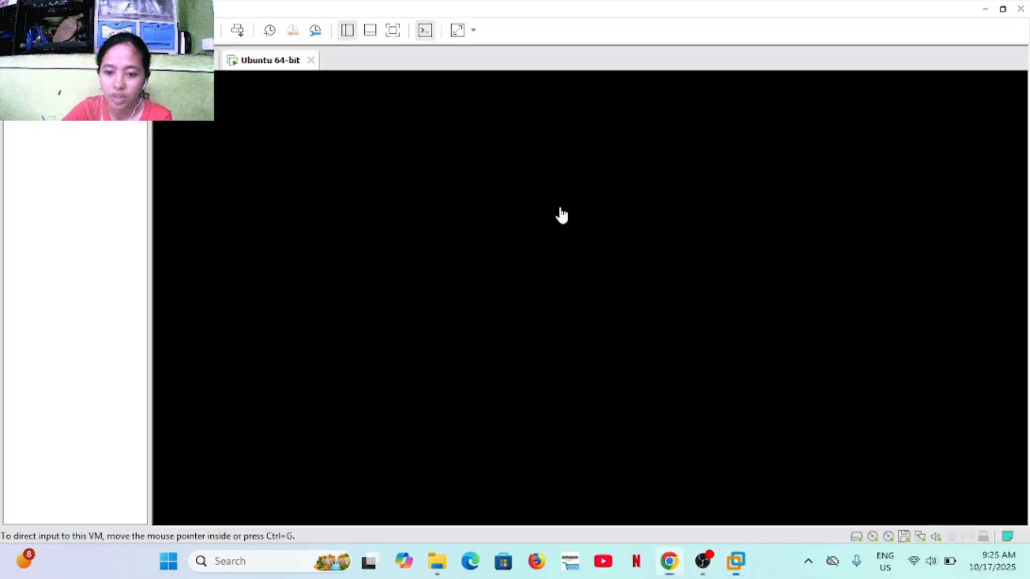
{"action": "left_click", "coordinate": [393, 31]}
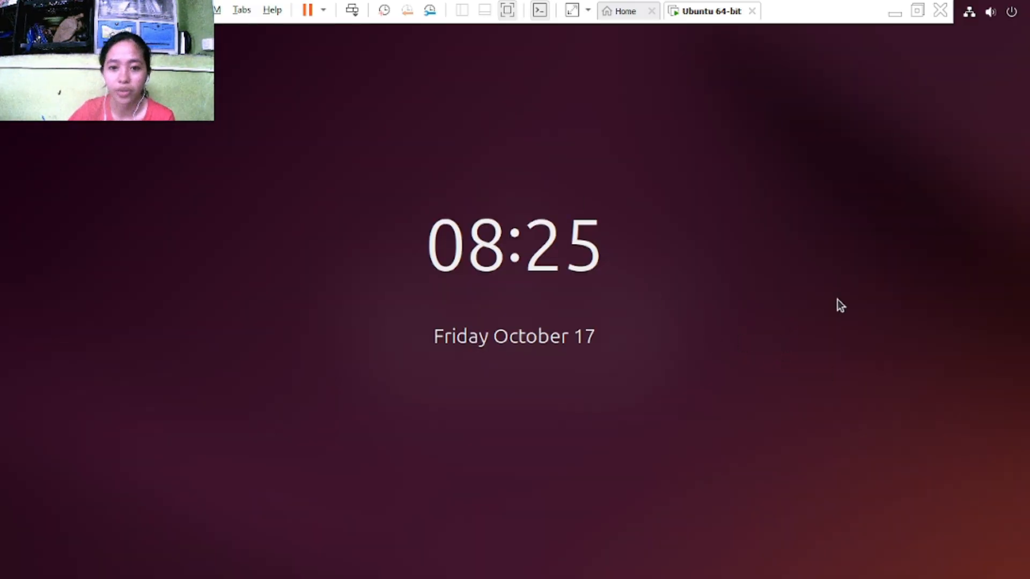
- Unlock the Ubuntu lock screen by entering the account password
{"action": "left_click", "coordinate": [838, 299]}
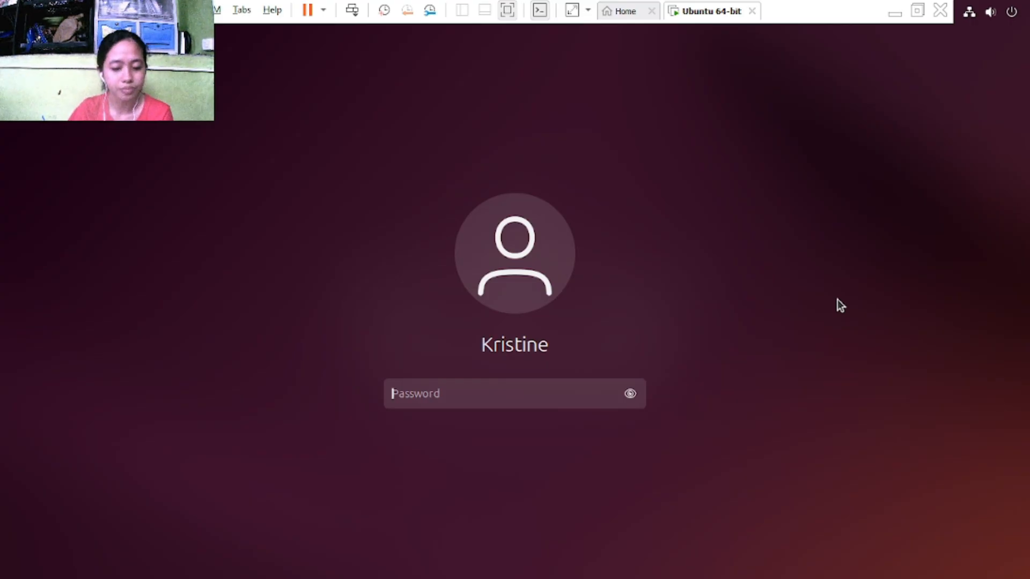
{"action": "type", "text": "•••••"}
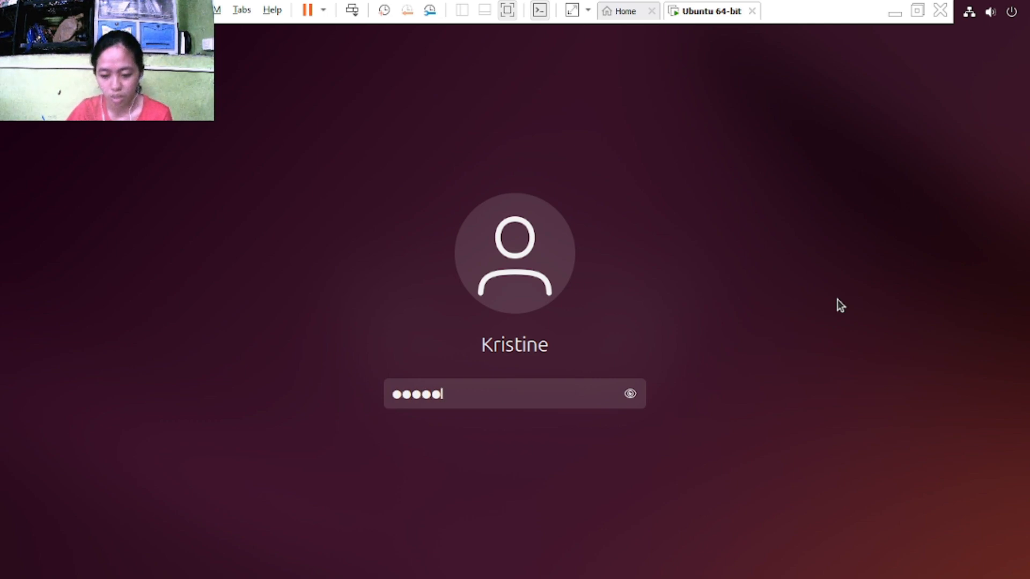
{"action": "type", "text": "••"}
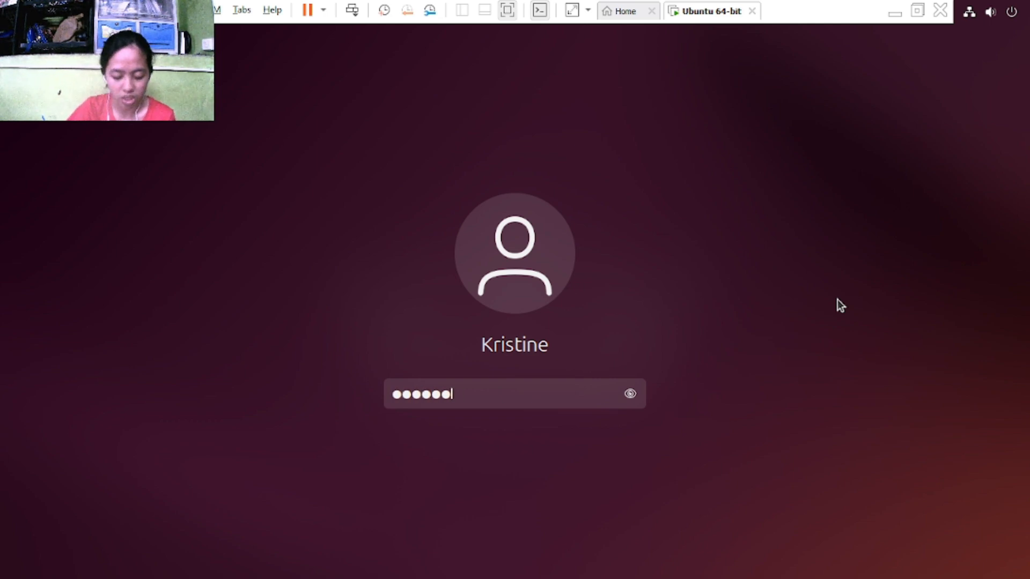
{"action": "type", "text": "•"}
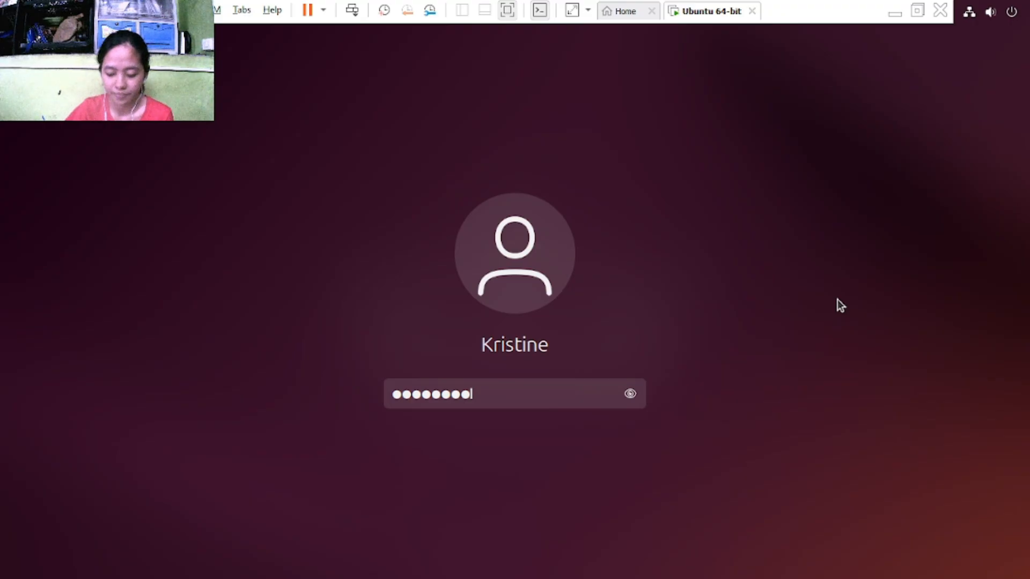
{"action": "key", "text": "Return"}
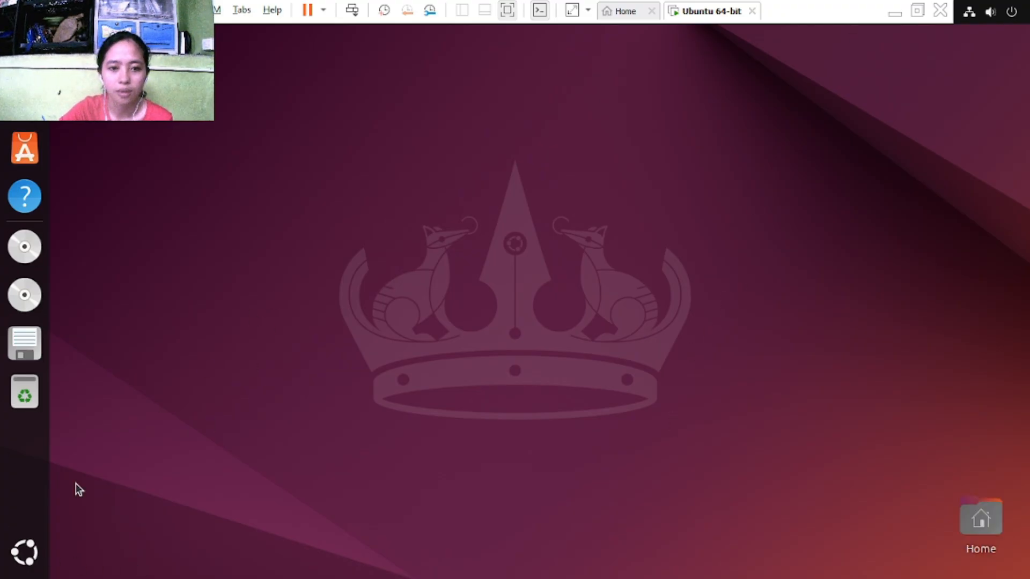
- Launch Terminal from Show Apps and start typing 'sudo' at the prompt
{"action": "left_click", "coordinate": [36, 559]}
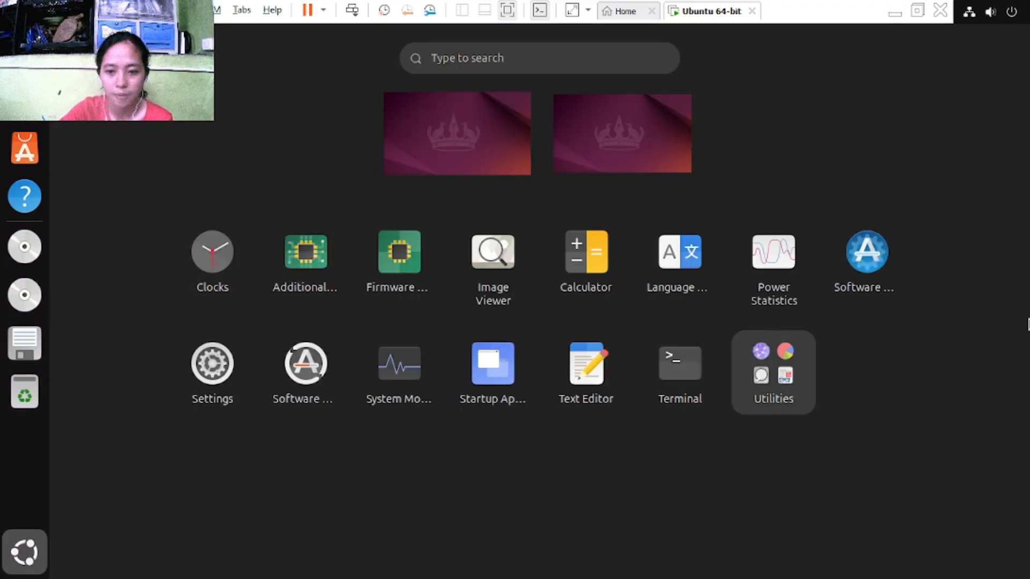
{"action": "left_click", "coordinate": [697, 347]}
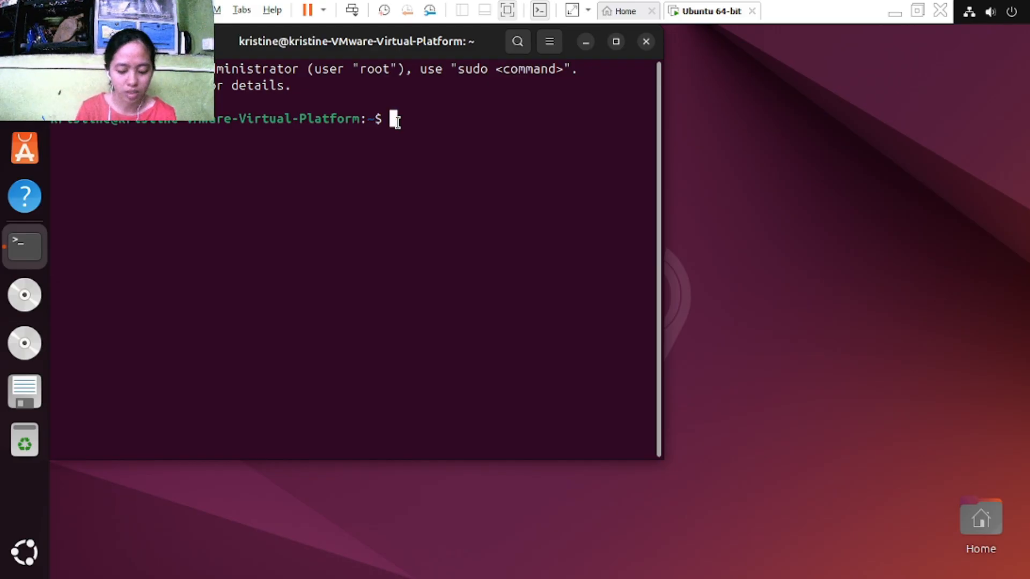
{"action": "type", "text": "su"}
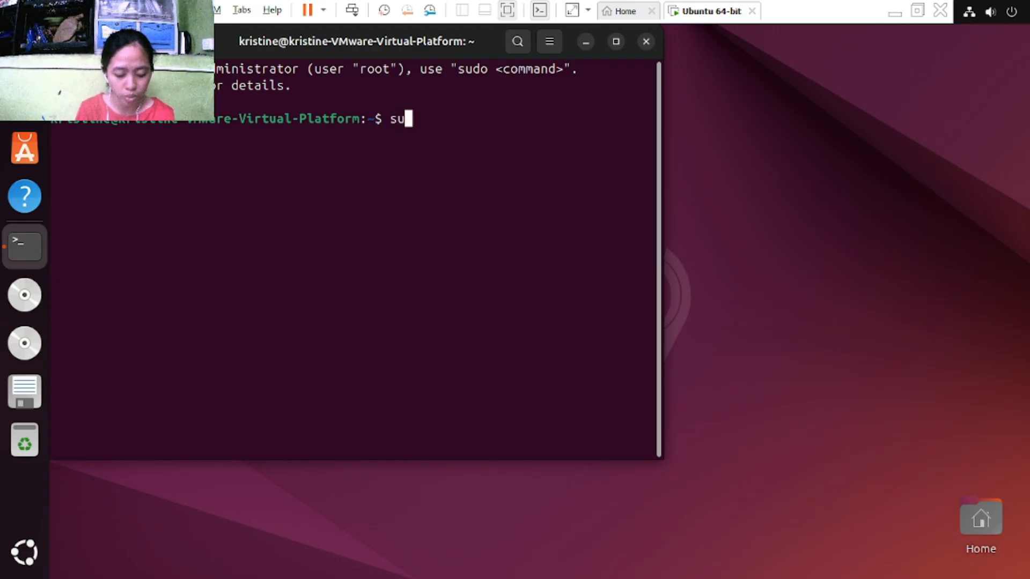
{"action": "type", "text": "do"}
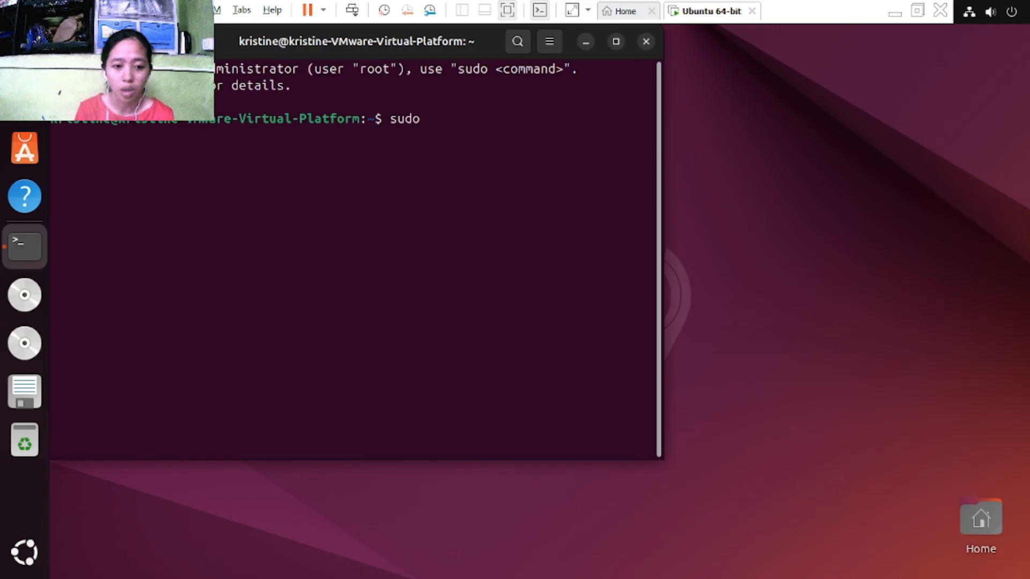
- Run 'sudo adduser tin' and submit the admin password to create user tin
{"action": "type", "text": "add"}
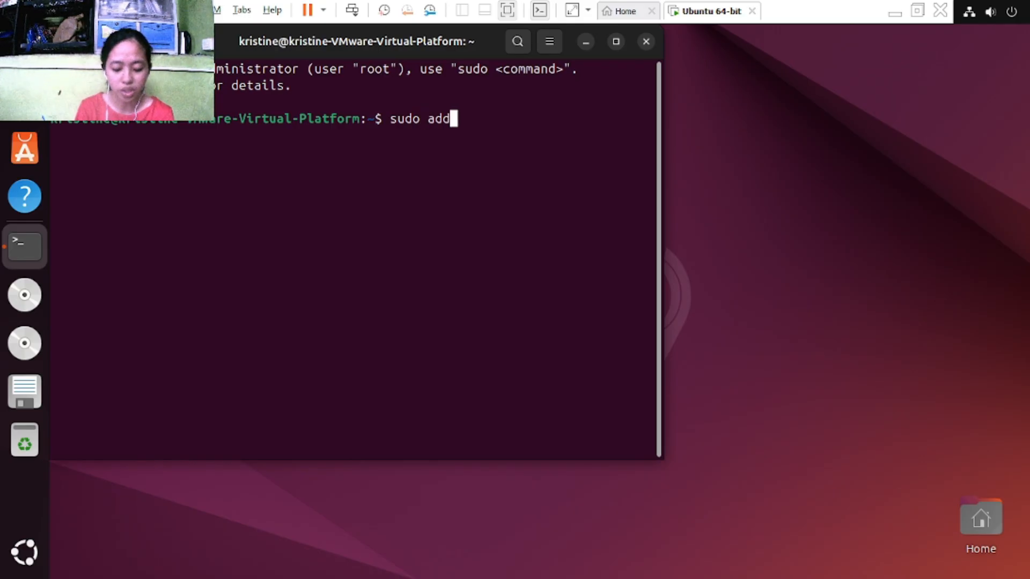
{"action": "type", "text": "user "}
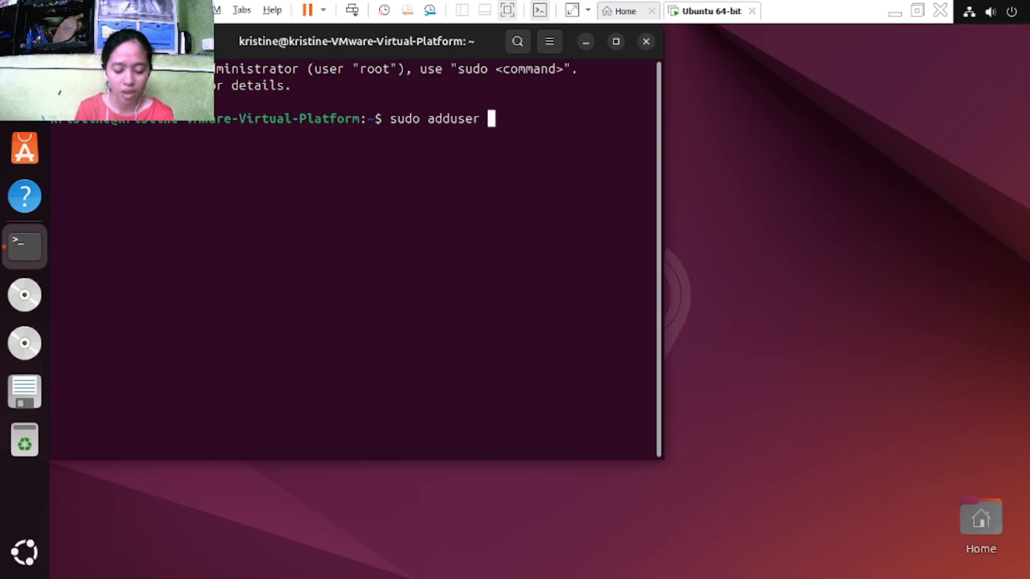
{"action": "type", "text": "tin"}
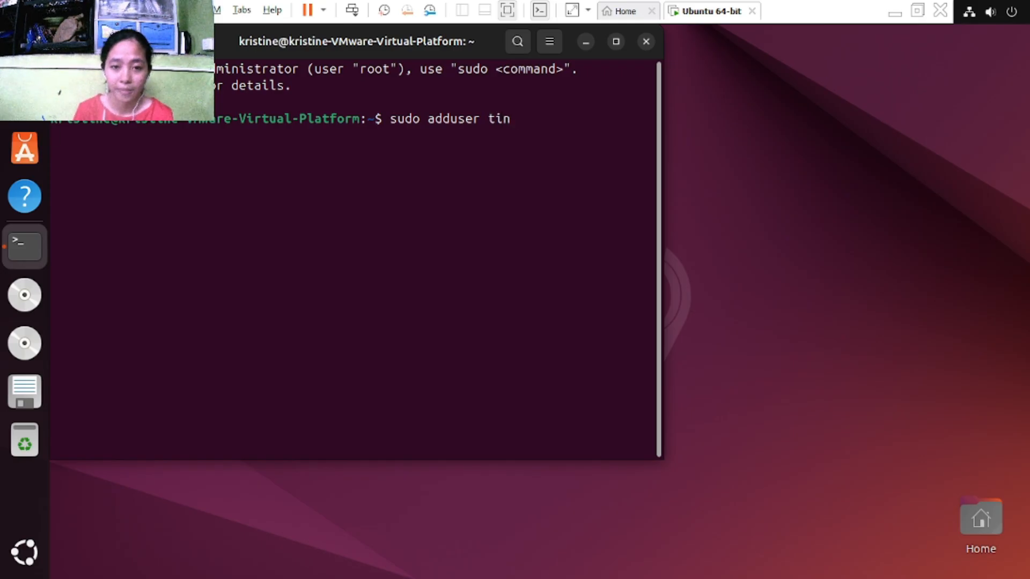
{"action": "key", "text": "Return"}
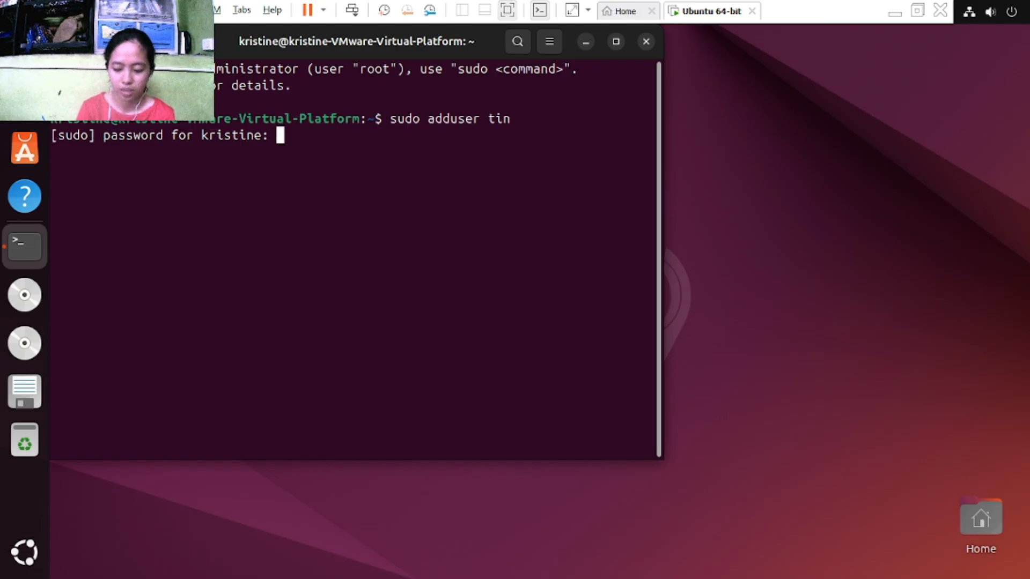
{"action": "key", "text": "Return"}
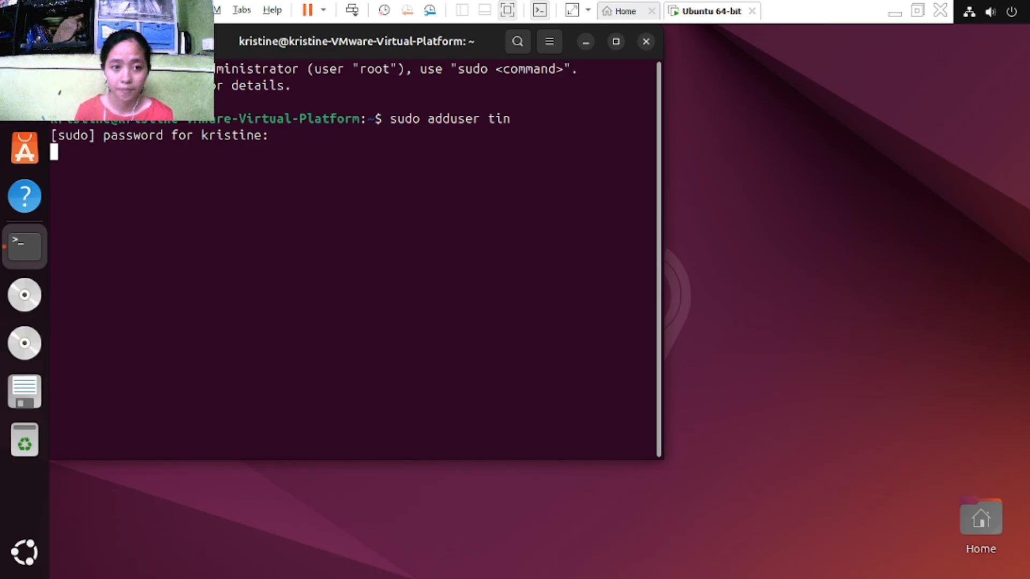
{"action": "key", "text": "Return"}
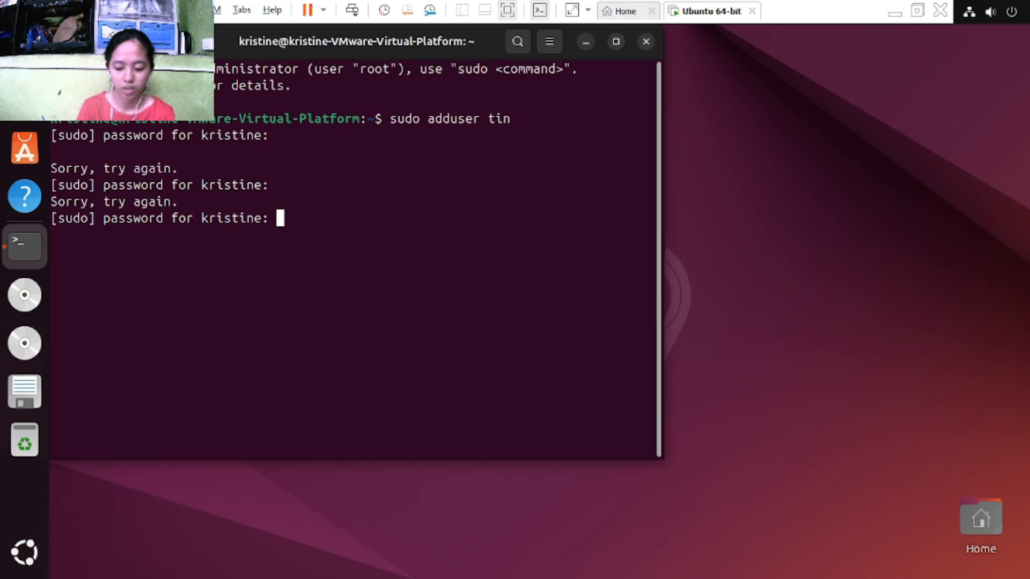
{"action": "key", "text": "Return"}
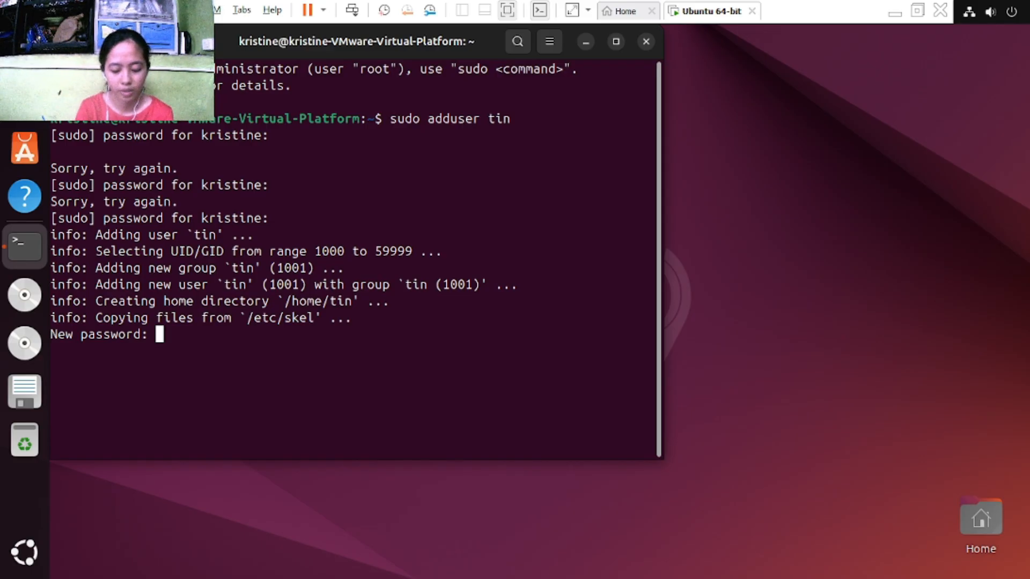
- Enter and confirm tin's password, leave Full Name, Room Number, phones and Other blank, then accept
{"action": "key", "text": "Return"}
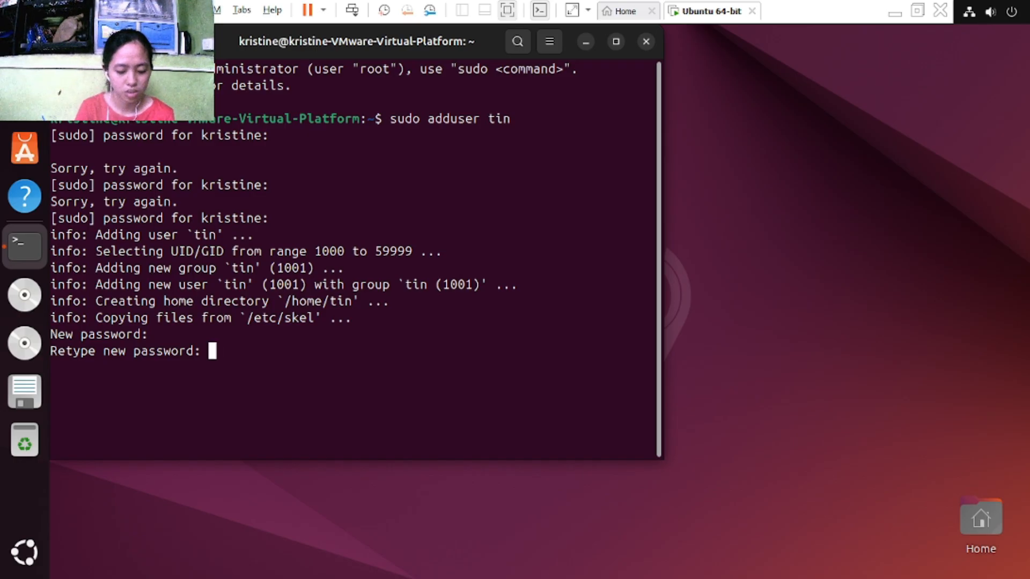
{"action": "key", "text": "Return"}
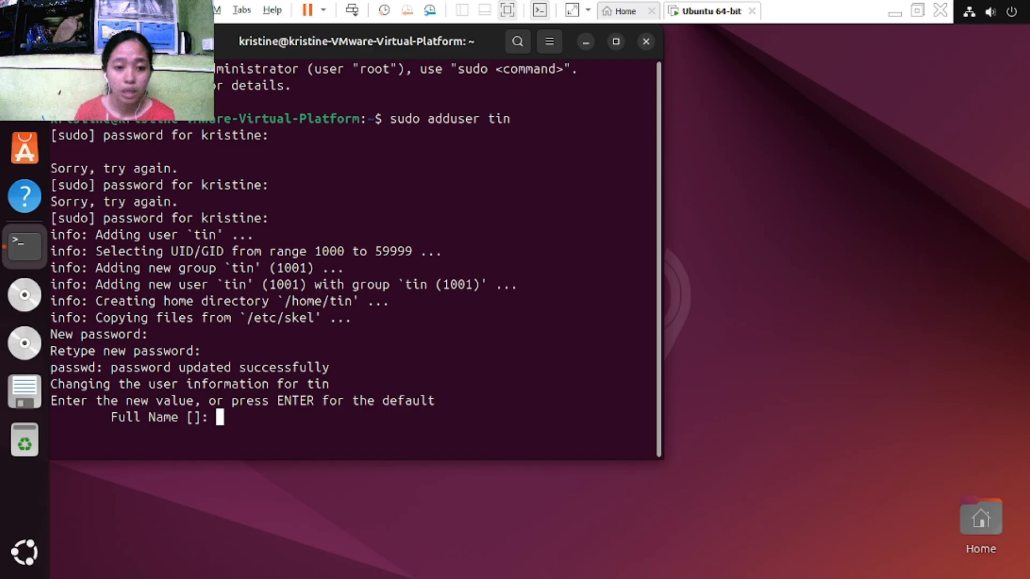
{"action": "key", "text": "Return"}
{"action": "key", "text": "Return"}
{"action": "key", "text": "Return"}
{"action": "key", "text": "Return"}
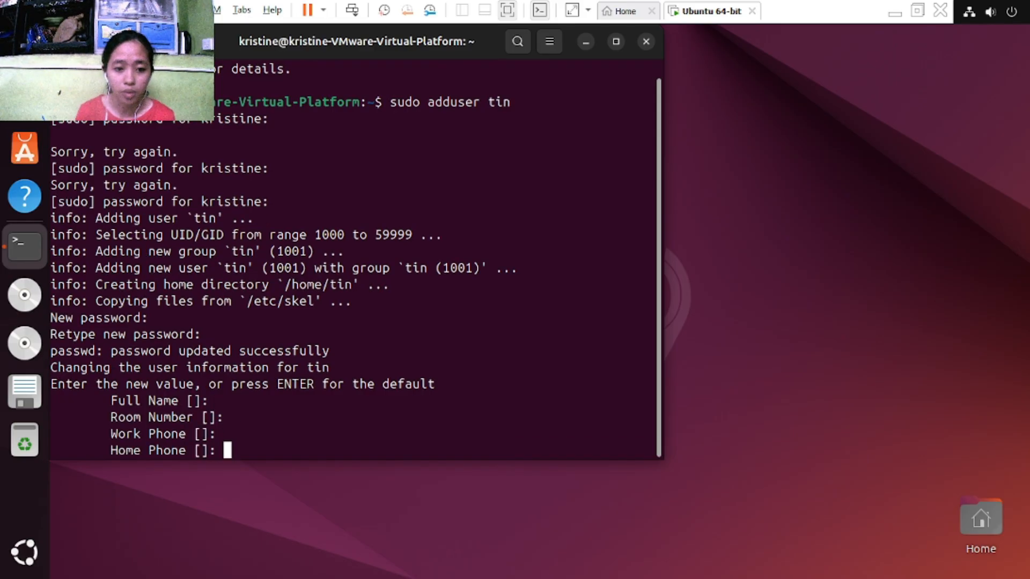
{"action": "key", "text": "Return"}
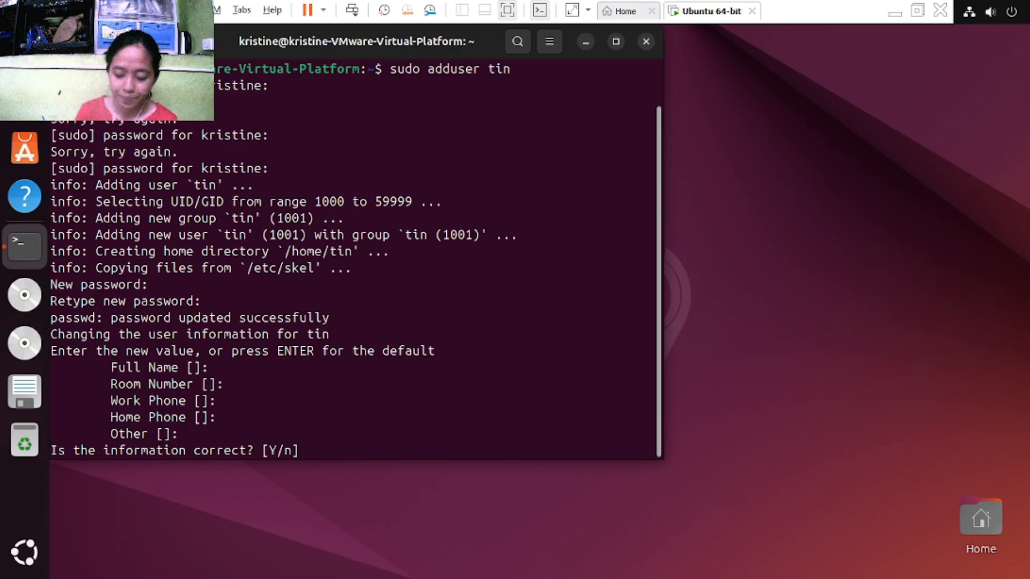
{"action": "key", "text": "Return"}
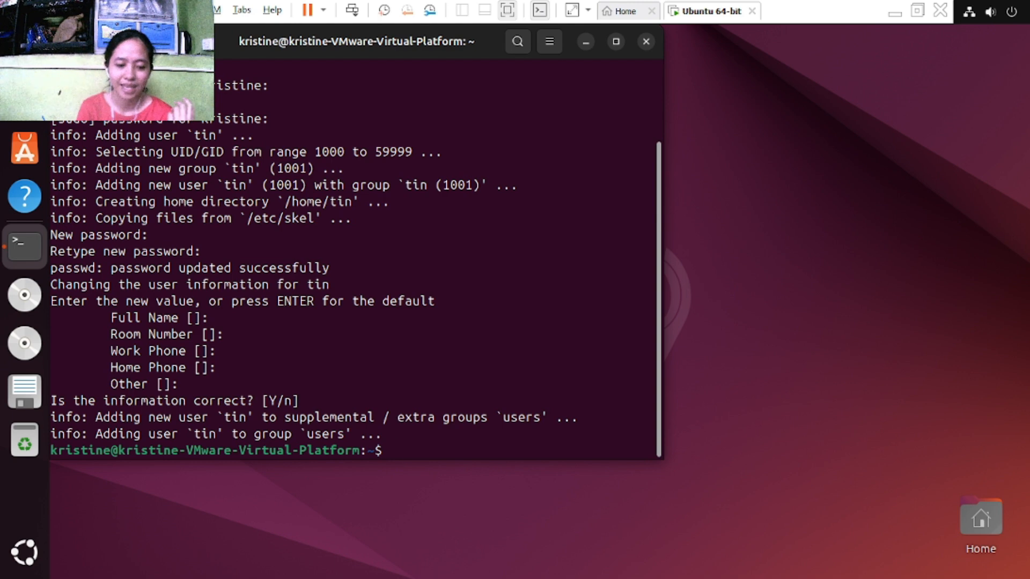
- Run 'sudo usermod -aG sudo tin' to grant tin sudo group membership
{"action": "type", "text": "su"}
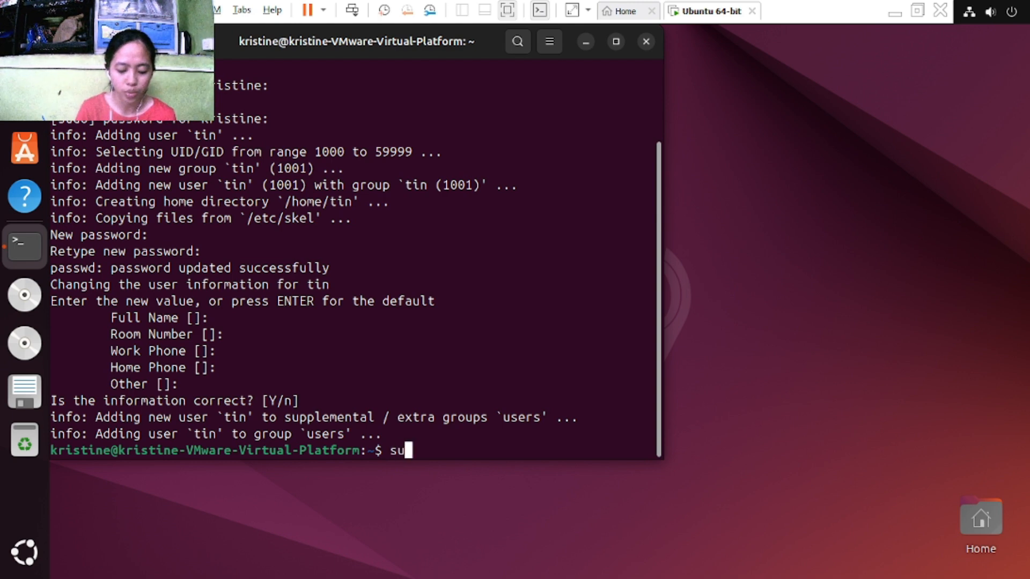
{"action": "type", "text": "do"}
{"action": "key", "text": "BackSpace"}
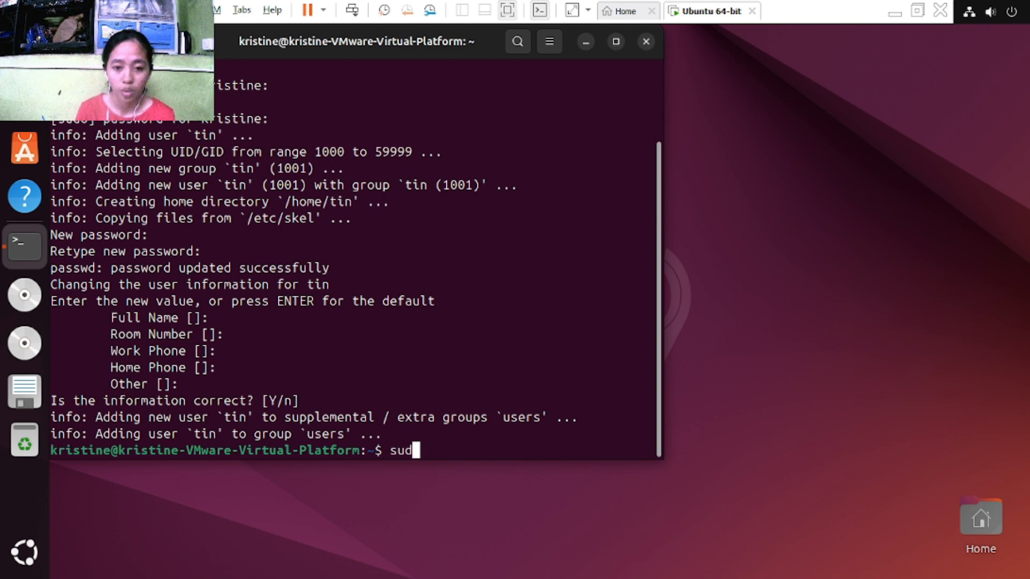
{"action": "type", "text": "o "}
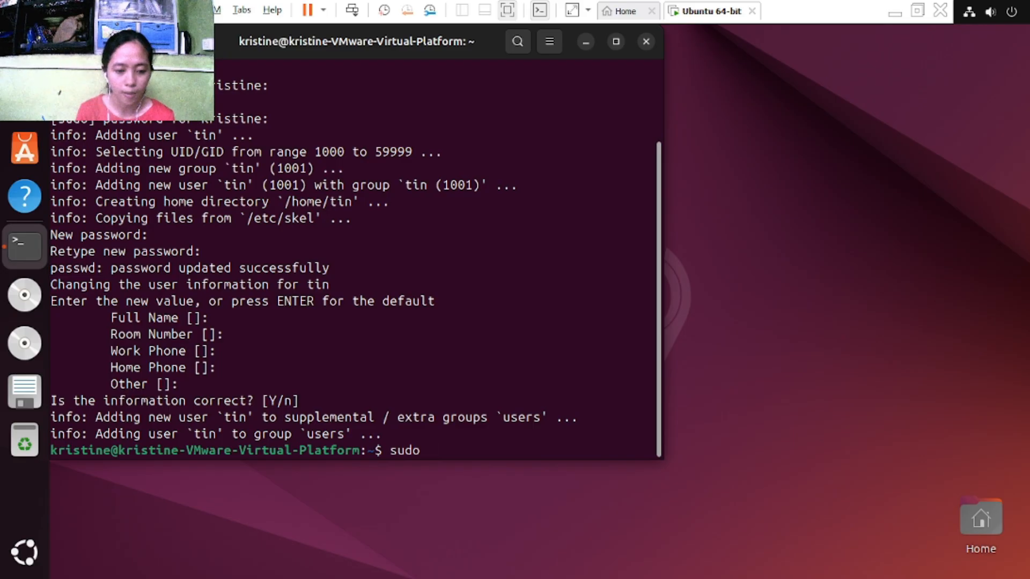
{"action": "type", "text": "user"}
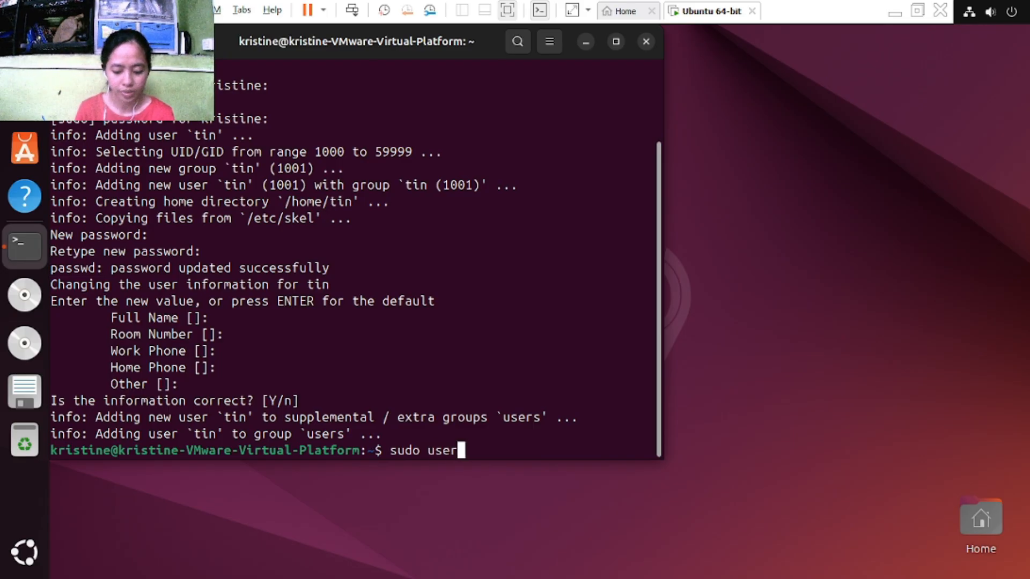
{"action": "type", "text": "mod"}
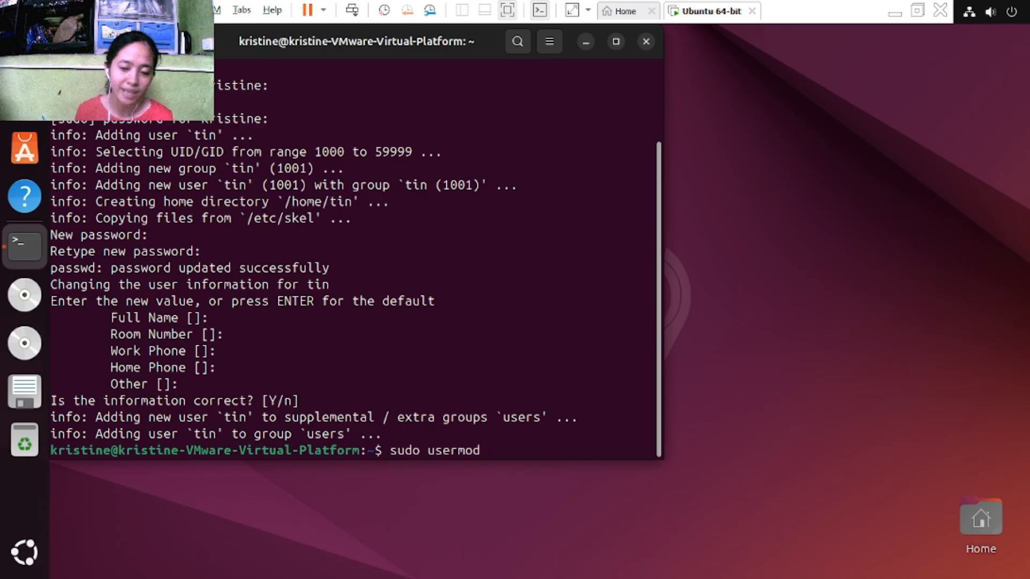
{"action": "type", "text": " -"}
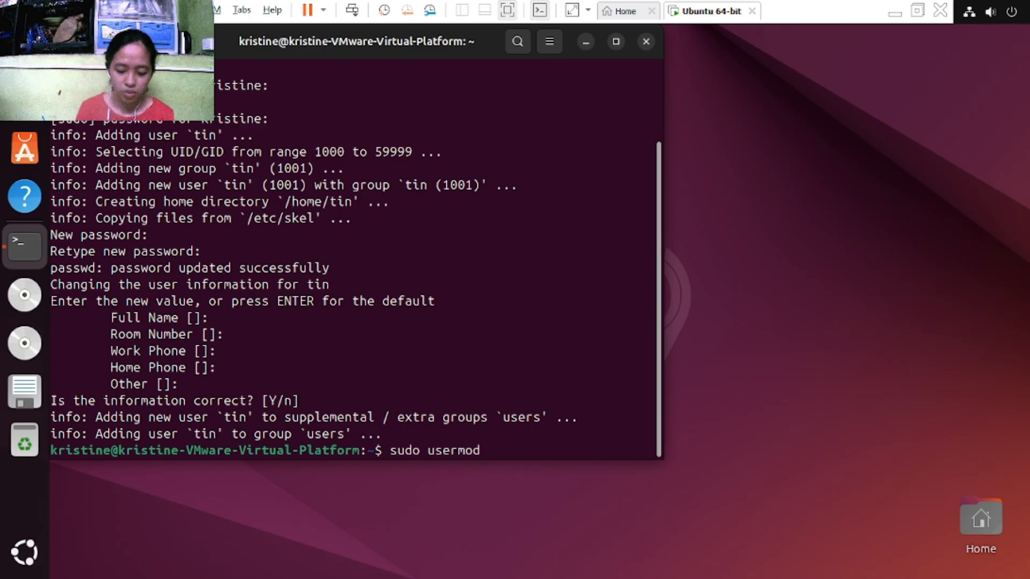
{"action": "type", "text": "aG "}
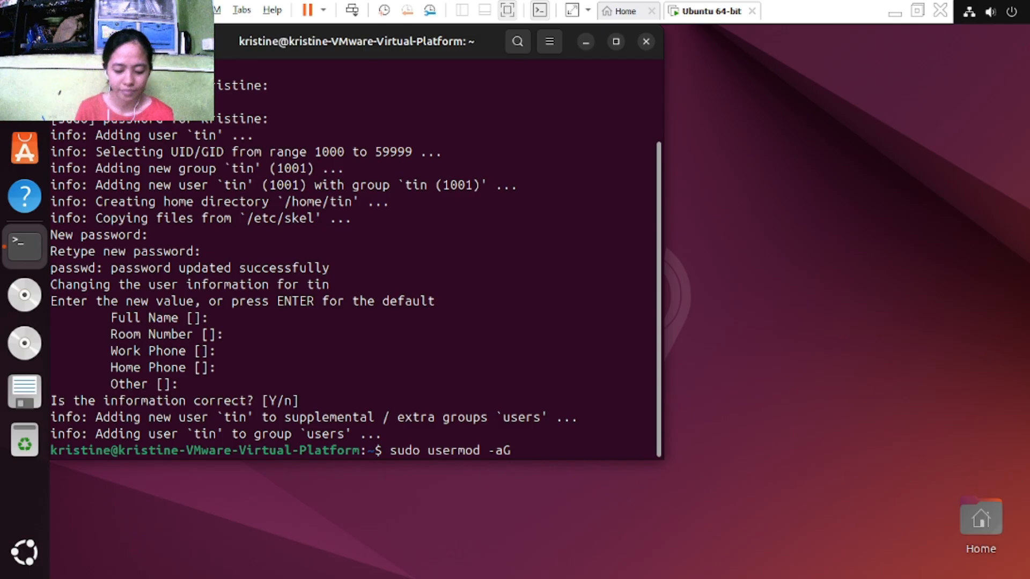
{"action": "type", "text": "sudo tin"}
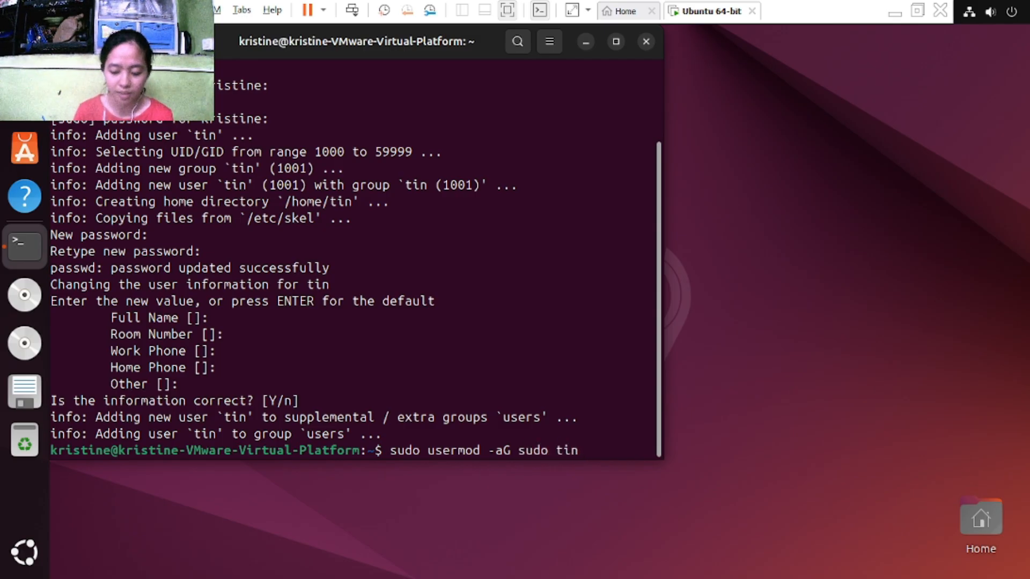
{"action": "key", "text": "Return"}
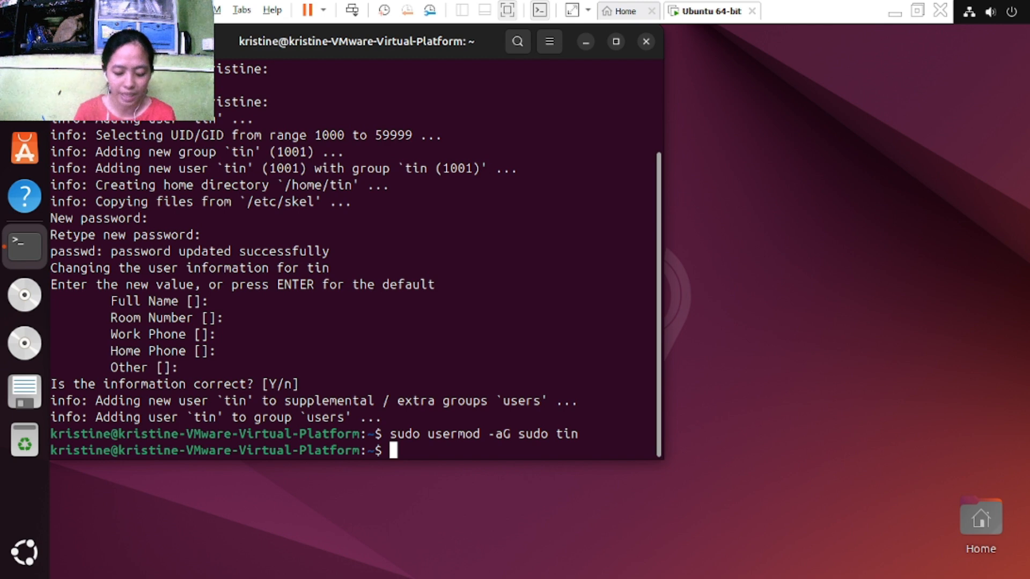
- Try 'id tin groups tin' and 'id tin group tin' to list tin's groups
{"action": "type", "text": "id ti"}
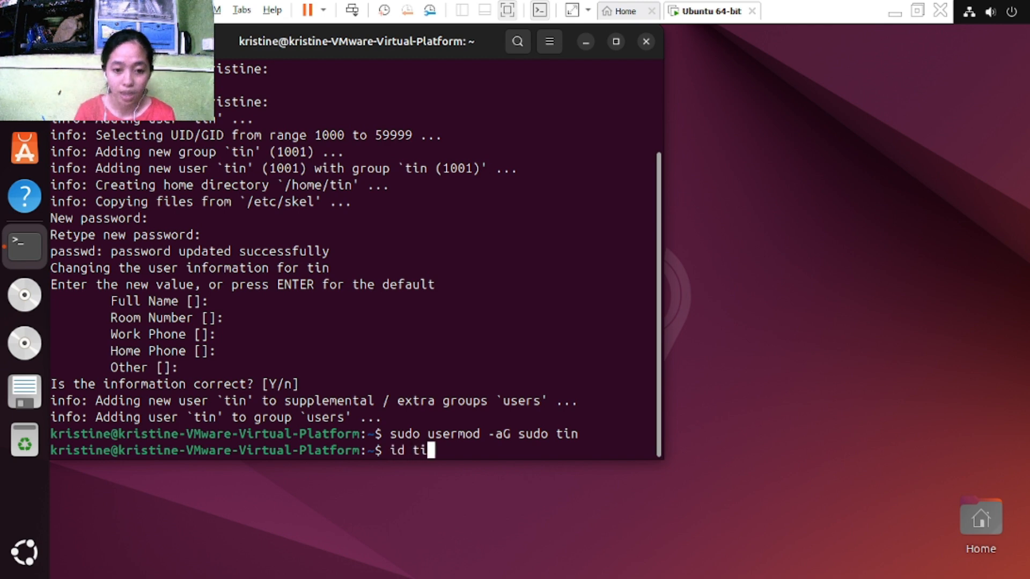
{"action": "type", "text": "n"}
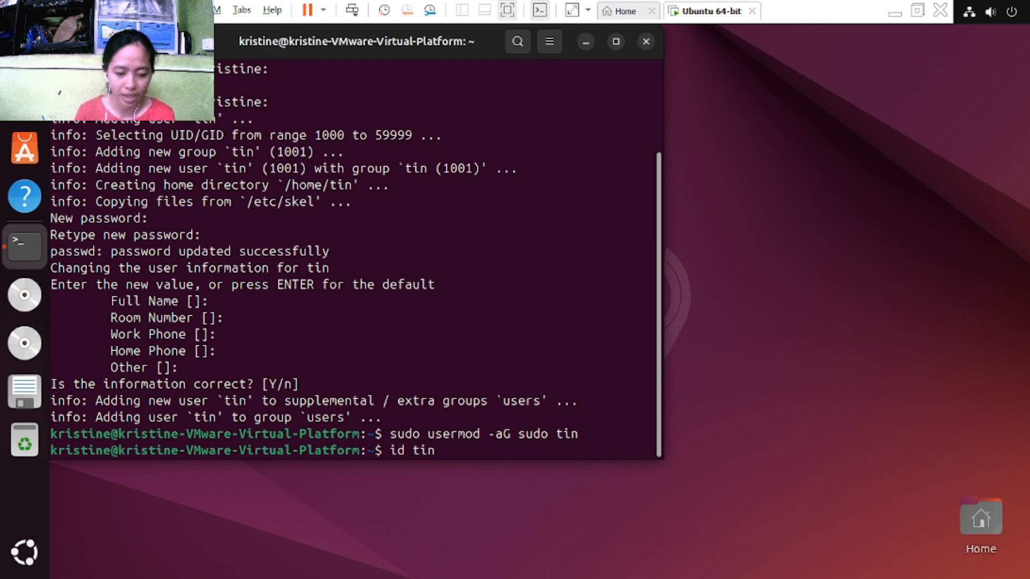
{"action": "type", "text": " group"}
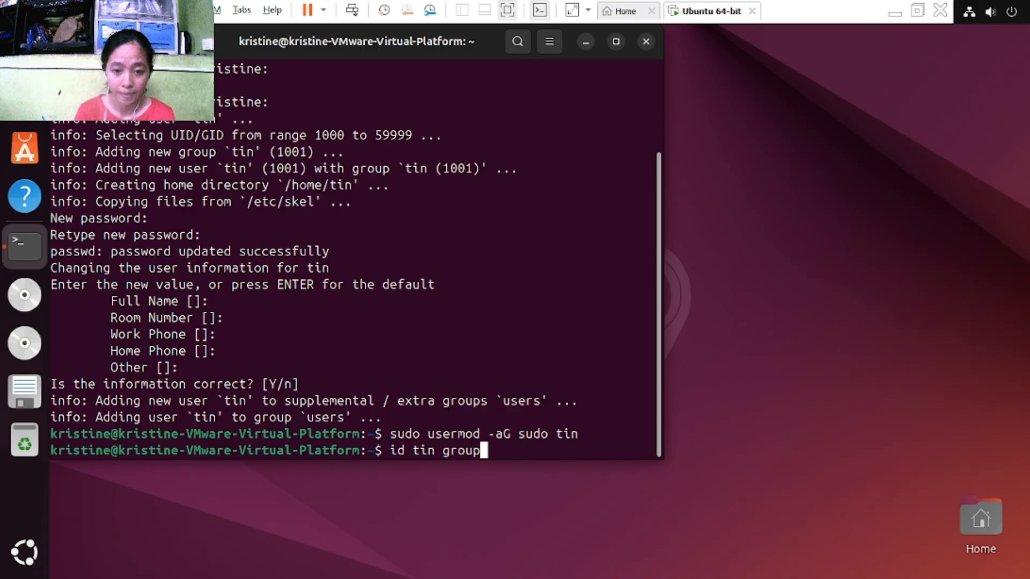
{"action": "type", "text": "s tin"}
{"action": "key", "text": "Return"}
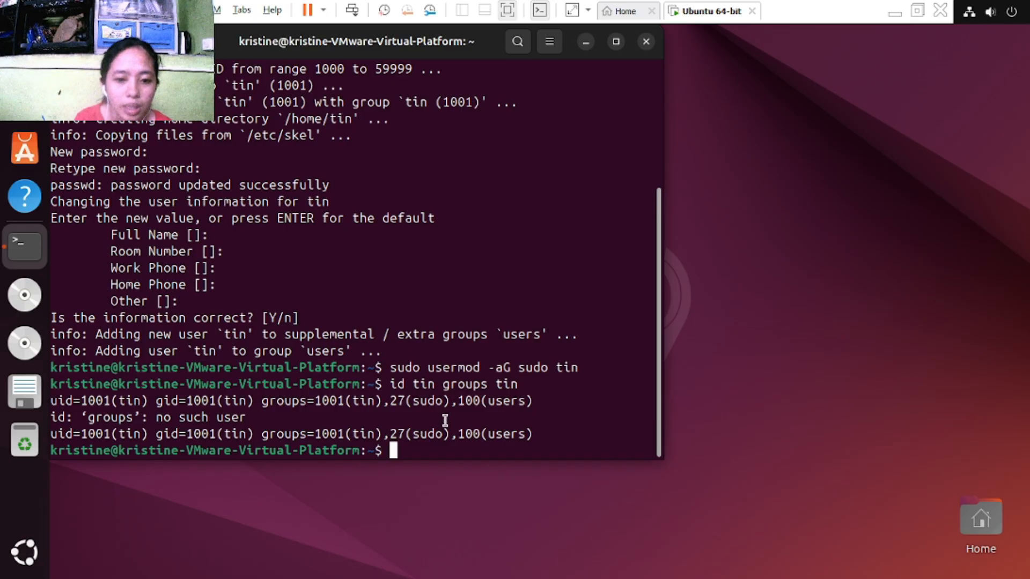
{"action": "type", "text": "id t"}
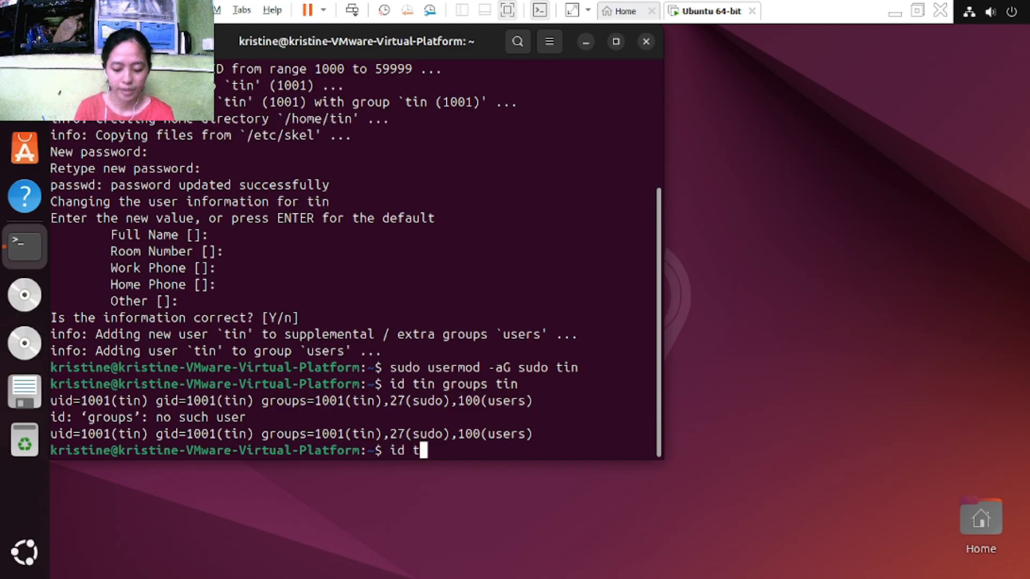
{"action": "type", "text": "in group tin"}
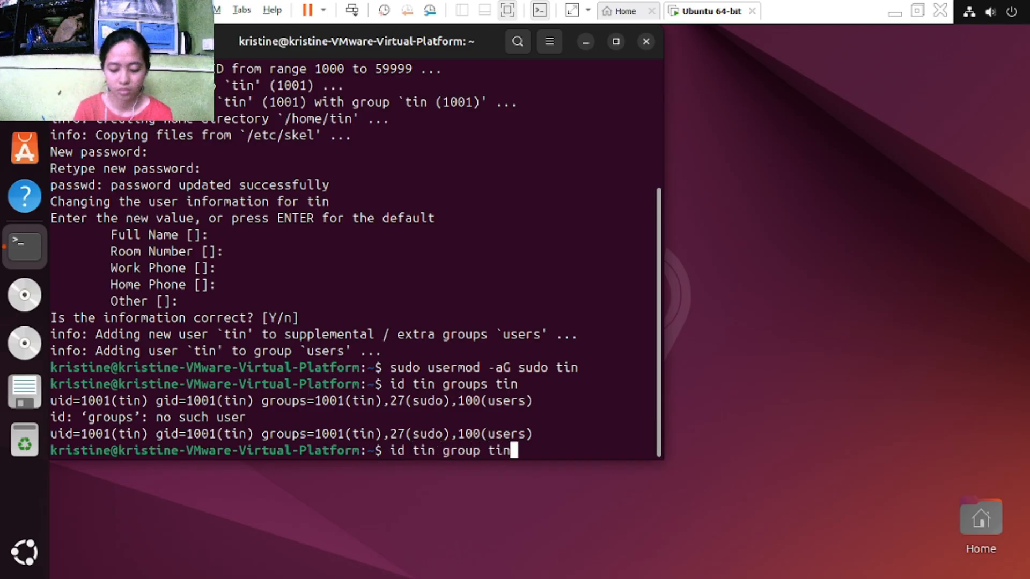
{"action": "key", "text": "Return"}
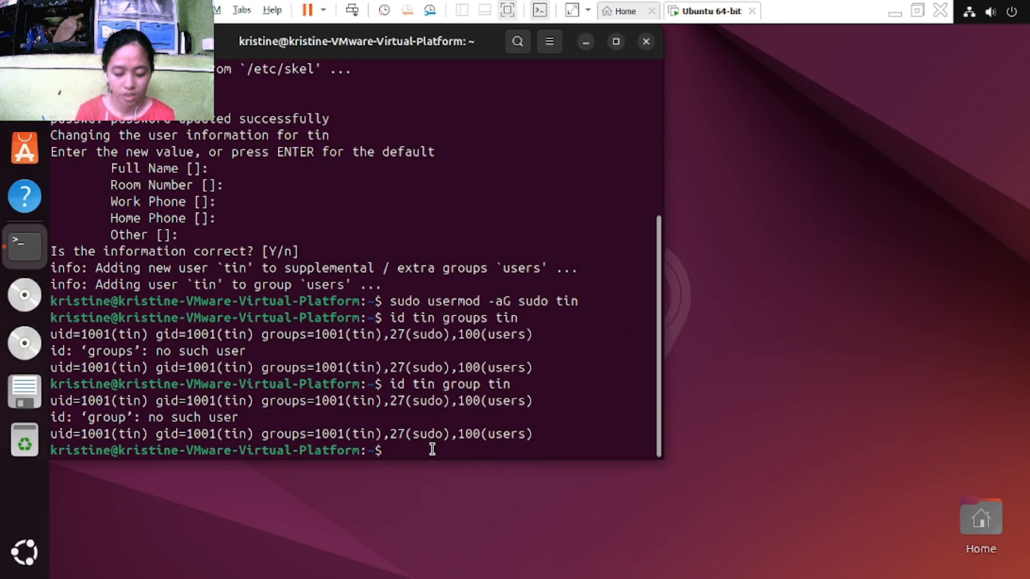
- Run 'id tin' showing uid 1001 in sudo (27) and users (100), then try 'group tin'
{"action": "type", "text": "id tin"}
{"action": "key", "text": "Return"}
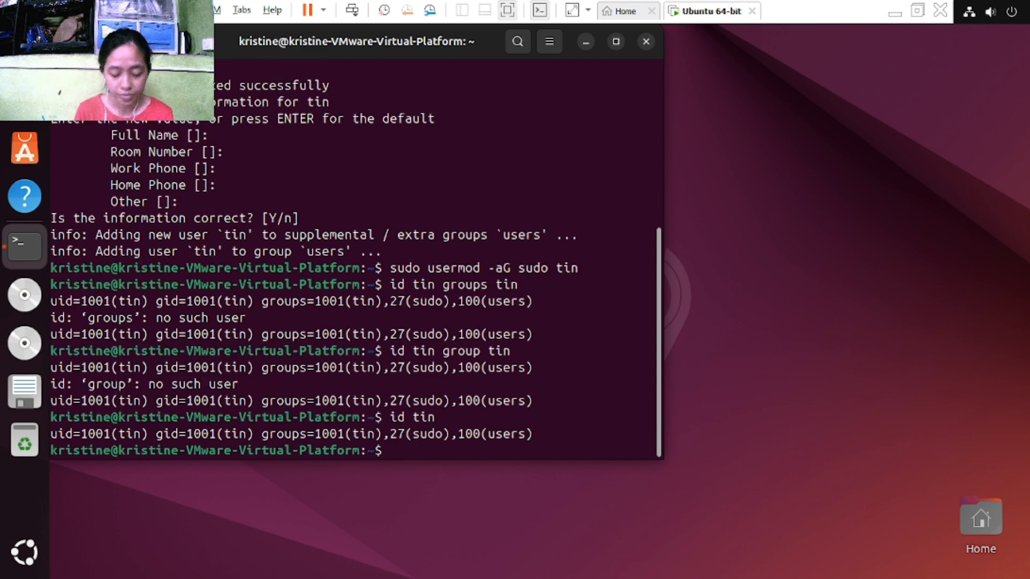
{"action": "type", "text": "group "}
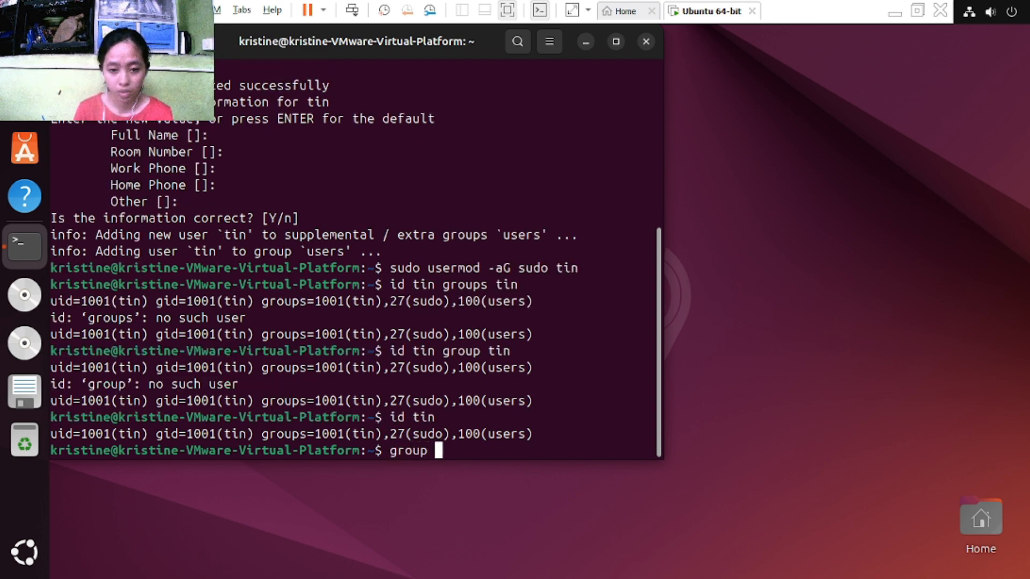
{"action": "type", "text": "tin"}
{"action": "key", "text": "Return"}
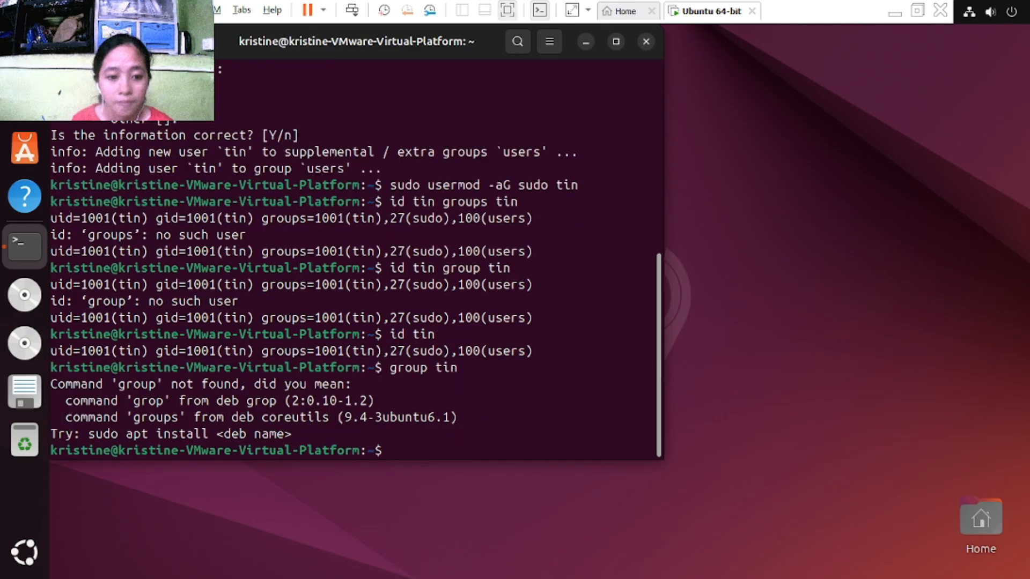
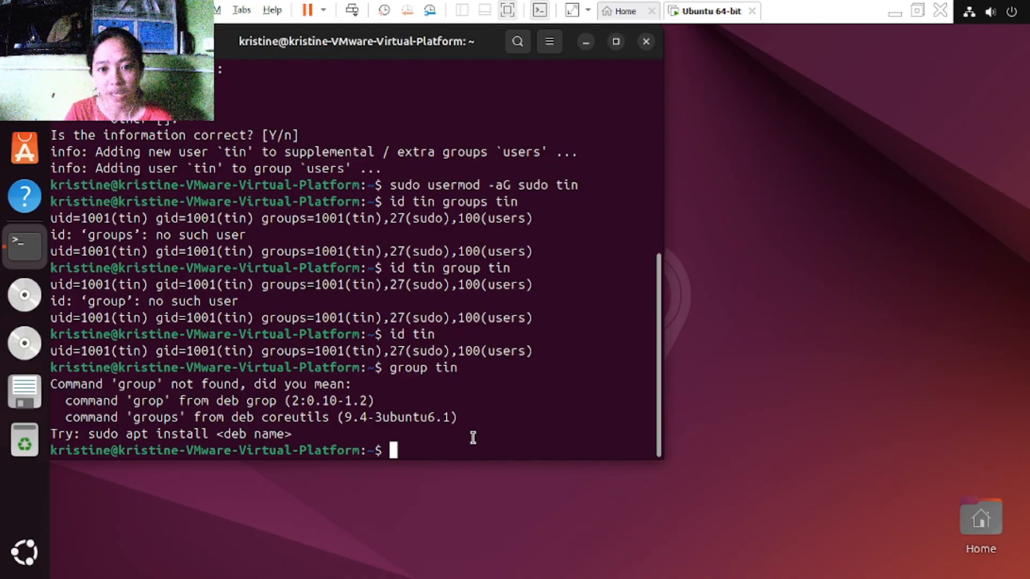
- Rename the Ubuntu host to tinserver with 'sudo hostnamectl set-hostname tinserver'
{"action": "scroll", "coordinate": [300, 310], "scroll_direction": "up", "scroll_amount": 2}
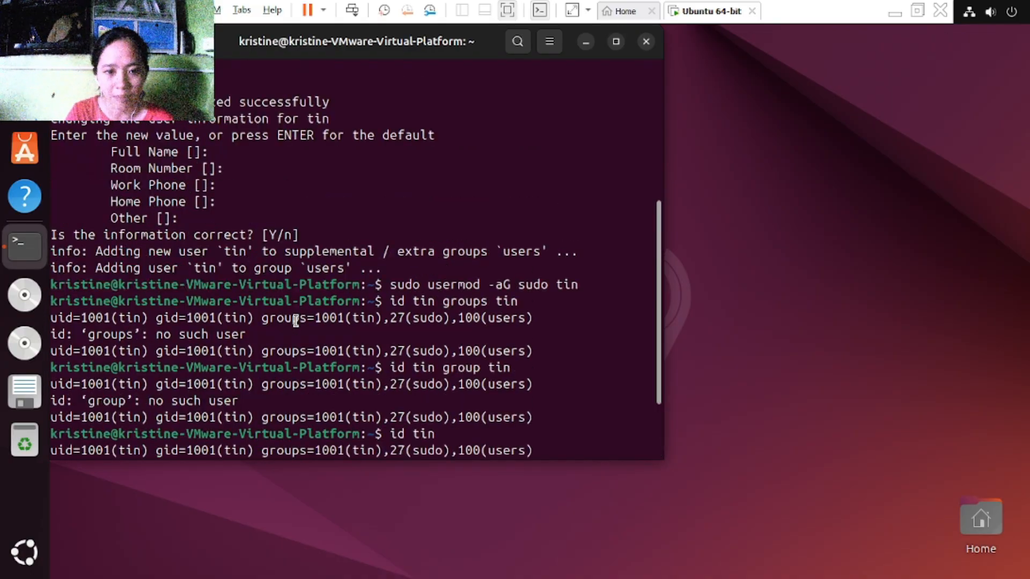
{"action": "scroll", "coordinate": [296, 316], "scroll_direction": "down", "scroll_amount": 2}
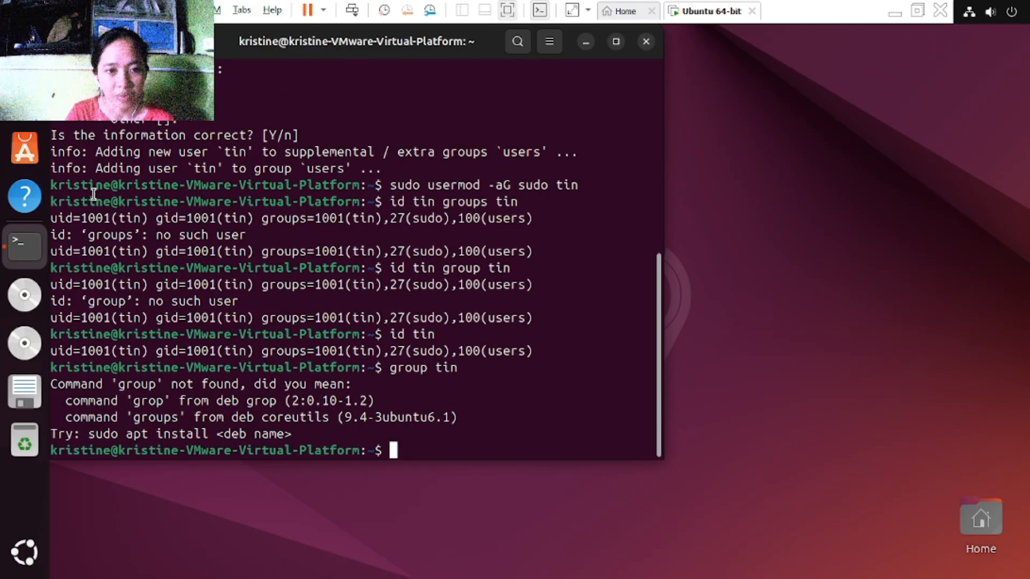
{"action": "scroll", "coordinate": [462, 277], "scroll_direction": "up", "scroll_amount": 4}
{"action": "scroll", "coordinate": [463, 278], "scroll_direction": "up", "scroll_amount": 3}
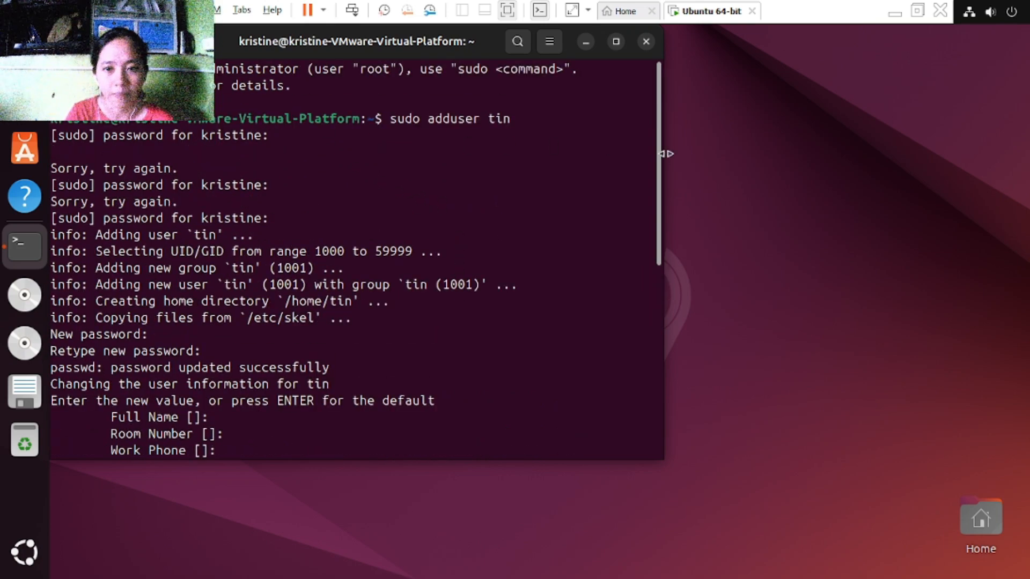
{"action": "left_click_drag", "start_coordinate": [659, 145], "coordinate": [653, 375]}
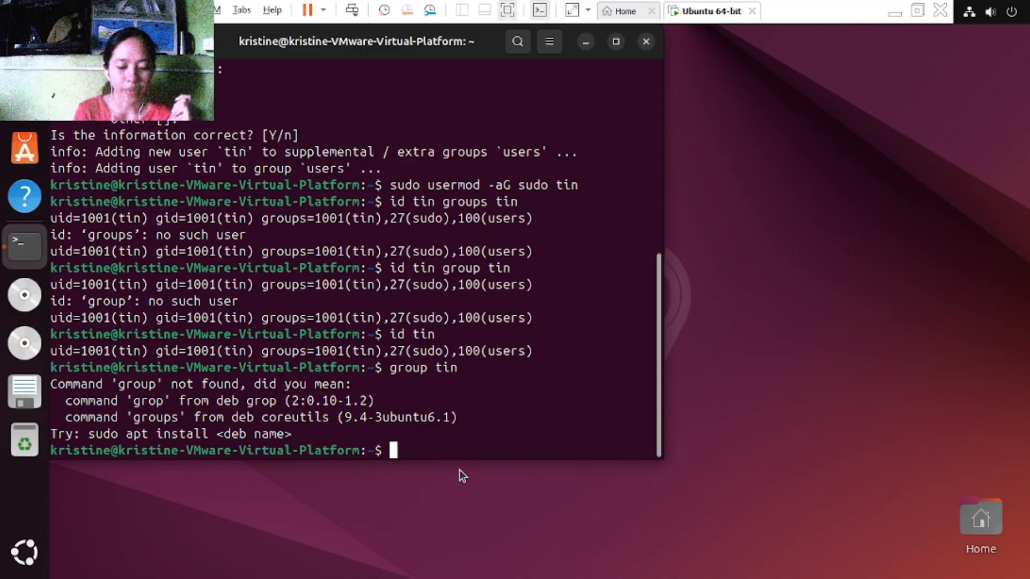
{"action": "type", "text": "sudi"}
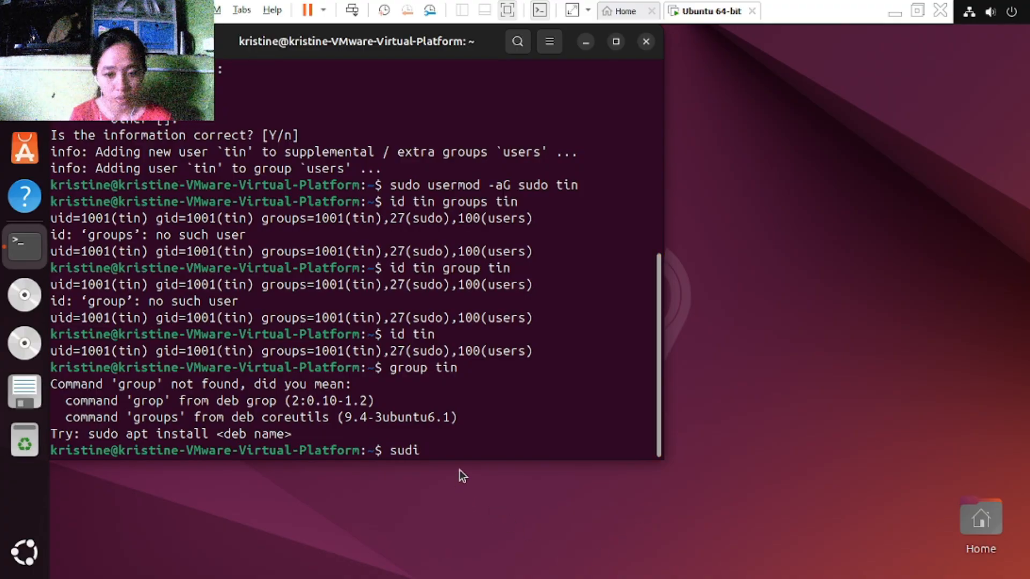
{"action": "key", "text": "BackSpace"}
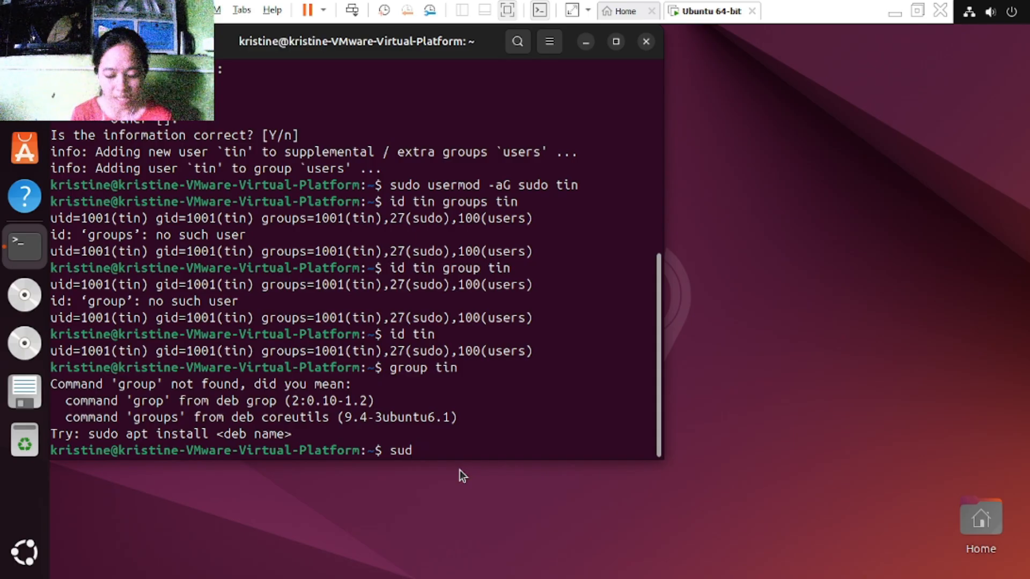
{"action": "type", "text": "o "}
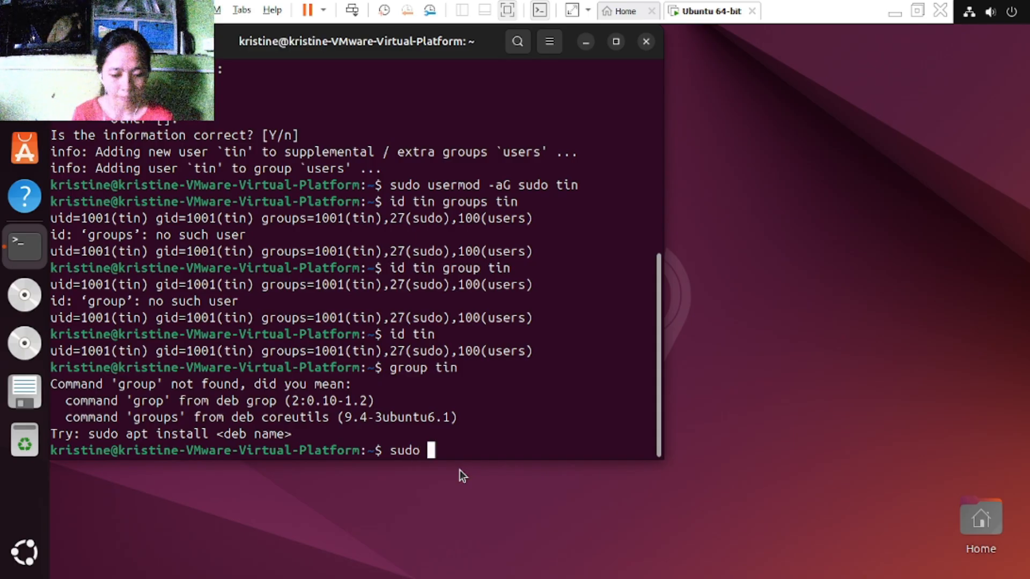
{"action": "type", "text": "hostn"}
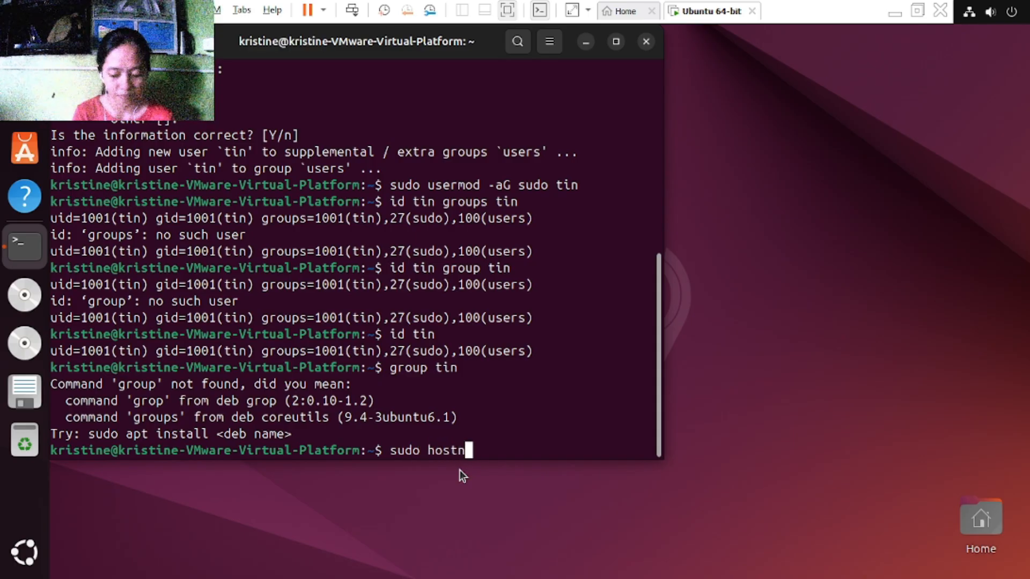
{"action": "type", "text": "ame"}
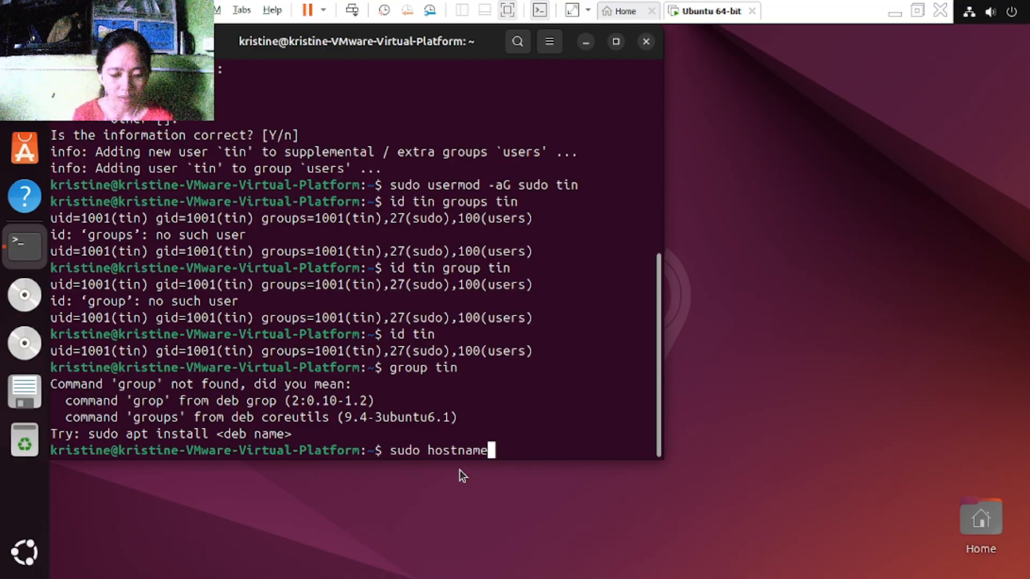
{"action": "type", "text": "ct"}
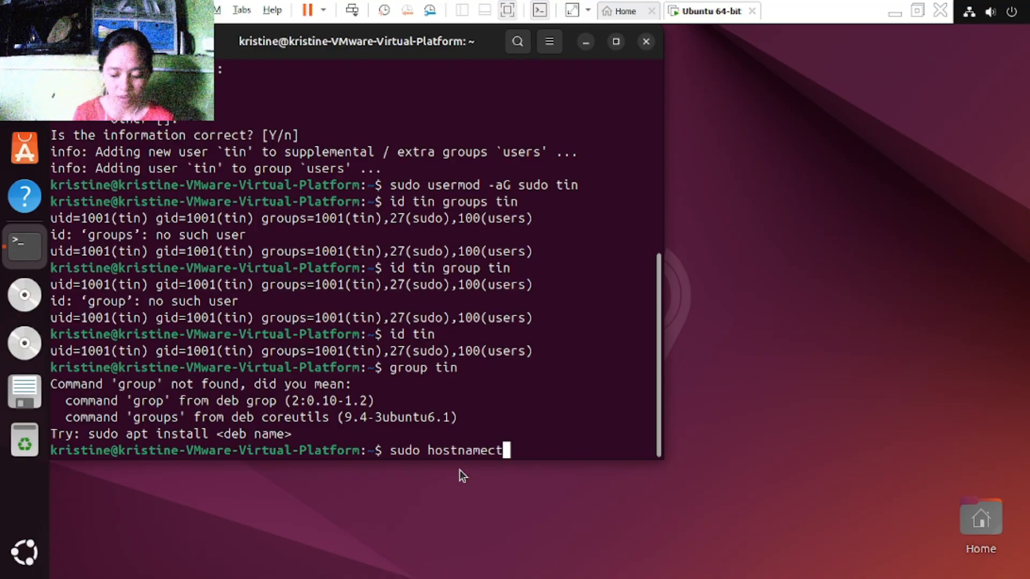
{"action": "type", "text": "l"}
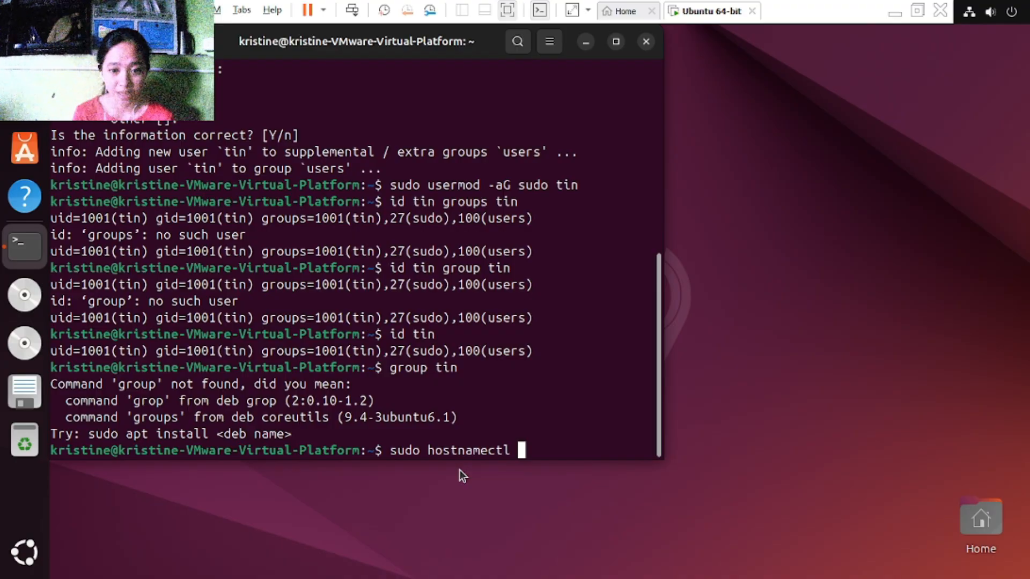
{"action": "type", "text": " set"}
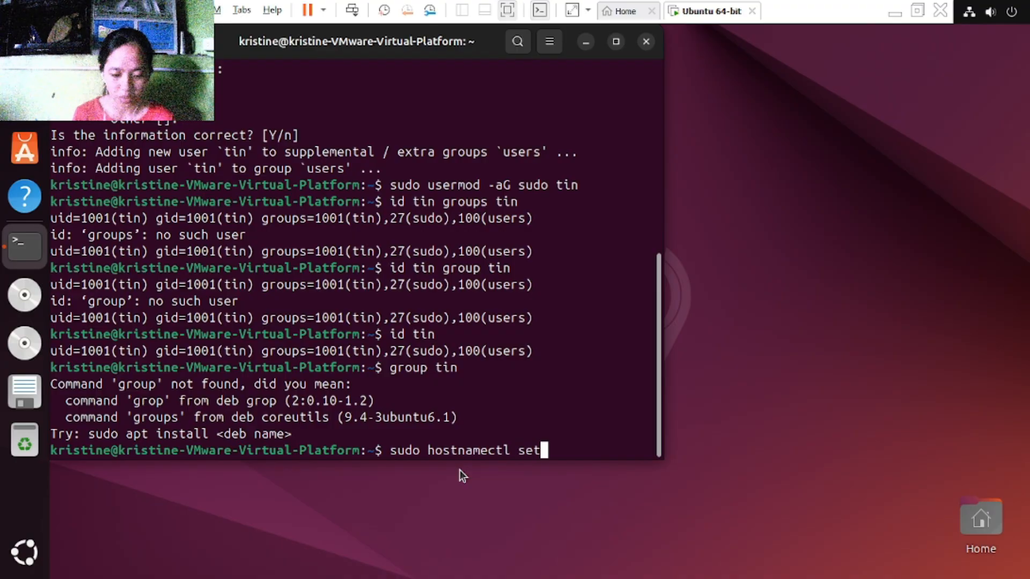
{"action": "type", "text": "-hostna"}
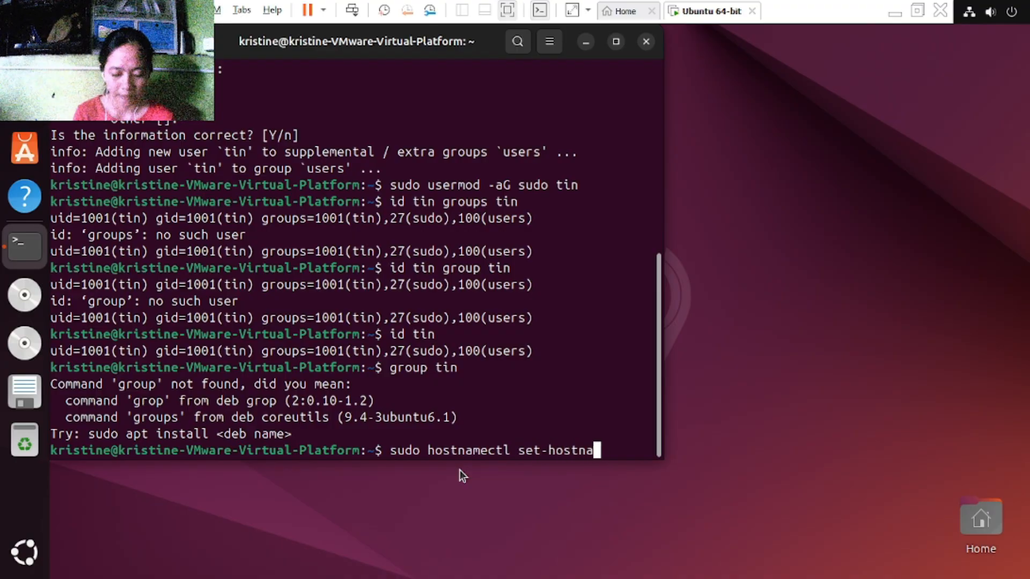
{"action": "type", "text": "me "}
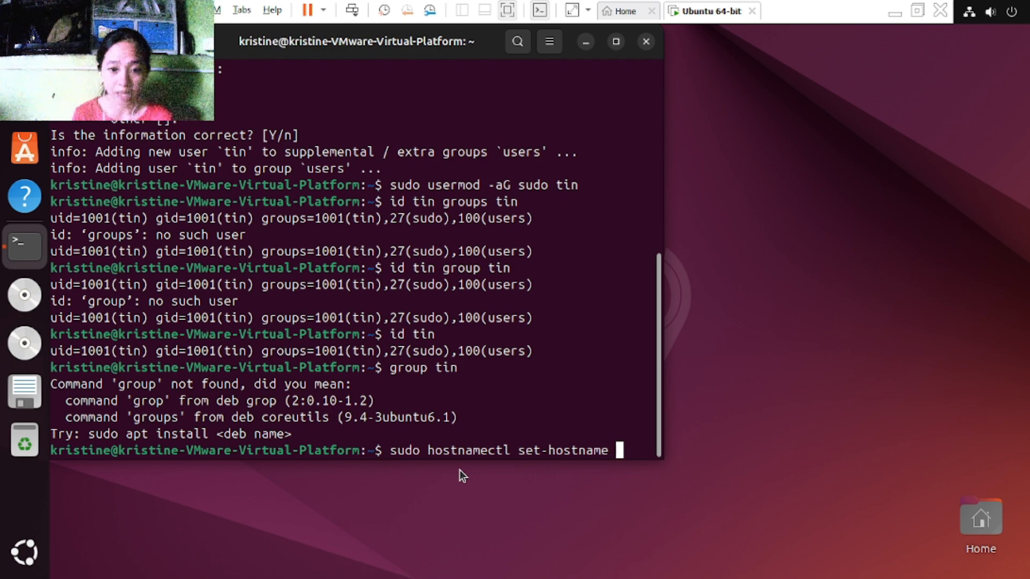
{"action": "type", "text": "tinser"}
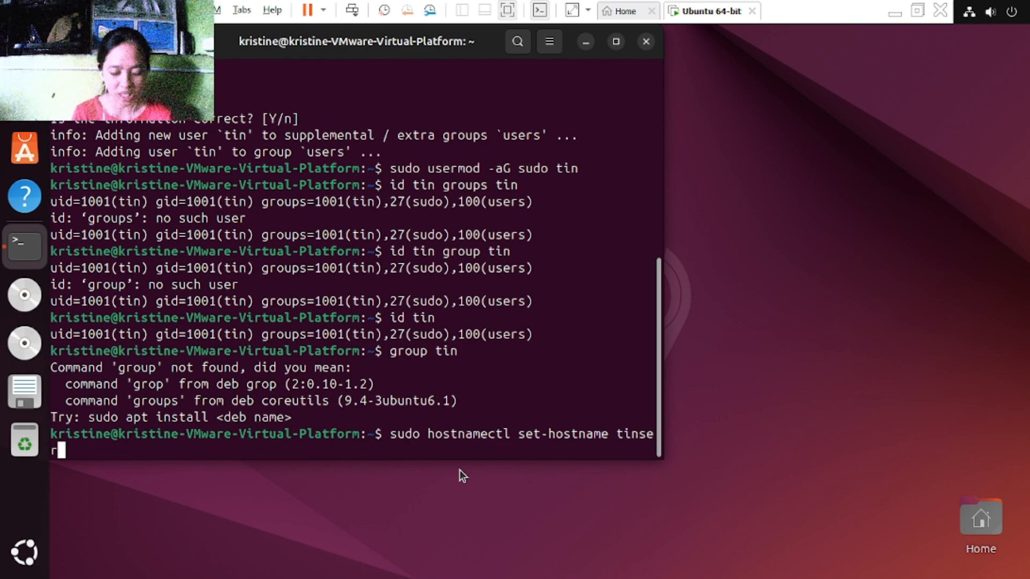
{"action": "type", "text": "ver"}
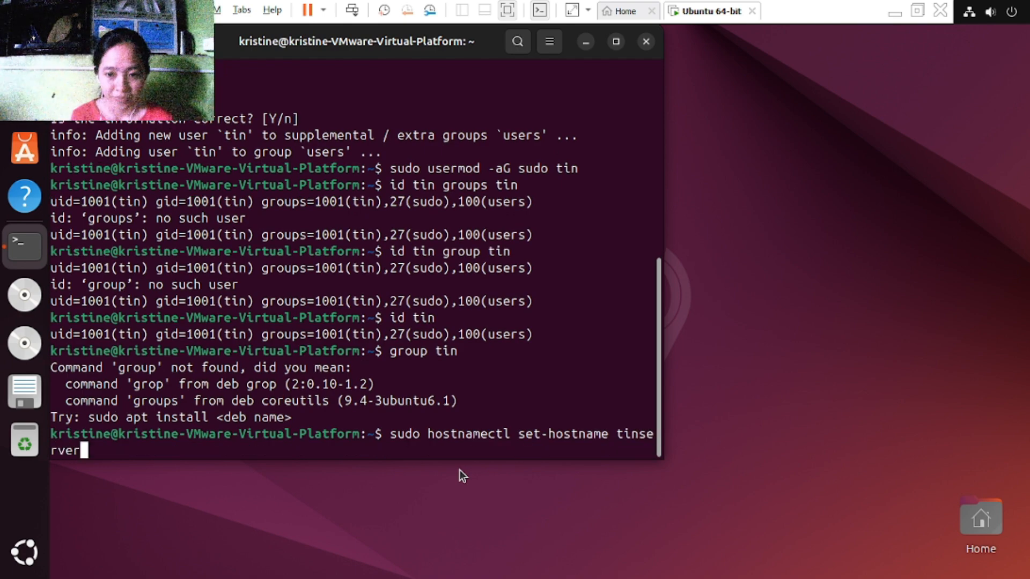
{"action": "key", "text": "Return"}
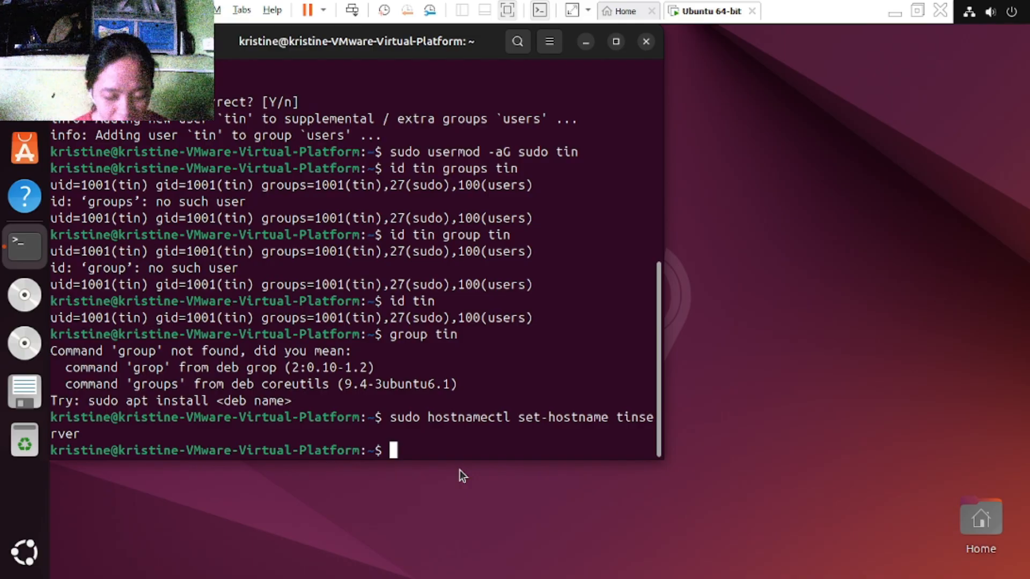
- Run a sudo sed command prepending a '127.0.1.1 tin' line to /etc.hosts
{"action": "type", "text": "sudo"}
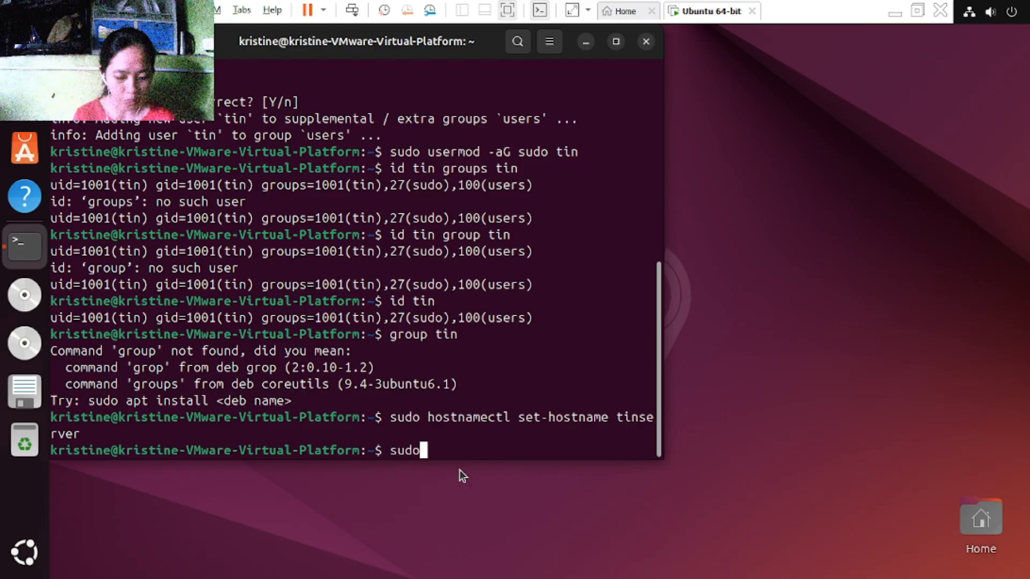
{"action": "type", "text": " sed -1"}
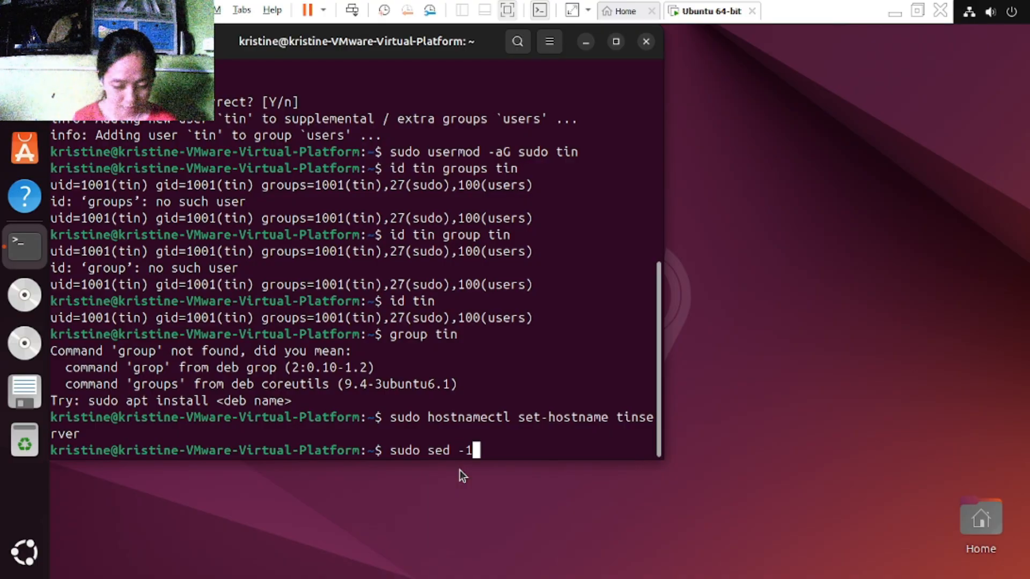
{"action": "type", "text": "\""}
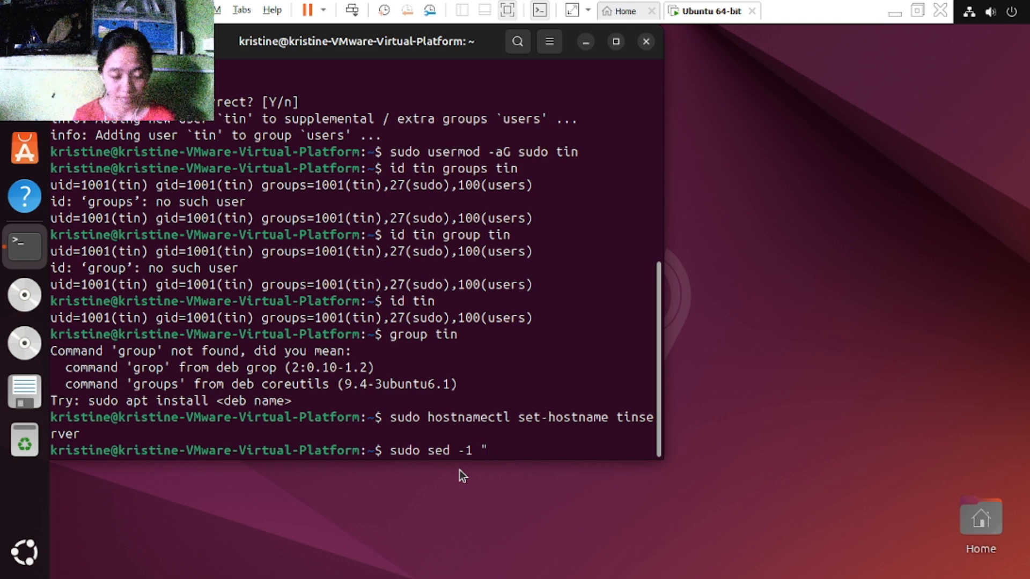
{"action": "type", "text": "1s"}
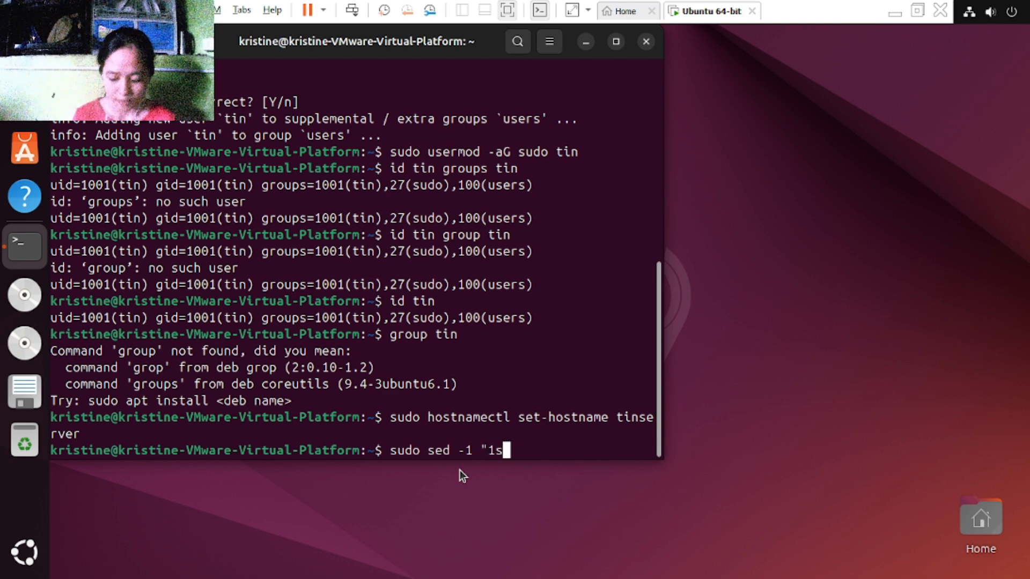
{"action": "type", "text": "/"}
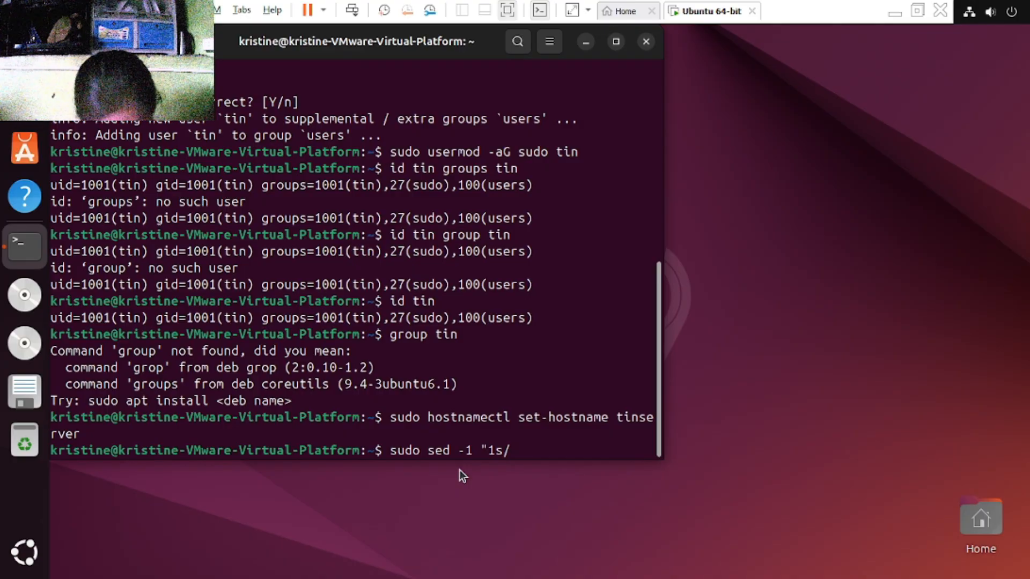
{"action": "type", "text": "^"}
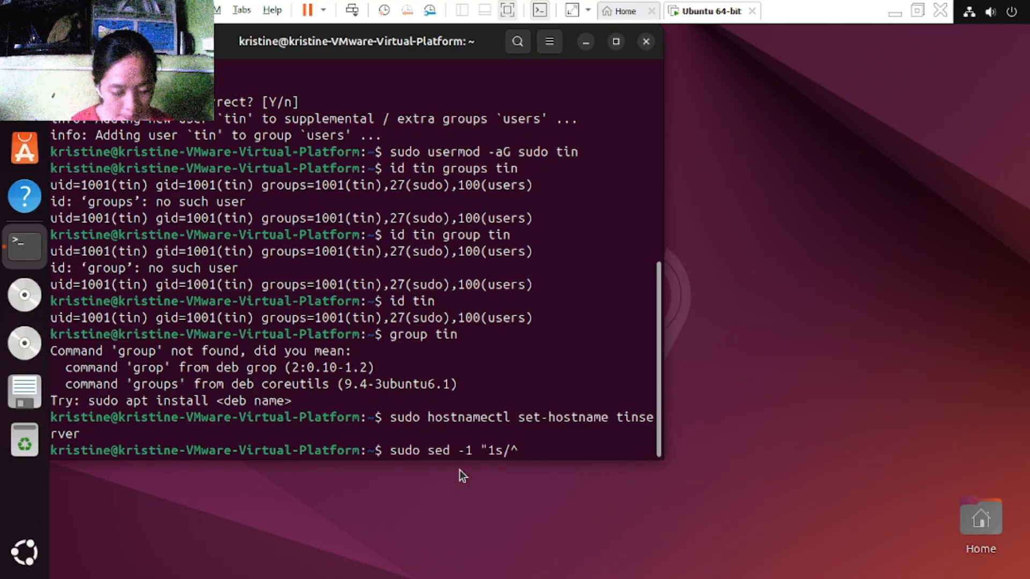
{"action": "type", "text": "/"}
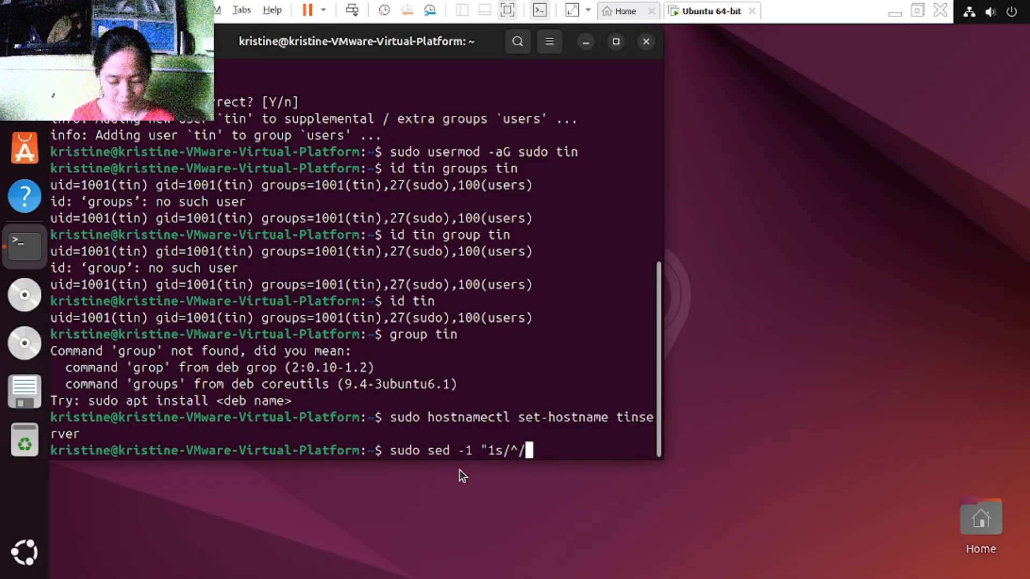
{"action": "type", "text": "127."}
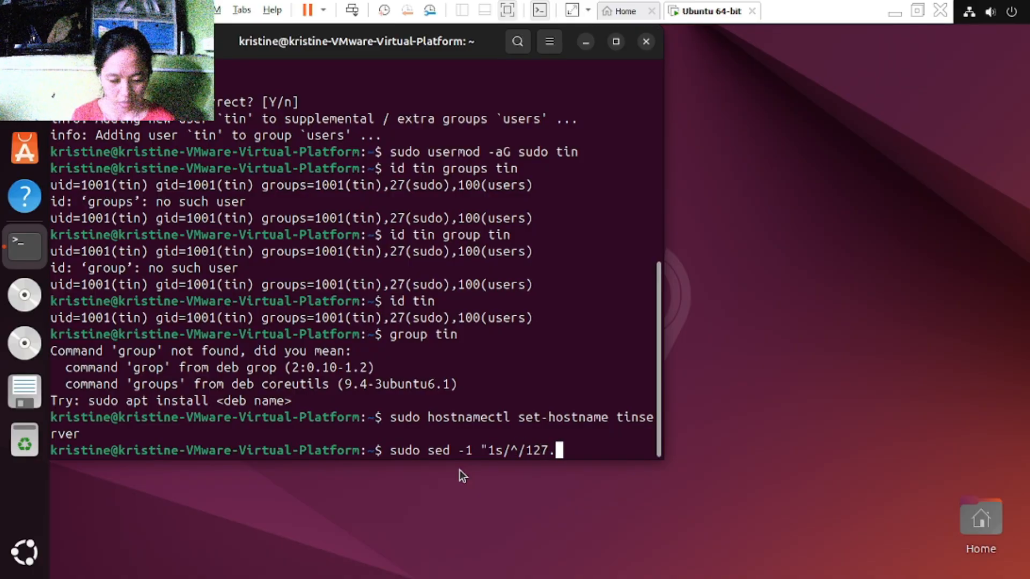
{"action": "type", "text": "0."}
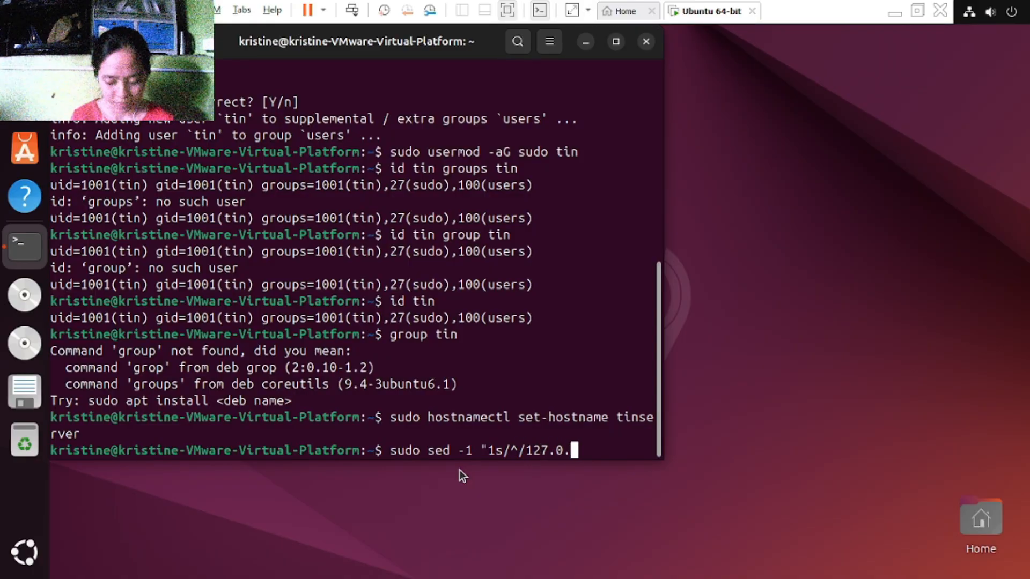
{"action": "type", "text": "1.1\\"}
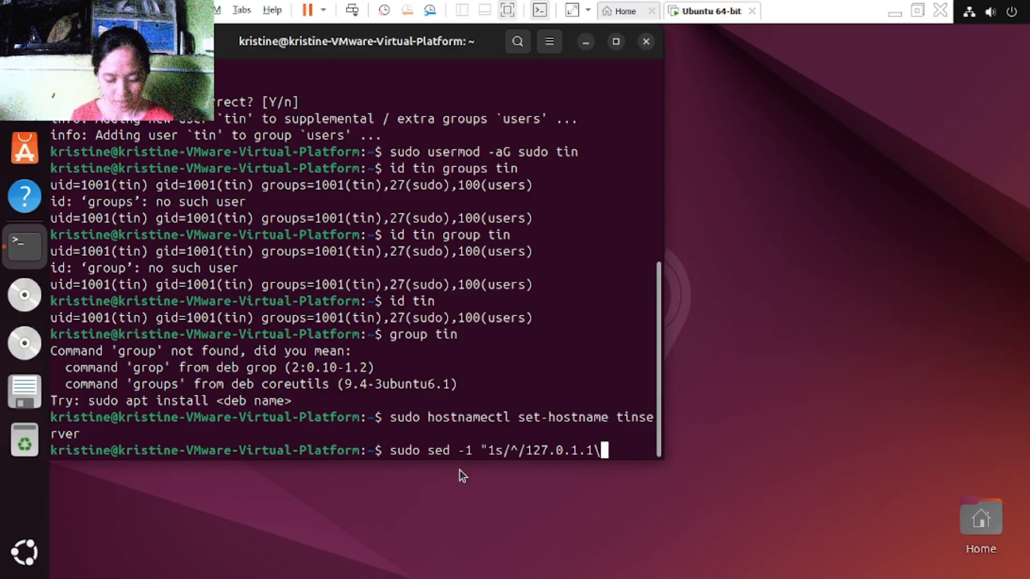
{"action": "type", "text": "ttinj"}
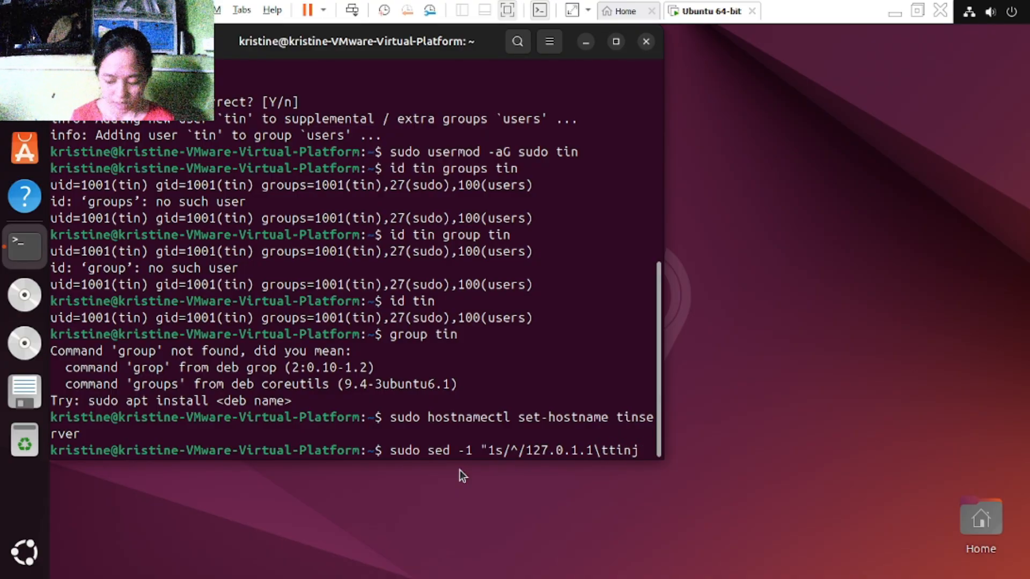
{"action": "type", "text": "\\"}
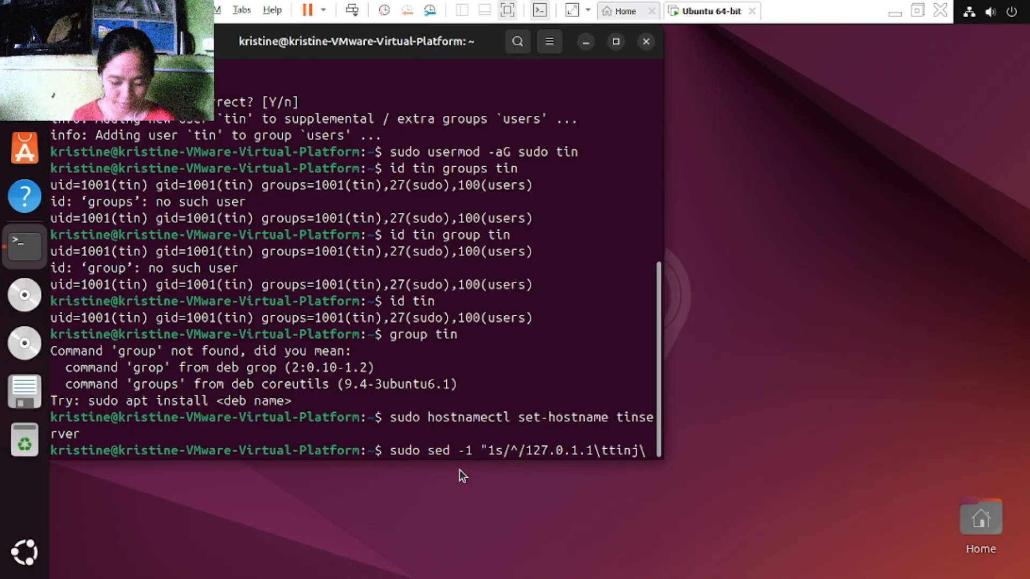
{"action": "type", "text": "n"}
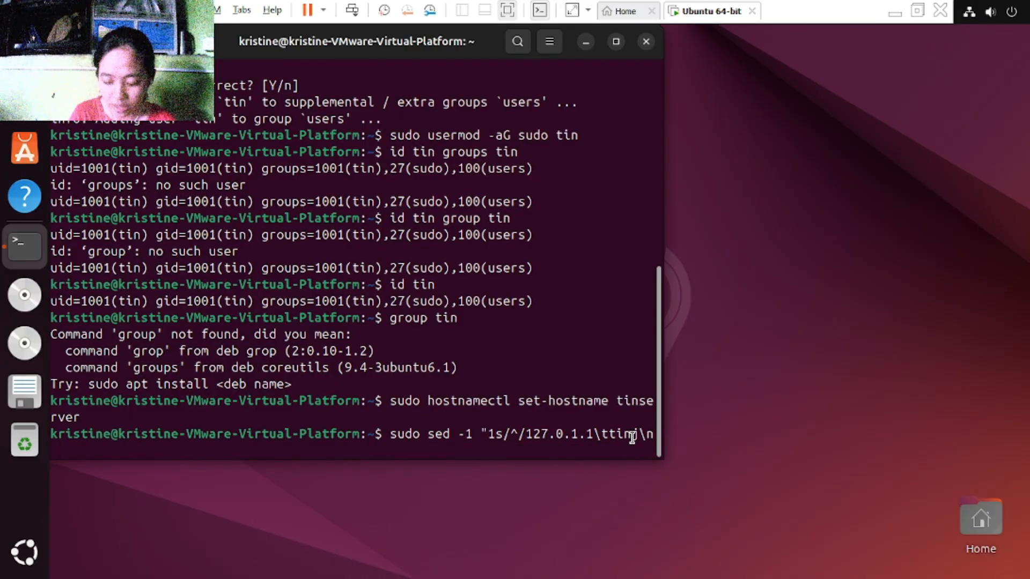
{"action": "key", "text": "BackSpace"}
{"action": "key", "text": "BackSpace"}
{"action": "key", "text": "BackSpace"}
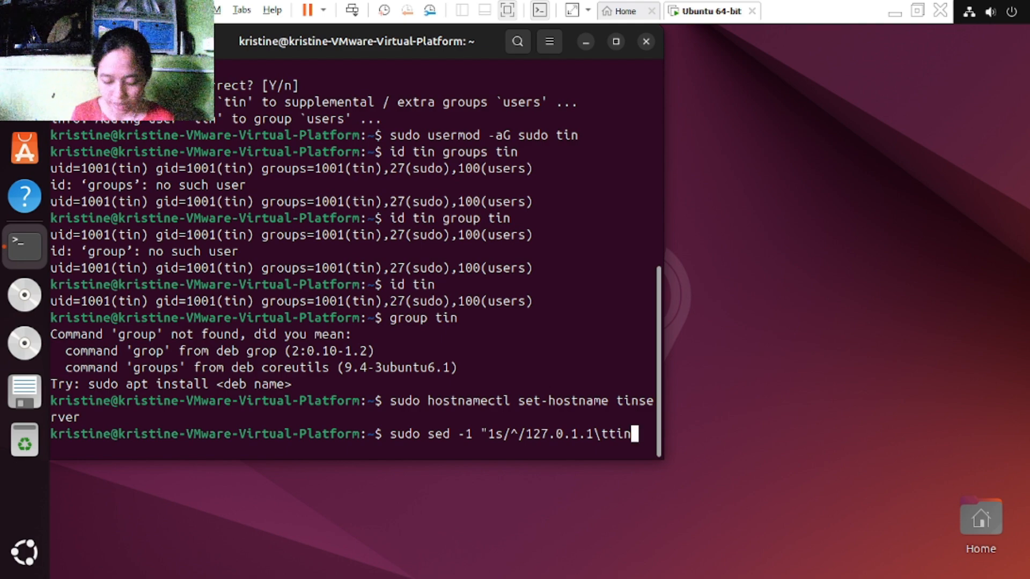
{"action": "type", "text": "\\"}
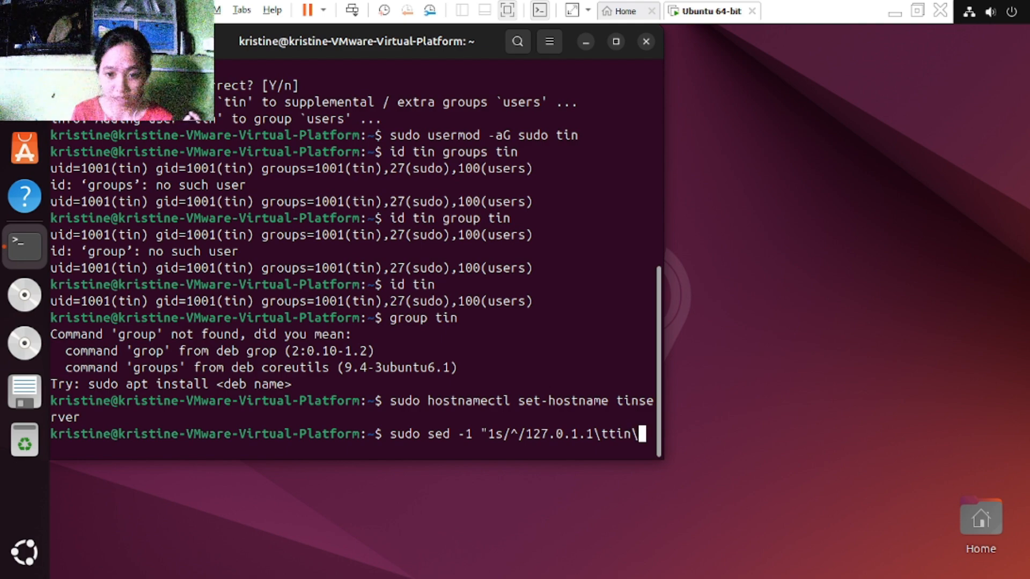
{"action": "type", "text": "n"}
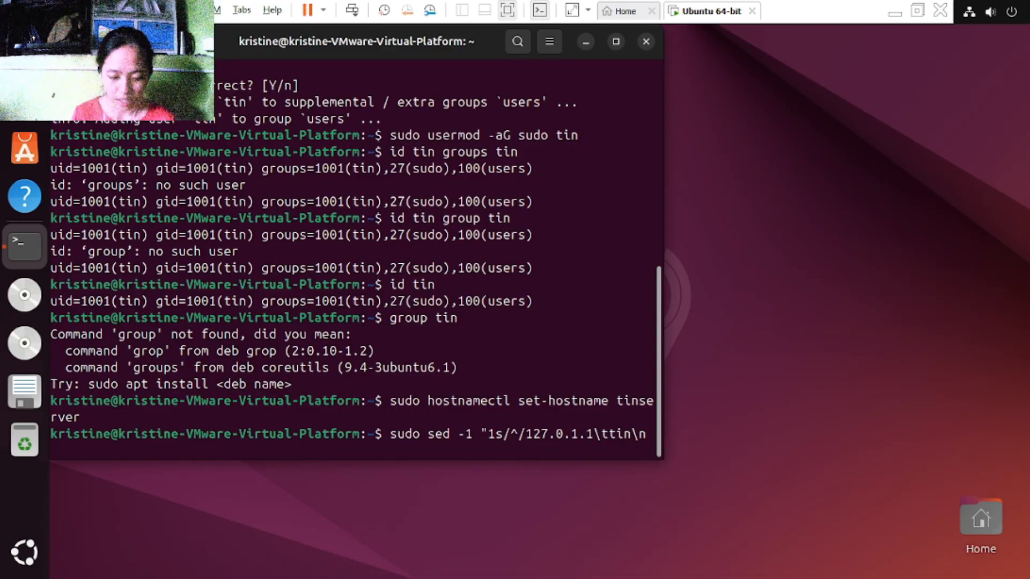
{"action": "type", "text": "/"}
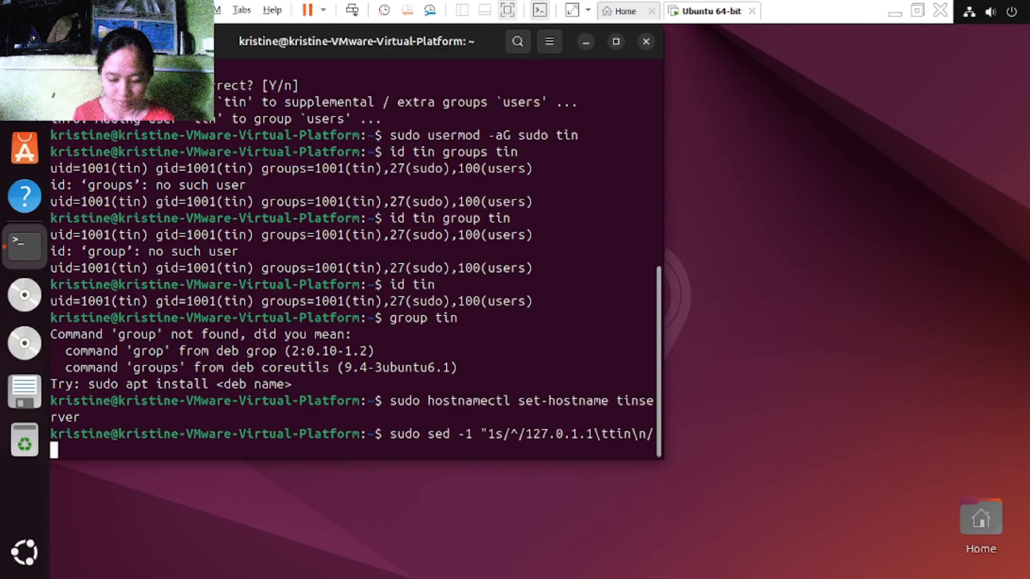
{"action": "type", "text": "\""}
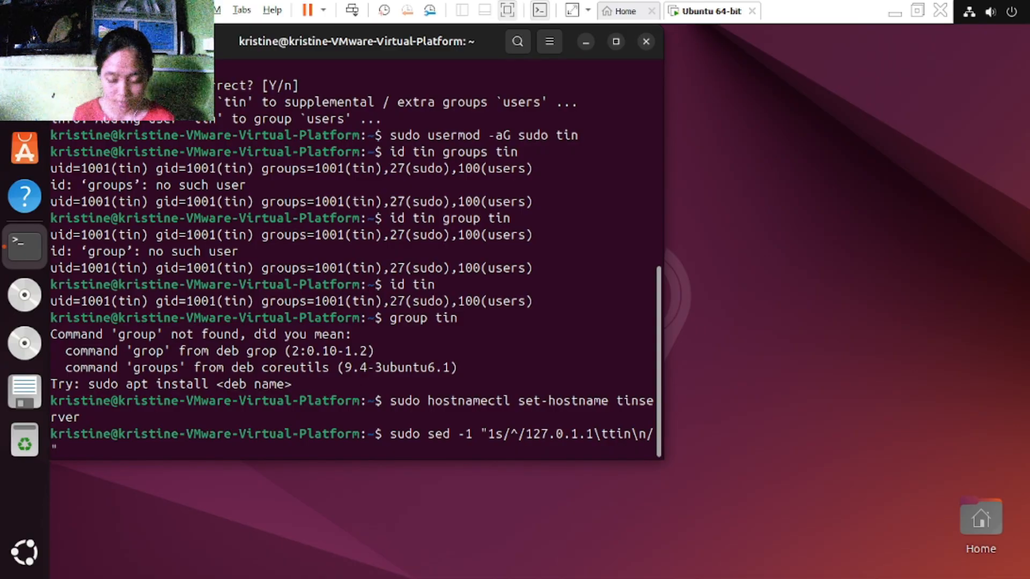
{"action": "type", "text": "/"}
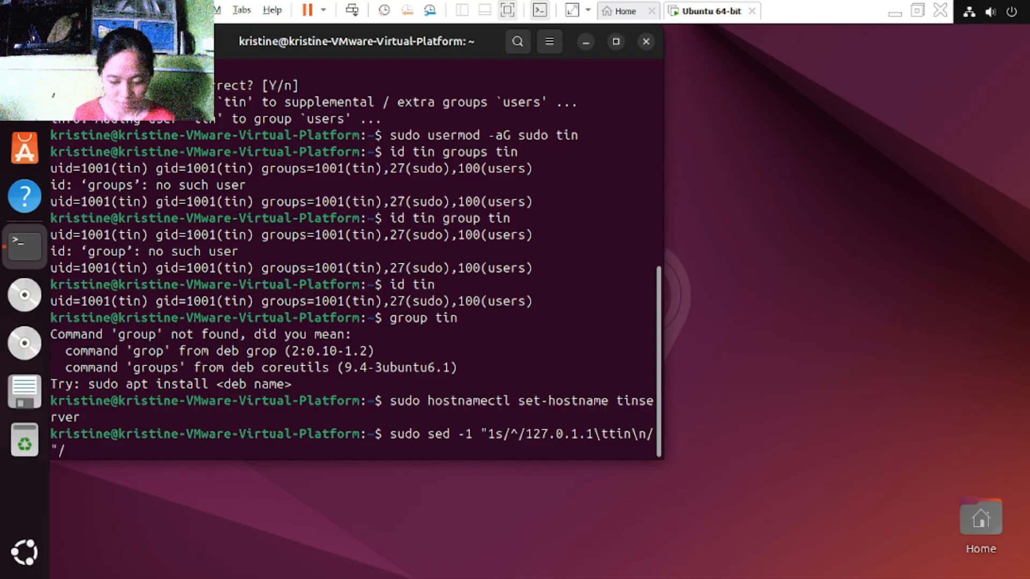
{"action": "type", "text": "etc"}
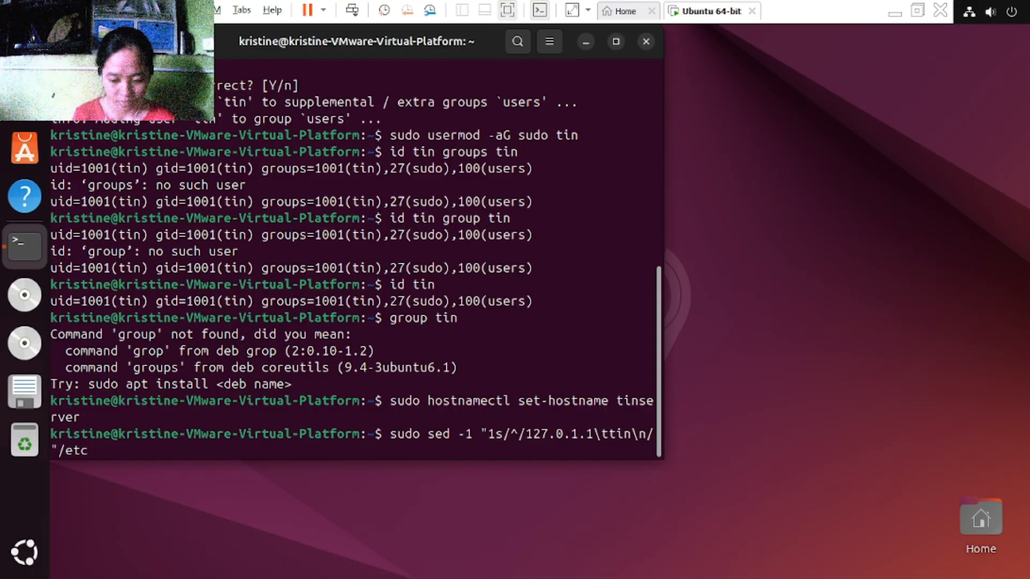
{"action": "type", "text": ".host"}
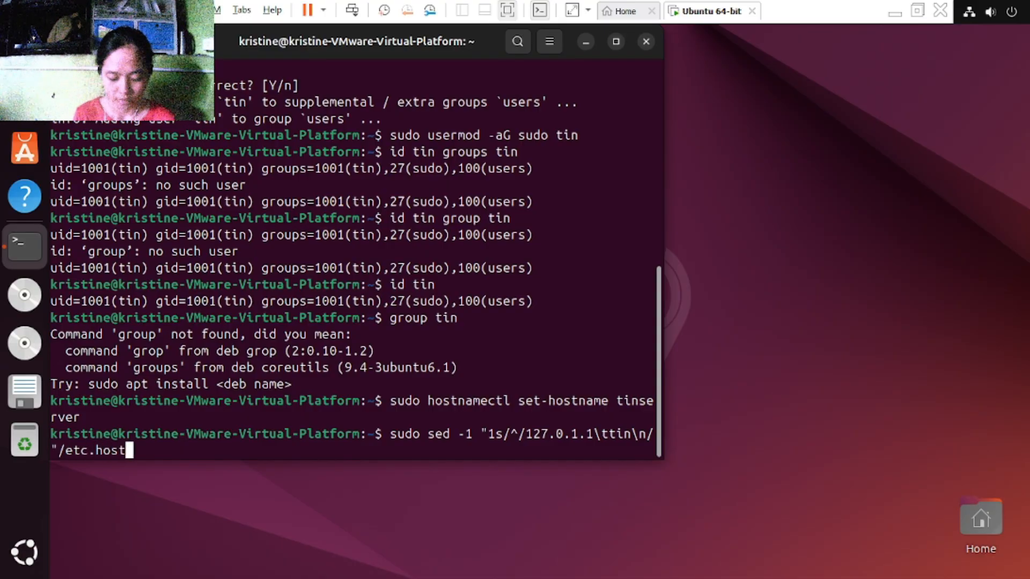
{"action": "type", "text": "s"}
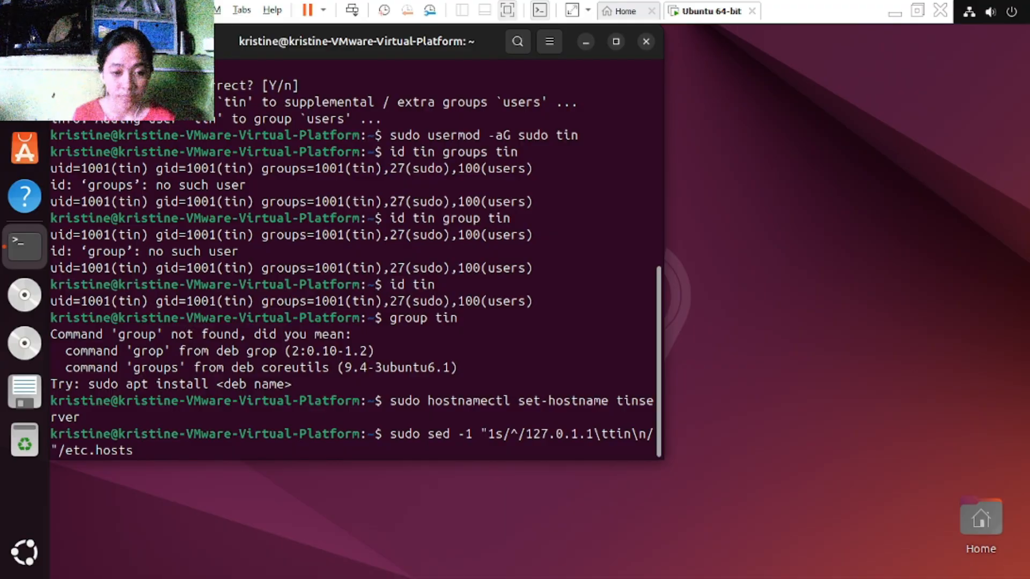
{"action": "key", "text": "Return"}
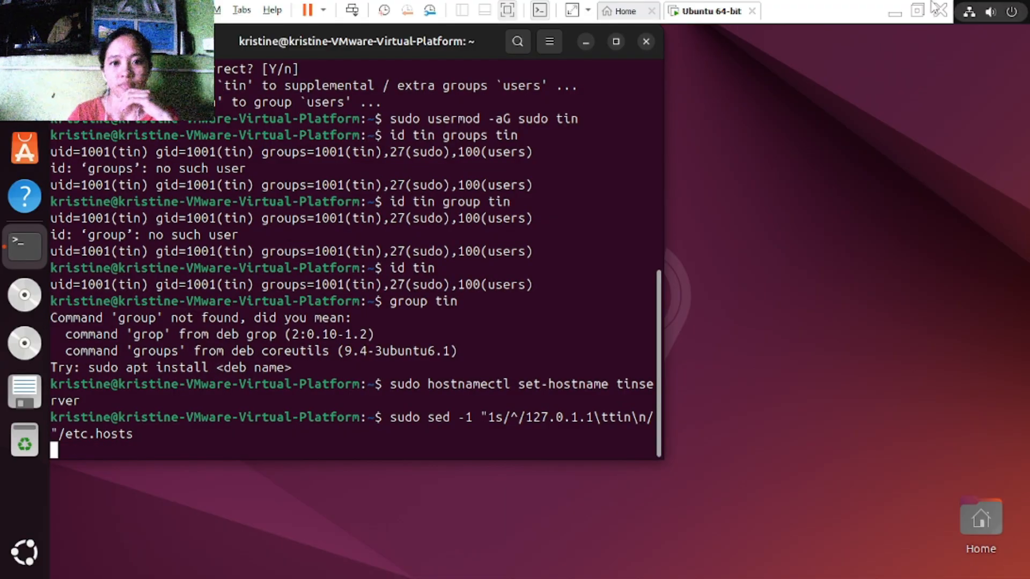
- Review the sed help output, exit VMware full screen and close the stray blank window
{"action": "scroll", "coordinate": [264, 282], "scroll_direction": "up", "scroll_amount": 5}
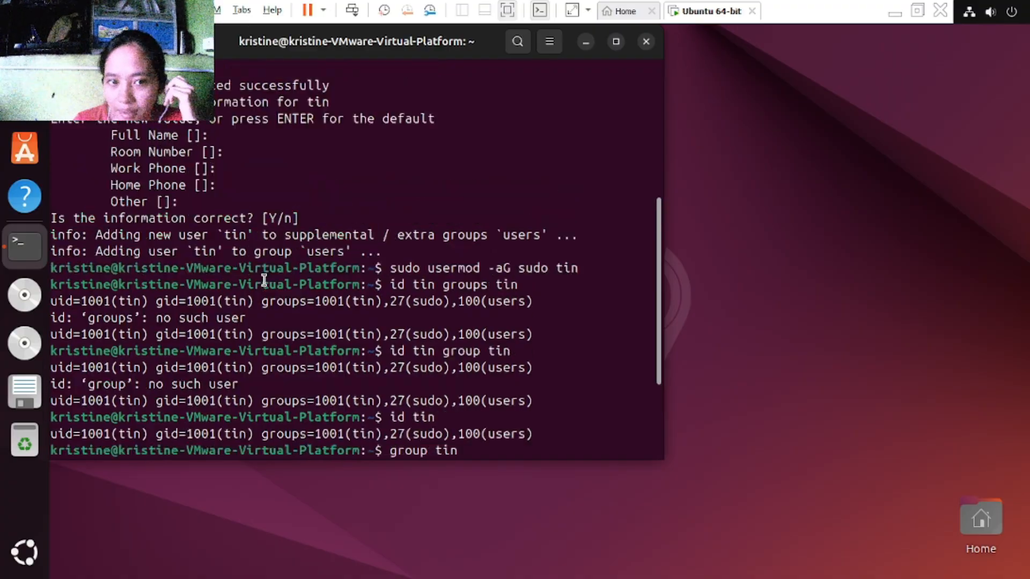
{"action": "scroll", "coordinate": [333, 297], "scroll_direction": "up", "scroll_amount": 4}
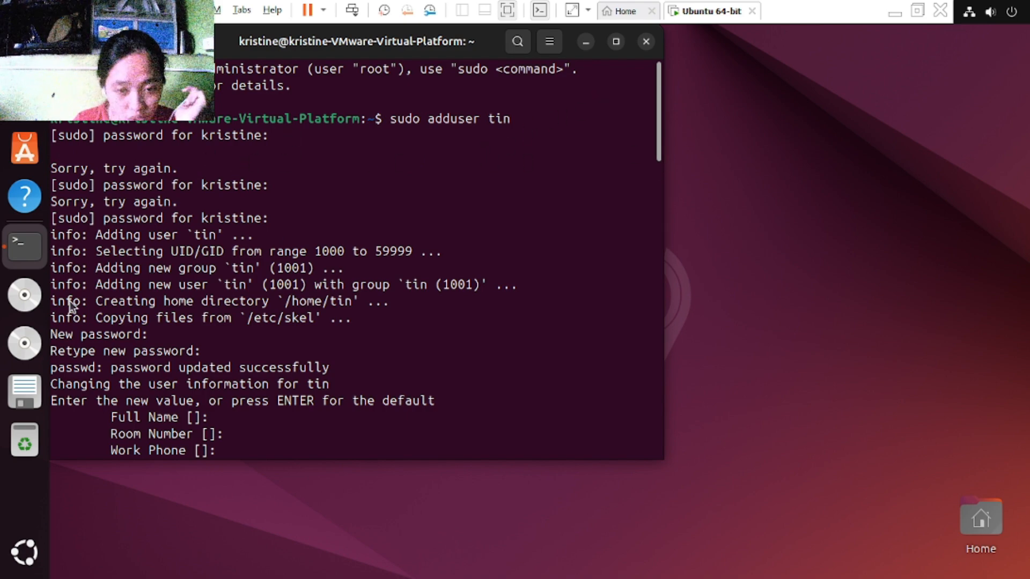
{"action": "scroll", "coordinate": [470, 239], "scroll_direction": "down", "scroll_amount": 5}
{"action": "scroll", "coordinate": [478, 250], "scroll_direction": "down", "scroll_amount": 15}
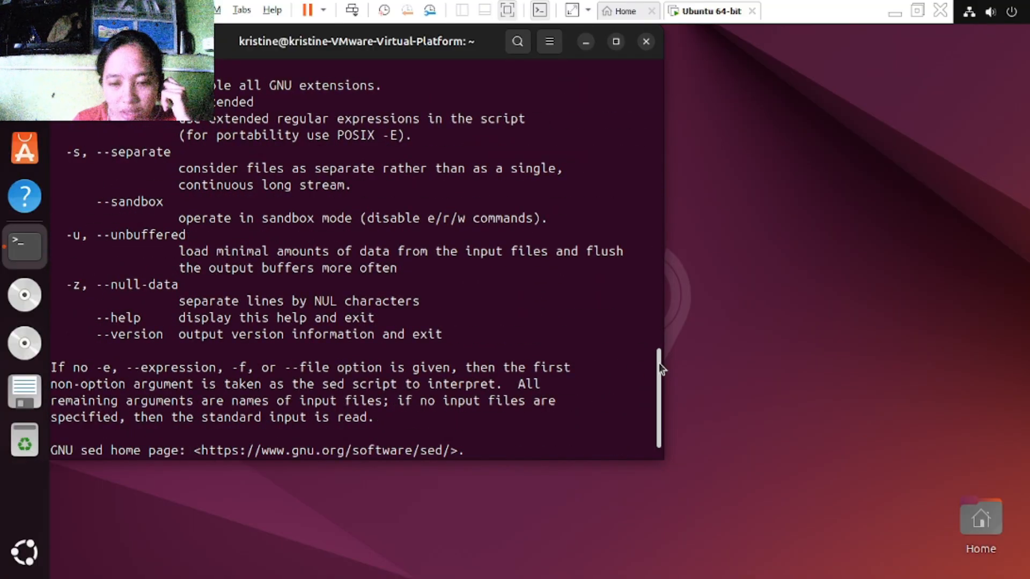
{"action": "left_click", "coordinate": [508, 11]}
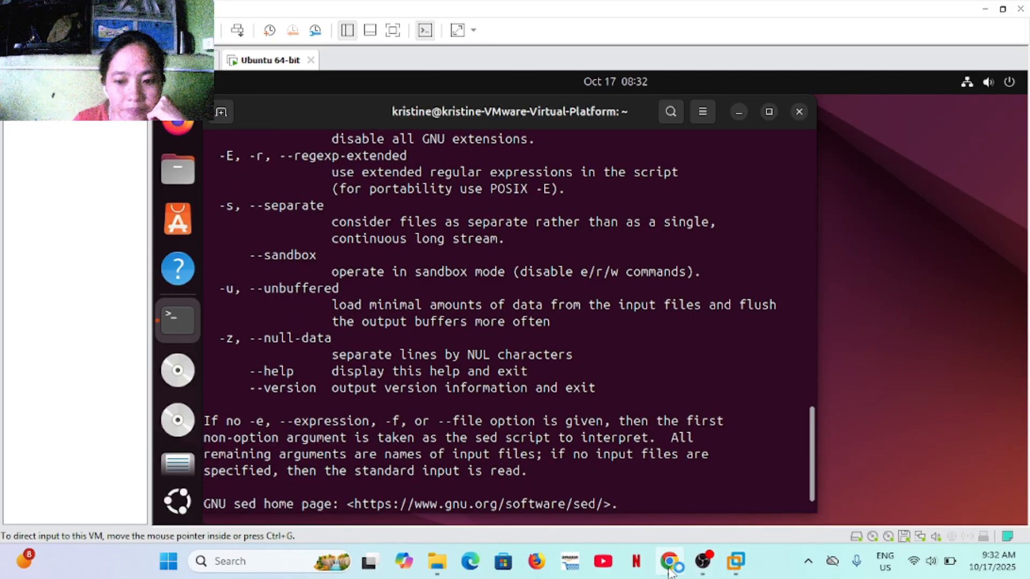
{"action": "mouse_move", "coordinate": [672, 562]}
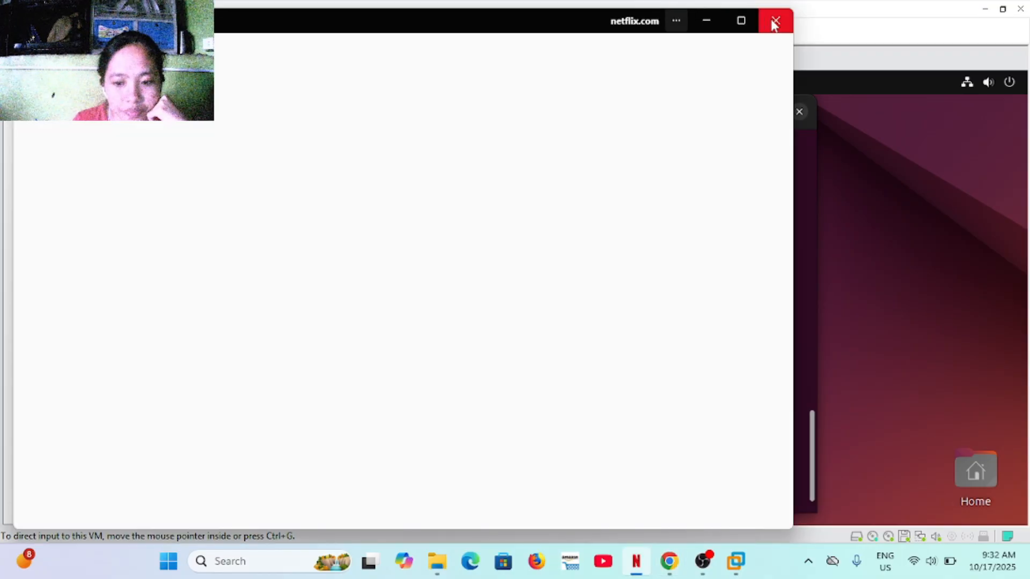
{"action": "left_click", "coordinate": [775, 20]}
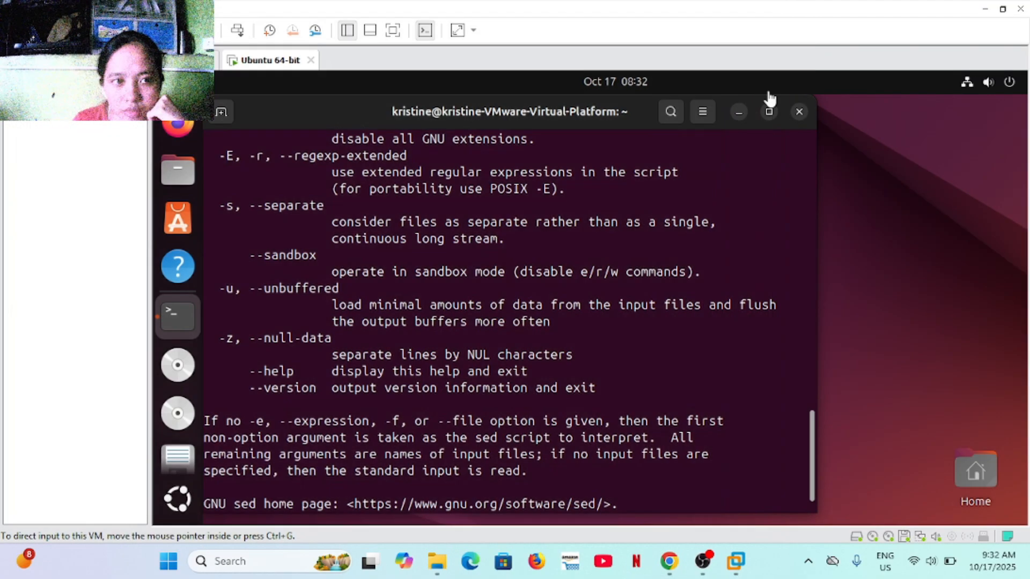
{"action": "left_click", "coordinate": [669, 562]}
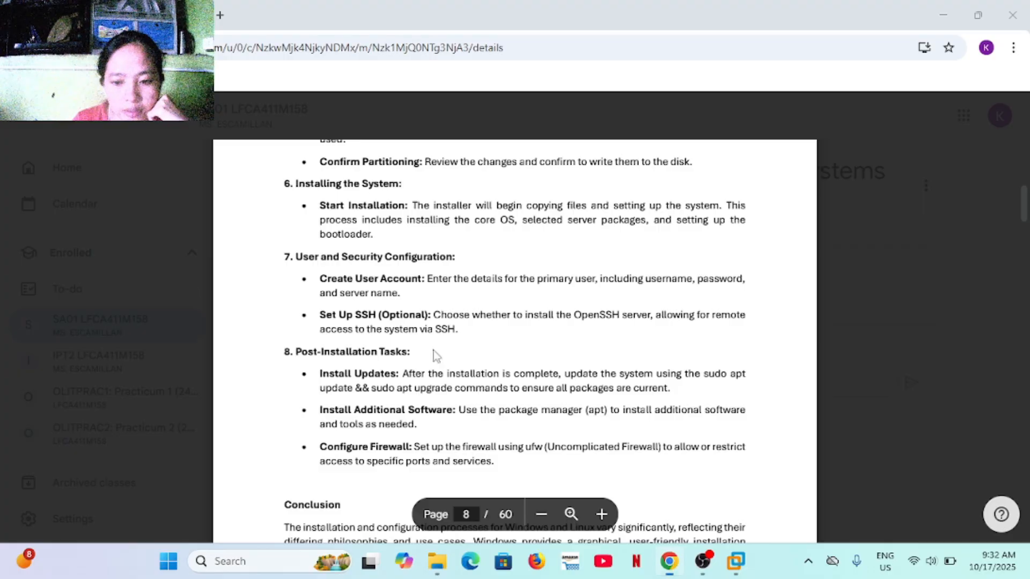
{"action": "scroll", "coordinate": [354, 309], "scroll_direction": "down", "scroll_amount": 1}
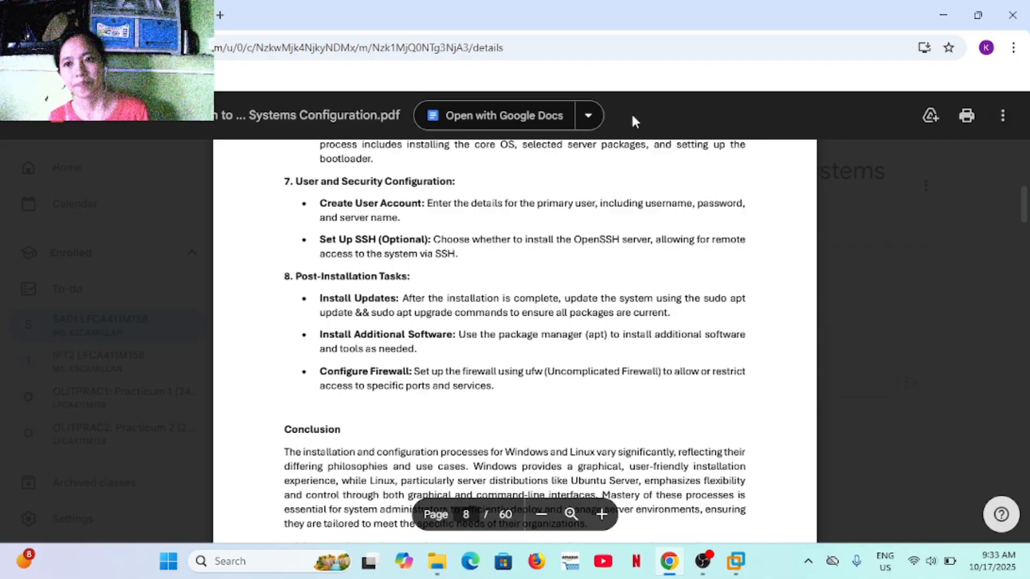
{"action": "left_click", "coordinate": [735, 562]}
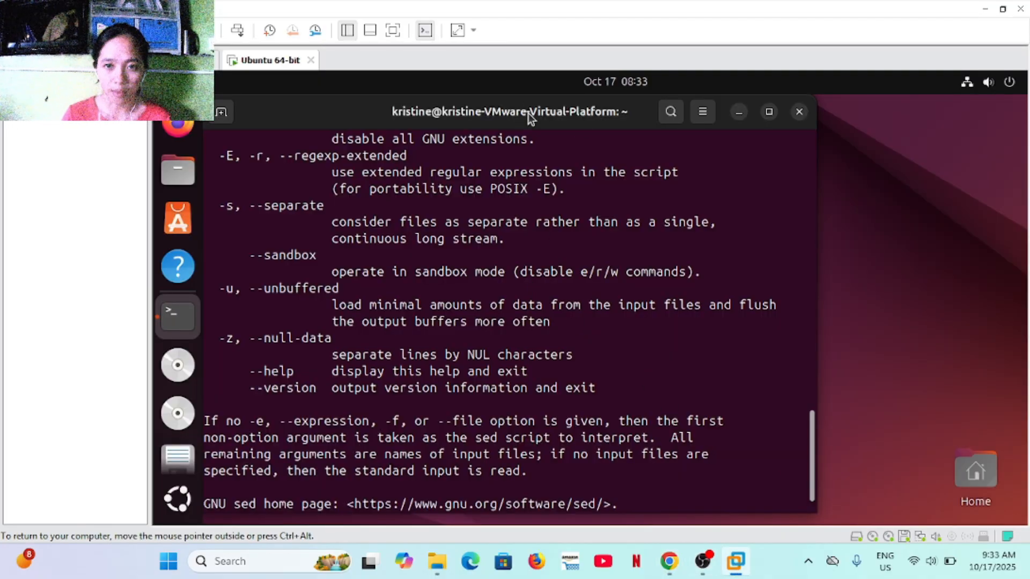
- Re-enter full screen, close the old terminal and open a new one with Ctrl+Alt+T
{"action": "left_click", "coordinate": [393, 30]}
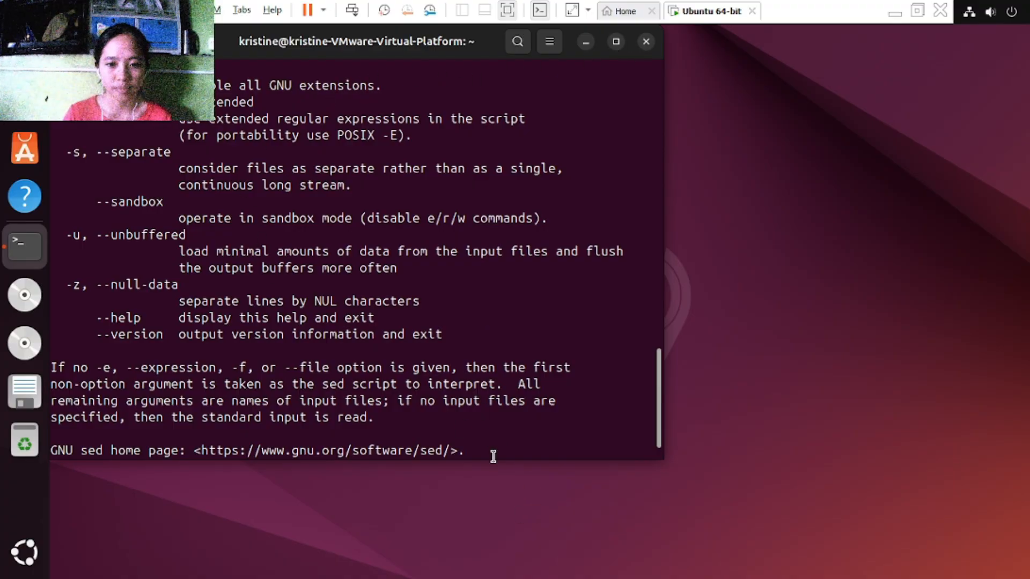
{"action": "left_click", "coordinate": [645, 43]}
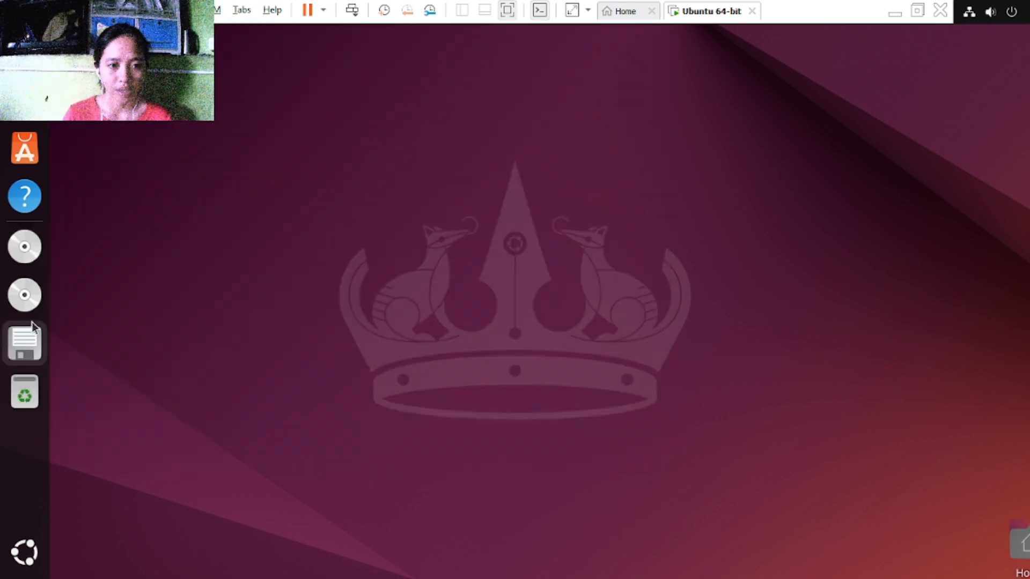
{"action": "left_click", "coordinate": [24, 553]}
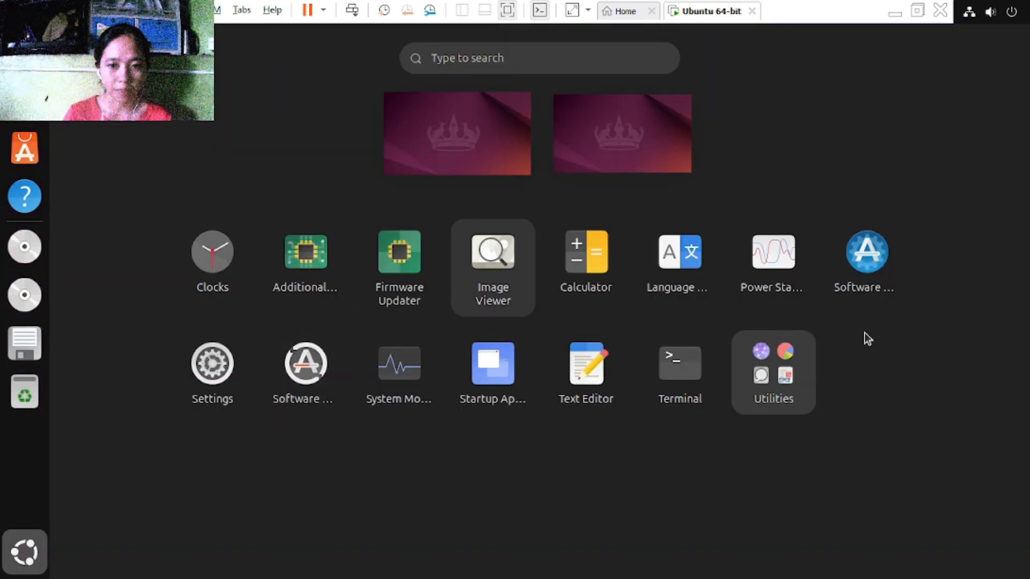
{"action": "left_click", "coordinate": [698, 104]}
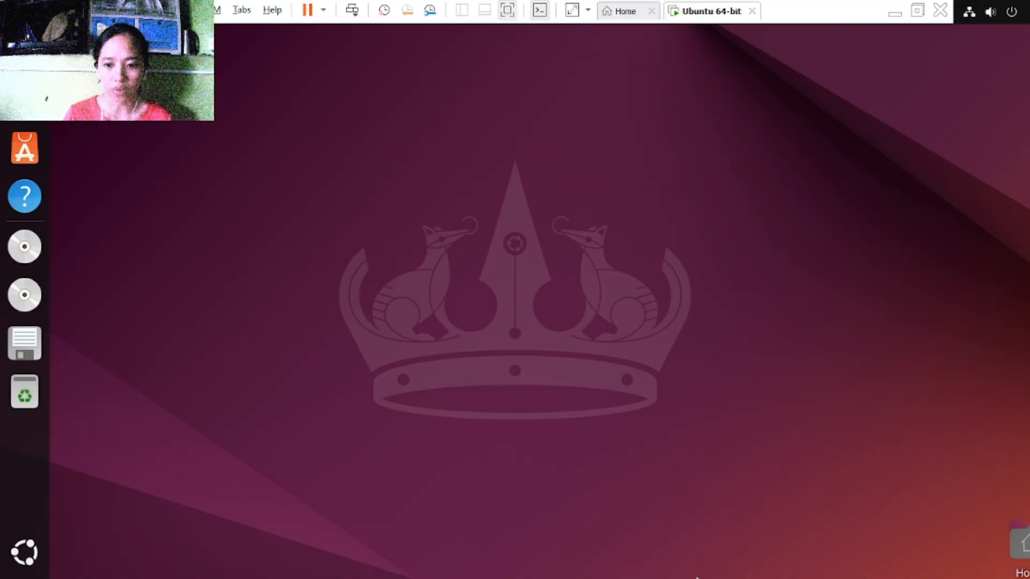
{"action": "key", "text": "ctrl+alt+t"}
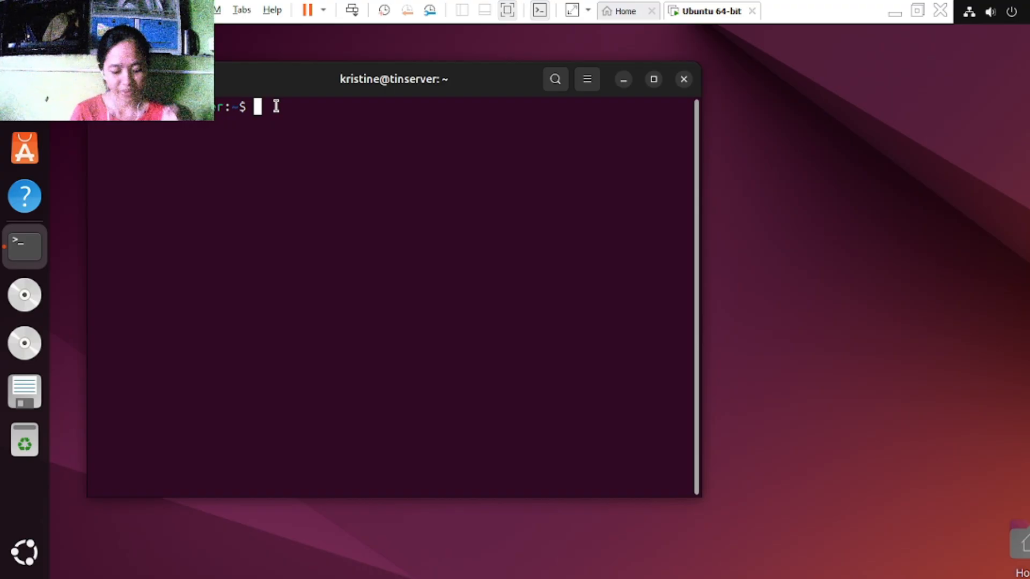
- Run 'sudo apt update'; the sudo password attempts are rejected
{"action": "type", "text": "sudo "}
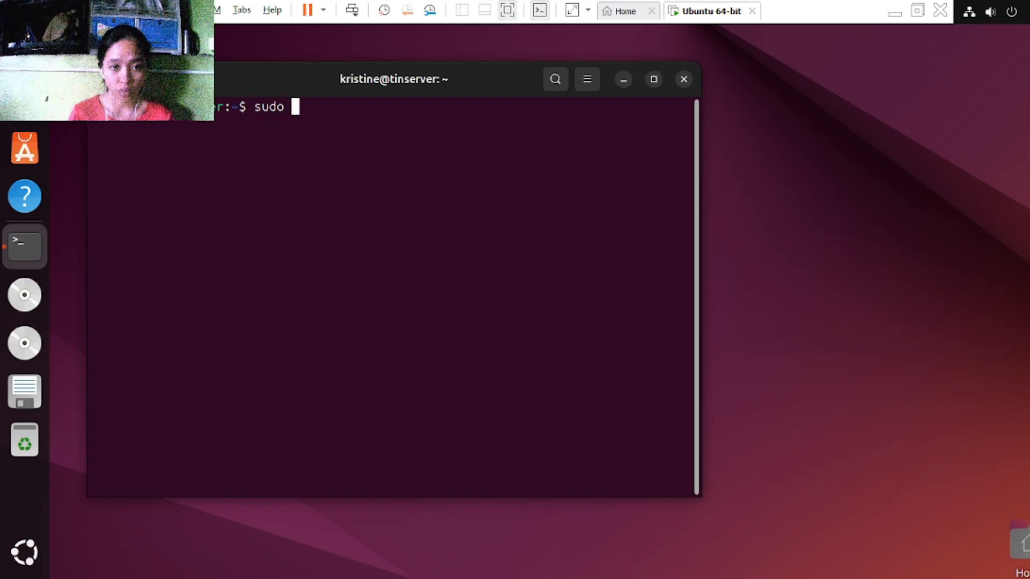
{"action": "type", "text": "apt "}
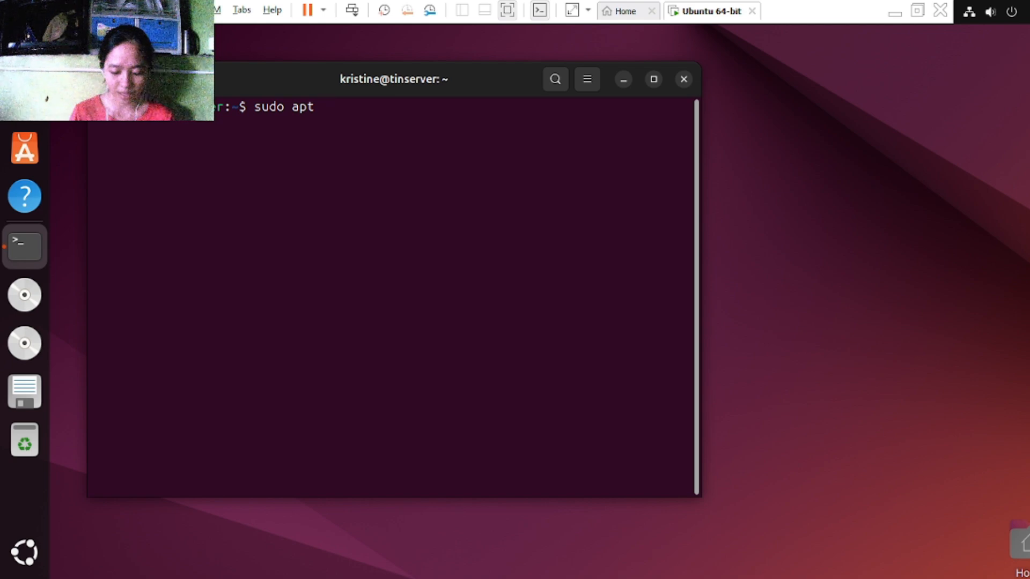
{"action": "type", "text": "update"}
{"action": "key", "text": "Return"}
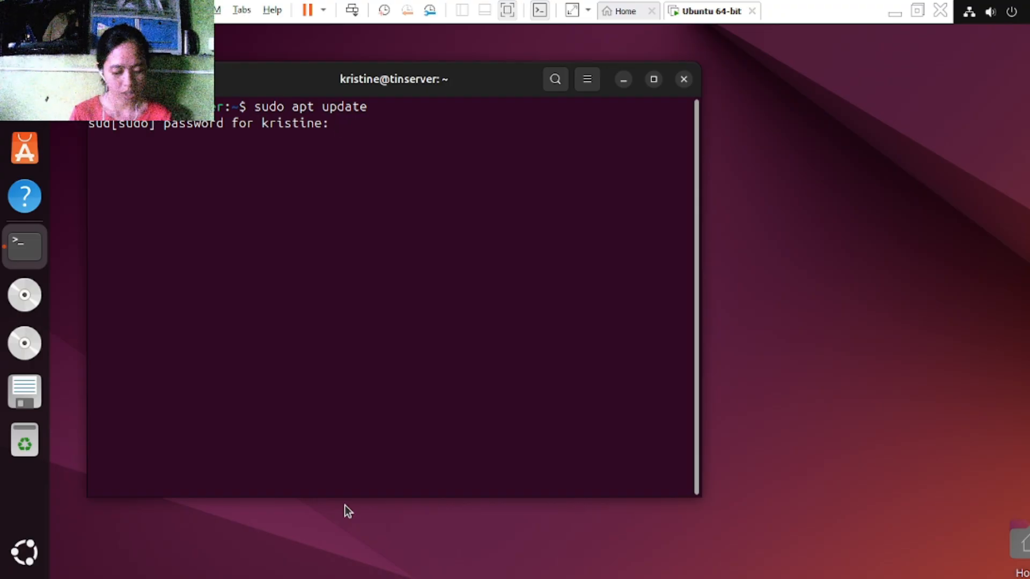
{"action": "key", "text": "Return"}
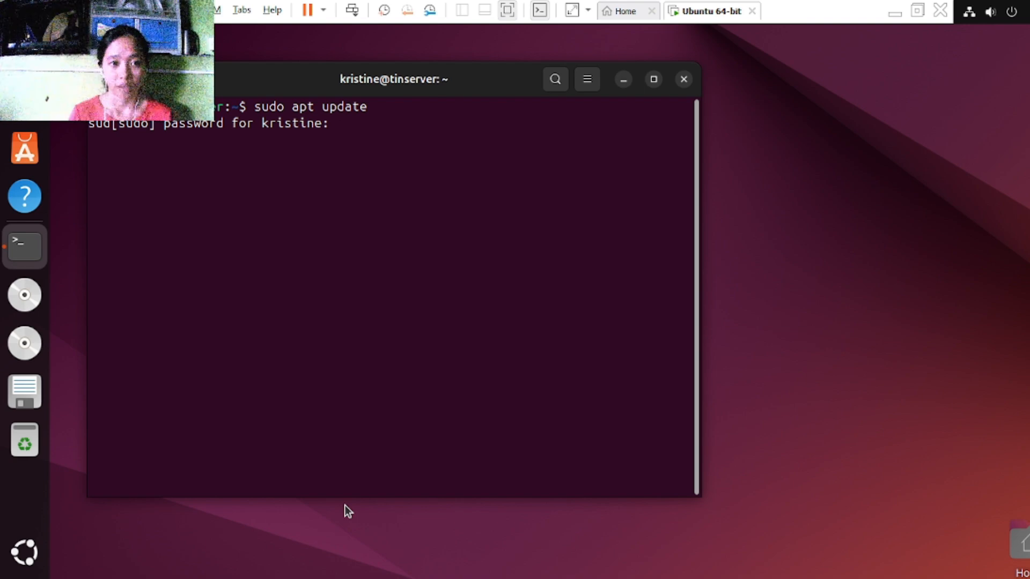
{"action": "key", "text": "Return"}
{"action": "key", "text": "Return"}
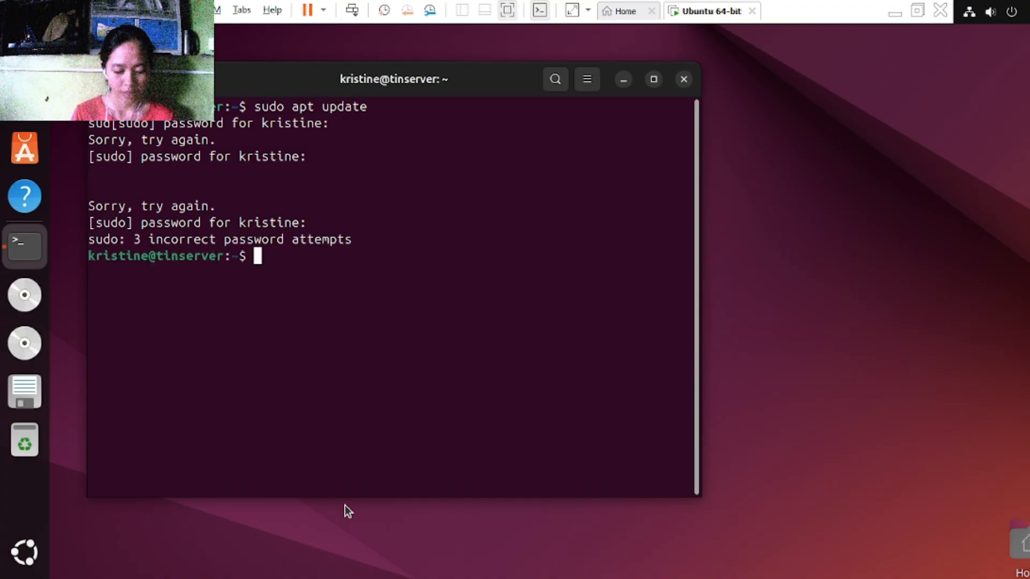
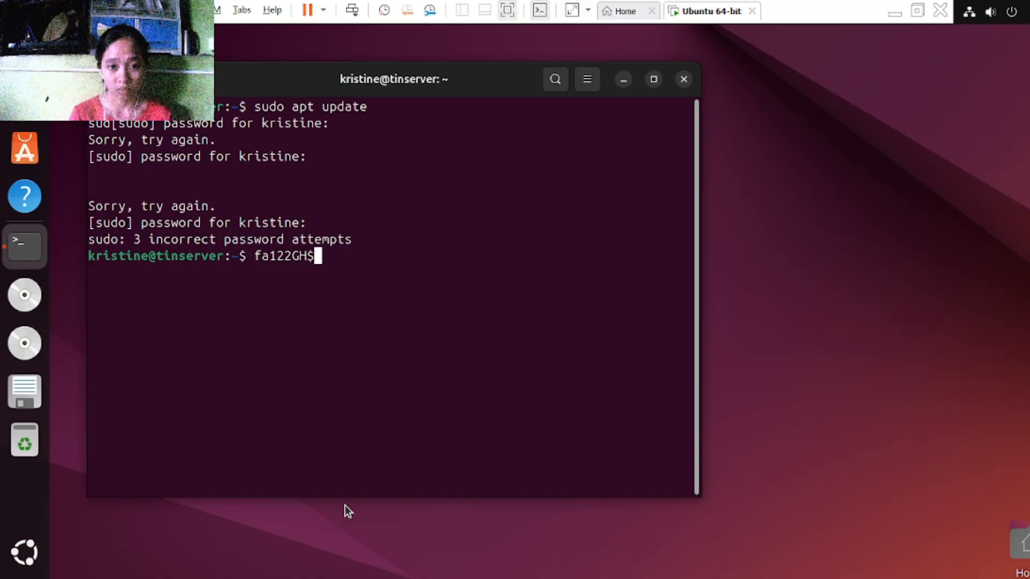
- Mistakenly run the password text as a shell command, then type 'sudo apt install -y openssh-server'
{"action": "key", "text": "Return"}
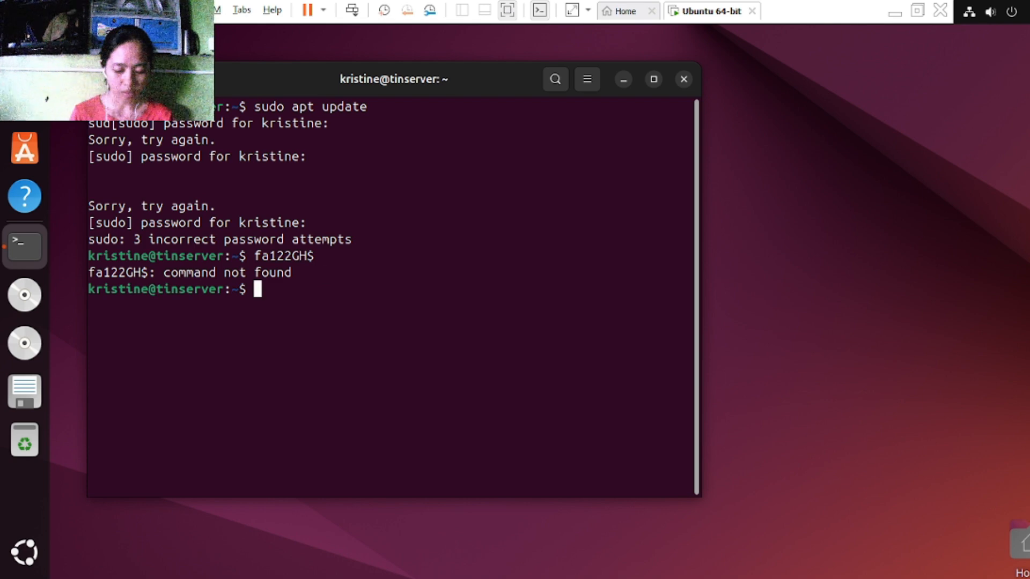
{"action": "type", "text": "sudo "}
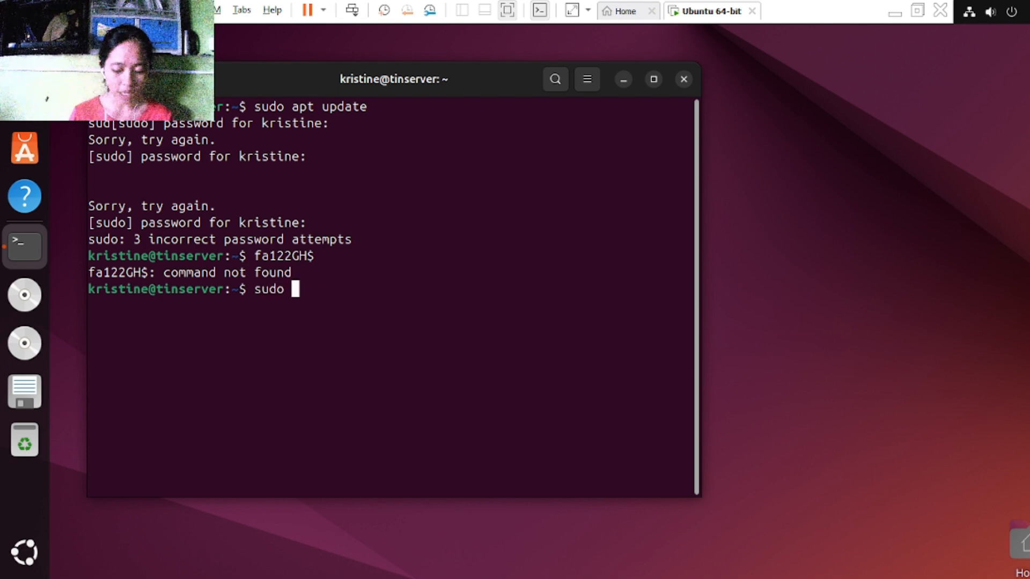
{"action": "type", "text": "apt "}
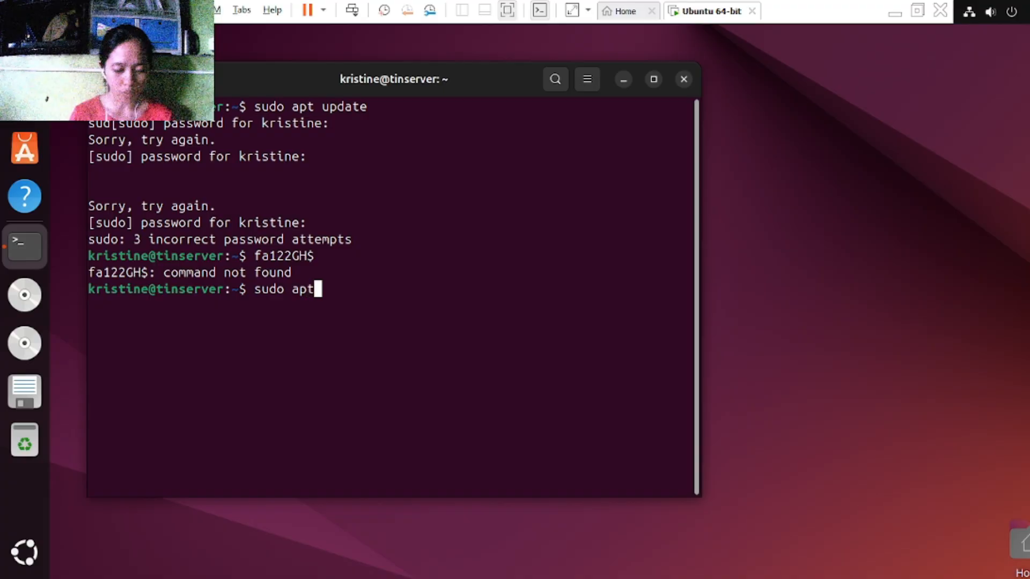
{"action": "type", "text": "inst"}
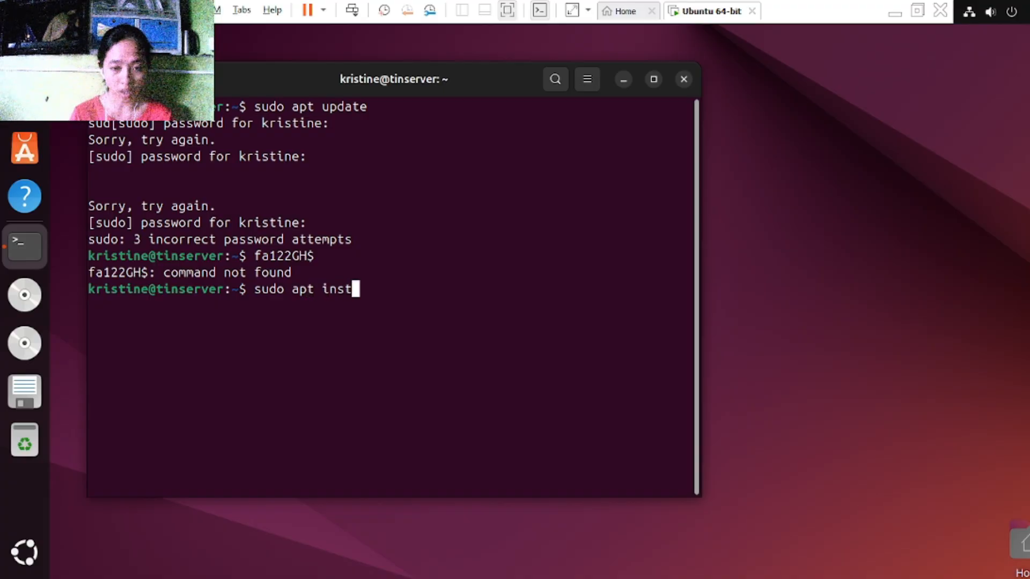
{"action": "type", "text": "all "}
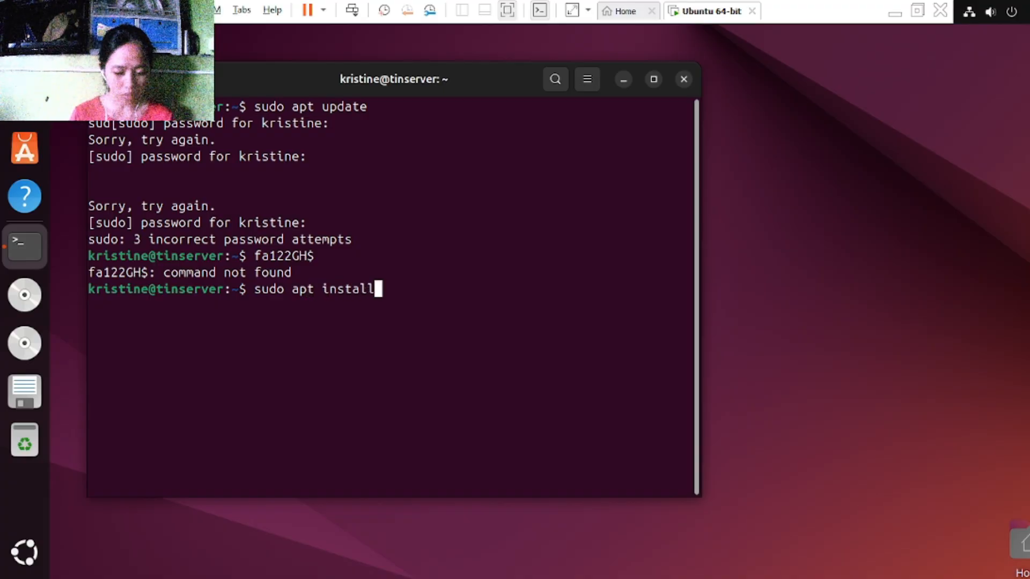
{"action": "type", "text": "-y "}
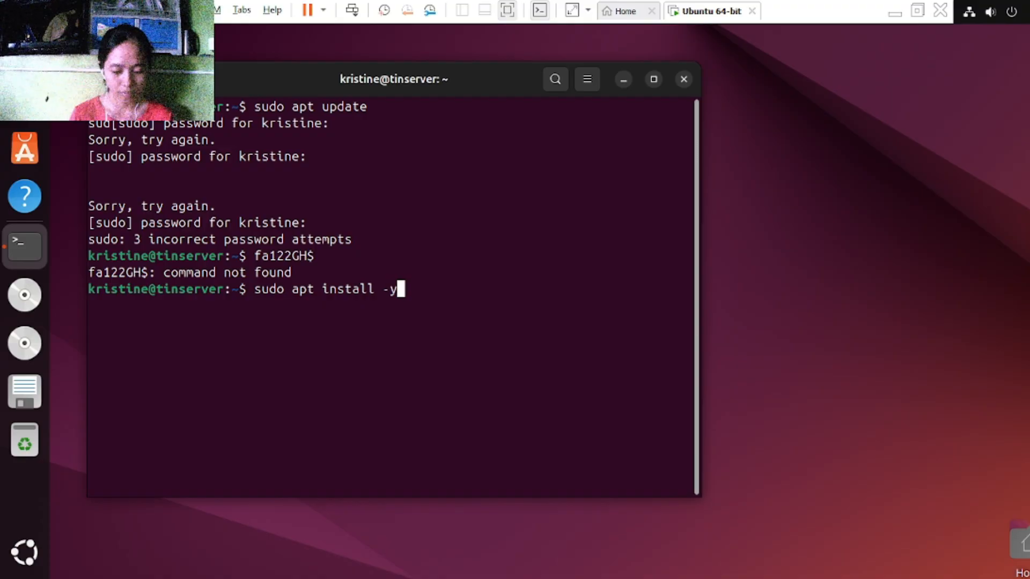
{"action": "type", "text": "open"}
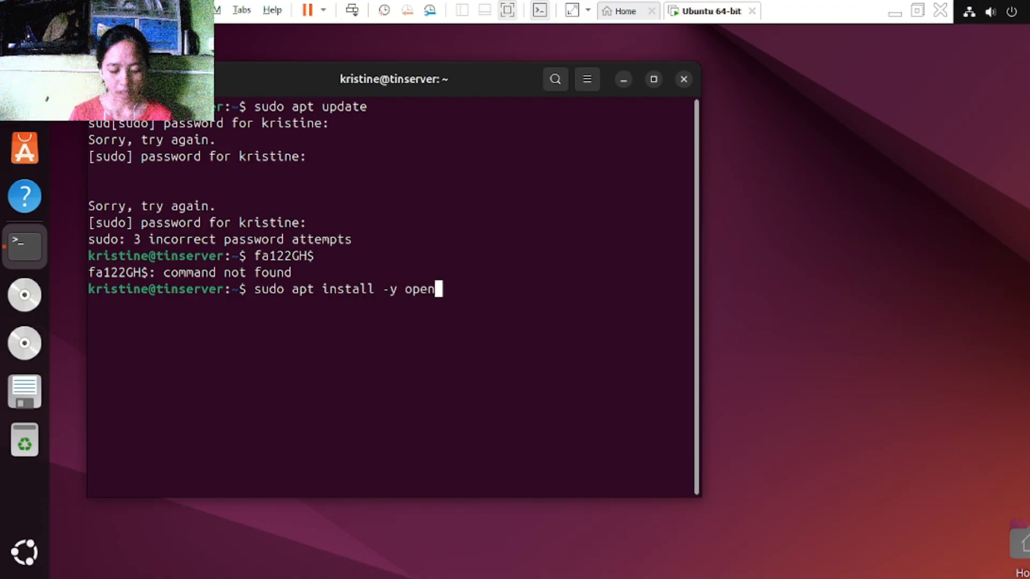
{"action": "type", "text": "ssh"}
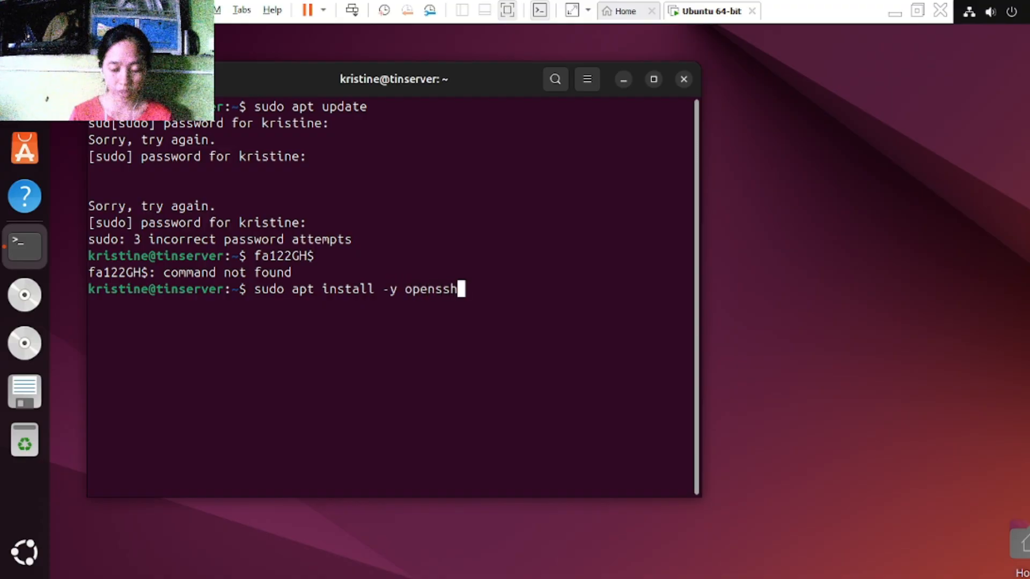
{"action": "type", "text": "-s"}
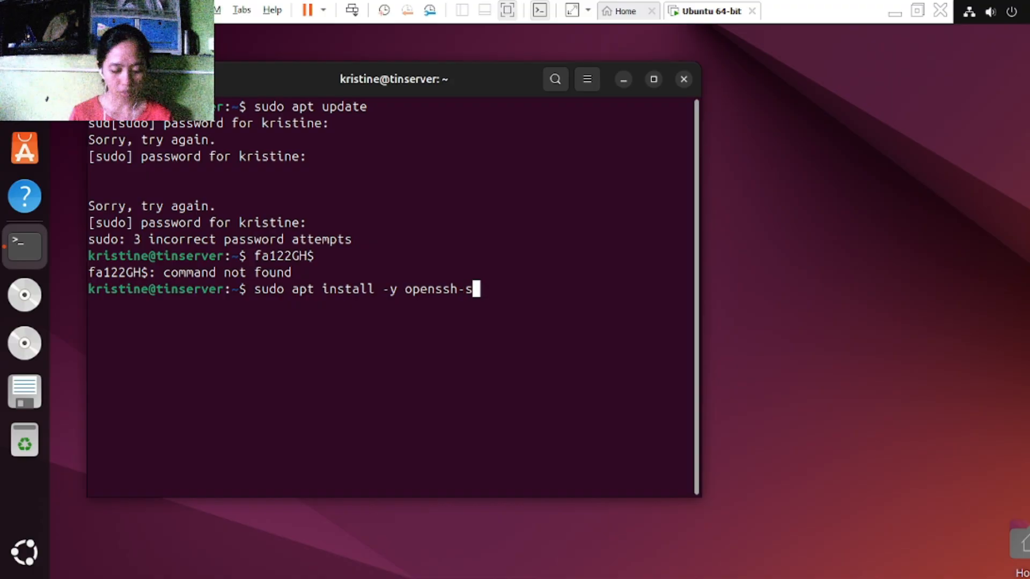
{"action": "type", "text": "erver"}
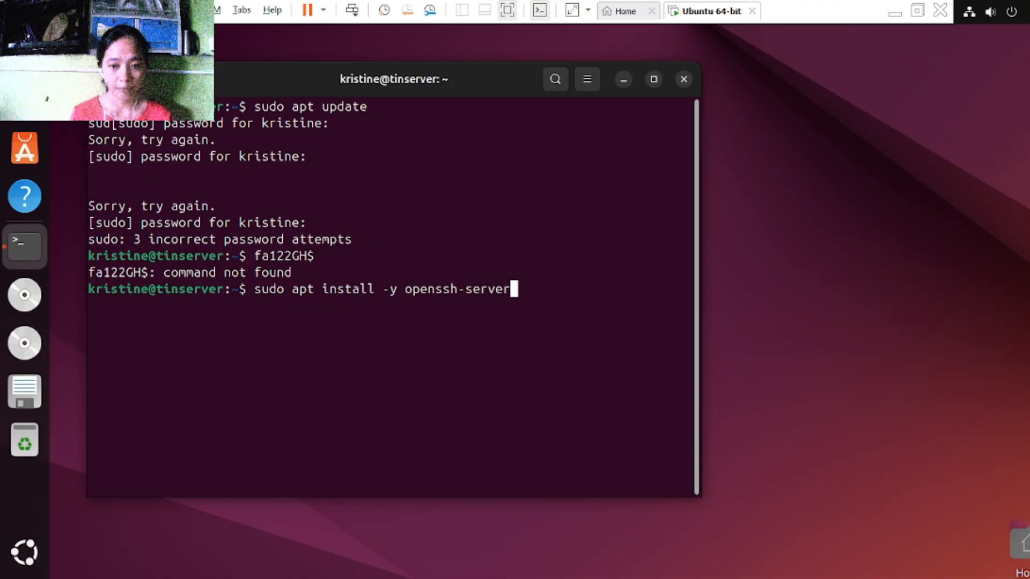
- Run the openssh-server install and submit the sudo password, which is rejected
{"action": "key", "text": "Return"}
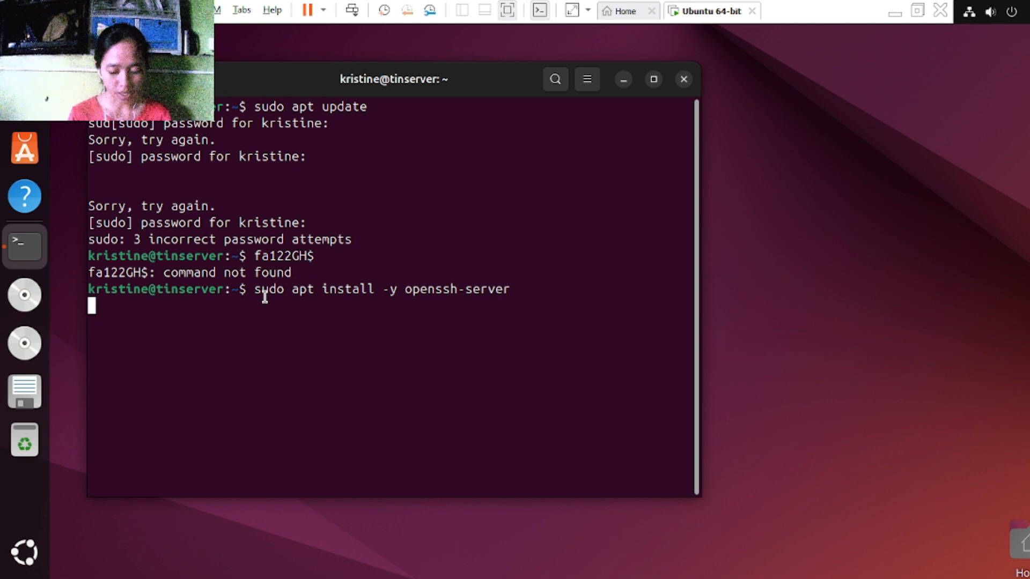
{"action": "type", "text": "sudo"}
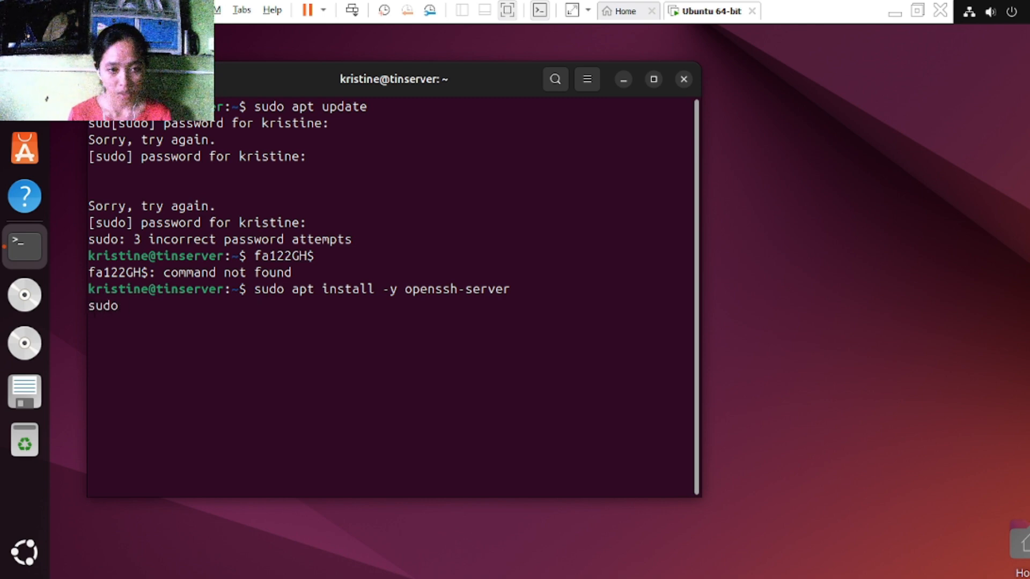
{"action": "type", "text": " sys[sudo] password for kristine:"}
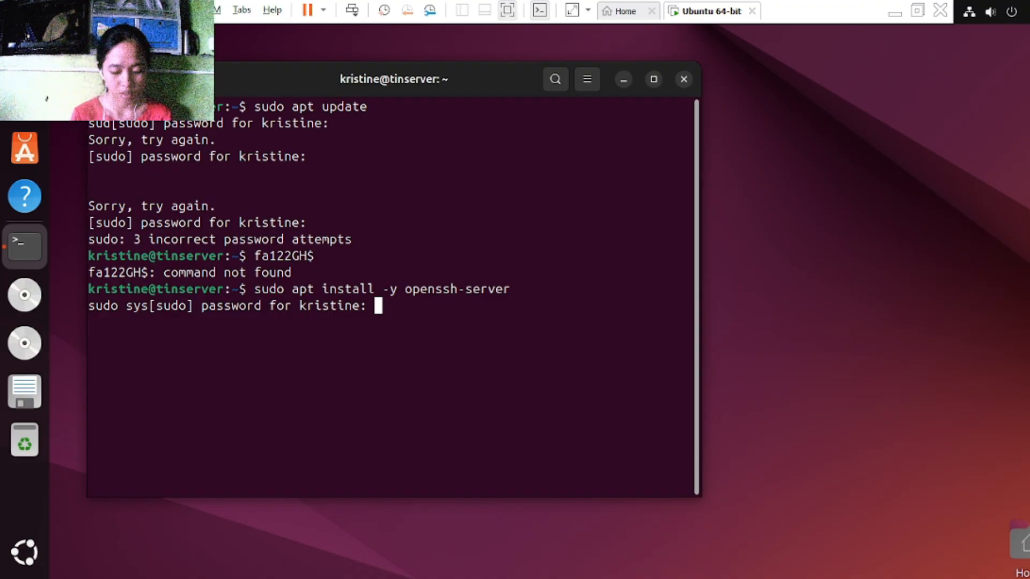
{"action": "key", "text": "Return"}
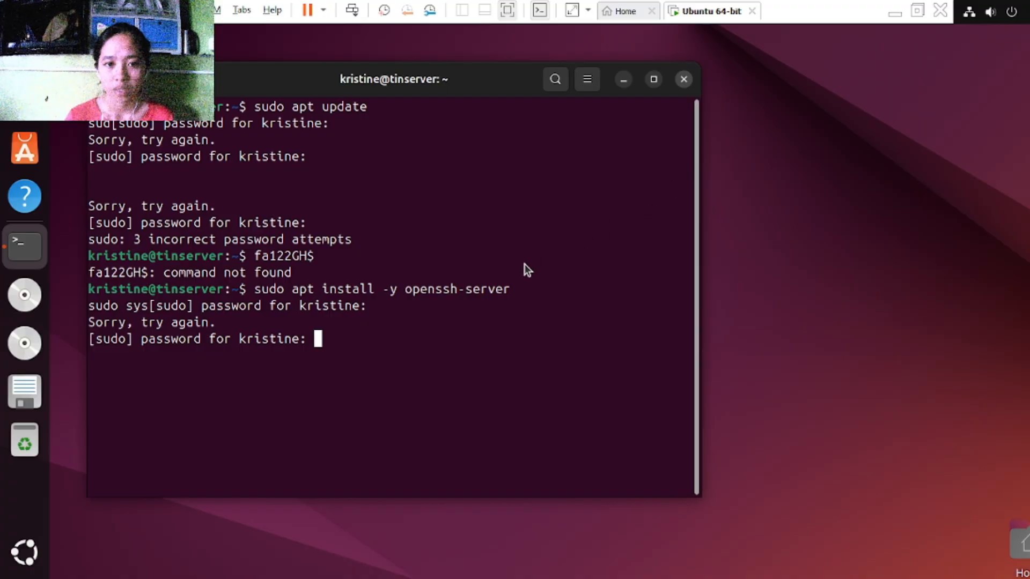
- Close the stuck terminal, launch a new Terminal and rerun 'sudo apt install -y openssh-server'
{"action": "left_click", "coordinate": [507, 336]}
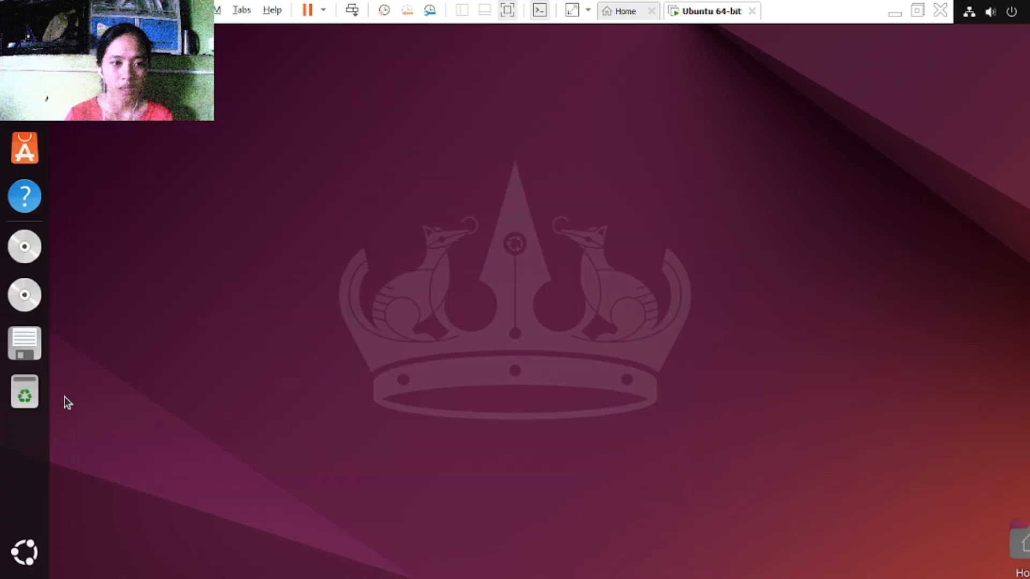
{"action": "left_click", "coordinate": [23, 566]}
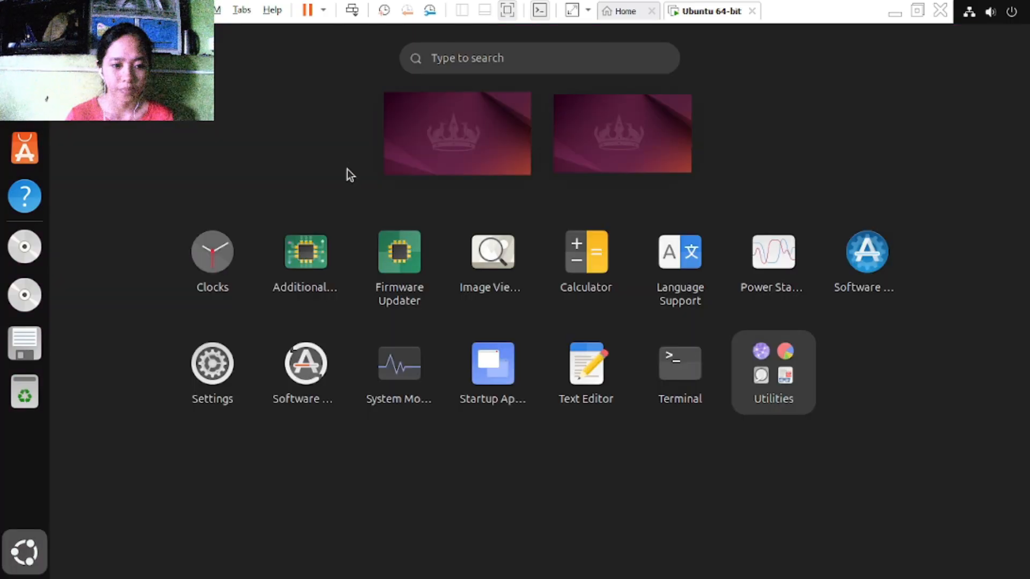
{"action": "left_click", "coordinate": [687, 383]}
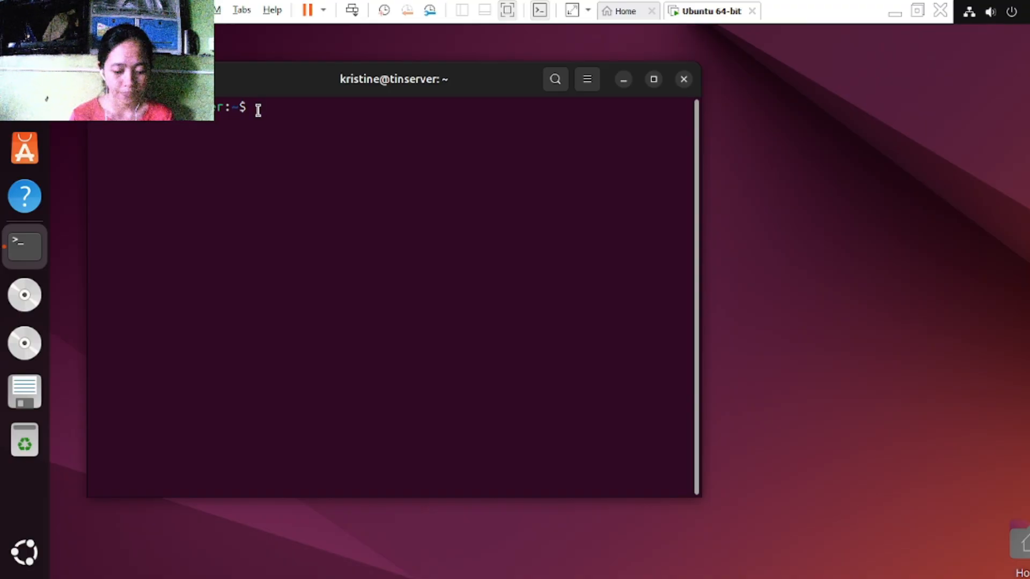
{"action": "type", "text": "su"}
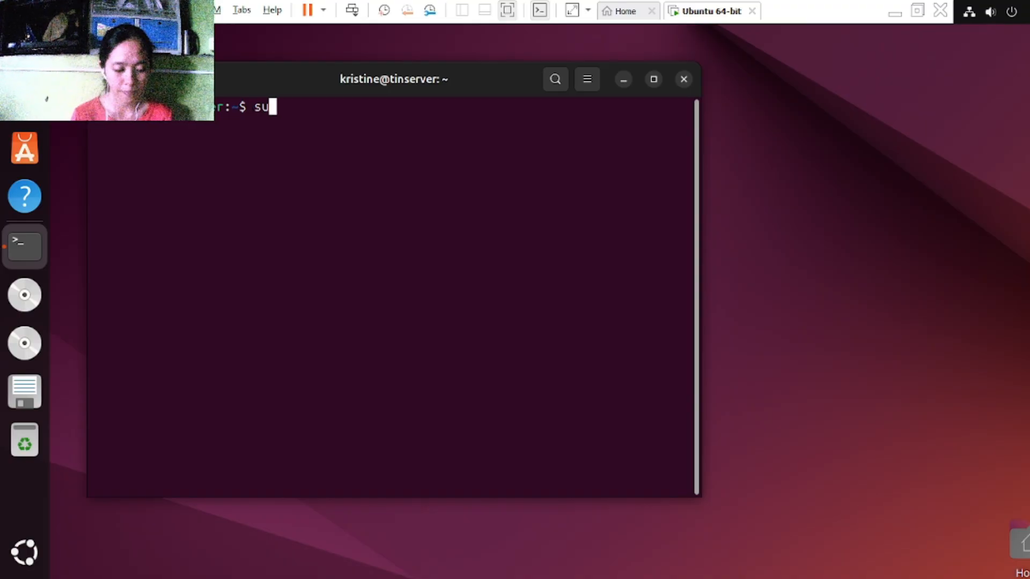
{"action": "type", "text": "do "}
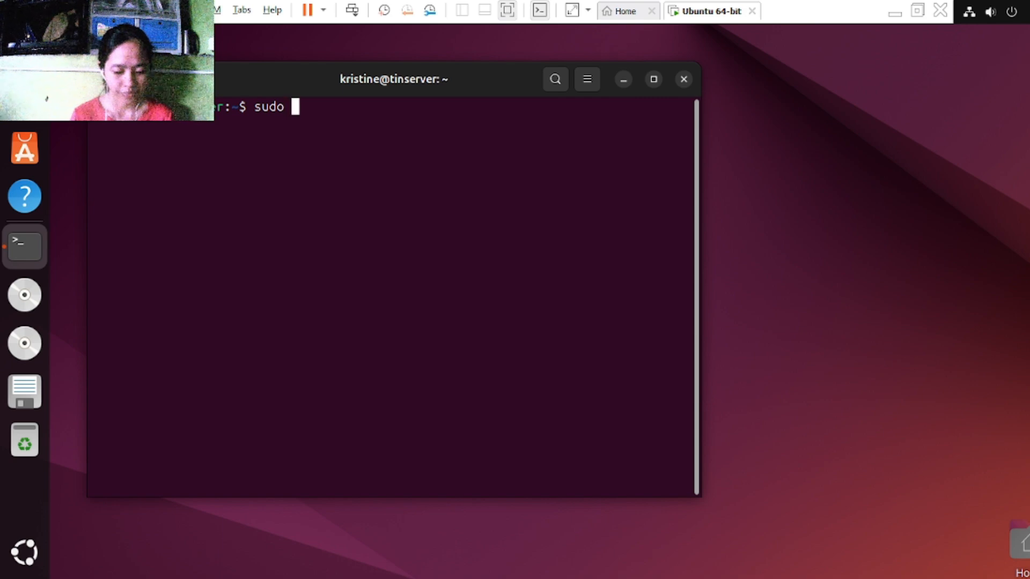
{"action": "type", "text": "apt "}
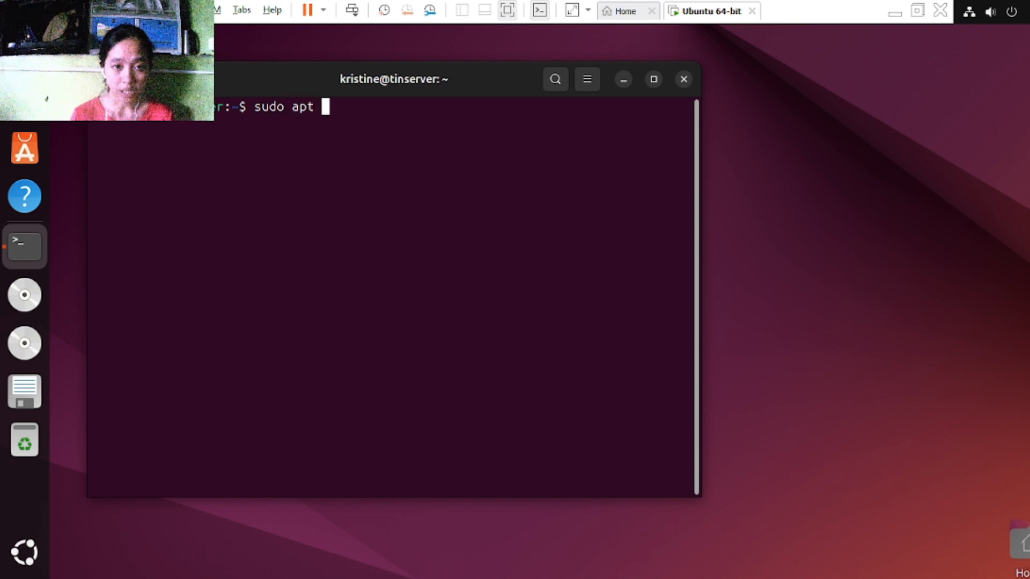
{"action": "type", "text": "install"}
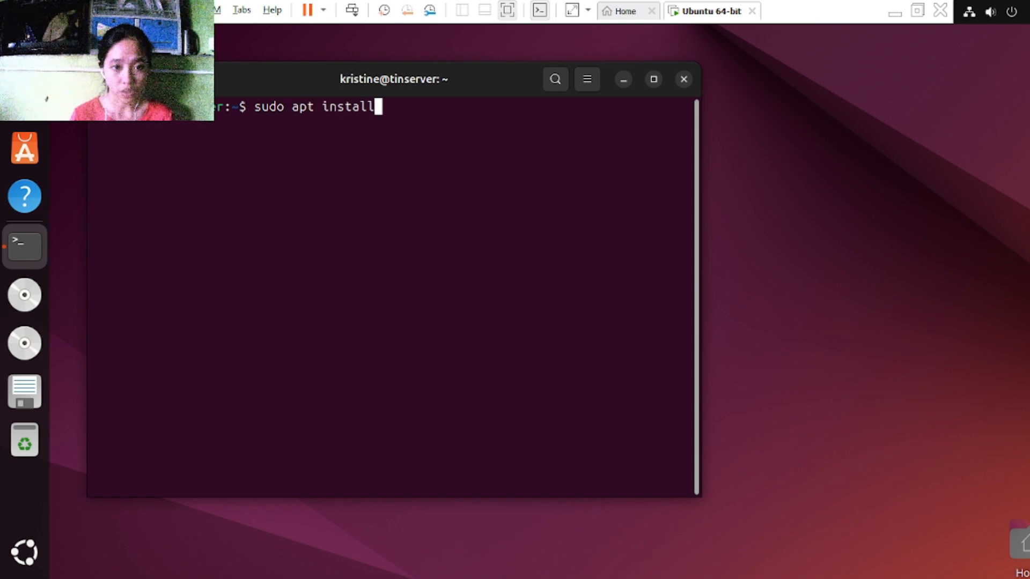
{"action": "type", "text": " -"}
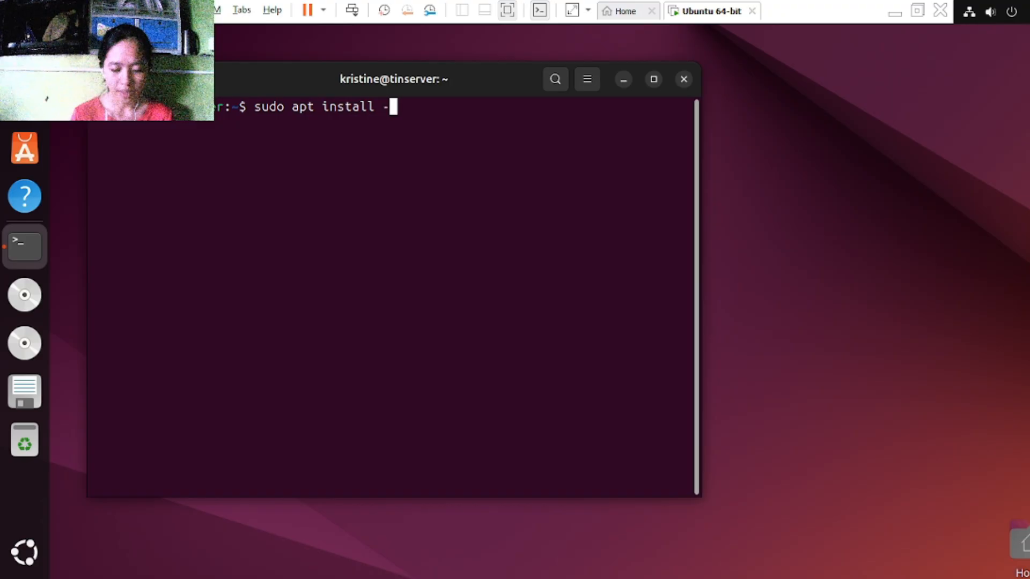
{"action": "type", "text": "y openssh"}
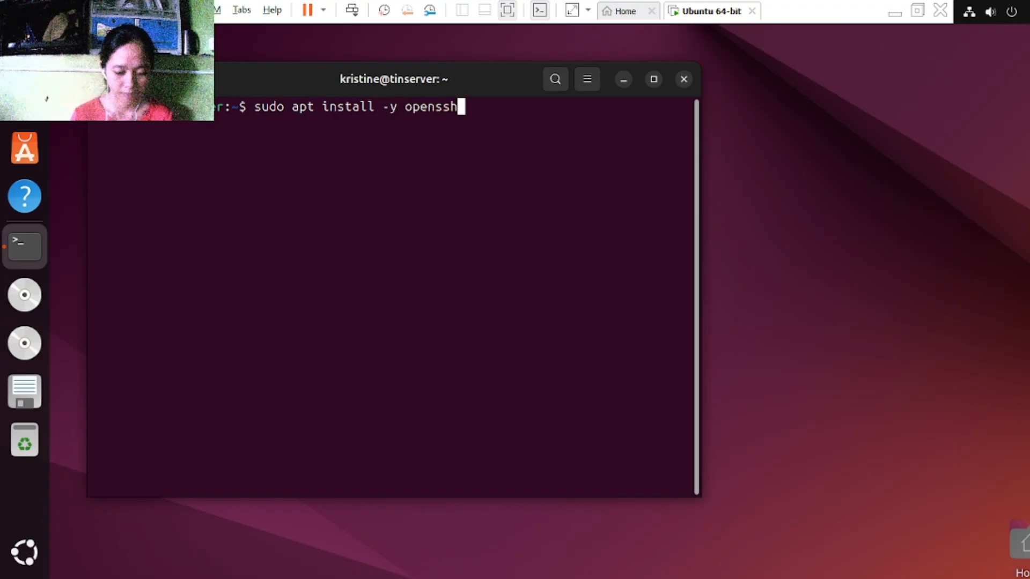
{"action": "type", "text": "-server"}
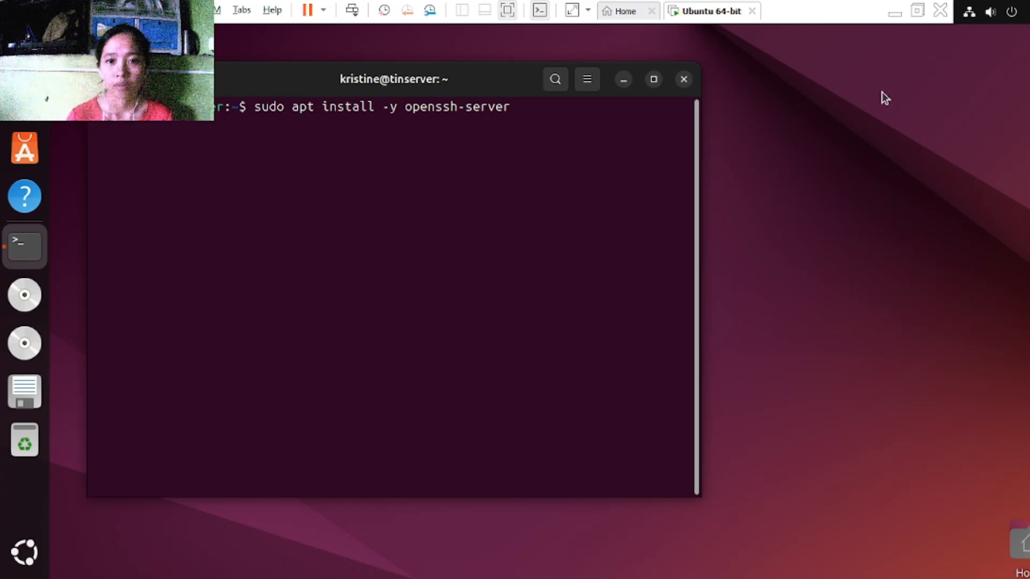
{"action": "key", "text": "Return"}
{"action": "left_click", "coordinate": [654, 80]}
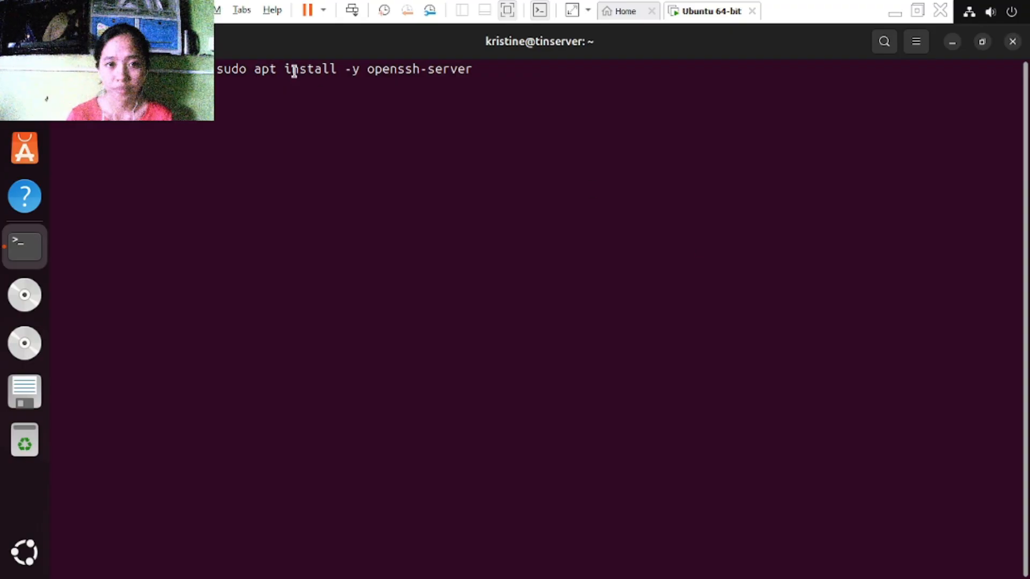
{"action": "left_click", "coordinate": [988, 45]}
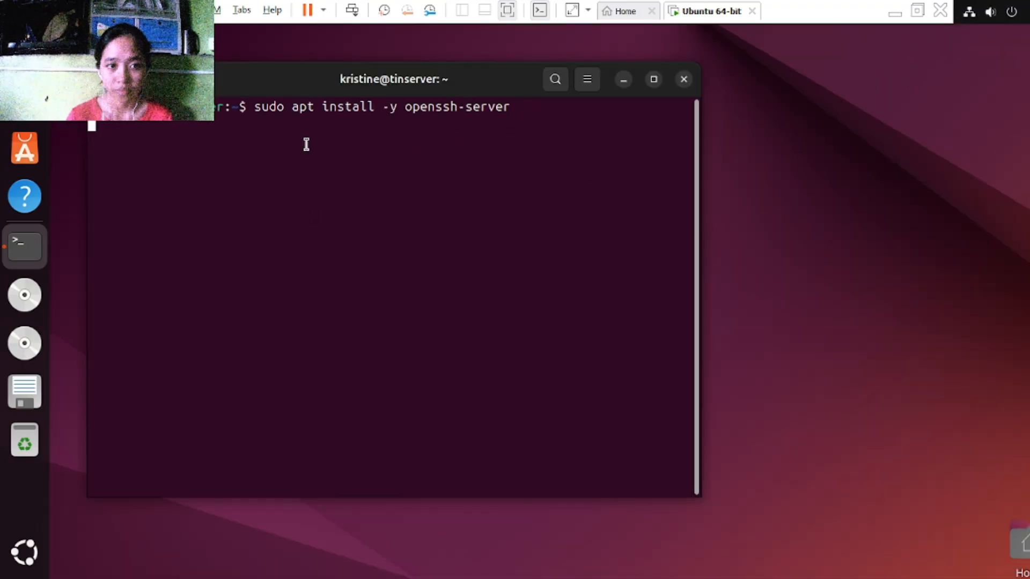
- Submit the sudo password so apt installs openssh-server and its dependencies
{"action": "key", "text": "Return"}
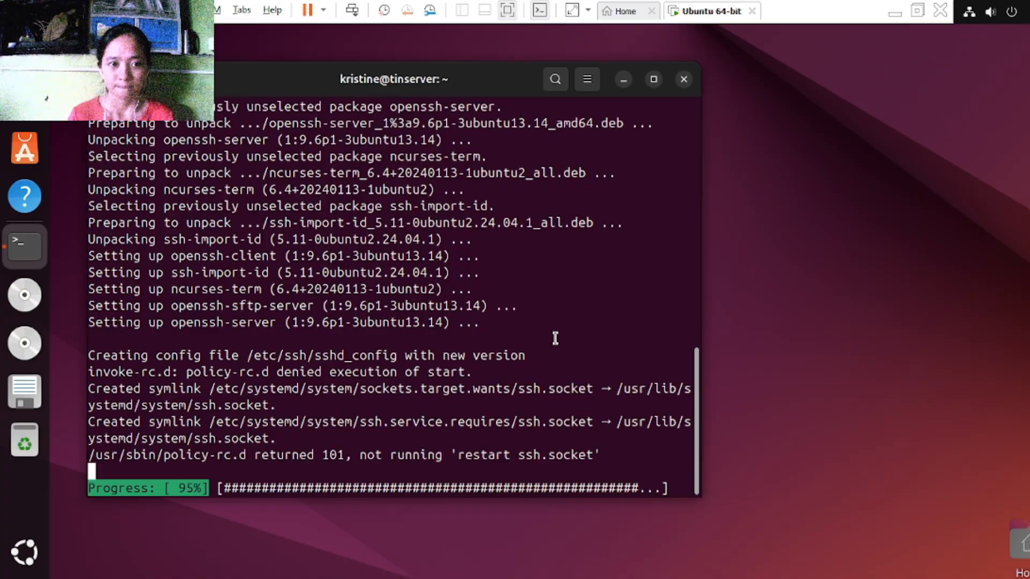
- Exit full screen, glance at the course PDF, hide OBS and restore the VM to full screen
{"action": "left_click", "coordinate": [507, 10]}
{"action": "left_click", "coordinate": [660, 568]}
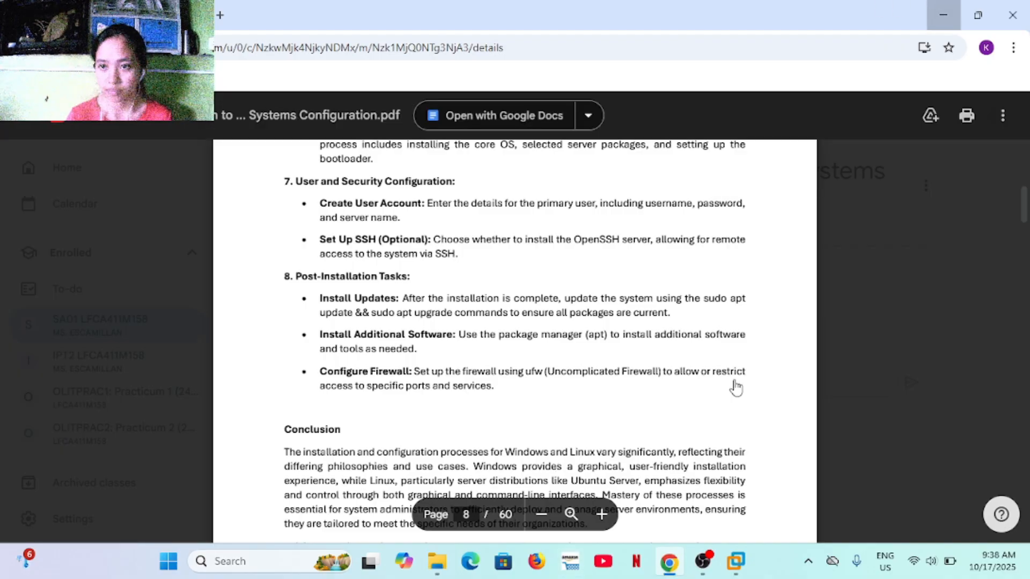
{"action": "left_click", "coordinate": [735, 561]}
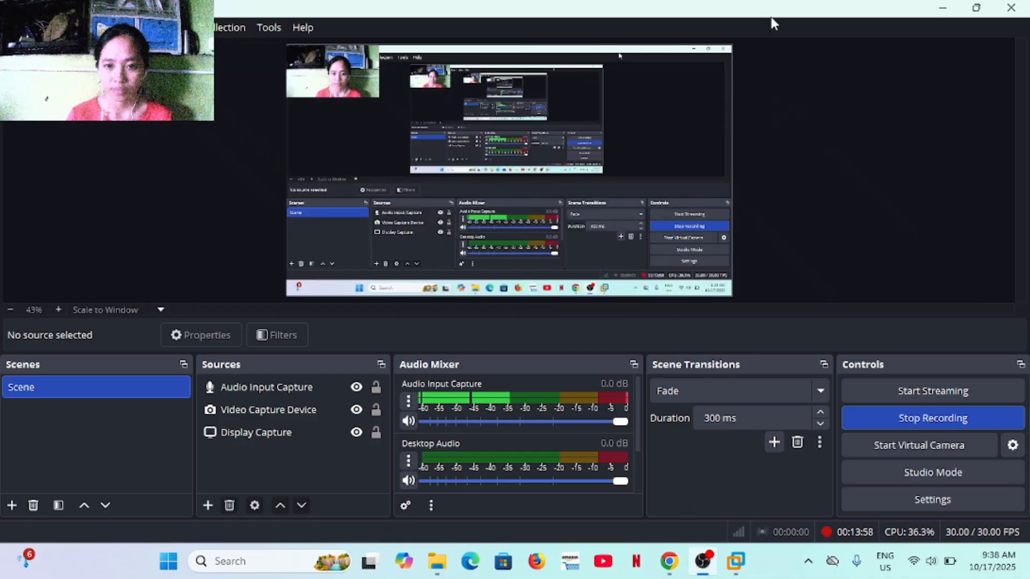
{"action": "left_click", "coordinate": [943, 9]}
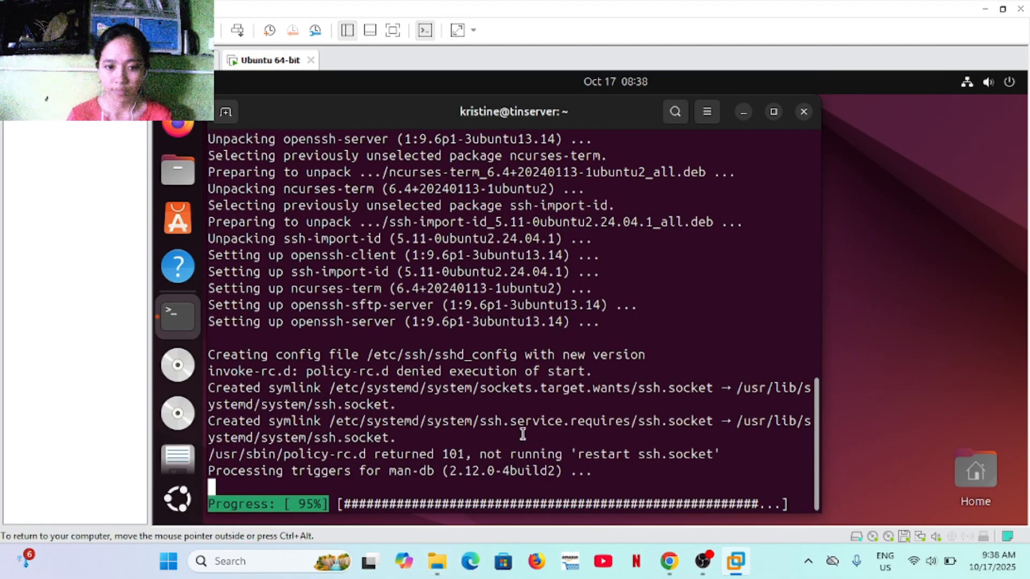
{"action": "left_click", "coordinate": [393, 31]}
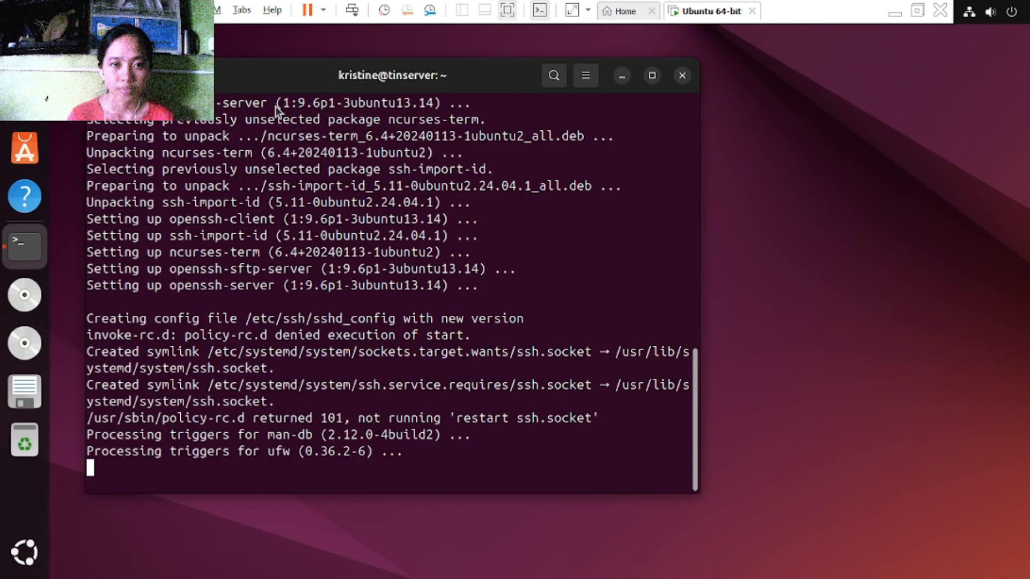
- Center the terminal and run 'sudo systemctl enable-now ssh', which fails as an unknown verb
{"action": "left_click_drag", "start_coordinate": [244, 111], "coordinate": [265, 79]}
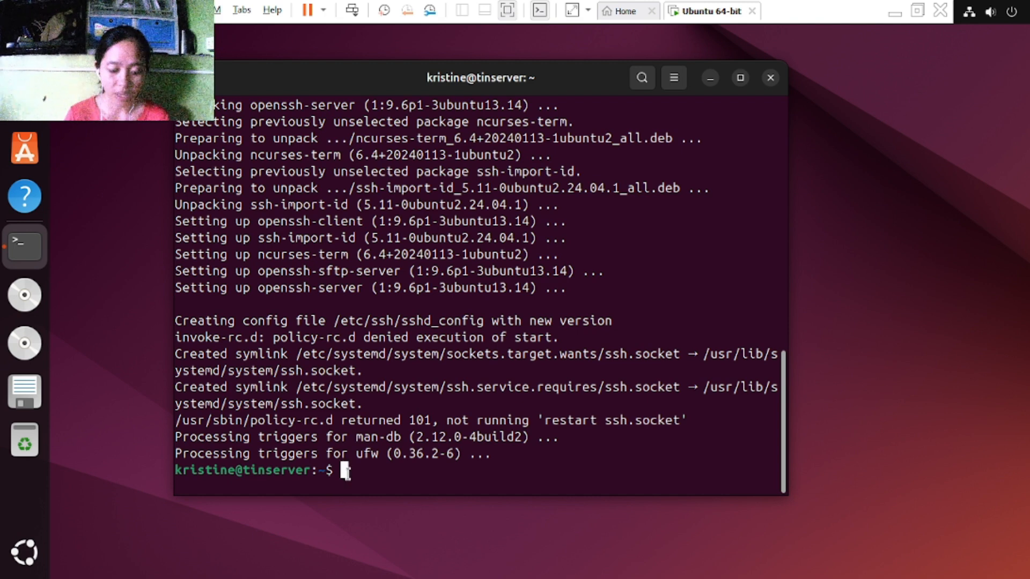
{"action": "type", "text": "sudo "}
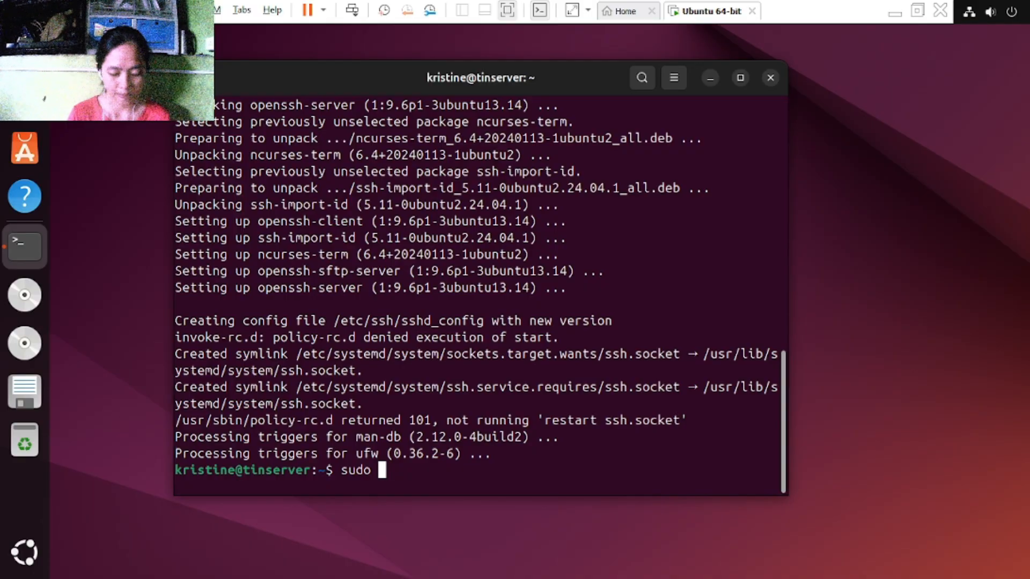
{"action": "type", "text": "systemct"}
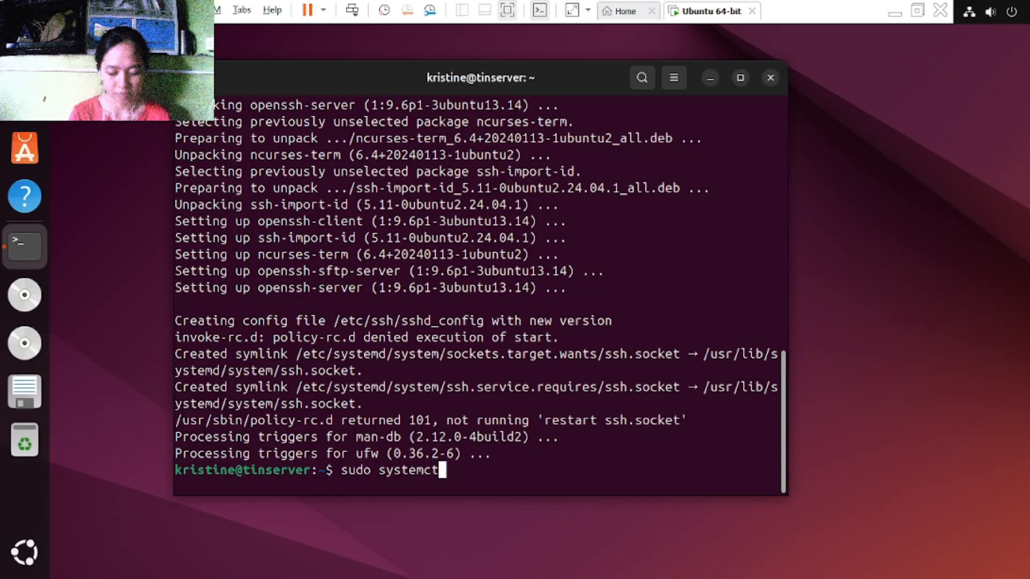
{"action": "type", "text": "l"}
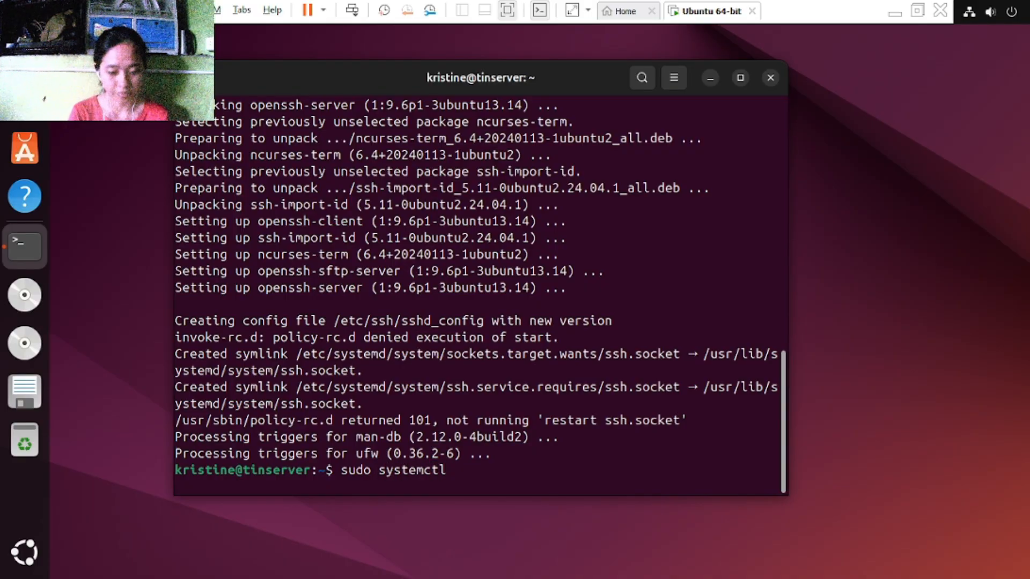
{"action": "type", "text": " enable"}
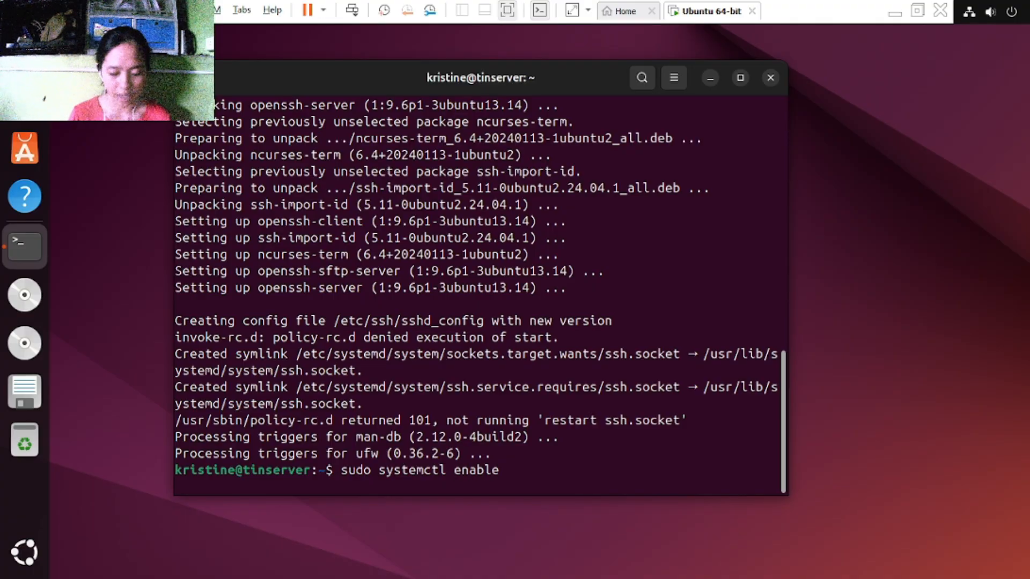
{"action": "type", "text": "-no"}
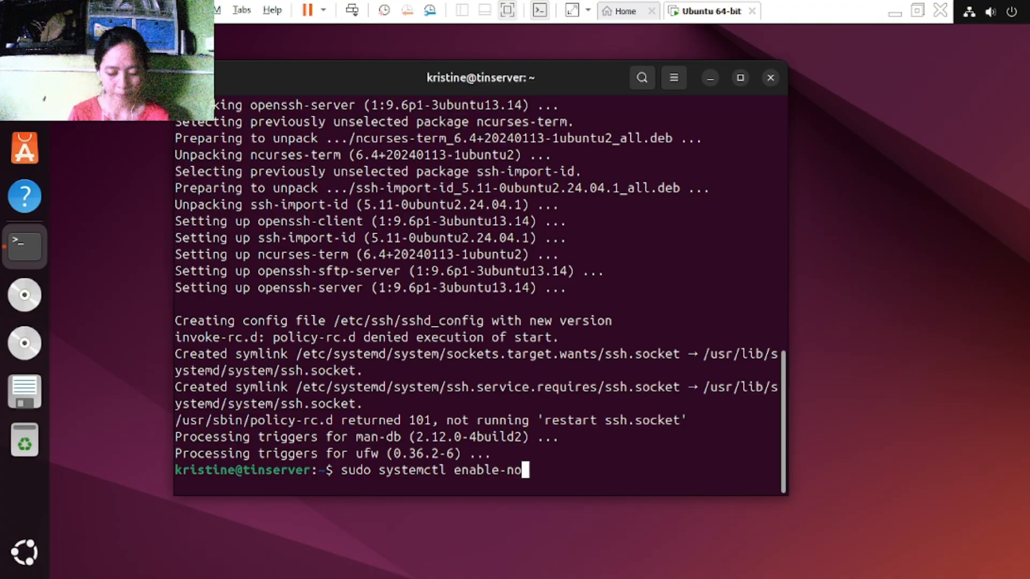
{"action": "type", "text": "w ssh"}
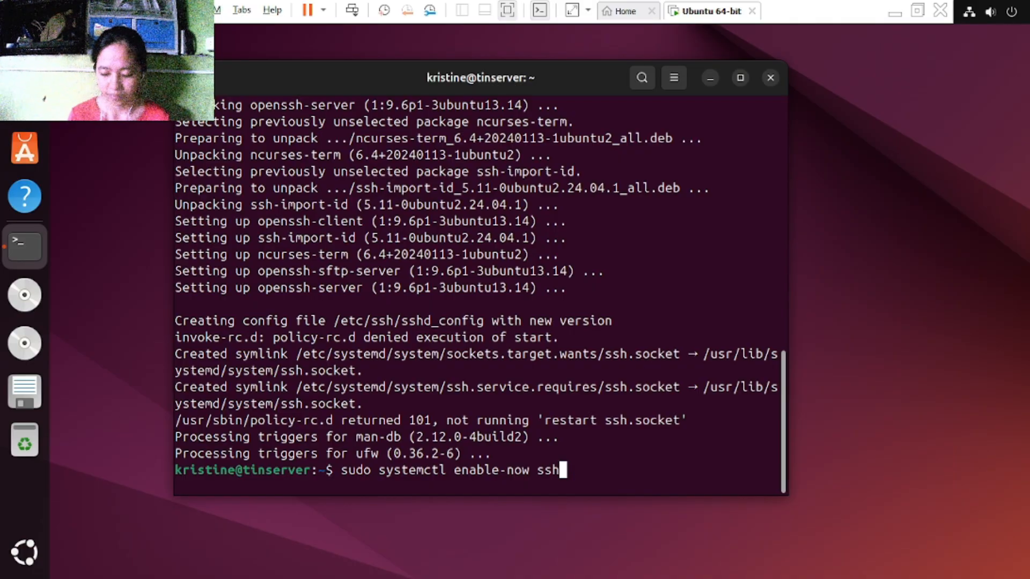
{"action": "key", "text": "Return"}
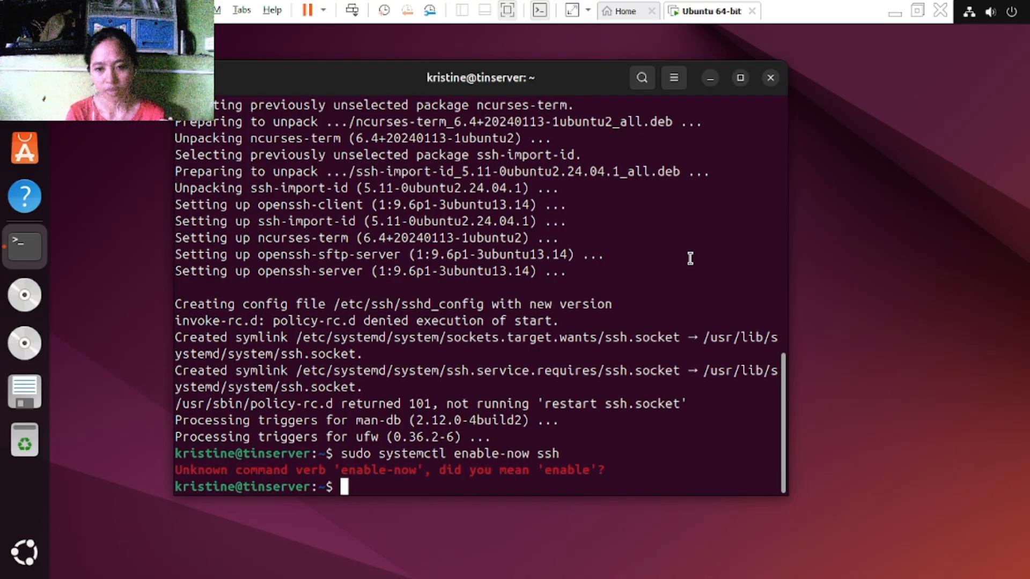
- Run sudo systemctl enable twice with no unit name; both attempts return 'Too few arguments.'
{"action": "type", "text": "su"}
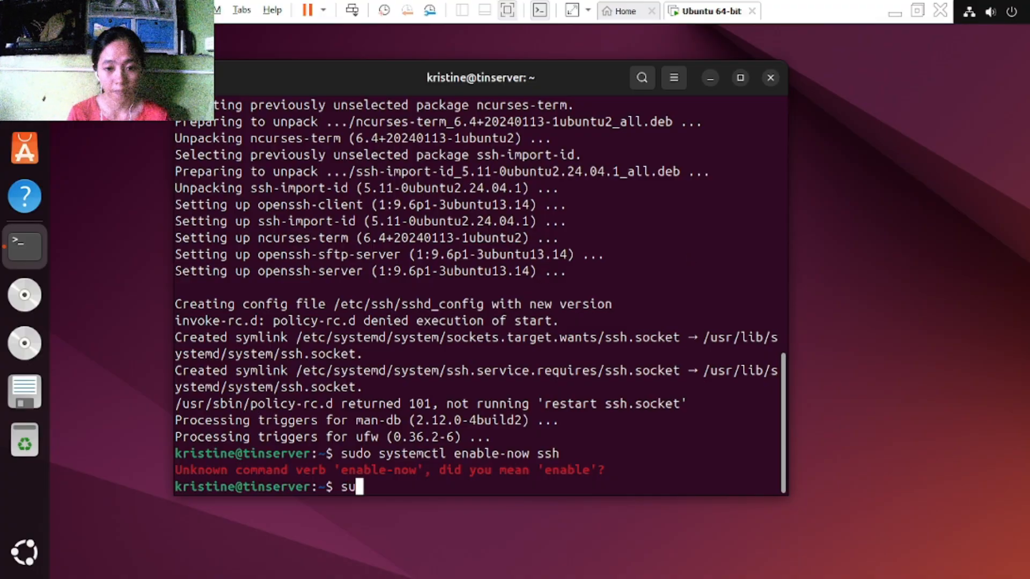
{"action": "type", "text": "do"}
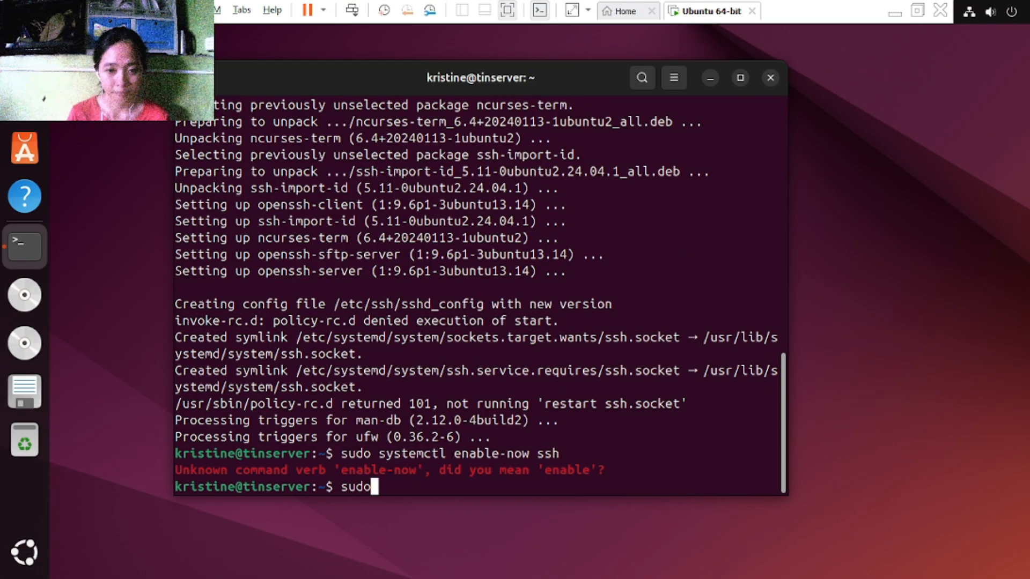
{"action": "type", "text": " syste"}
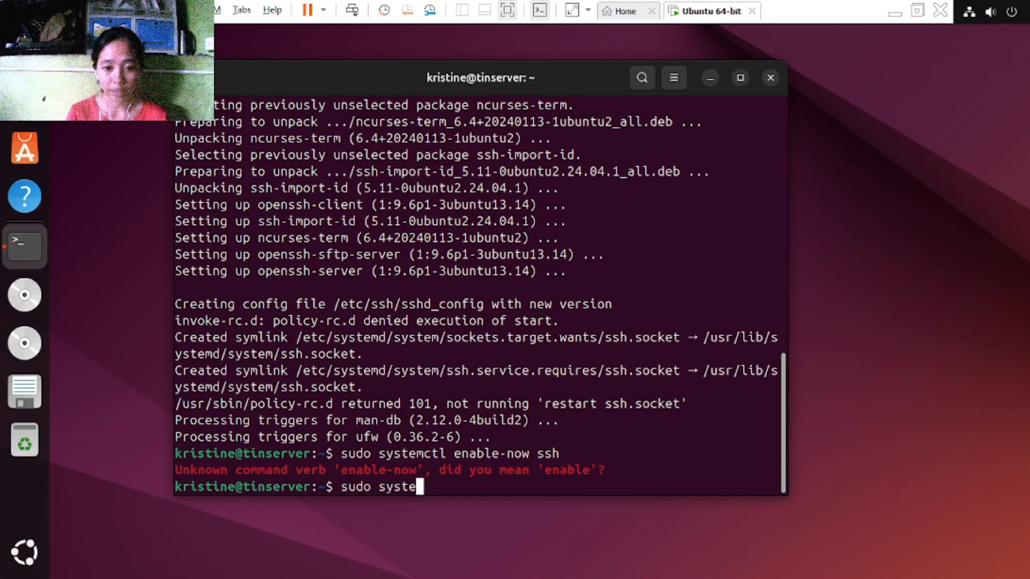
{"action": "type", "text": "m"}
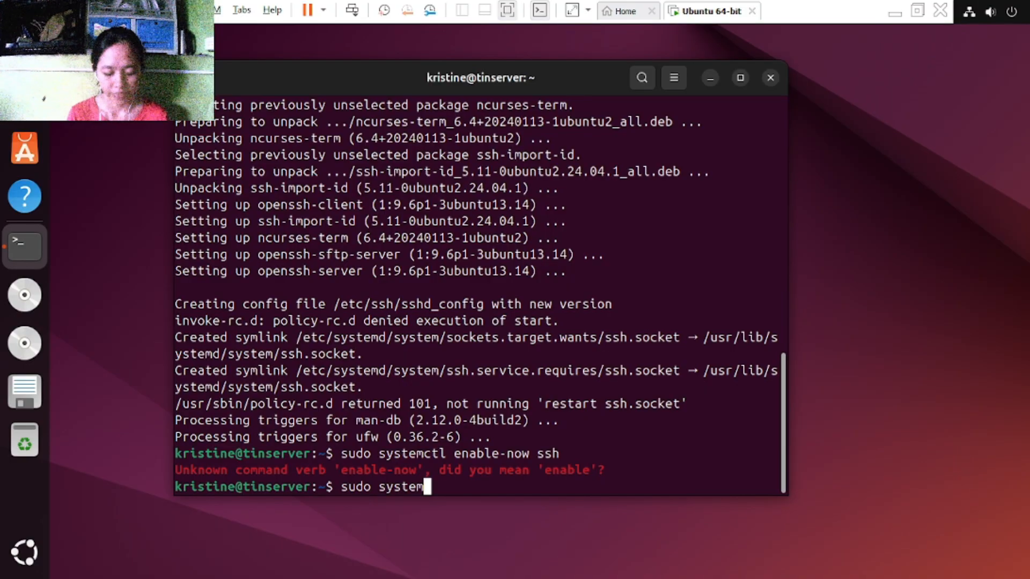
{"action": "type", "text": "ctl enable"}
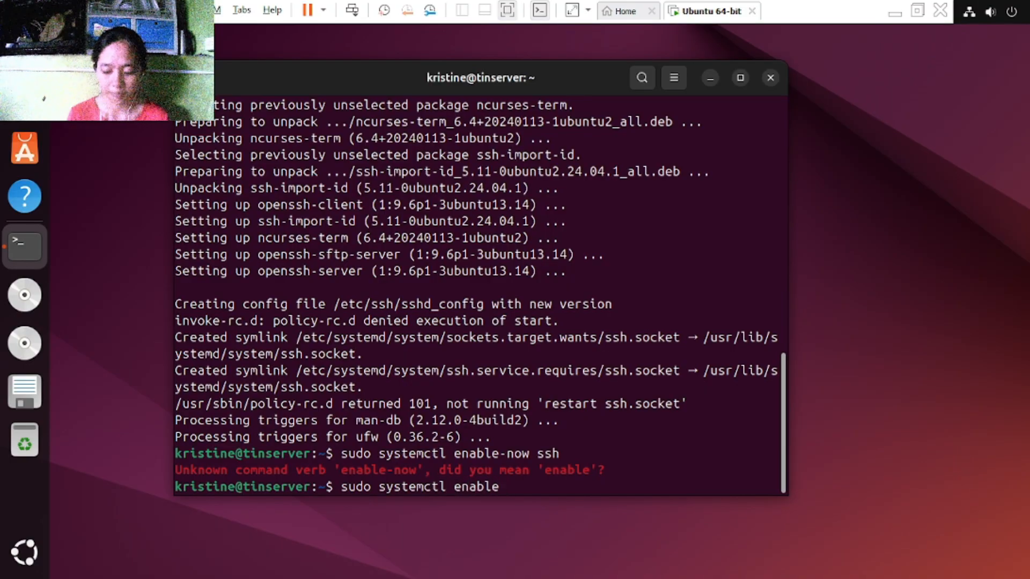
{"action": "key", "text": "Return"}
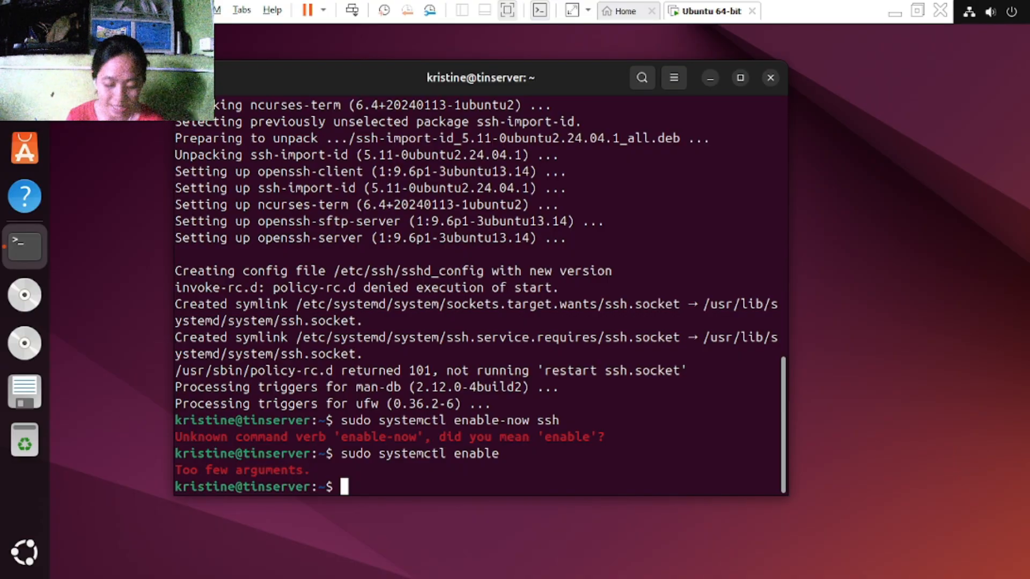
{"action": "type", "text": "su"}
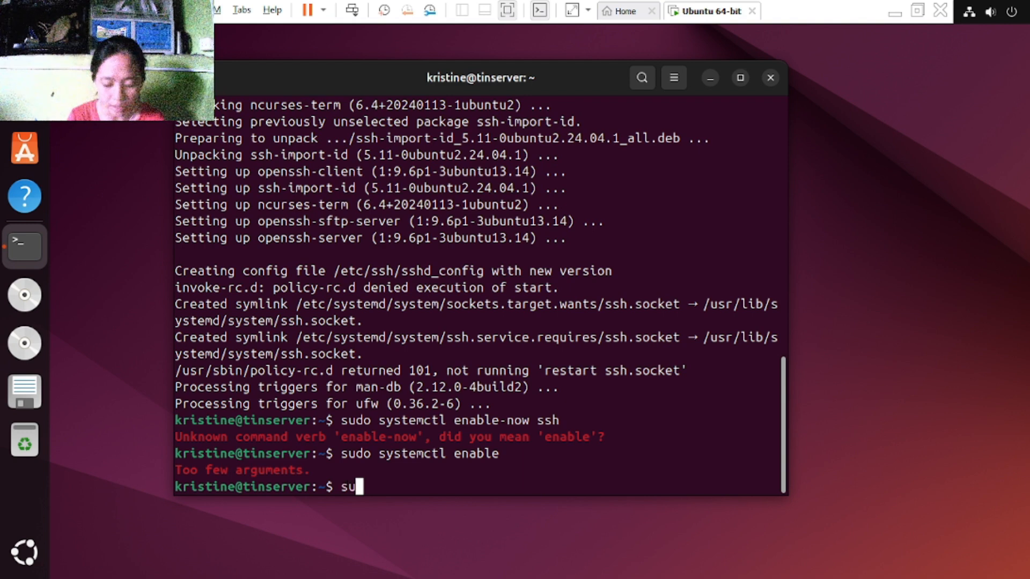
{"action": "type", "text": "do system"}
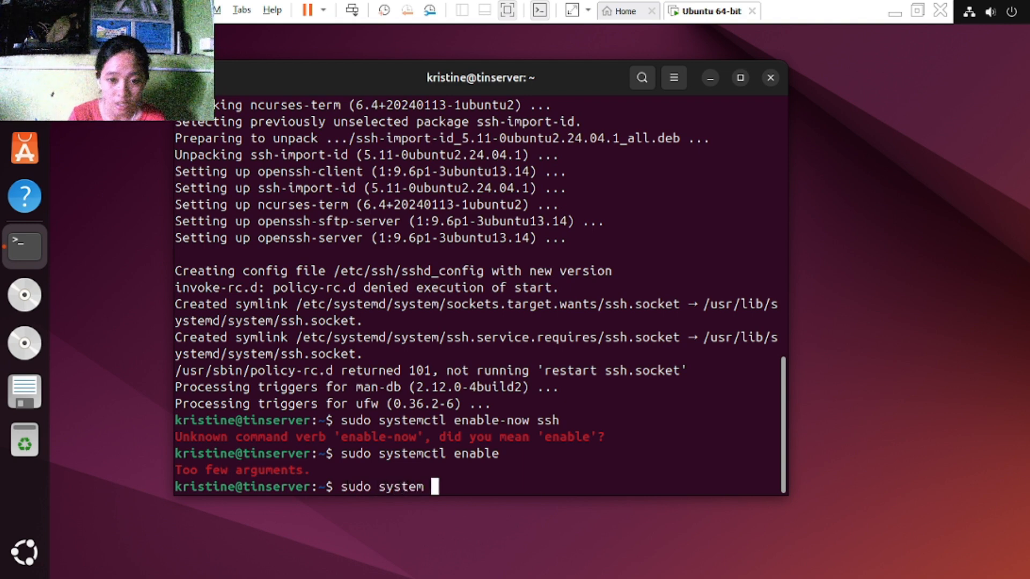
{"action": "type", "text": "ct"}
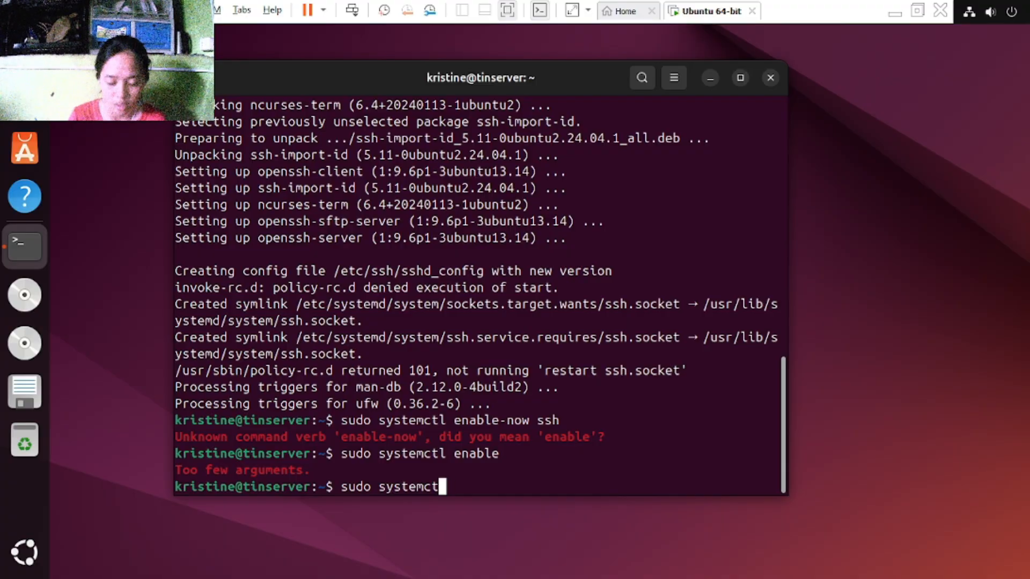
{"action": "type", "text": "l enable"}
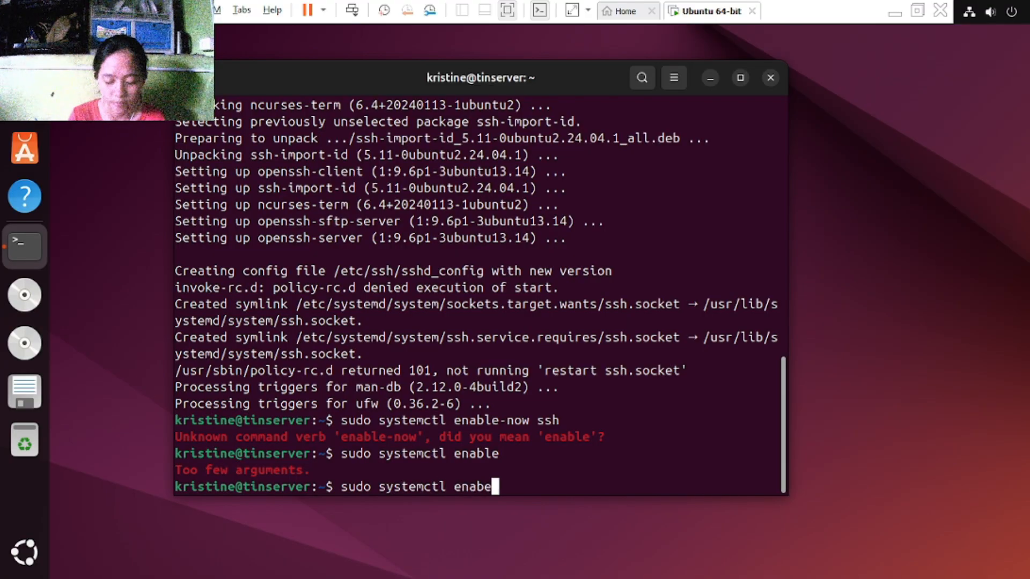
{"action": "key", "text": "BackSpace"}
{"action": "key", "text": "BackSpace"}
{"action": "type", "text": "le"}
{"action": "key", "text": "Return"}
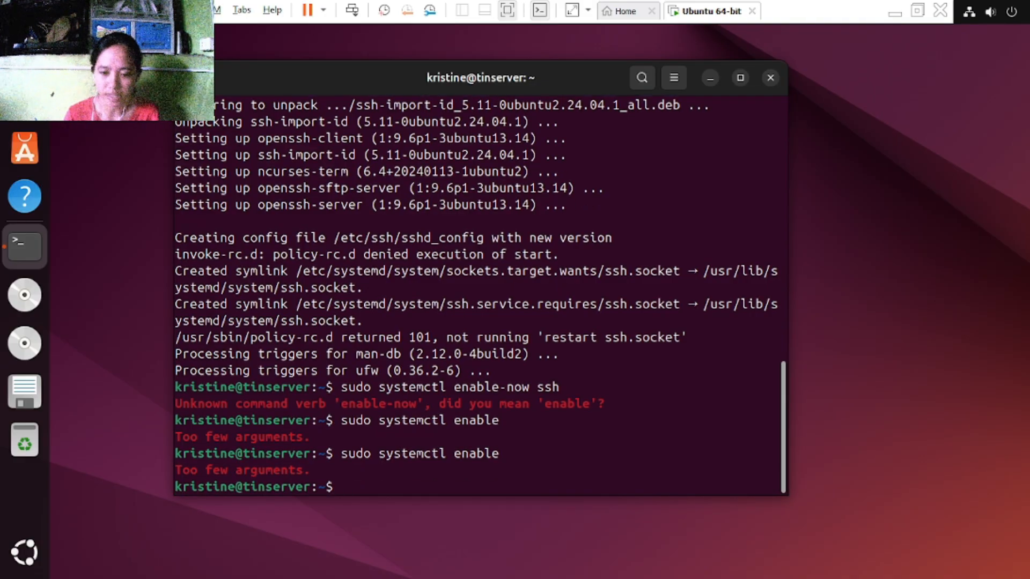
- Check ssh with systemctl status ssh --no-pager, which shows it disabled and inactive (dead)
{"action": "type", "text": "system"}
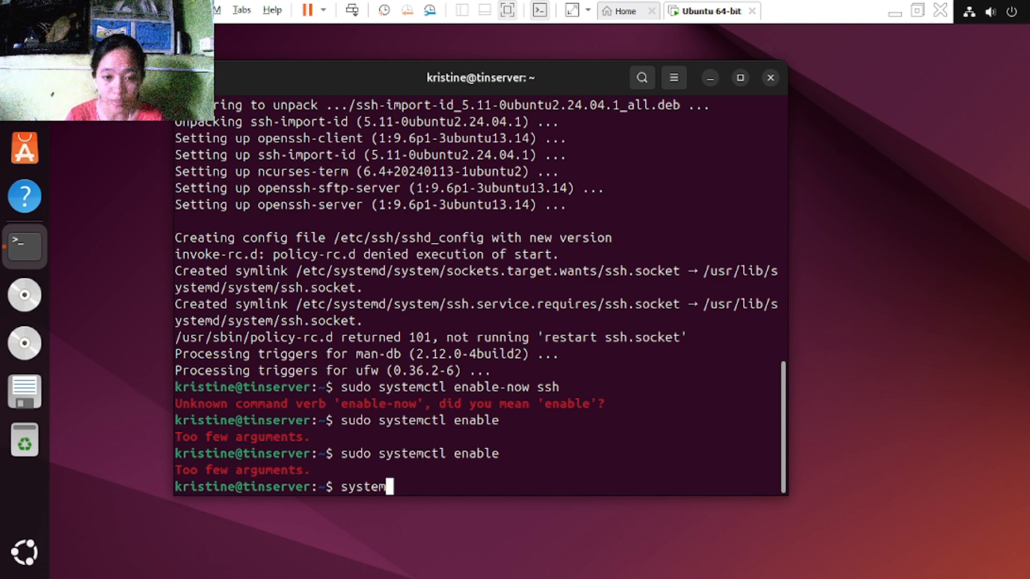
{"action": "type", "text": "ct"}
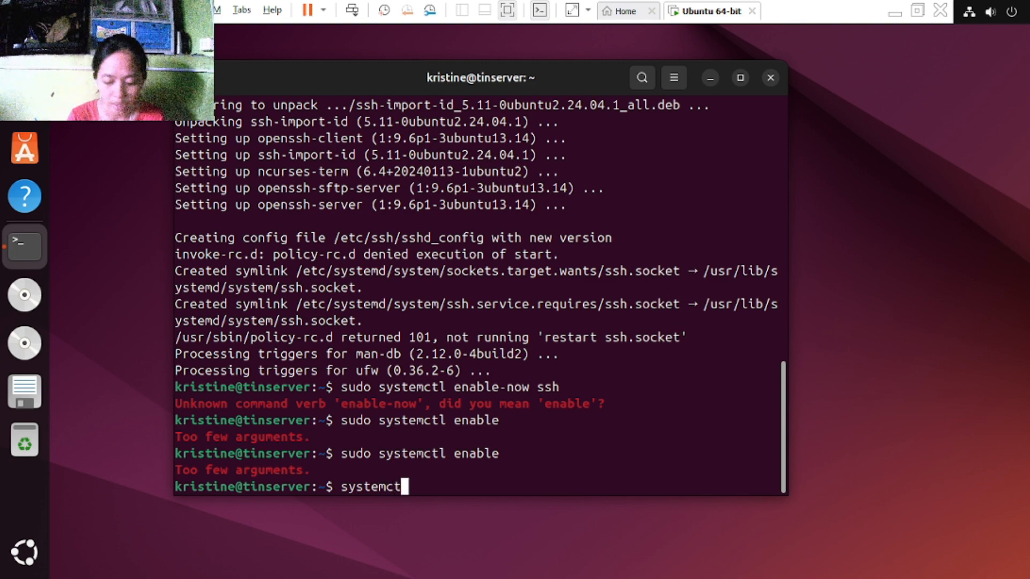
{"action": "type", "text": "l statu"}
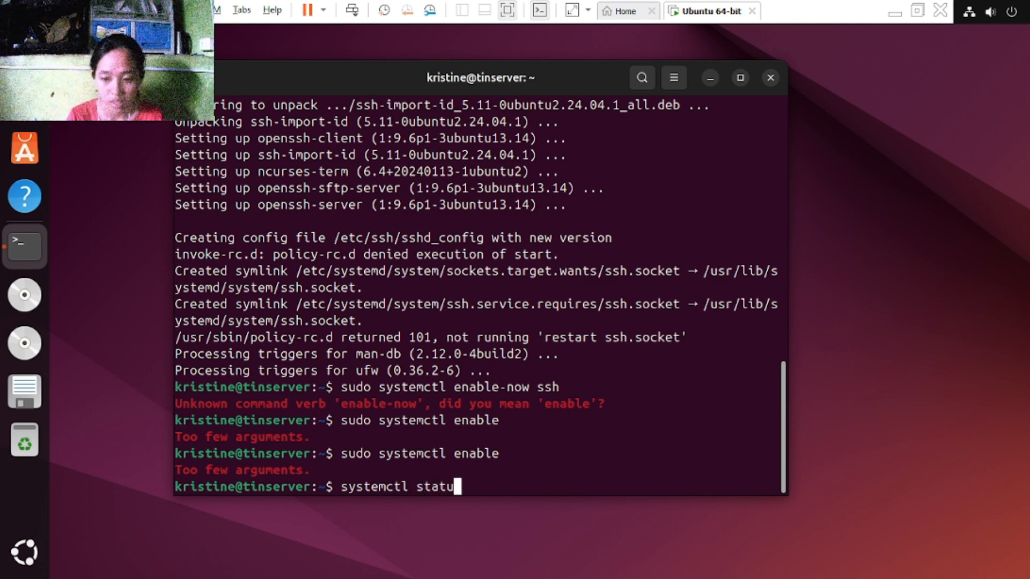
{"action": "type", "text": "s ssh"}
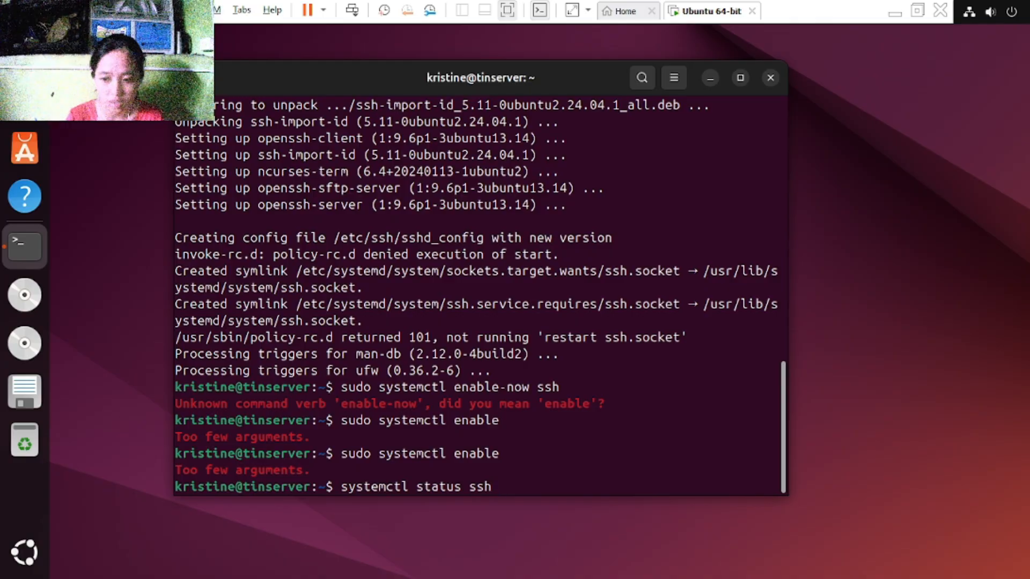
{"action": "type", "text": " --"}
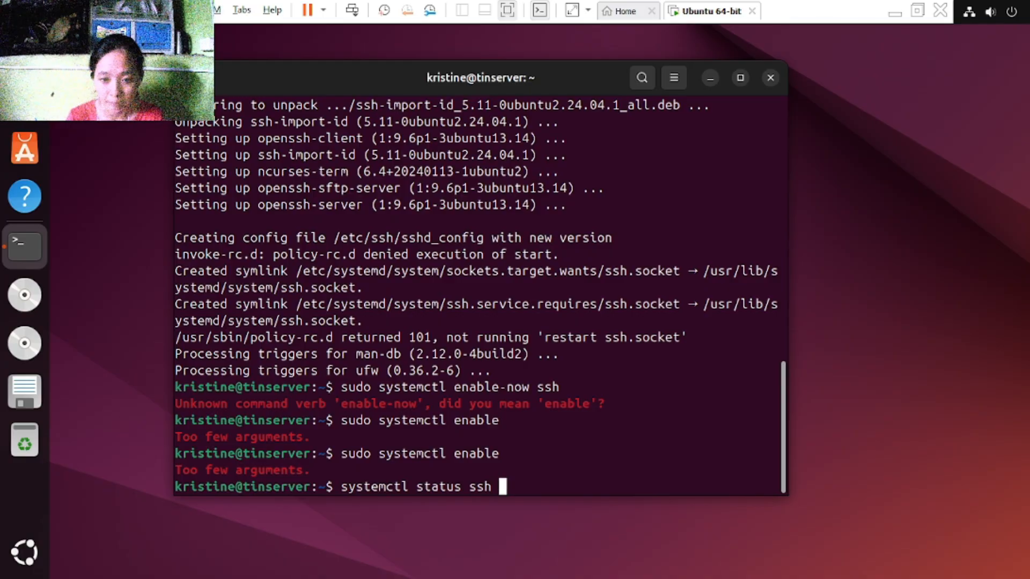
{"action": "type", "text": "no"}
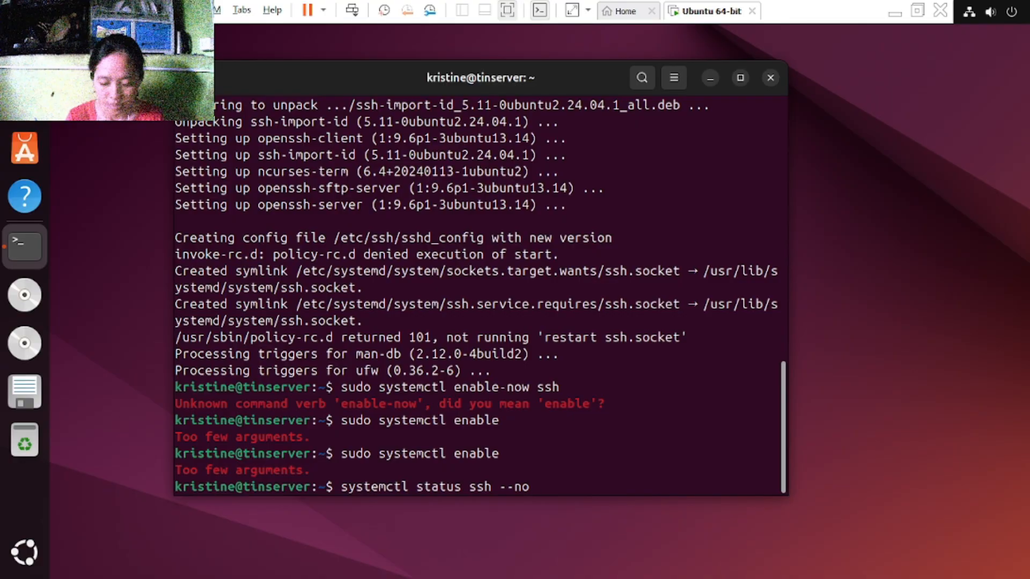
{"action": "type", "text": "-pager"}
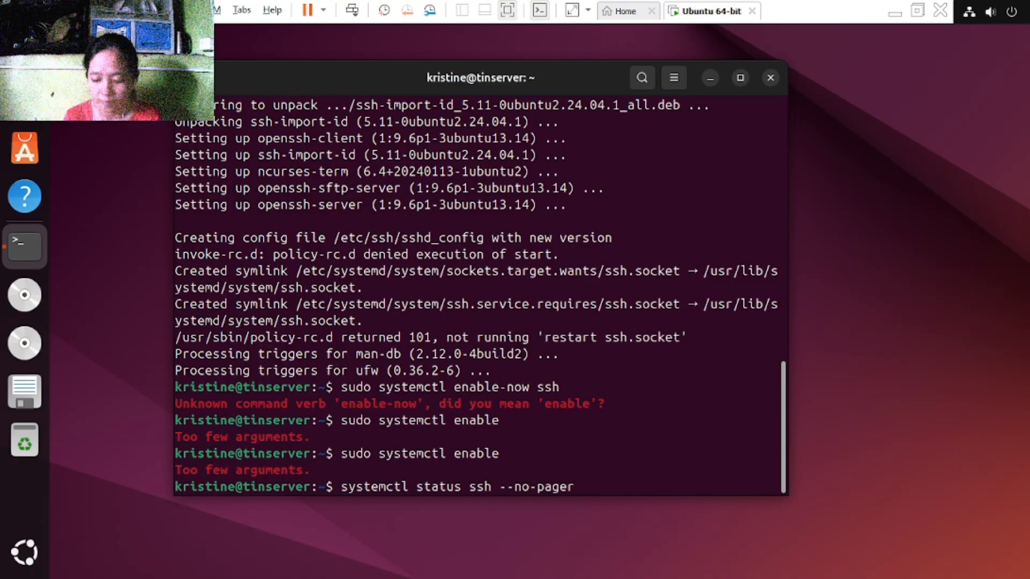
{"action": "key", "text": "Return"}
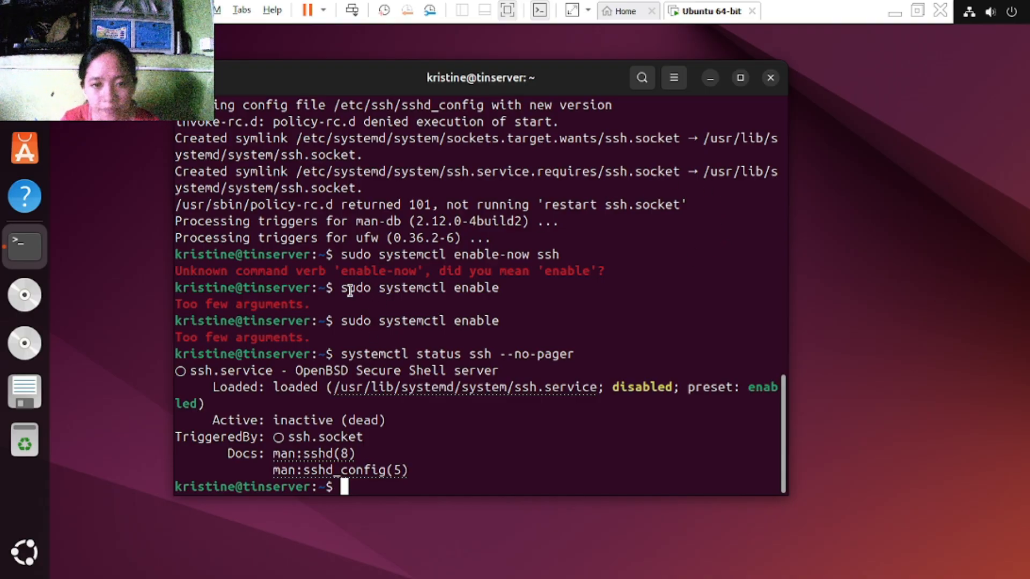
{"action": "left_click_drag", "start_coordinate": [346, 290], "coordinate": [623, 296]}
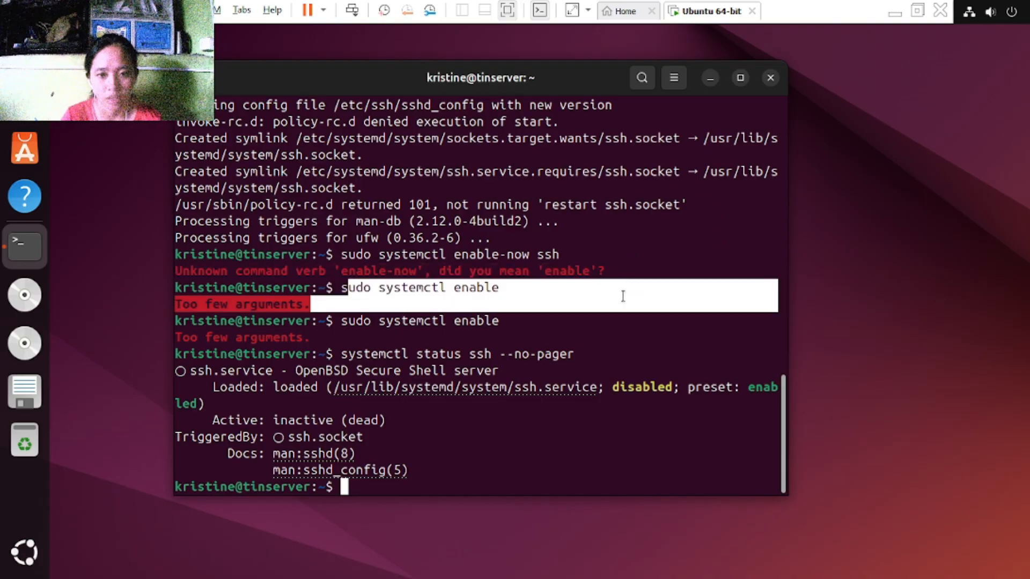
{"action": "left_click", "coordinate": [623, 296]}
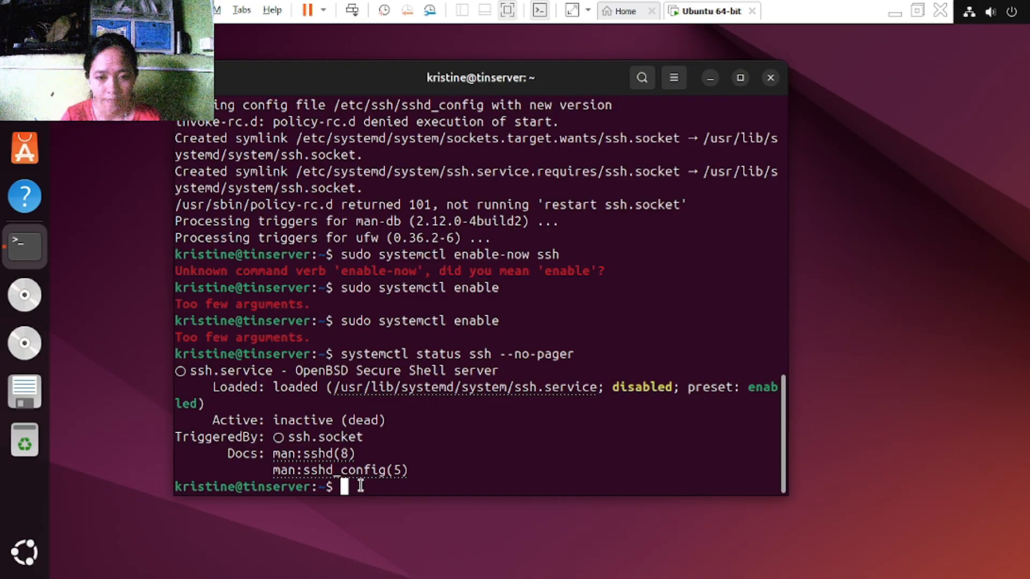
- Start typing a new sudo systemctl enable command at the prompt
{"action": "type", "text": "sudo"}
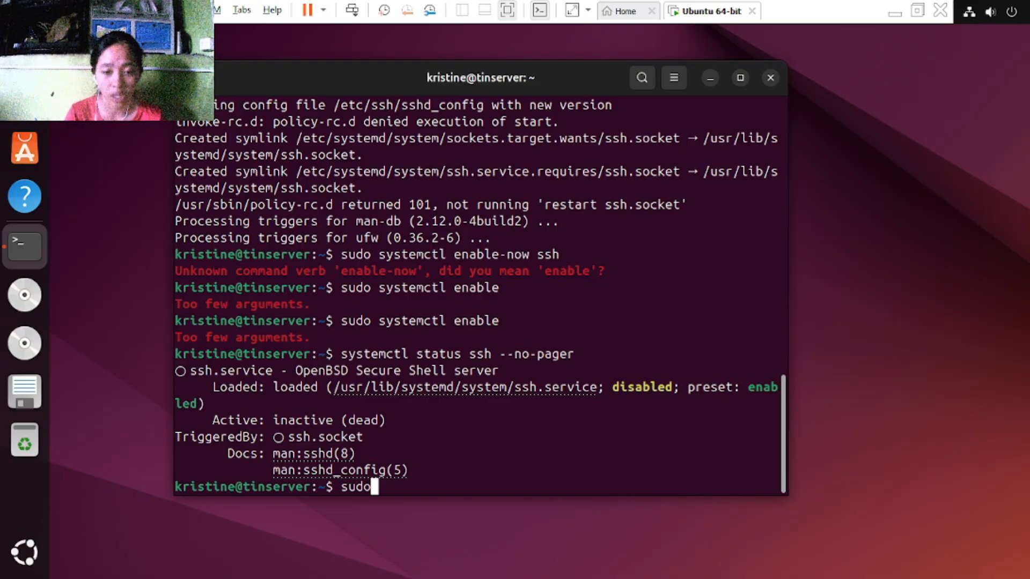
{"action": "type", "text": " system"}
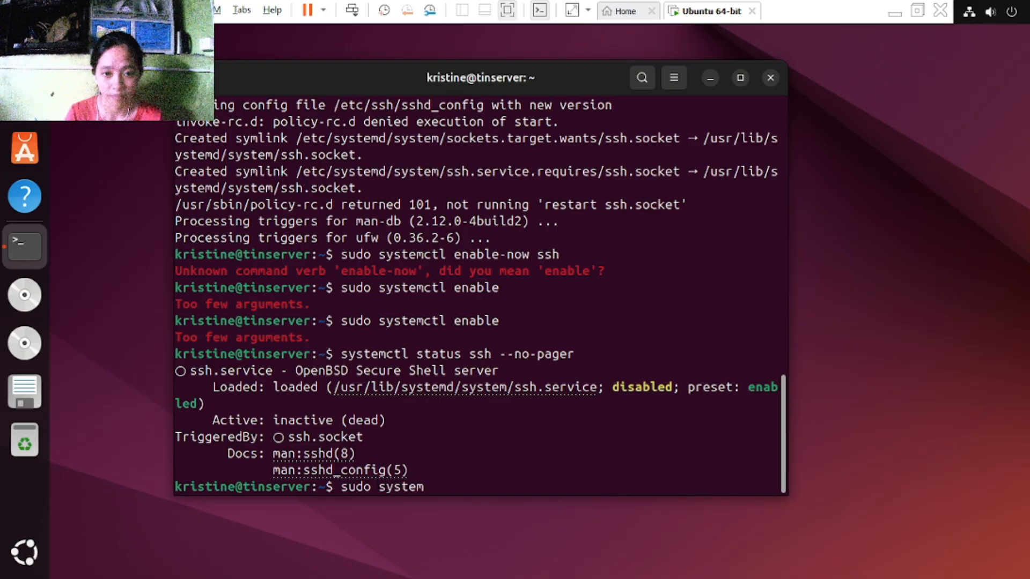
{"action": "key", "text": "BackSpace"}
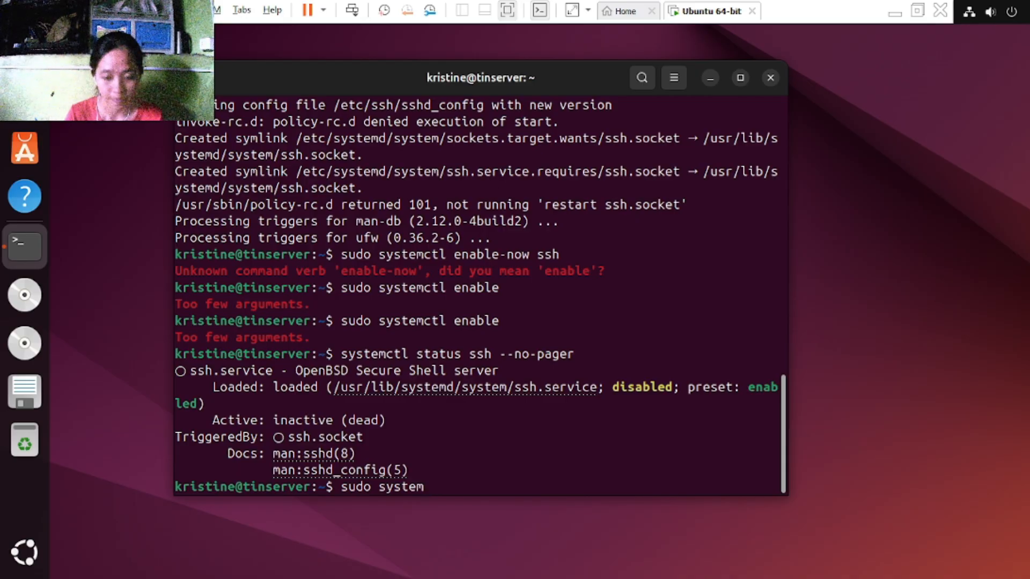
{"action": "type", "text": "ctl e"}
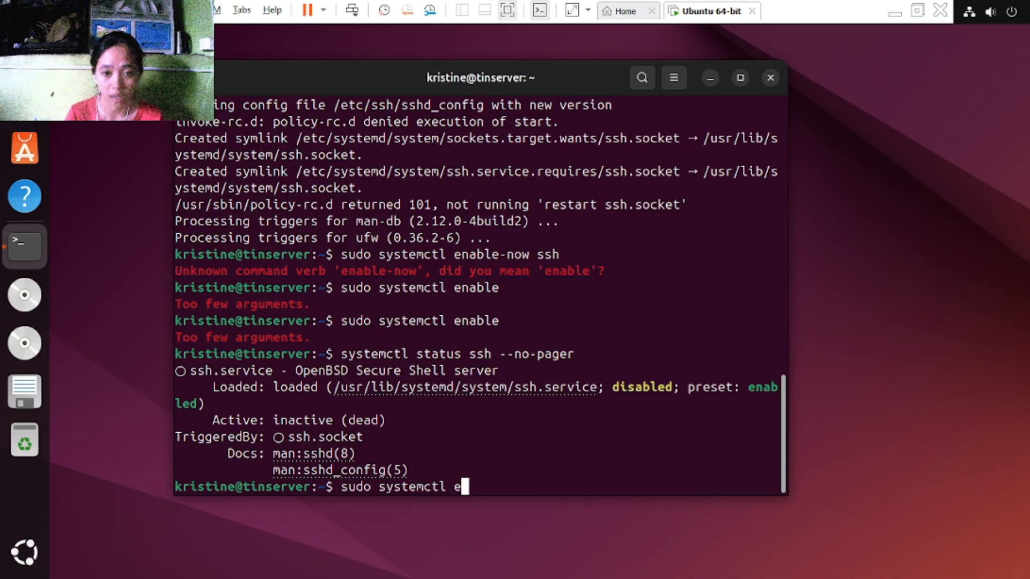
{"action": "type", "text": "nable"}
- Run the unfinished sudo systemctl enable, which again fails with 'Too few arguments.'
{"action": "key", "text": "Return"}
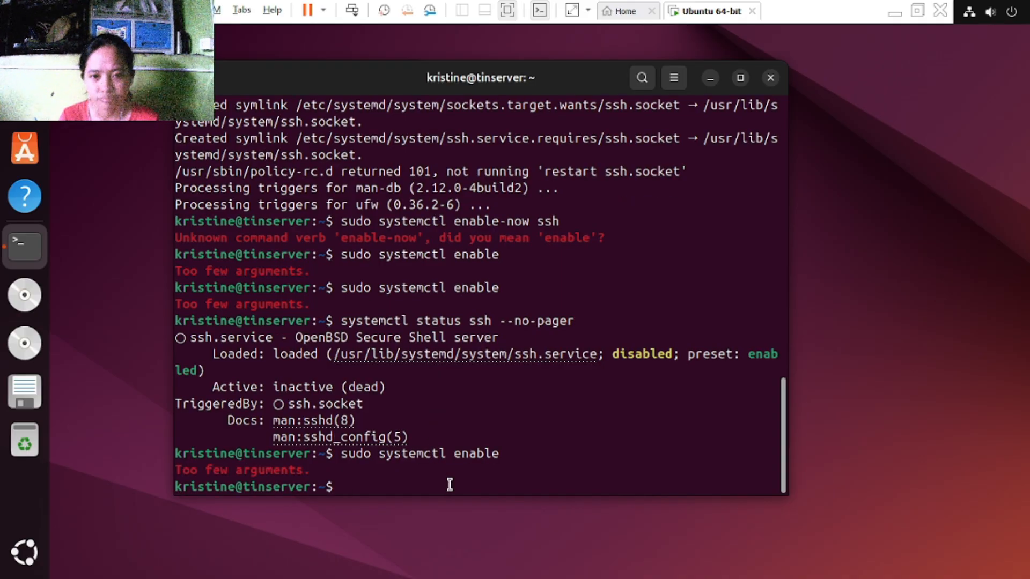
{"action": "scroll", "coordinate": [451, 480], "scroll_direction": "up", "scroll_amount": 5}
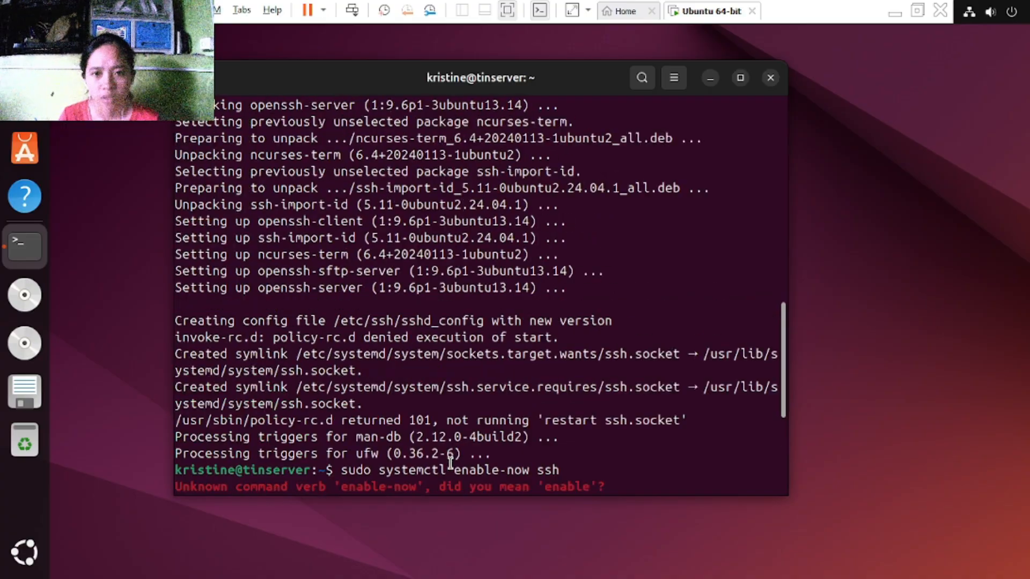
{"action": "scroll", "coordinate": [425, 385], "scroll_direction": "up", "scroll_amount": 6}
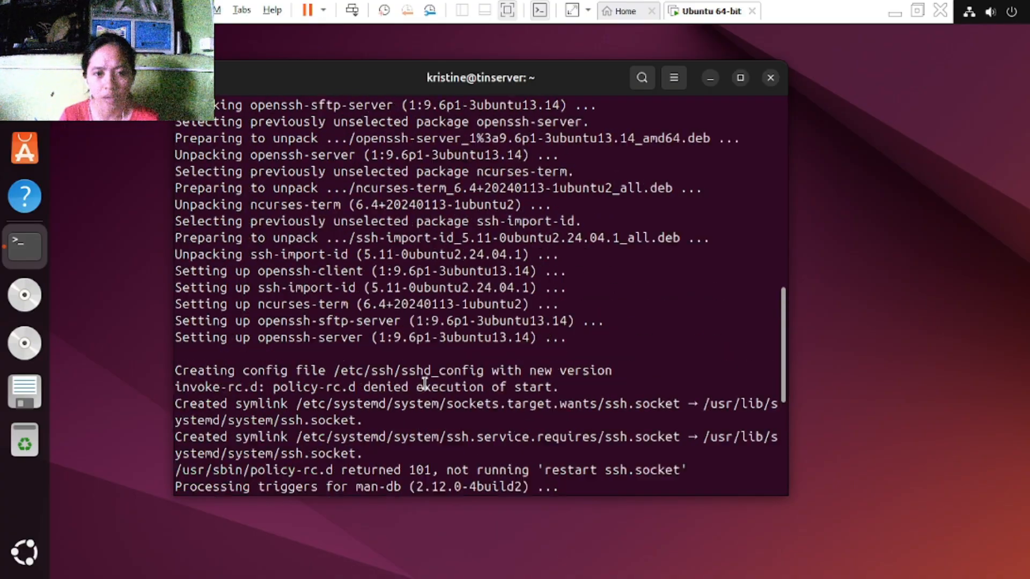
{"action": "scroll", "coordinate": [425, 386], "scroll_direction": "up", "scroll_amount": 8}
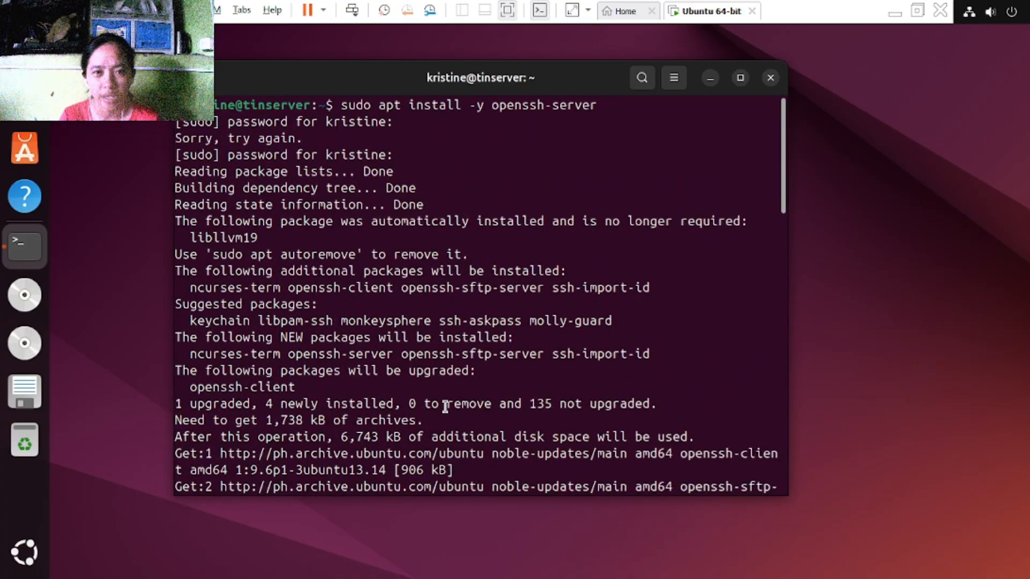
{"action": "scroll", "coordinate": [470, 404], "scroll_direction": "down", "scroll_amount": 1}
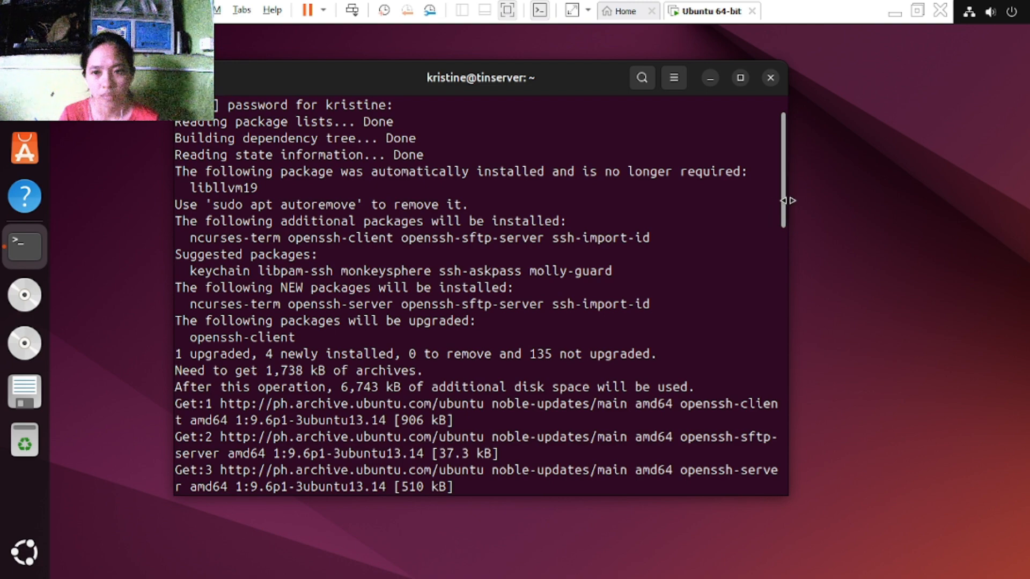
{"action": "left_click_drag", "start_coordinate": [784, 198], "coordinate": [777, 343]}
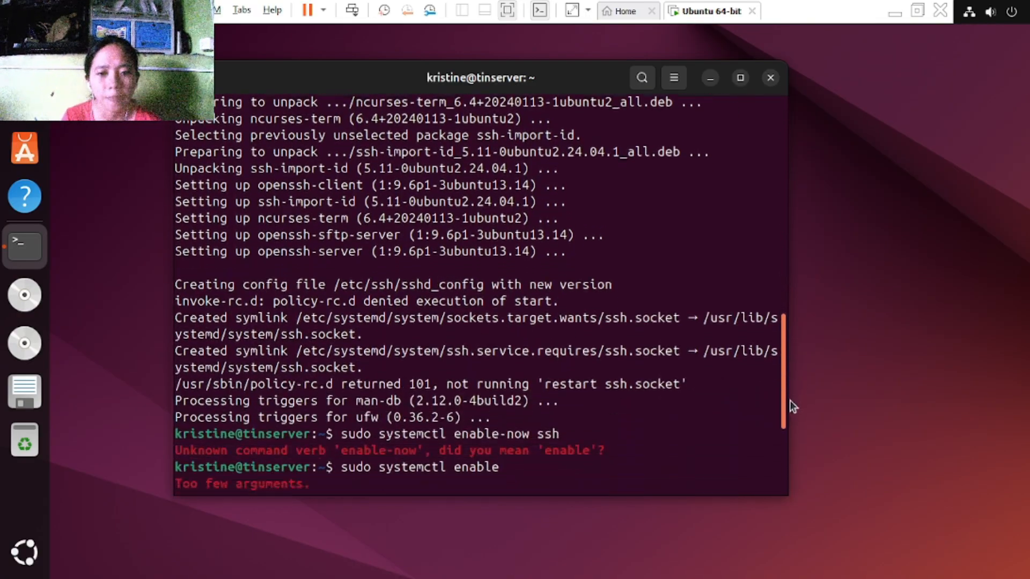
{"action": "key", "text": "Up"}
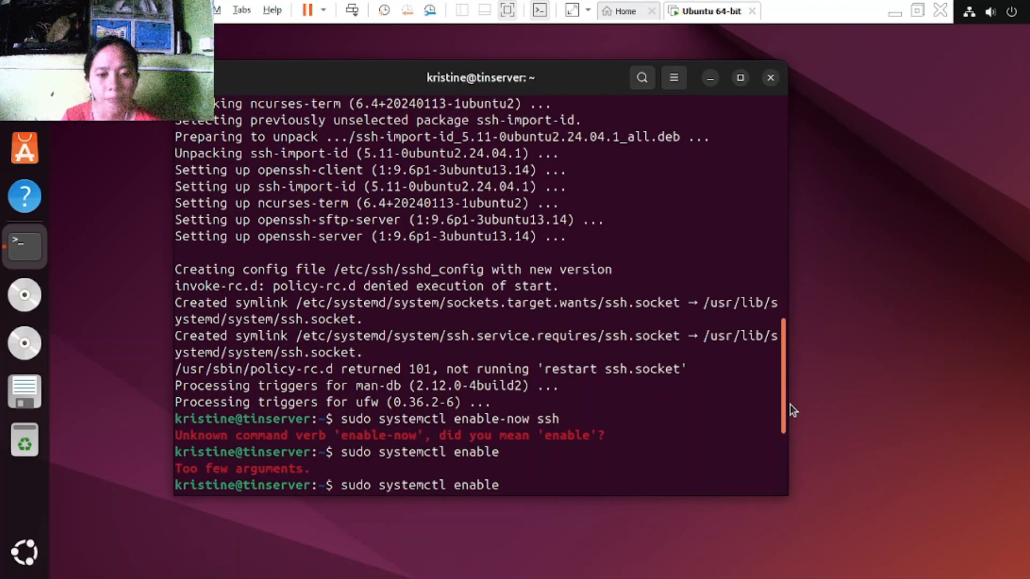
{"action": "key", "text": "Return"}
{"action": "type", "text": "systemctl status ssh --no-pager"}
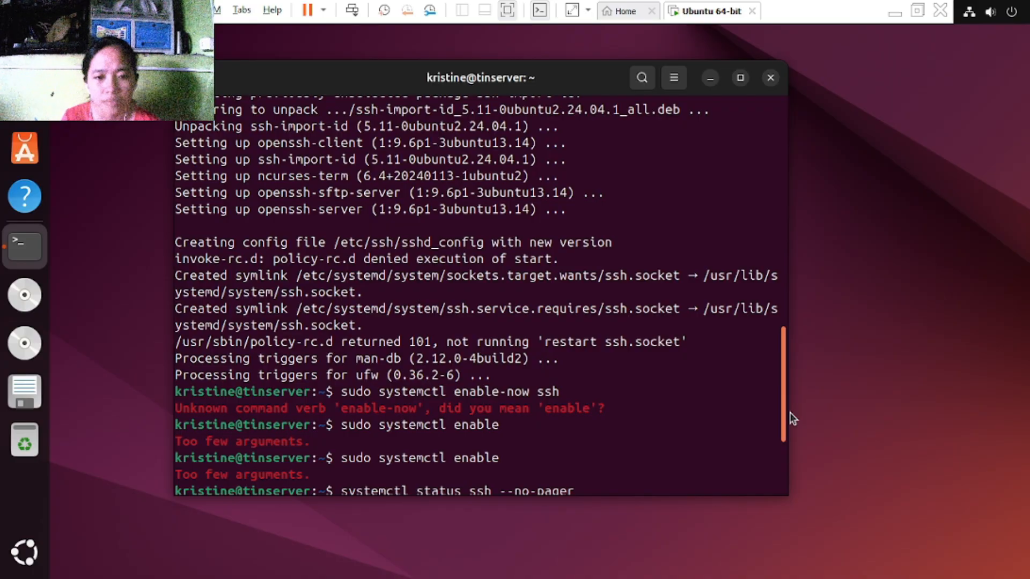
{"action": "key", "text": "Return"}
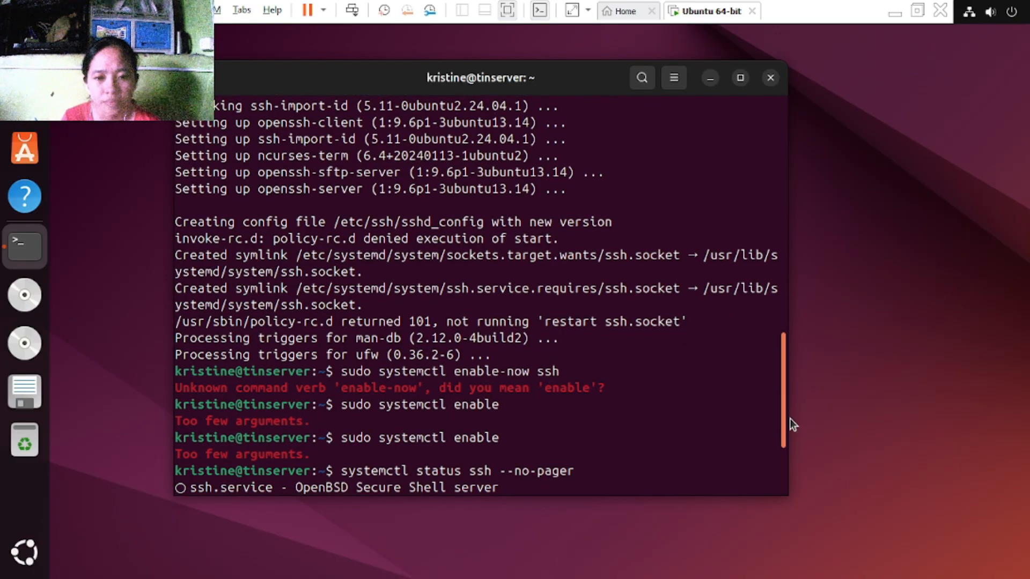
{"action": "key", "text": "Up"}
{"action": "key", "text": "Up"}
{"action": "key", "text": "Return"}
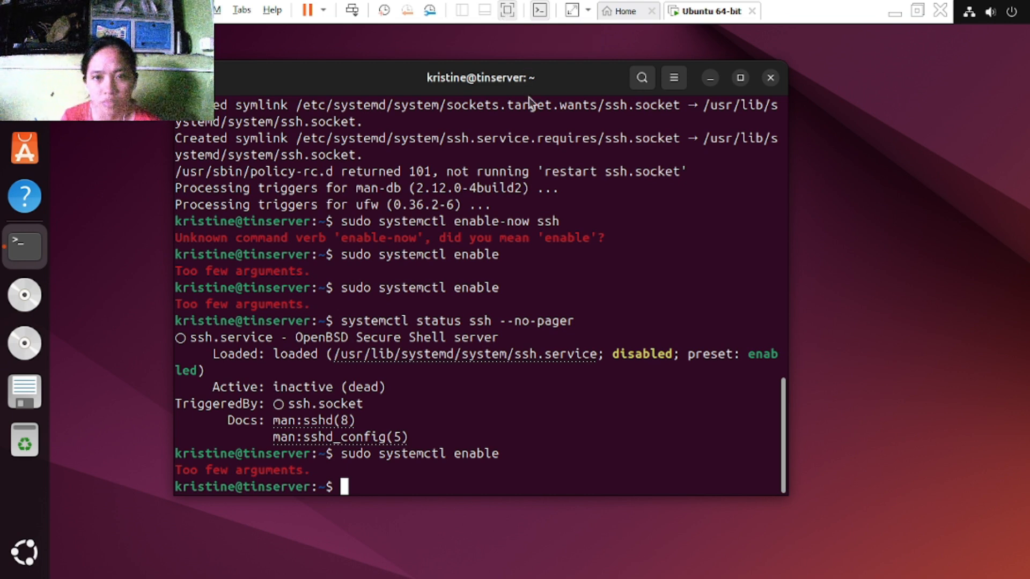
- Exit the VM's full-screen view, stop the OBS recording, and minimise OBS
{"action": "left_click", "coordinate": [508, 11]}
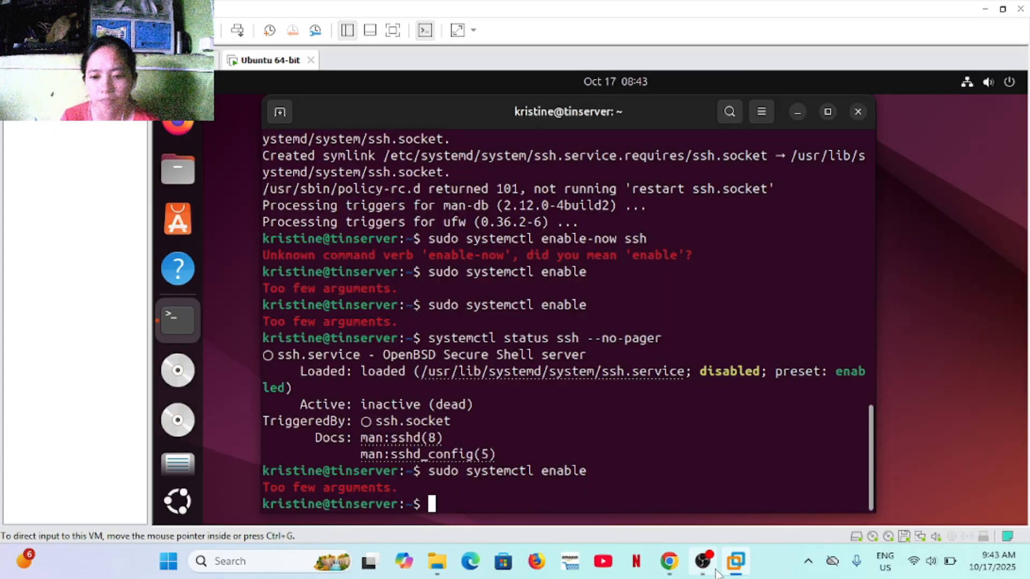
{"action": "mouse_move", "coordinate": [704, 530]}
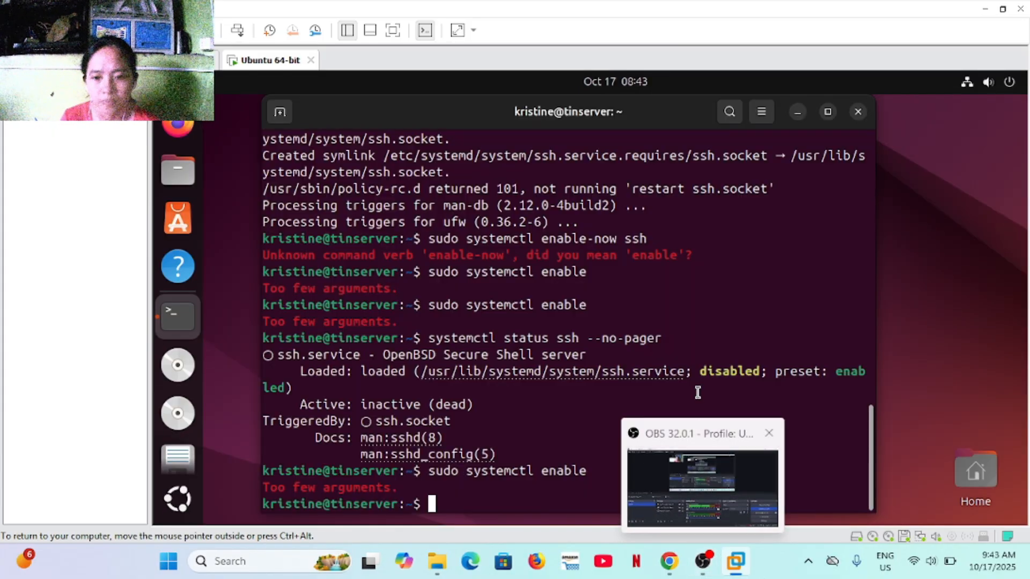
{"action": "left_click", "coordinate": [720, 515]}
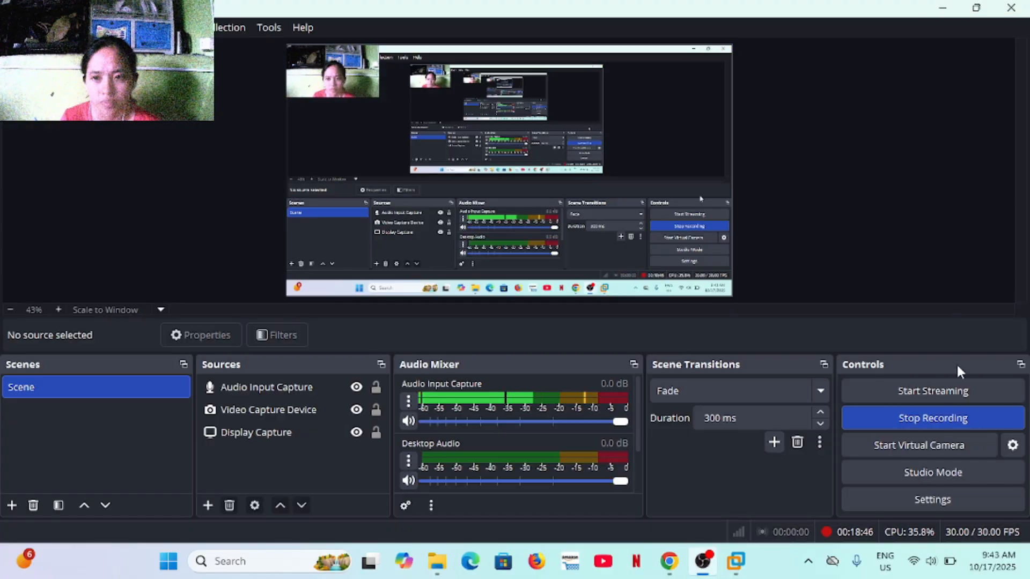
{"action": "left_click", "coordinate": [891, 412]}
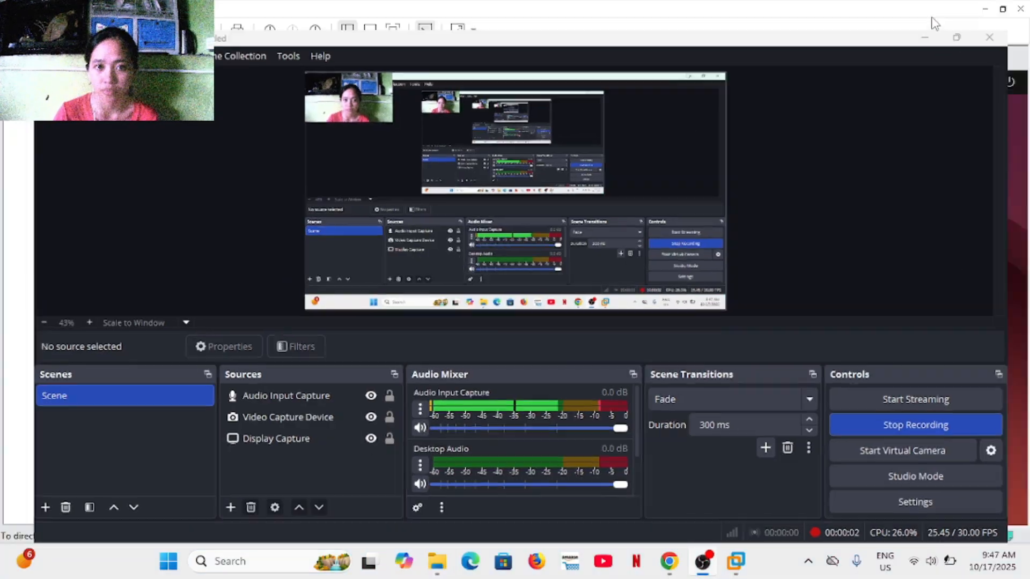
{"action": "left_click", "coordinate": [940, 8]}
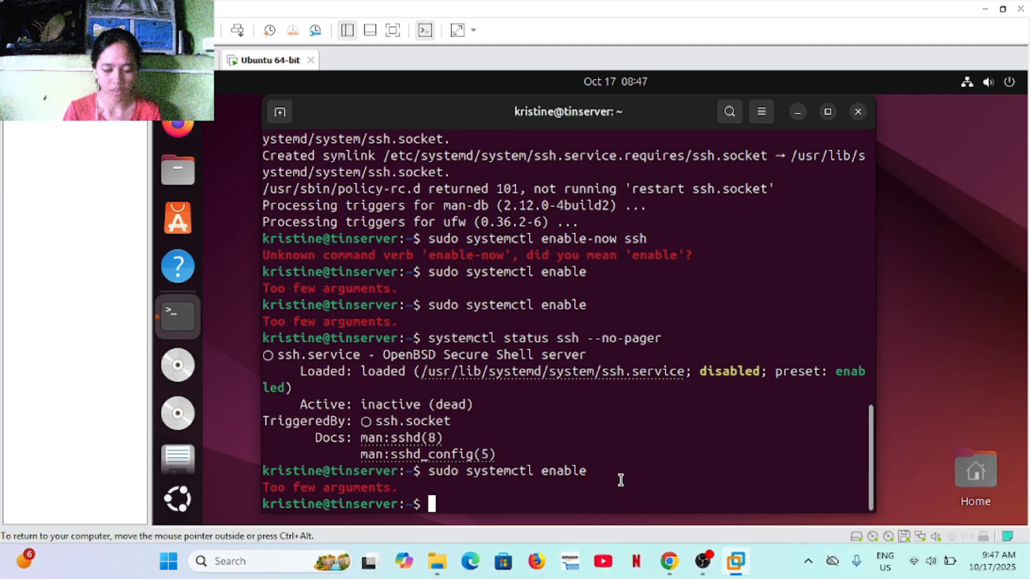
- Run sudo systemctl enable ssh, which creates the sshd.service and multi-user.target.wants symlinks
{"action": "type", "text": "sudo "}
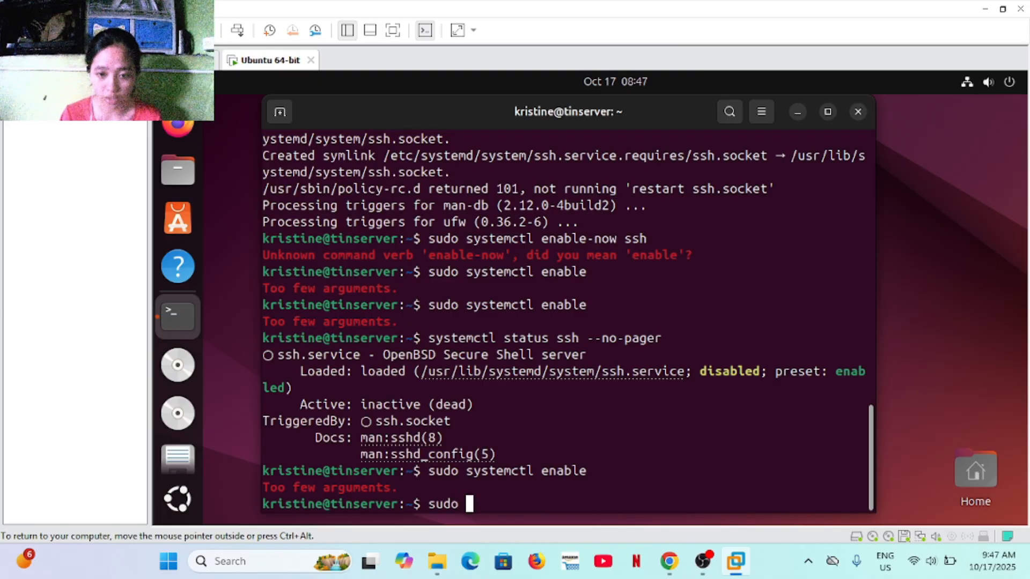
{"action": "type", "text": "syste"}
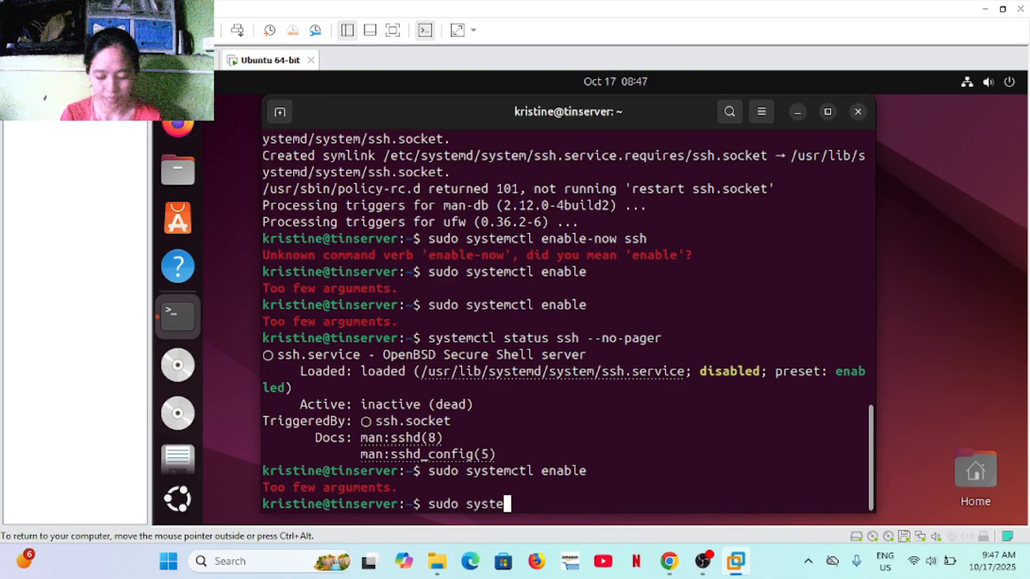
{"action": "type", "text": "mct"}
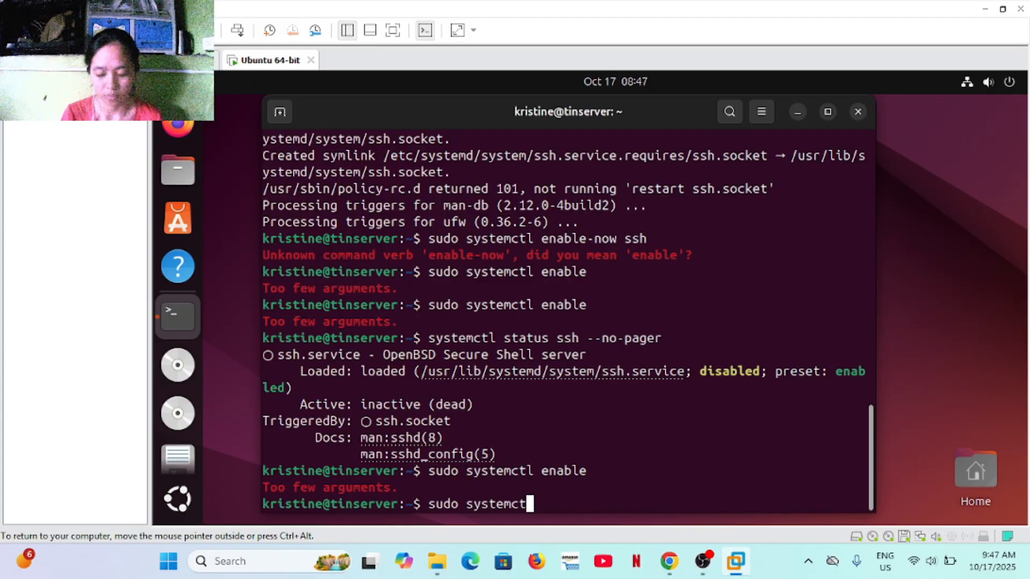
{"action": "type", "text": "l"}
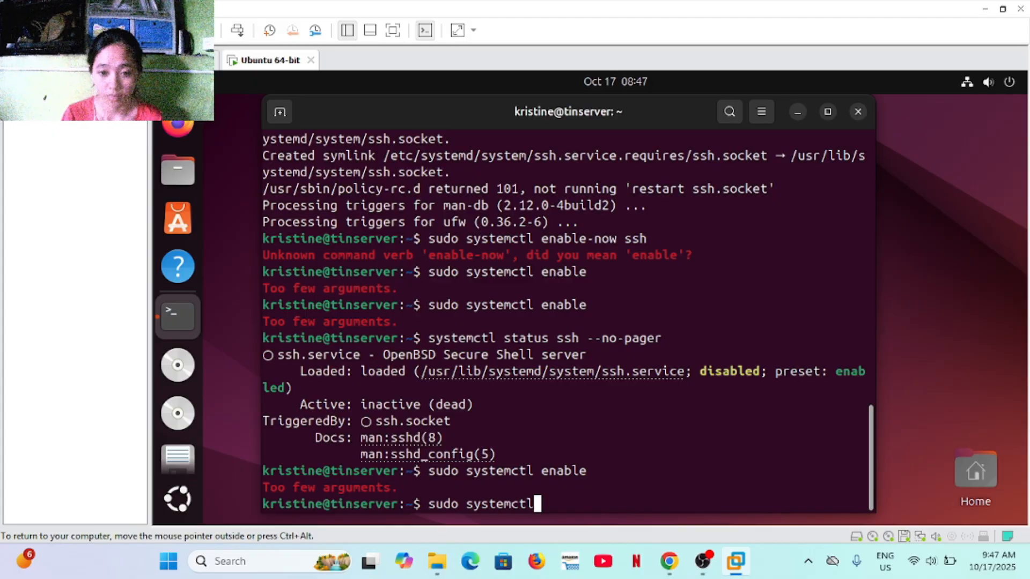
{"action": "type", "text": " r"}
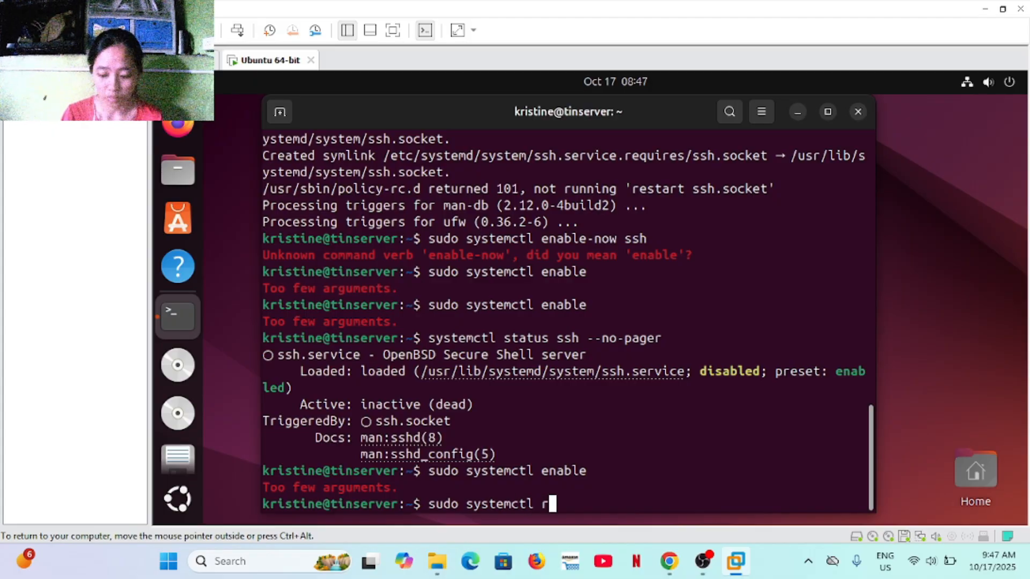
{"action": "key", "text": "BackSpace"}
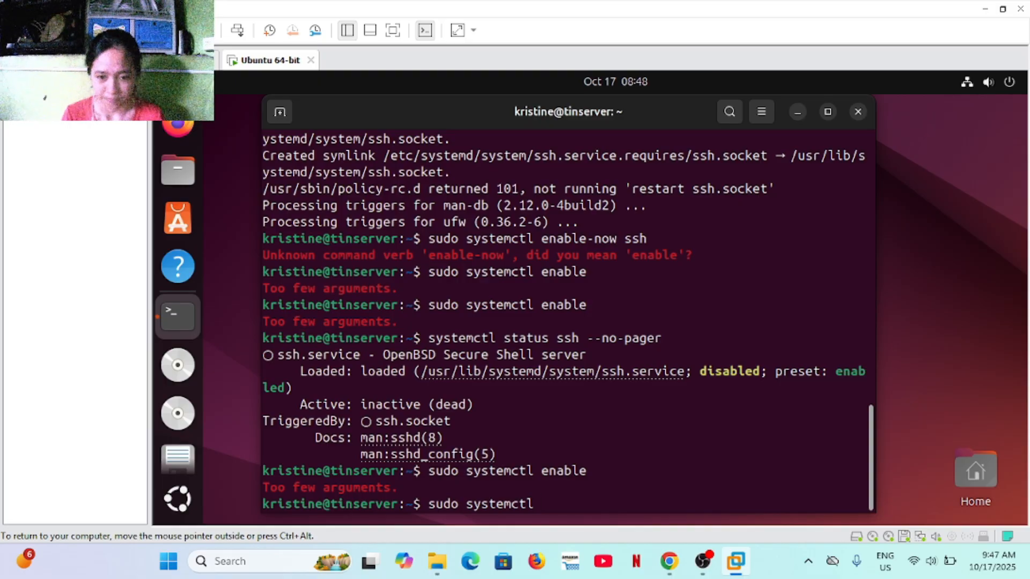
{"action": "type", "text": "enab"}
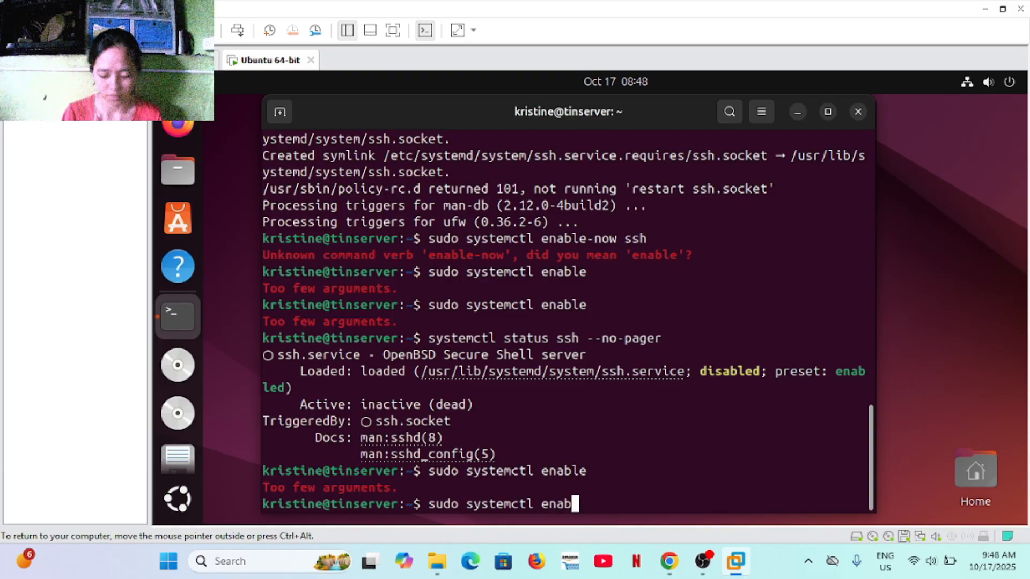
{"action": "type", "text": "le ssh"}
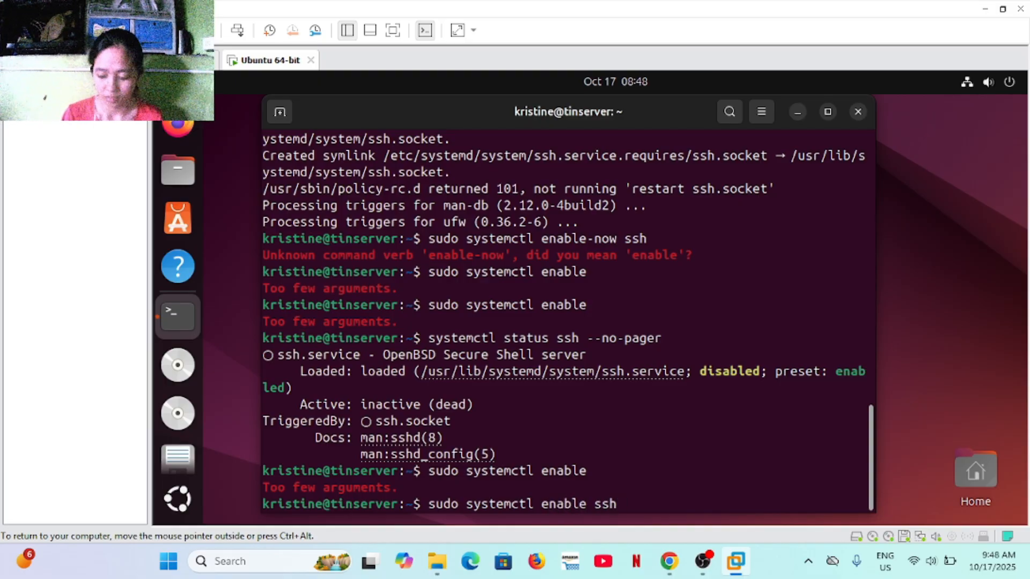
{"action": "key", "text": "Return"}
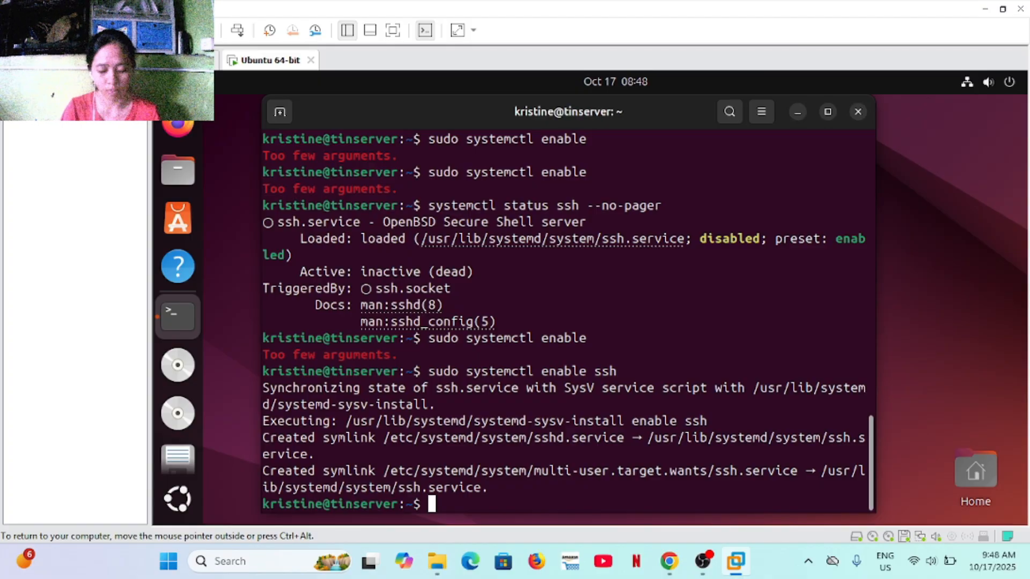
- Run systemctl status ssh --no-pager, which shows ssh enabled but inactive (dead)
{"action": "type", "text": "sys"}
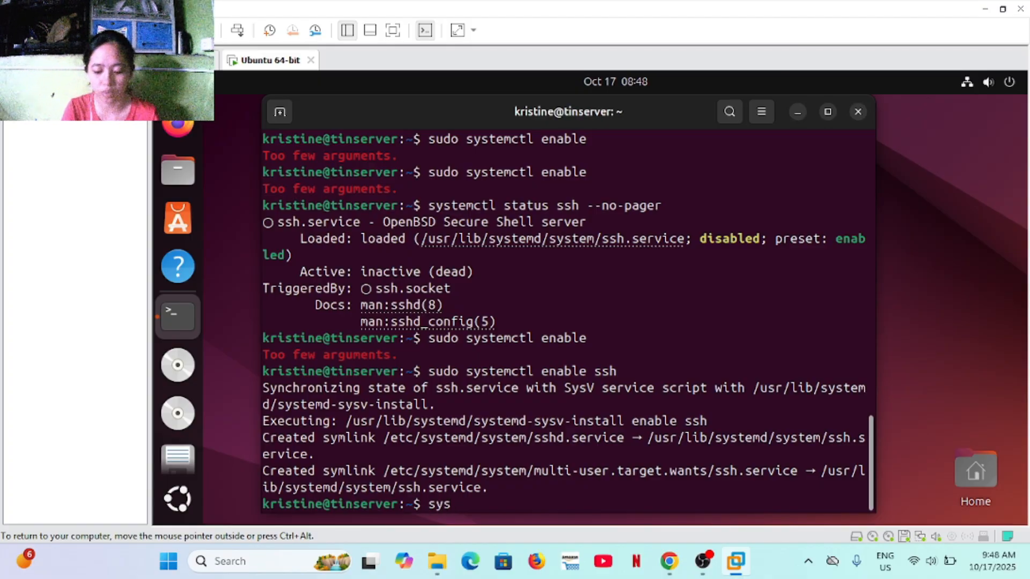
{"action": "type", "text": "tem"}
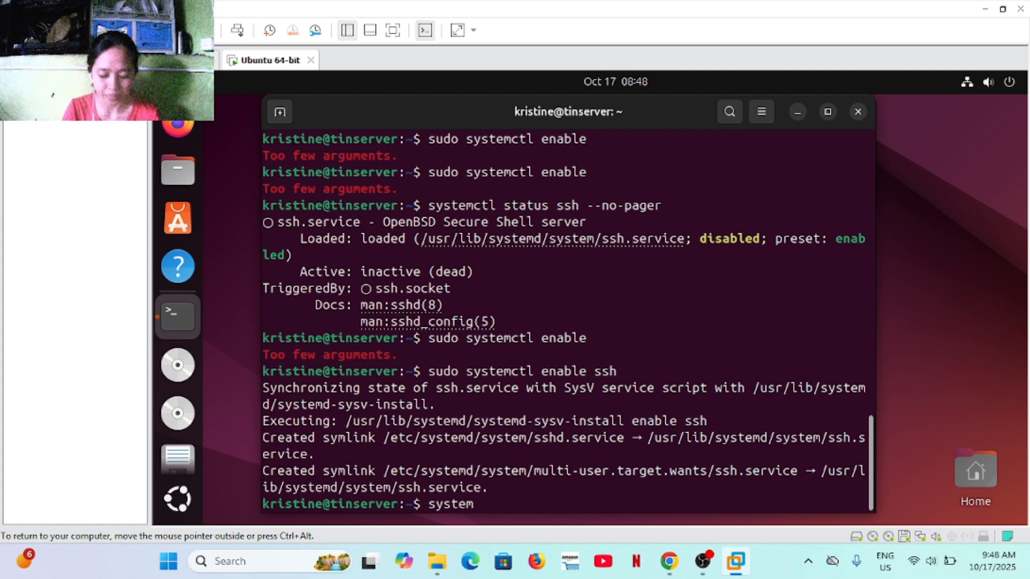
{"action": "type", "text": " ct"}
{"action": "key", "text": "BackSpace"}
{"action": "key", "text": "BackSpace"}
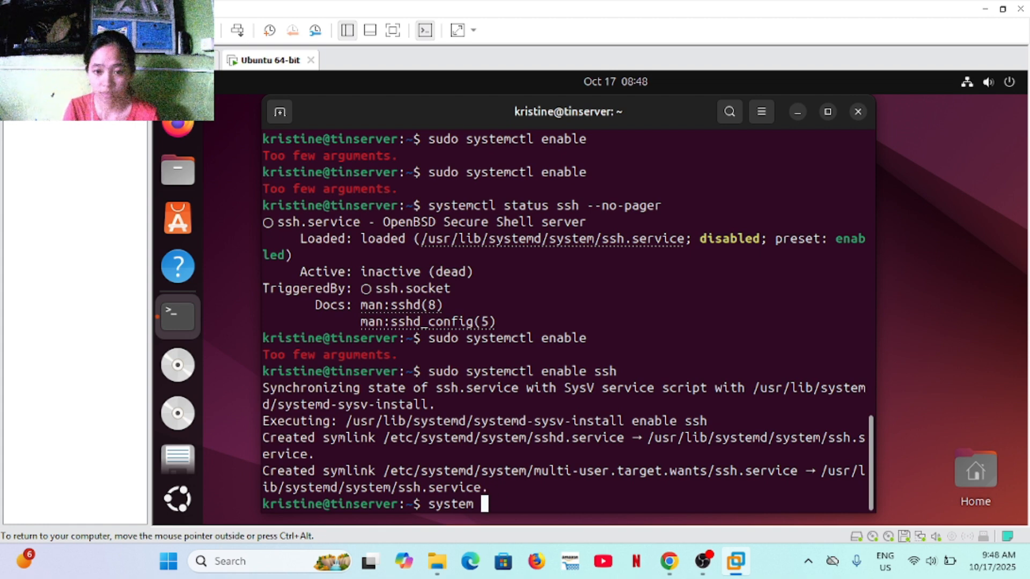
{"action": "key", "text": "BackSpace"}
{"action": "type", "text": "ct"}
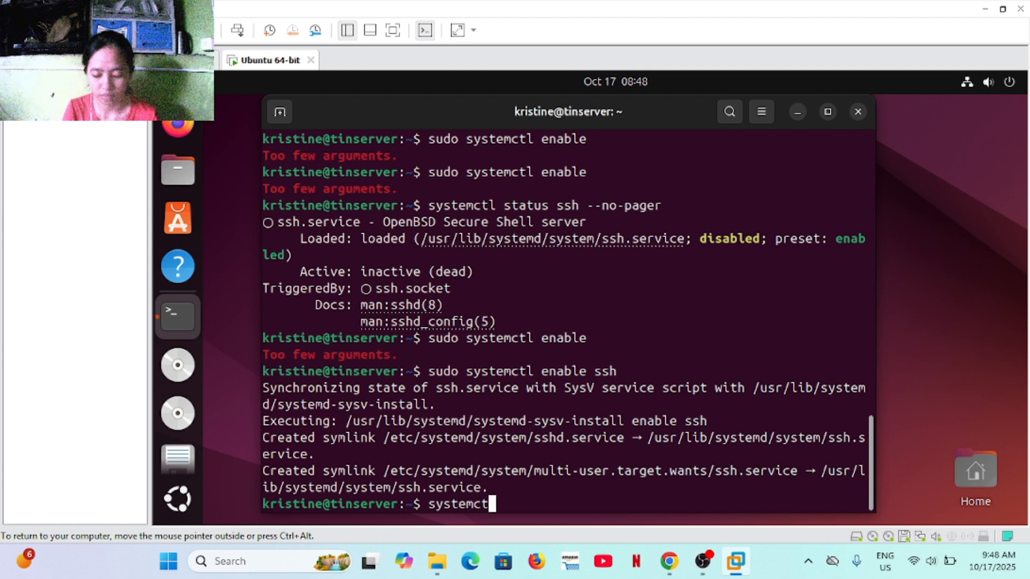
{"action": "type", "text": "l stats"}
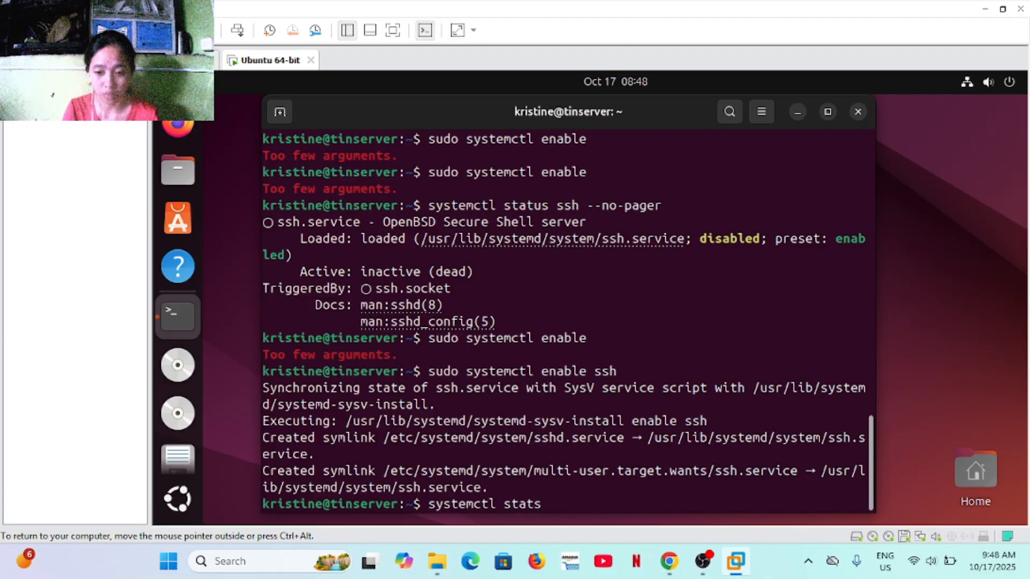
{"action": "key", "text": "BackSpace"}
{"action": "type", "text": "us ssh"}
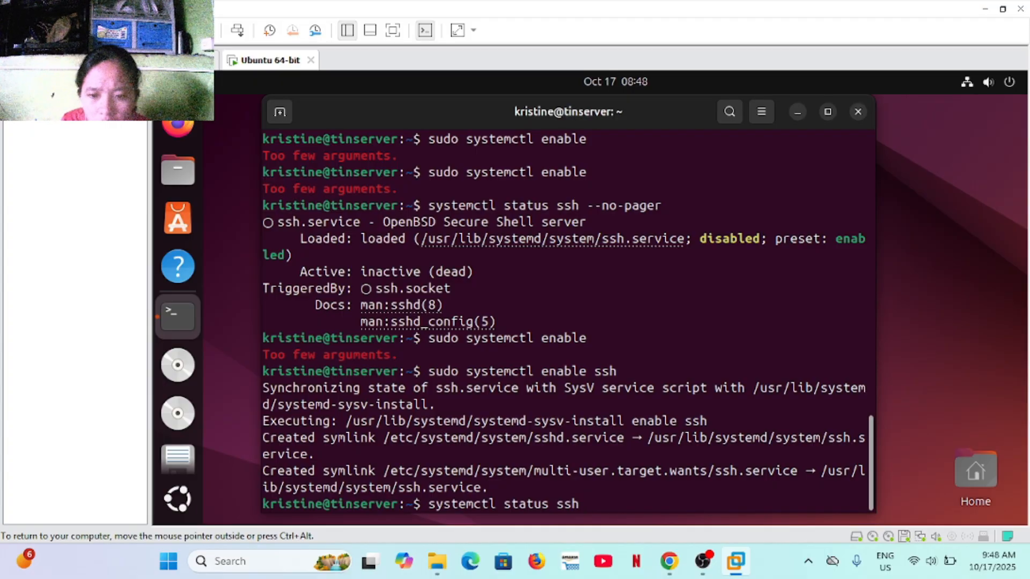
{"action": "type", "text": " --"}
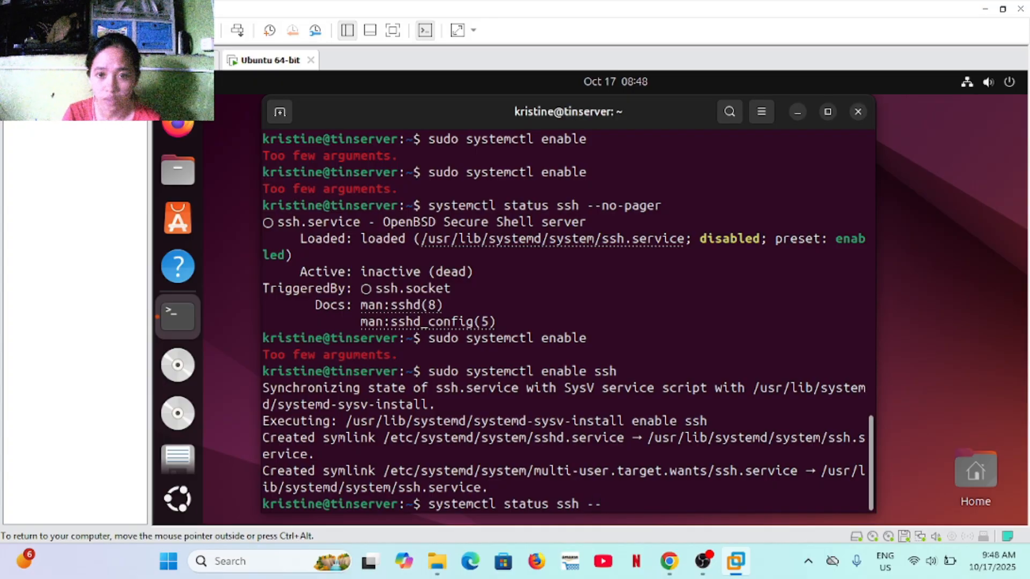
{"action": "type", "text": "noi-pa"}
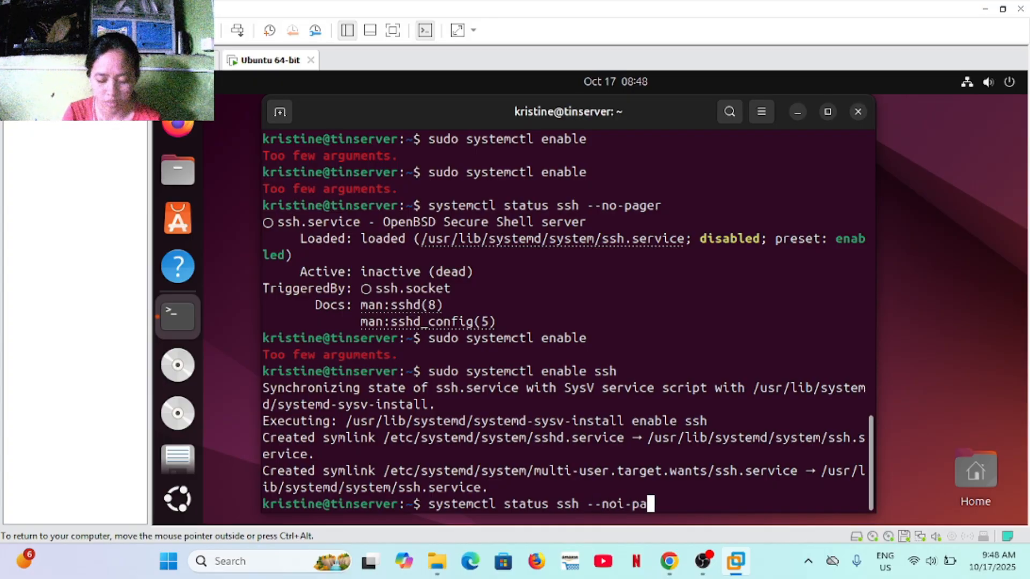
{"action": "type", "text": "ger"}
{"action": "key", "text": "BackSpace"}
{"action": "key", "text": "BackSpace"}
{"action": "key", "text": "BackSpace"}
{"action": "key", "text": "BackSpace"}
{"action": "key", "text": "BackSpace"}
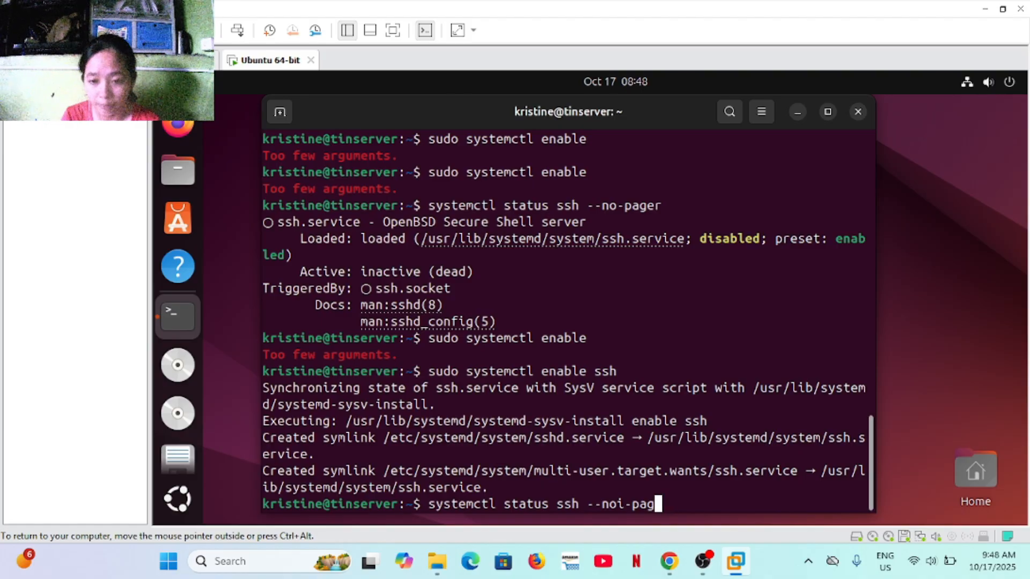
{"action": "key", "text": "BackSpace"}
{"action": "key", "text": "BackSpace"}
{"action": "type", "text": "-"}
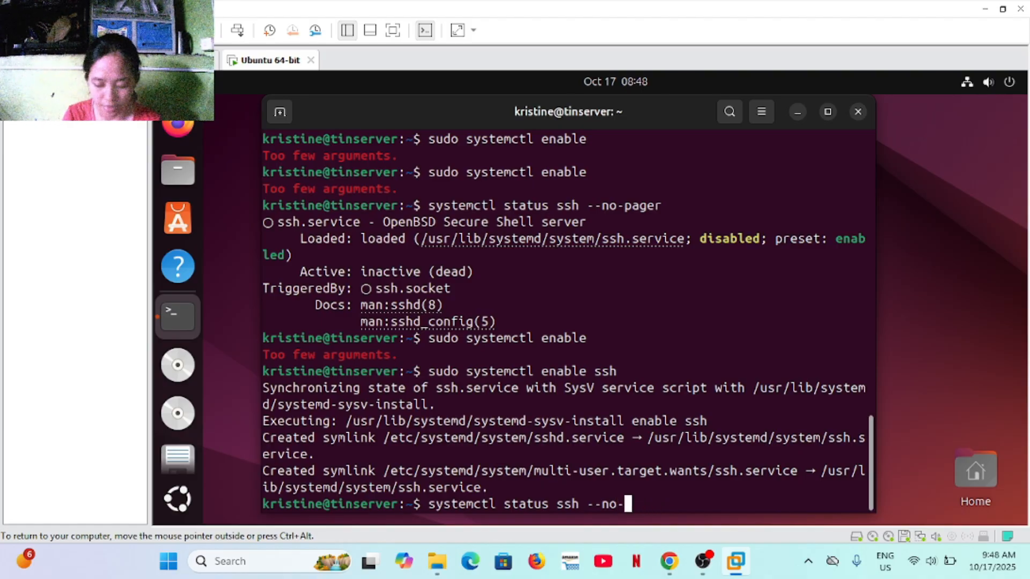
{"action": "type", "text": "pager"}
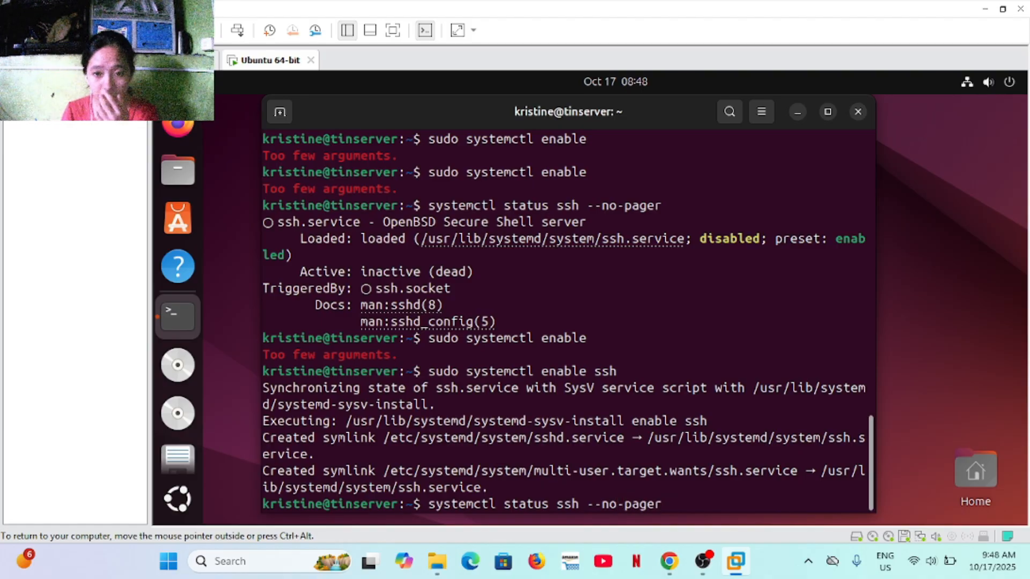
{"action": "key", "text": "Return"}
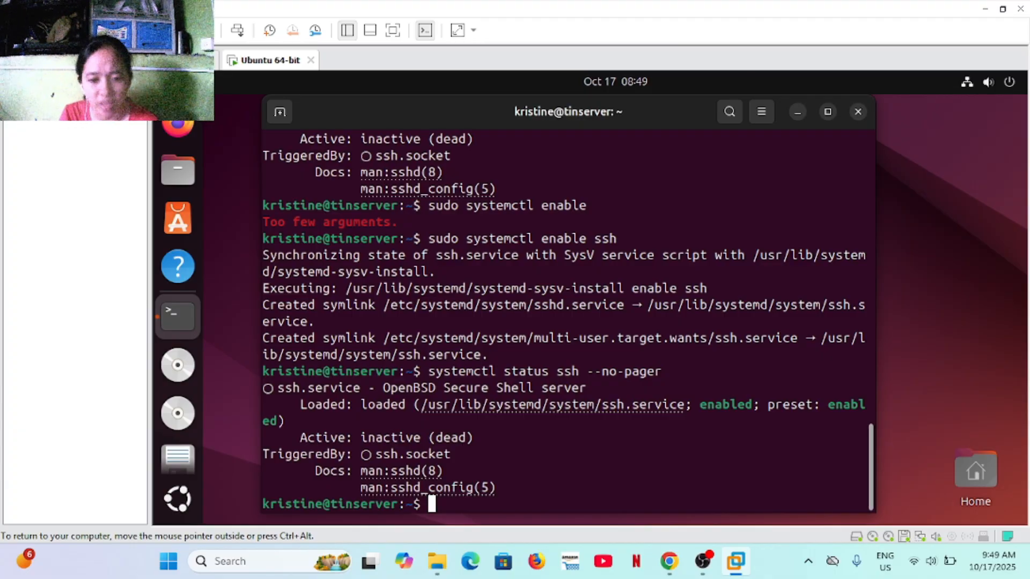
- Begin typing sudo systemctl status at the prompt
{"action": "type", "text": "sudio"}
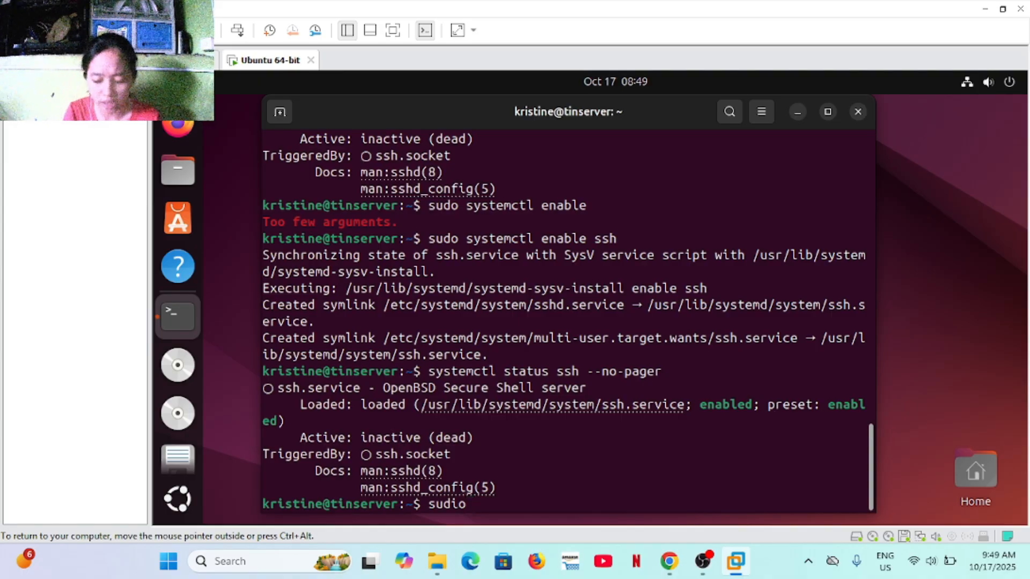
{"action": "key", "text": "BackSpace"}
{"action": "key", "text": "BackSpace"}
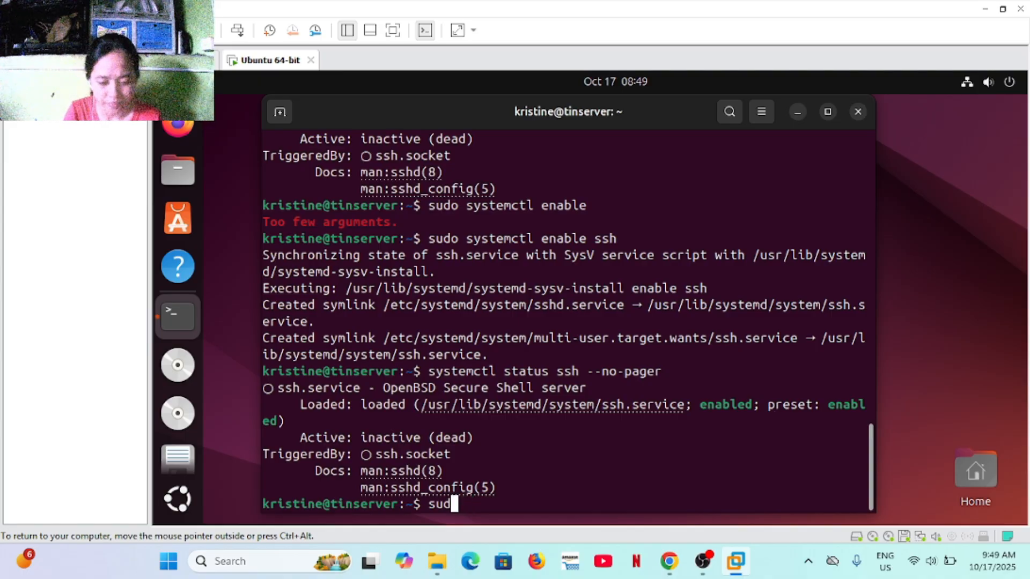
{"action": "type", "text": "o syst"}
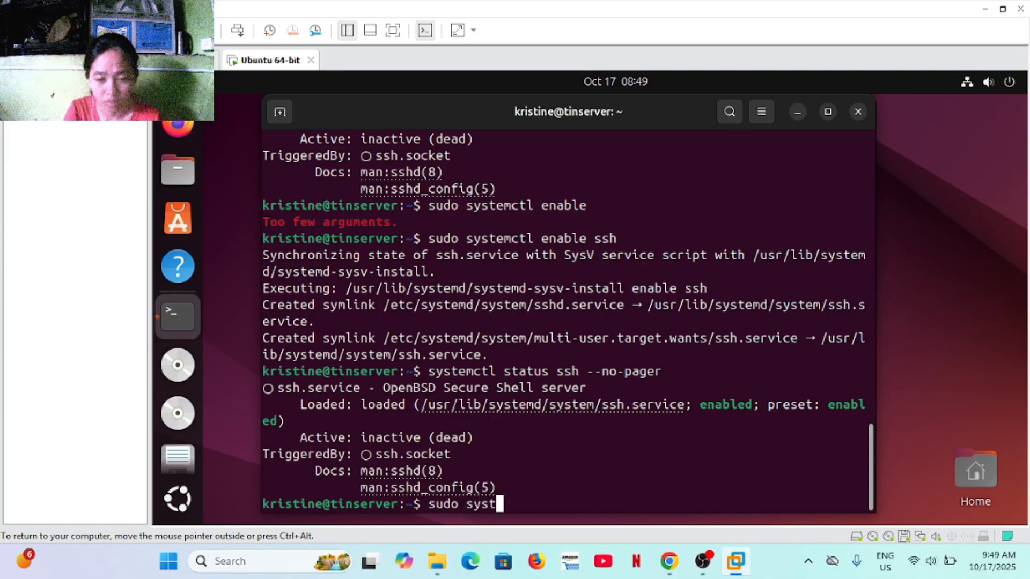
{"action": "type", "text": "em"}
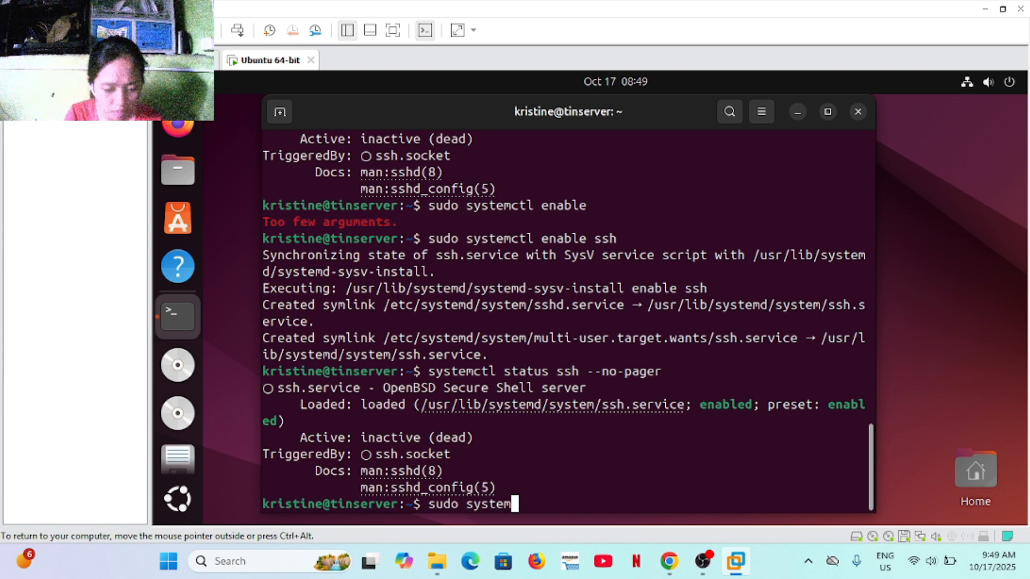
{"action": "type", "text": "ctl"}
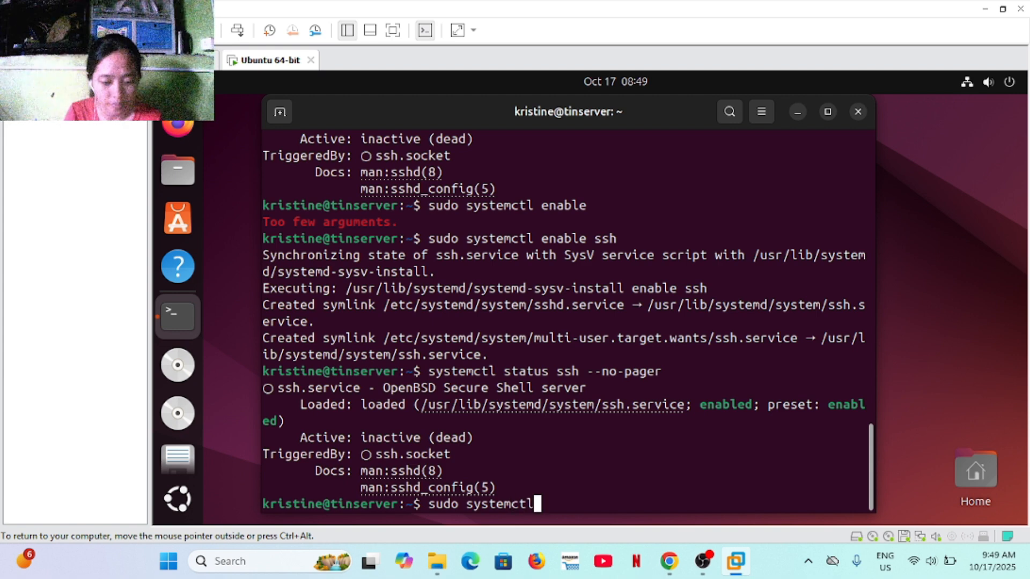
{"action": "type", "text": " s"}
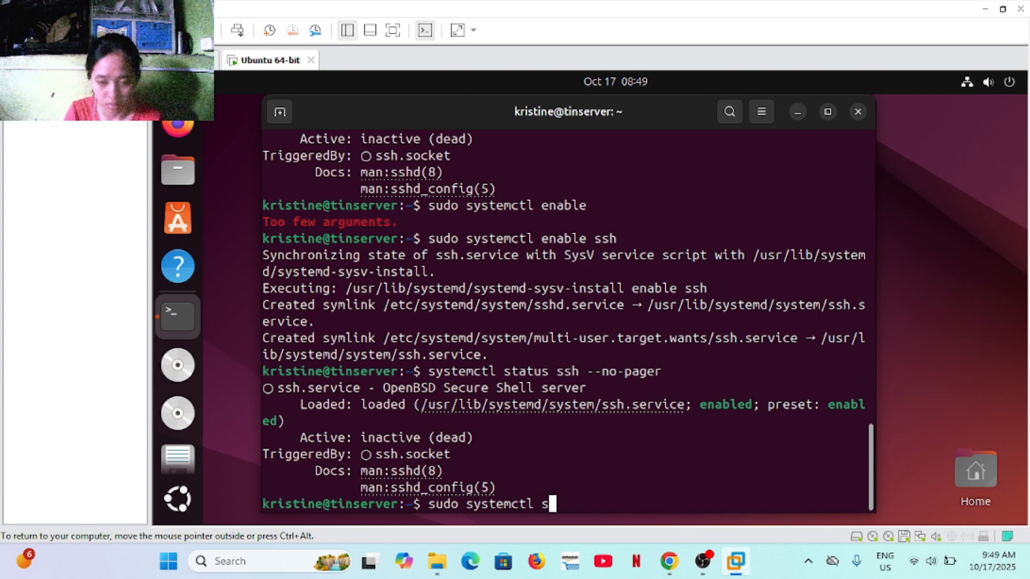
{"action": "type", "text": "tats"}
- Run sudo systemctl status ssh to confirm ssh is enabled but inactive, then bring OBS forward
{"action": "key", "text": "BackSpace"}
{"action": "key", "text": "BackSpace"}
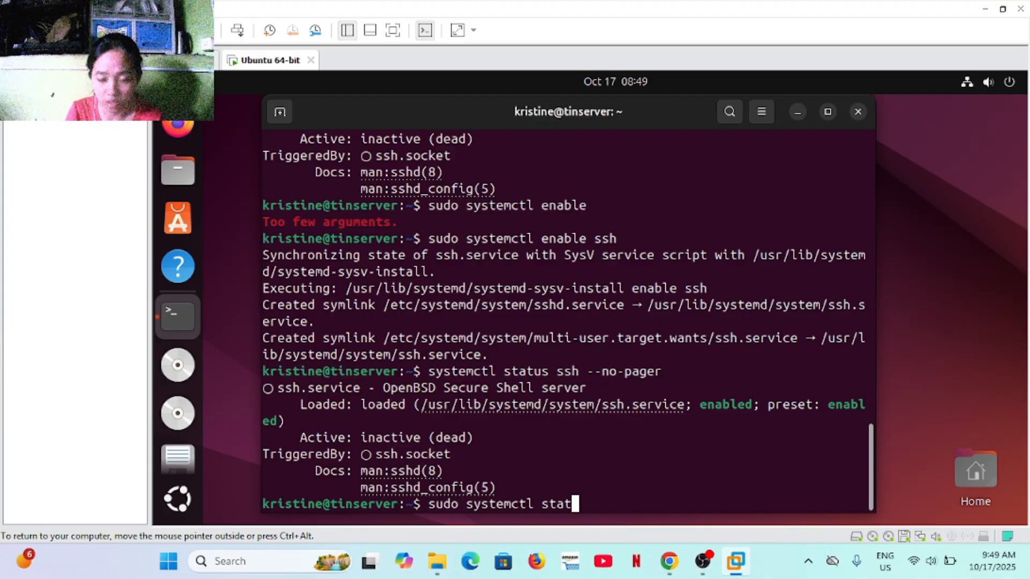
{"action": "type", "text": "us ssh"}
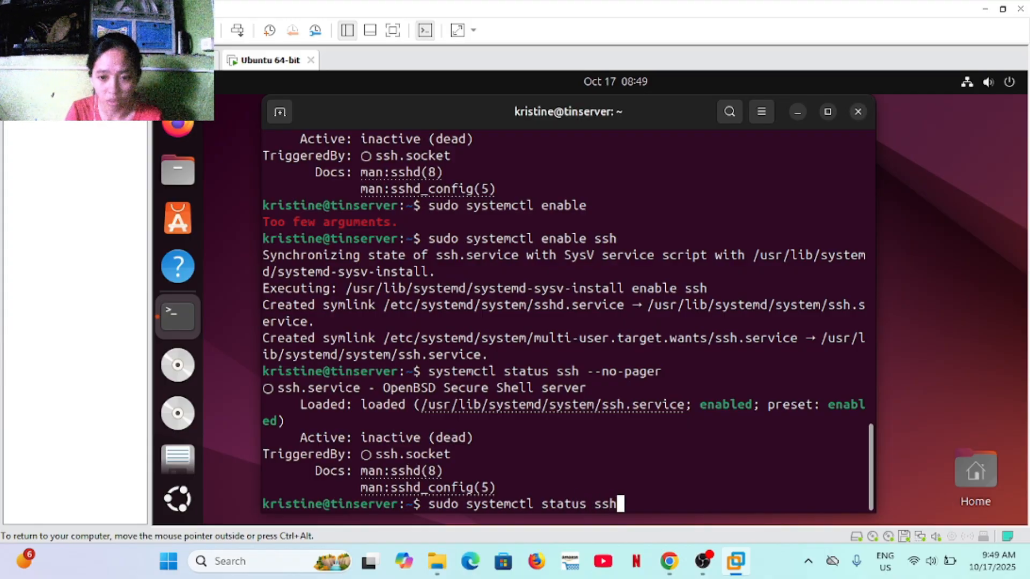
{"action": "key", "text": "Return"}
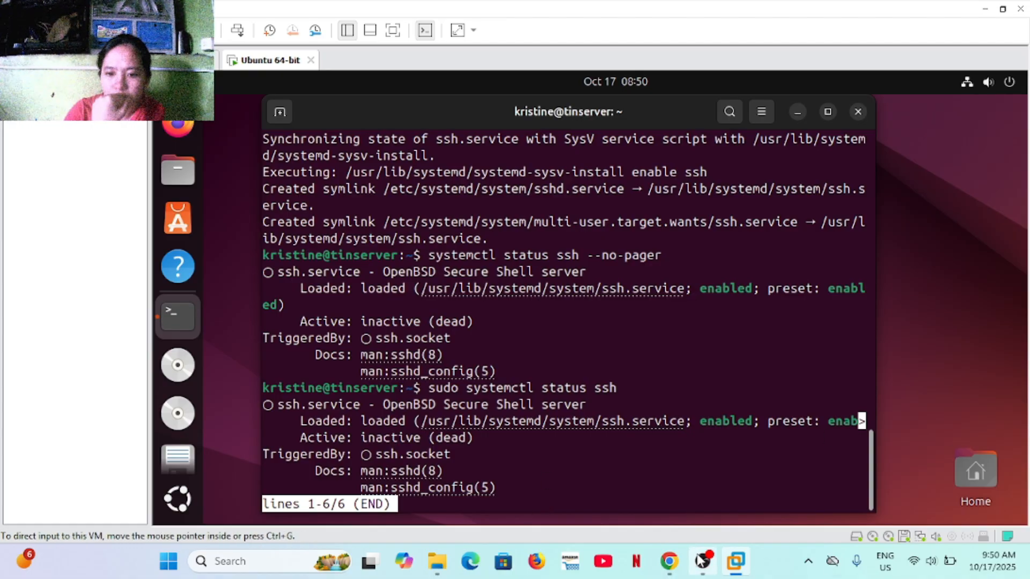
{"action": "key", "text": "alt+Tab"}
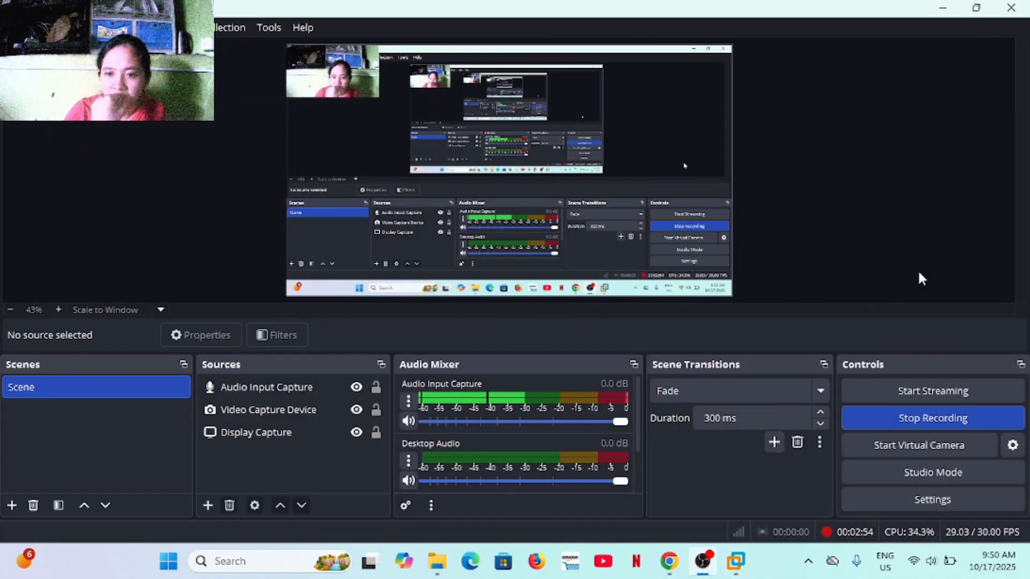
- Stop the OBS recording, start a new one, and minimise OBS
{"action": "left_click", "coordinate": [958, 419]}
{"action": "left_click", "coordinate": [962, 416]}
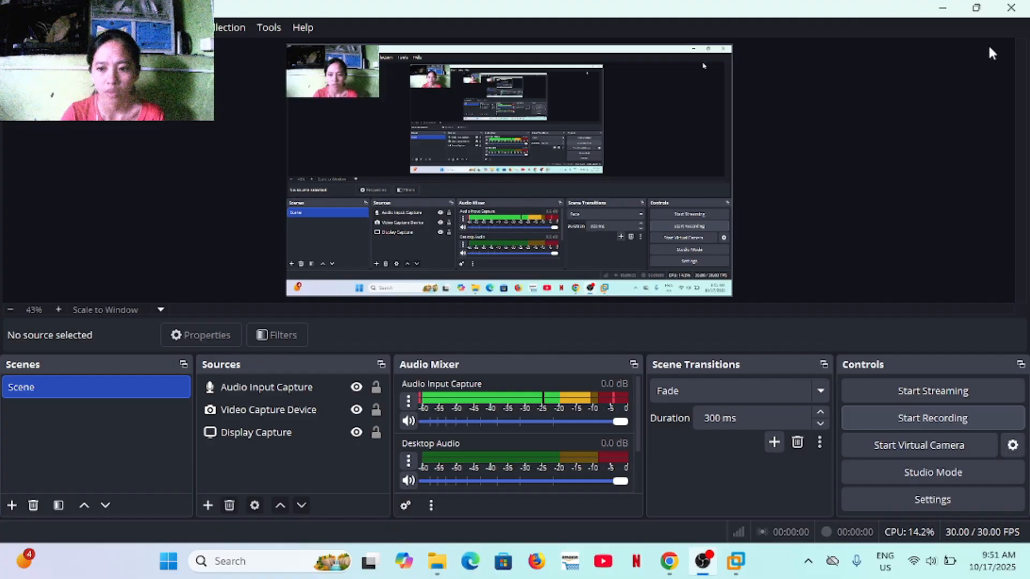
{"action": "left_click", "coordinate": [942, 8]}
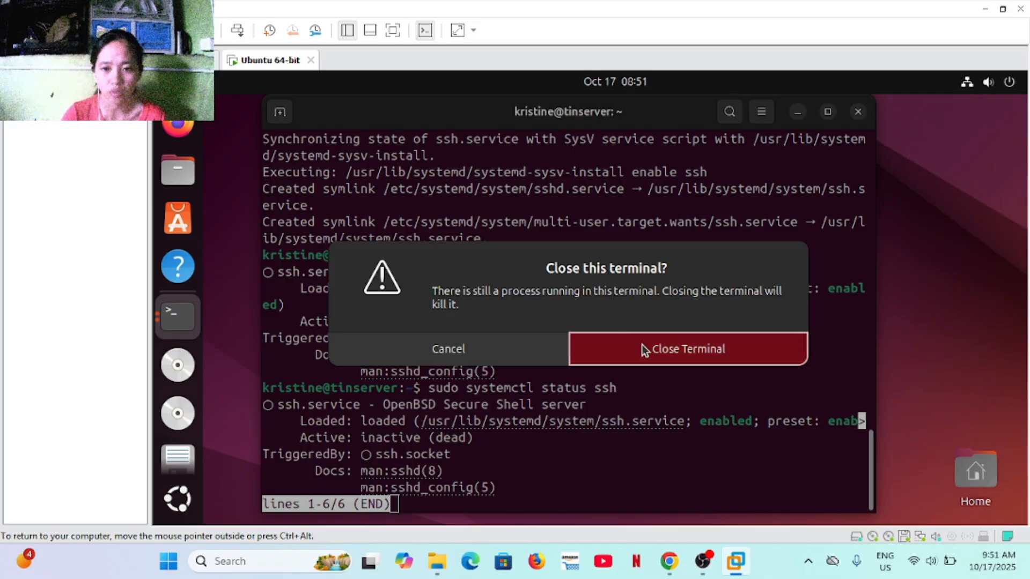
- Close the old terminal despite its running process and launch a new Terminal from Show Apps
{"action": "left_click", "coordinate": [638, 344]}
{"action": "right_click", "coordinate": [410, 116]}
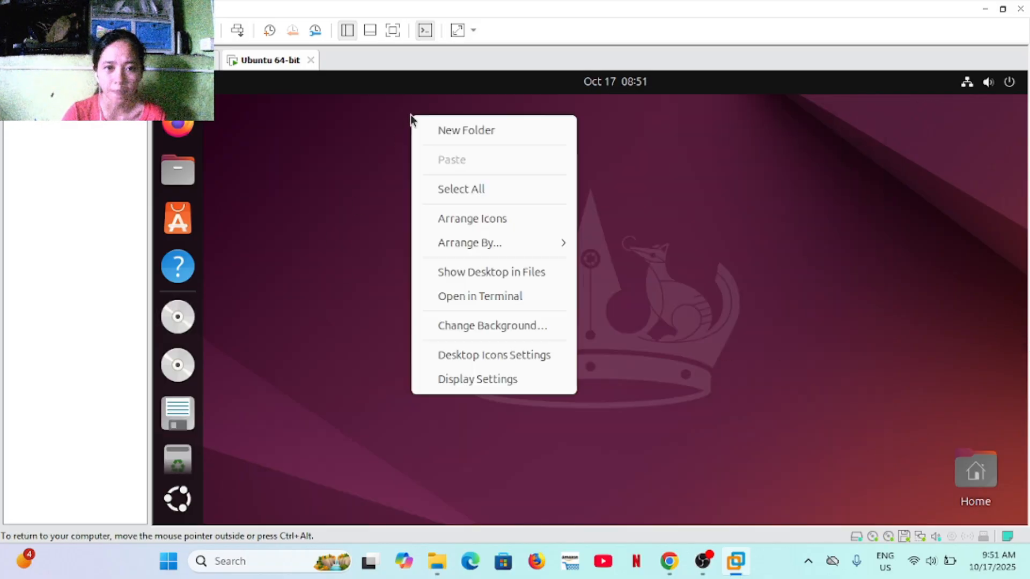
{"action": "left_click", "coordinate": [648, 260]}
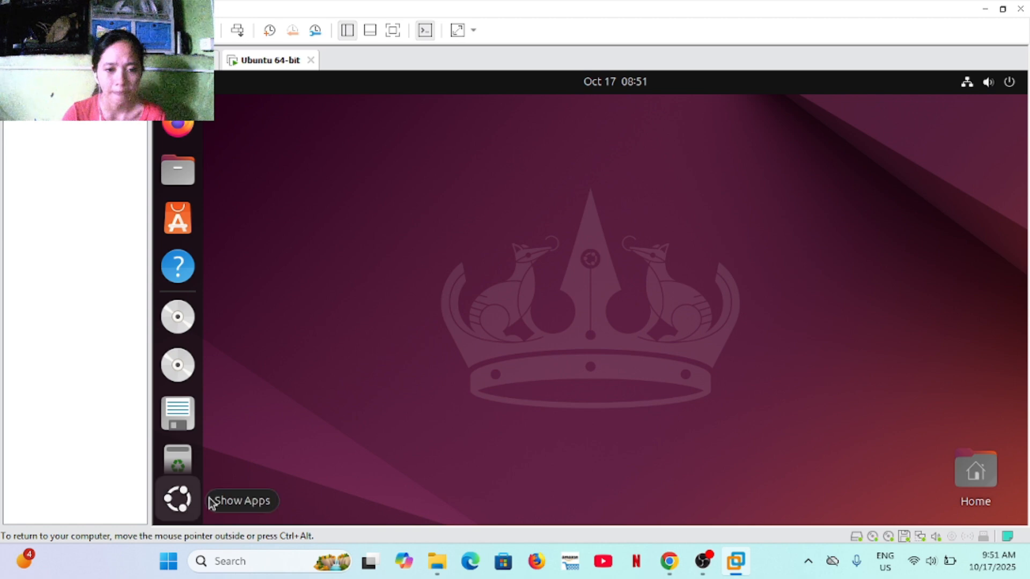
{"action": "left_click", "coordinate": [178, 499]}
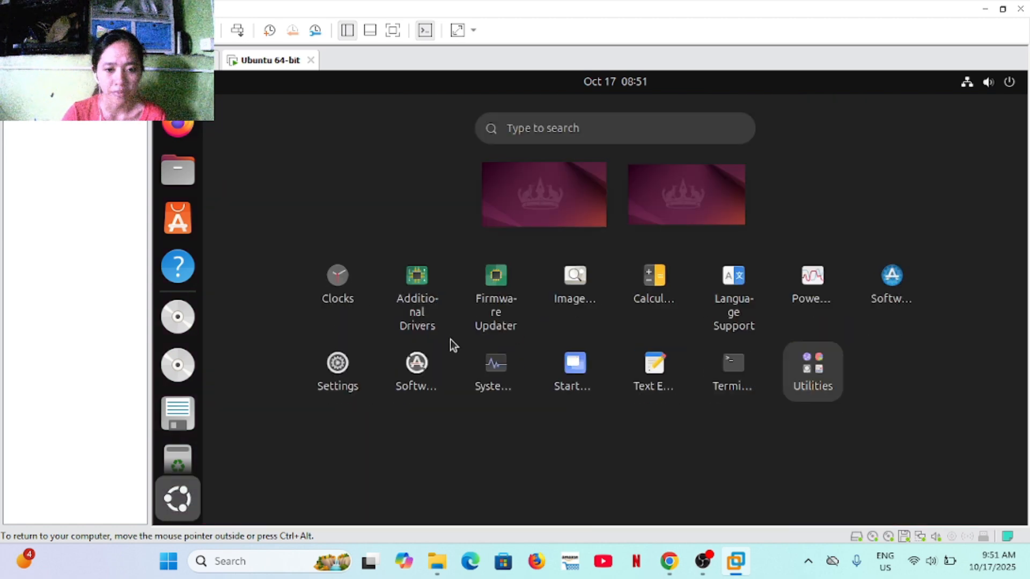
{"action": "left_click", "coordinate": [726, 371]}
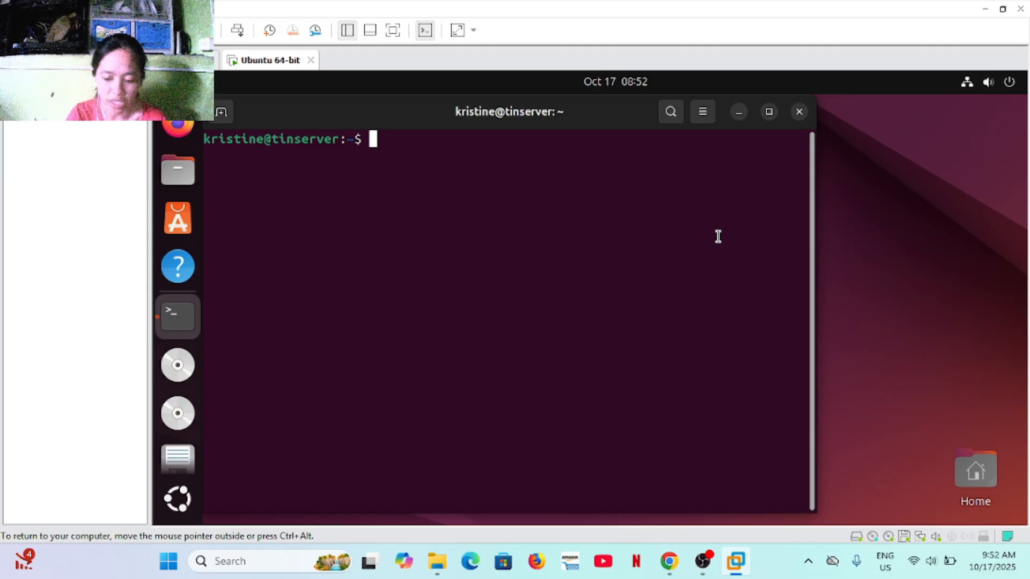
- Run sudo systemsctl restart ssh and enter the sudo password; it returns 'command not found'
{"action": "type", "text": "sy"}
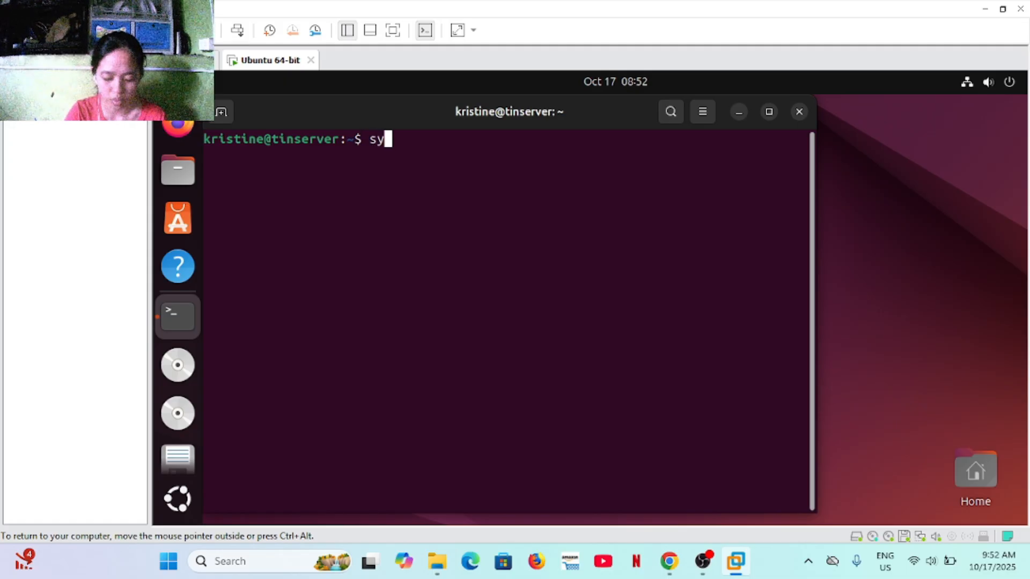
{"action": "key", "text": "BackSpace"}
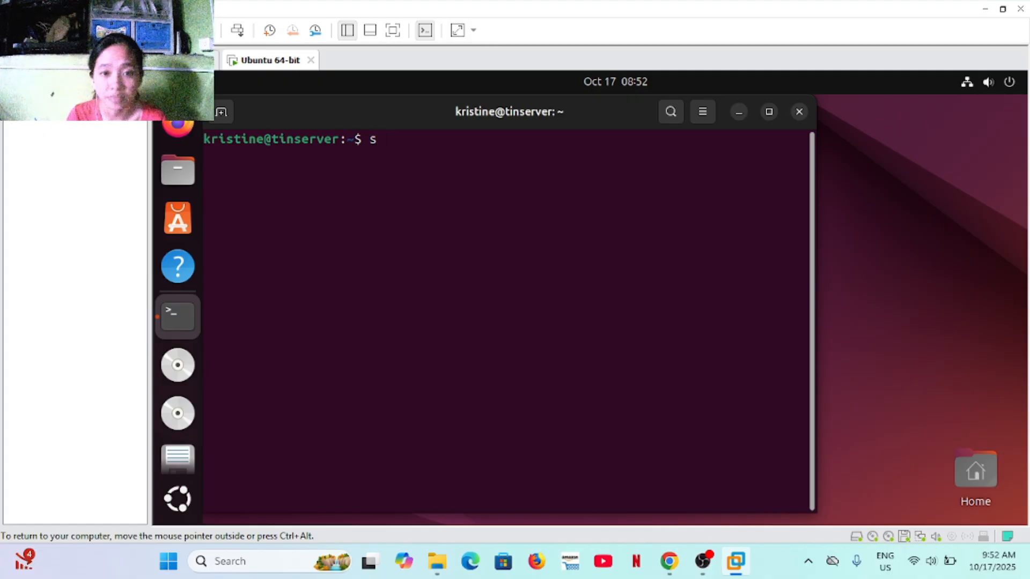
{"action": "type", "text": "iudo"}
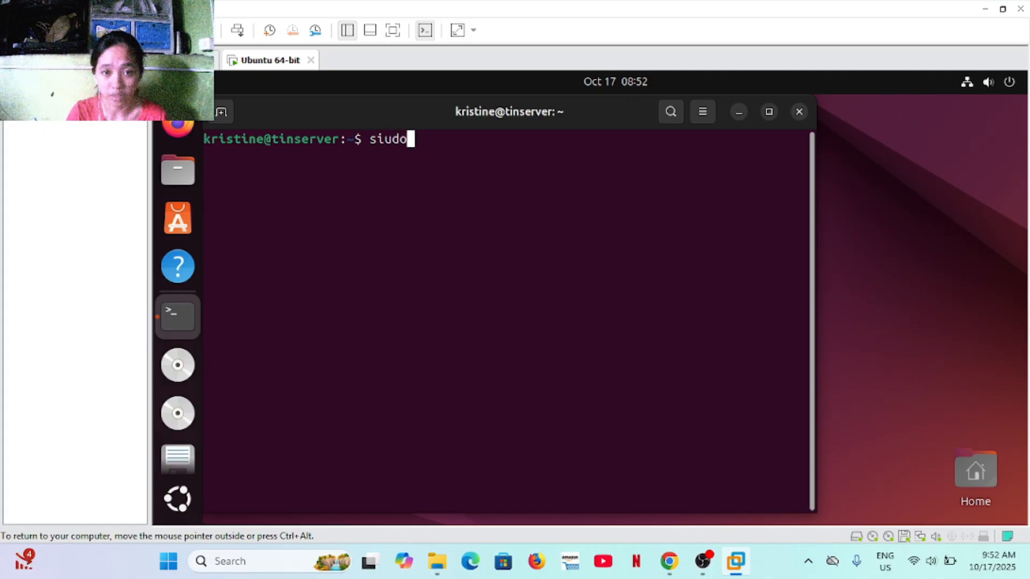
{"action": "key", "text": "BackSpace"}
{"action": "key", "text": "BackSpace"}
{"action": "key", "text": "BackSpace"}
{"action": "key", "text": "BackSpace"}
{"action": "key", "text": "BackSpace"}
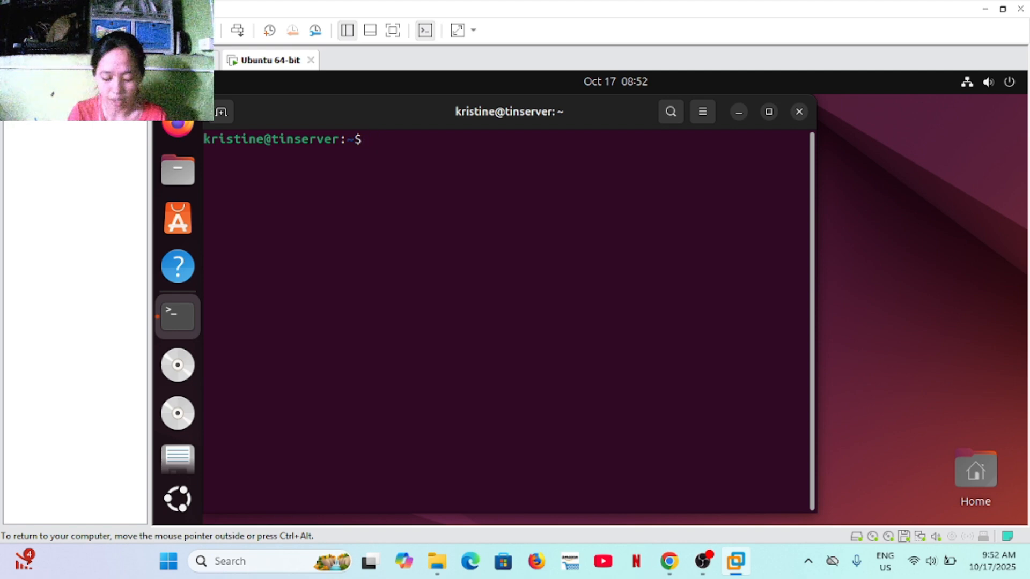
{"action": "type", "text": "sudo"}
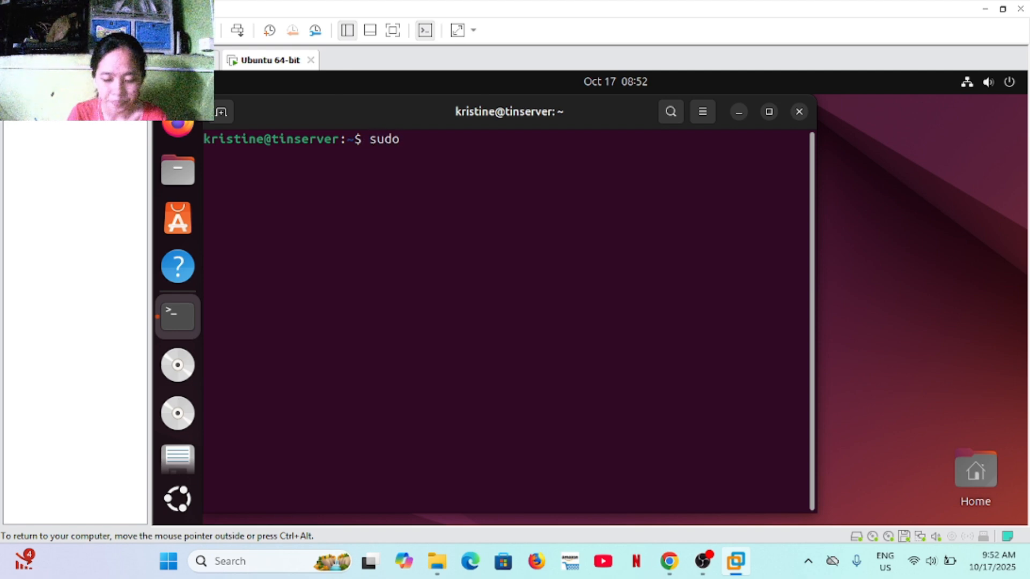
{"action": "type", "text": " systemsct"}
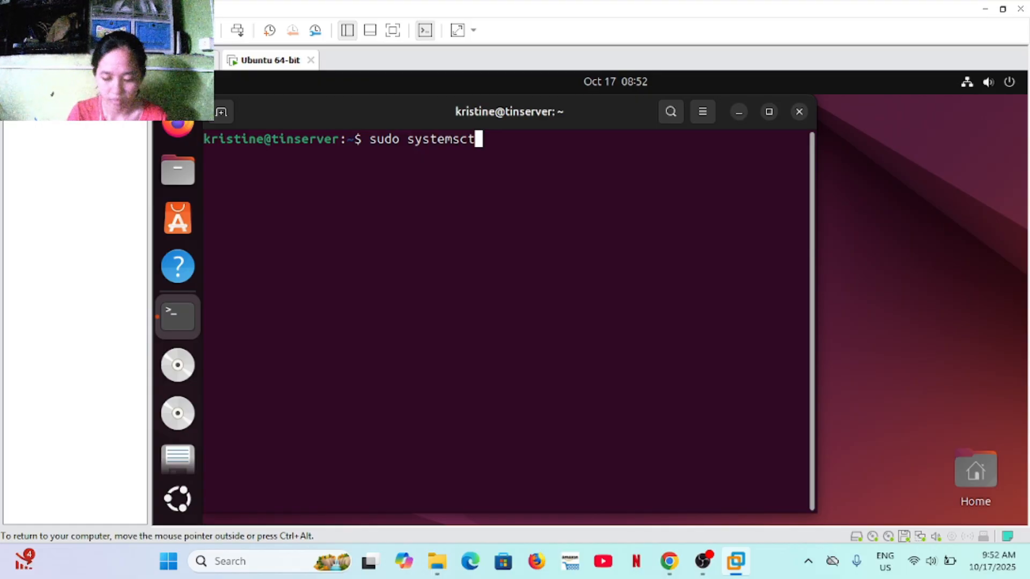
{"action": "type", "text": "l resta"}
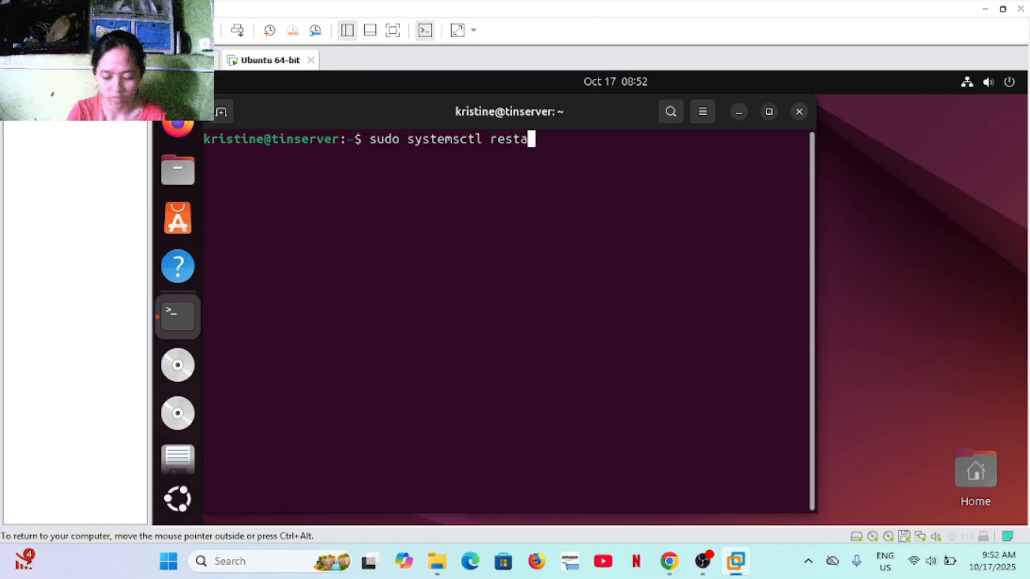
{"action": "type", "text": "rt ssg"}
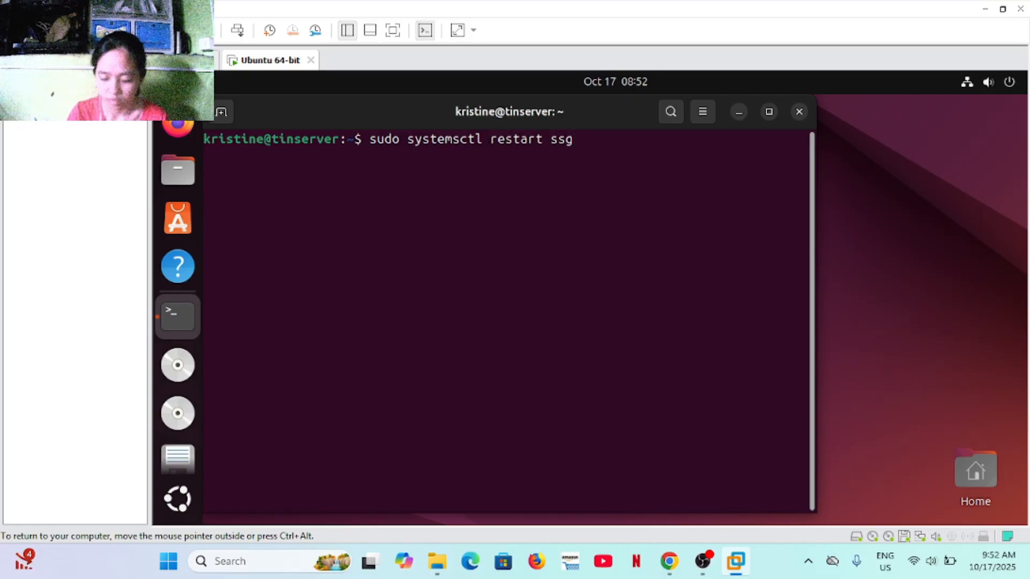
{"action": "key", "text": "BackSpace"}
{"action": "type", "text": "h"}
{"action": "key", "text": "Return"}
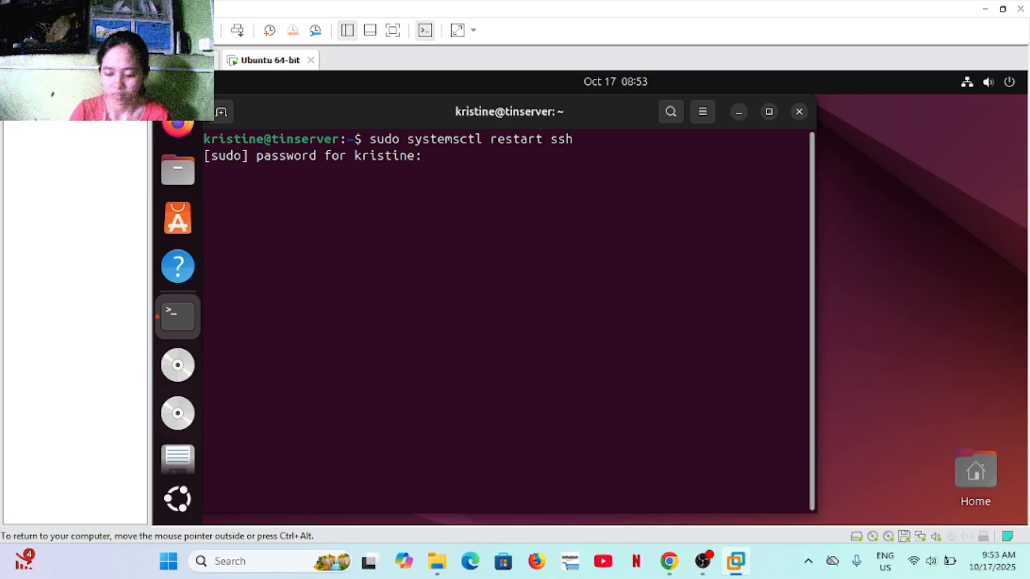
{"action": "key", "text": "Return"}
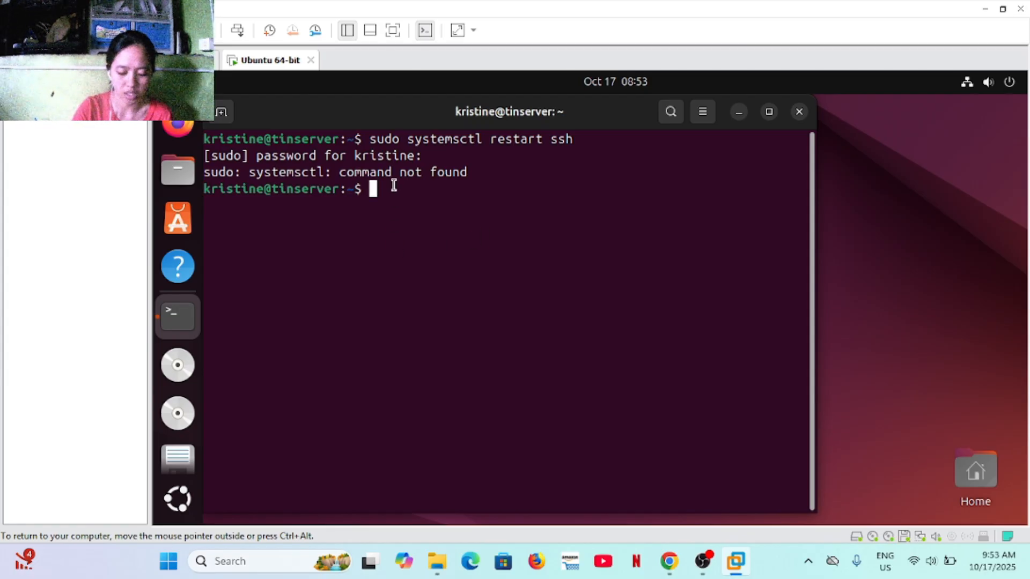
- Run 'sudo apt install -y openssh-server', which reports openssh-server is already the newest version
{"action": "type", "text": "sudo a"}
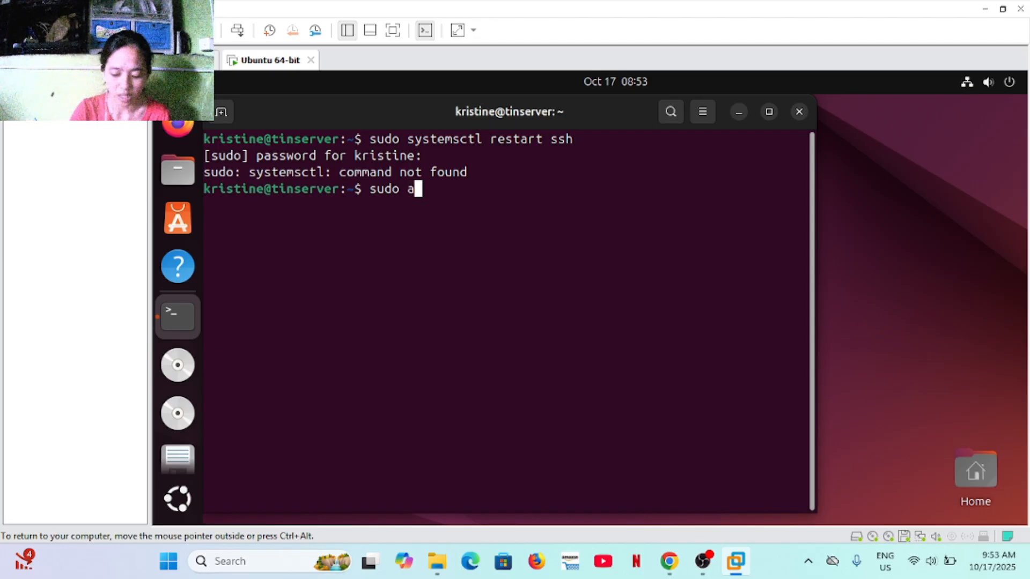
{"action": "type", "text": "pt "}
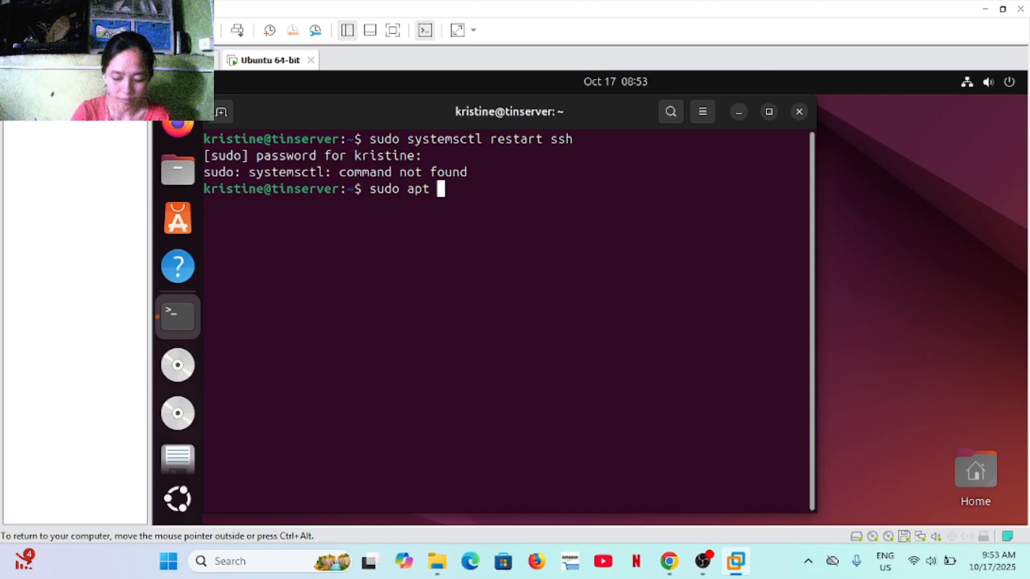
{"action": "type", "text": "install"}
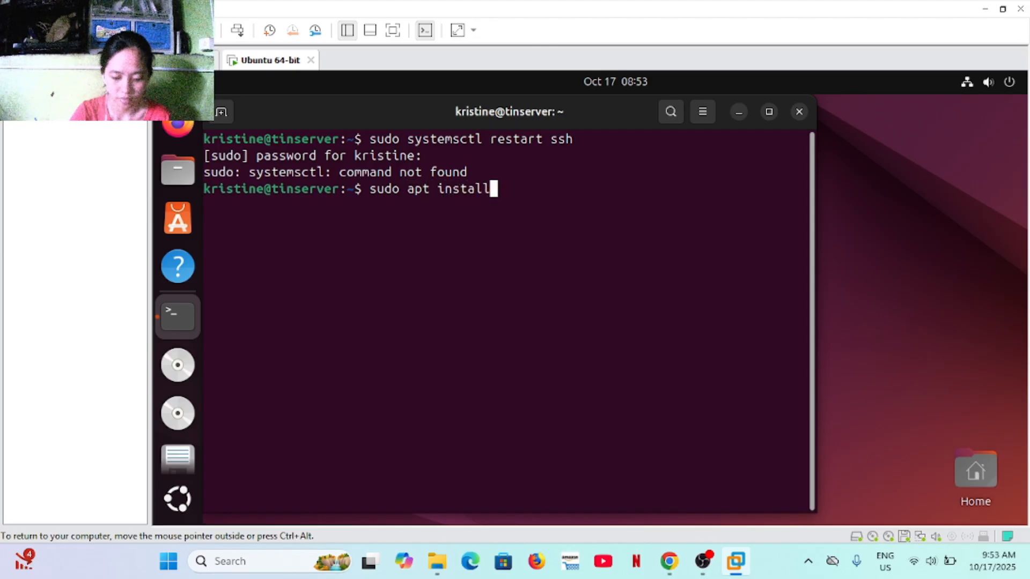
{"action": "type", "text": " -y open"}
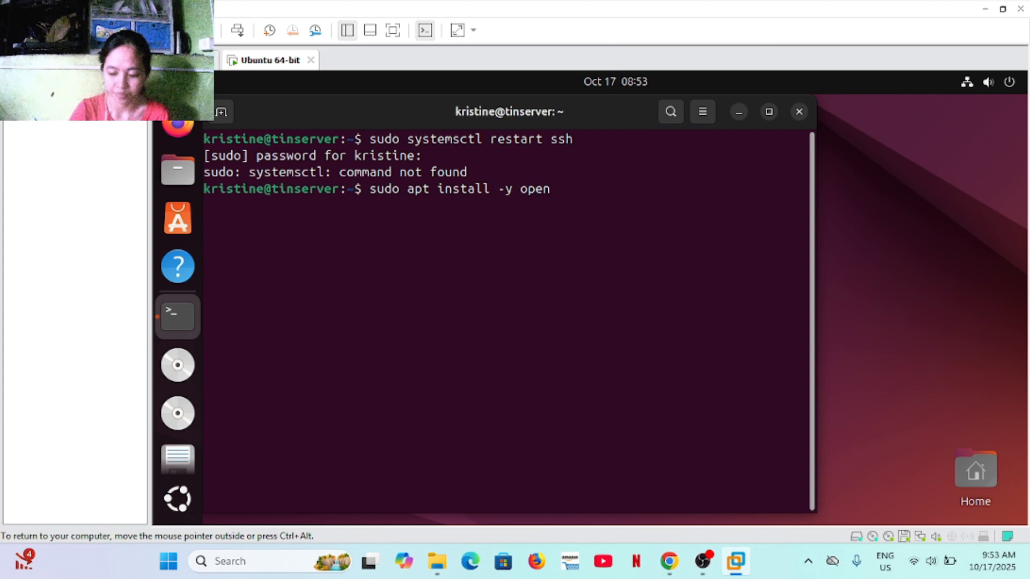
{"action": "type", "text": "ssh"}
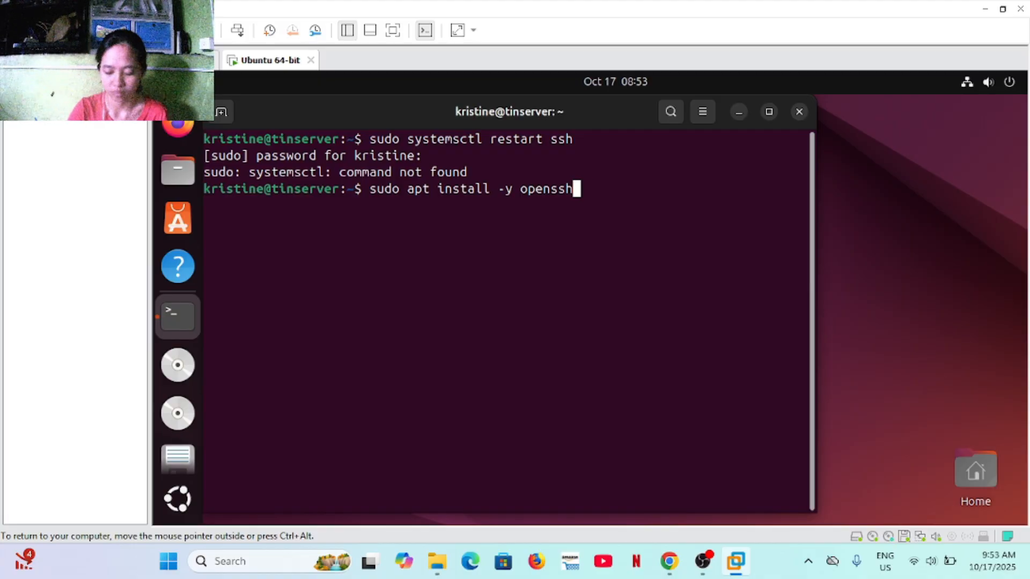
{"action": "type", "text": "-server"}
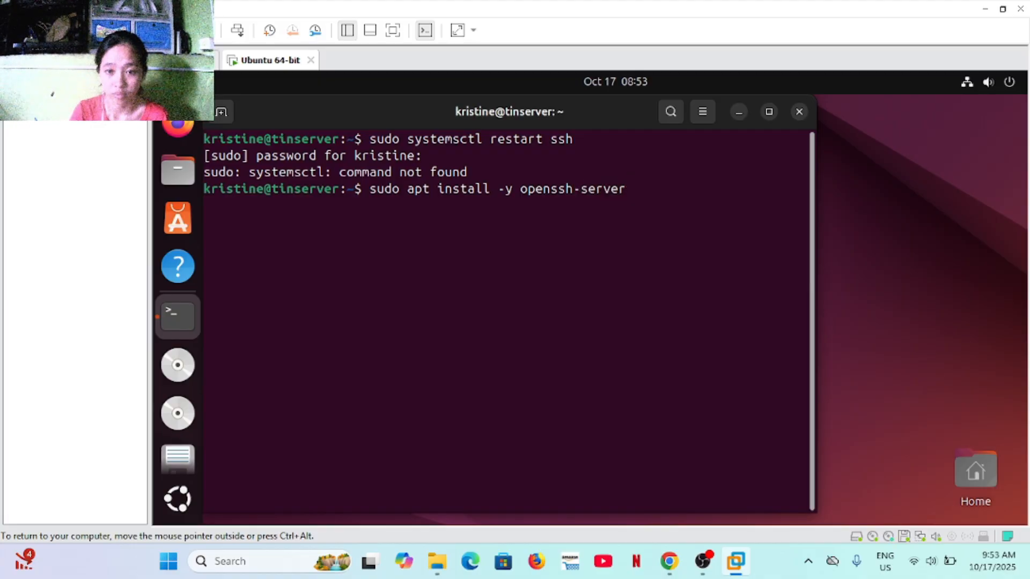
{"action": "key", "text": "Return"}
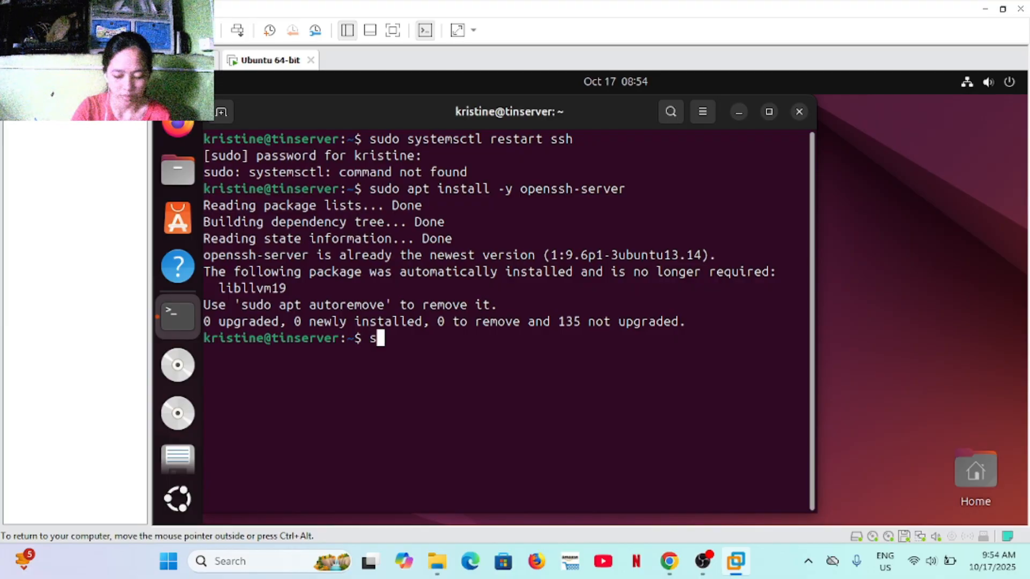
- Run 'sudo systemctl enable ssh' so the ssh service starts automatically at boot
{"action": "type", "text": "sudo "}
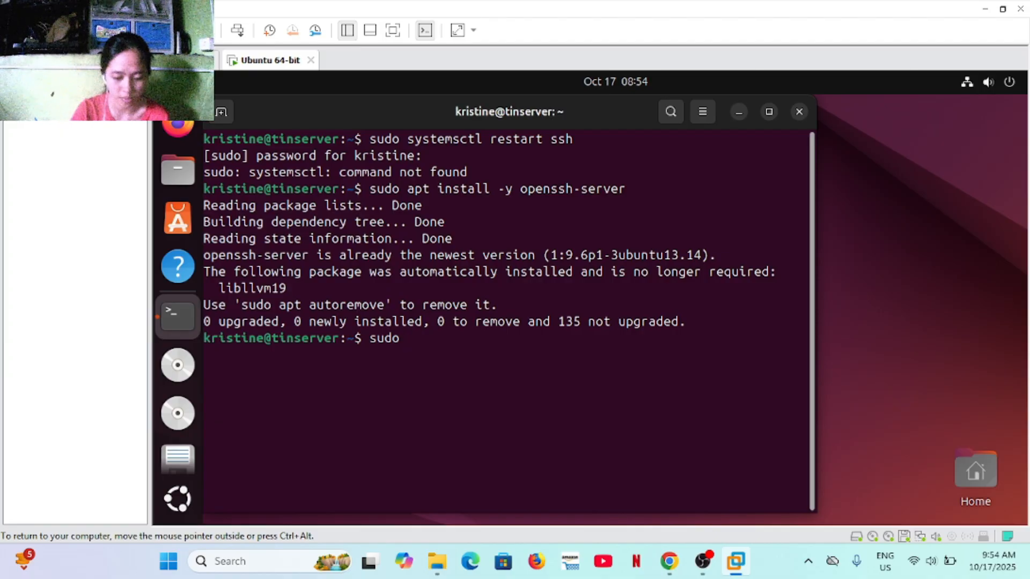
{"action": "type", "text": "systemct"}
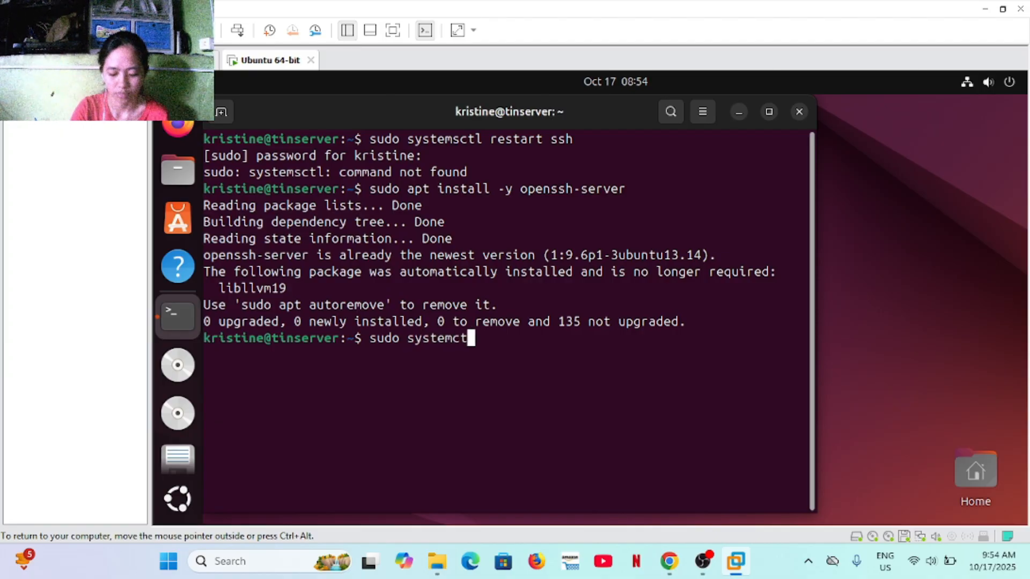
{"action": "type", "text": "l"}
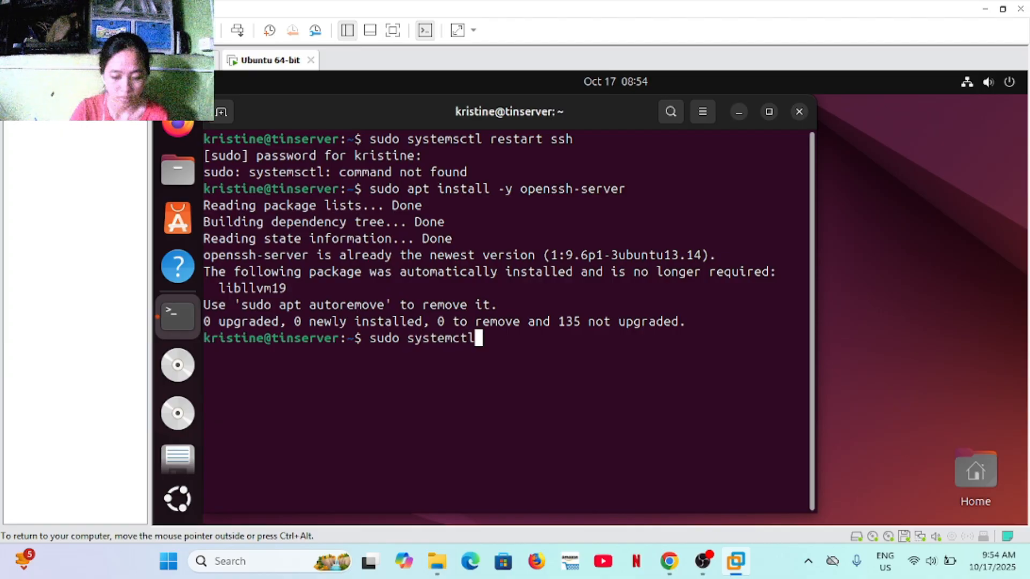
{"action": "type", "text": " enable"}
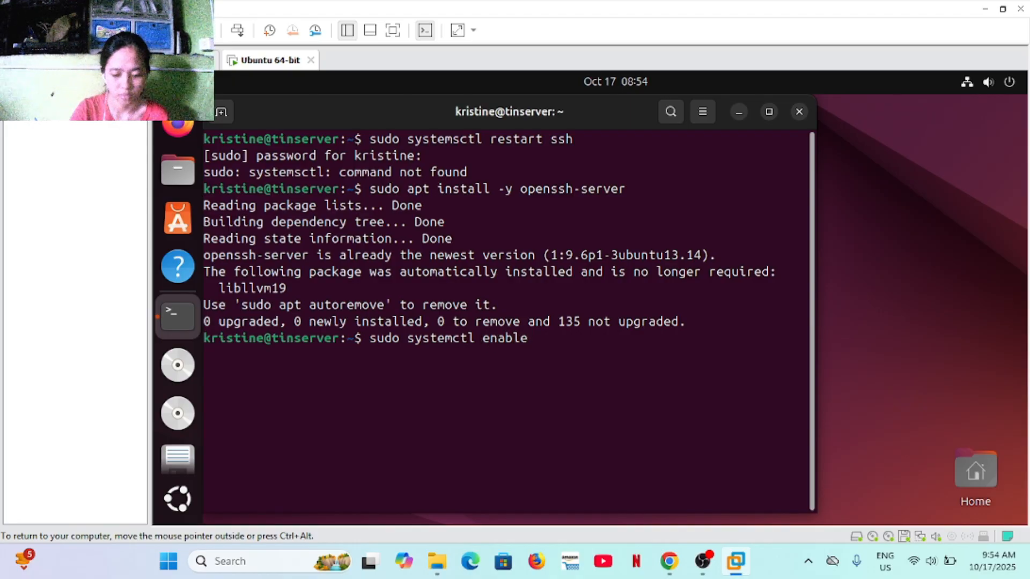
{"action": "type", "text": " ss"}
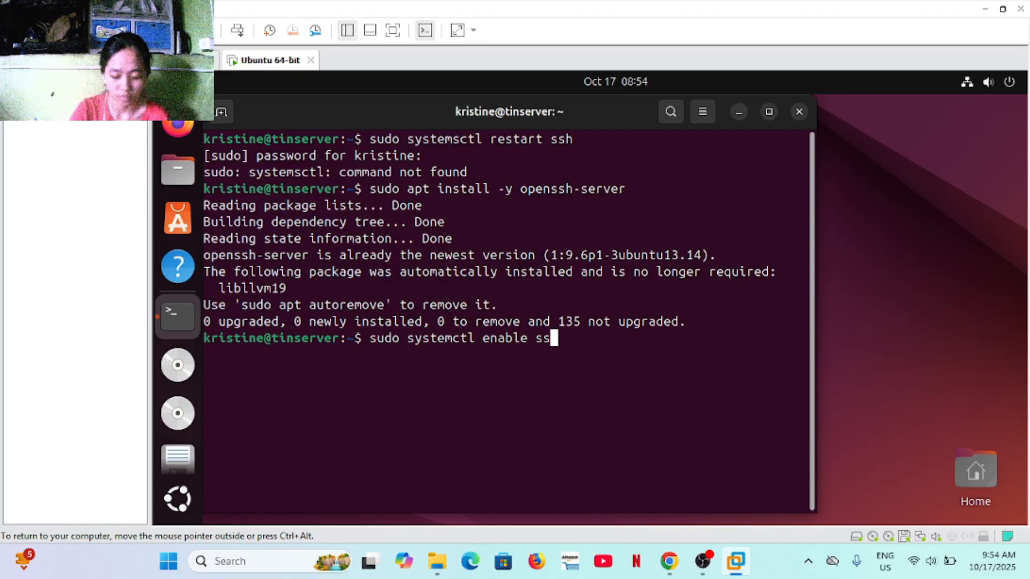
{"action": "type", "text": "h"}
{"action": "key", "text": "Return"}
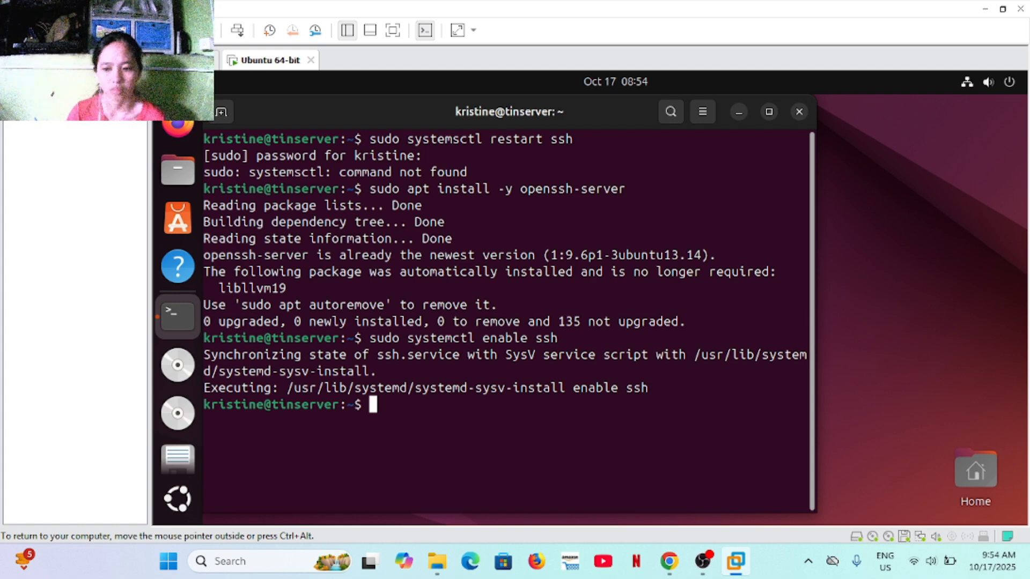
- Run 'systemctl status ssh --no-pager', showing ssh.service enabled but inactive (dead)
{"action": "type", "text": "syst"}
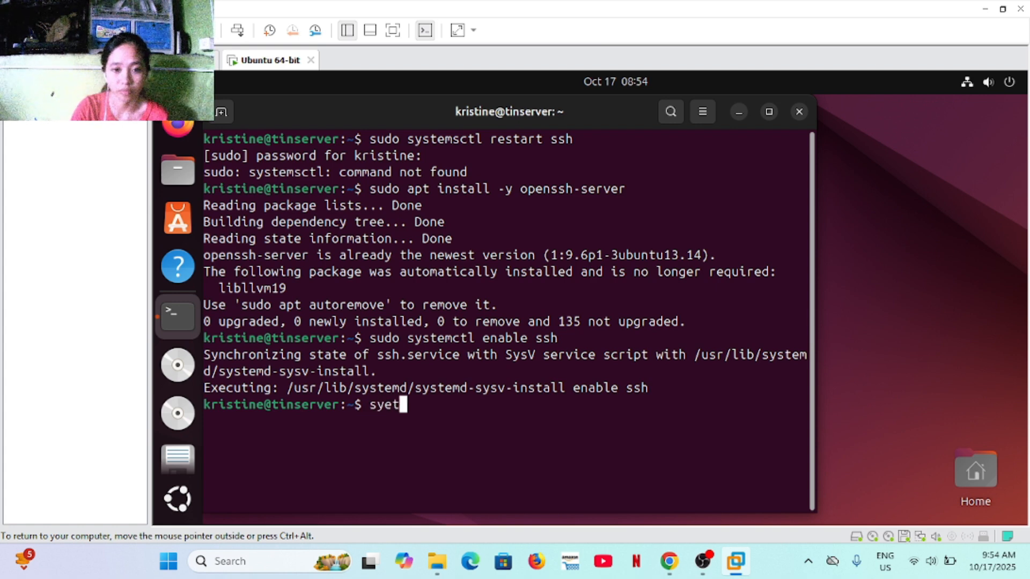
{"action": "key", "text": "BackSpace"}
{"action": "key", "text": "BackSpace"}
{"action": "type", "text": "s"}
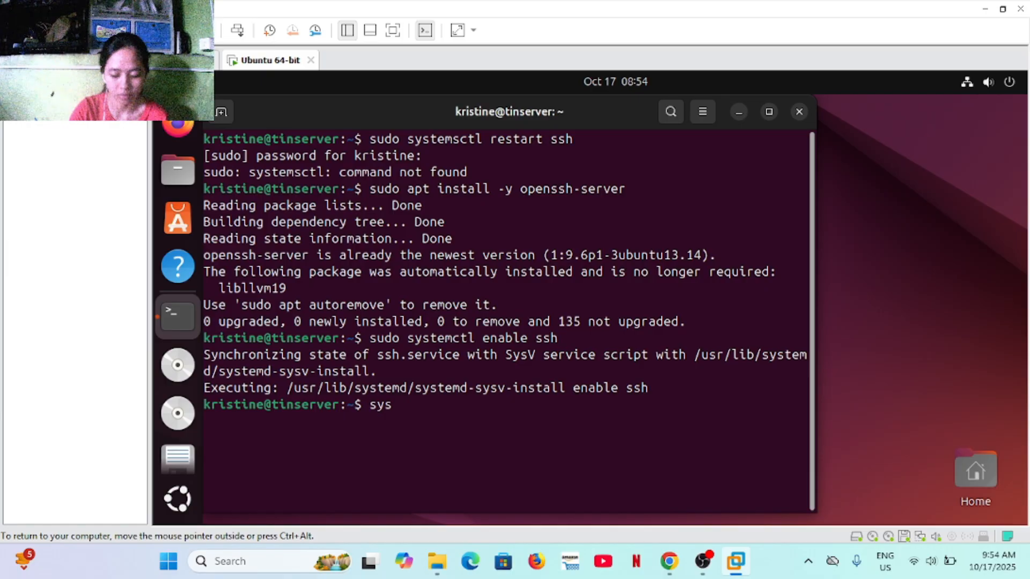
{"action": "type", "text": "temc"}
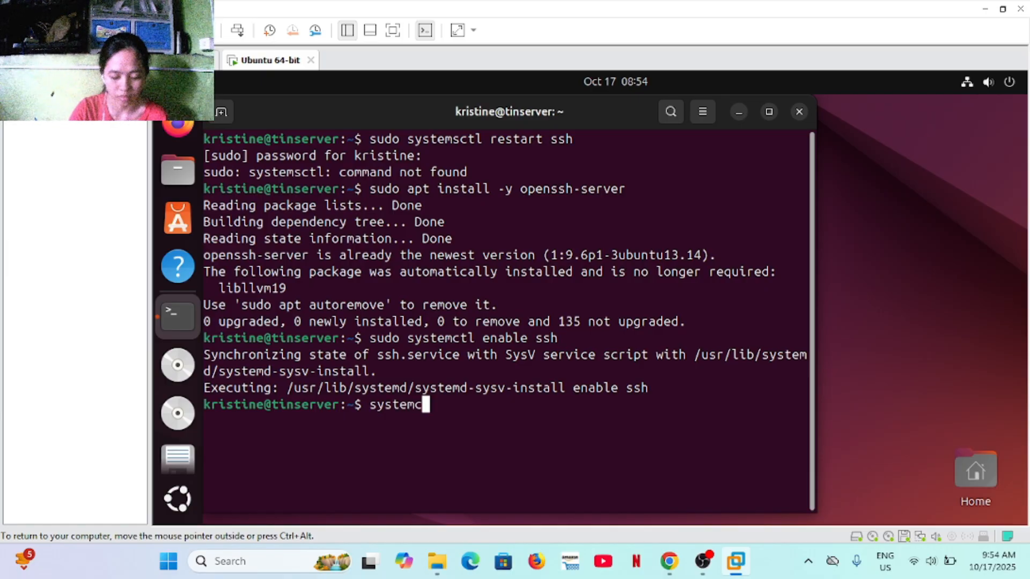
{"action": "type", "text": "tl"}
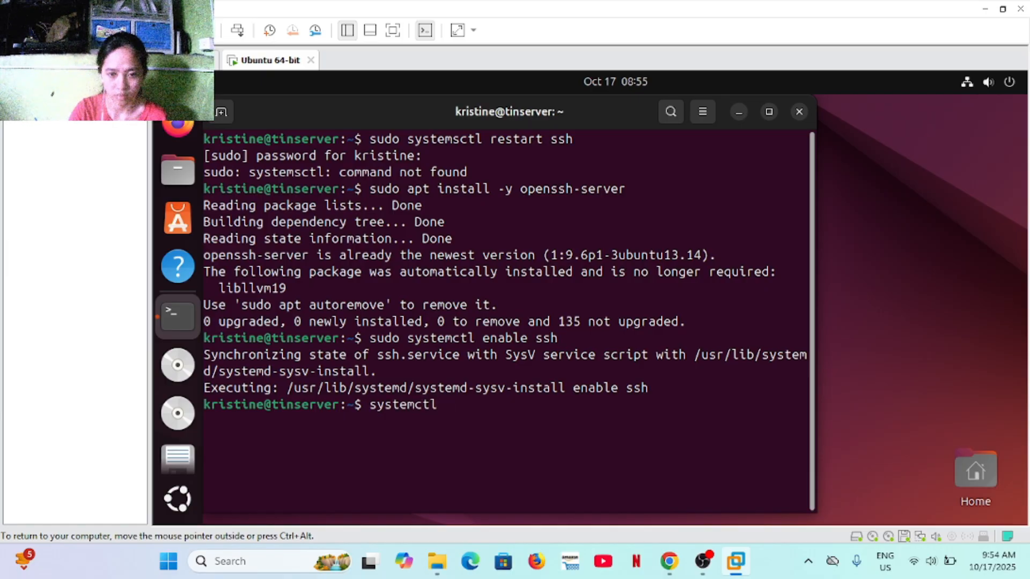
{"action": "type", "text": " status "}
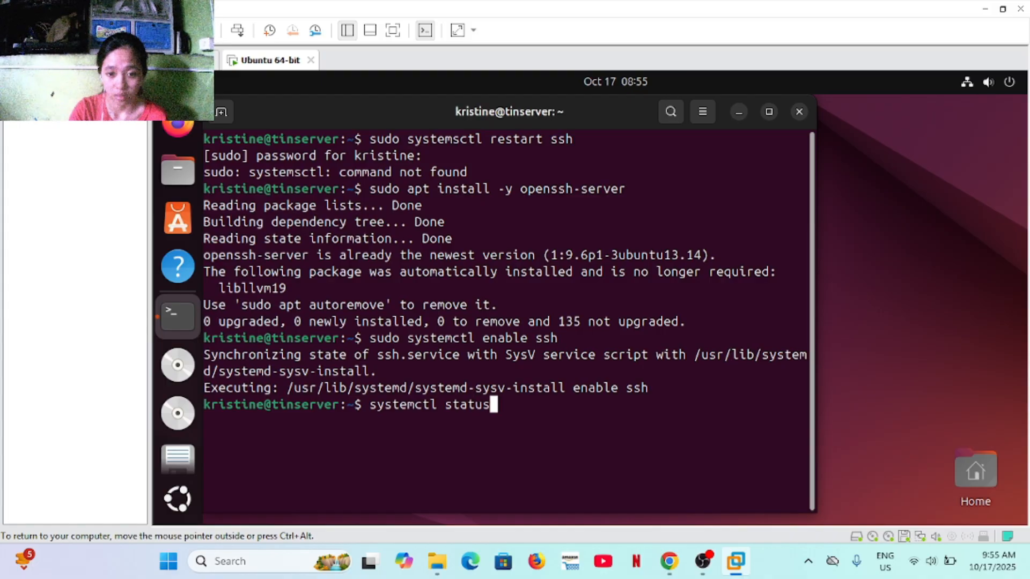
{"action": "type", "text": "ssh"}
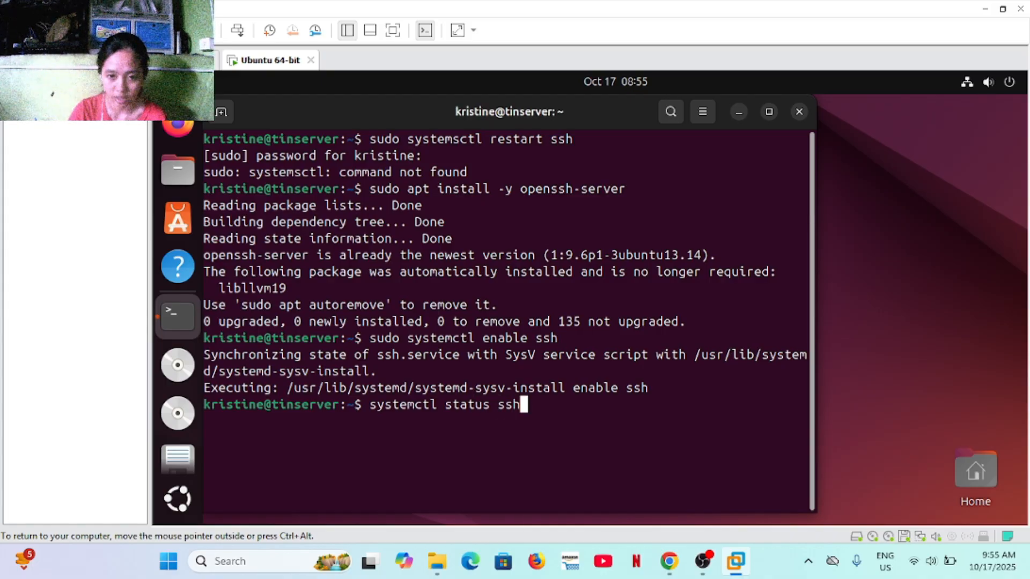
{"action": "type", "text": " --"}
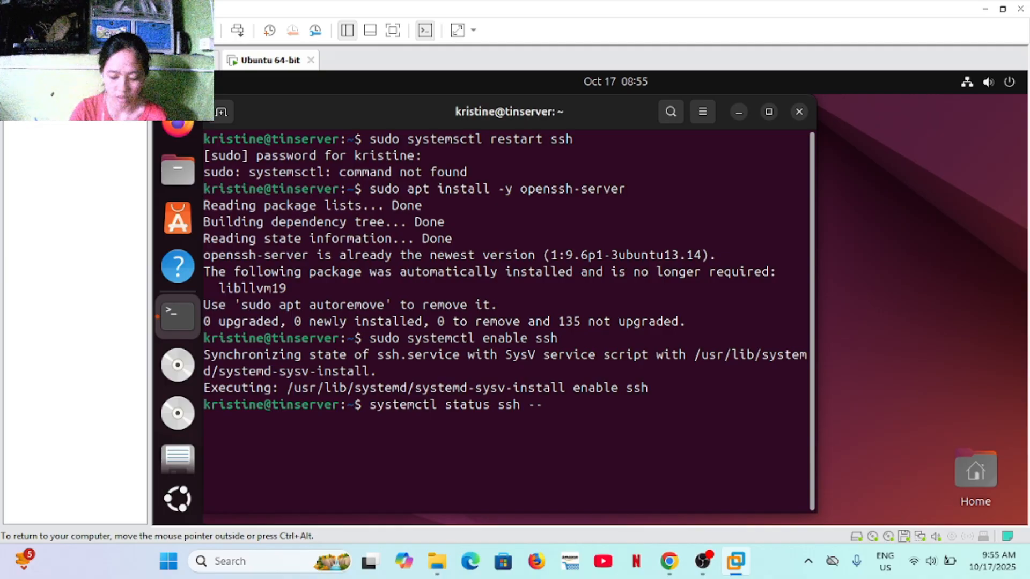
{"action": "type", "text": "no-pager"}
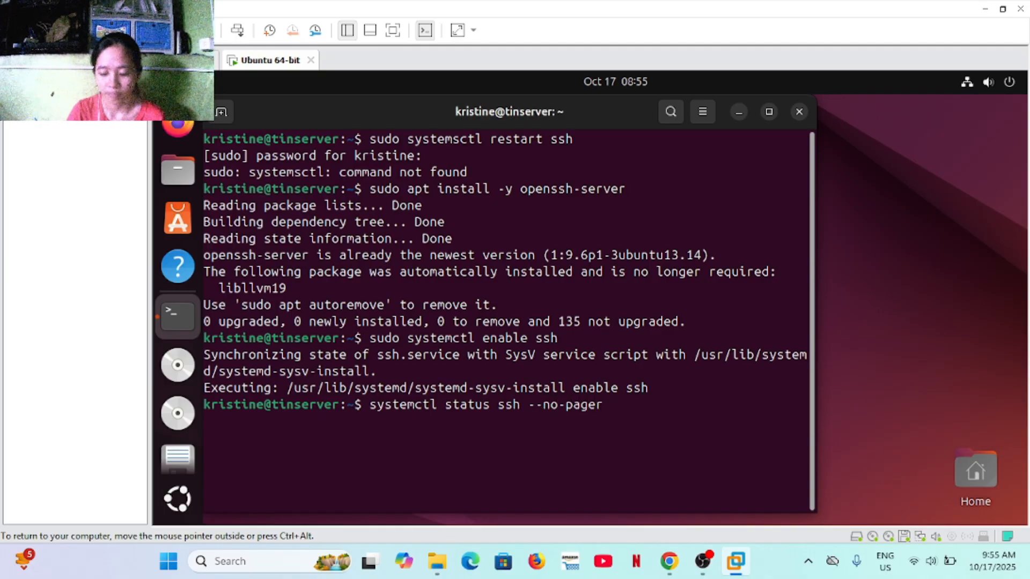
{"action": "key", "text": "Return"}
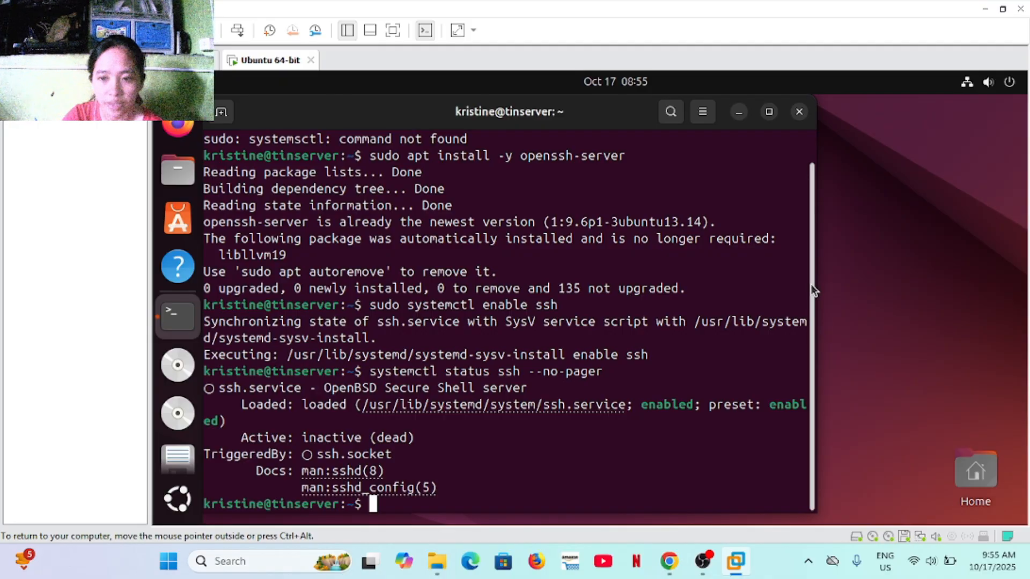
{"action": "left_click_drag", "start_coordinate": [812, 284], "coordinate": [805, 369]}
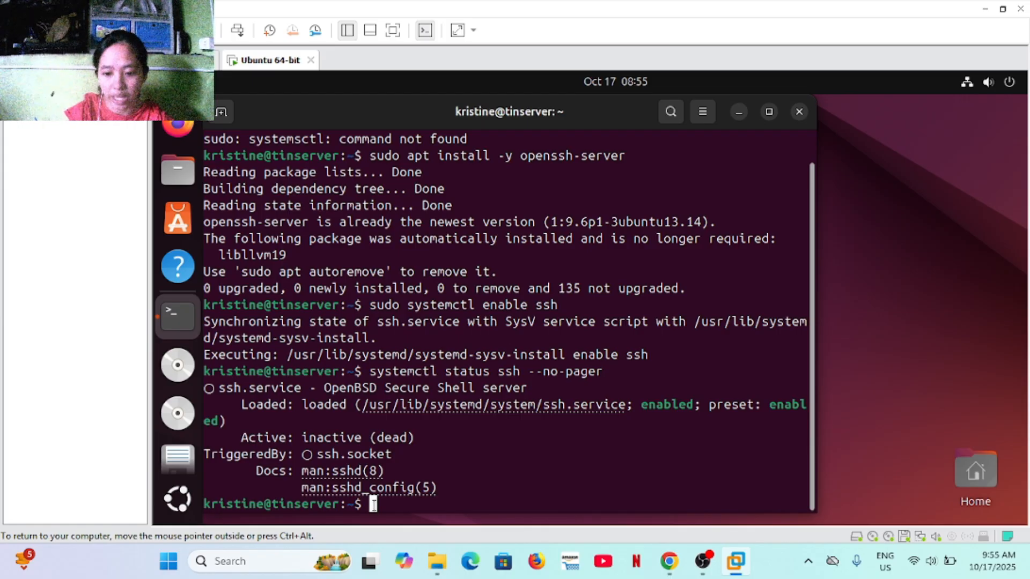
- Run 'ssh-keygen -t ed25519 -C' with the user's e-mail address as the key comment
{"action": "type", "text": "ssh"}
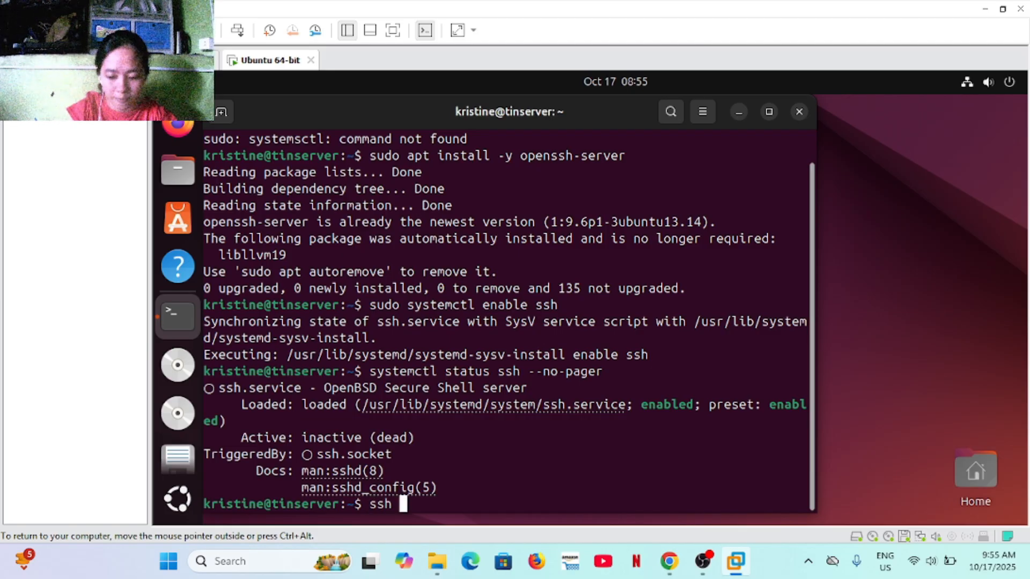
{"action": "key", "text": "BackSpace"}
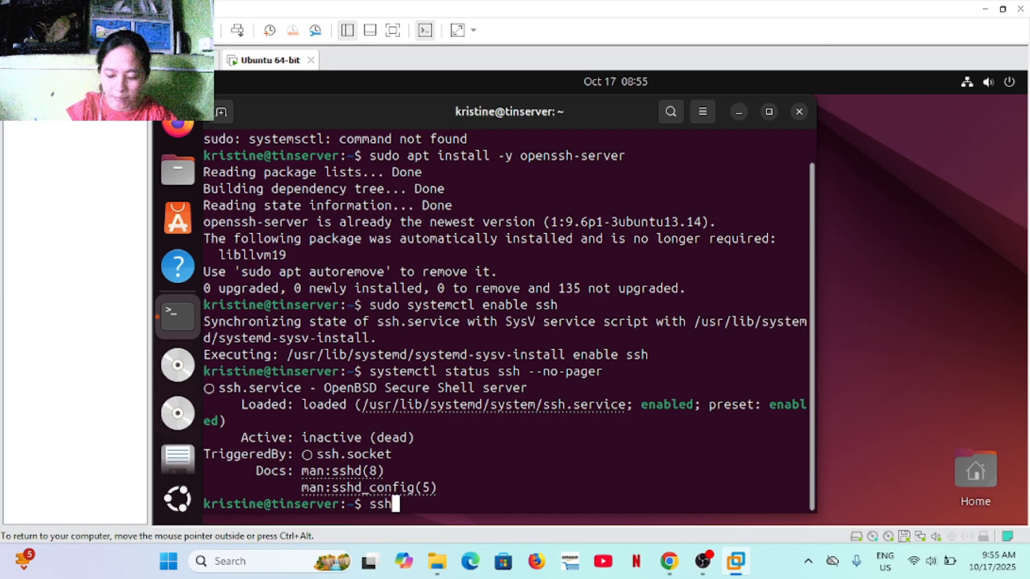
{"action": "type", "text": "-keygen"}
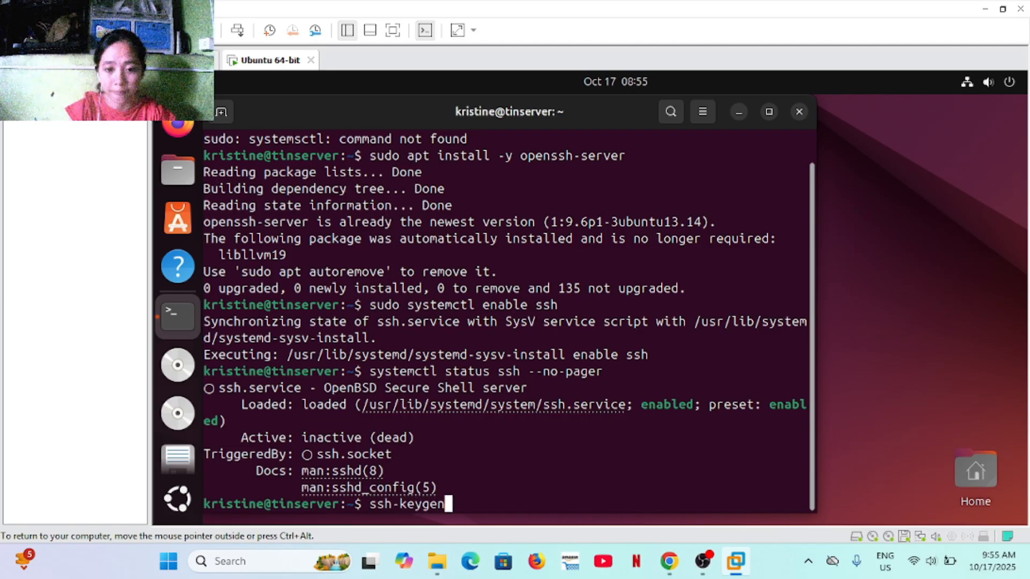
{"action": "key", "text": "BackSpace"}
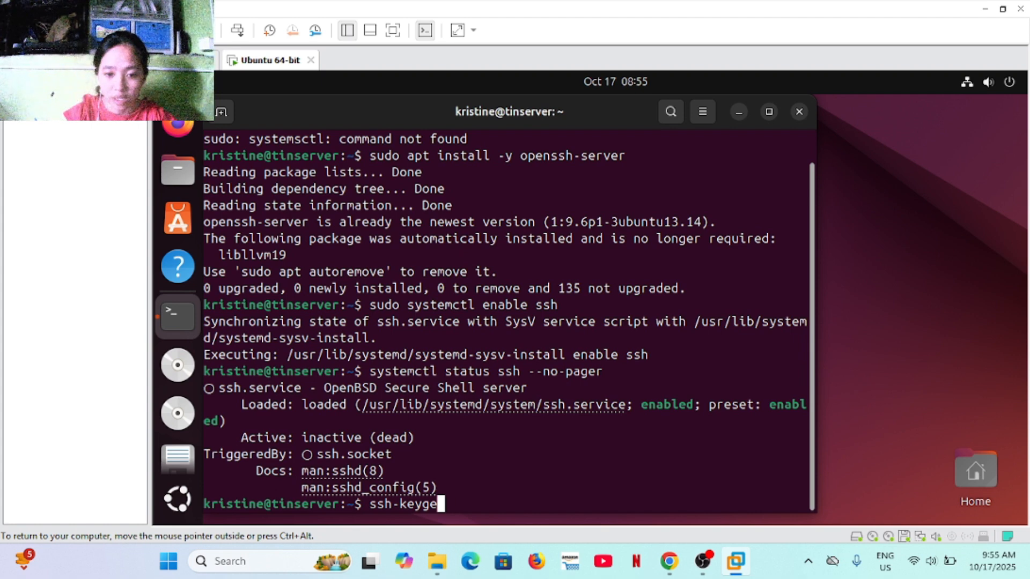
{"action": "type", "text": "n"}
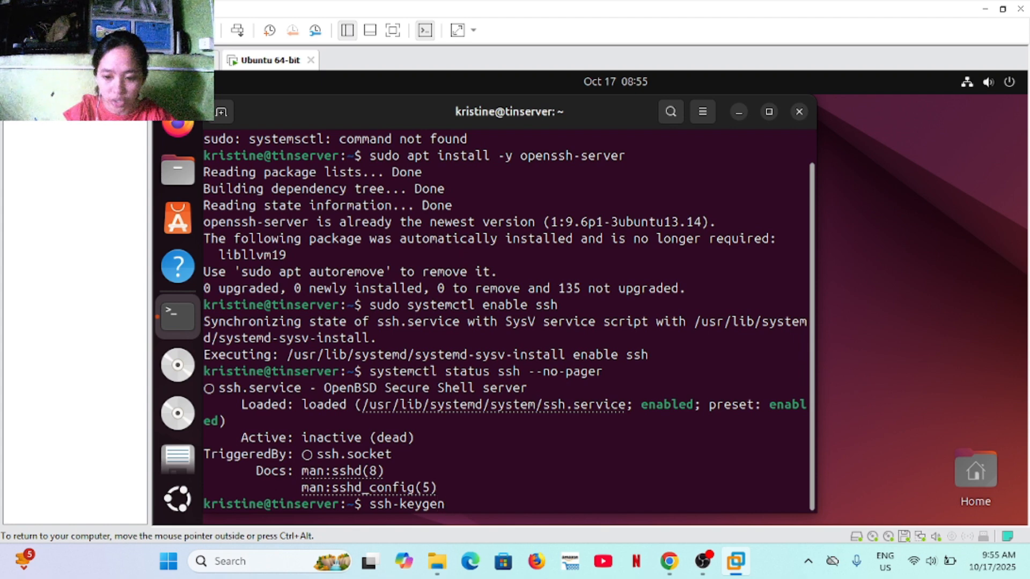
{"action": "type", "text": " -t "}
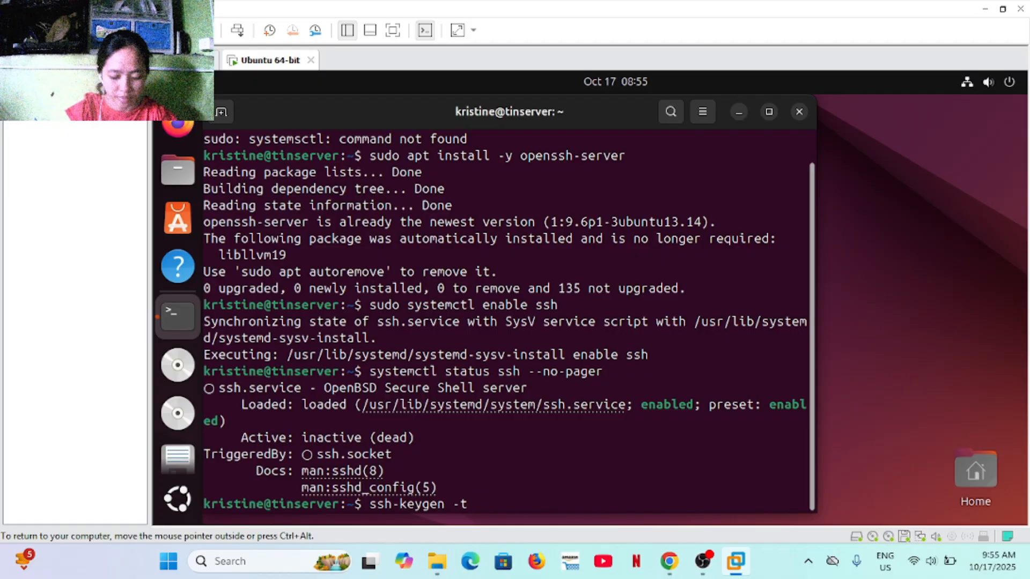
{"action": "type", "text": "ed"}
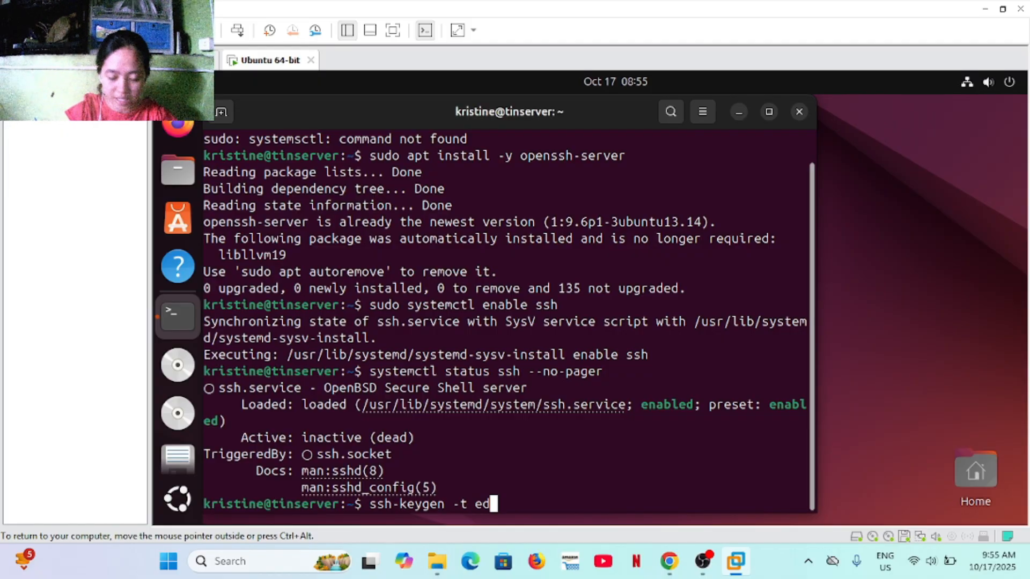
{"action": "type", "text": "255"}
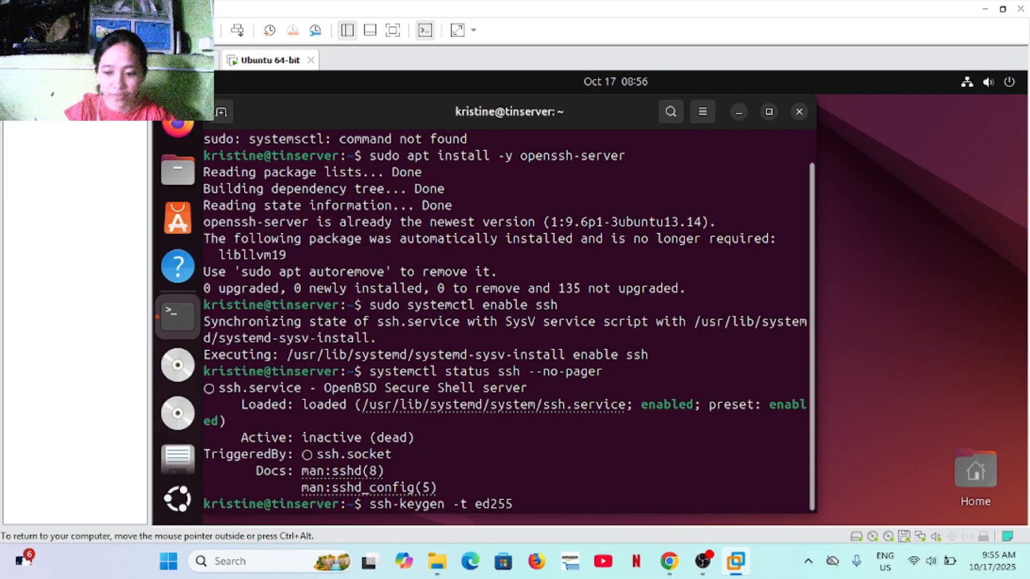
{"action": "type", "text": "19 "}
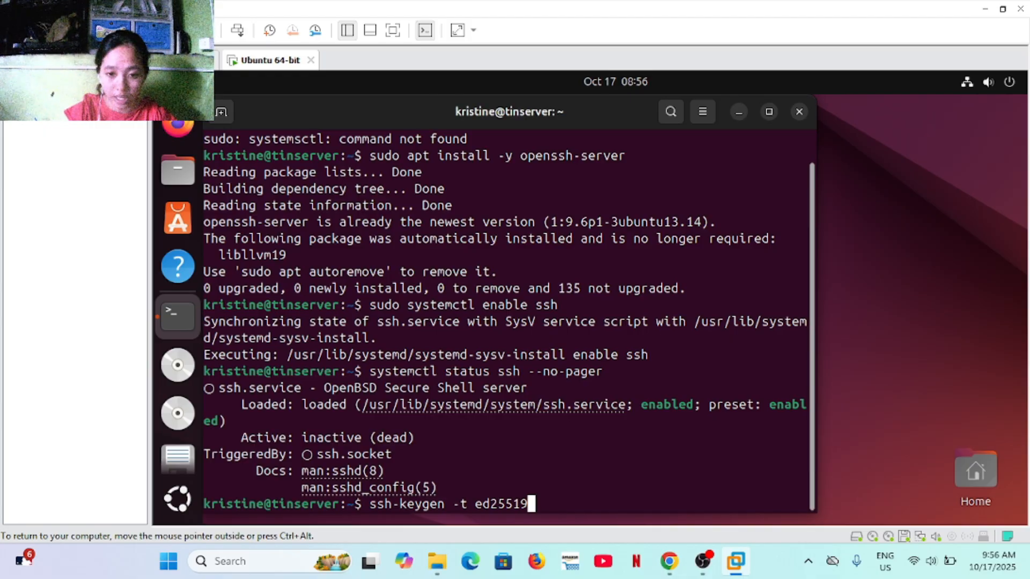
{"action": "type", "text": "-"}
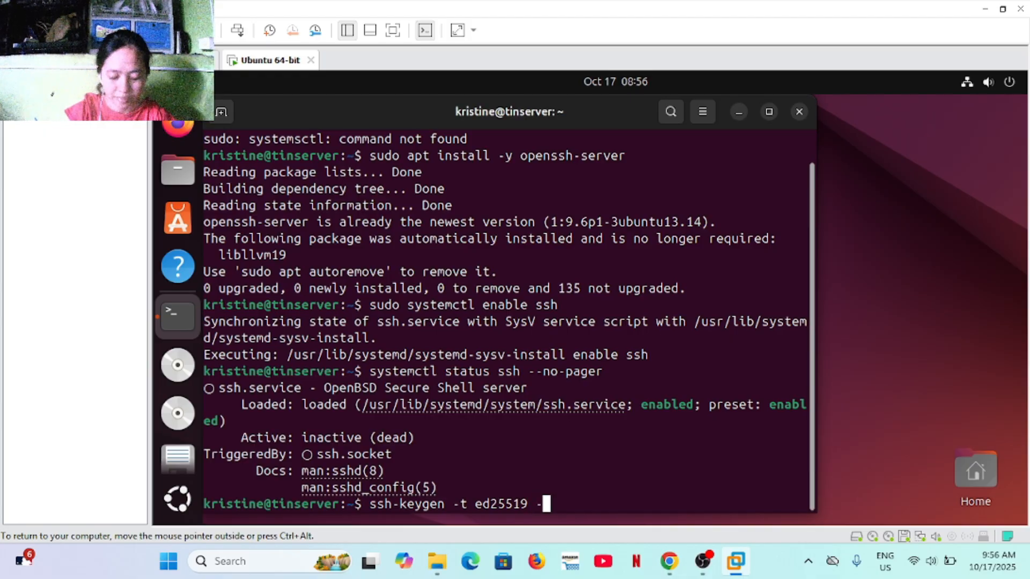
{"action": "type", "text": "C"}
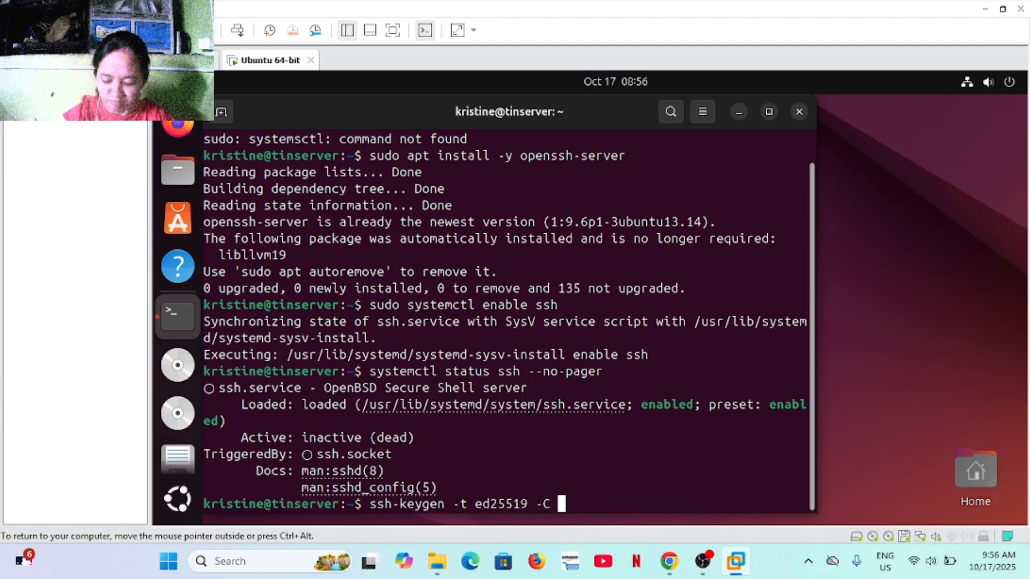
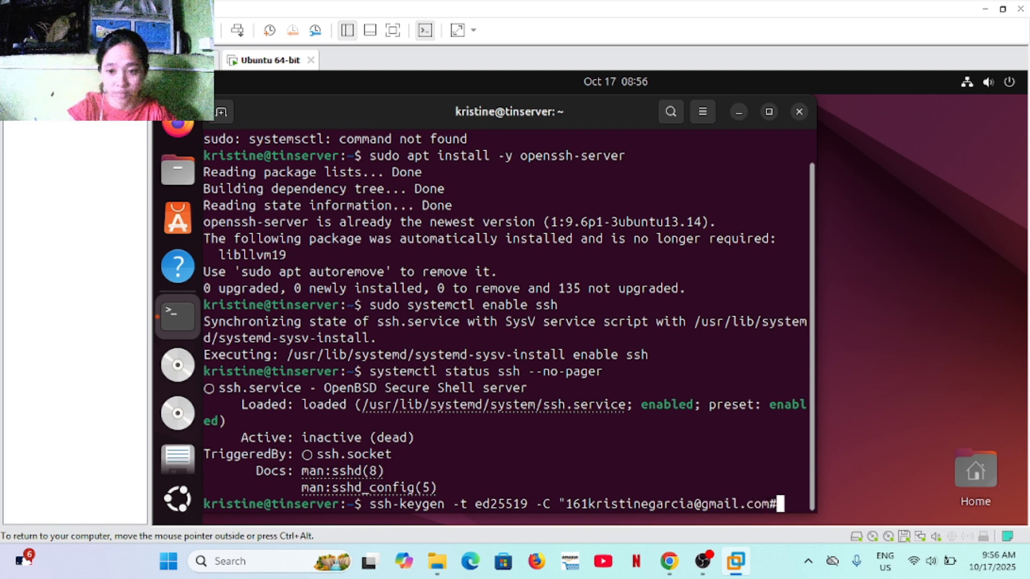
{"action": "type", "text": "\""}
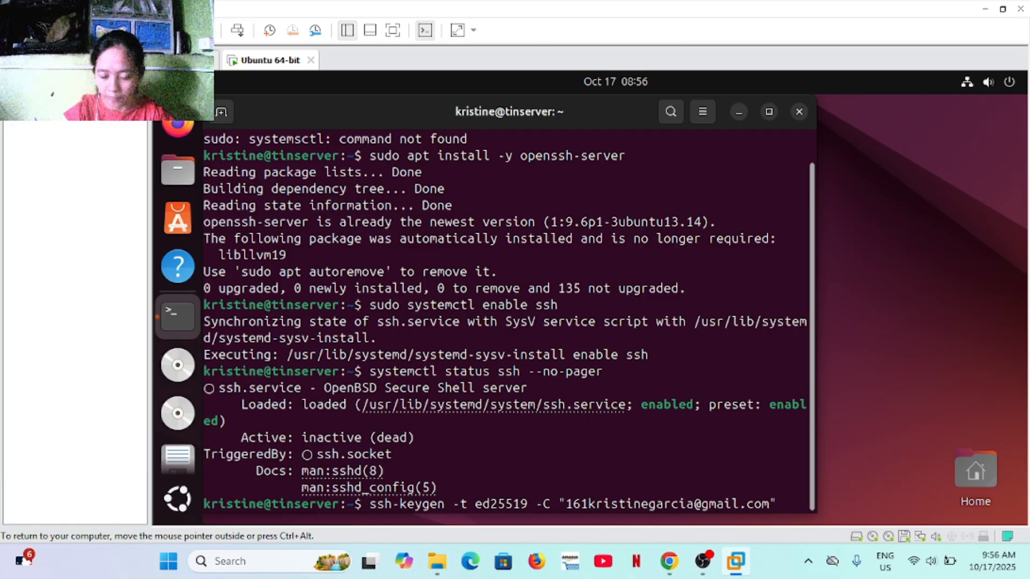
{"action": "key", "text": "Return"}
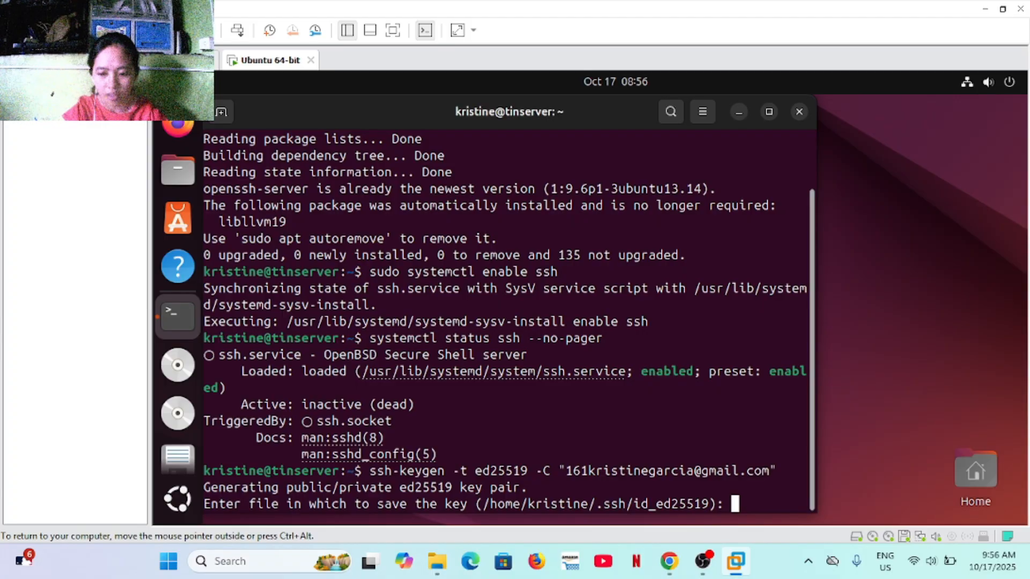
- Enter 'ssh-copy-id tin@tinserver' as the file name for saving the new key
{"action": "type", "text": "ssh"}
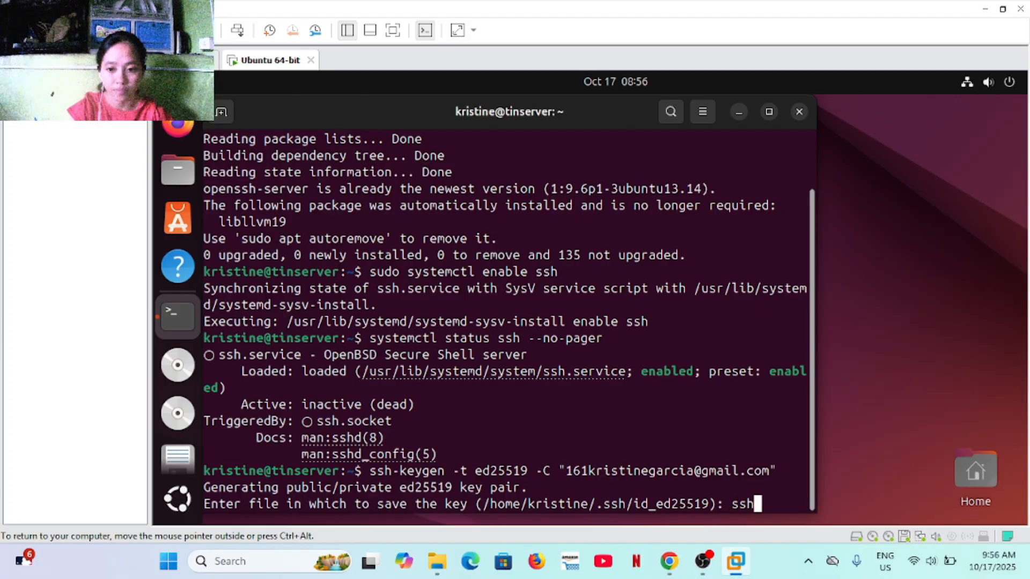
{"action": "type", "text": "-"}
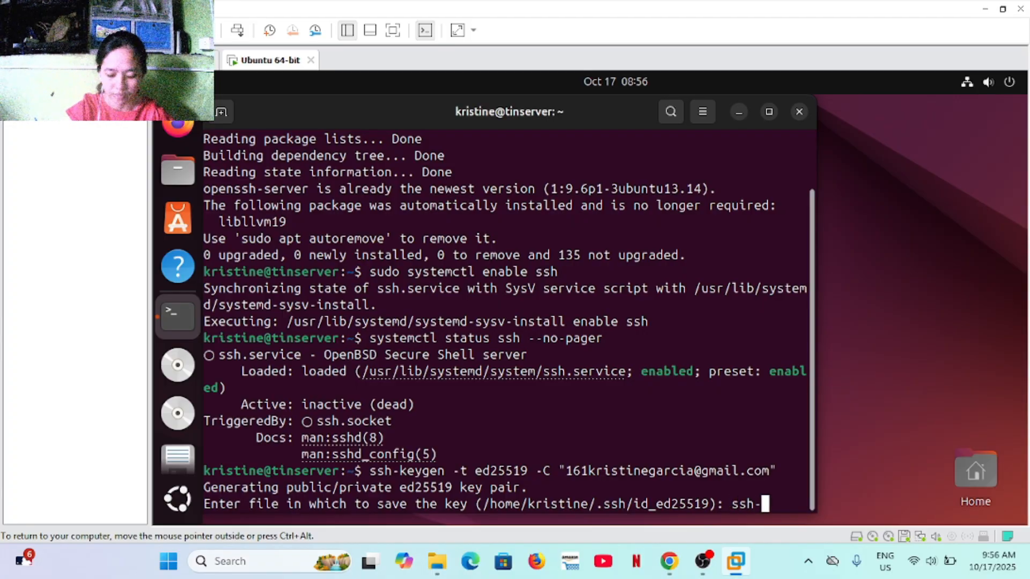
{"action": "type", "text": "copy"}
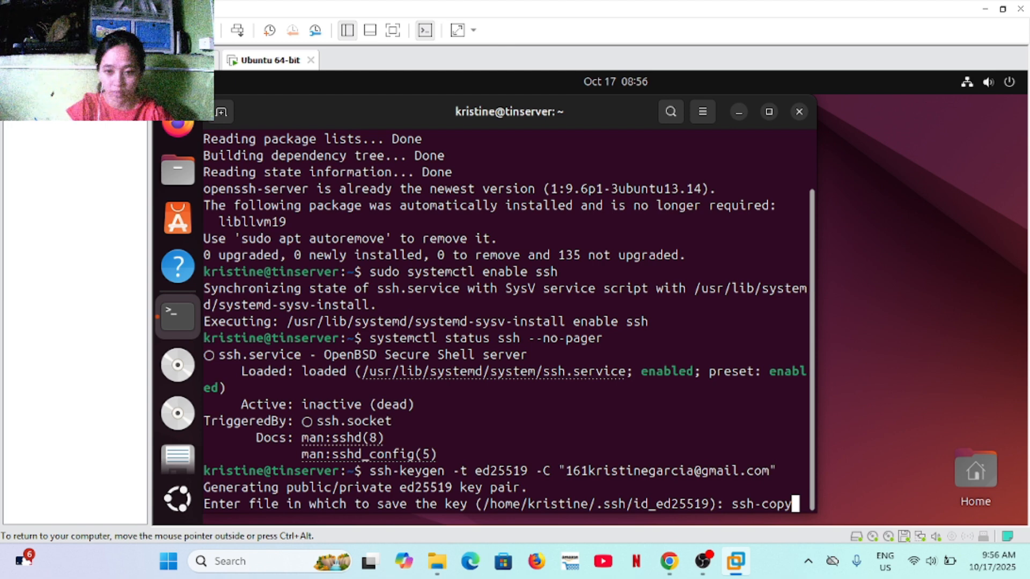
{"action": "type", "text": "-id"}
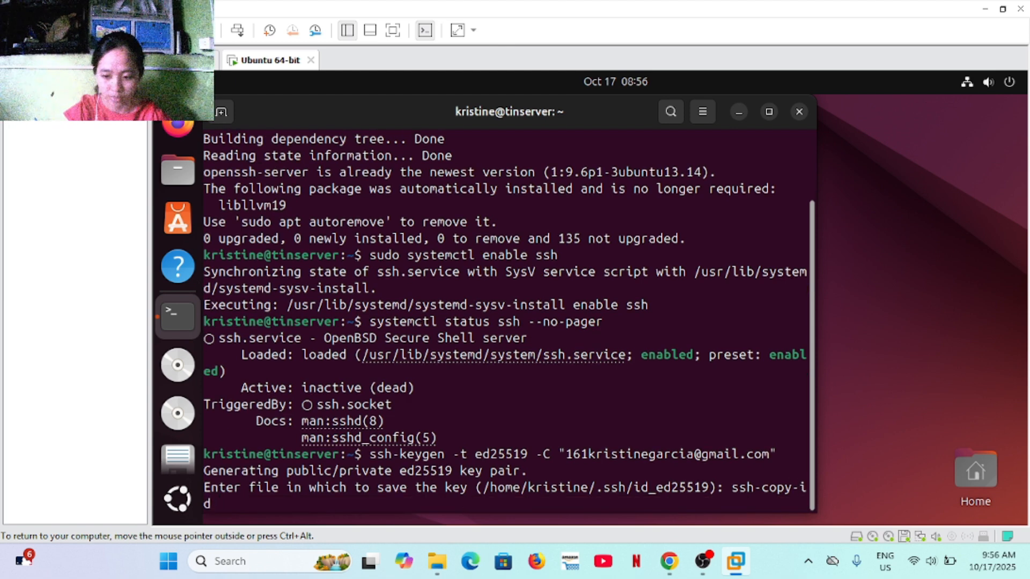
{"action": "type", "text": " tin"}
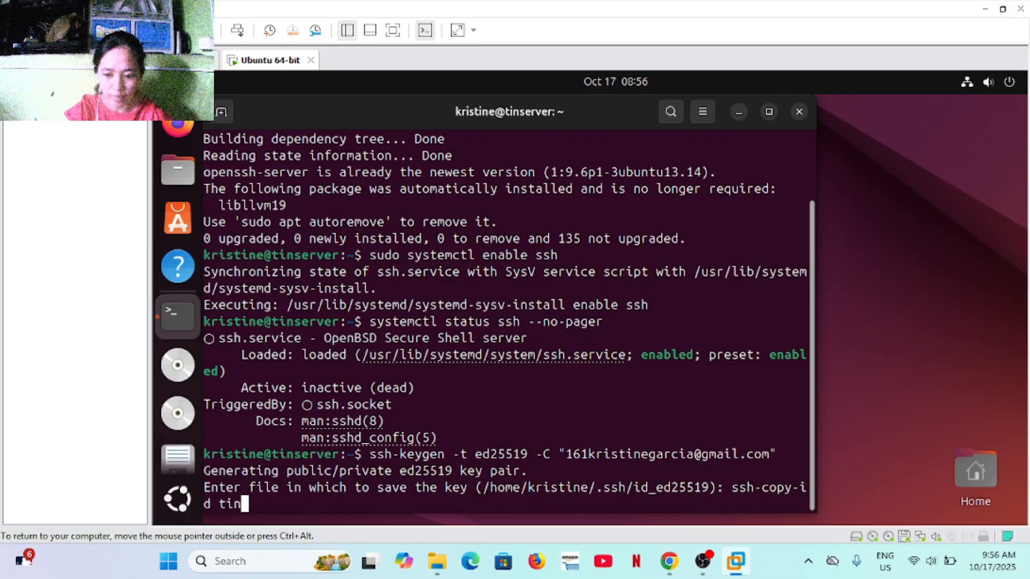
{"action": "type", "text": "@t"}
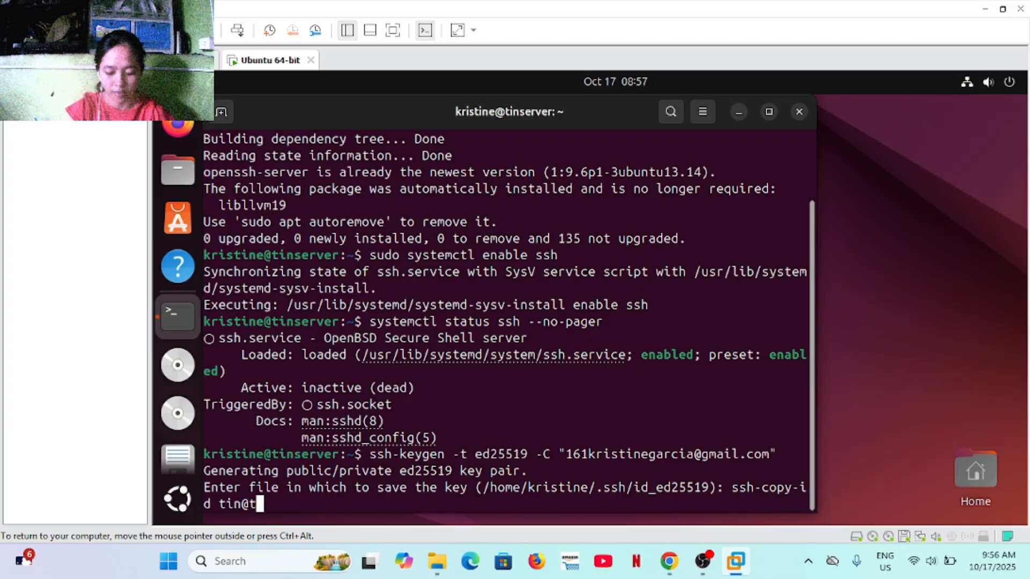
{"action": "type", "text": "inser"}
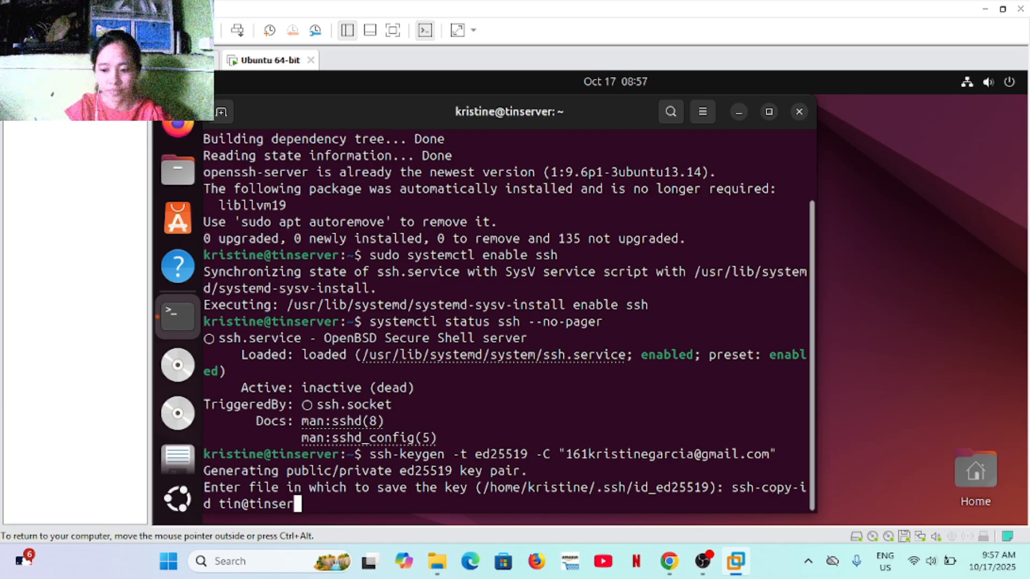
{"action": "type", "text": "ver"}
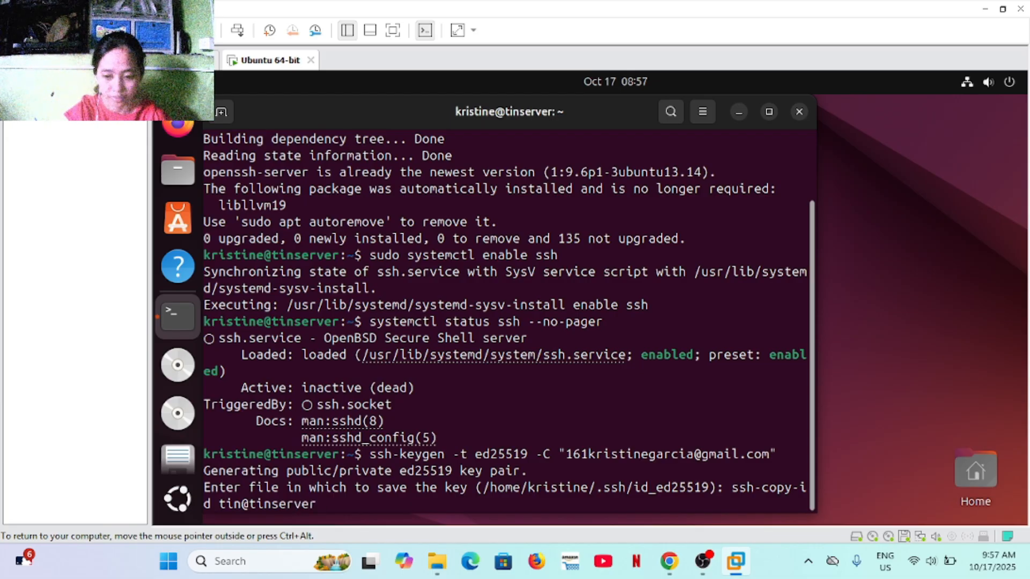
{"action": "key", "text": "Return"}
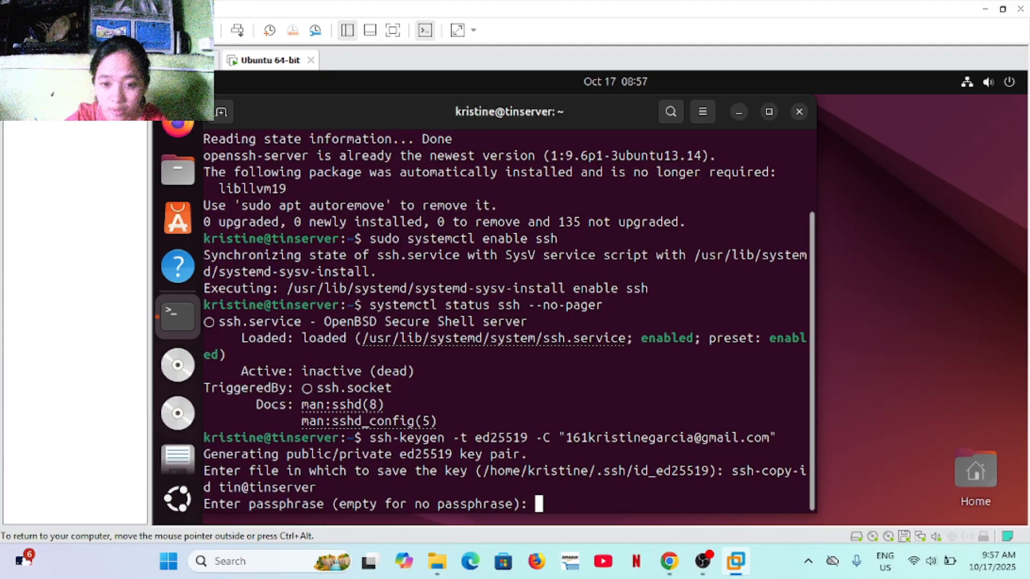
- Leave the passphrase empty twice so the key's fingerprint and randomart image print
{"action": "key", "text": "Return"}
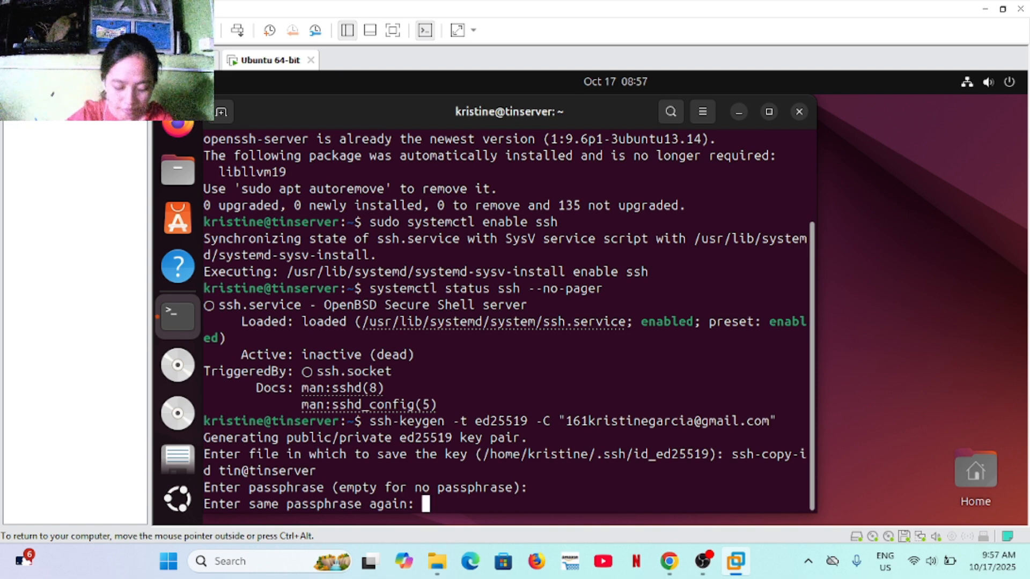
{"action": "key", "text": "Return"}
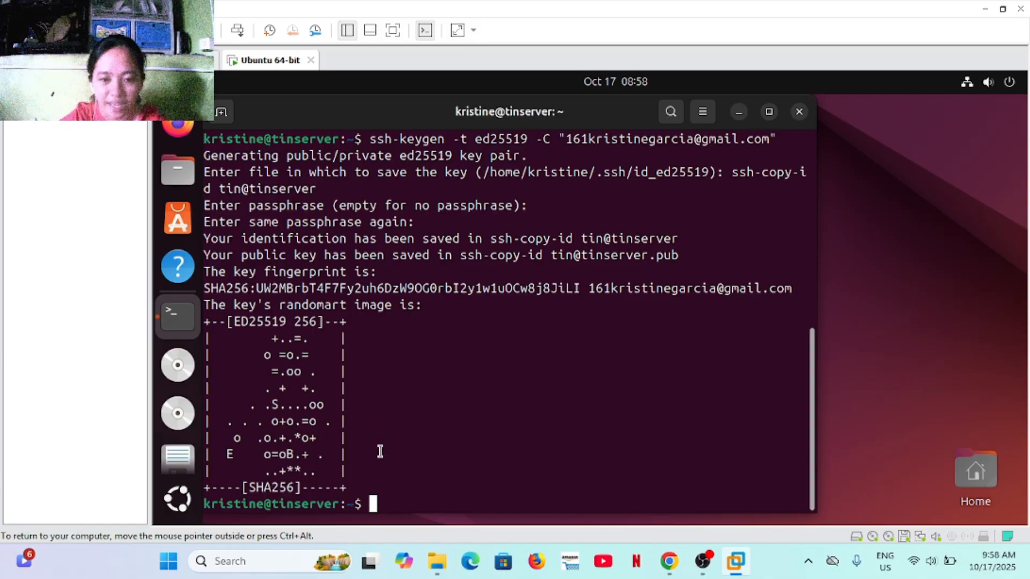
{"action": "scroll", "coordinate": [380, 452], "scroll_direction": "up", "scroll_amount": 5}
{"action": "scroll", "coordinate": [380, 452], "scroll_direction": "down", "scroll_amount": 5}
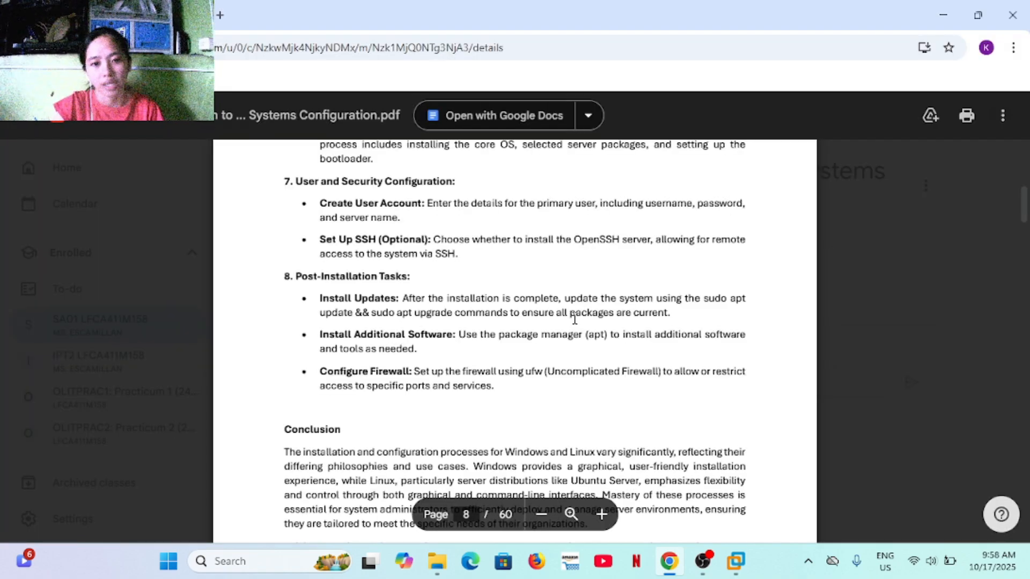
- Select section 7, User and Security Configuration, on page 8 of the course PDF
{"action": "scroll", "coordinate": [471, 202], "scroll_direction": "down", "scroll_amount": 1}
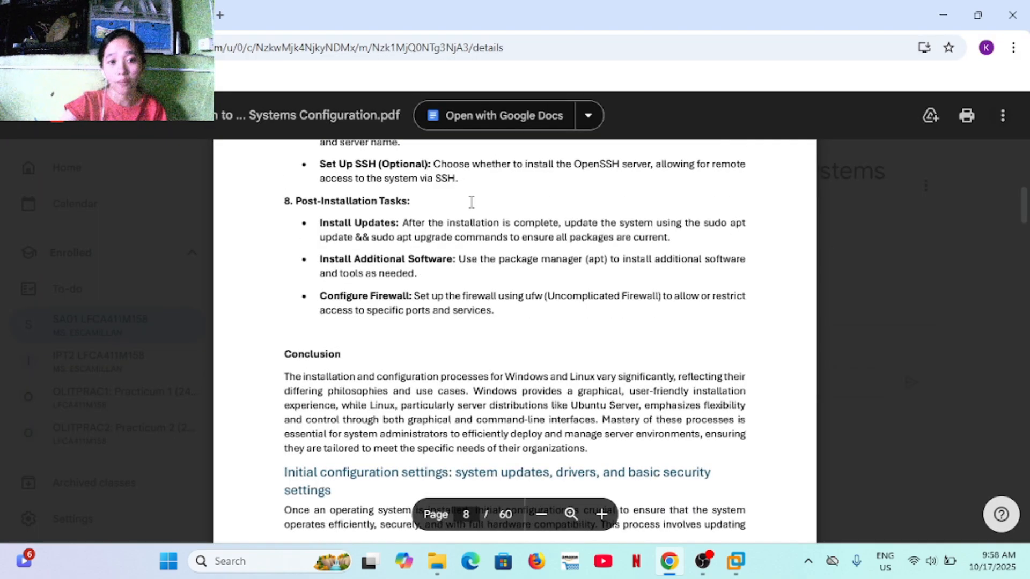
{"action": "scroll", "coordinate": [471, 202], "scroll_direction": "up", "scroll_amount": 1}
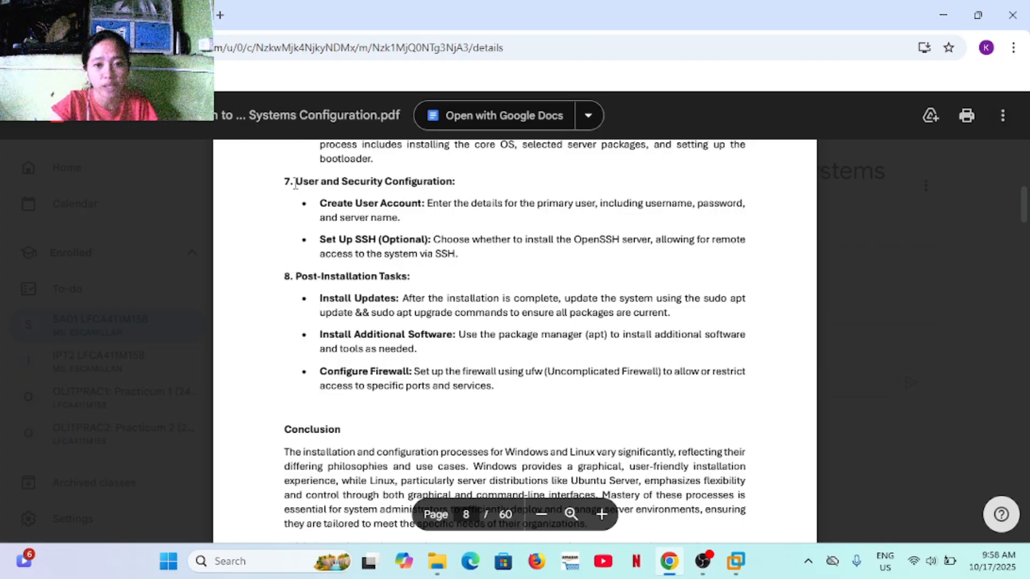
{"action": "left_click_drag", "start_coordinate": [296, 183], "coordinate": [449, 273]}
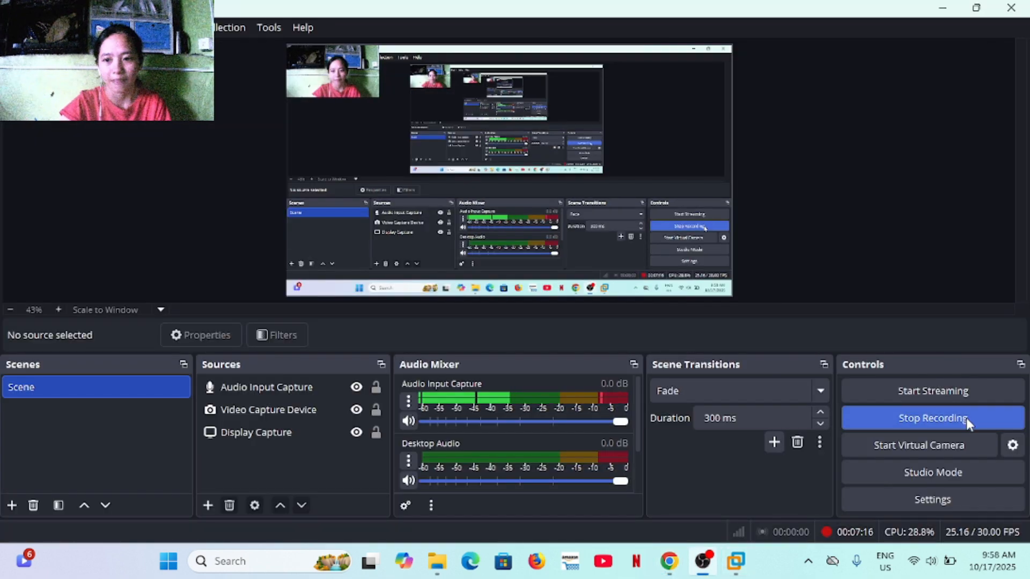
- Stop the OBS Studio screen recording from the Controls panel
{"action": "left_click", "coordinate": [960, 418]}
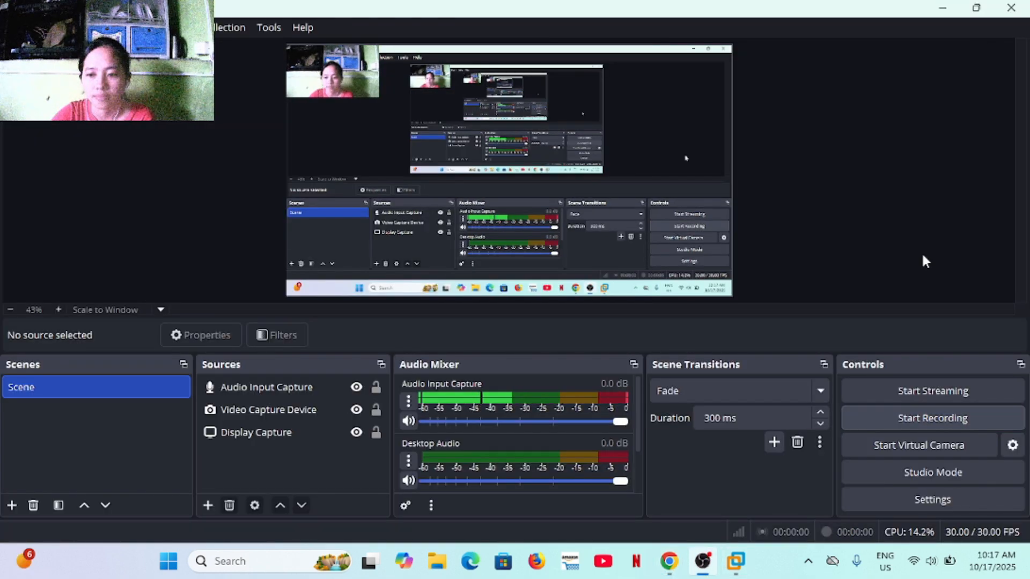
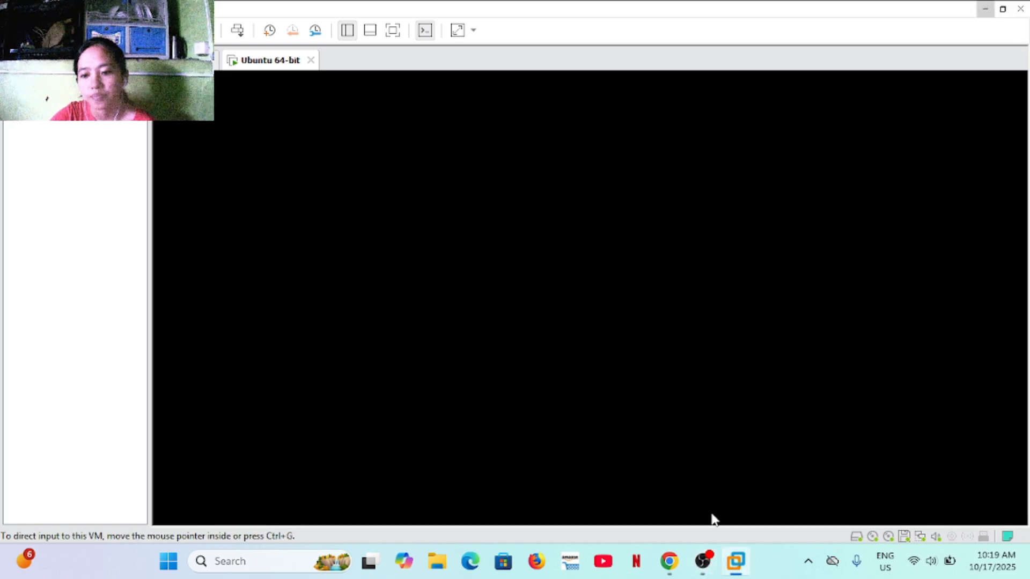
- Minimize VMware and highlight '8. Post-Installation Tasks' through the Configure Firewall bullet in the PDF
{"action": "left_click", "coordinate": [986, 8]}
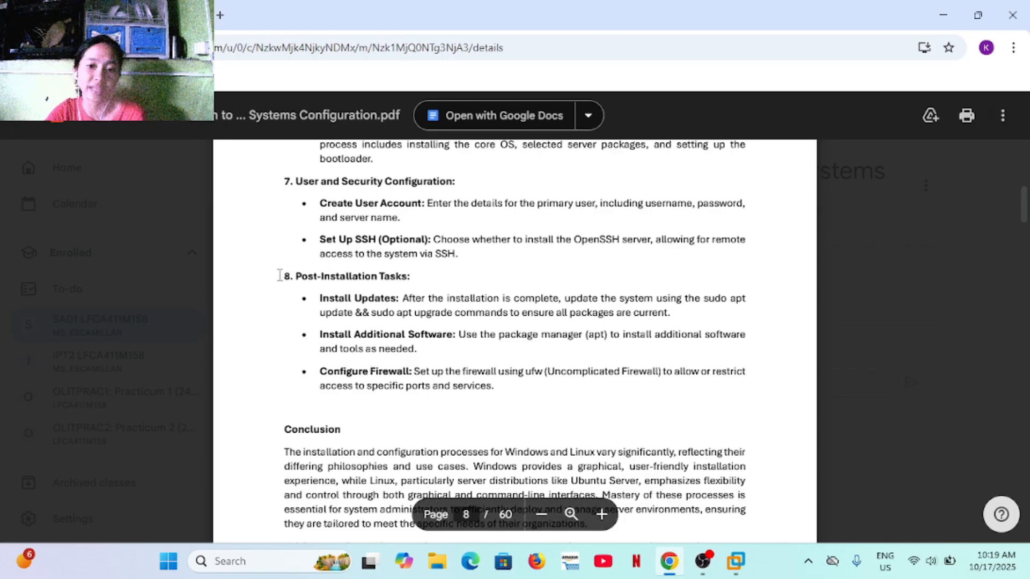
{"action": "left_click_drag", "start_coordinate": [291, 279], "coordinate": [489, 399]}
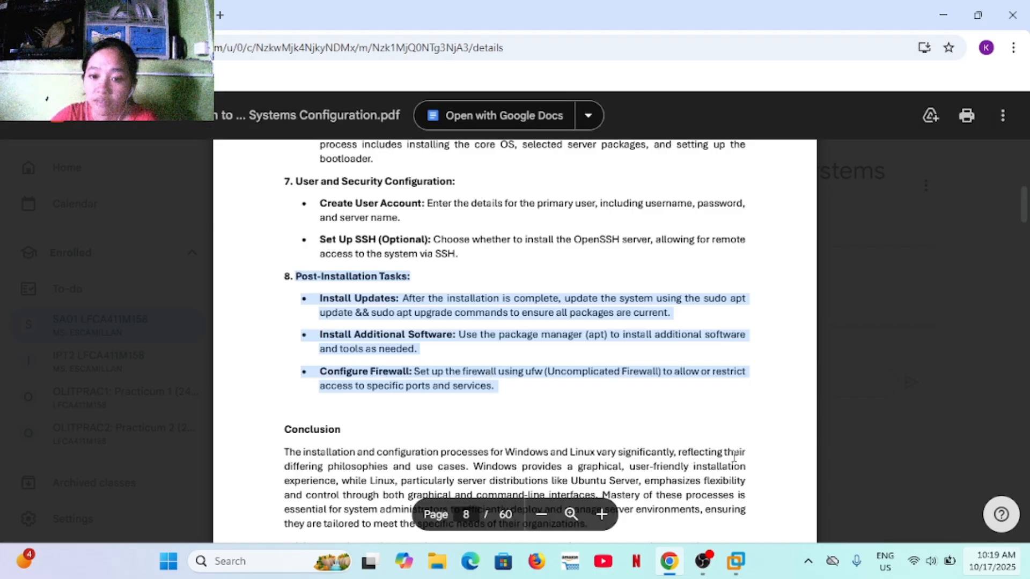
- Hide Chrome, then wake the Ubuntu VM's lock screen in full screen and return to windowed view
{"action": "left_click", "coordinate": [947, 8]}
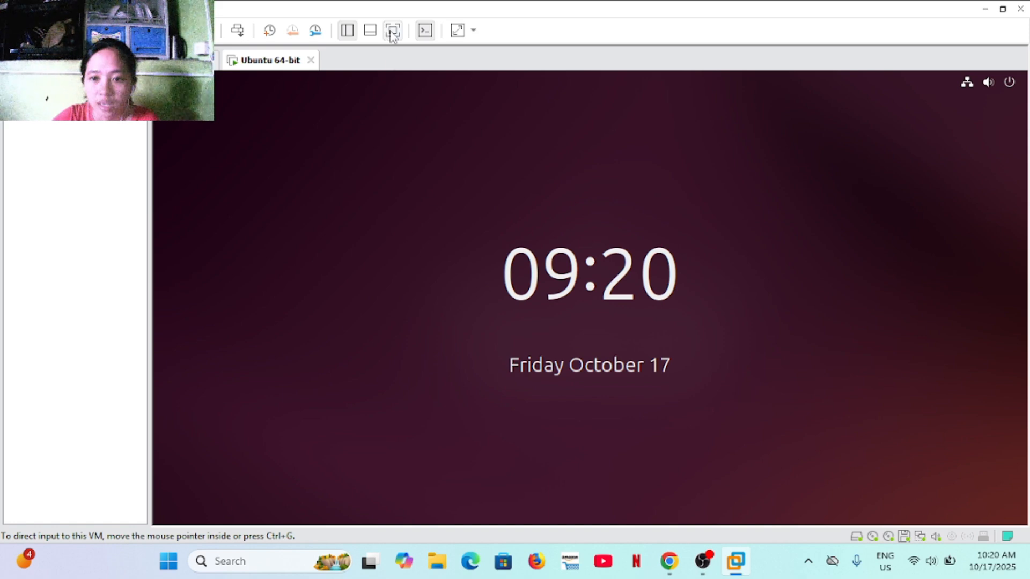
{"action": "left_click", "coordinate": [392, 31]}
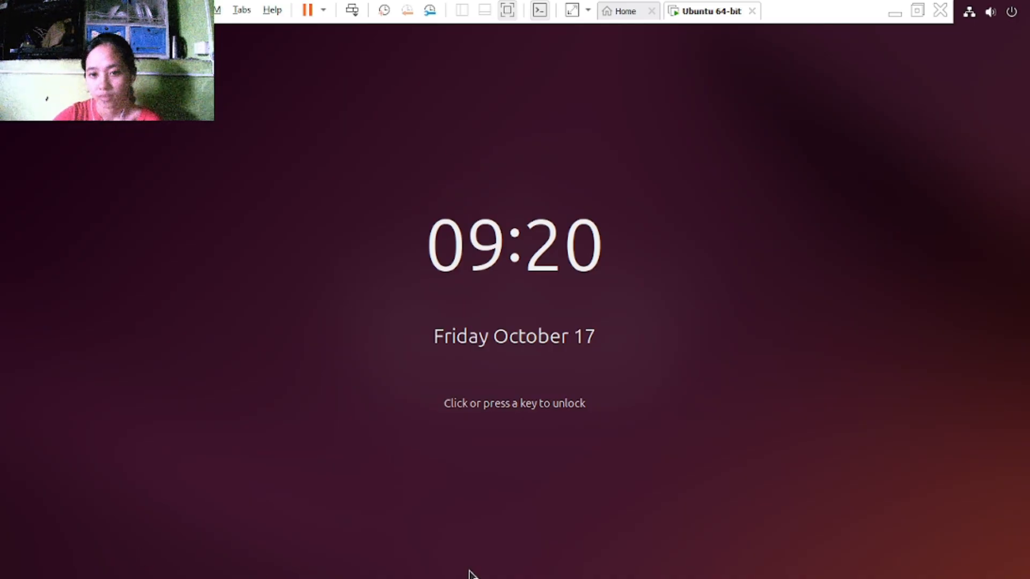
{"action": "left_click", "coordinate": [703, 374]}
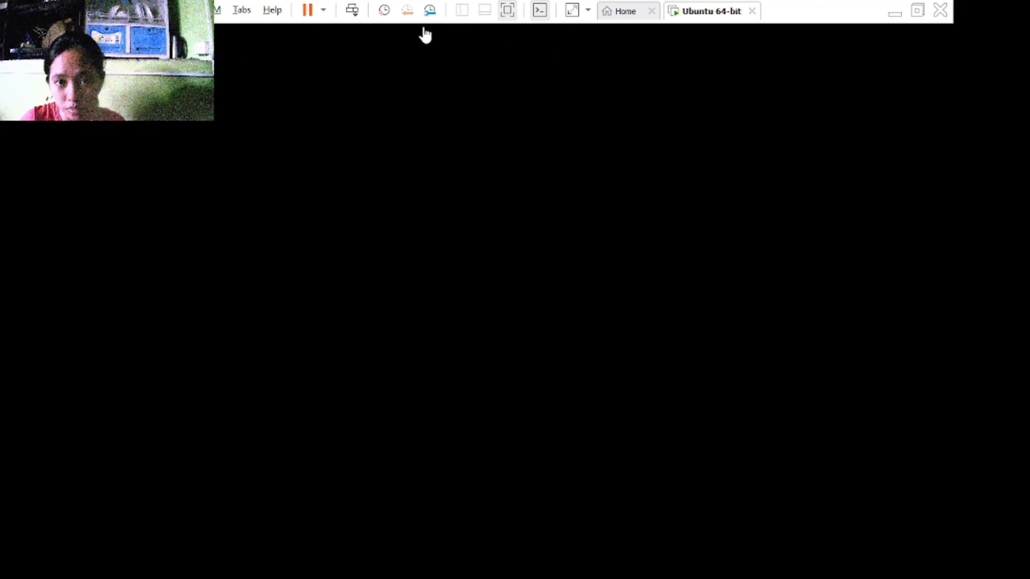
{"action": "left_click", "coordinate": [508, 11]}
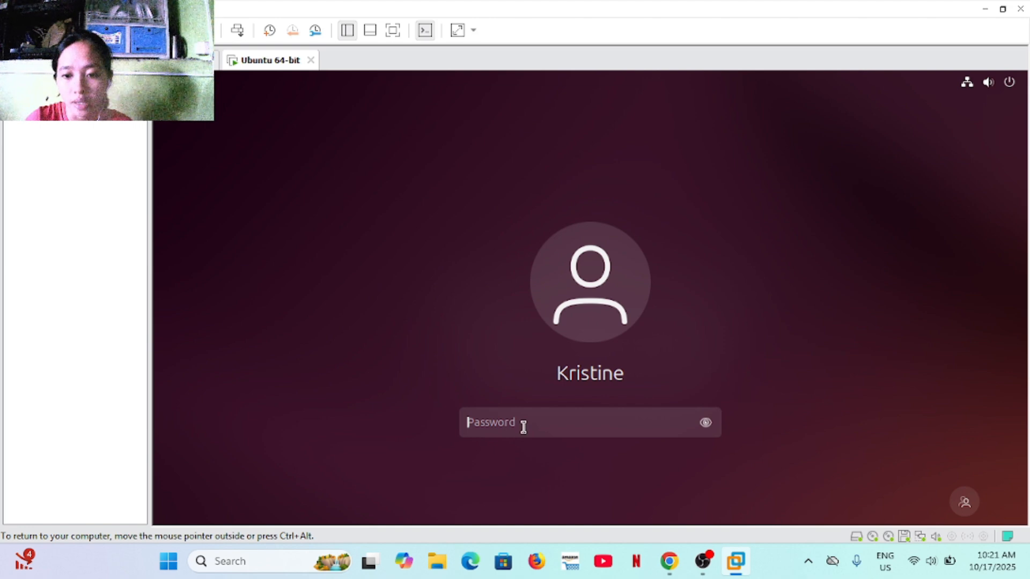
- In full screen, enter the account password to log in to the Ubuntu VM
{"action": "left_click", "coordinate": [393, 30]}
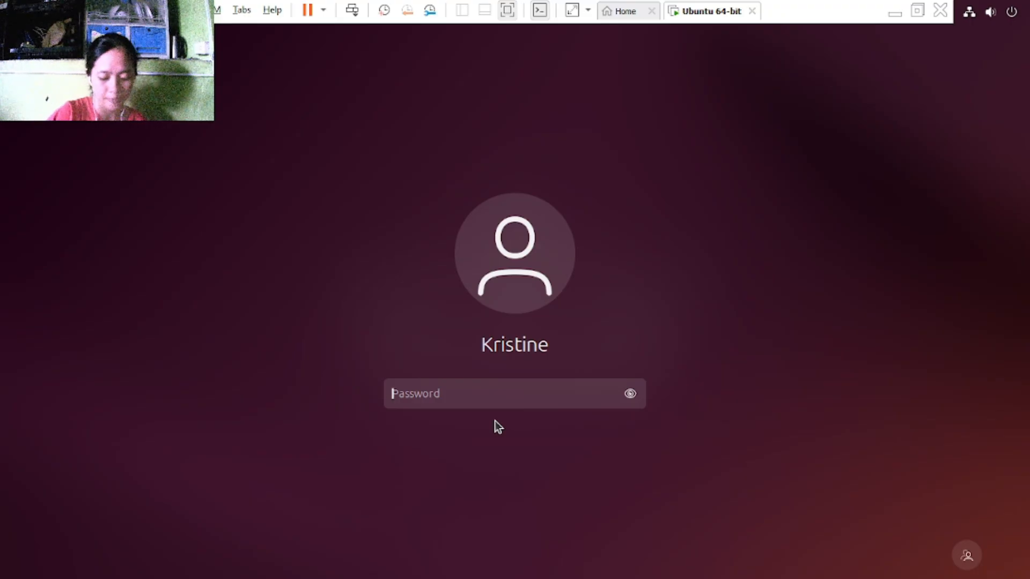
{"action": "type", "text": "•••"}
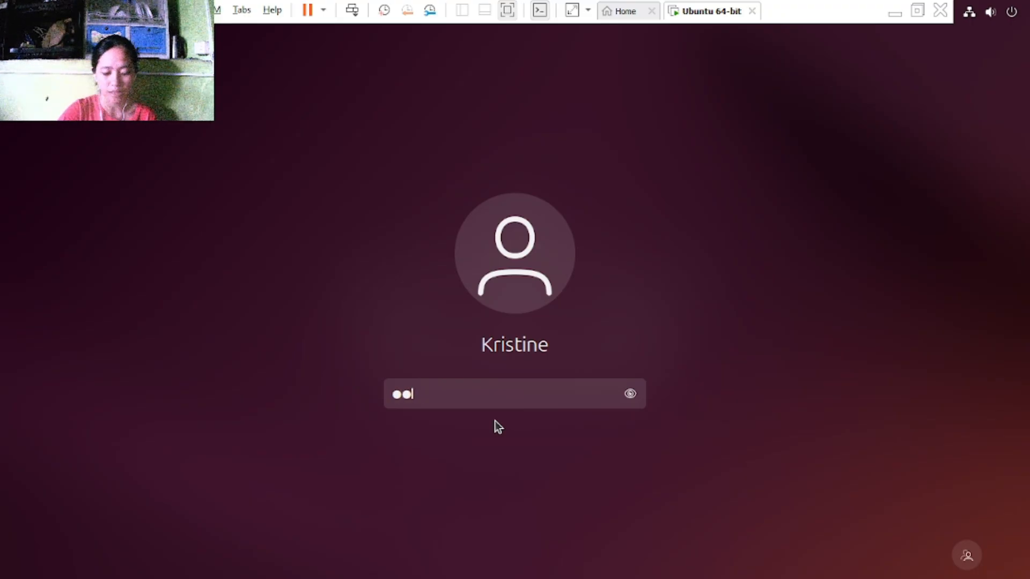
{"action": "type", "text": "••"}
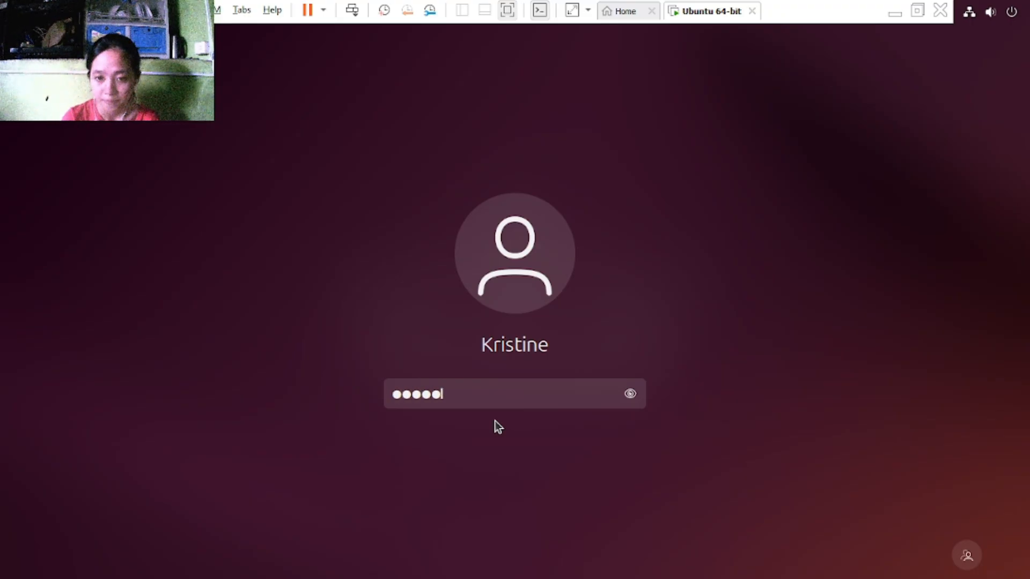
{"action": "type", "text": "••"}
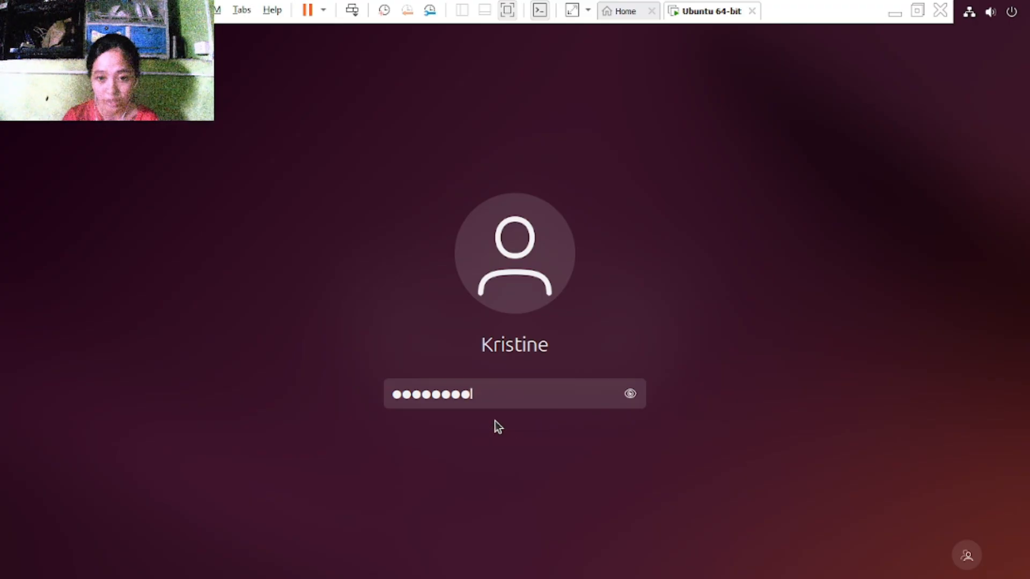
{"action": "key", "text": "Return"}
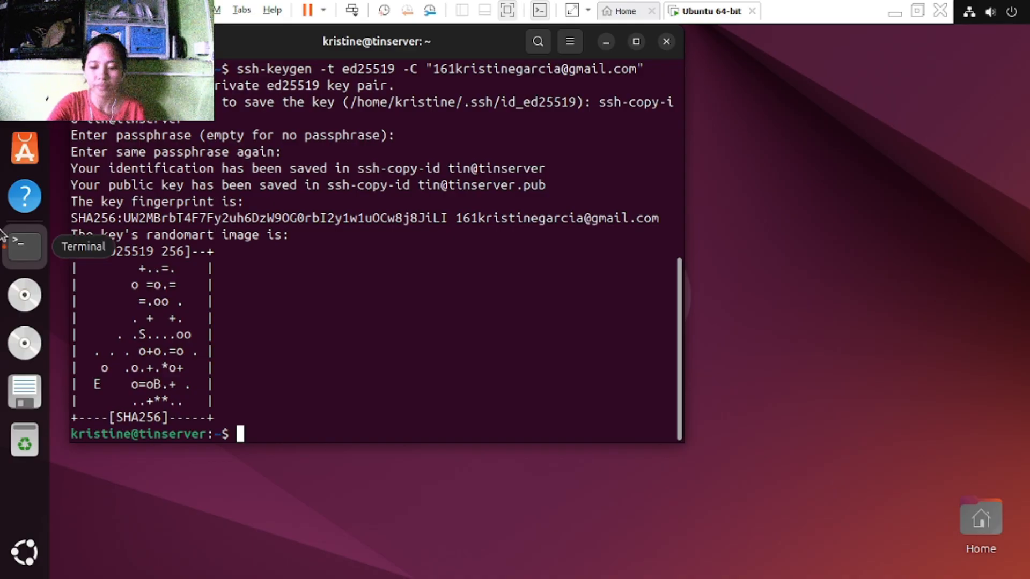
- Run 'sudo apt update && sudo apt upgrade -y' in the Ubuntu terminal
{"action": "type", "text": "sudo"}
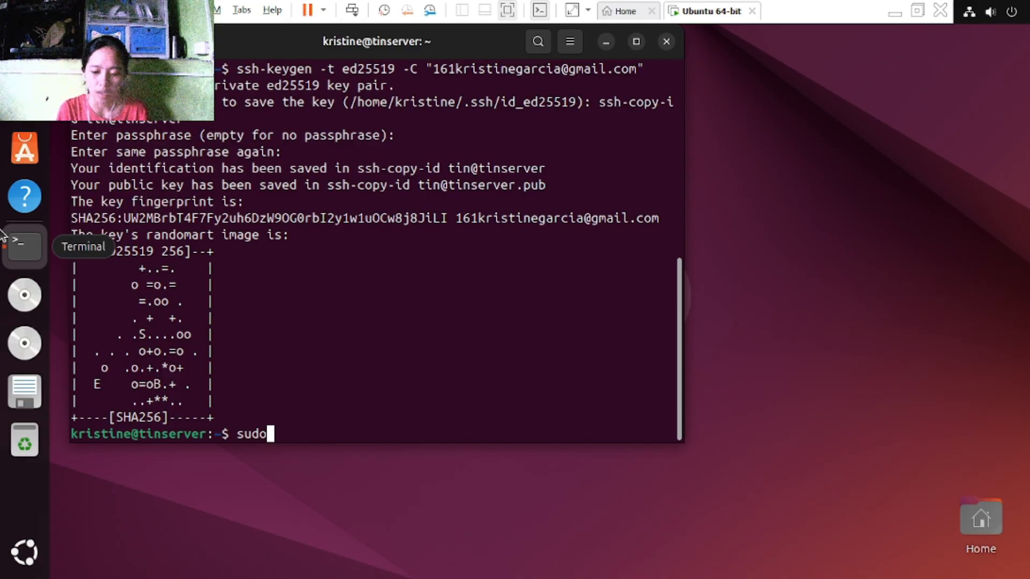
{"action": "type", "text": " apt "}
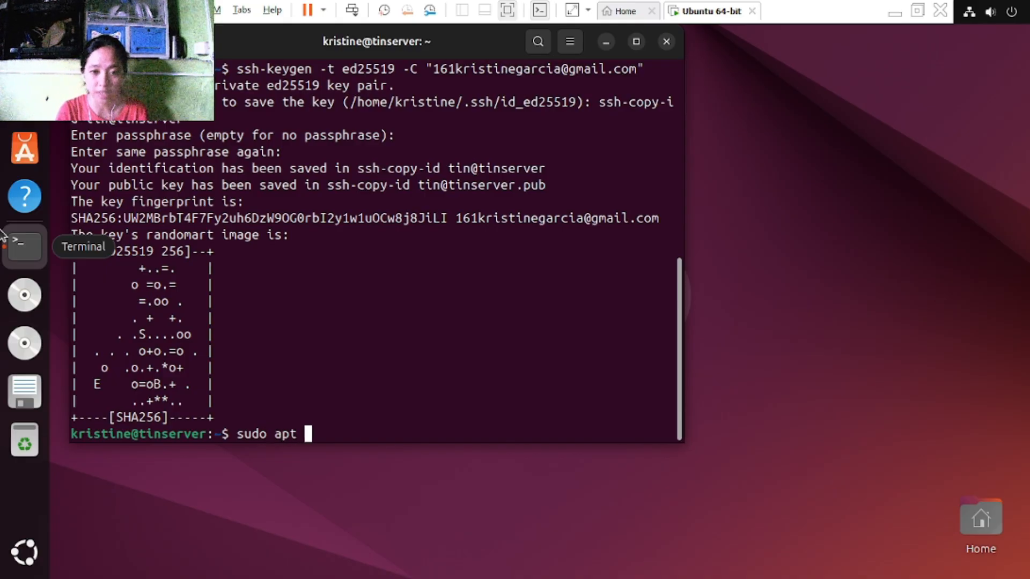
{"action": "type", "text": "update"}
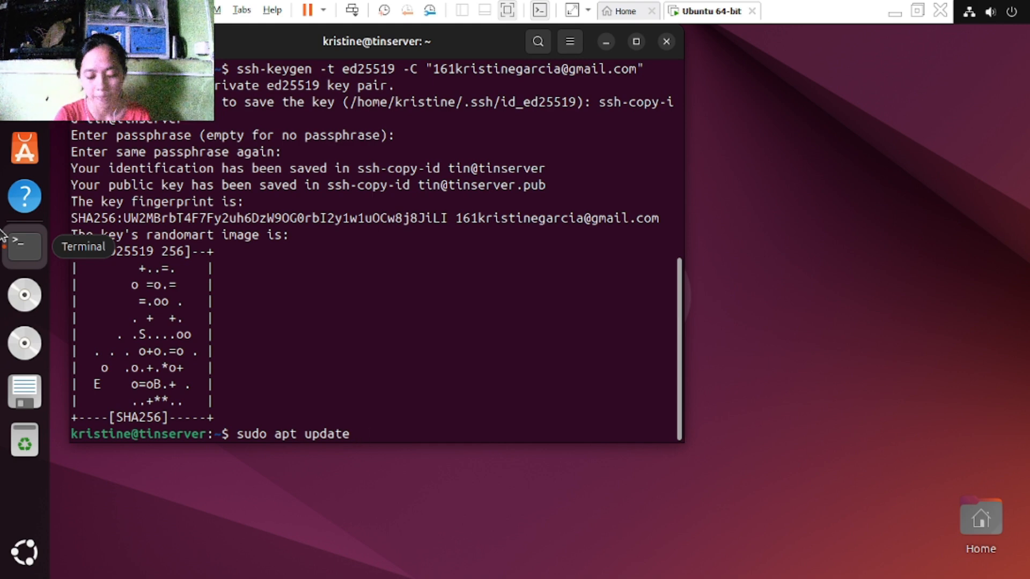
{"action": "type", "text": "&&"}
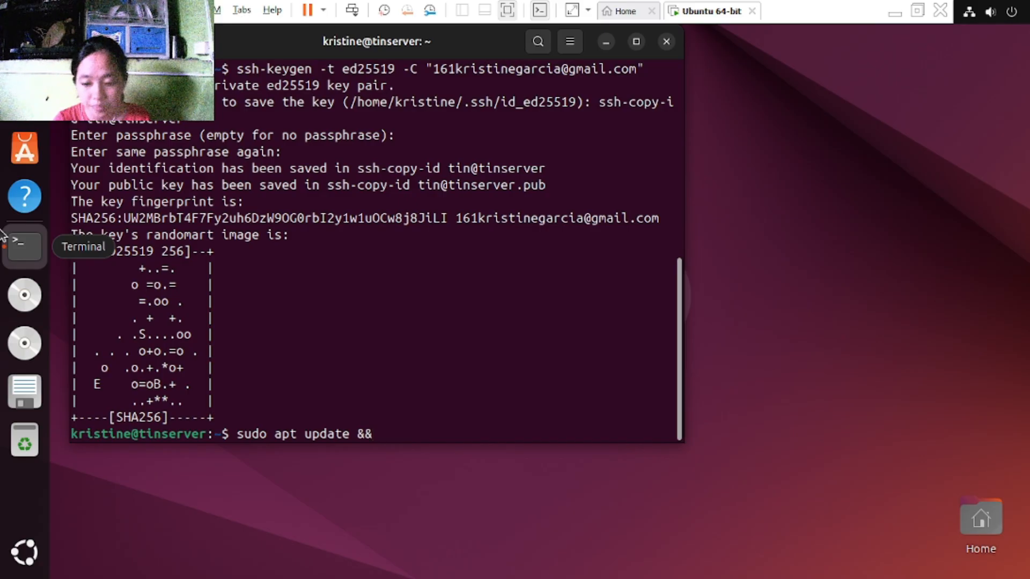
{"action": "type", "text": " sudo"}
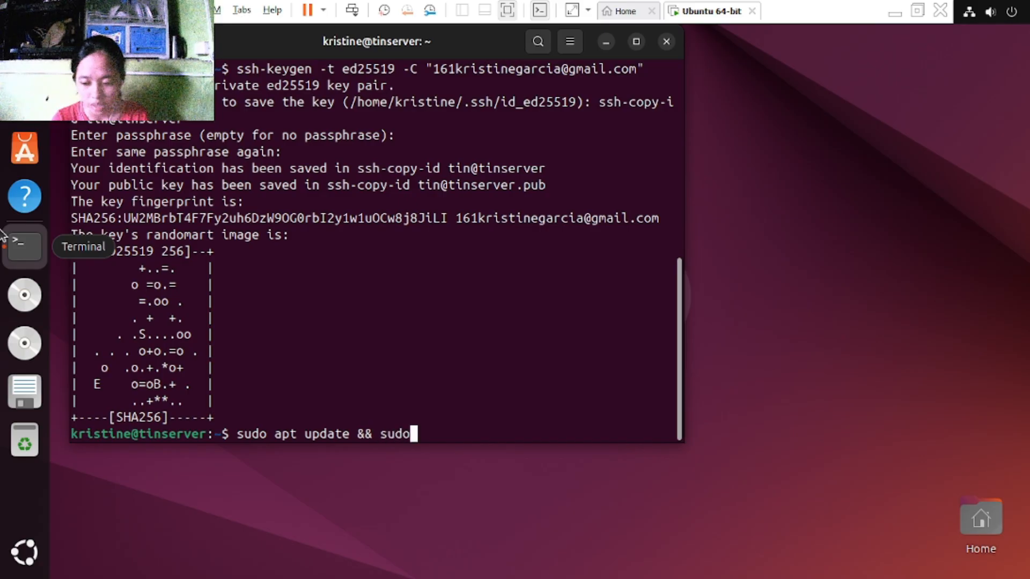
{"action": "type", "text": " apt "}
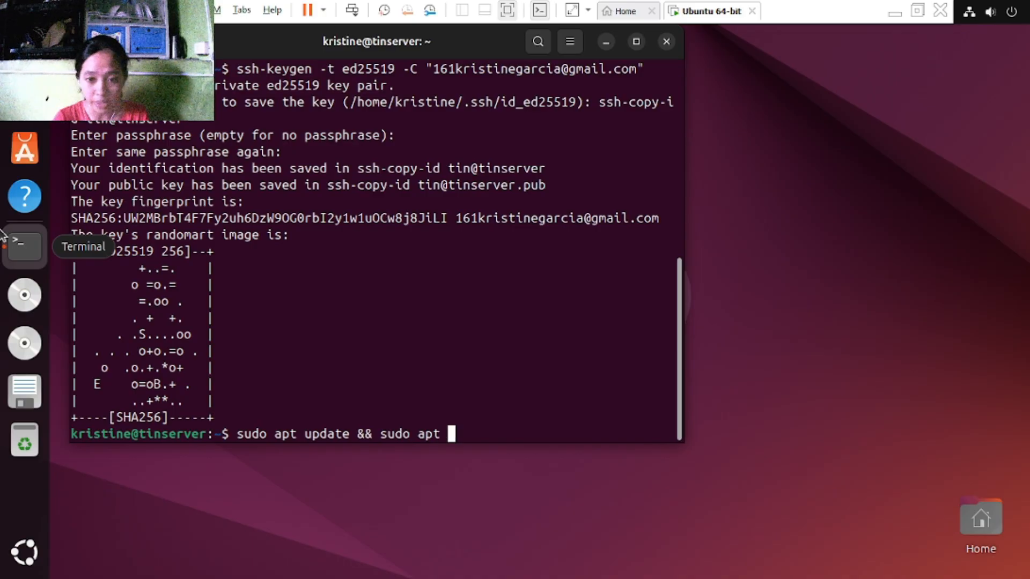
{"action": "type", "text": "upgrade"}
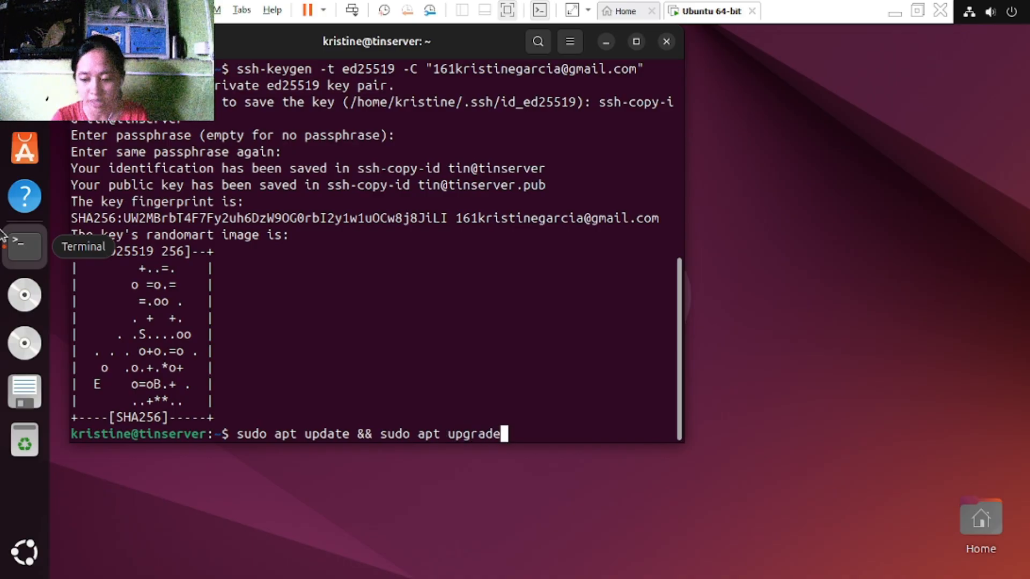
{"action": "type", "text": " -y"}
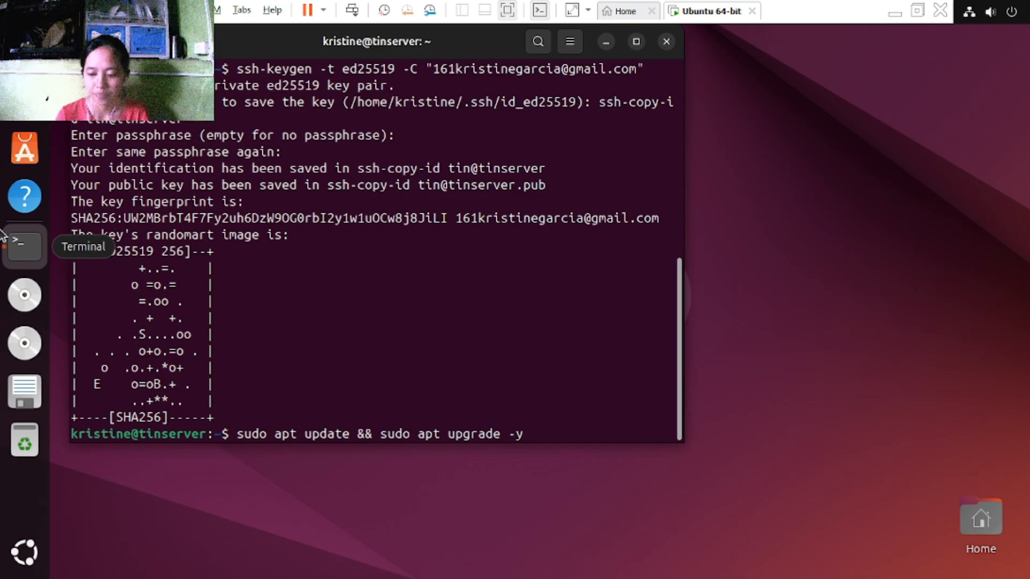
{"action": "key", "text": "Return"}
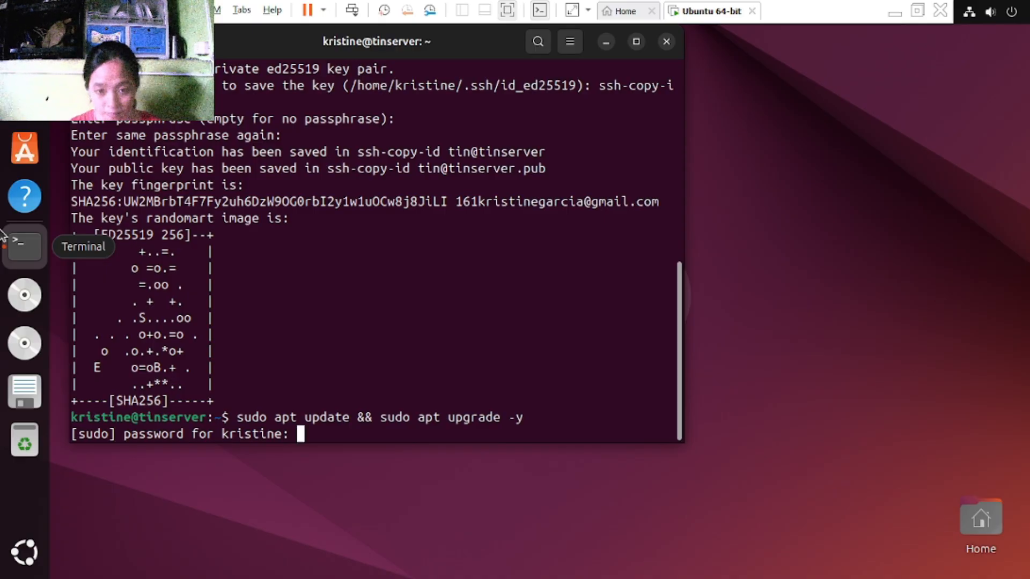
- Submit the sudo password to start the update, then exit full screen and minimize VMware
{"action": "key", "text": "Return"}
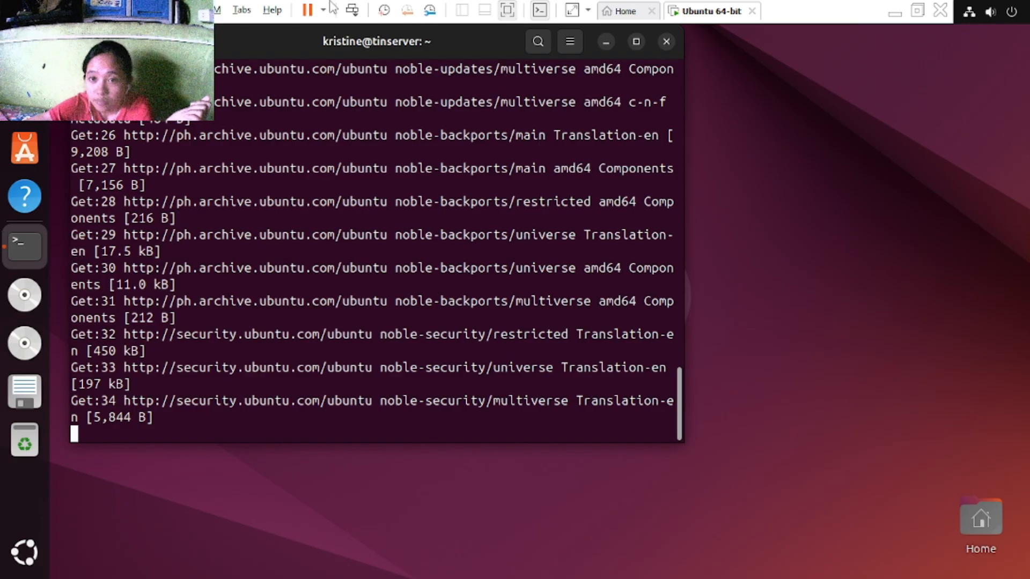
{"action": "left_click", "coordinate": [510, 11]}
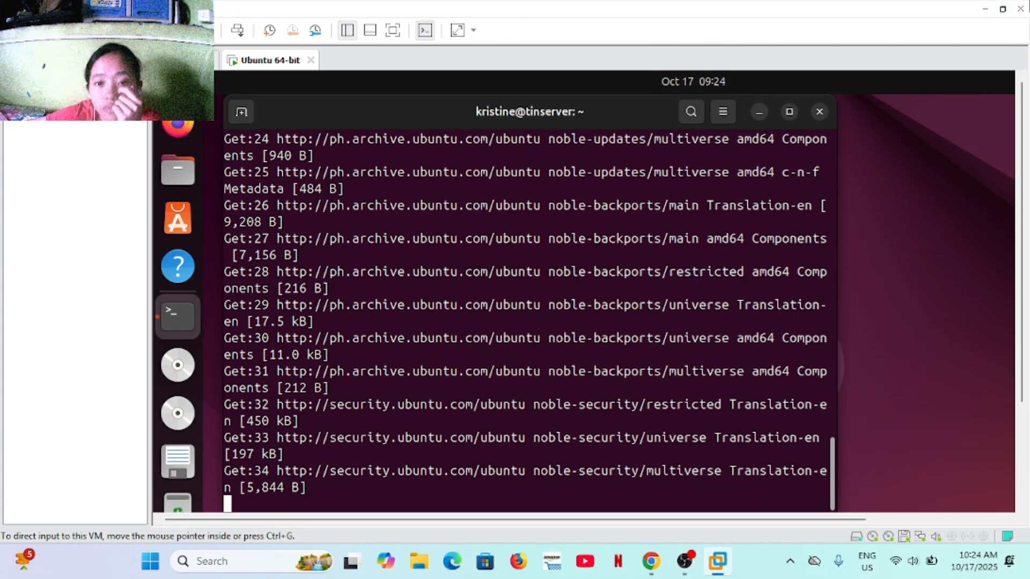
{"action": "left_click", "coordinate": [986, 11]}
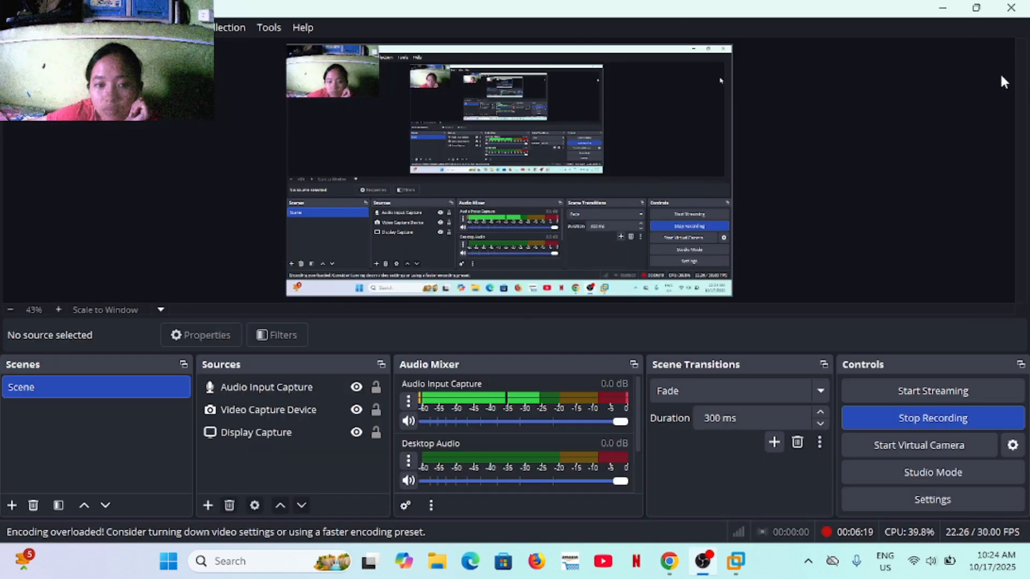
- Minimize the OBS Studio window so the VM shows again
{"action": "left_click", "coordinate": [943, 9]}
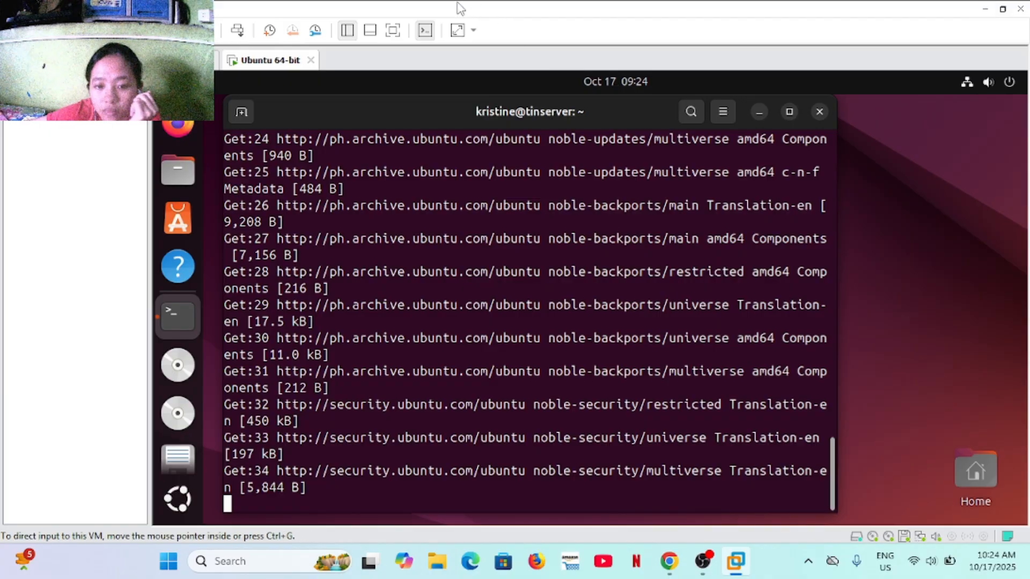
- Return the VM to full screen and, after the update ends, type 'sudo apt install net-tools curlwget'
{"action": "left_click", "coordinate": [418, 34]}
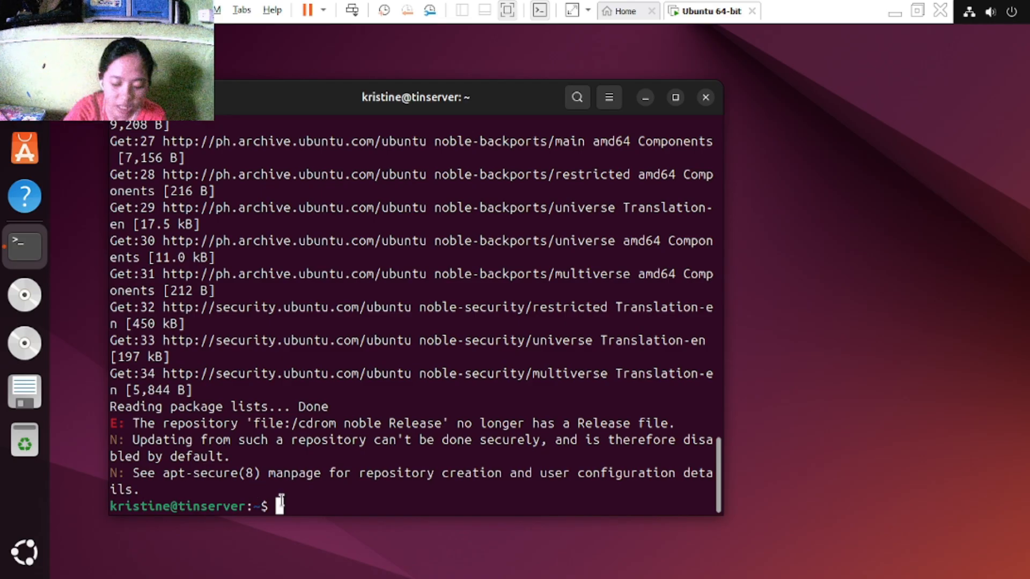
{"action": "type", "text": "sudo"}
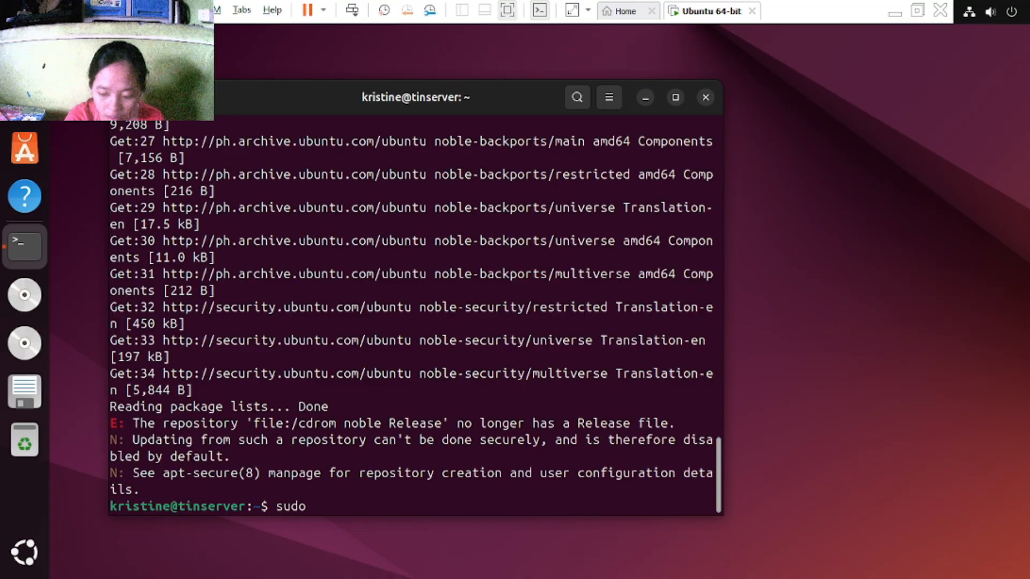
{"action": "type", "text": " apt"}
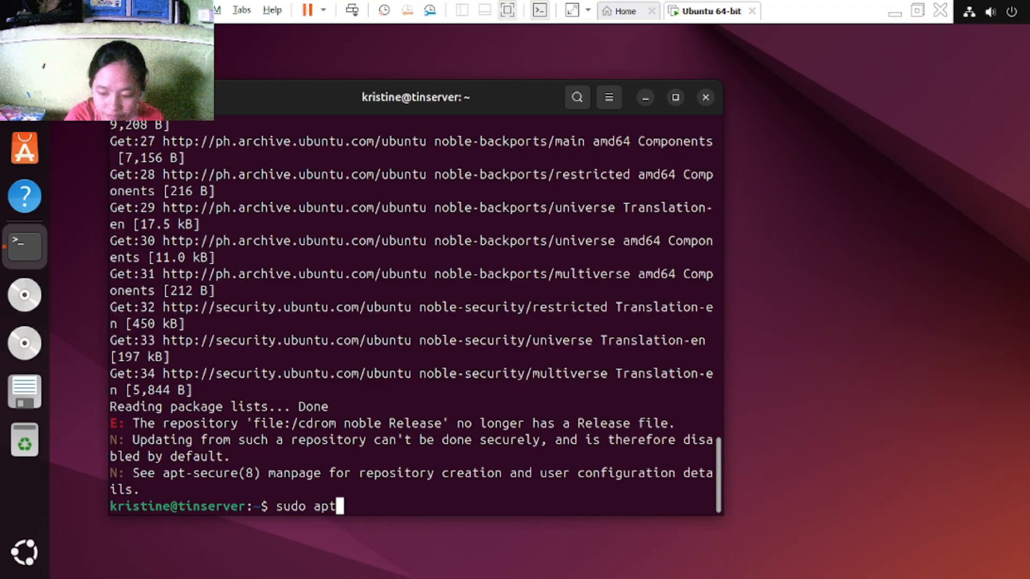
{"action": "type", "text": " install net"}
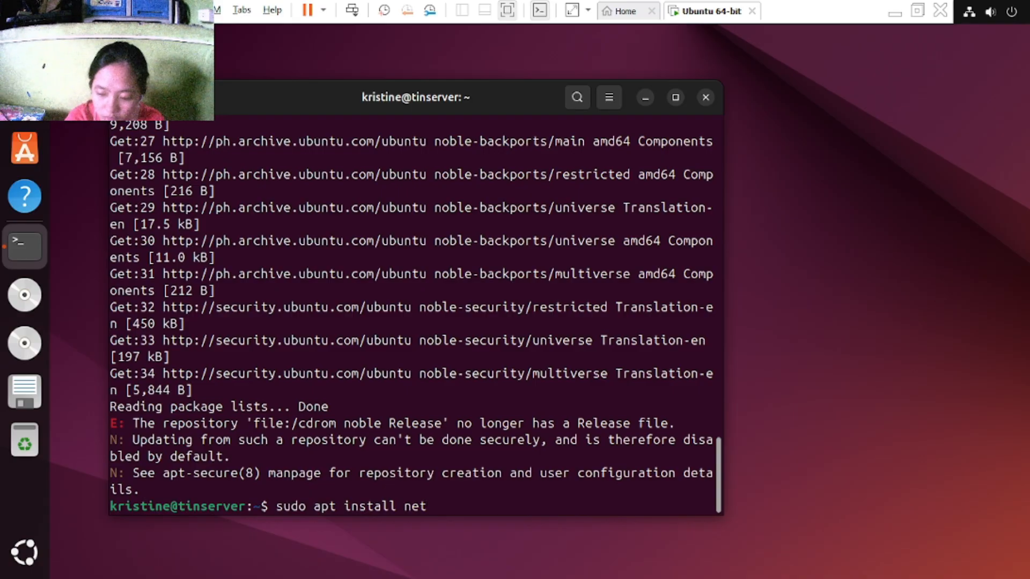
{"action": "type", "text": "-tools "}
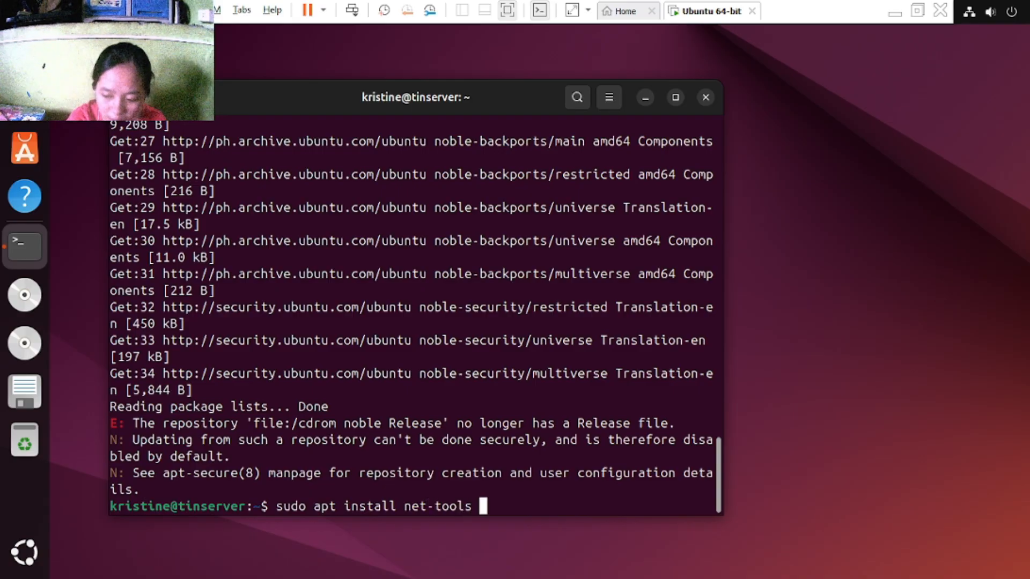
{"action": "type", "text": "curl"}
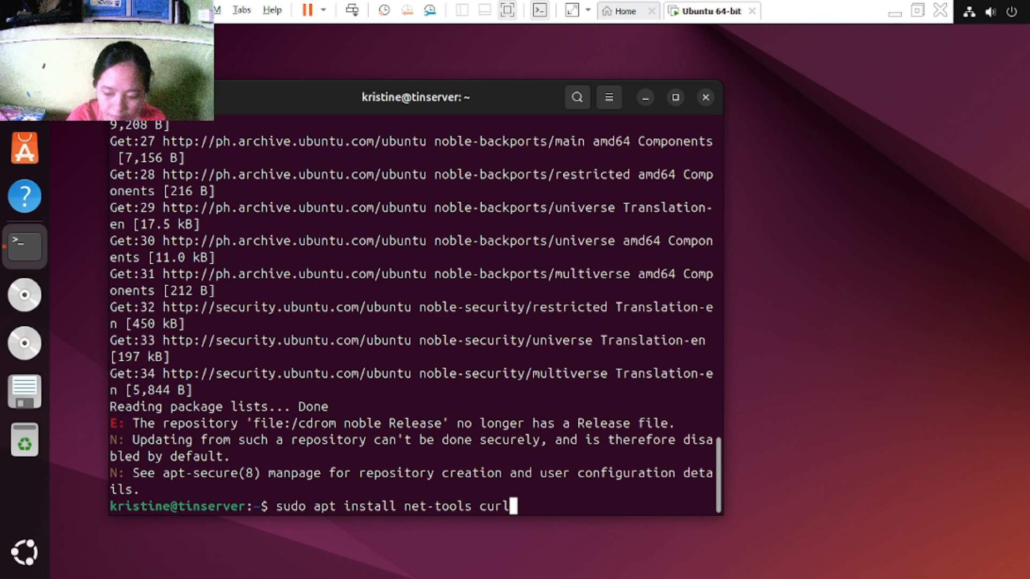
{"action": "type", "text": "wgetgit"}
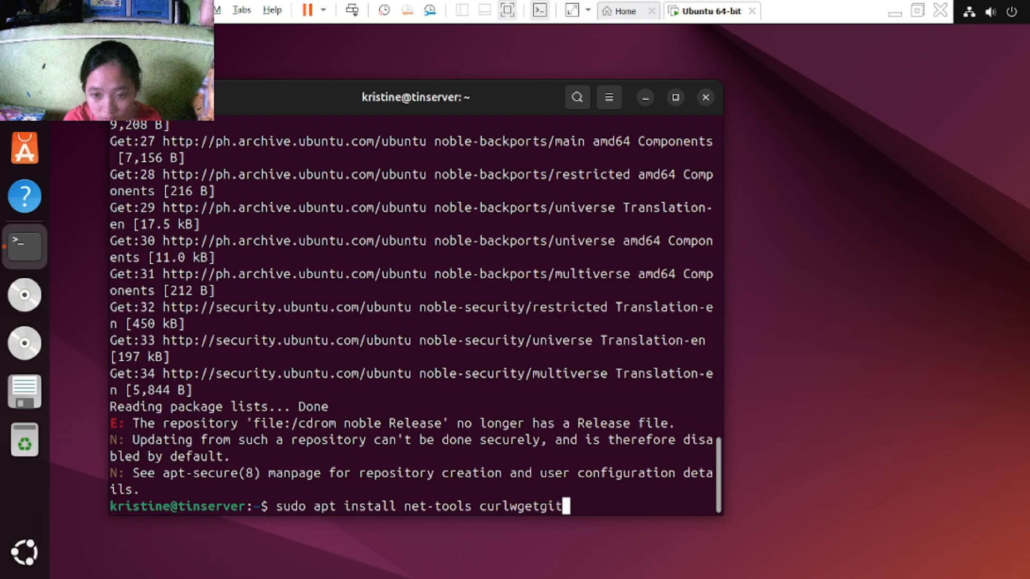
- Correct and run the command as 'sudo apt install net-tools curl wget git -y'
{"action": "key", "text": "BackSpace"}
{"action": "key", "text": "BackSpace"}
{"action": "key", "text": "BackSpace"}
{"action": "key", "text": "BackSpace"}
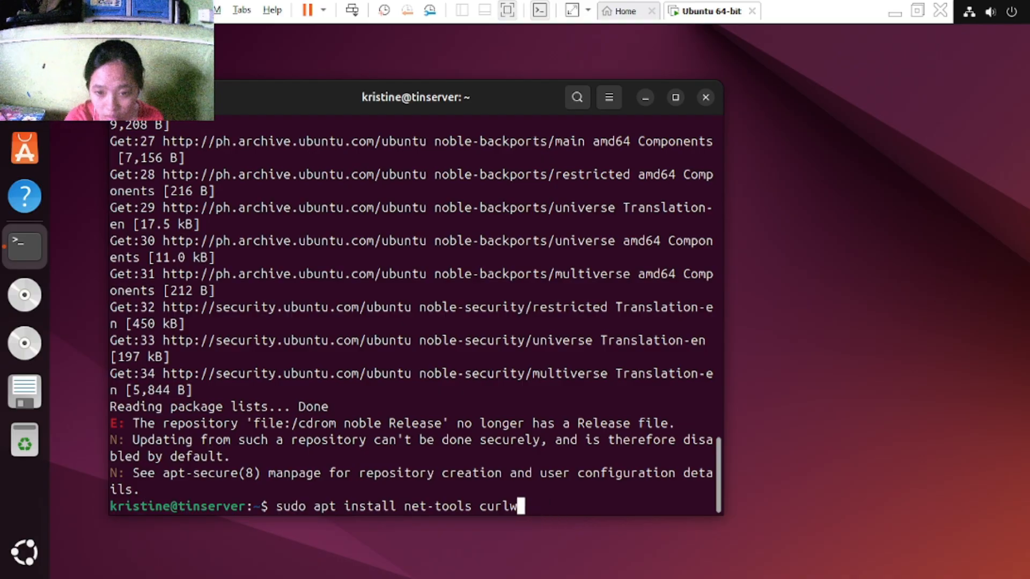
{"action": "type", "text": "wget"}
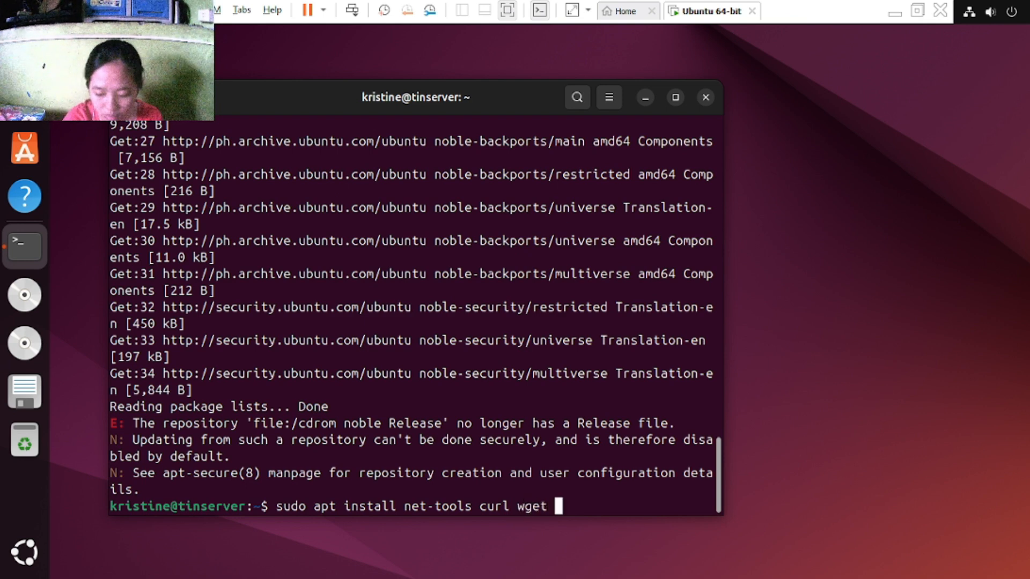
{"action": "type", "text": " g"}
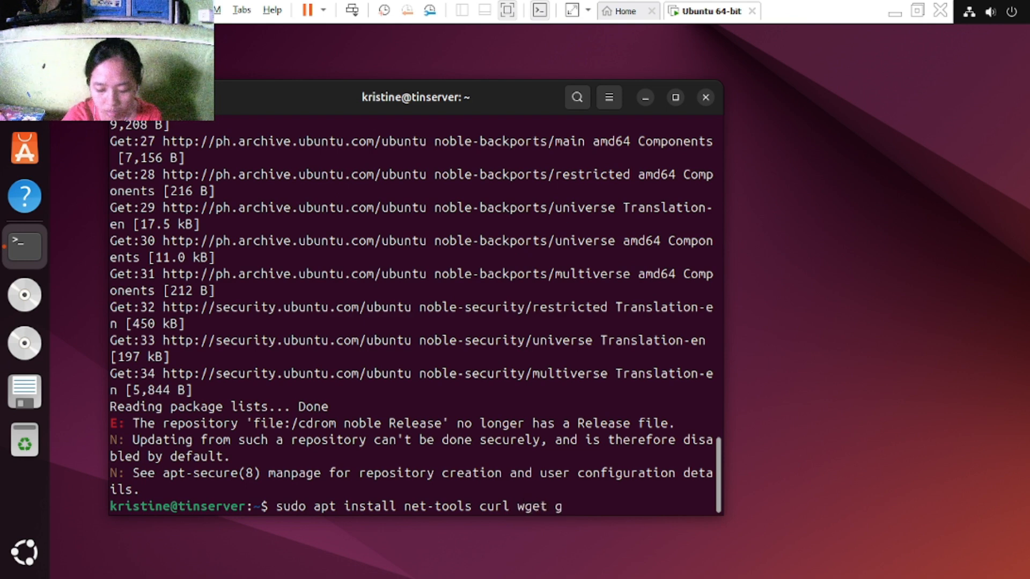
{"action": "type", "text": "it -y"}
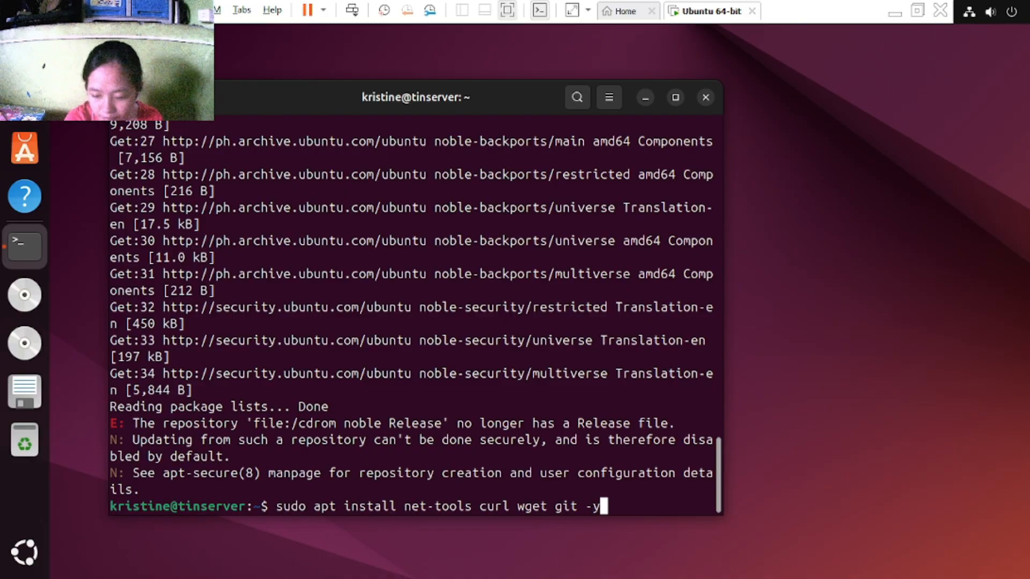
{"action": "key", "text": "Return"}
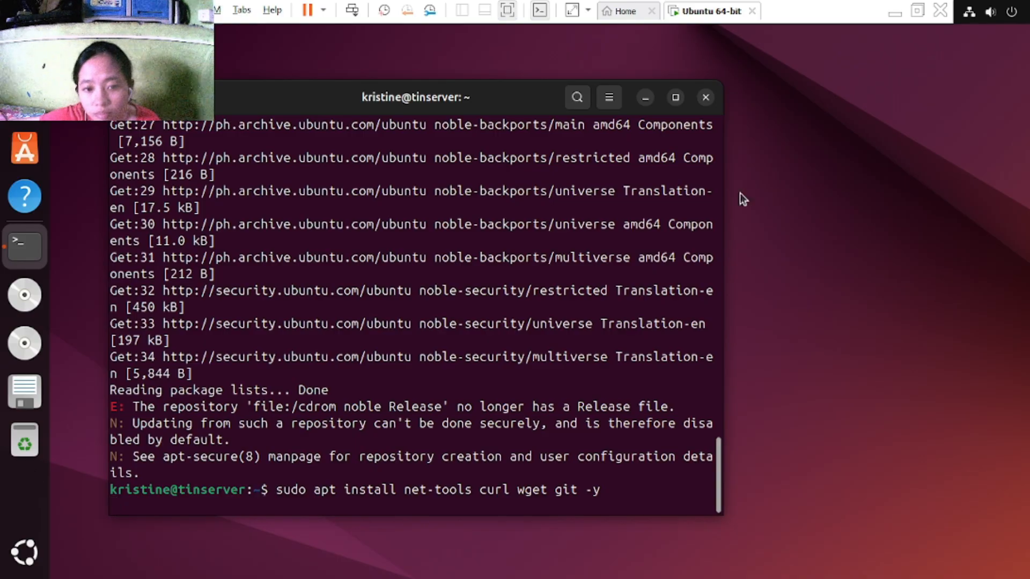
- Exit full screen while net-tools, curl, wget and git finish installing
{"action": "left_click", "coordinate": [507, 11]}
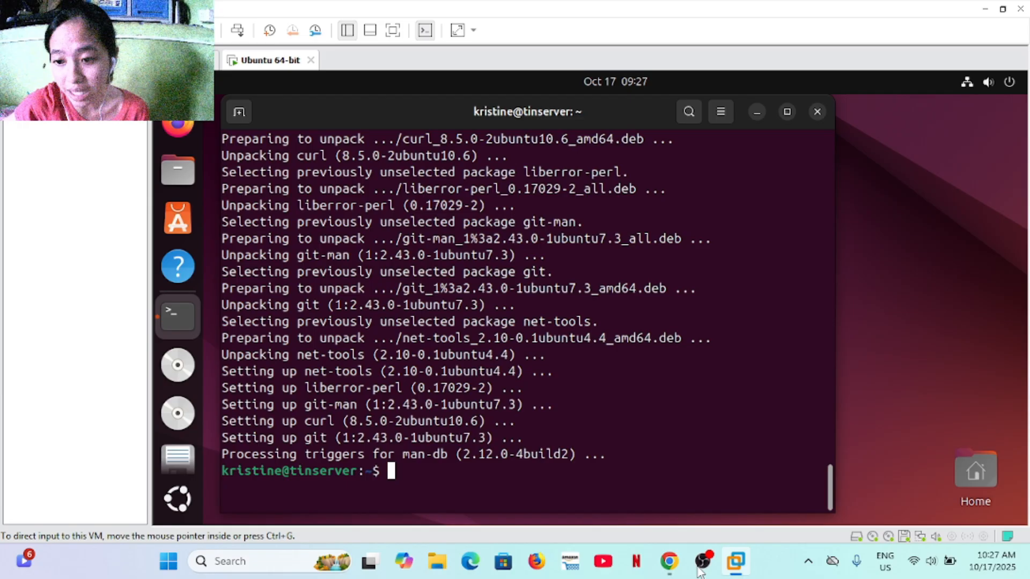
{"action": "key", "text": "alt+Tab"}
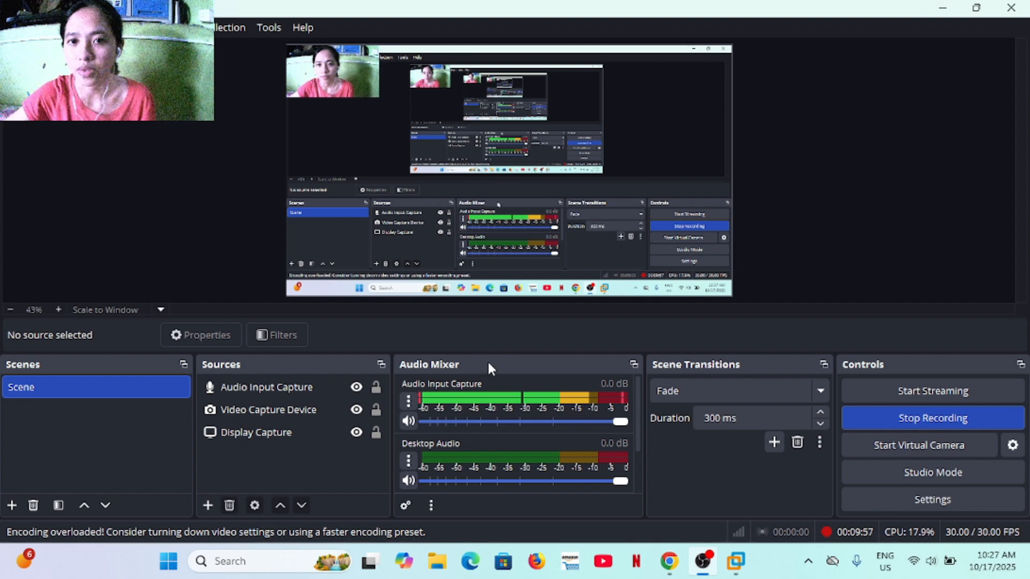
{"action": "key", "text": "alt+Tab"}
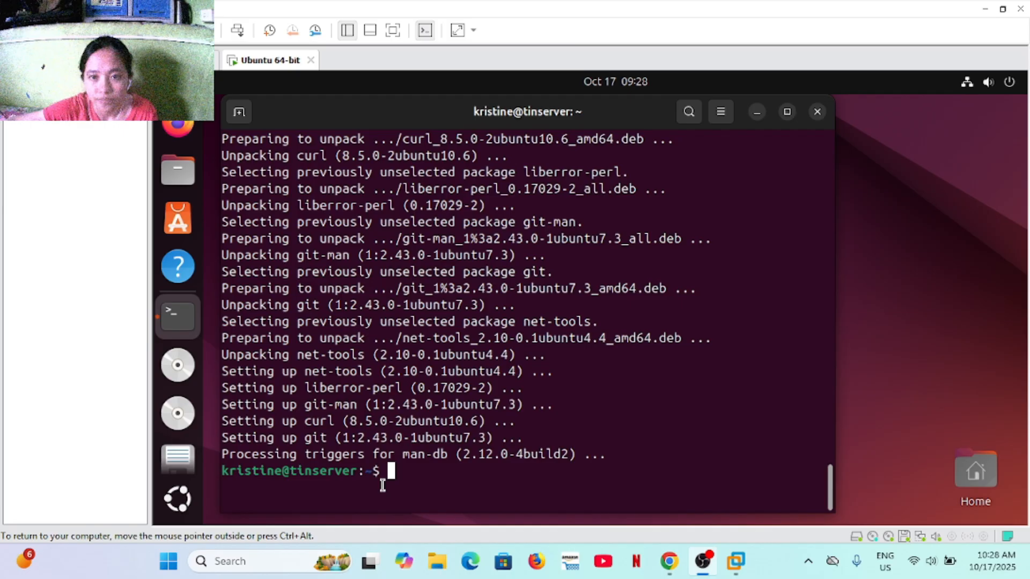
- Type 'sudo ufw enable' at the Ubuntu shell prompt
{"action": "type", "text": "sudo"}
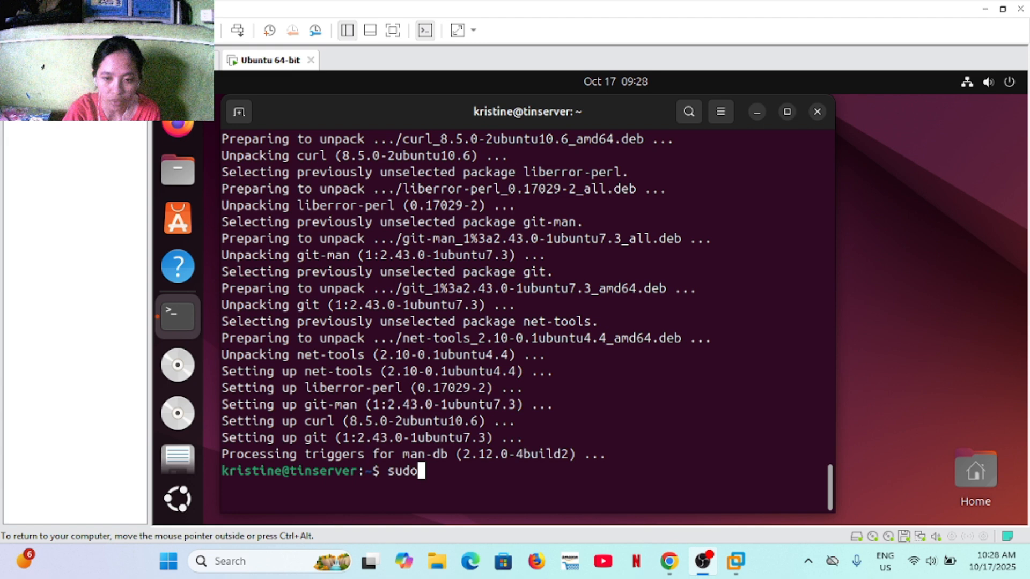
{"action": "type", "text": "ufw ena"}
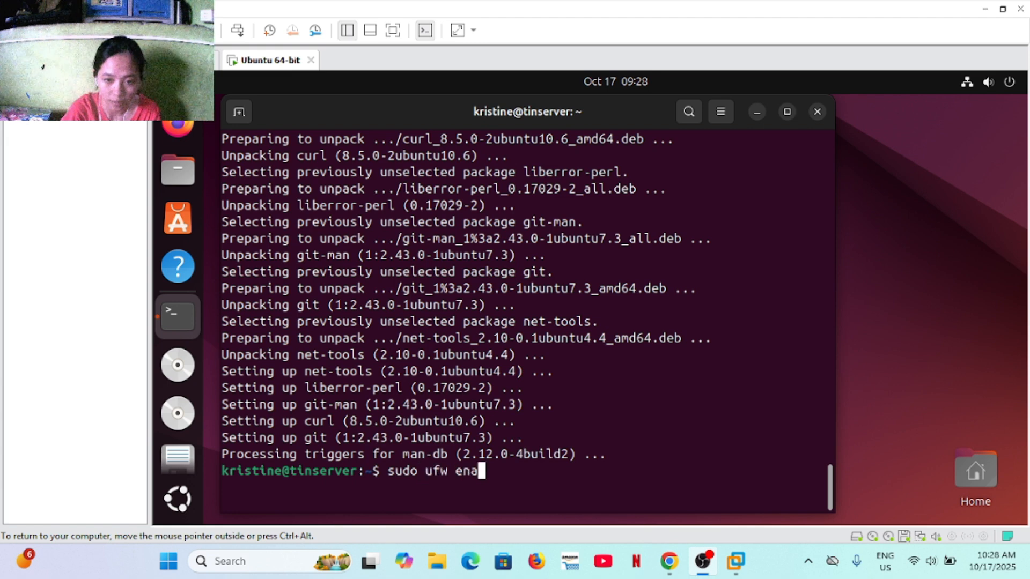
{"action": "type", "text": "ble"}
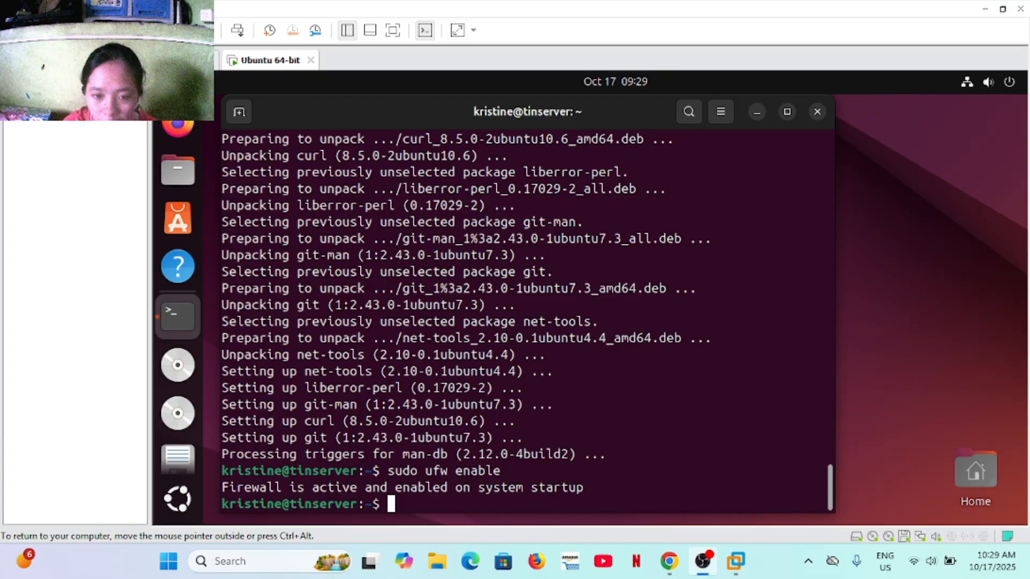
- Enter 'check fw status' with '22/tcp ssh', then '22/tcp ssh' alone, in the terminal
{"action": "type", "text": "check"}
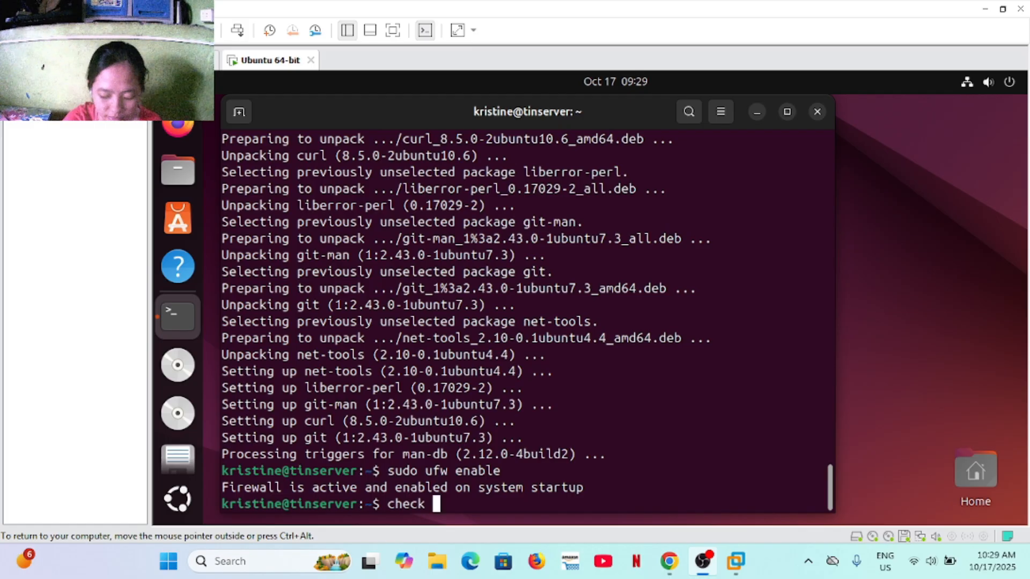
{"action": "type", "text": " fw status"}
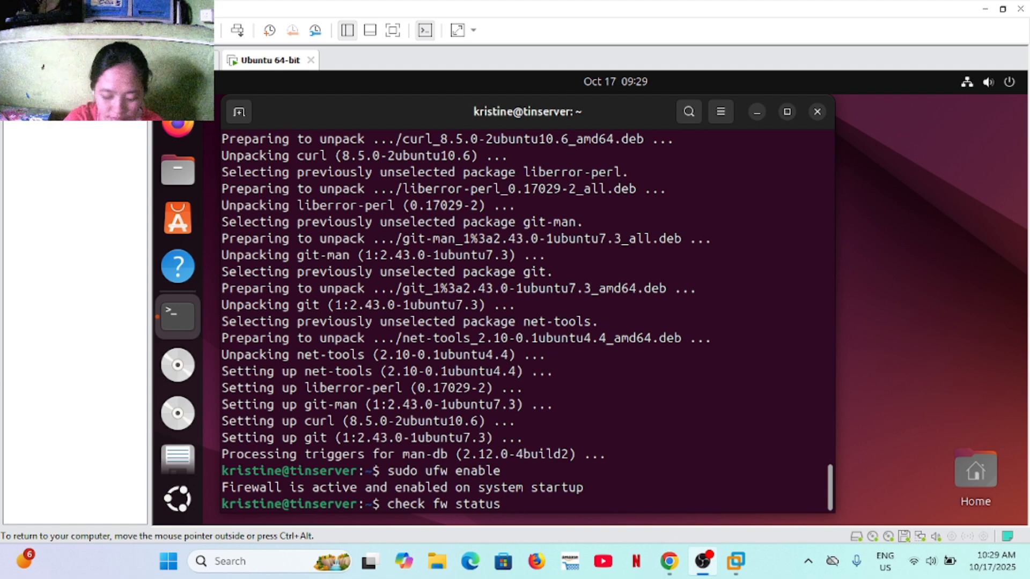
{"action": "type", "text": "22"}
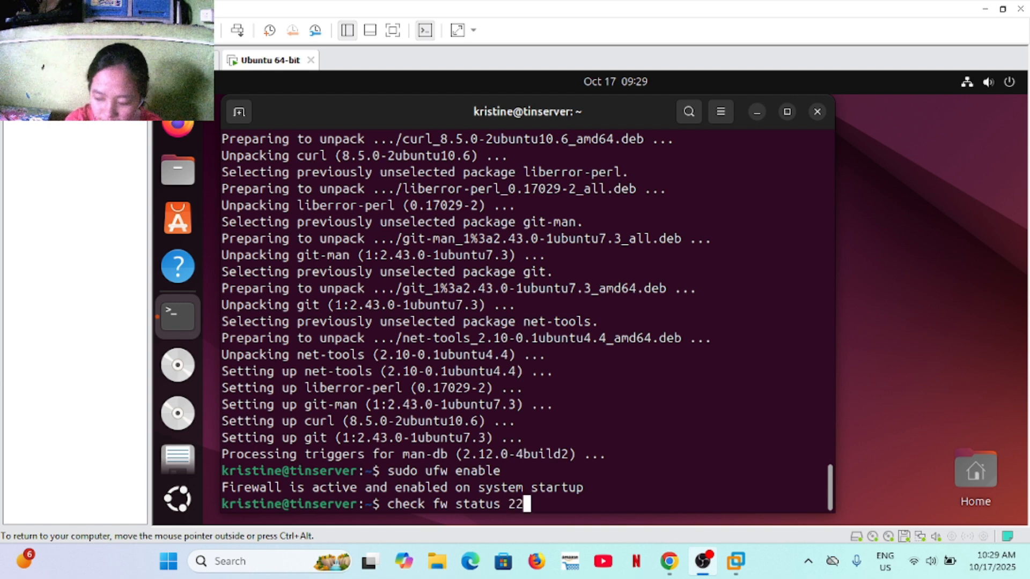
{"action": "type", "text": "/"}
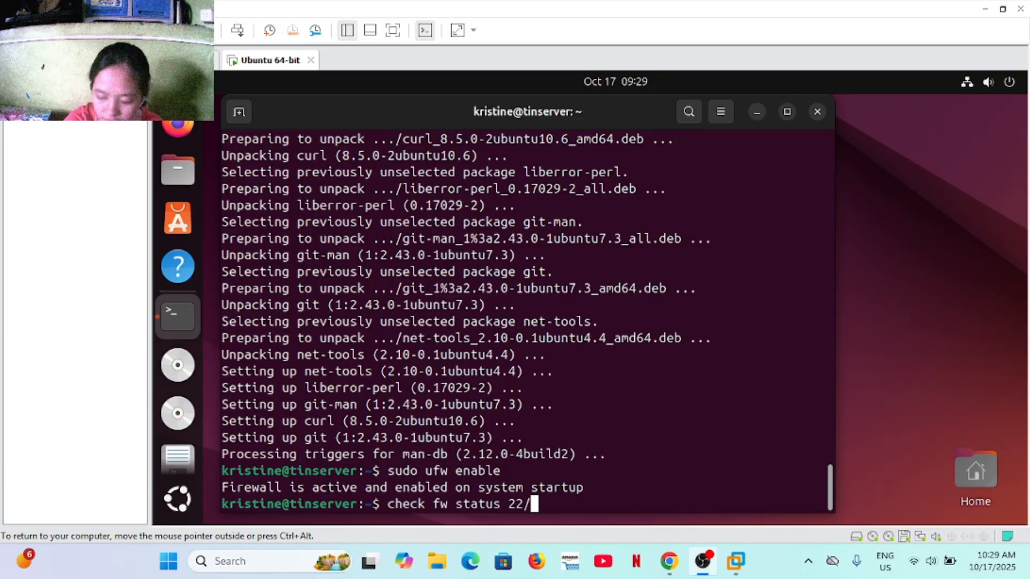
{"action": "type", "text": "tc"}
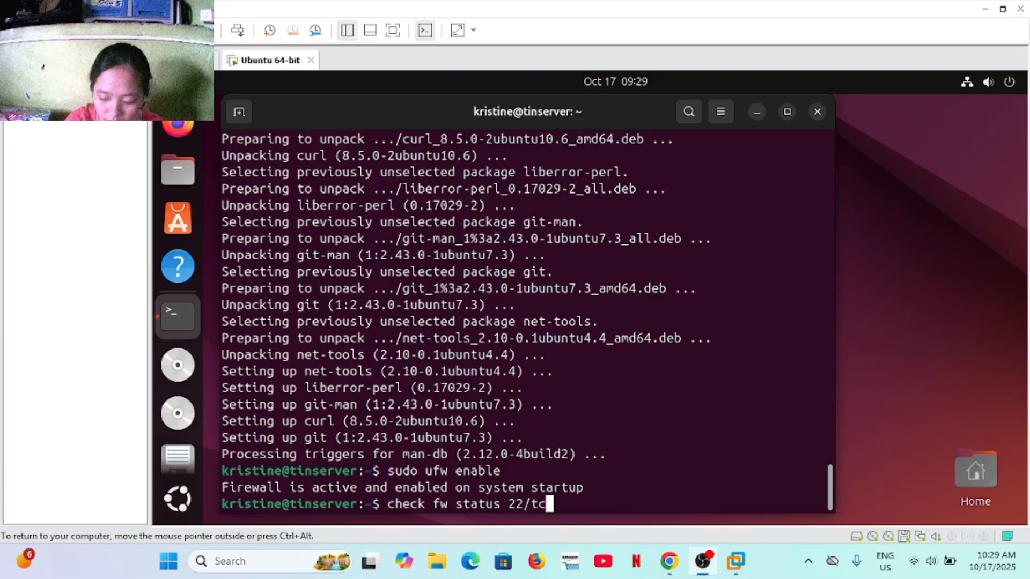
{"action": "type", "text": "p "}
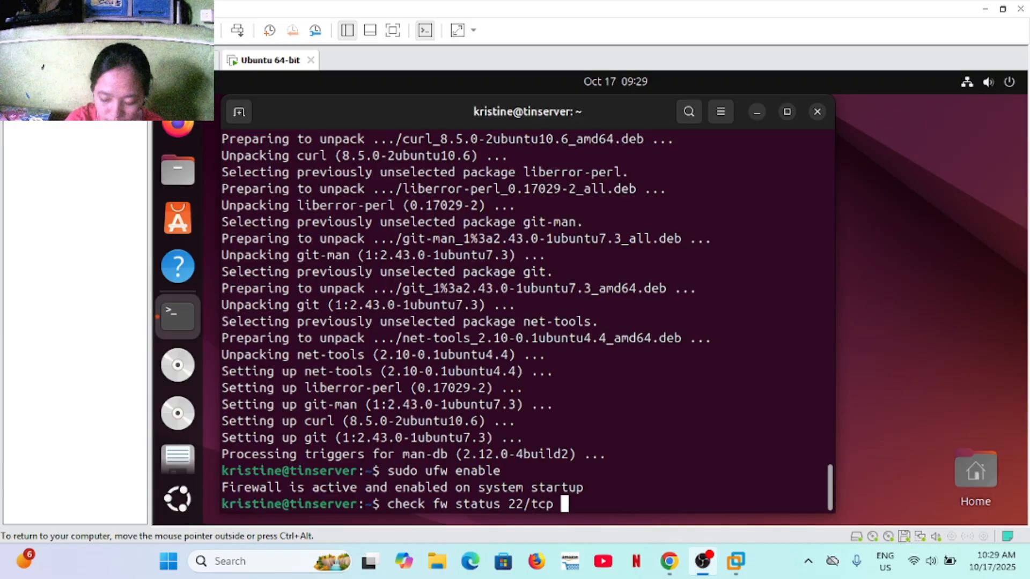
{"action": "type", "text": "ssh"}
{"action": "key", "text": "Return"}
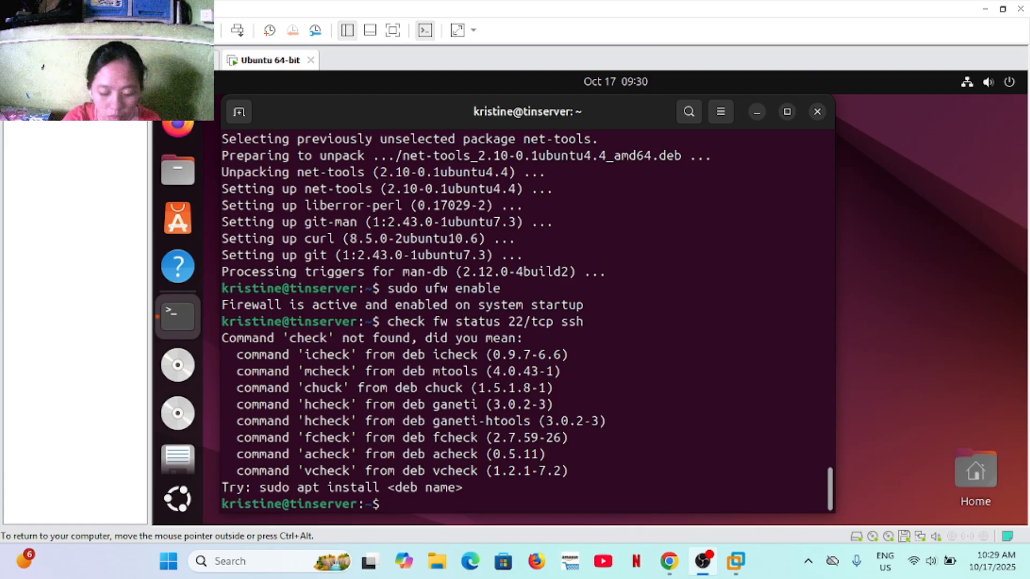
{"action": "type", "text": "22/"}
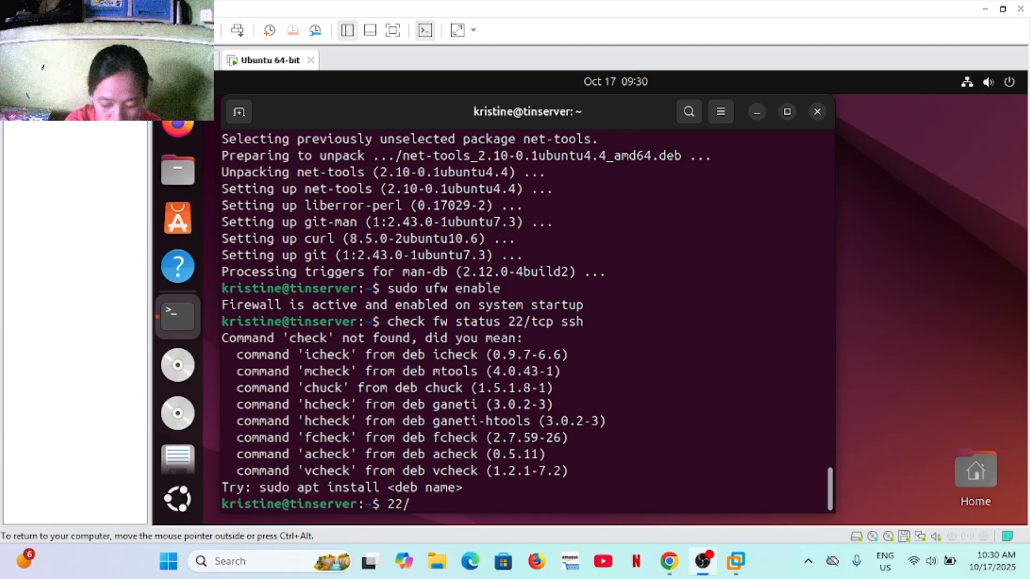
{"action": "type", "text": "tcp ssh"}
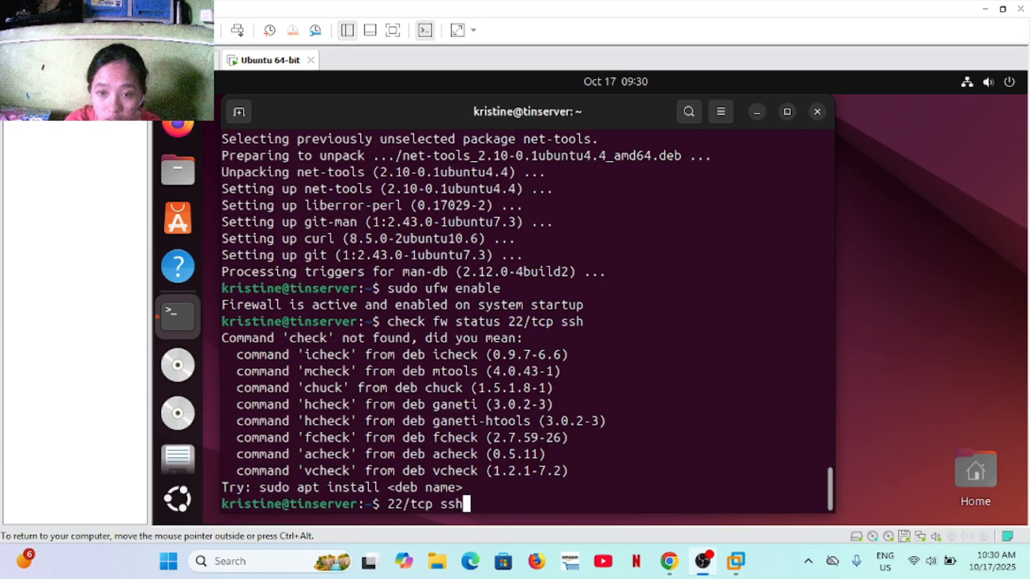
{"action": "key", "text": "Return"}
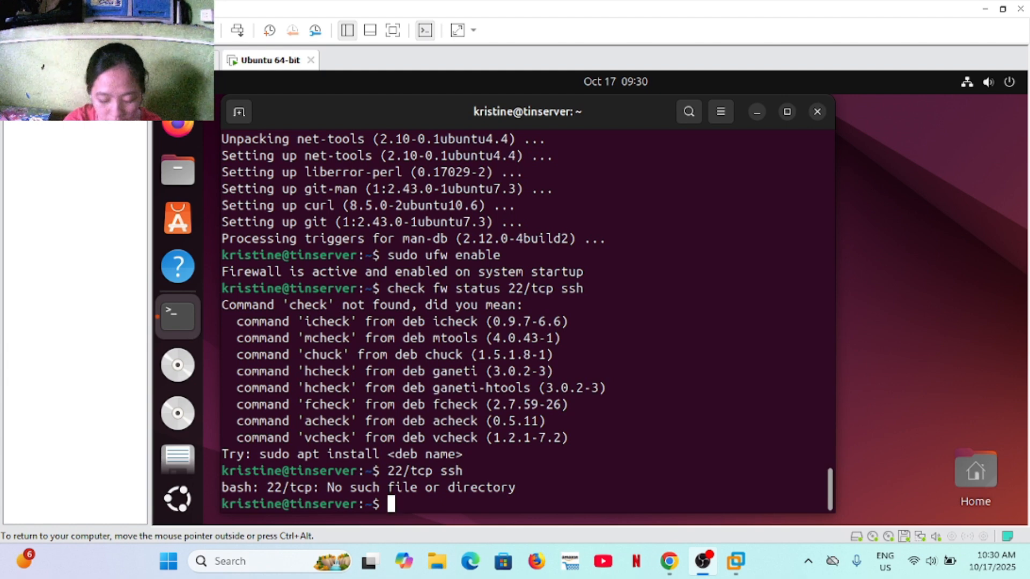
- Run 'check fw status', 'fw status' and '22 /tcp allow' without the ufw prefix
{"action": "type", "text": "check "}
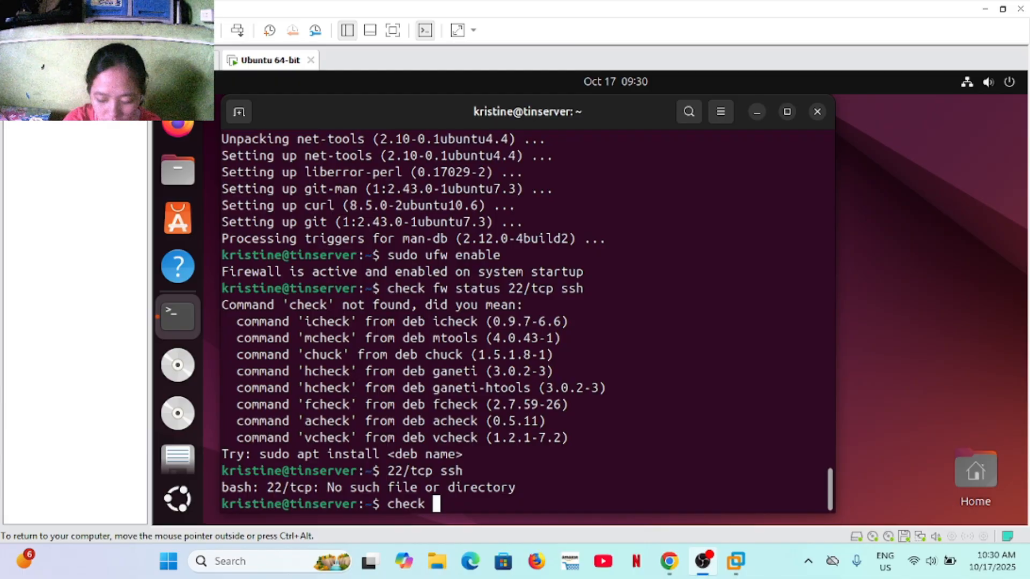
{"action": "type", "text": "fire"}
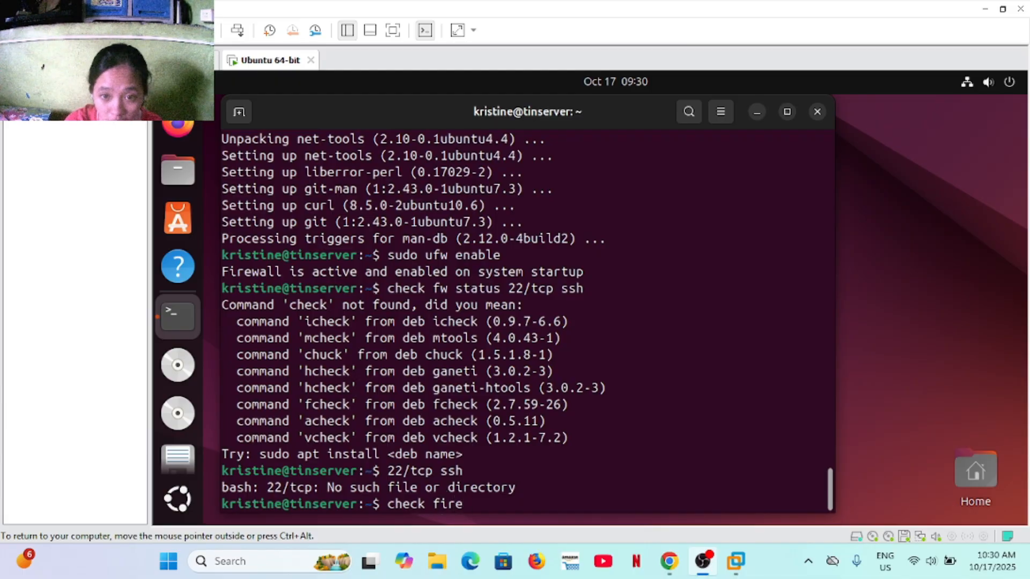
{"action": "key", "text": "BackSpace"}
{"action": "key", "text": "BackSpace"}
{"action": "key", "text": "BackSpace"}
{"action": "key", "text": "BackSpace"}
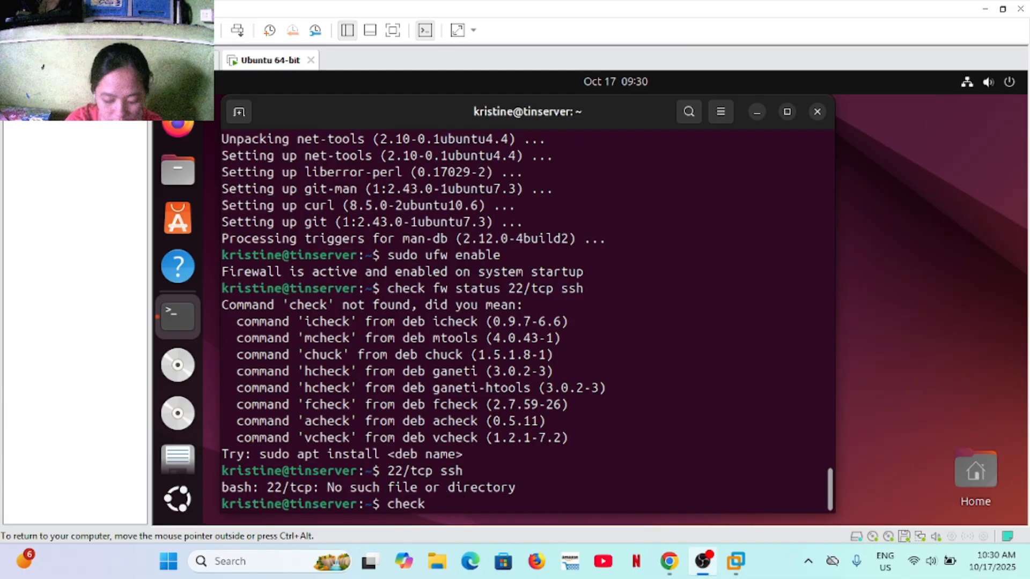
{"action": "type", "text": "fw status"}
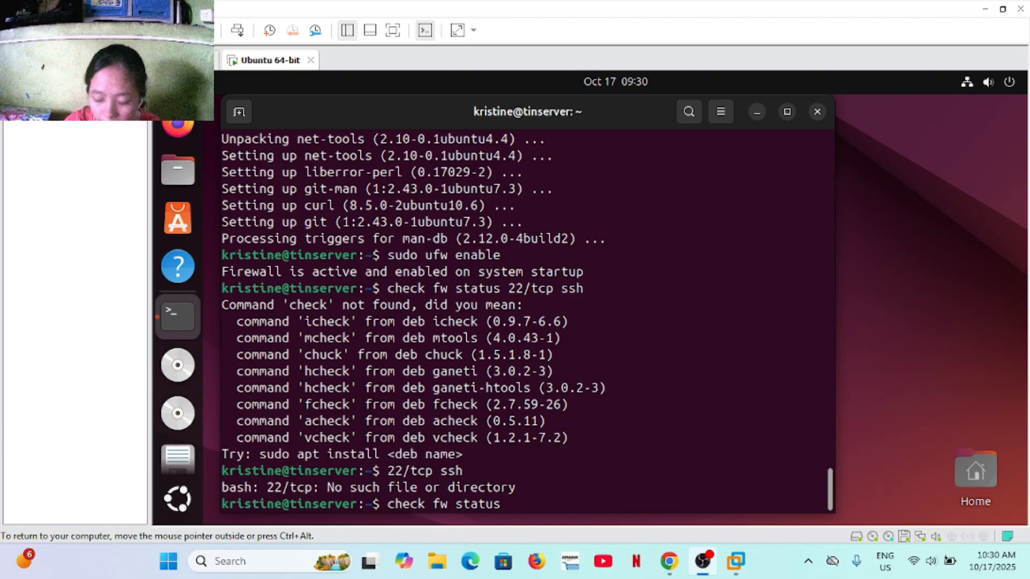
{"action": "key", "text": "Return"}
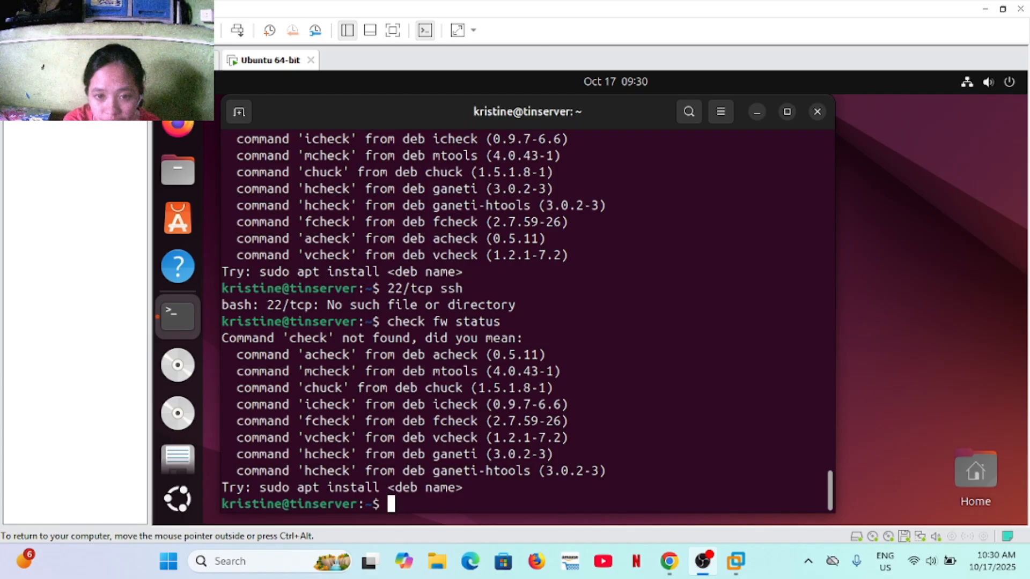
{"action": "type", "text": "fw status"}
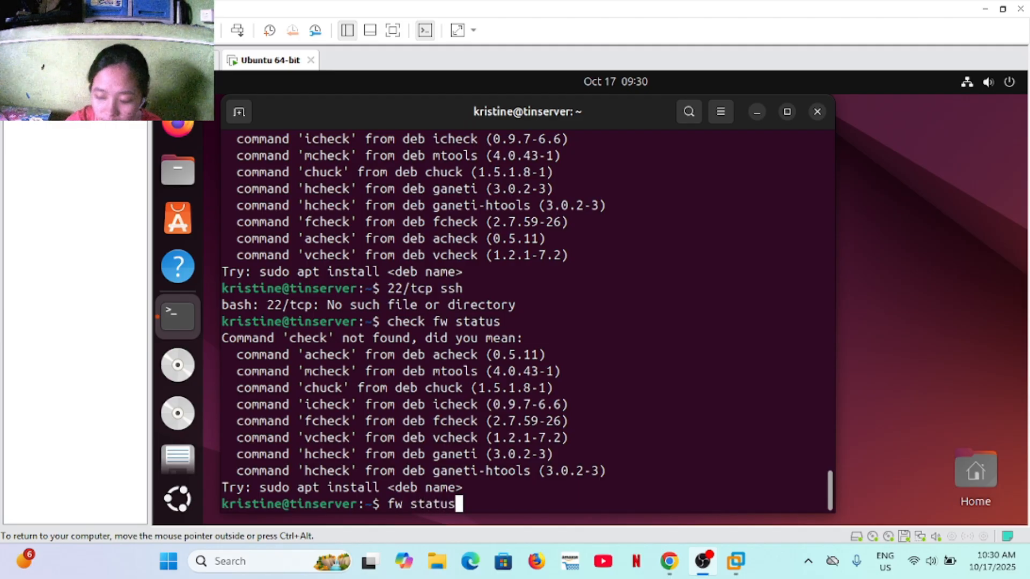
{"action": "key", "text": "Return"}
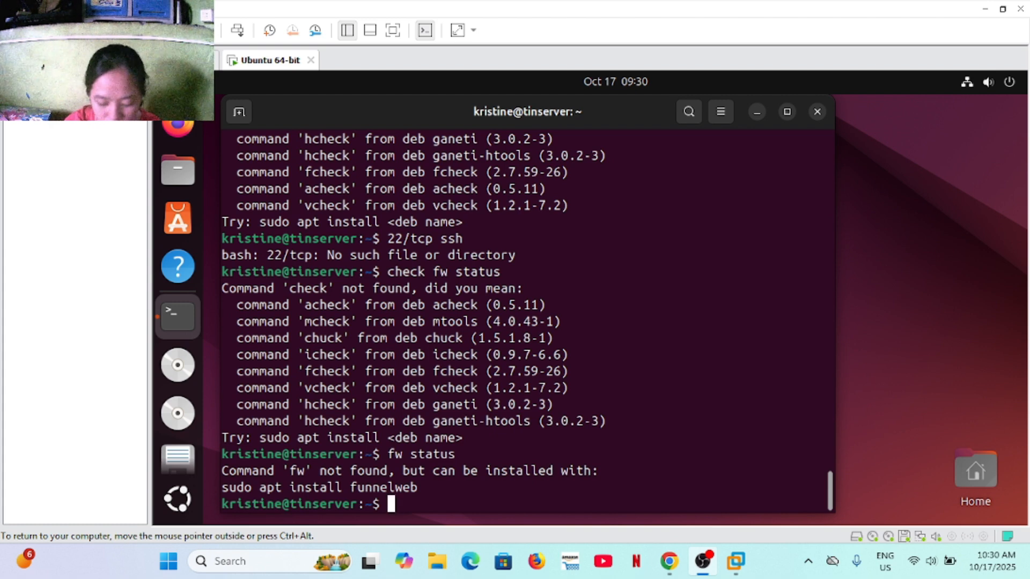
{"action": "type", "text": "22"}
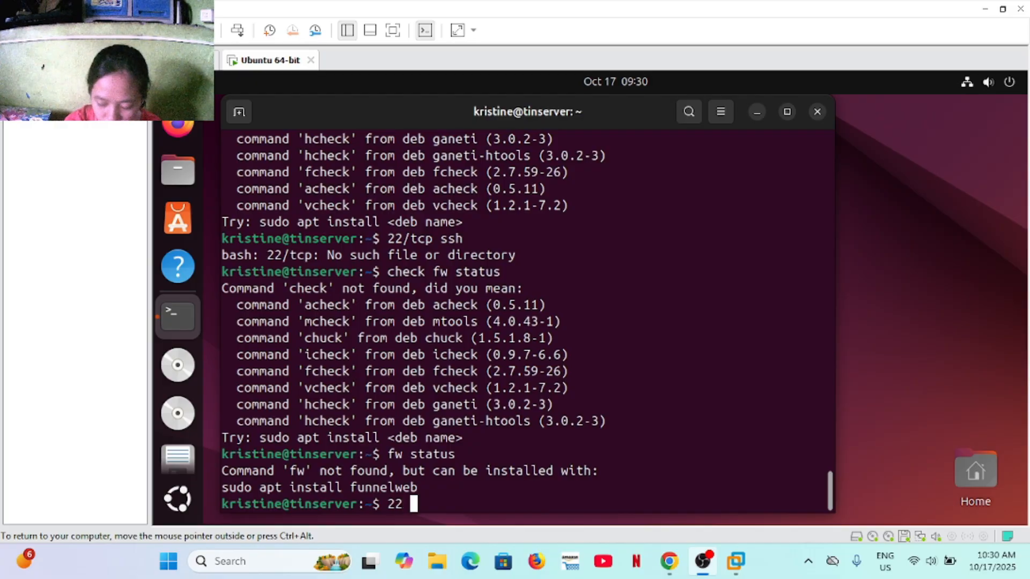
{"action": "type", "text": " /tcp"}
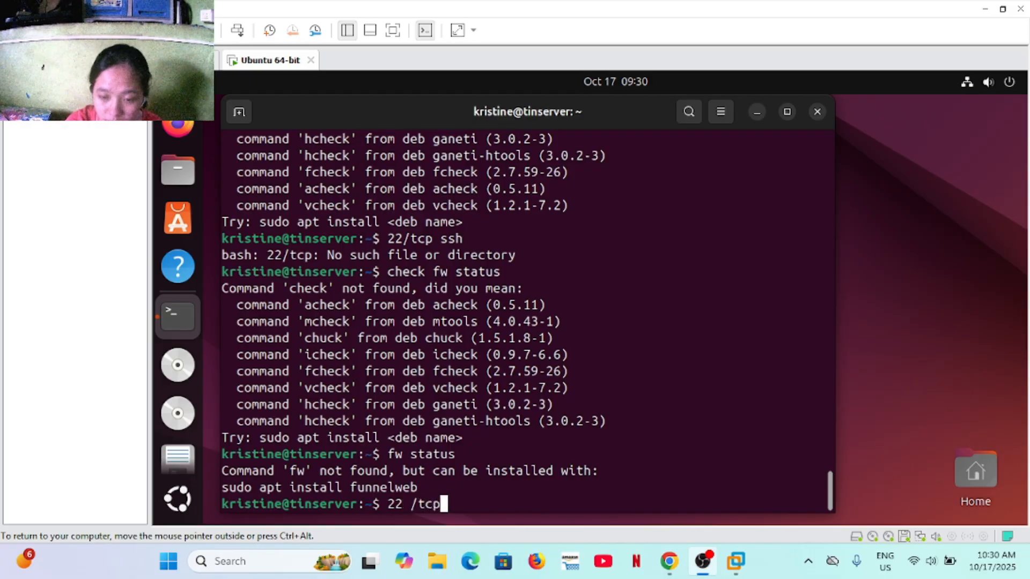
{"action": "type", "text": " allow"}
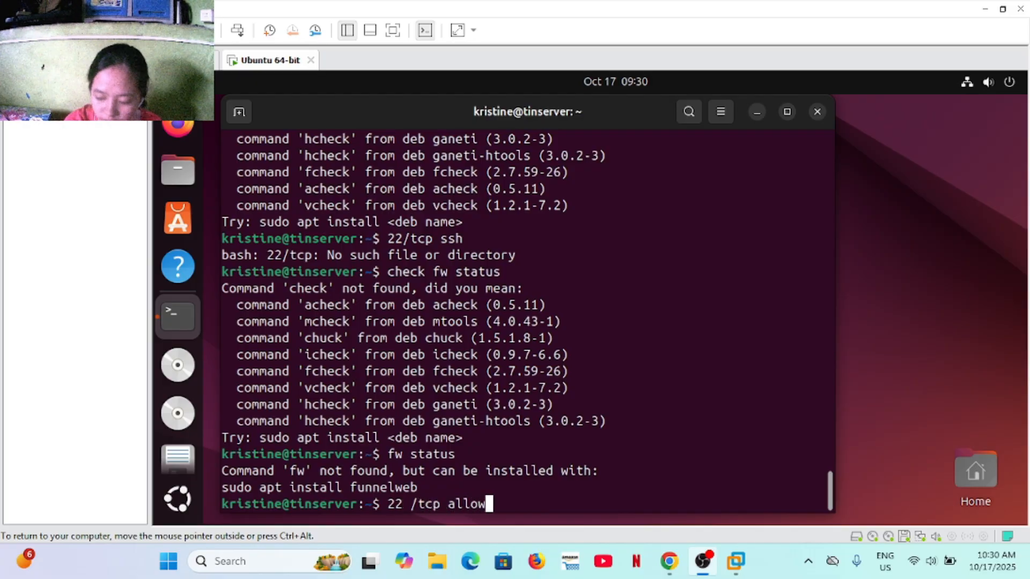
{"action": "key", "text": "Return"}
{"action": "key", "text": "Return"}
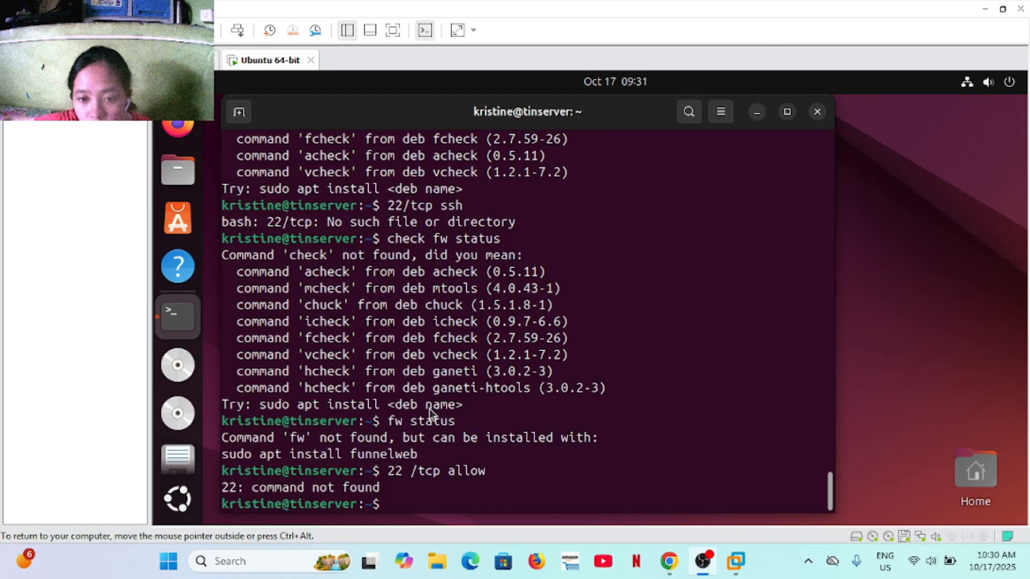
- Scroll back to the 'Firewall is active' line, highlight it, then clear the highlight
{"action": "scroll", "coordinate": [467, 434], "scroll_direction": "up", "scroll_amount": 1}
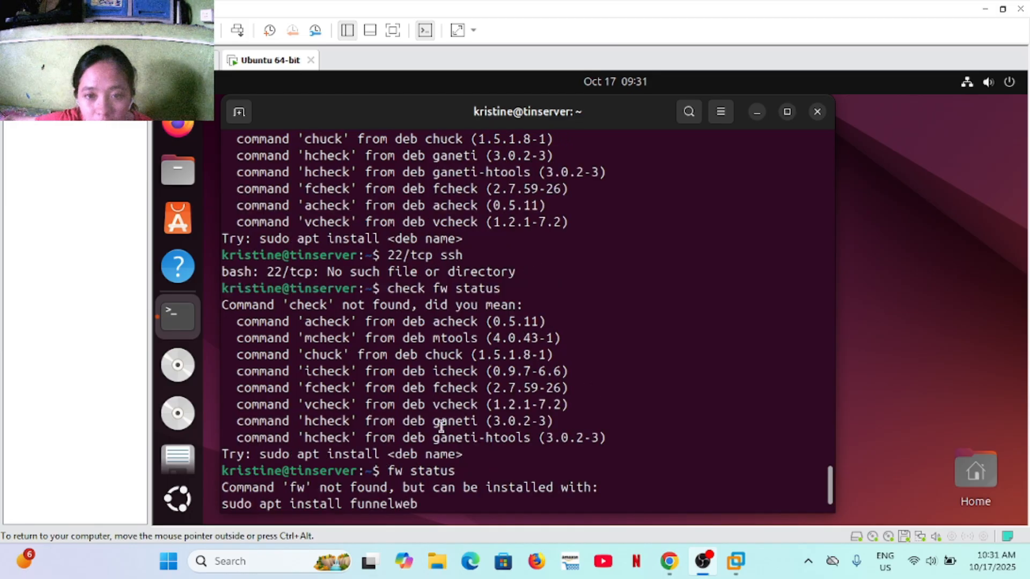
{"action": "scroll", "coordinate": [350, 413], "scroll_direction": "up", "scroll_amount": 7}
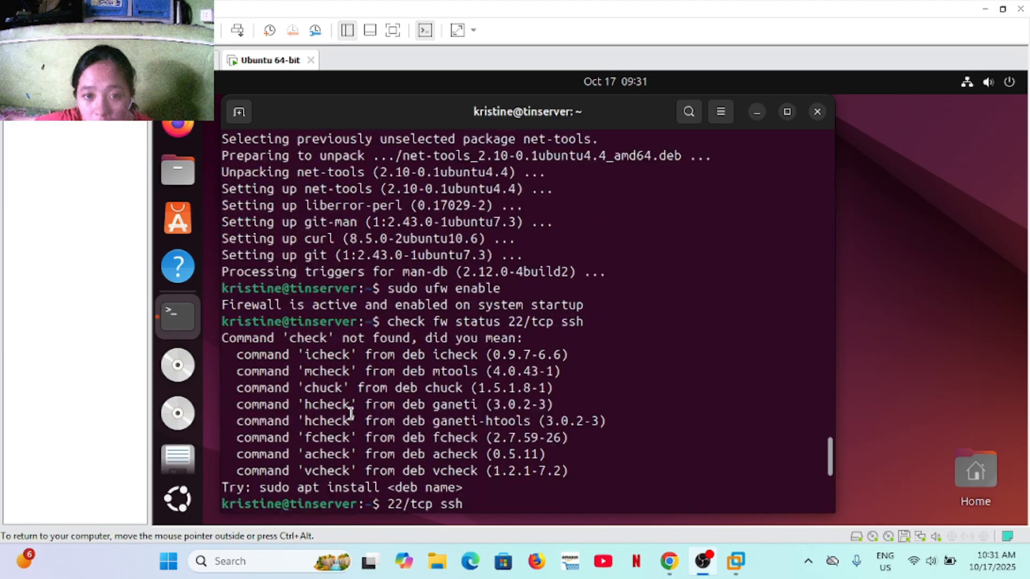
{"action": "scroll", "coordinate": [453, 339], "scroll_direction": "up", "scroll_amount": 1}
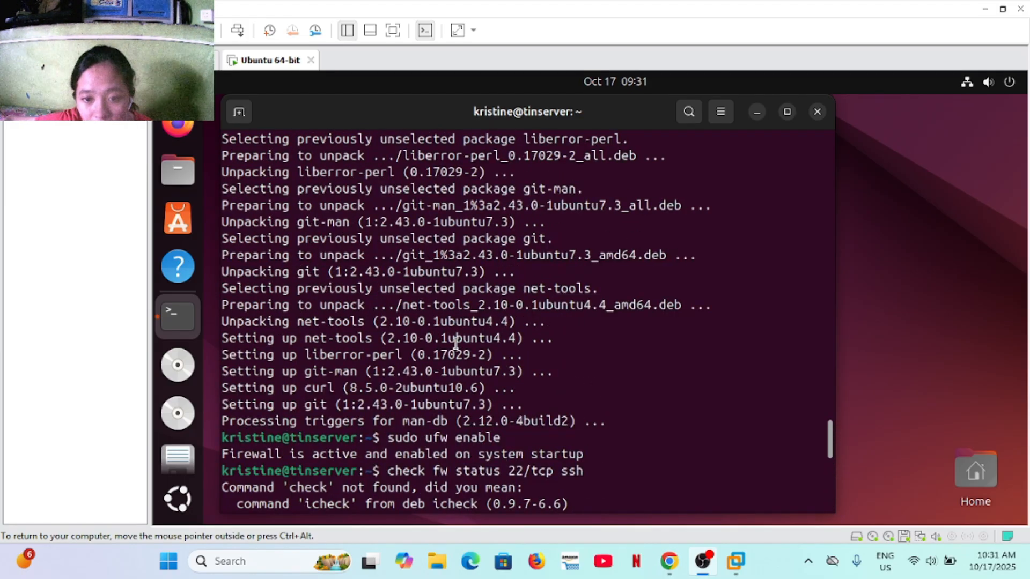
{"action": "scroll", "coordinate": [455, 346], "scroll_direction": "down", "scroll_amount": 1}
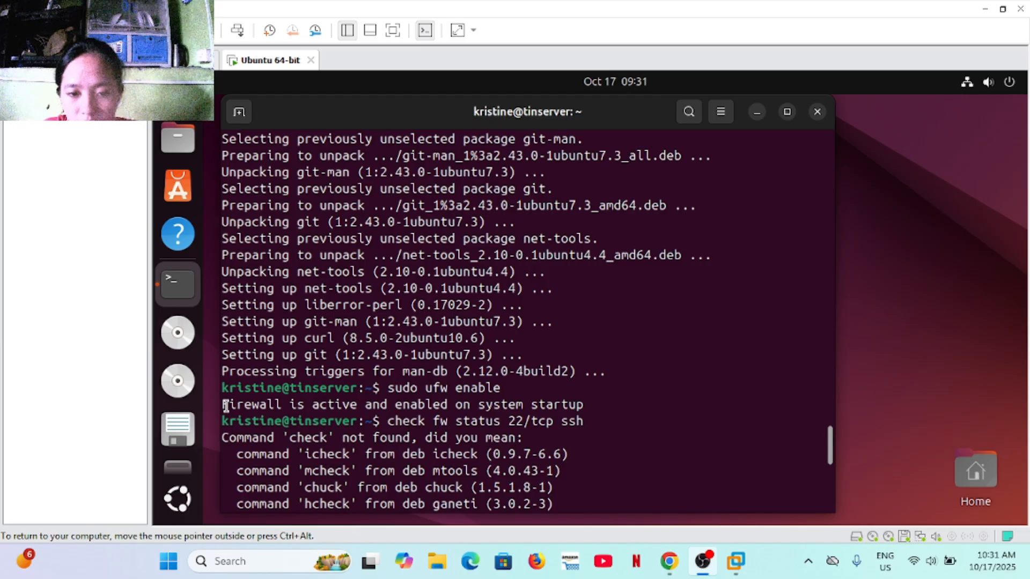
{"action": "left_click_drag", "start_coordinate": [228, 406], "coordinate": [595, 405]}
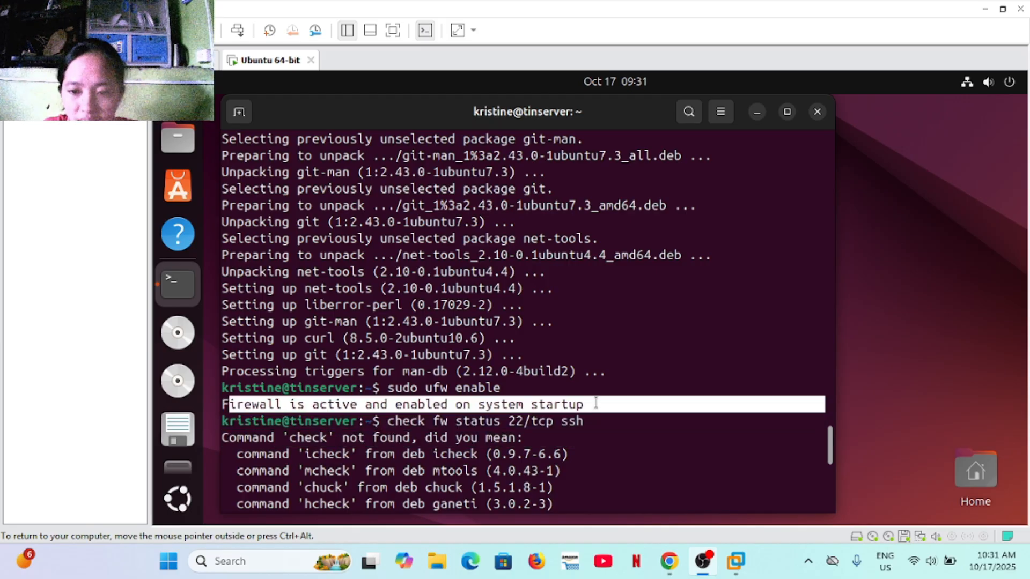
{"action": "left_click", "coordinate": [596, 405]}
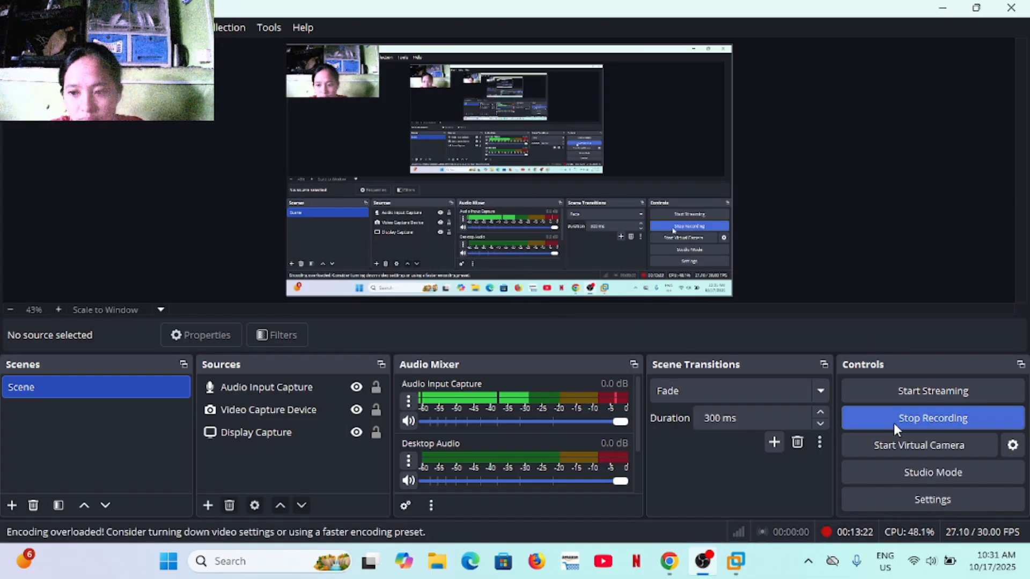
- Restart the OBS recording and minimize OBS to reveal the Ubuntu VM
{"action": "left_click", "coordinate": [894, 423]}
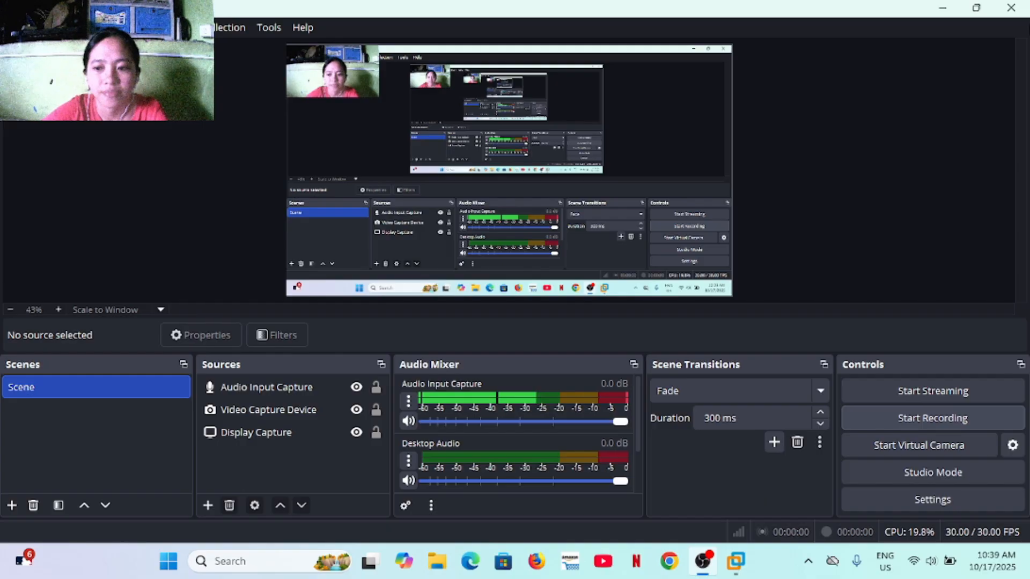
{"action": "left_click", "coordinate": [933, 418]}
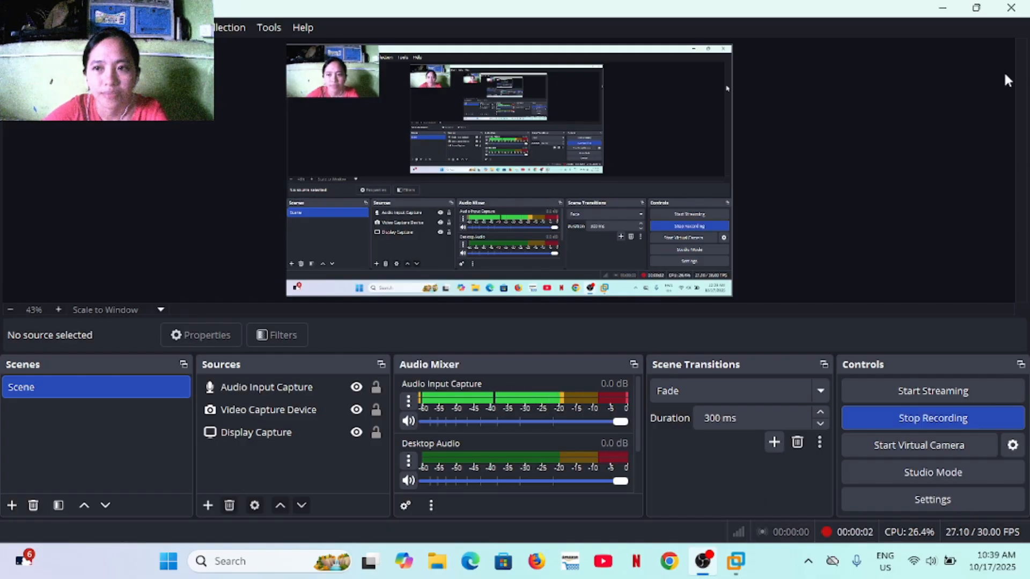
{"action": "left_click", "coordinate": [943, 7]}
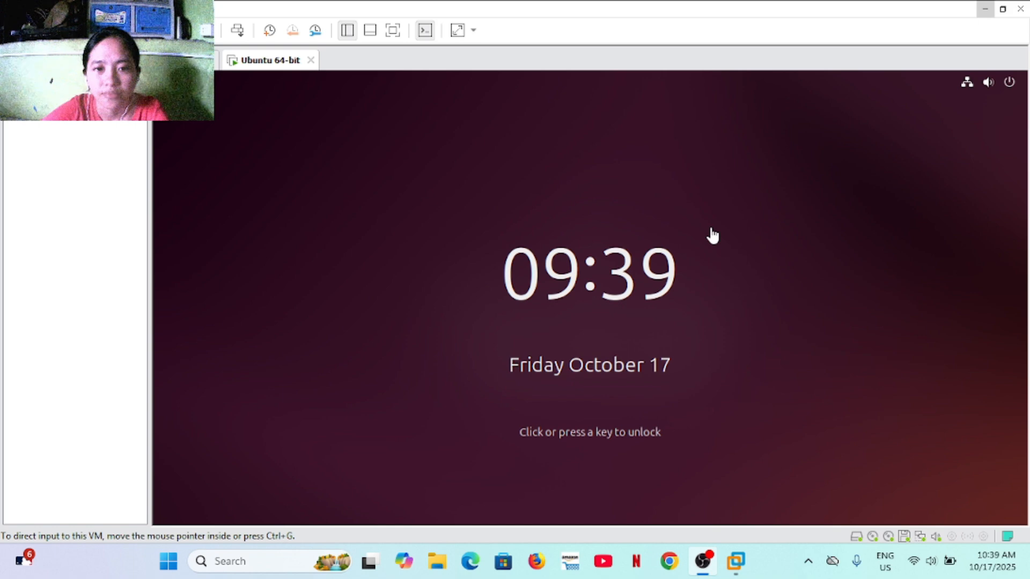
- Click into the Ubuntu 64-bit VM console so it captures keyboard and mouse input
{"action": "left_click", "coordinate": [711, 230]}
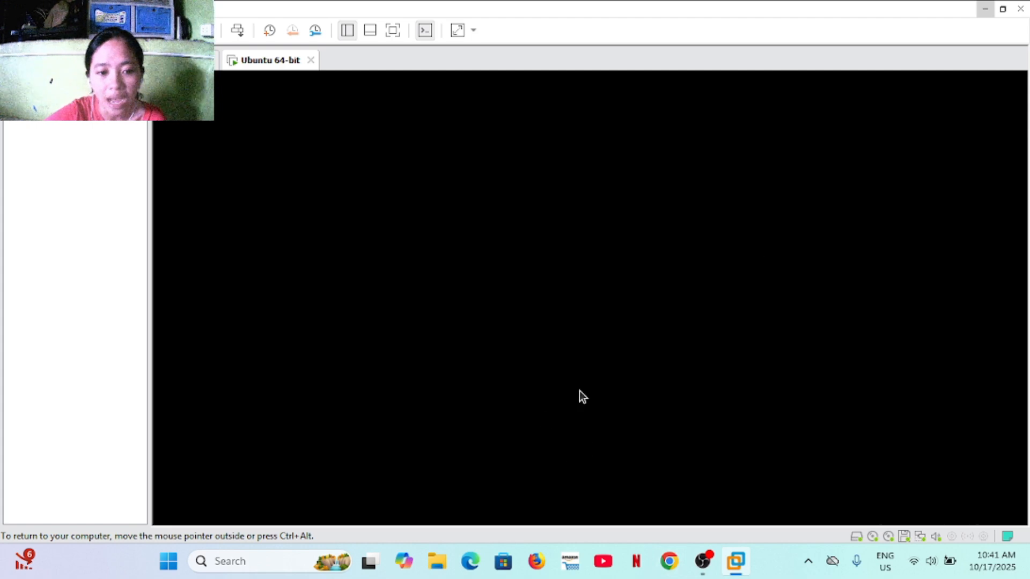
- Minimize and restore the VMware window, then switch to OBS Studio with Alt+Tab
{"action": "left_click", "coordinate": [984, 8]}
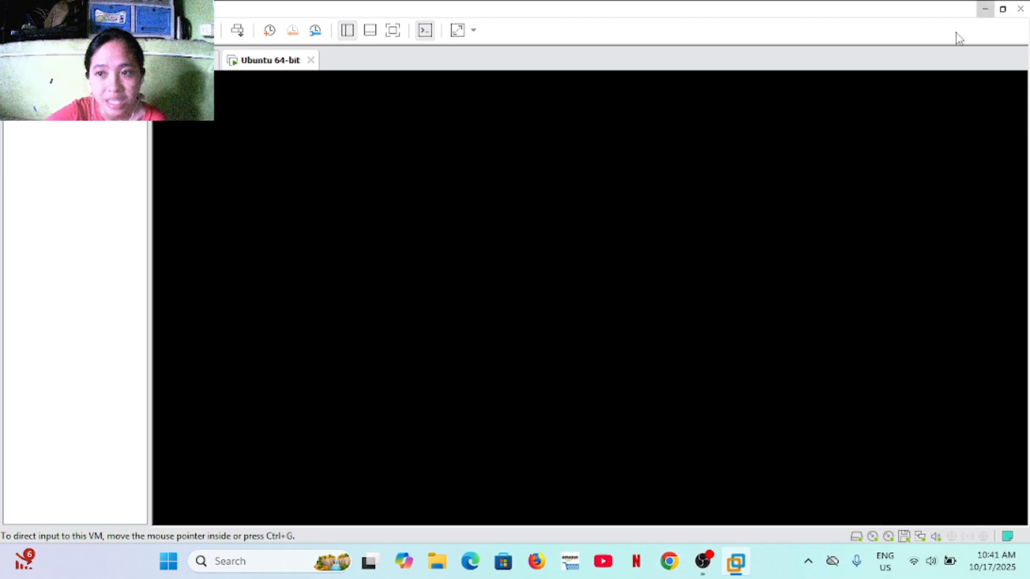
{"action": "left_click", "coordinate": [736, 562]}
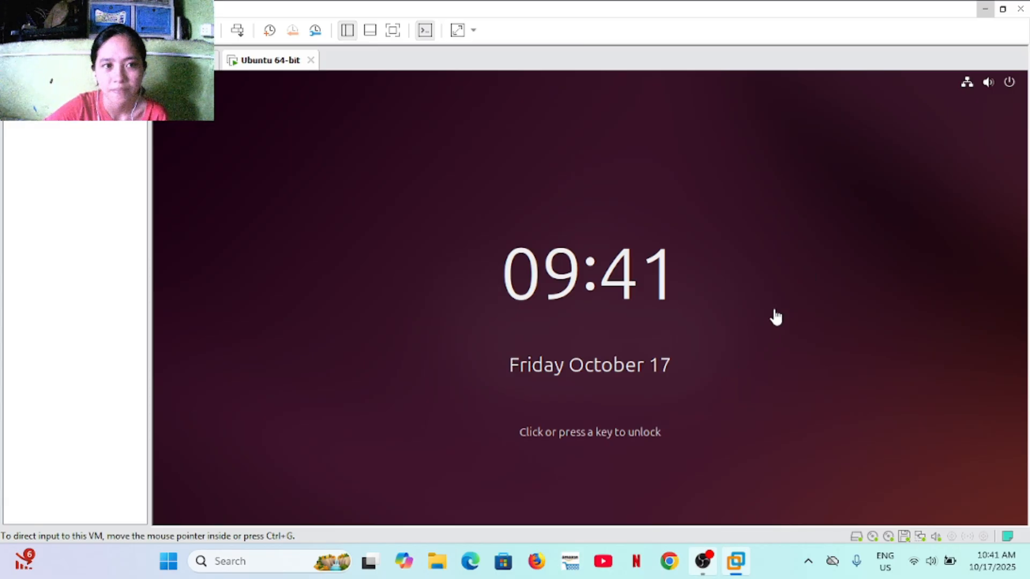
{"action": "key", "text": "alt+Tab"}
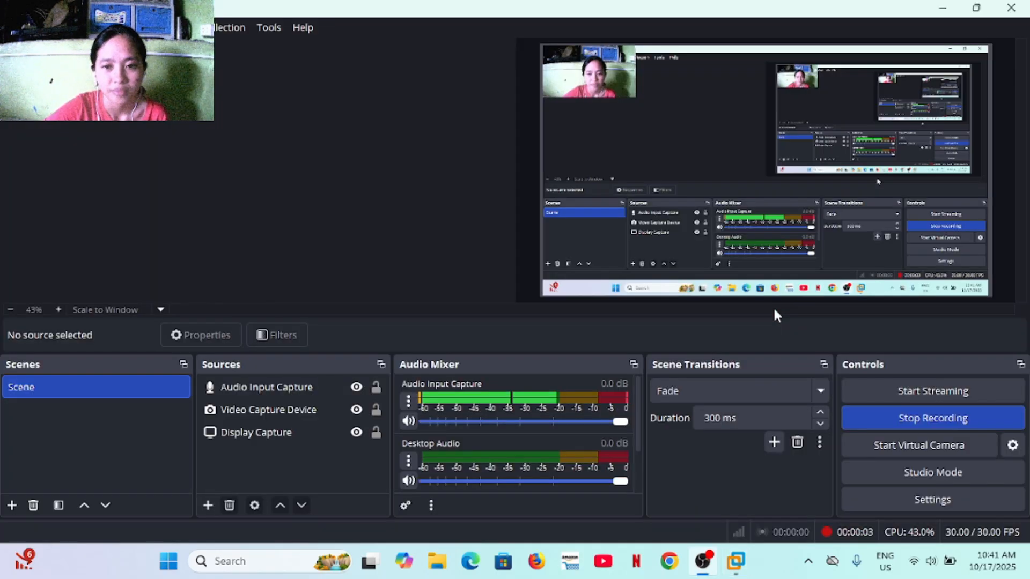